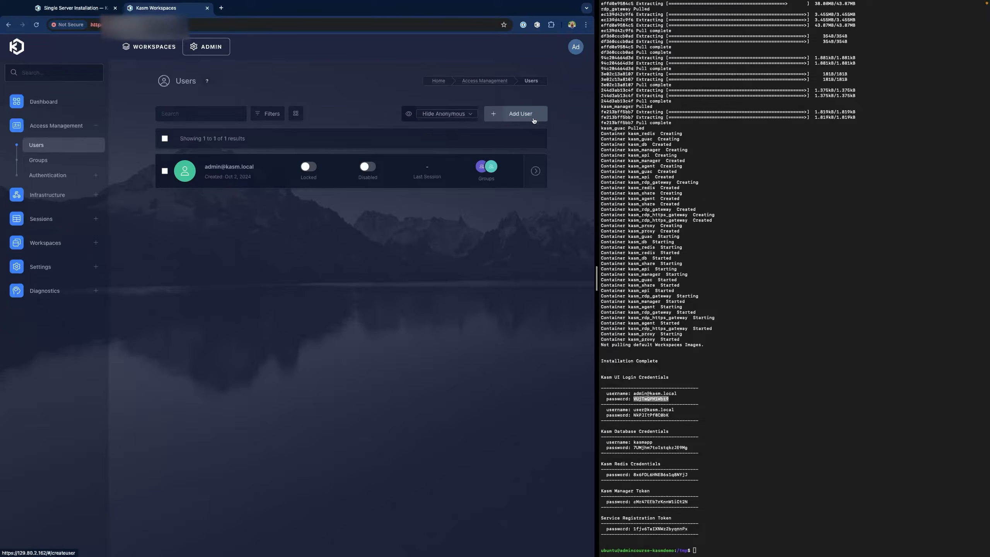
- Create a local SecOps user account with the pasted password and save it
left_click(533, 119)
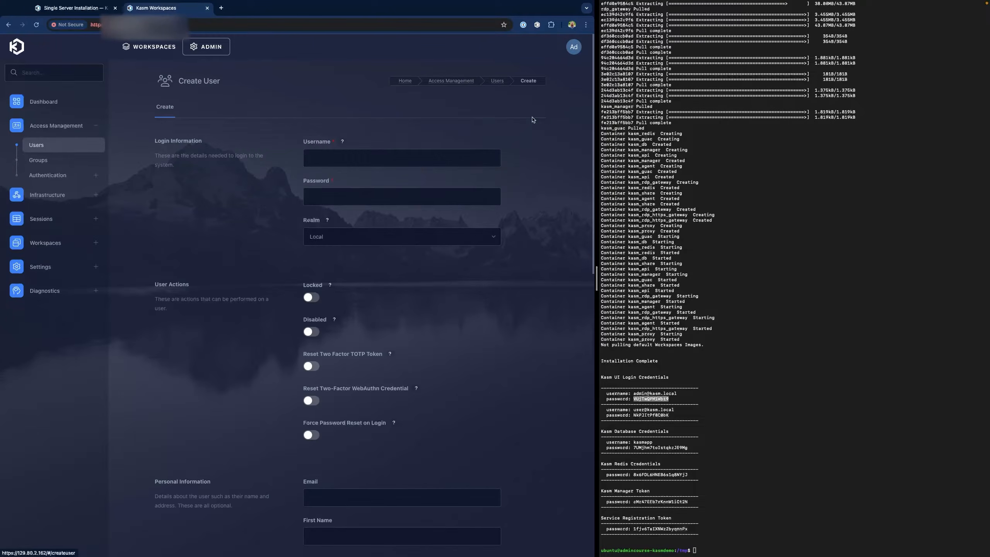
left_click(357, 159)
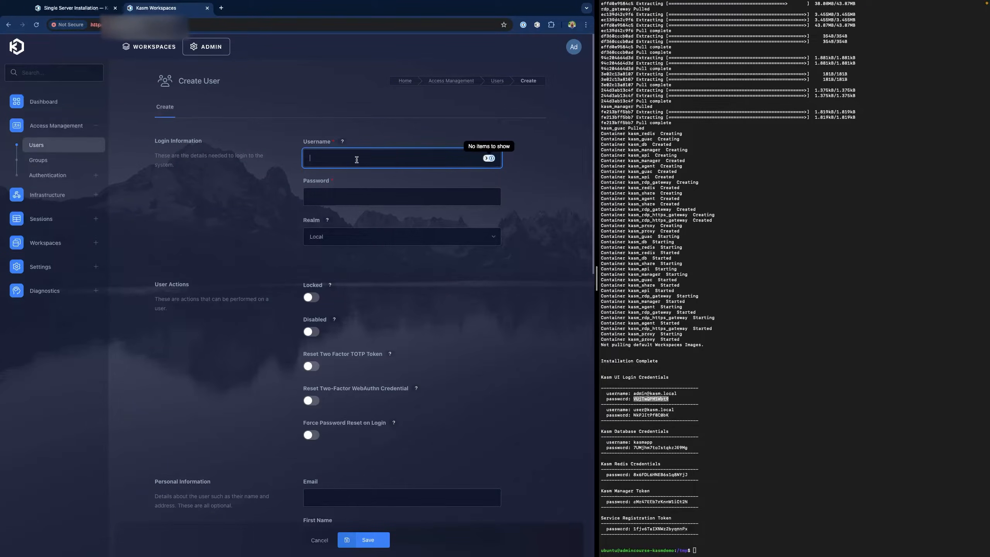
type("secops_")
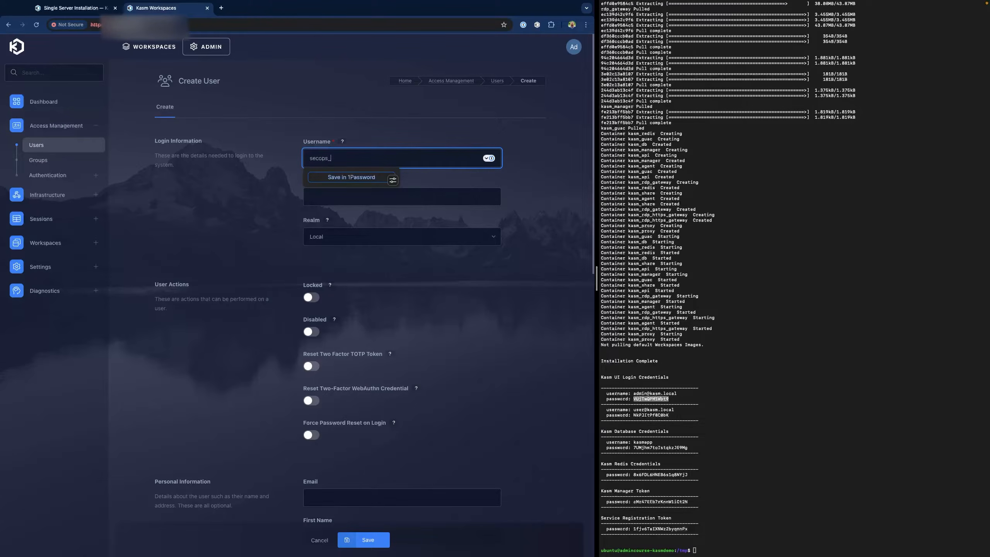
type("john")
key("Tab")
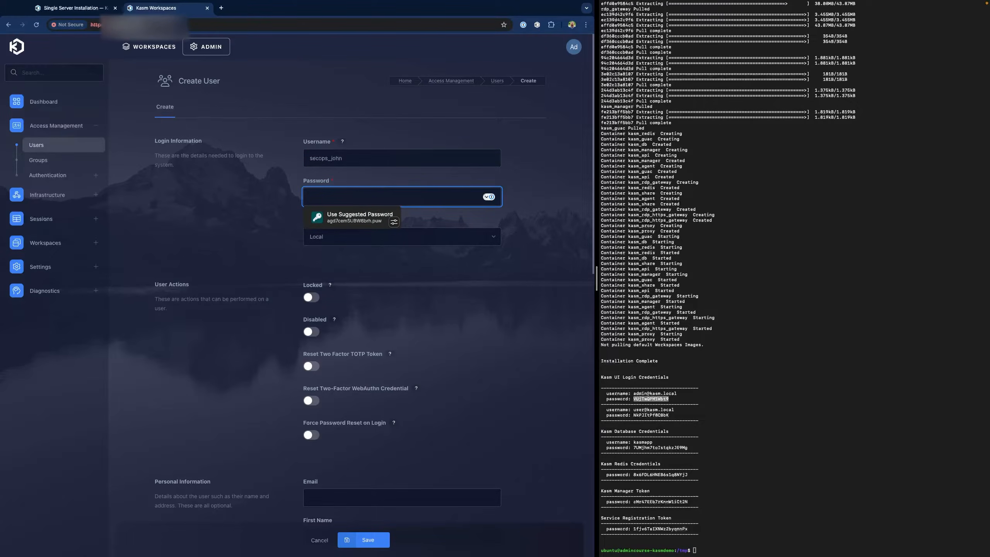
key("super+Tab")
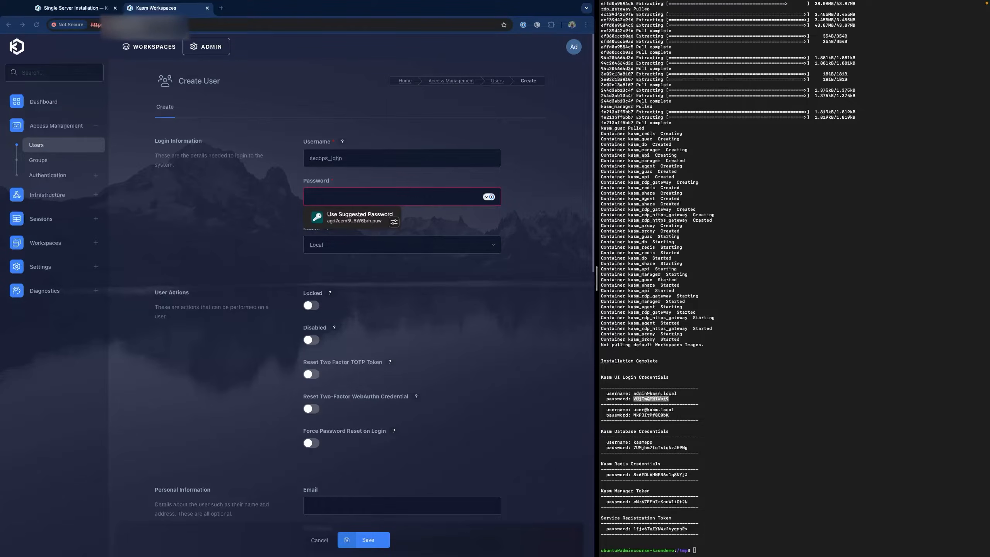
left_click(338, 198)
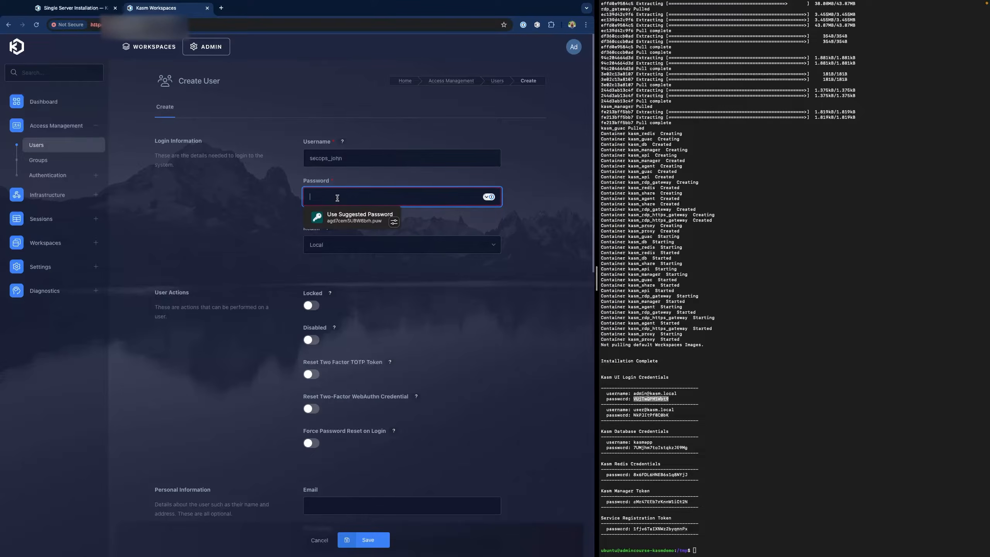
key("ctrl+v")
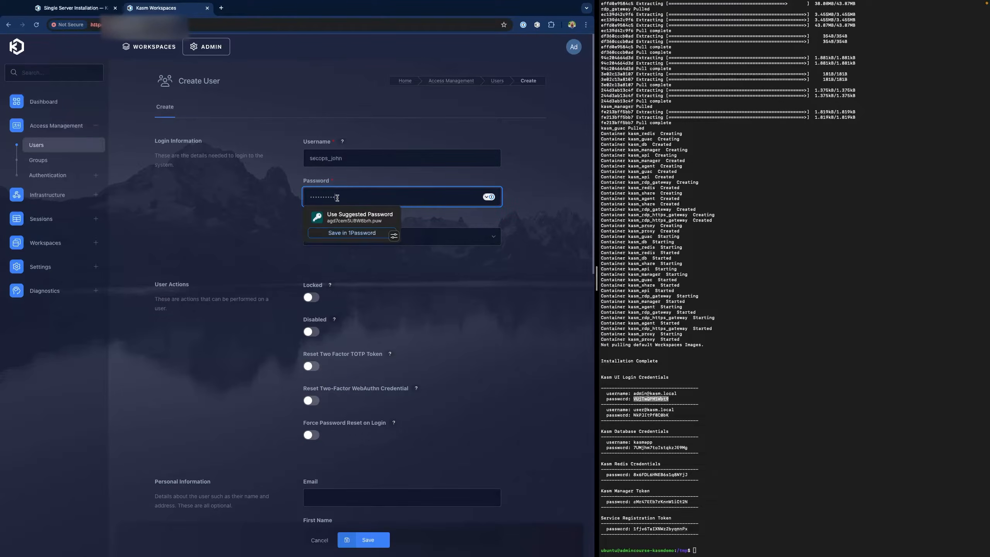
left_click(514, 316)
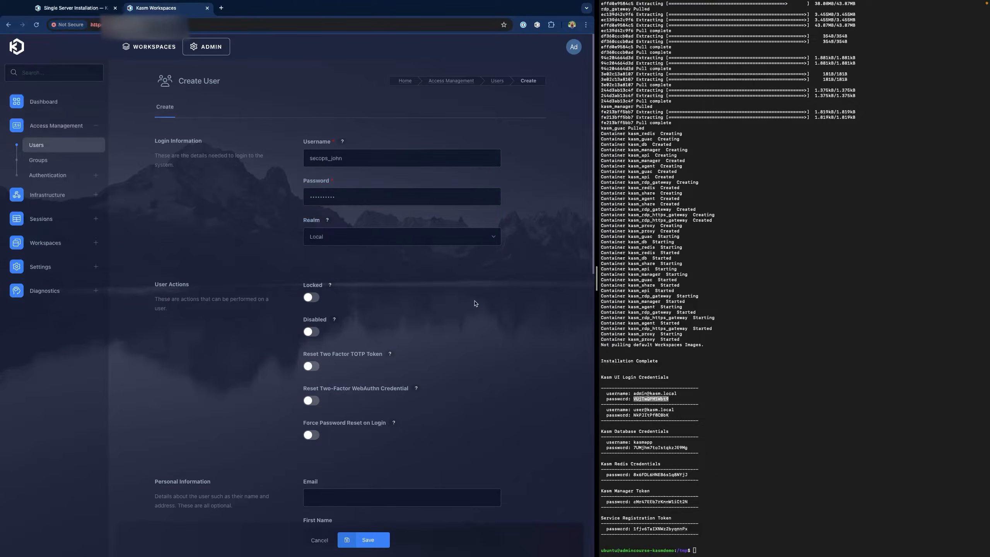
left_click(368, 541)
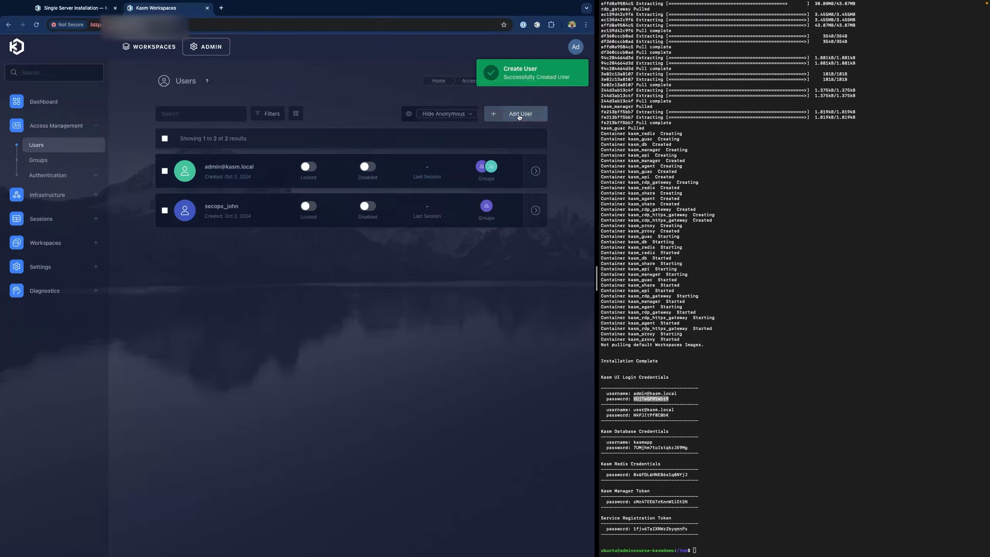
- Add a second local user named 'itops' with the pasted password and save it
left_click(519, 113)
left_click(349, 158)
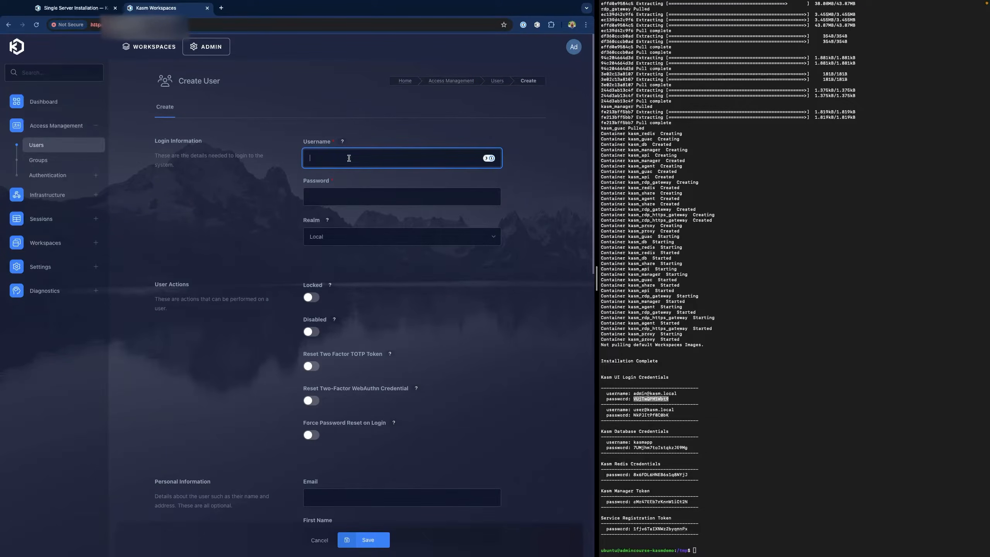
type("itops_jill")
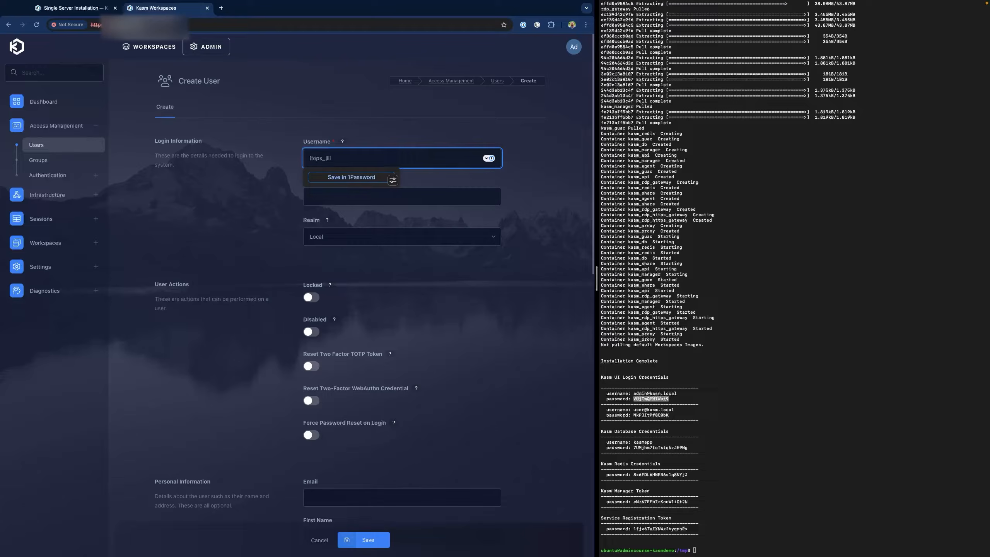
left_click(451, 199)
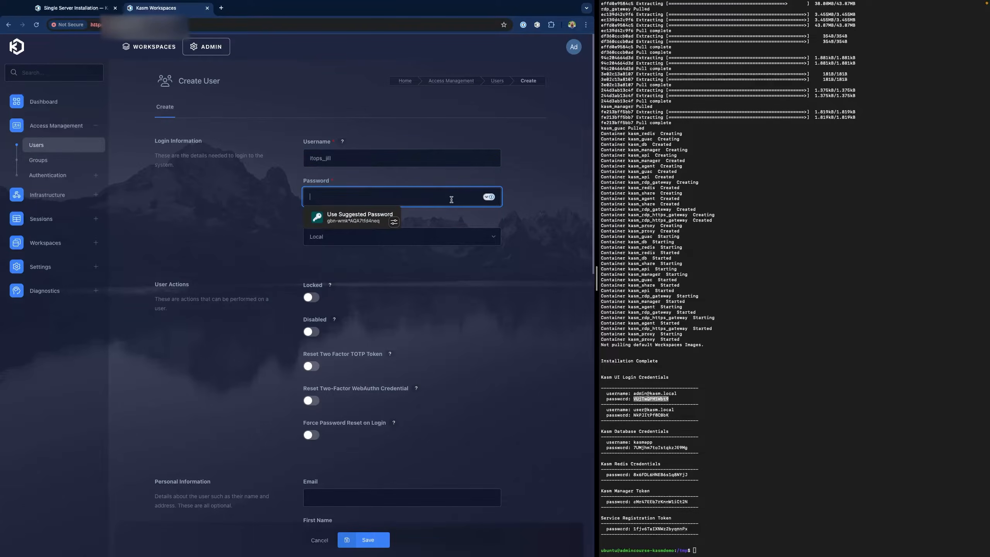
key("super+v")
left_click(472, 381)
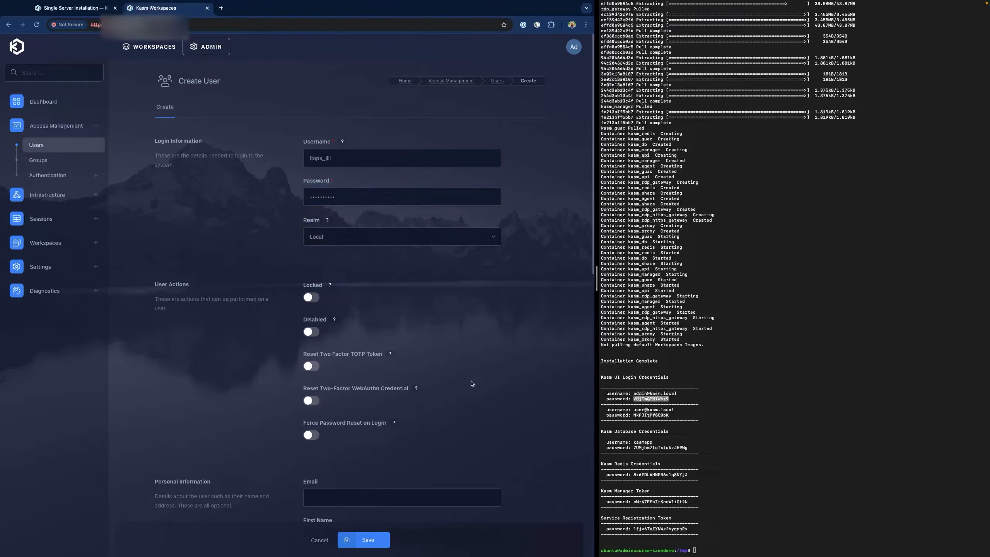
left_click(367, 540)
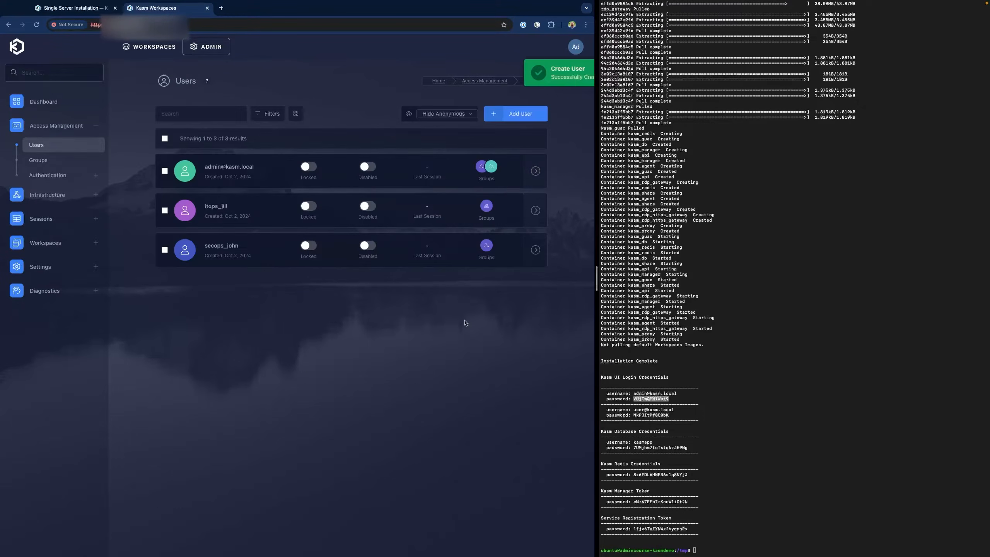
- Create a local DevOps user account with the pasted password and save it
left_click(529, 116)
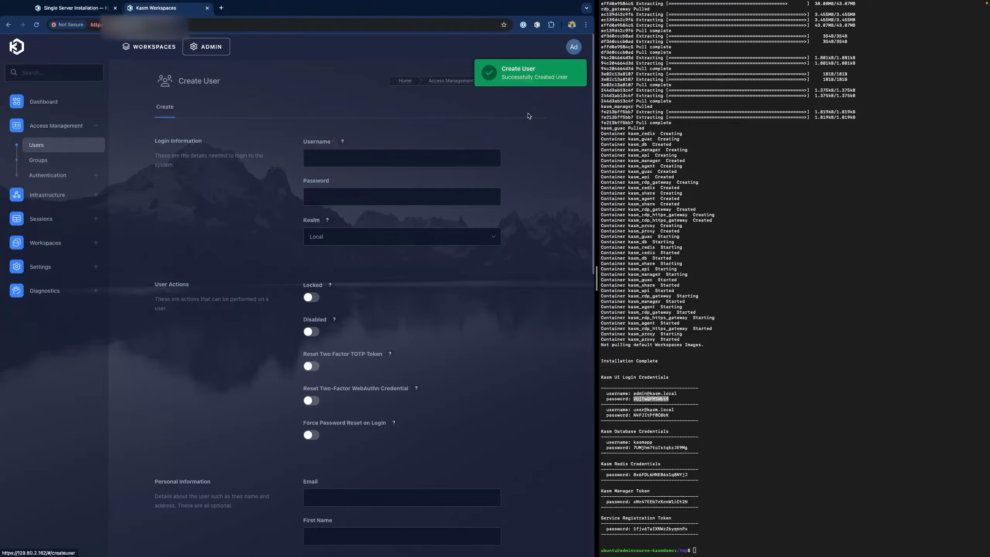
left_click(343, 156)
type("devops")
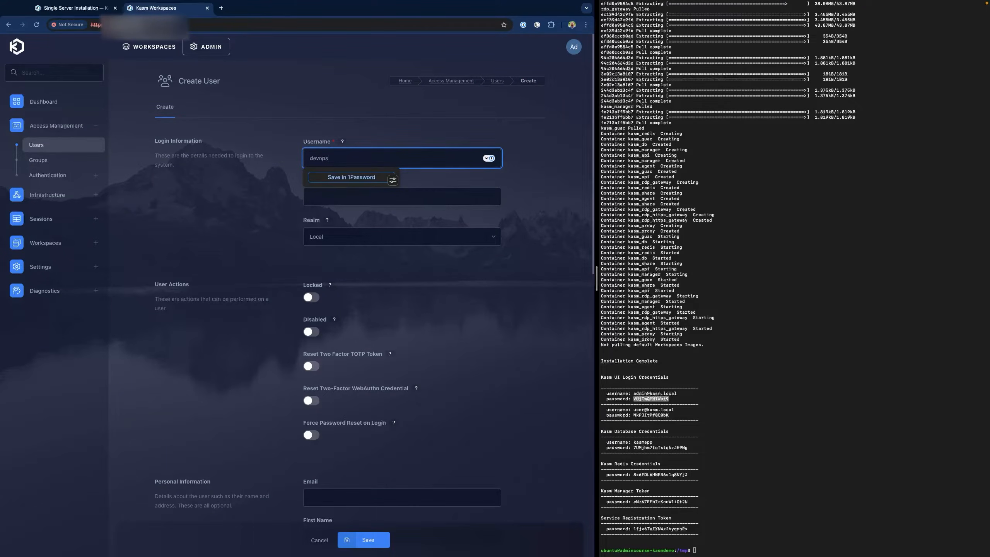
type("_matt")
left_click(344, 198)
key("super+v")
left_click(494, 326)
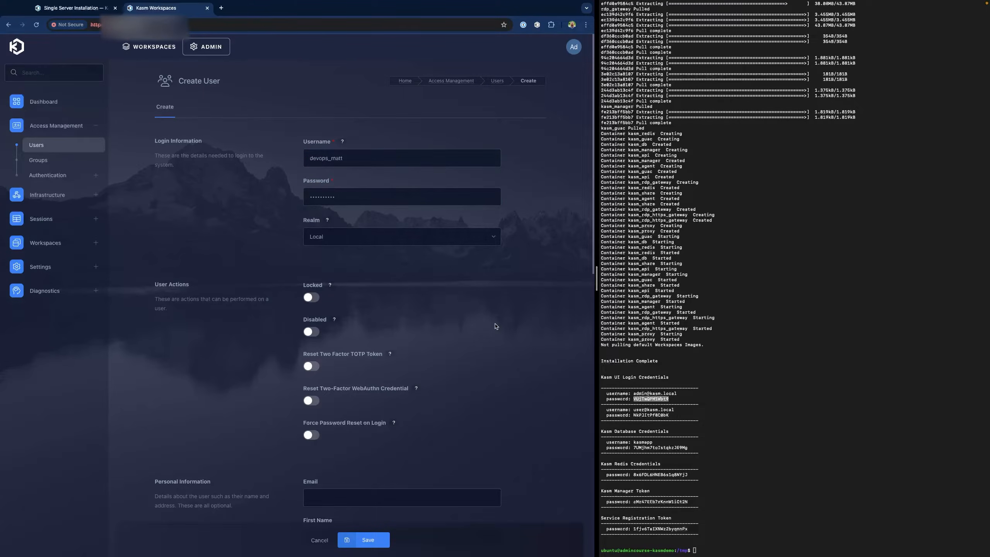
left_click(370, 538)
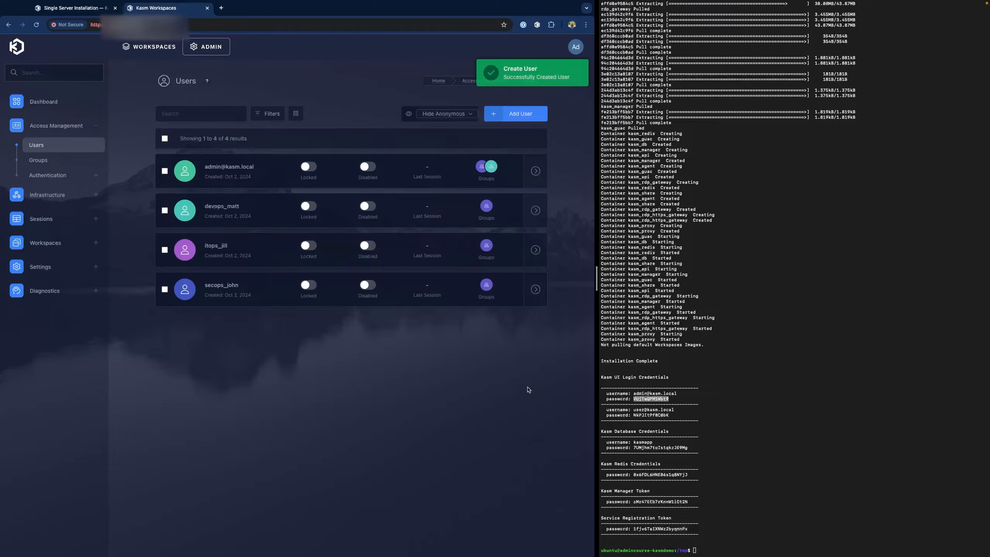
- Create a local accounting user account with the pasted password and save it
left_click(530, 114)
left_click(336, 158)
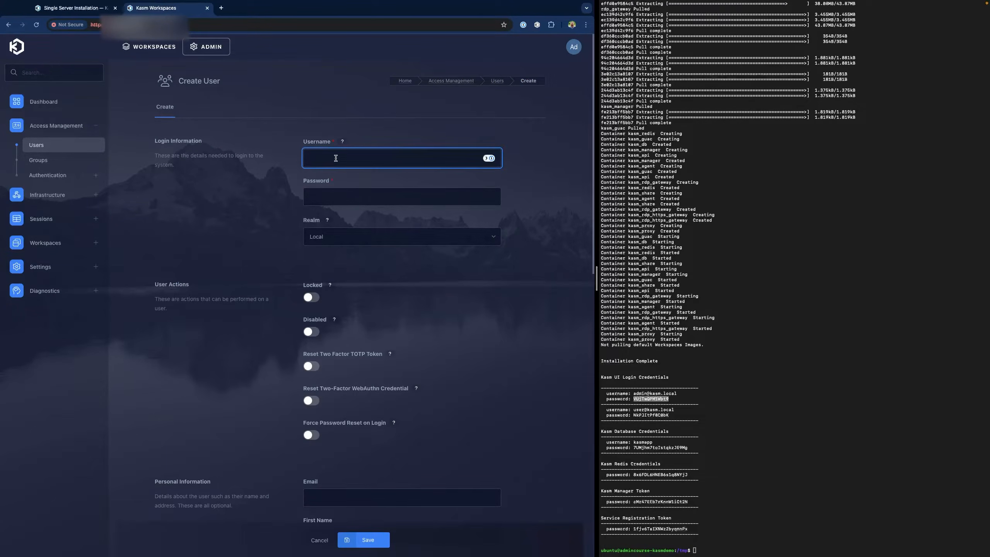
type("accounting")
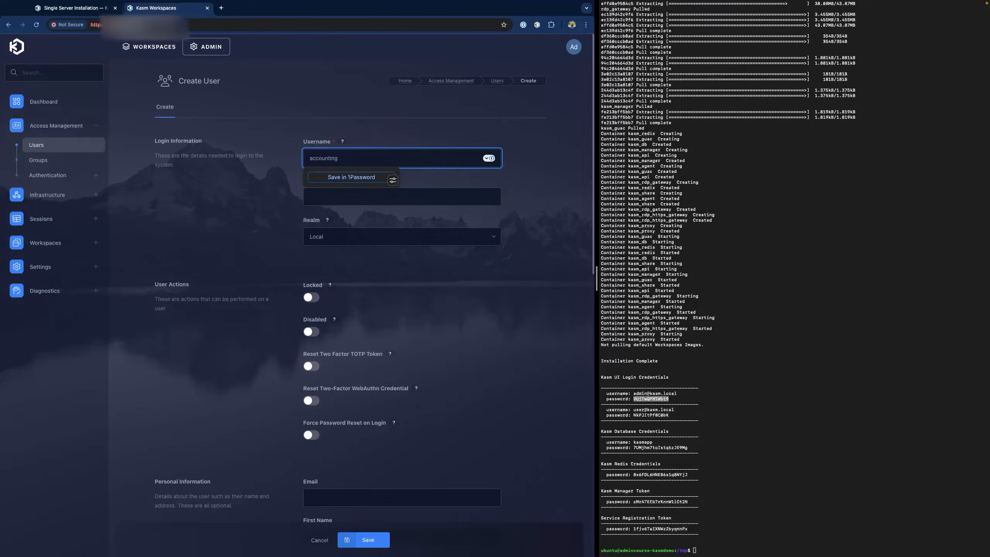
type("_brian")
key("Tab")
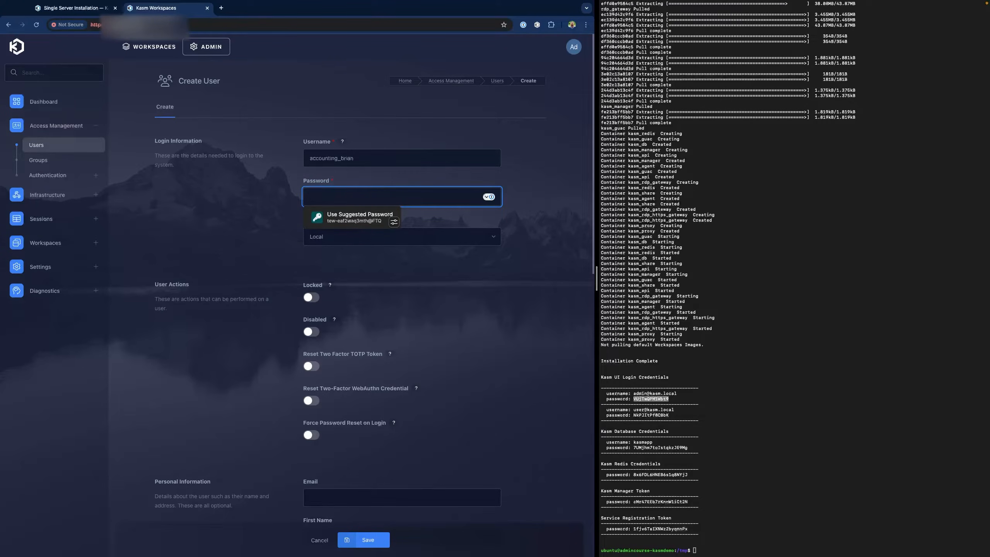
key("super+v")
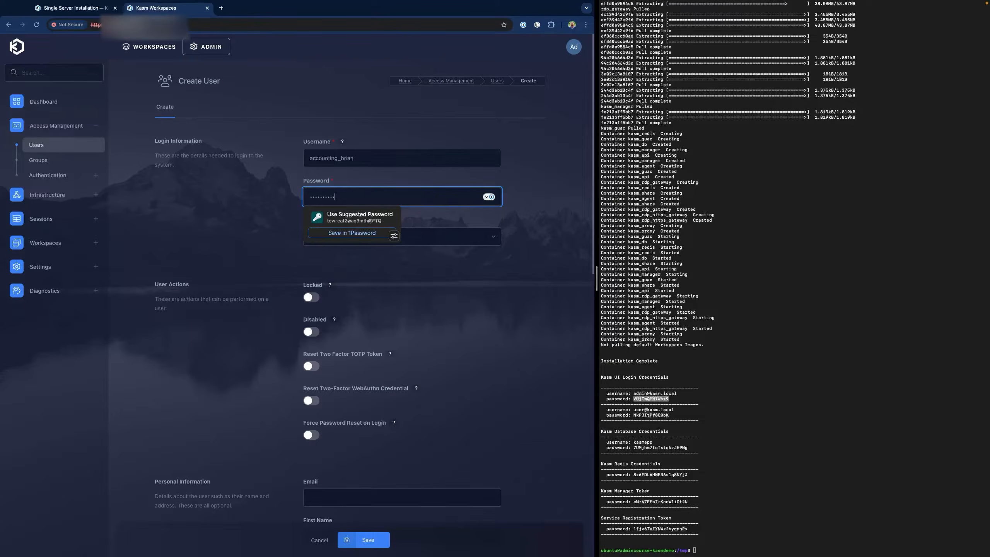
left_click(534, 252)
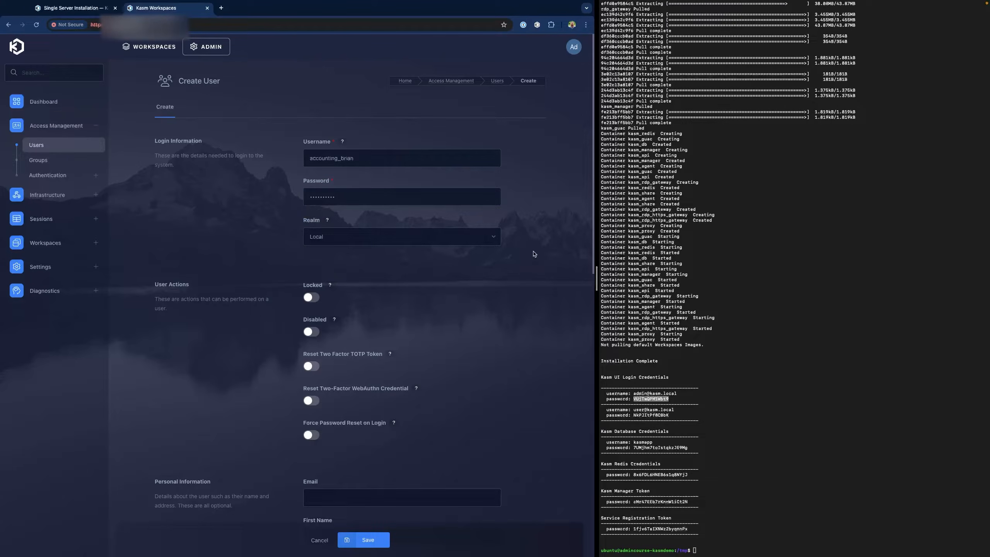
left_click(378, 542)
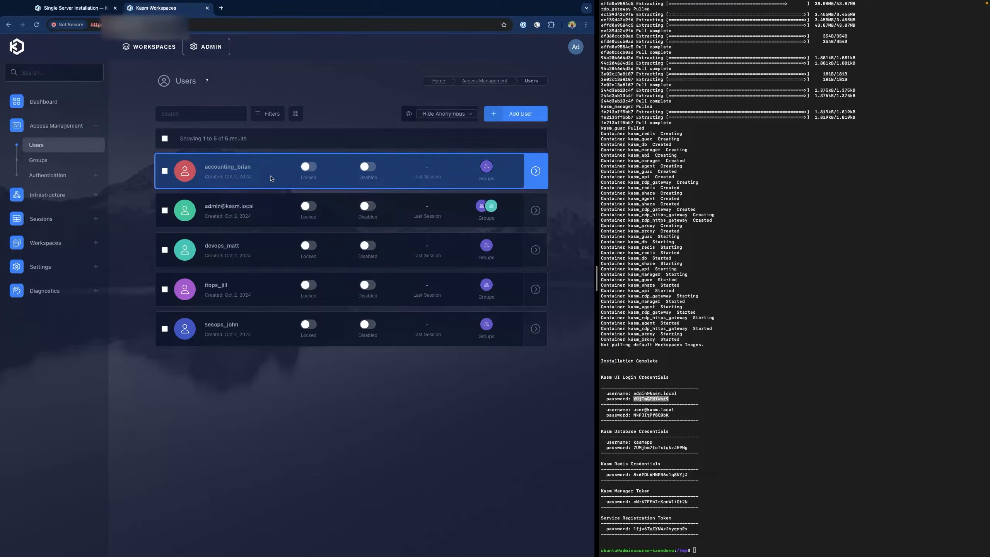
double_click(241, 170)
- Open the accounting user's Edit User page and review its login details and user actions
left_click(241, 171)
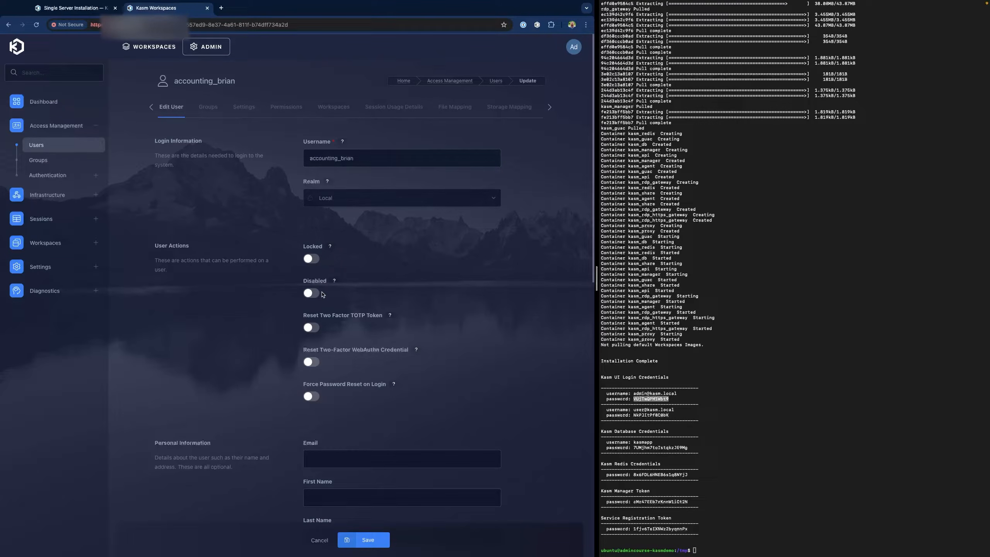
scroll(334, 296, "down", 1)
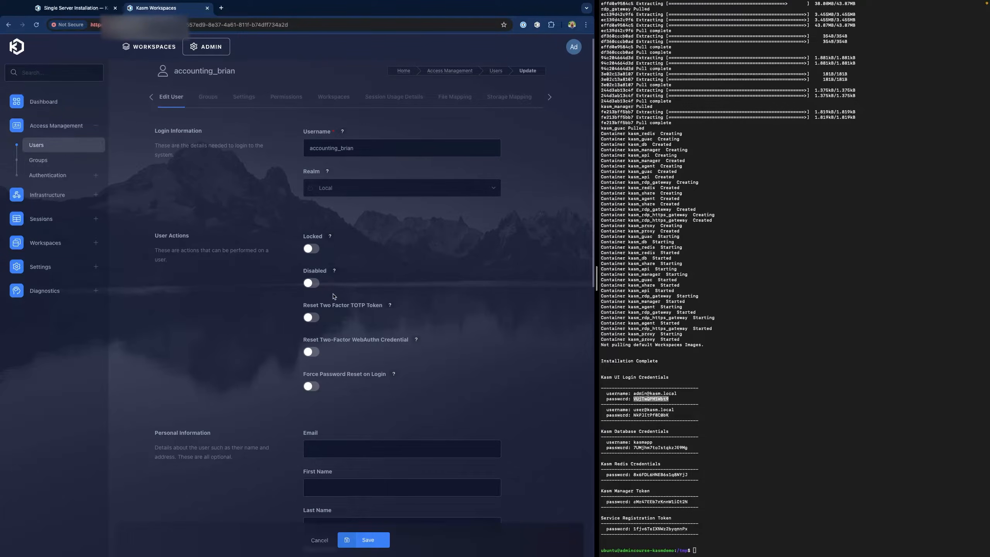
scroll(345, 291, "down", 1)
scroll(344, 290, "down", 1)
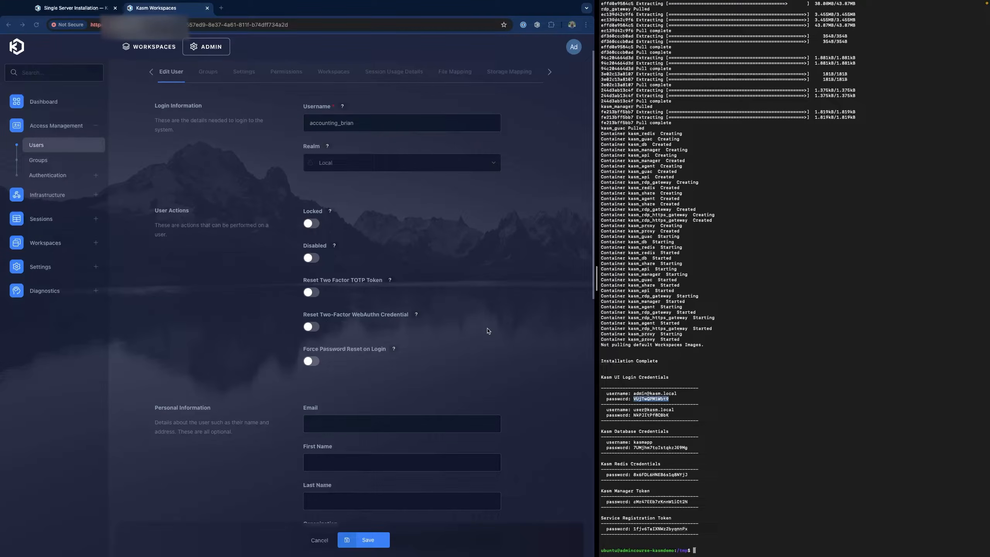
left_click(46, 164)
- Add a group named SecOps with priority 200 and save it
left_click(46, 165)
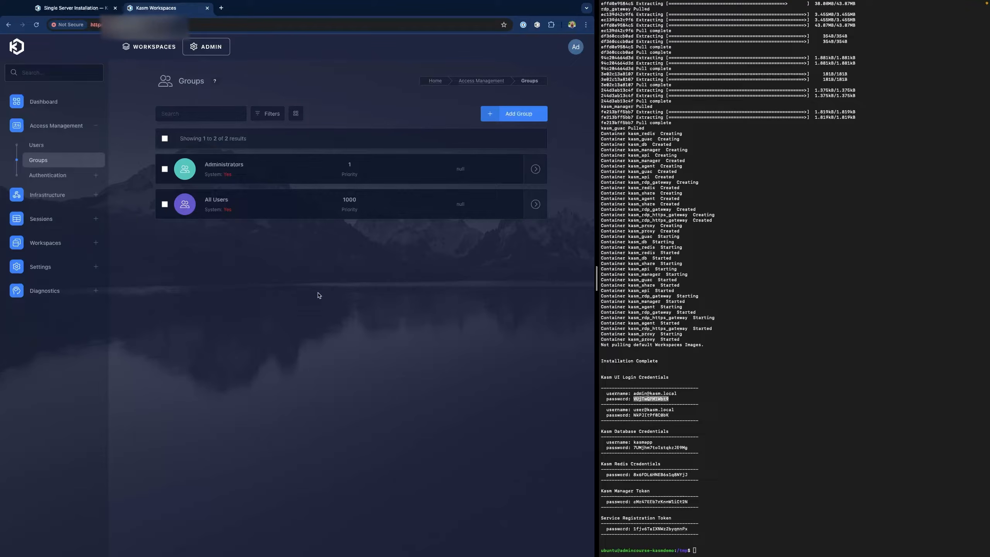
left_click(516, 115)
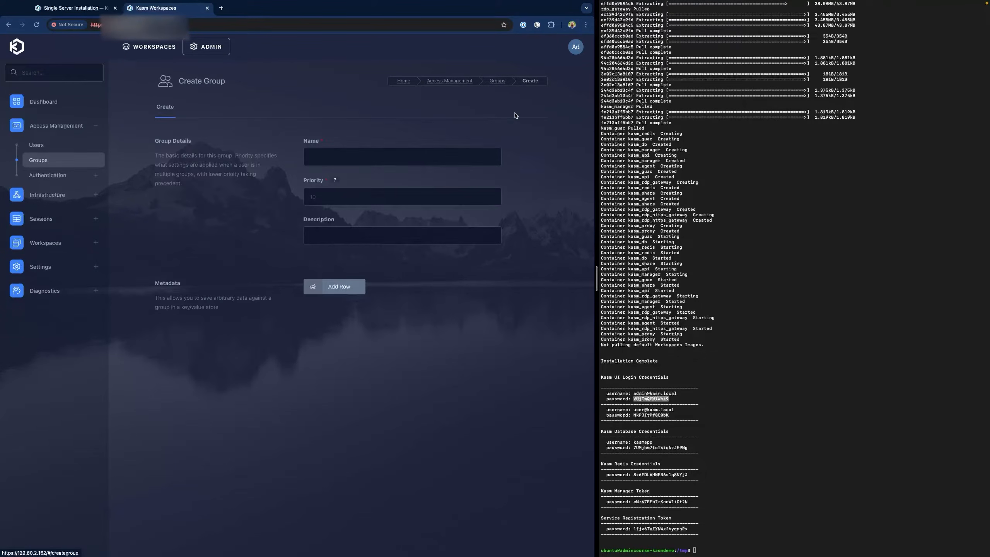
left_click(342, 154)
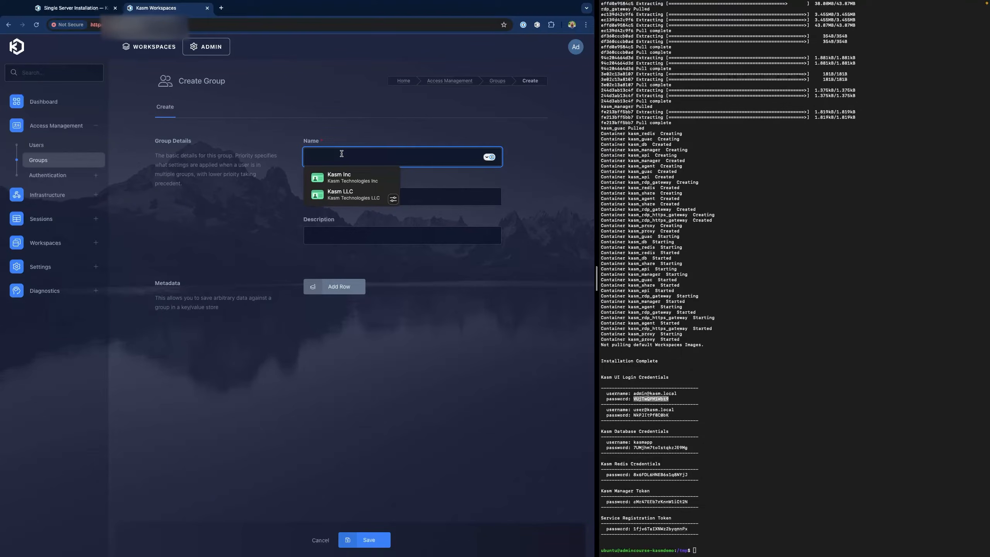
type("SecOps")
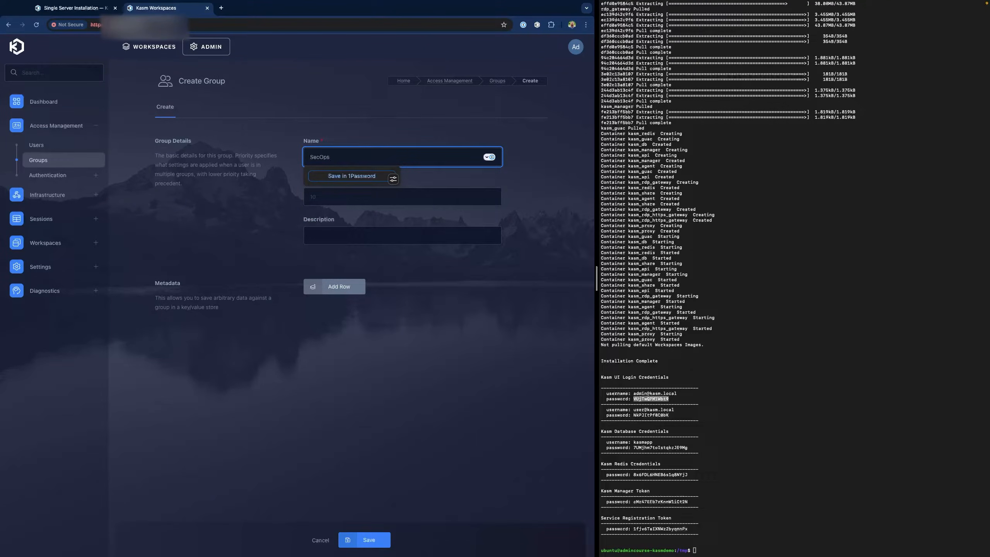
key("Tab")
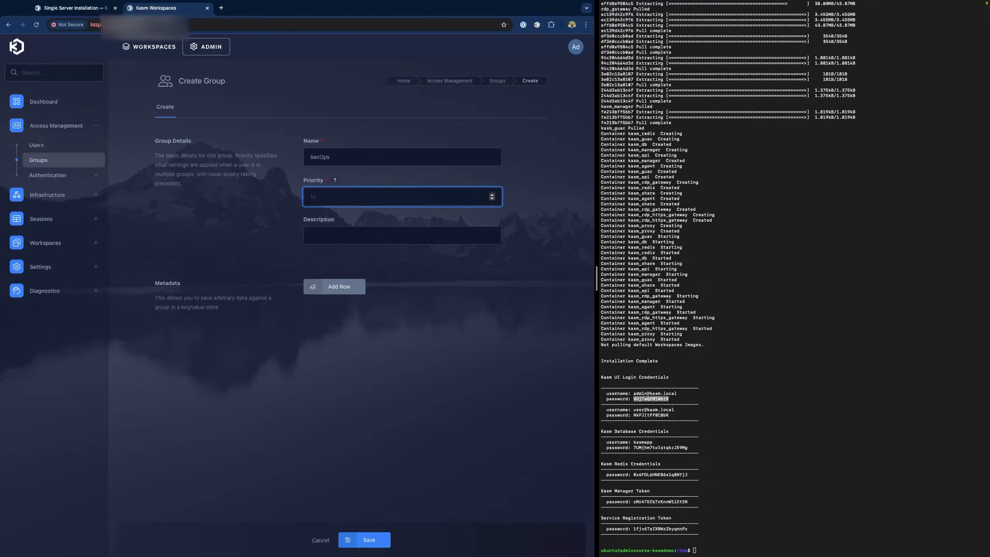
left_click(335, 181)
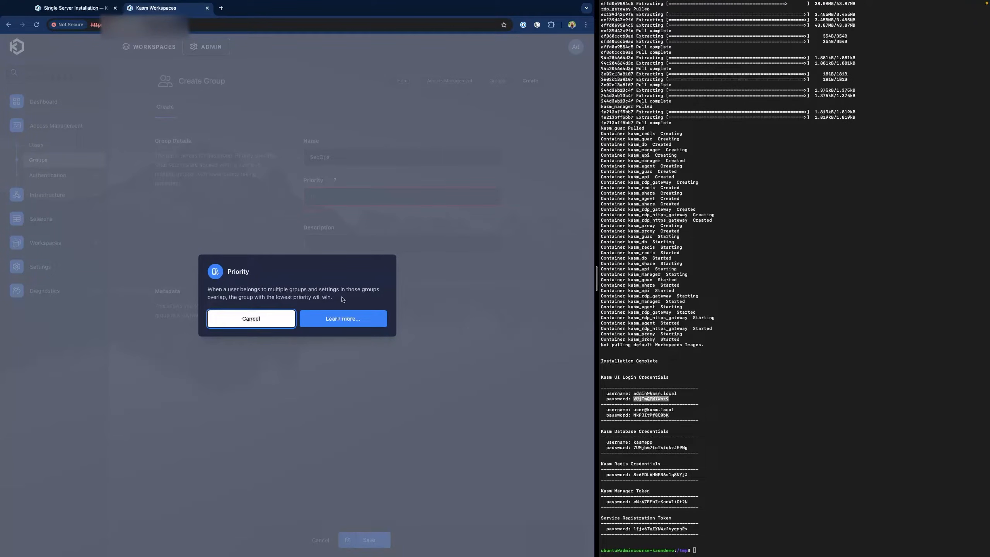
left_click(337, 198)
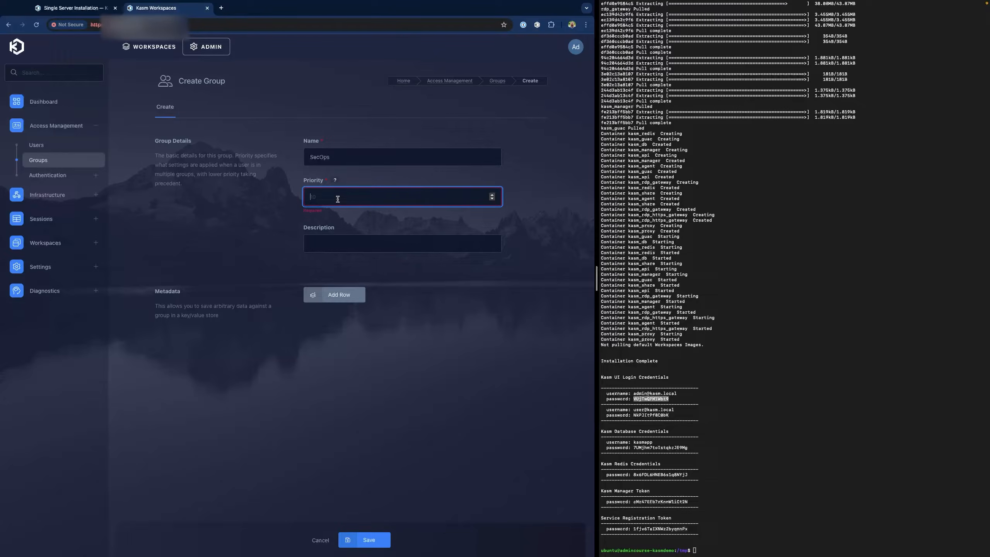
type("200")
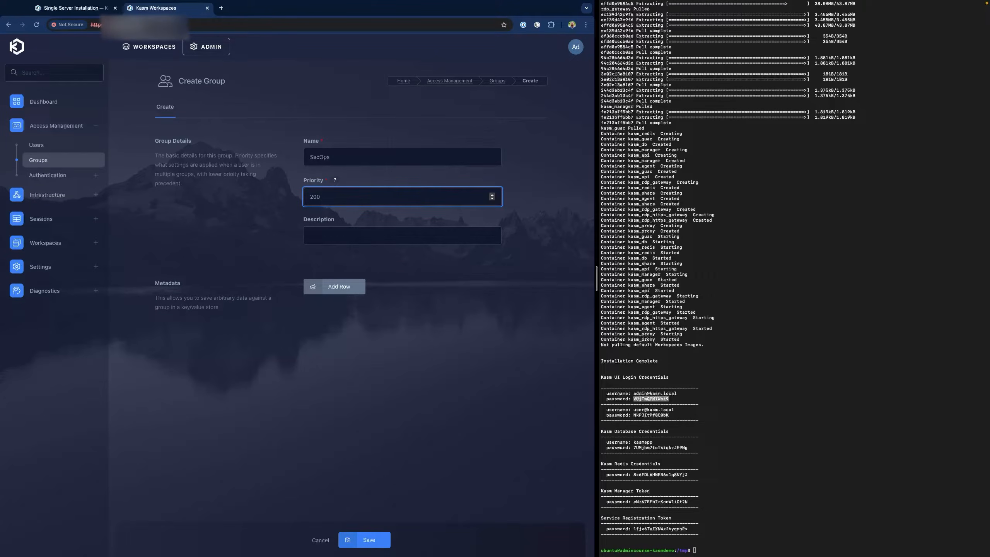
left_click(370, 544)
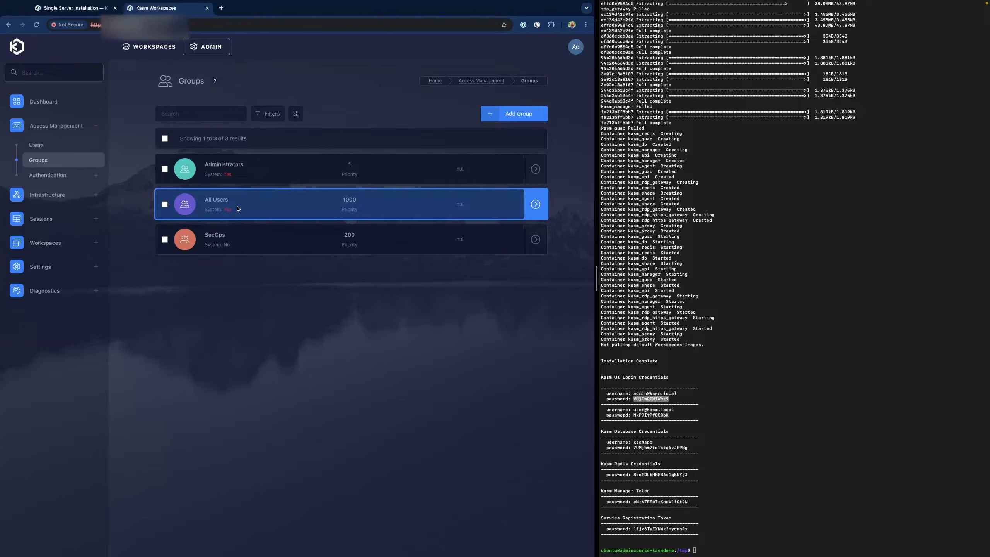
- Open the All Users group's Settings tab and browse its 37 settings
left_click(270, 196)
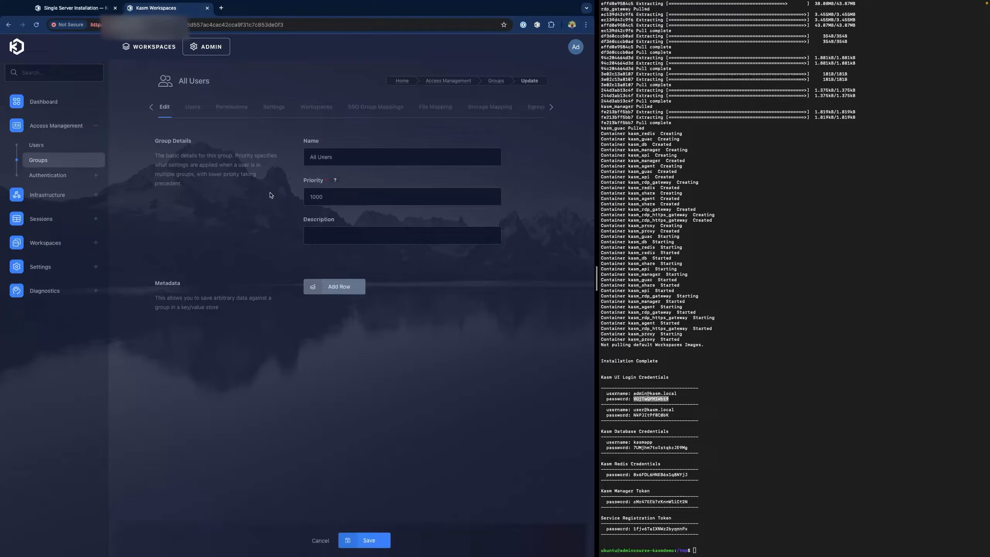
left_click(268, 111)
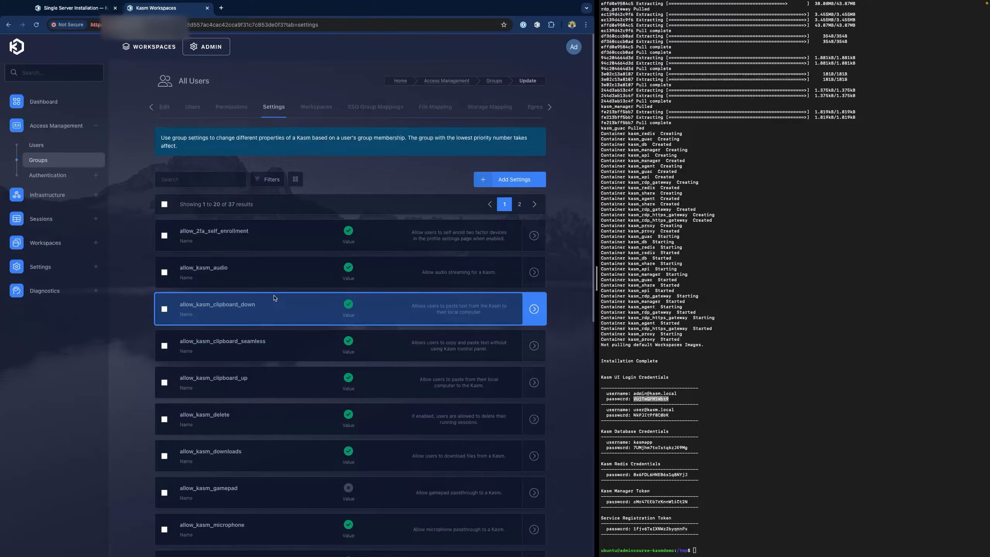
scroll(274, 302, "down", 8)
scroll(340, 343, "down", 3)
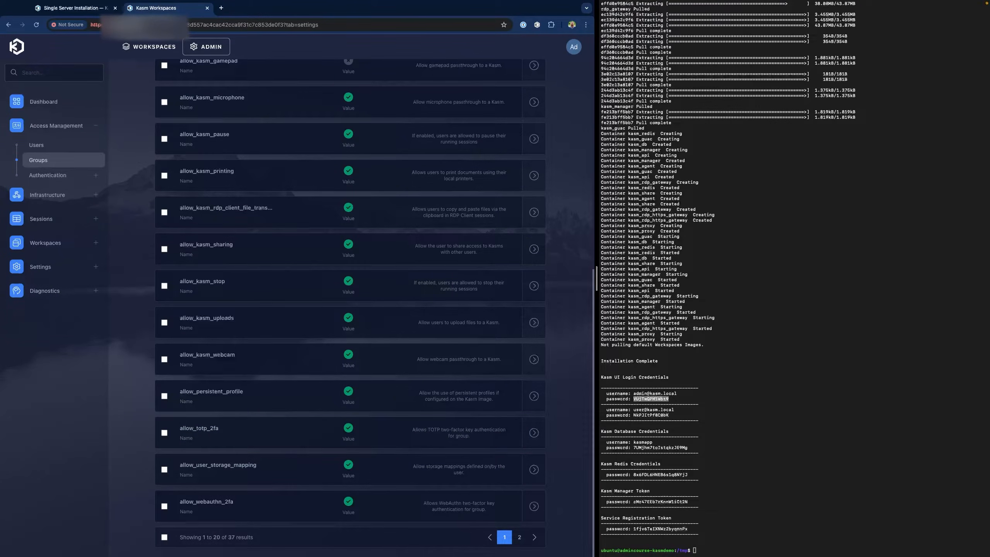
scroll(234, 281, "up", 10)
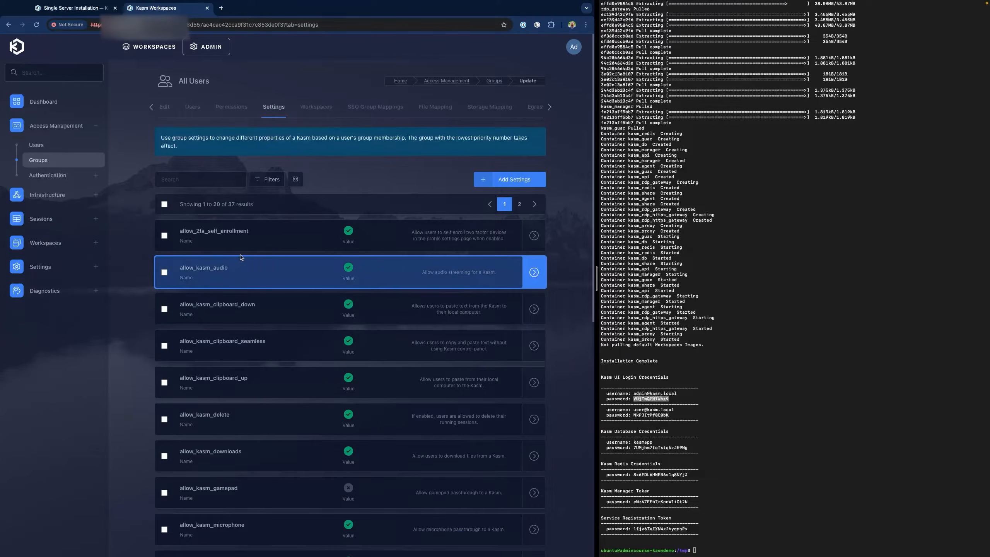
- Search the All Users settings for clipb, then 2f, then idle, and finally keep
left_click(192, 182)
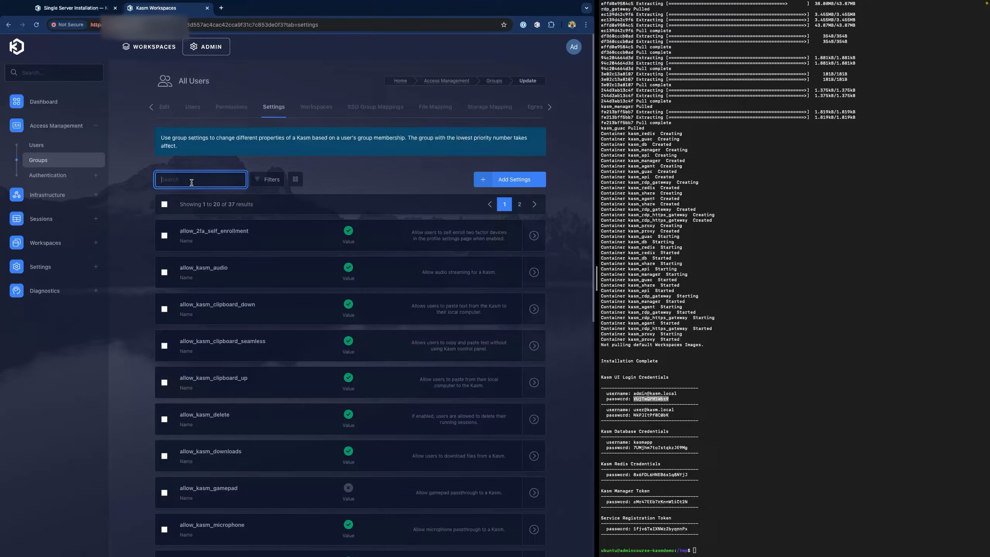
type("clip")
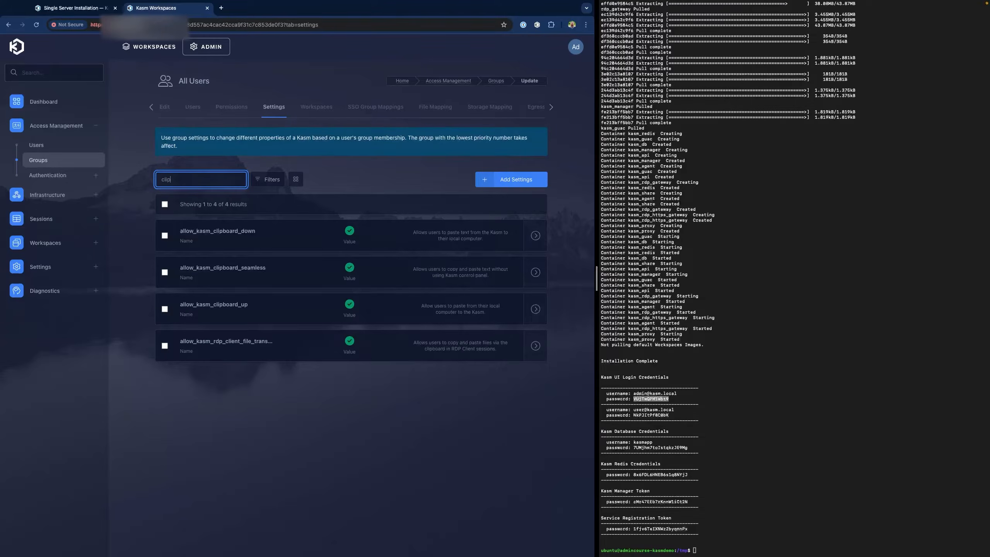
type("boar")
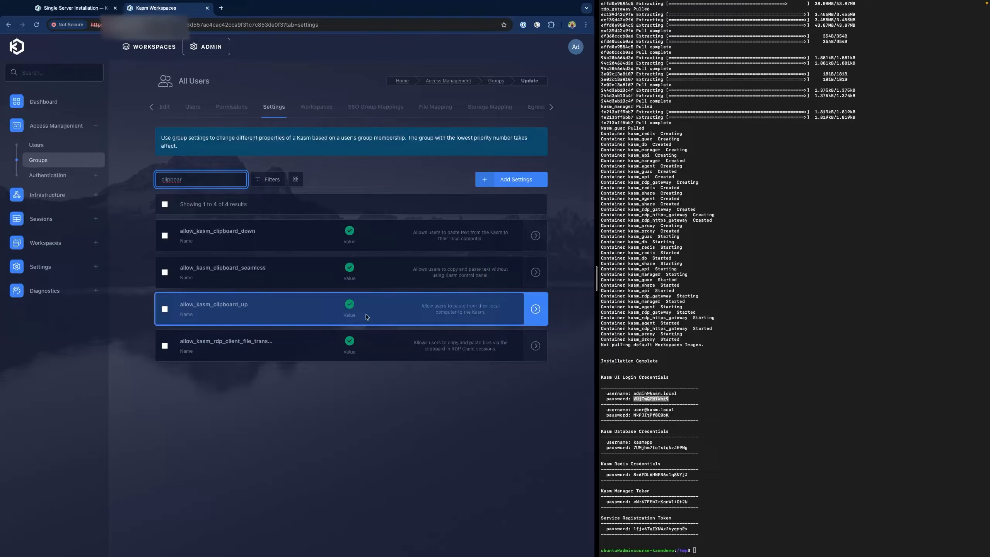
double_click(205, 181)
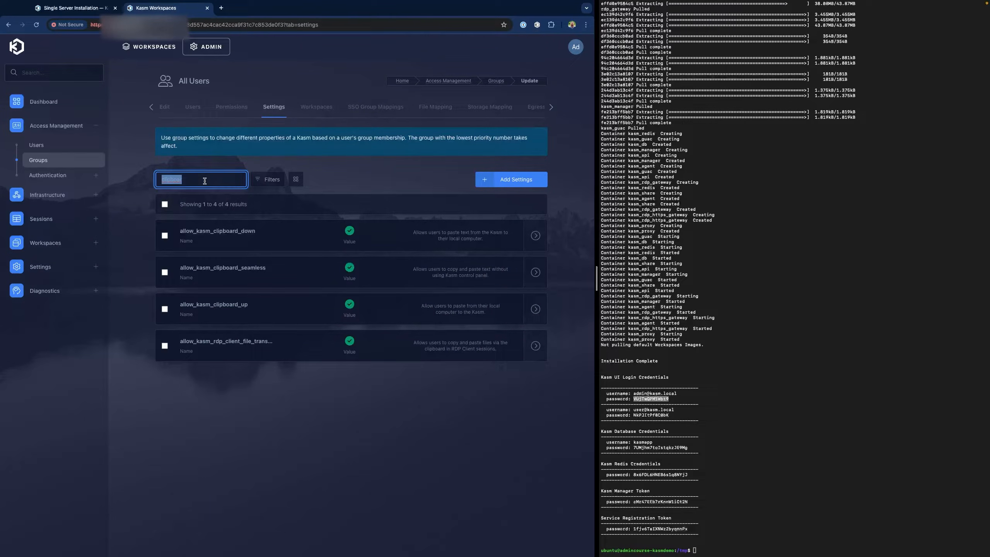
type("2fa")
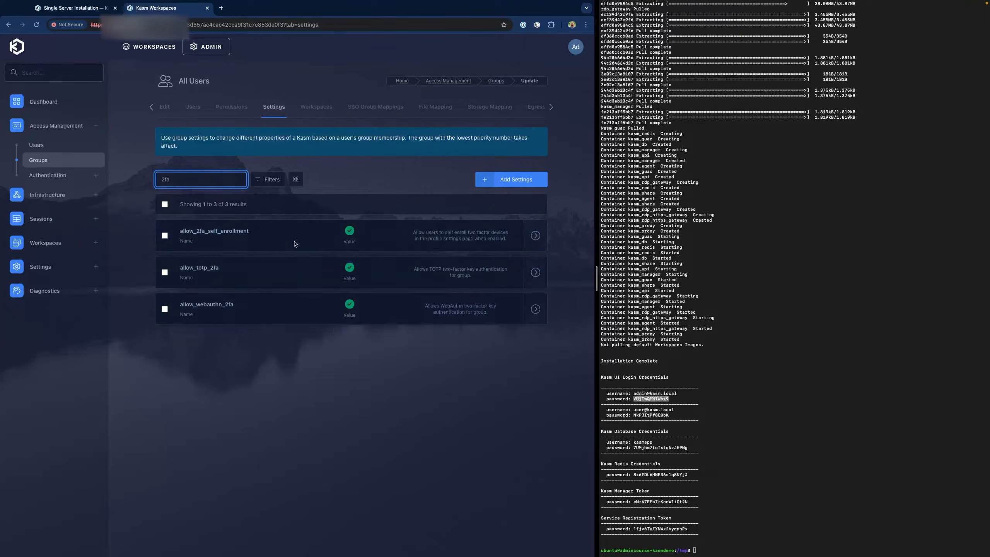
double_click(202, 179)
type("id")
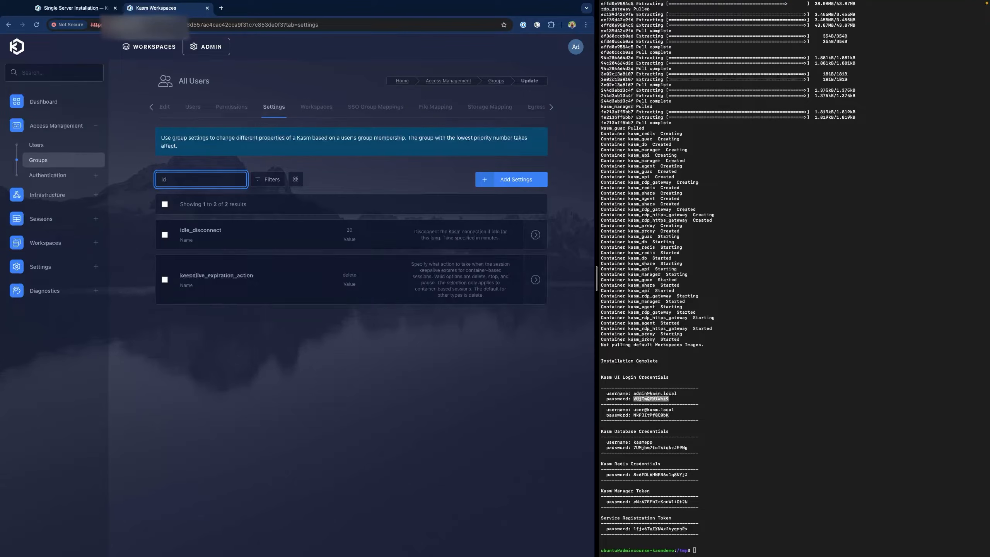
type("le")
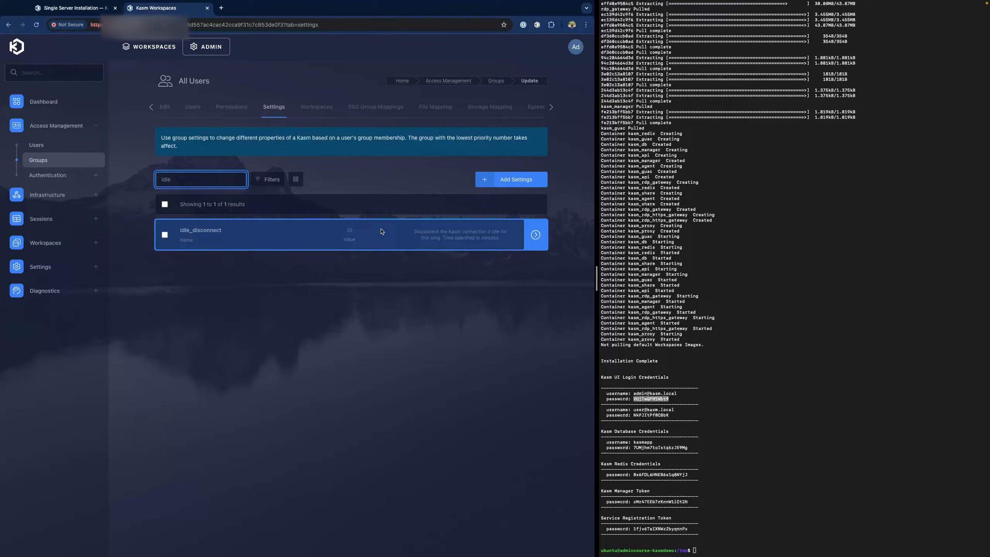
double_click(201, 179)
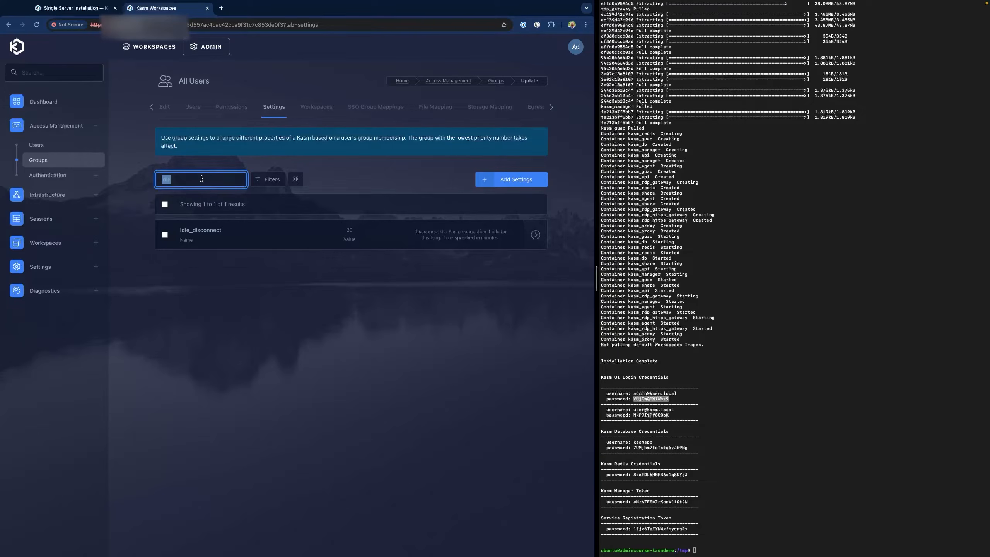
type("keep")
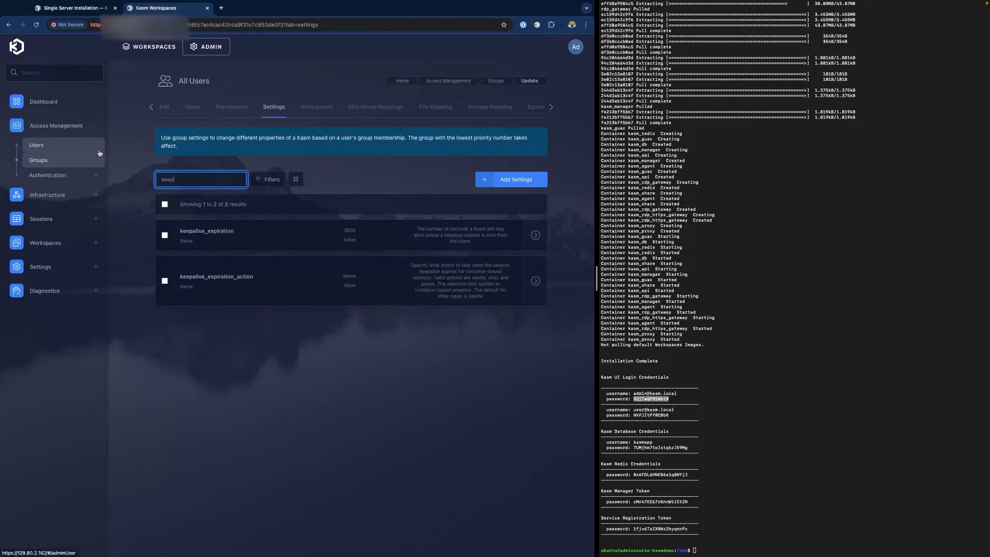
- Add an ITOps group with priority 100
left_click(57, 166)
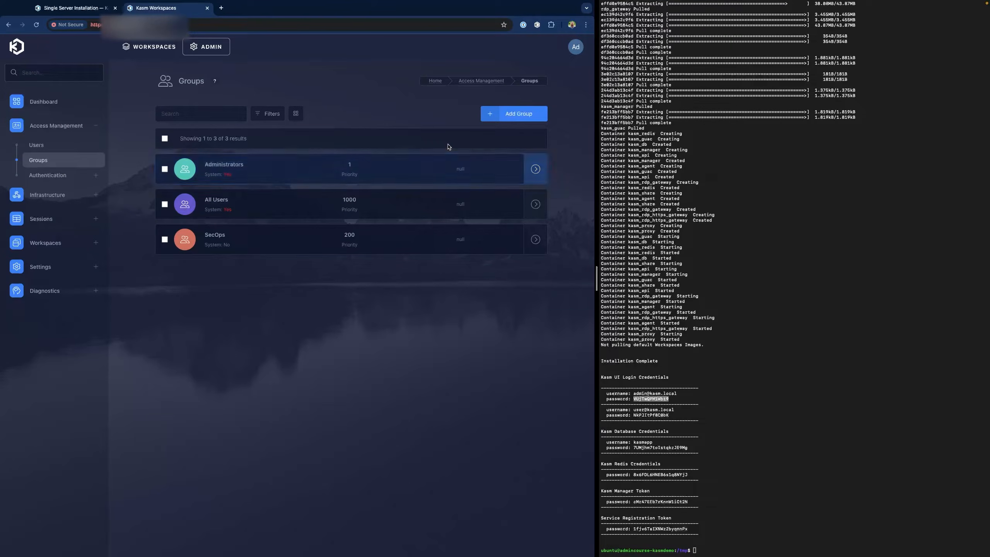
left_click(526, 113)
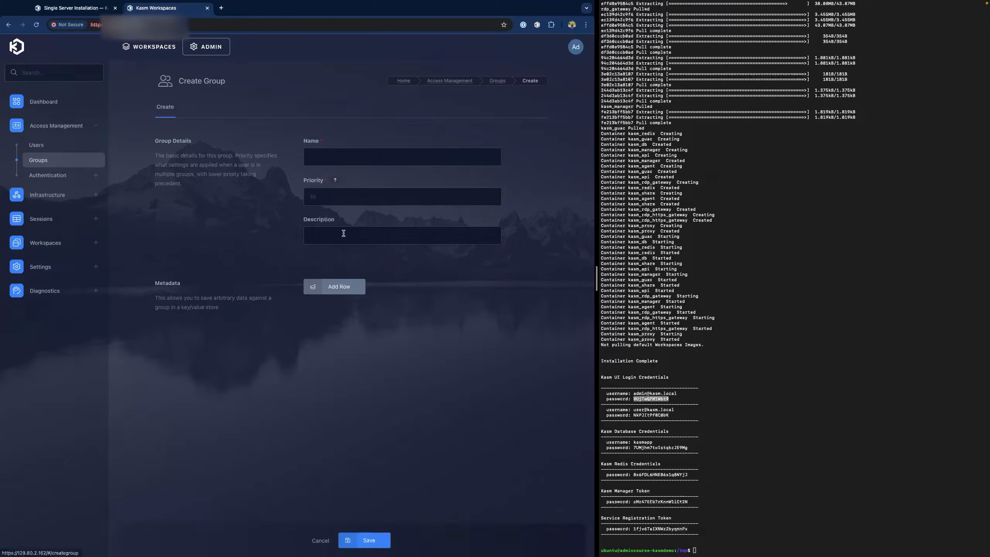
left_click(339, 157)
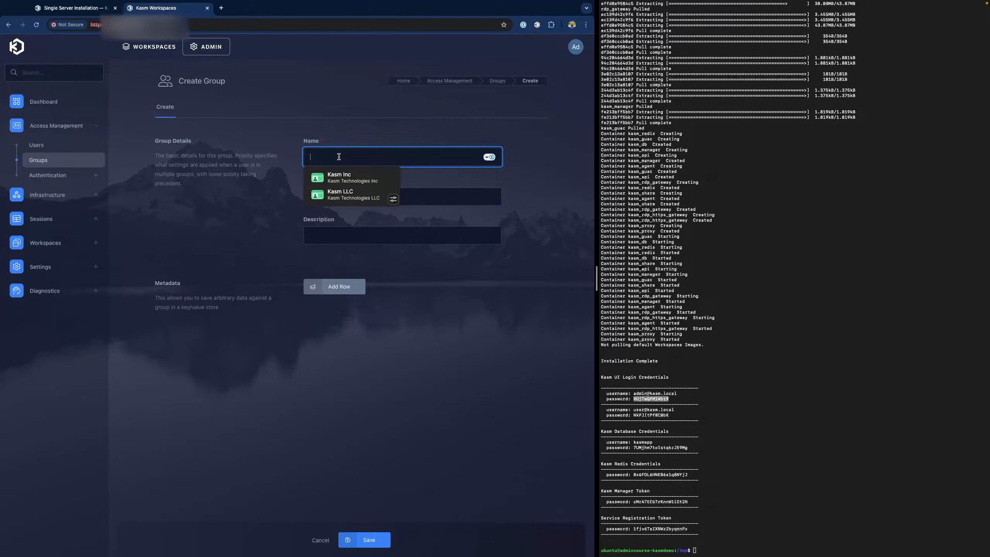
type("ITOps")
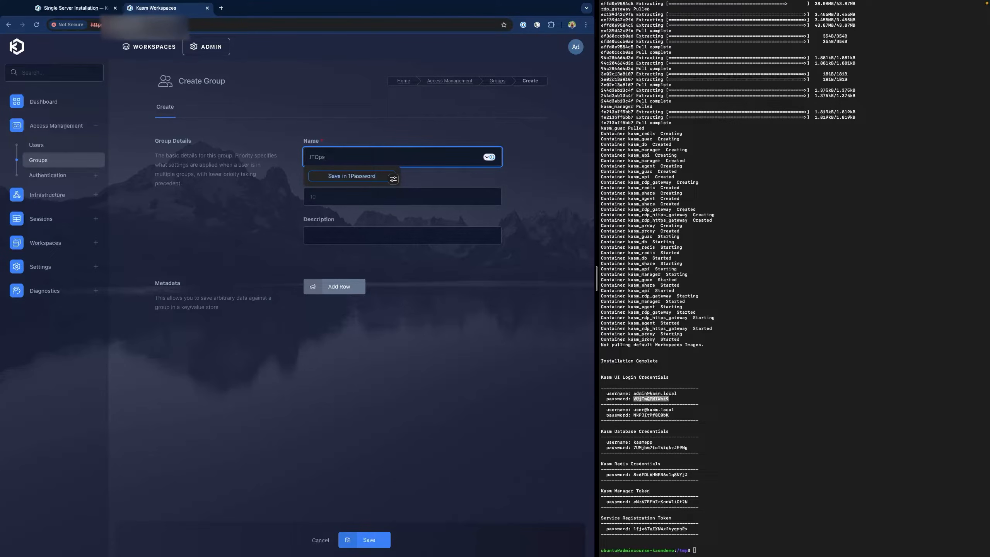
key("Tab")
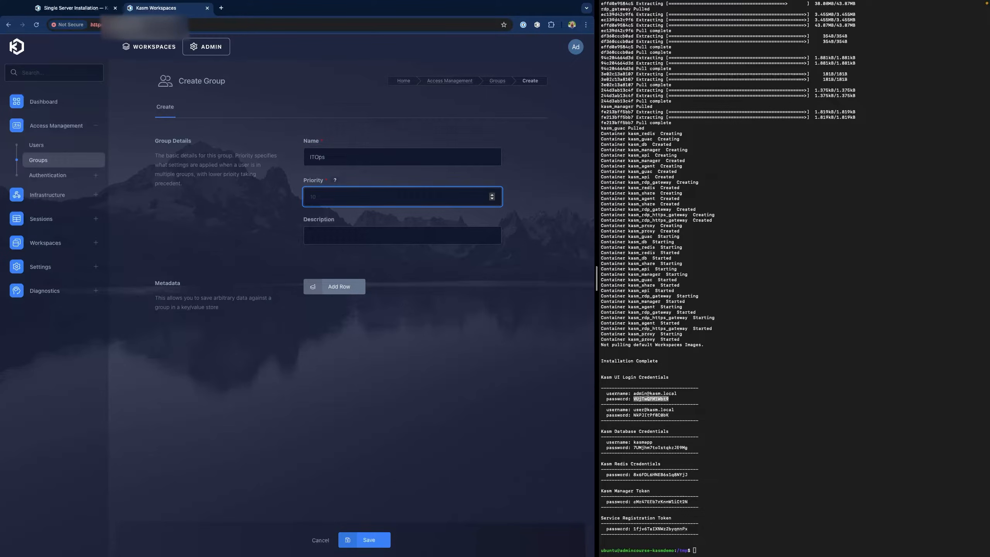
type("100")
left_click(370, 541)
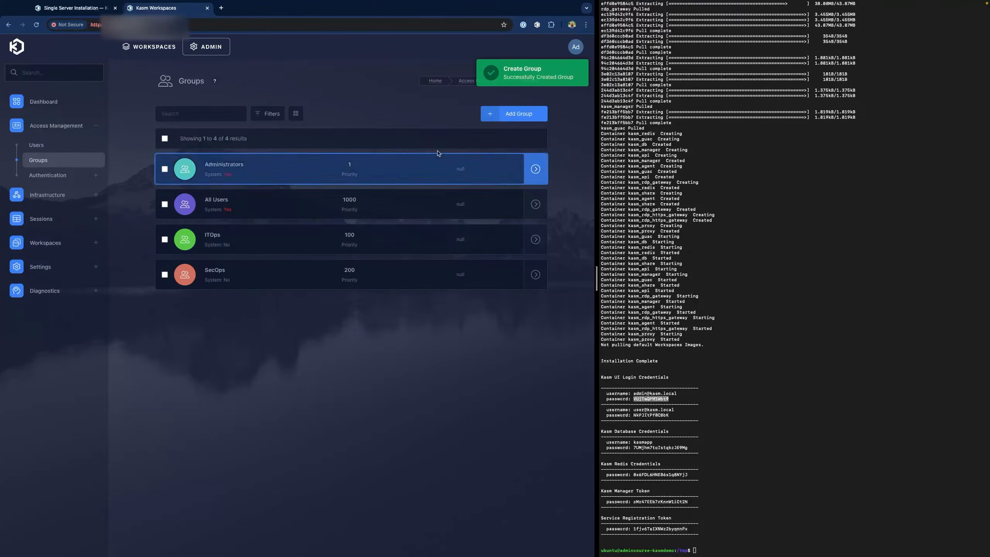
- Add a DevOps group with priority 300
left_click(515, 114)
left_click(352, 163)
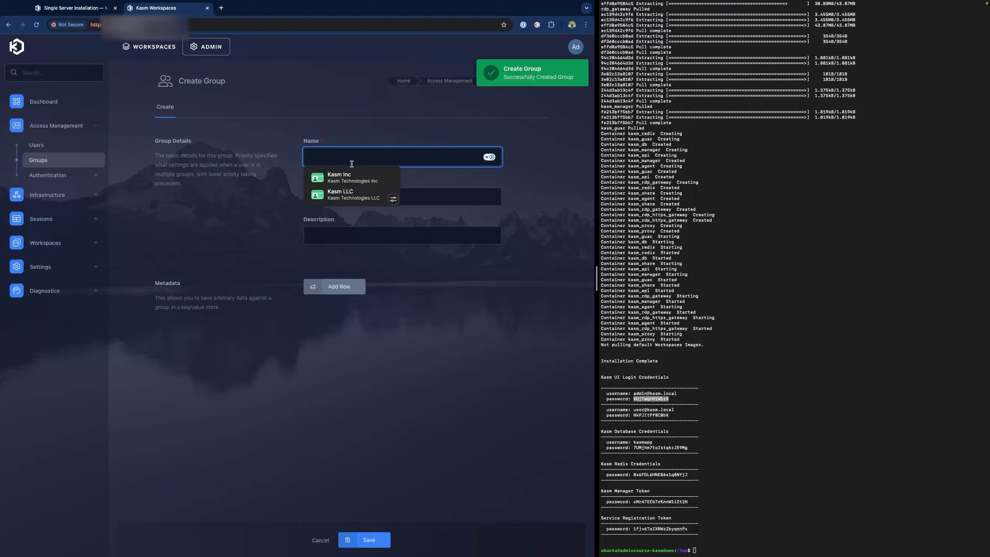
type("Dev")
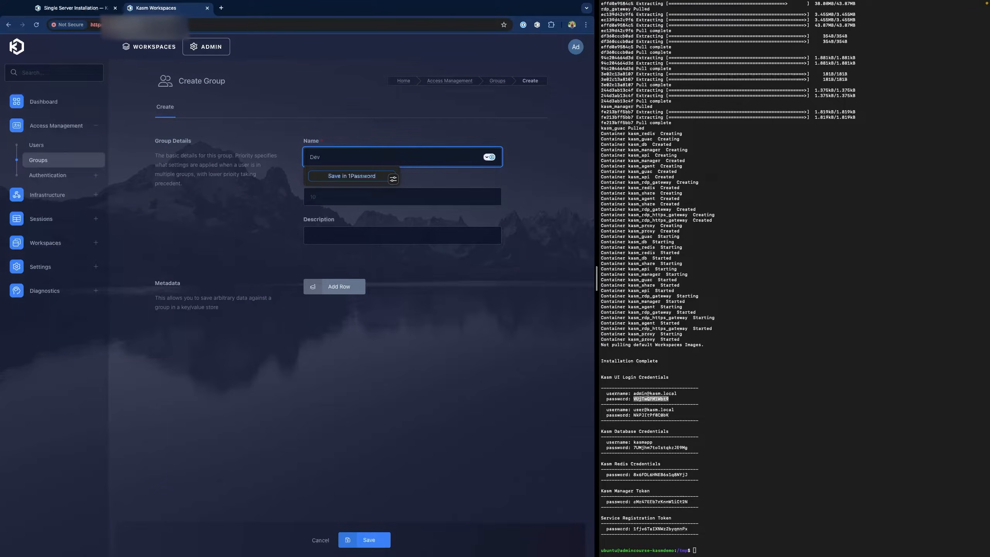
type("Ops")
key("Tab")
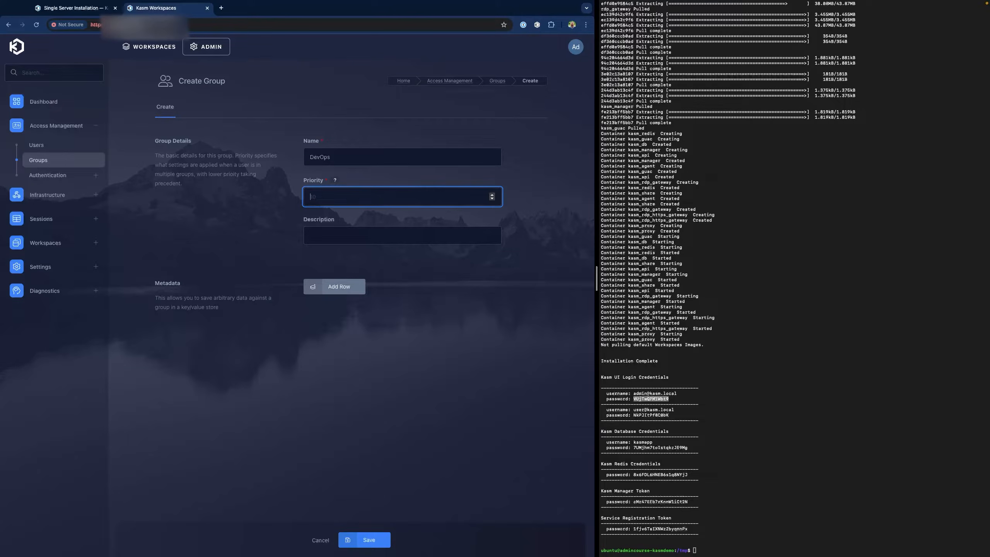
type("300")
left_click(368, 540)
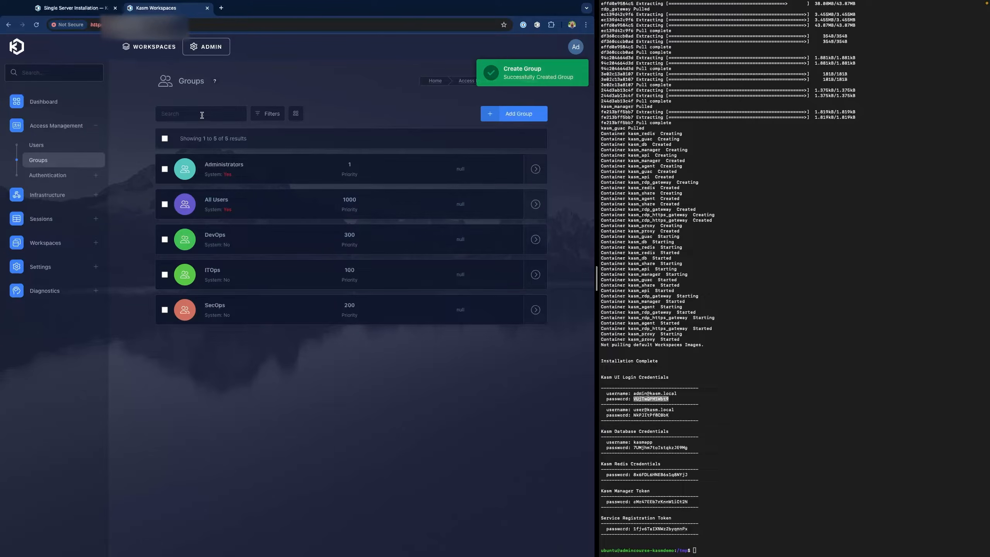
- Add an Accounting group with priority 400
left_click(509, 117)
left_click(340, 159)
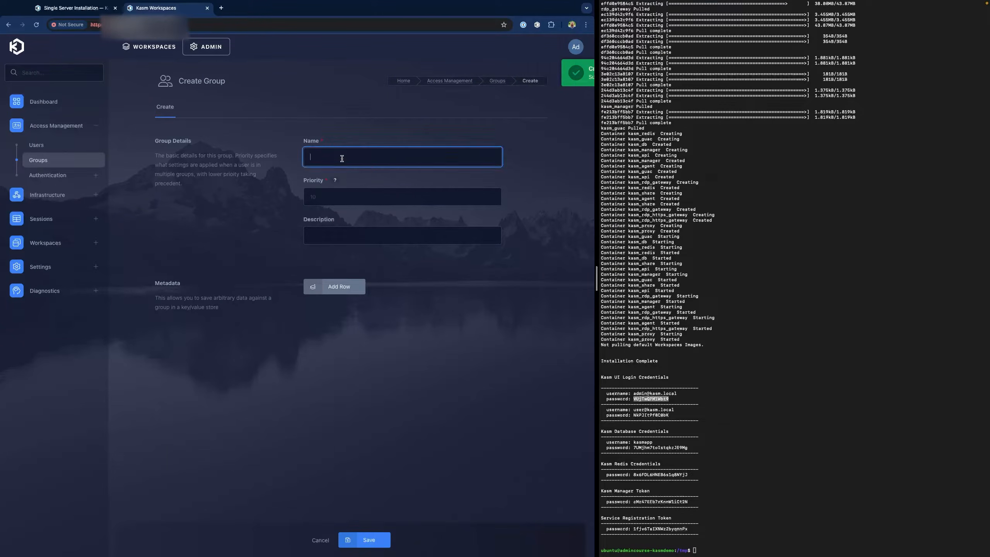
type("Accounting")
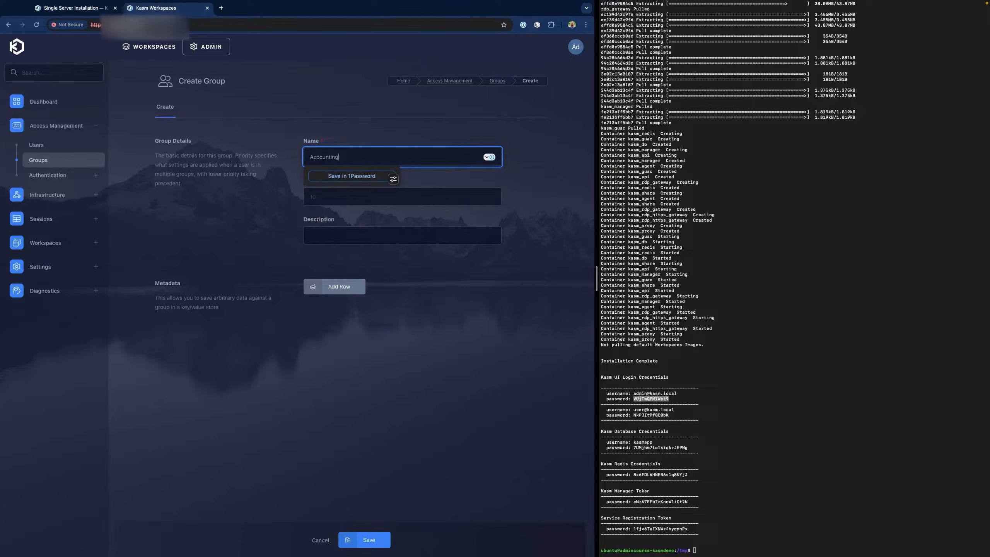
key("Tab")
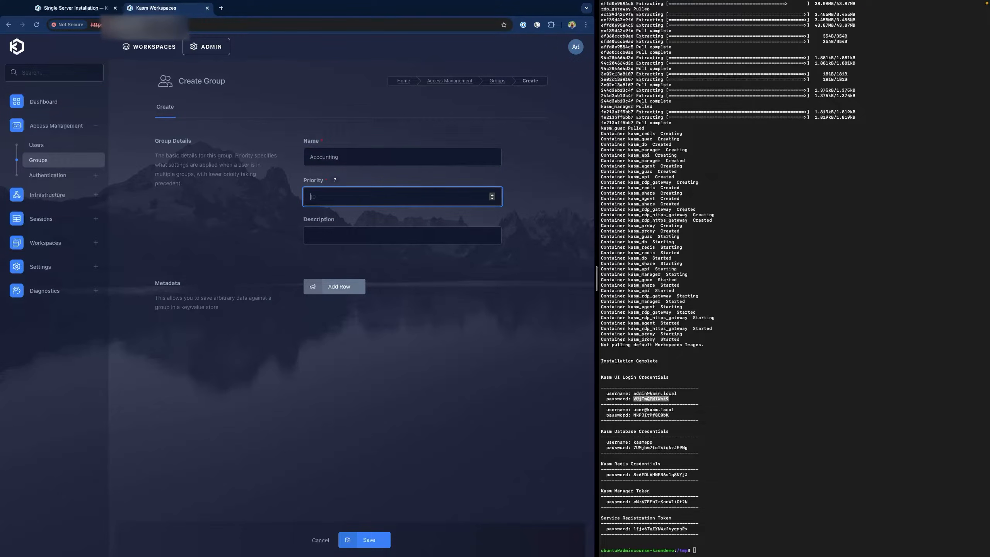
type("400")
key("Return")
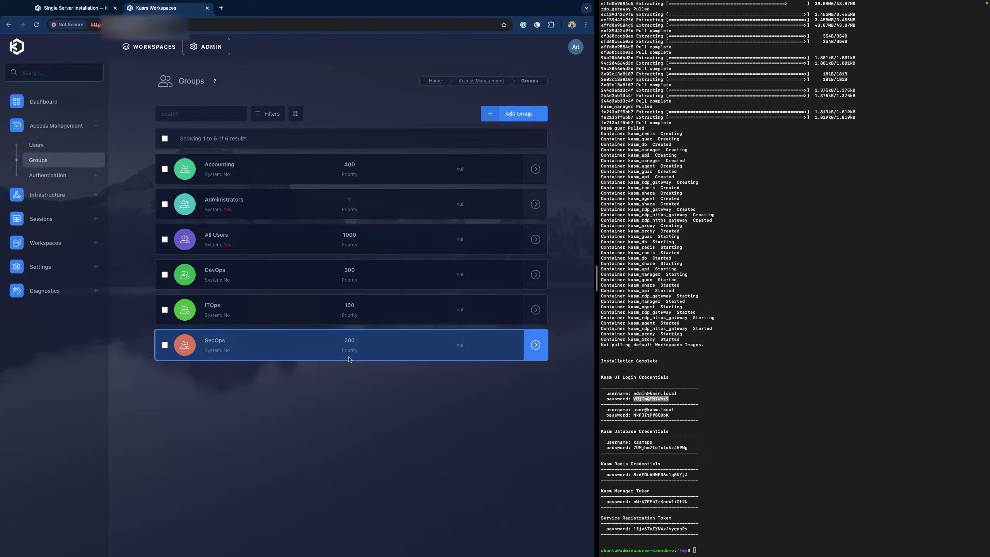
- Add an HR group with priority 200
left_click(526, 117)
left_click(320, 157)
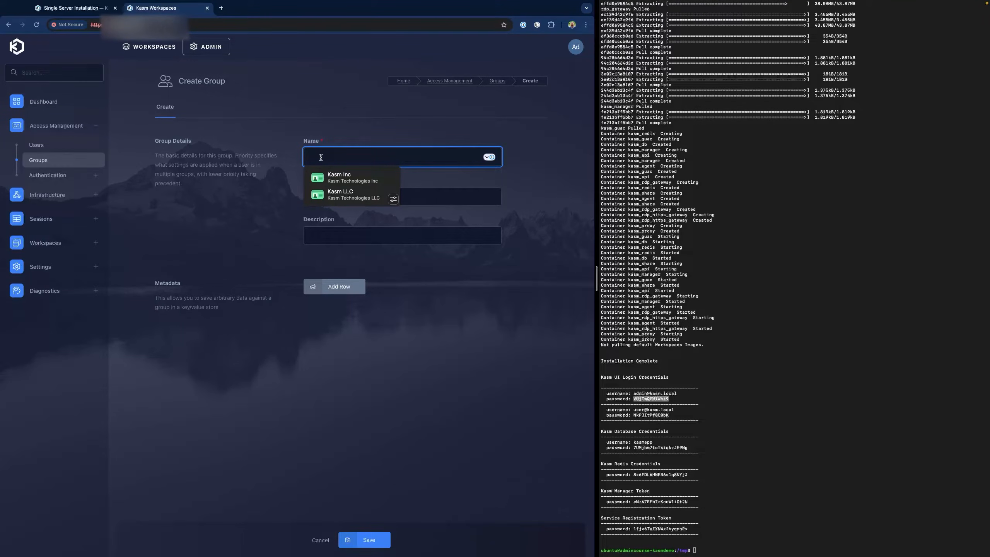
type("HR")
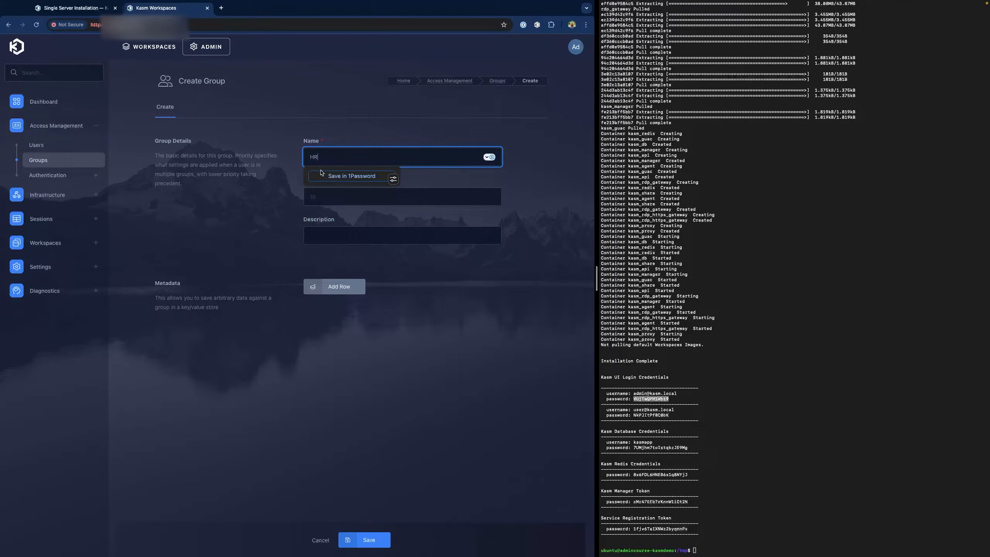
left_click(331, 200)
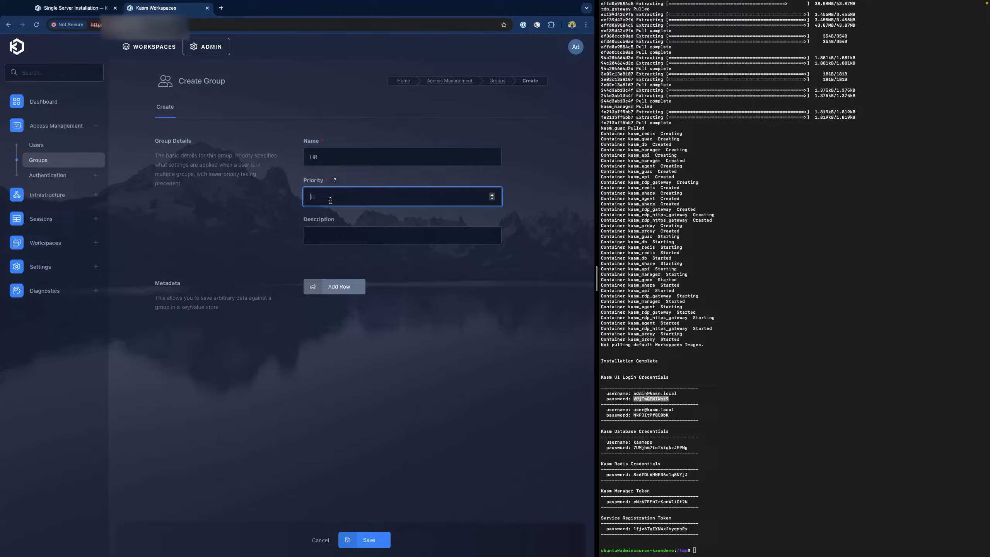
type("200")
left_click(380, 542)
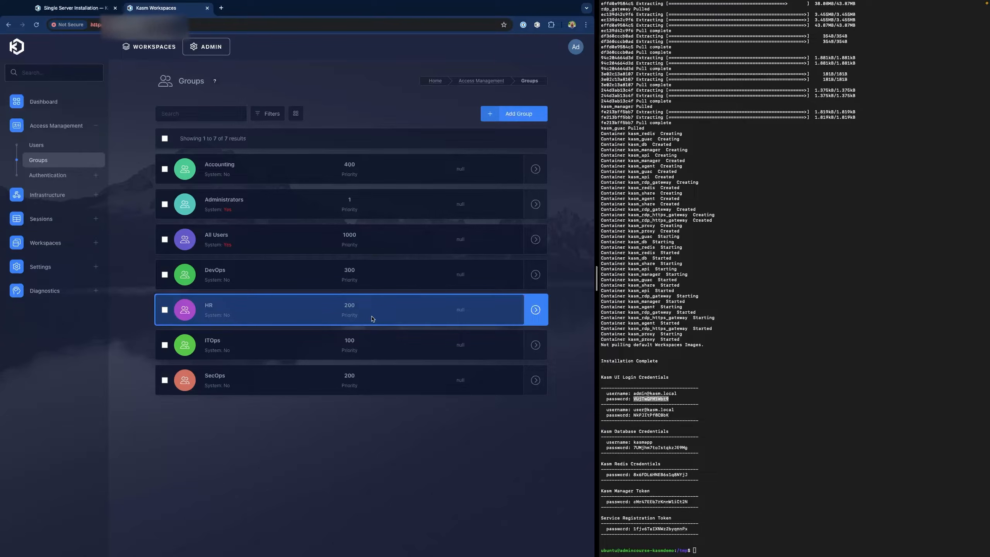
- Delete the HR group again, leaving six groups
left_click(164, 310)
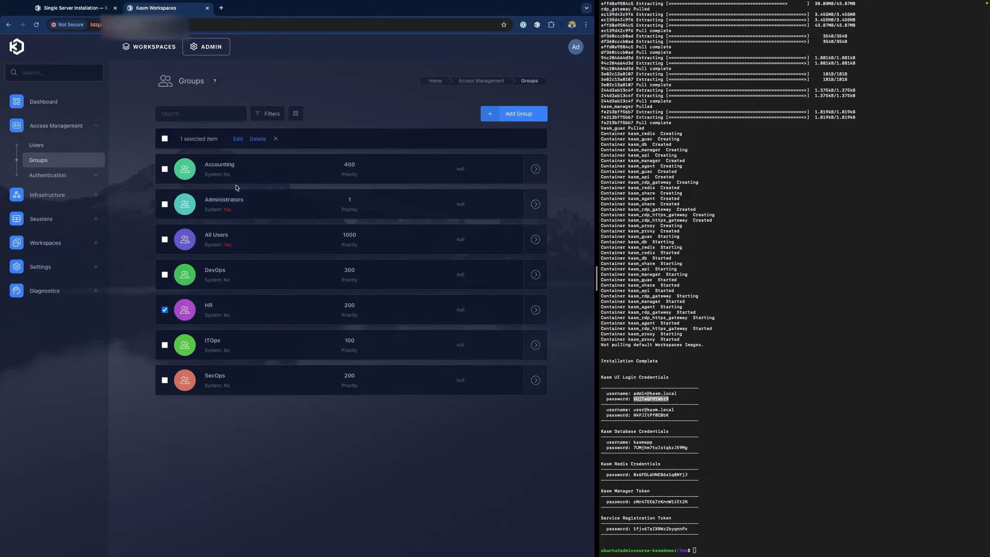
left_click(257, 139)
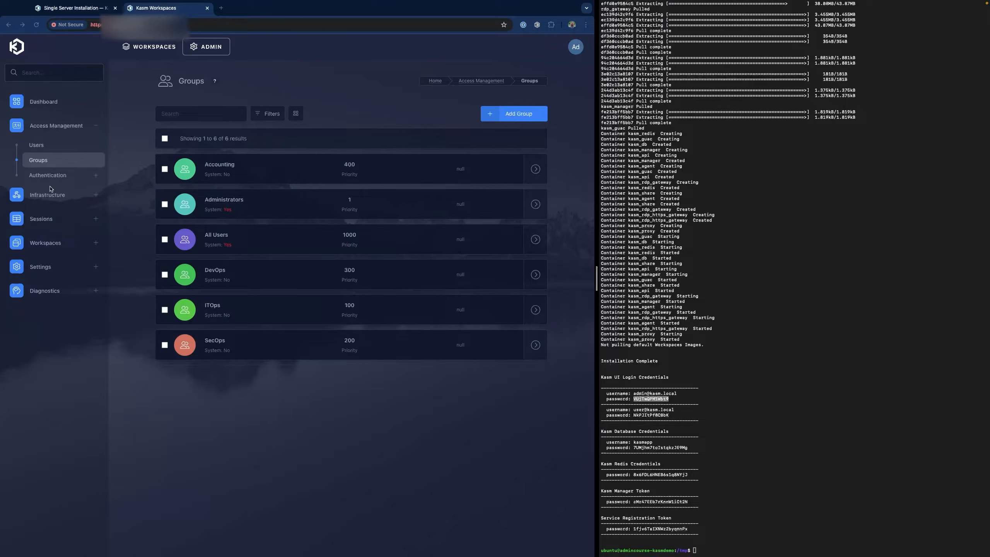
left_click(57, 243)
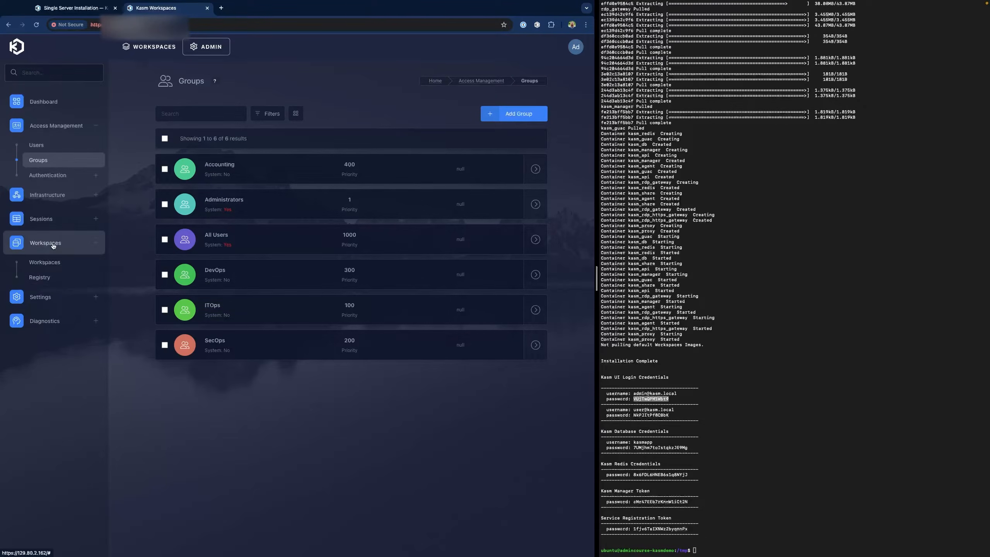
- Open Workspaces > Registry to view the Kasm Technologies, LinuxServer.io and Twingate registries
left_click(50, 277)
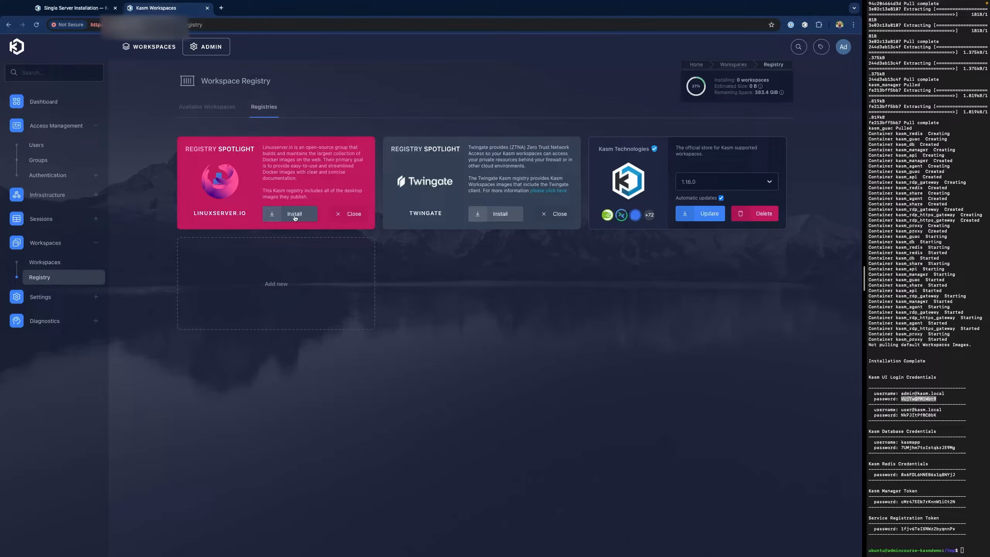
mouse_move(240, 2)
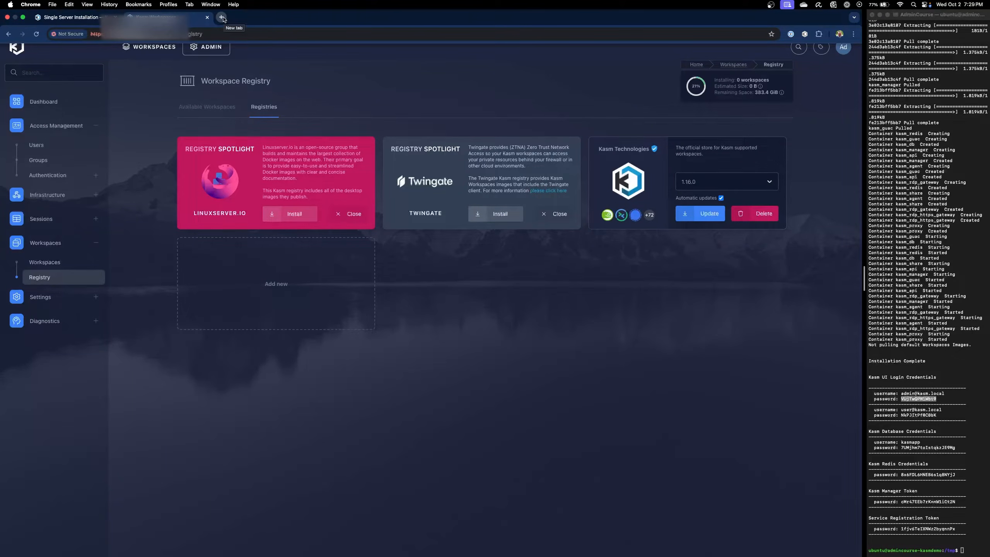
- Search 'linuxserver.io kasm registry', open its workspace site, and copy the Workspace Registry Link
left_click(224, 19)
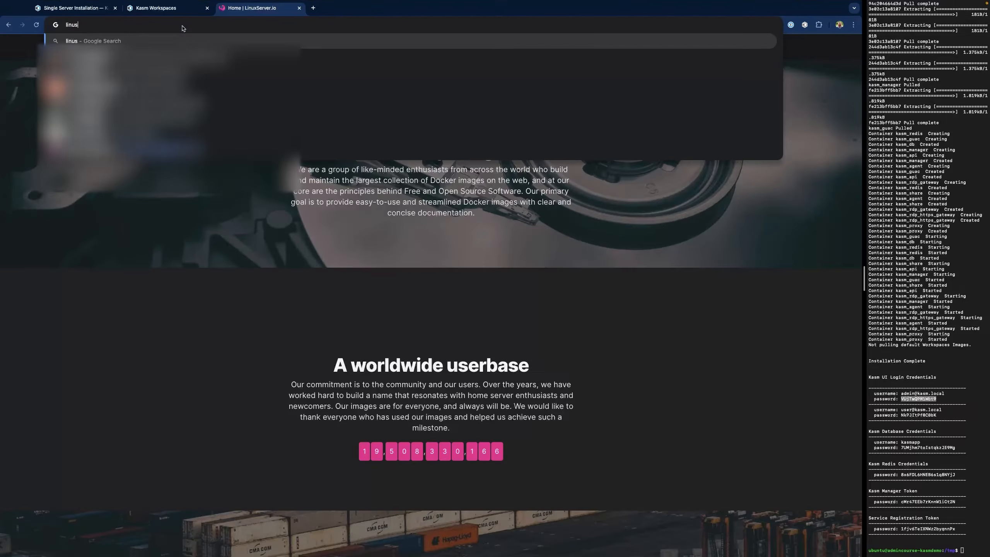
key("BackSpace")
key("BackSpace")
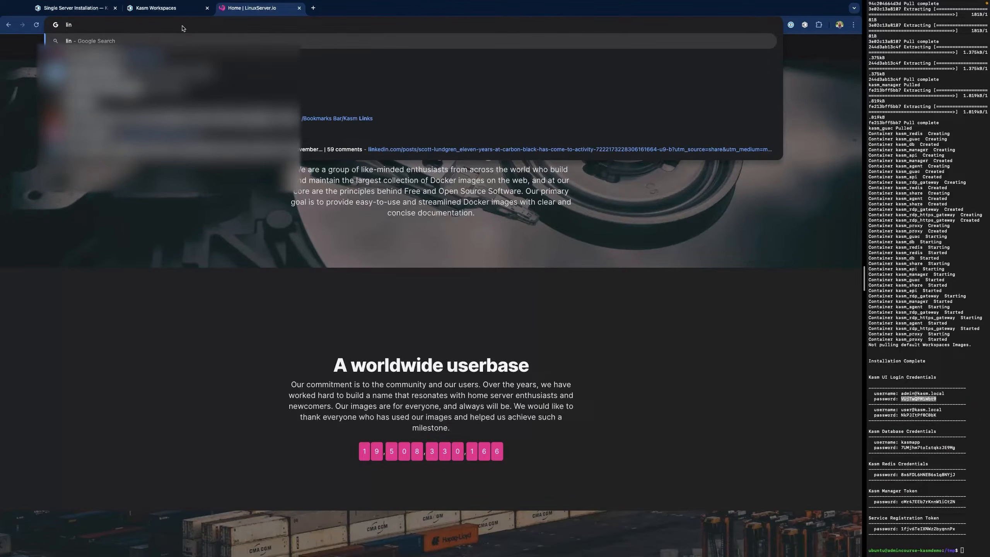
type("uxserver.io ")
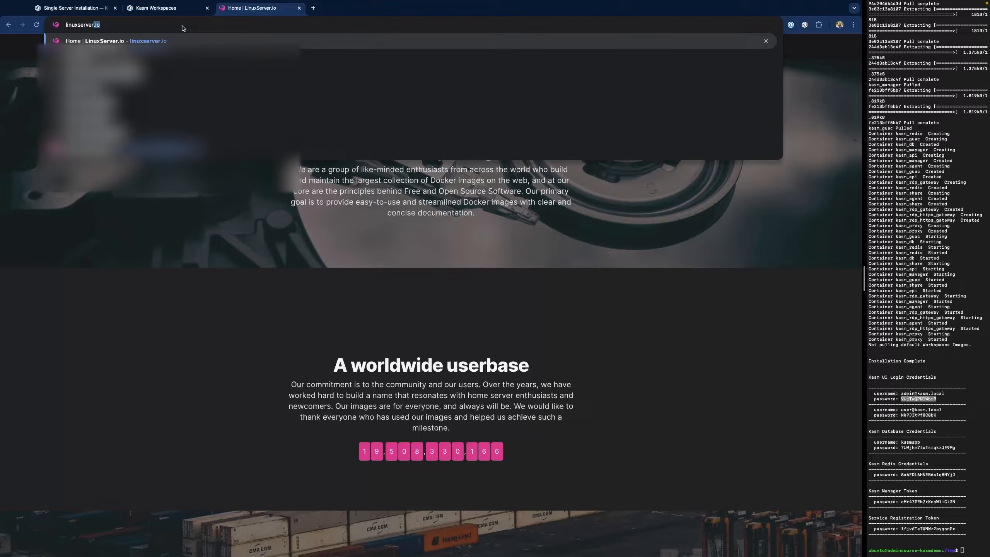
type("kas")
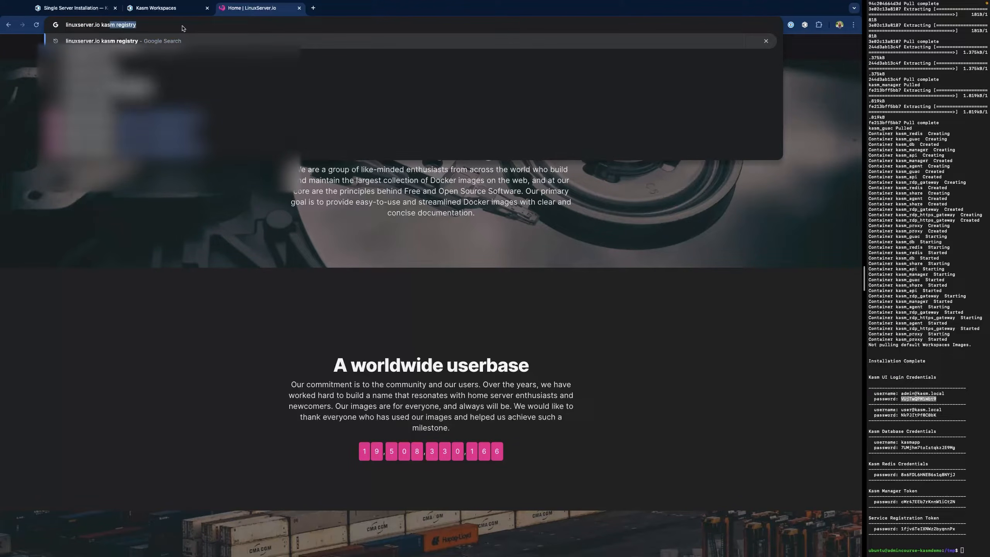
type("m registry")
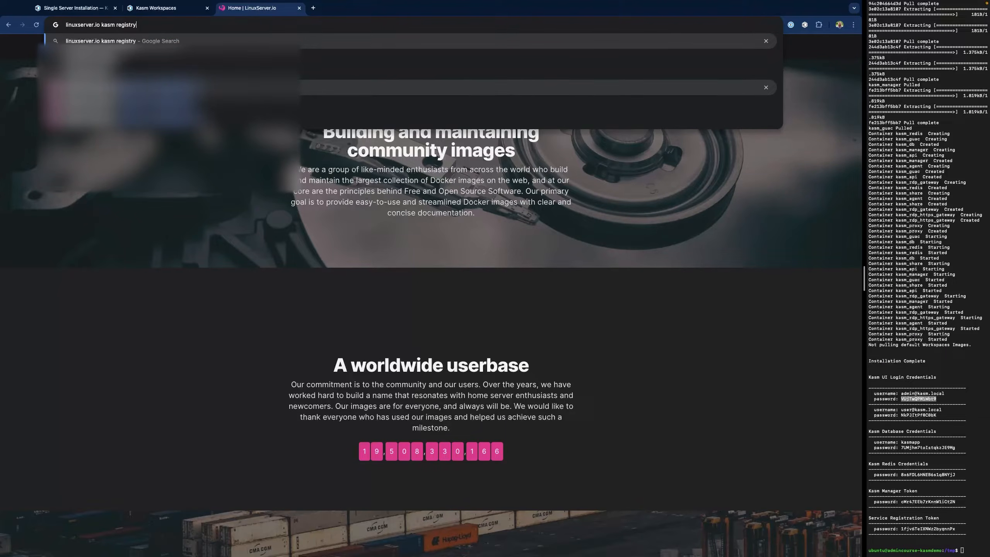
left_click(176, 89)
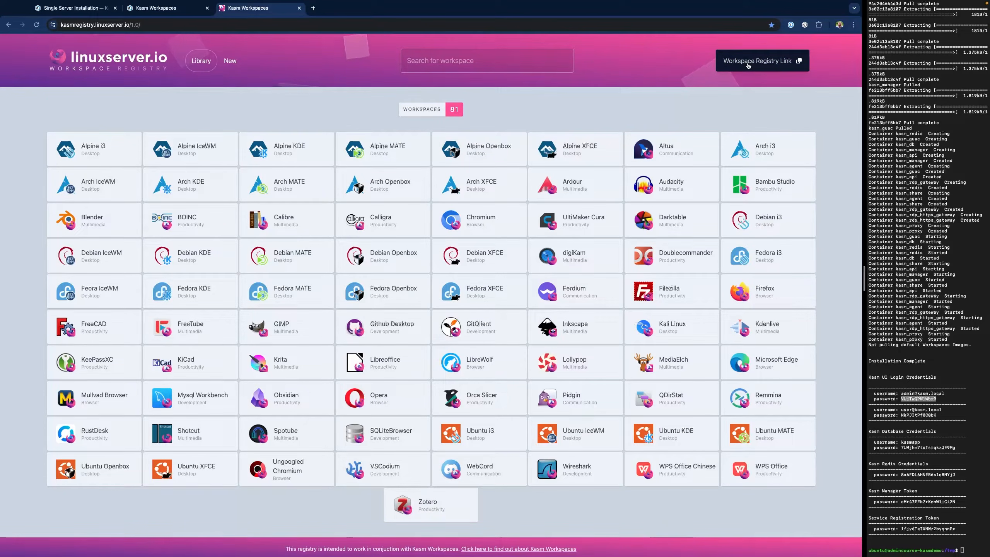
left_click(733, 63)
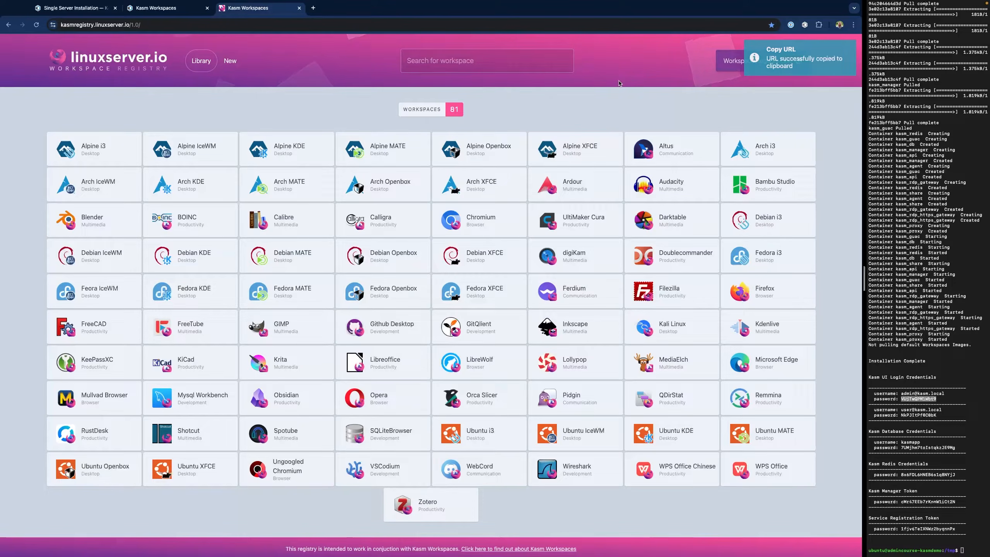
- Add the LinuxServer.io third-party registry by pasting its URL and installing it
left_click(156, 10)
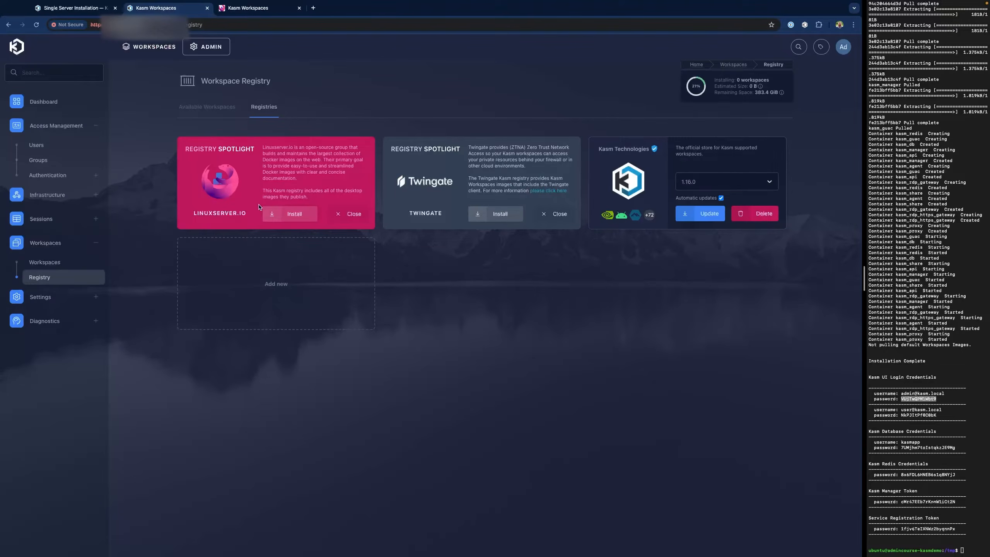
left_click(275, 289)
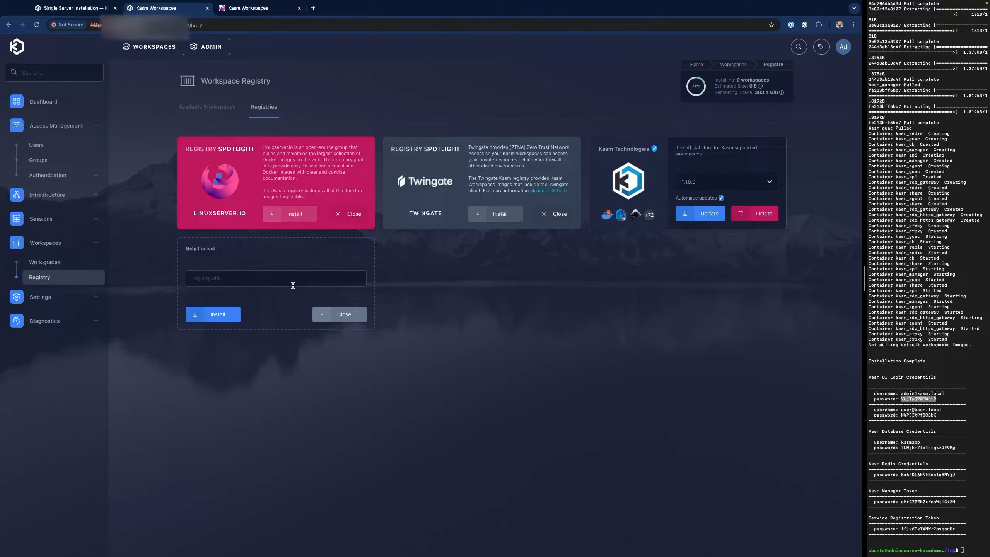
left_click(250, 276)
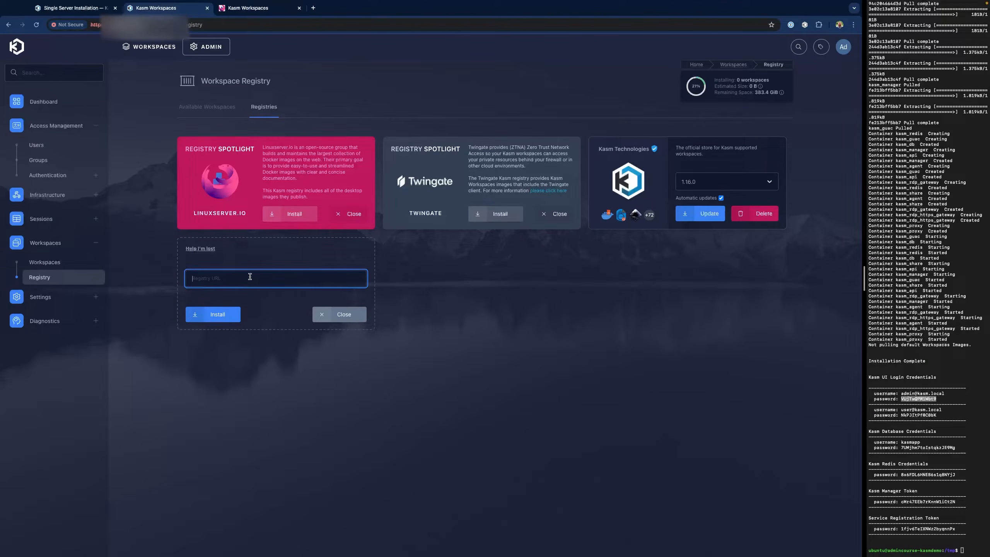
key("ctrl+v")
left_click(221, 320)
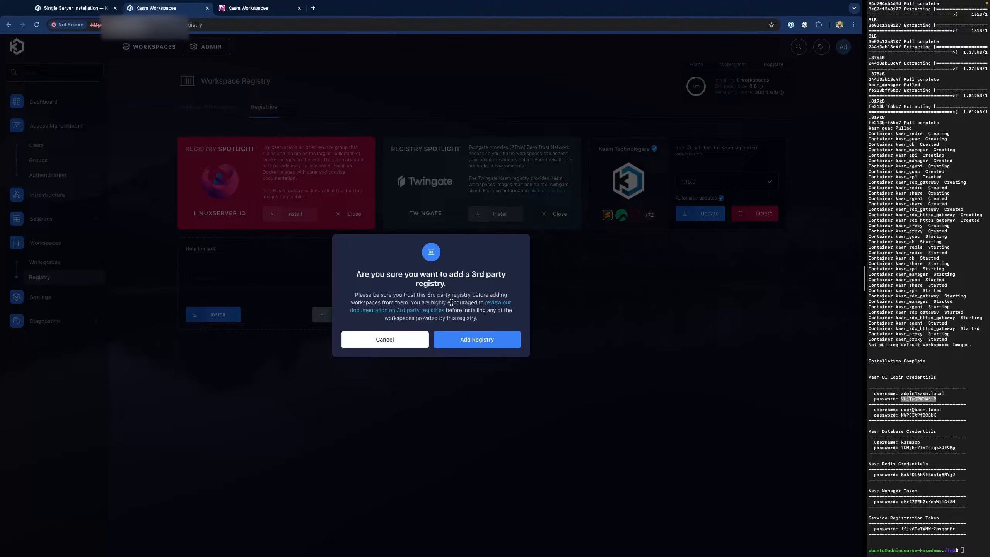
left_click(474, 342)
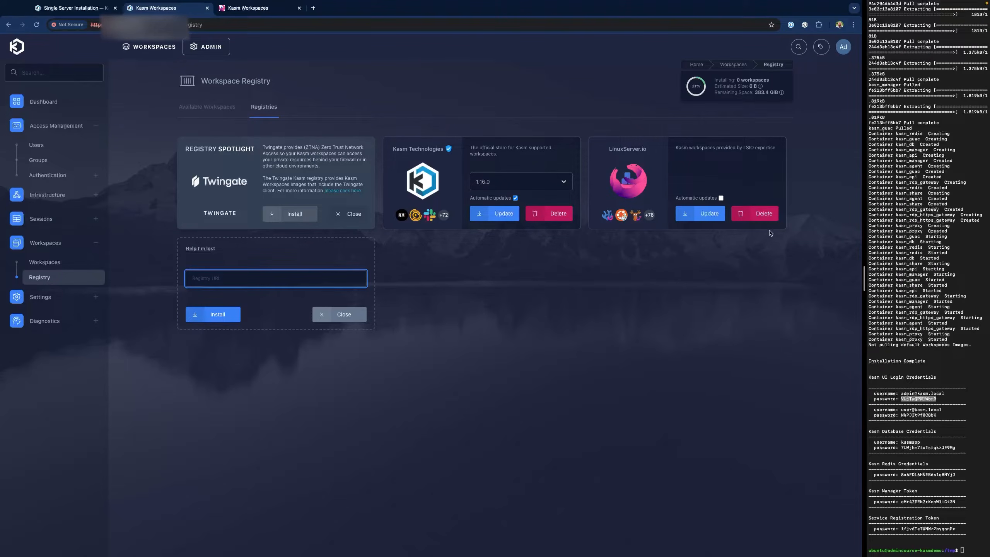
- Delete and re-add the LinuxServer.io registry, then filter workspaces to Kasm Technologies only
left_click(760, 214)
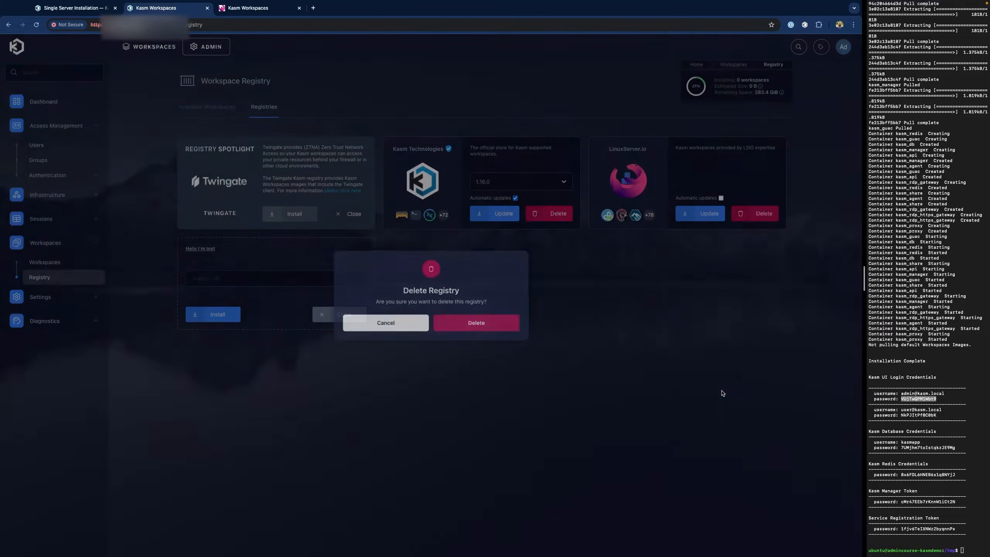
left_click(477, 323)
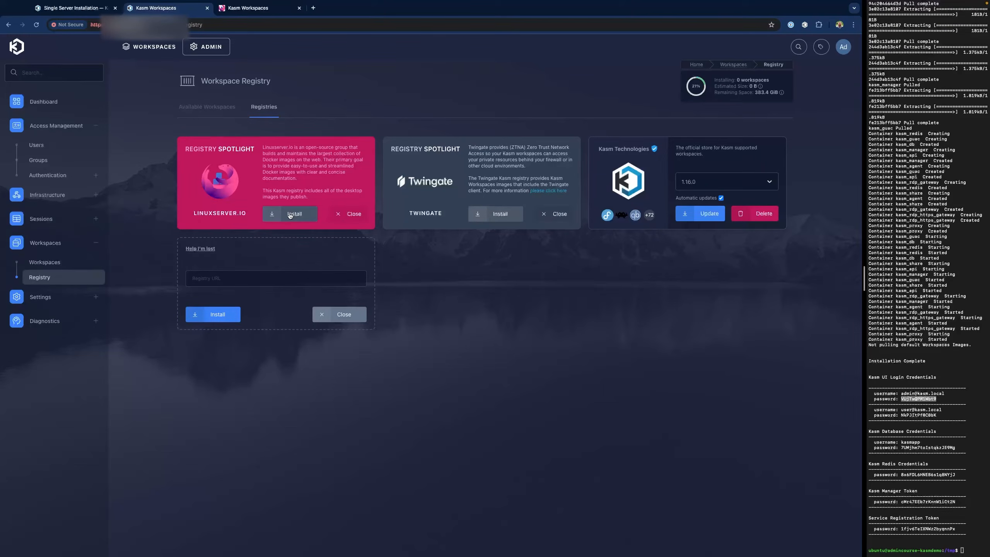
left_click(291, 215)
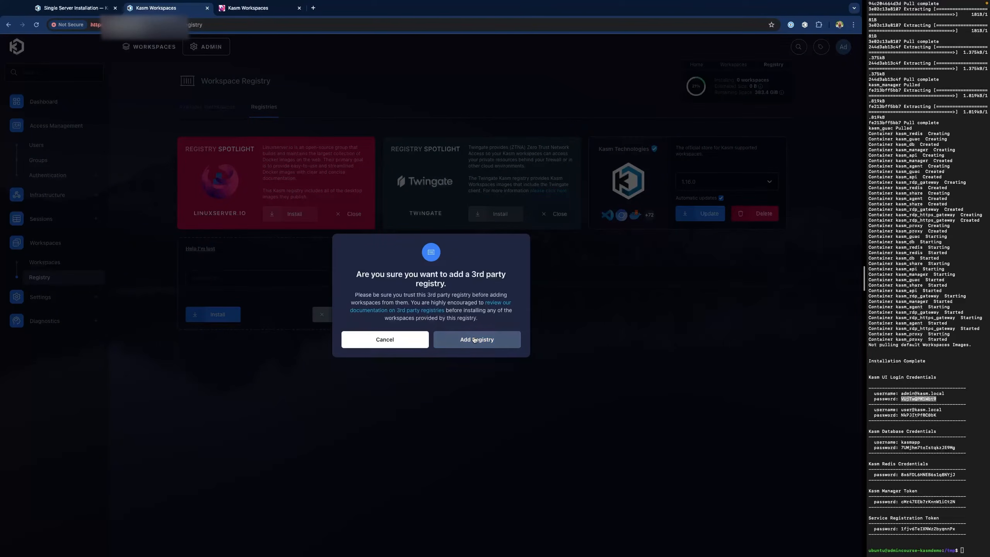
left_click(475, 340)
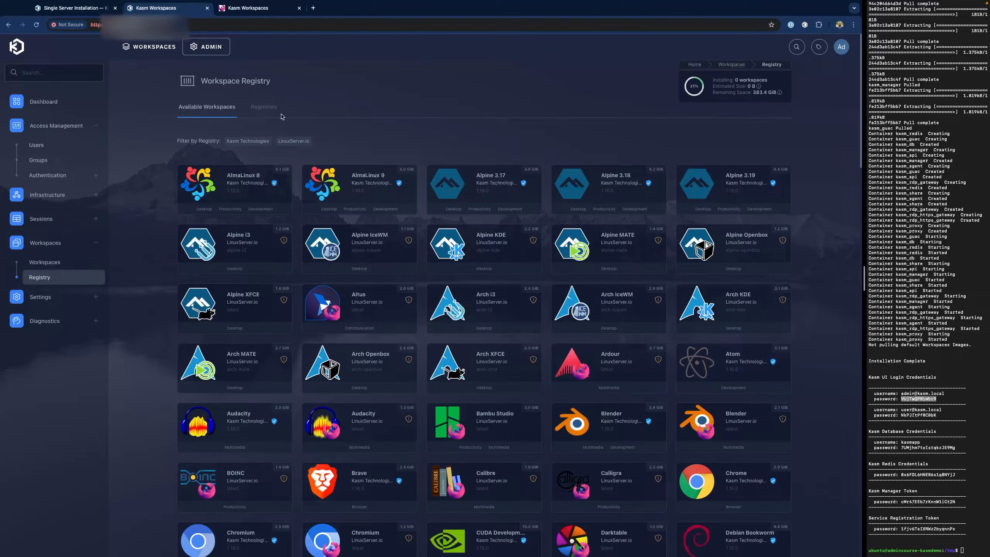
left_click(258, 142)
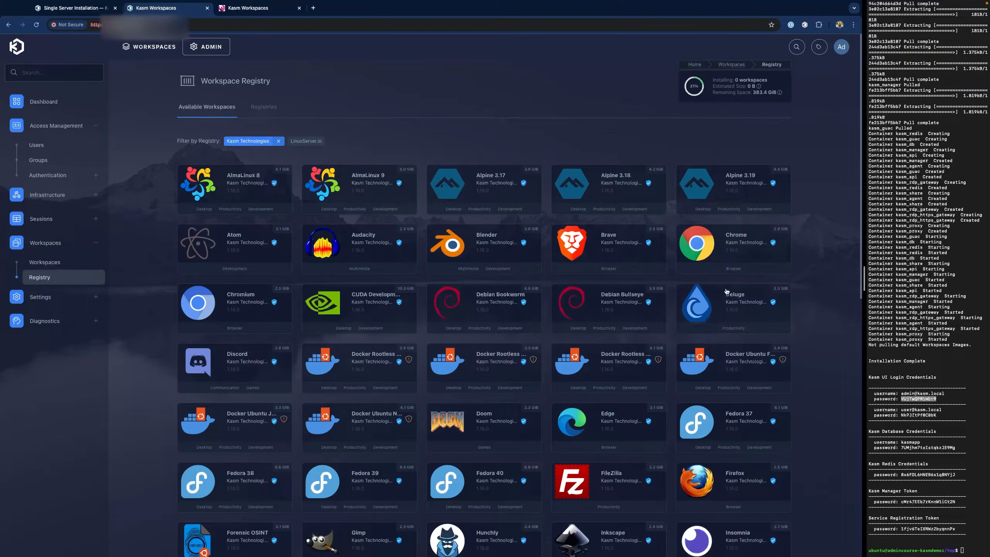
- Install the Chrome, Firefox and Forensic OSINT workspaces from the registry
left_click(737, 247)
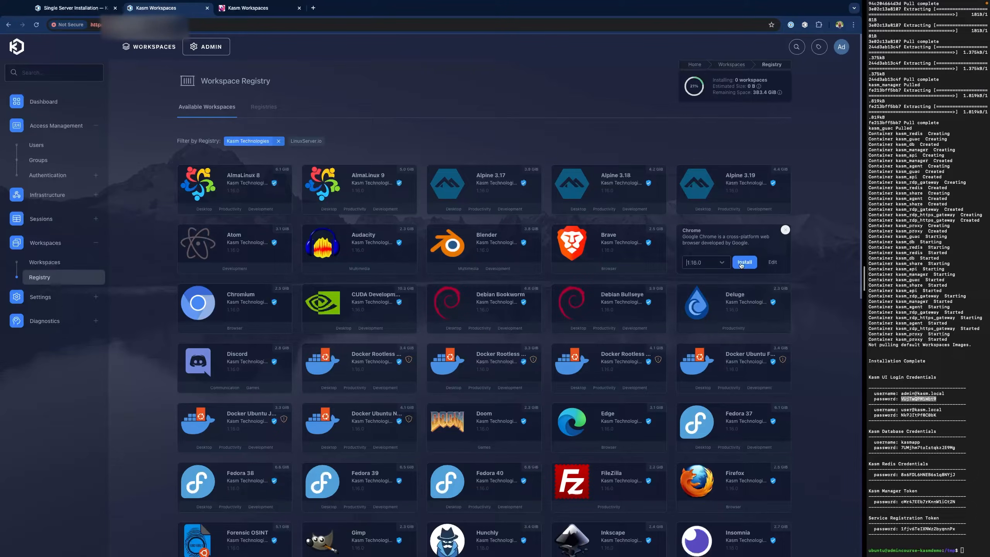
left_click(742, 264)
scroll(663, 351, "down", 2)
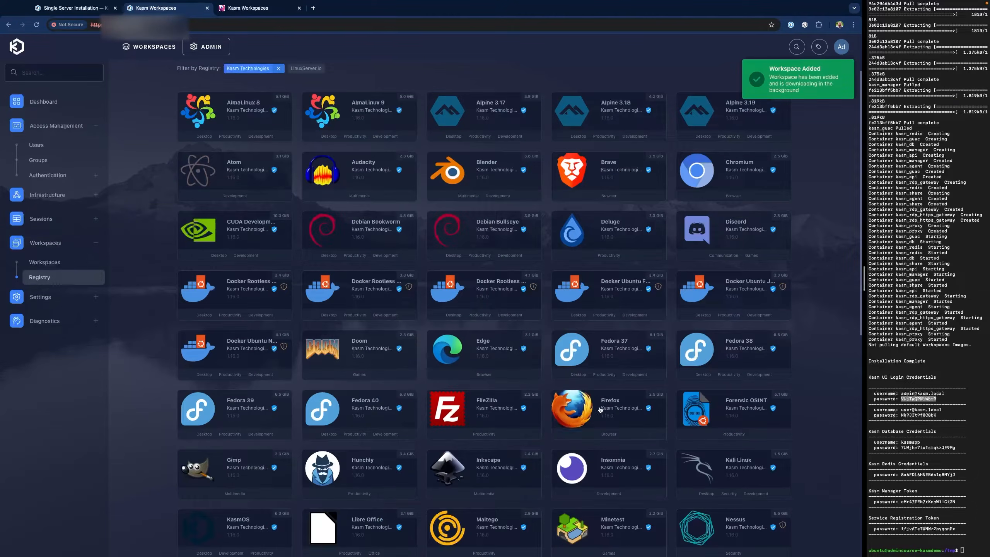
left_click(622, 426)
left_click(621, 428)
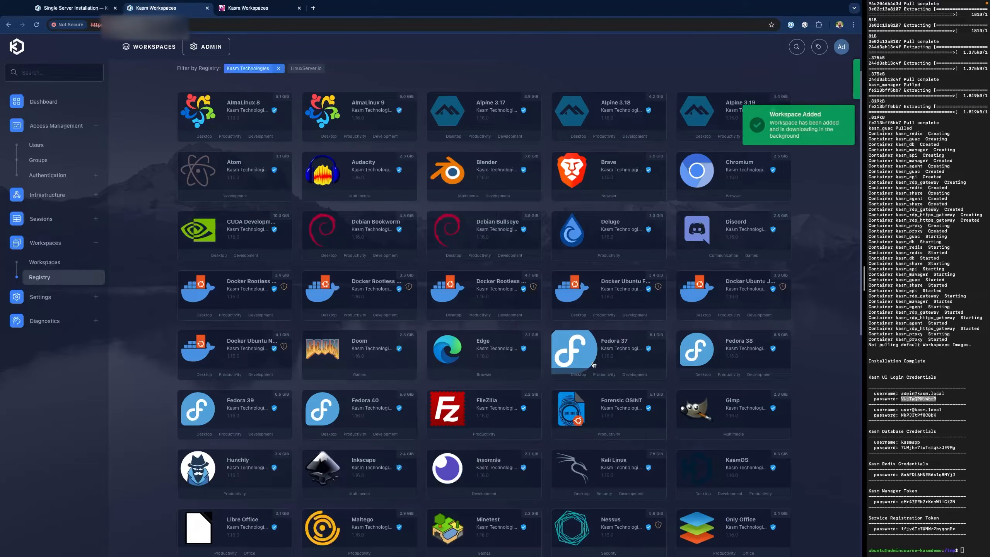
scroll(592, 364, "down", 1)
scroll(592, 363, "down", 1)
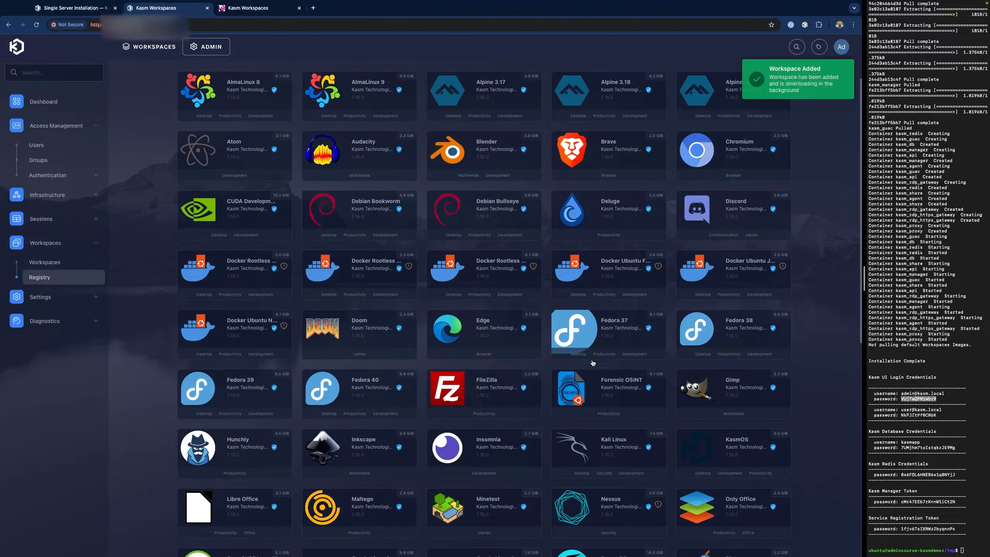
left_click(610, 384)
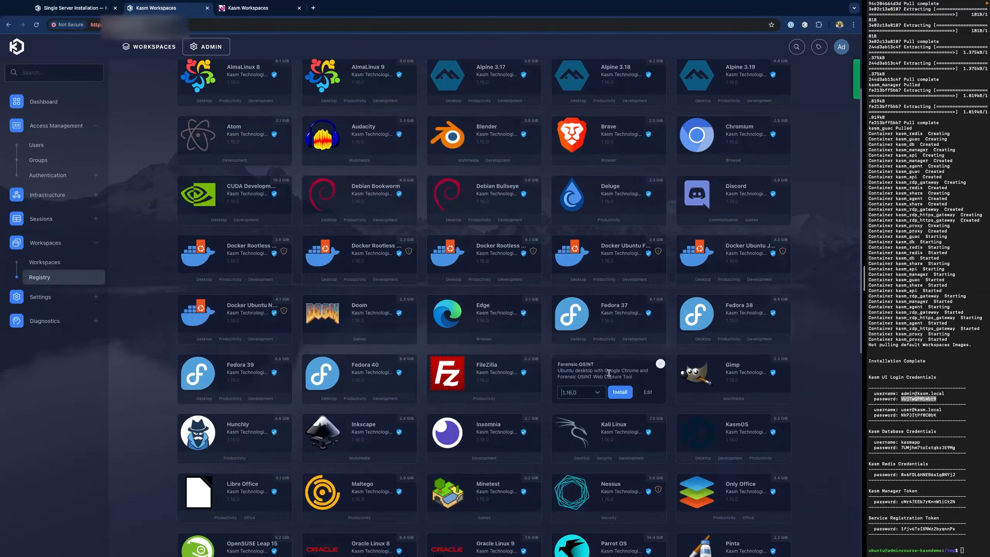
left_click(620, 392)
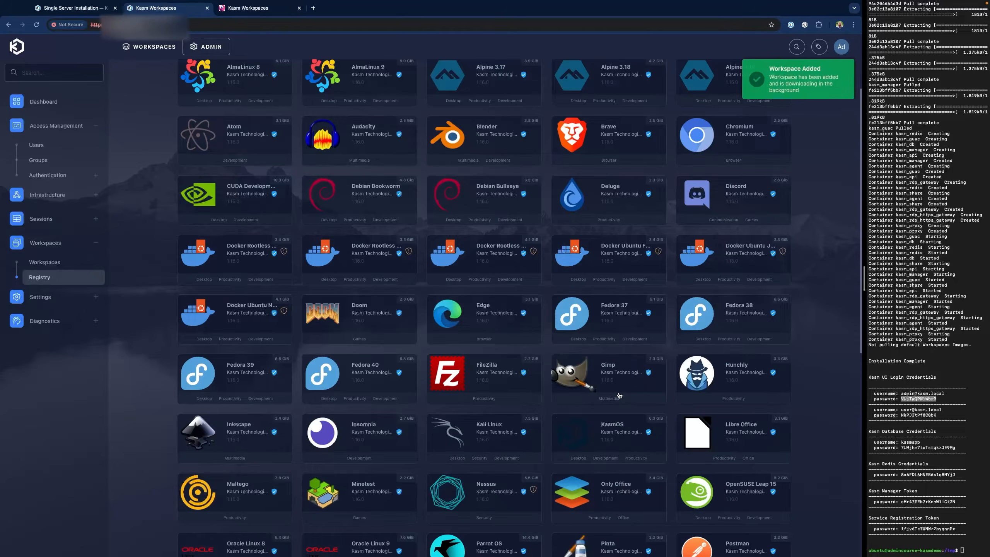
- Install the Hunchly, Kali Linux, Maltego and Only Office workspaces
left_click(682, 374)
left_click(744, 393)
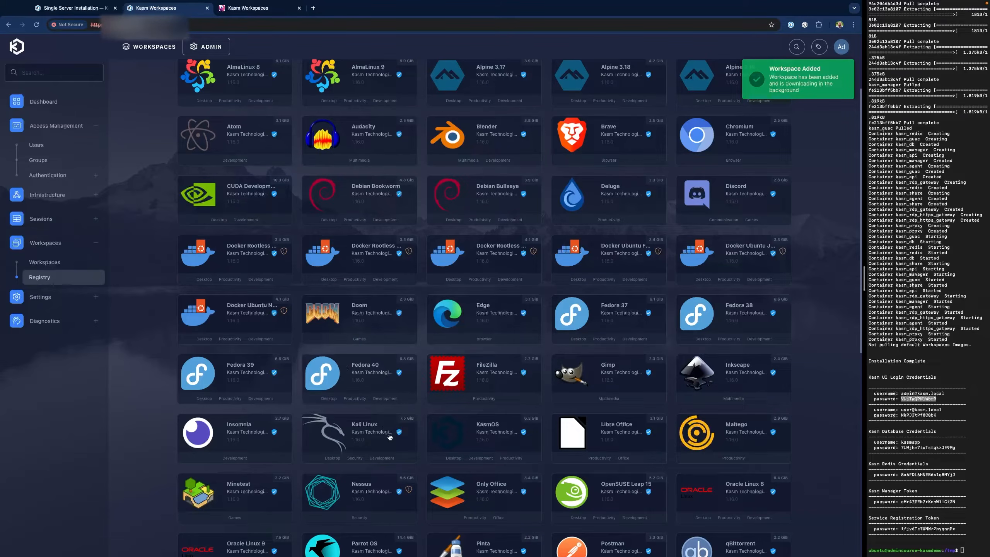
left_click(323, 432)
left_click(366, 452)
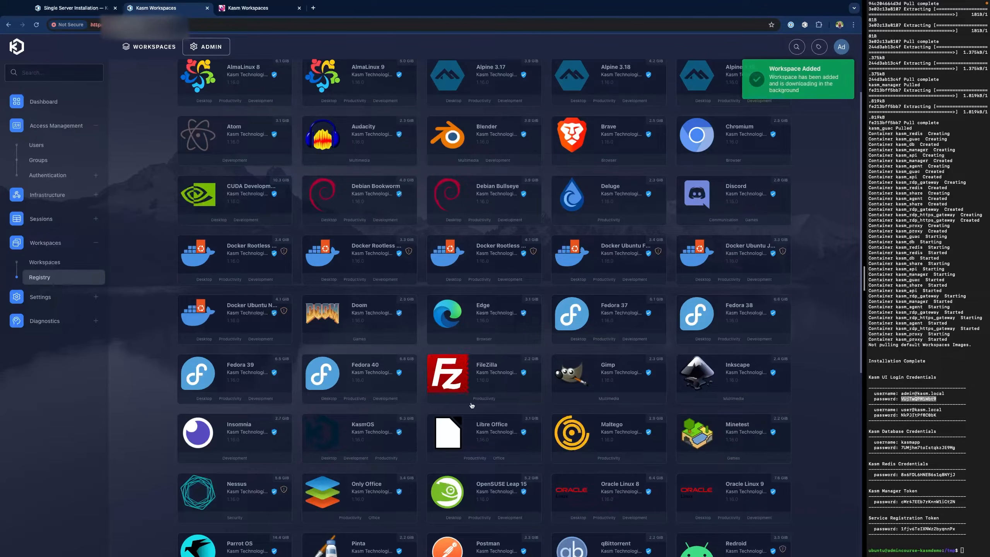
left_click(595, 428)
left_click(620, 452)
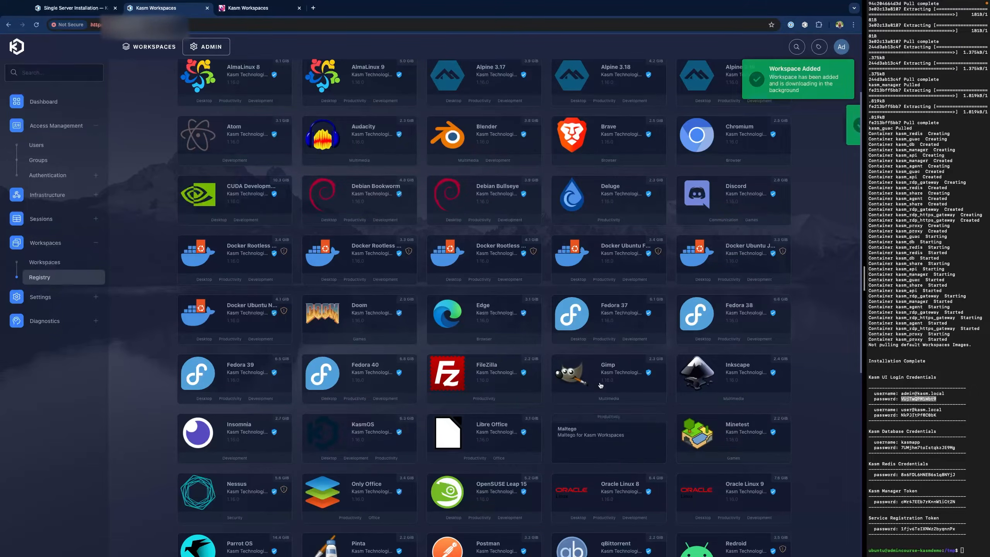
left_click(233, 490)
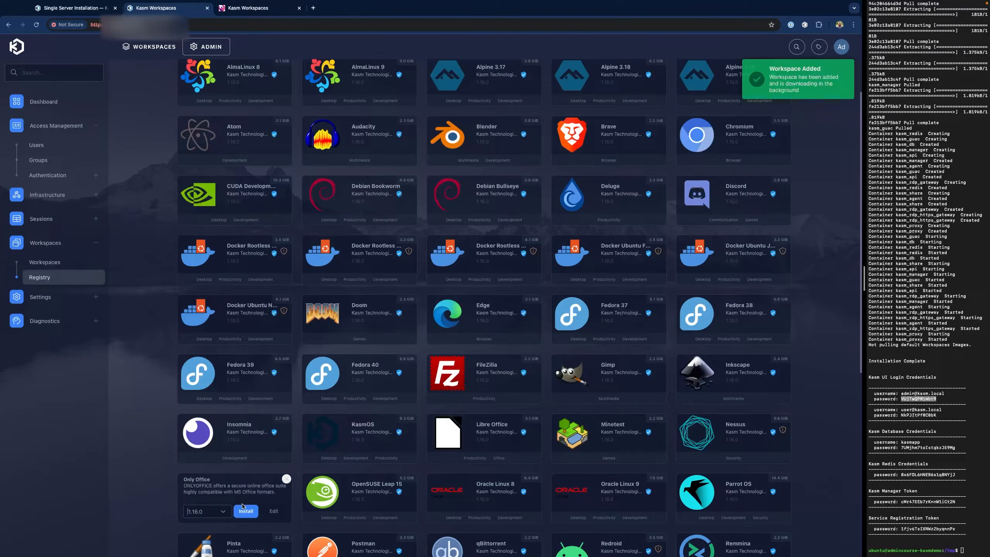
left_click(246, 511)
- Install the Slack, Terminal, Ubuntu Jammy and Visual Studio Code workspaces
scroll(506, 287, "down", 5)
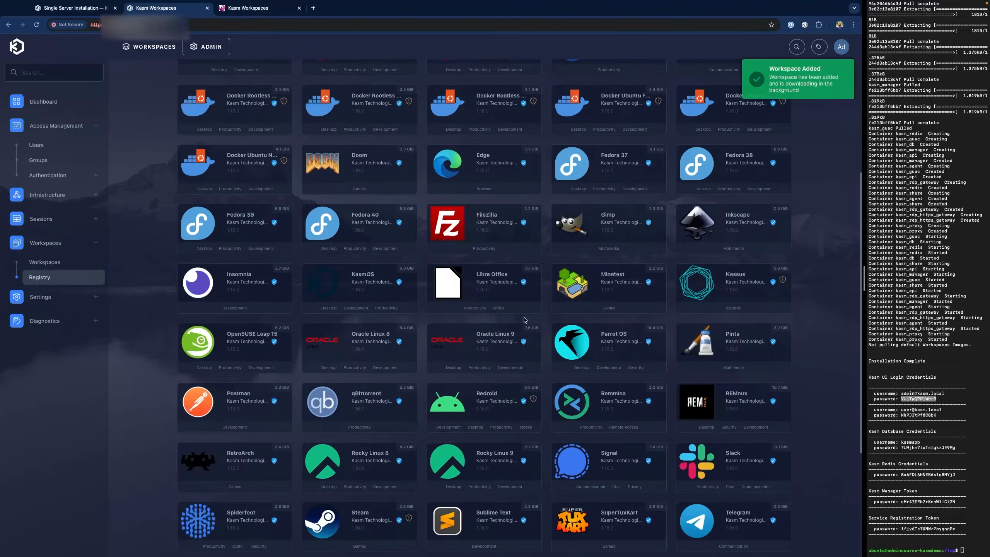
scroll(506, 287, "down", 4)
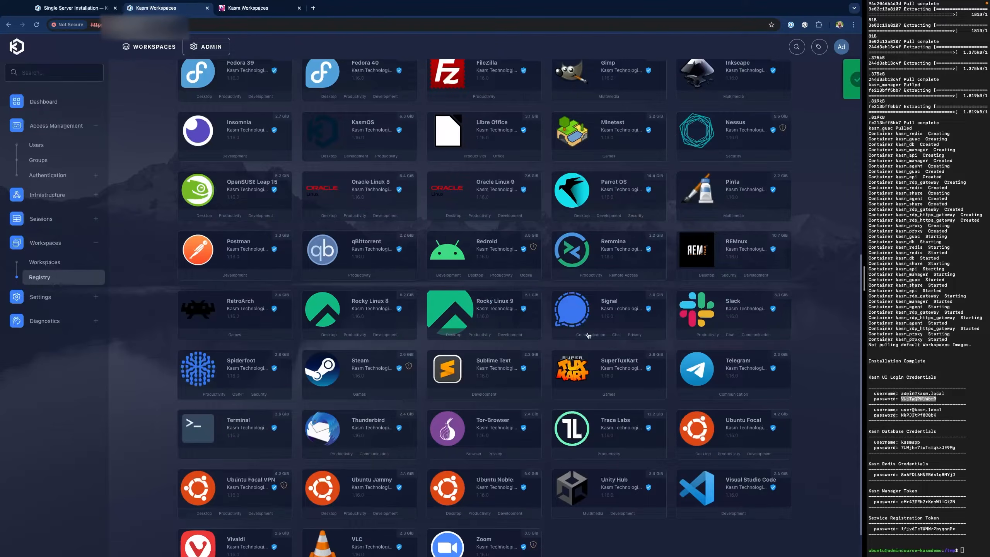
left_click(721, 310)
left_click(742, 331)
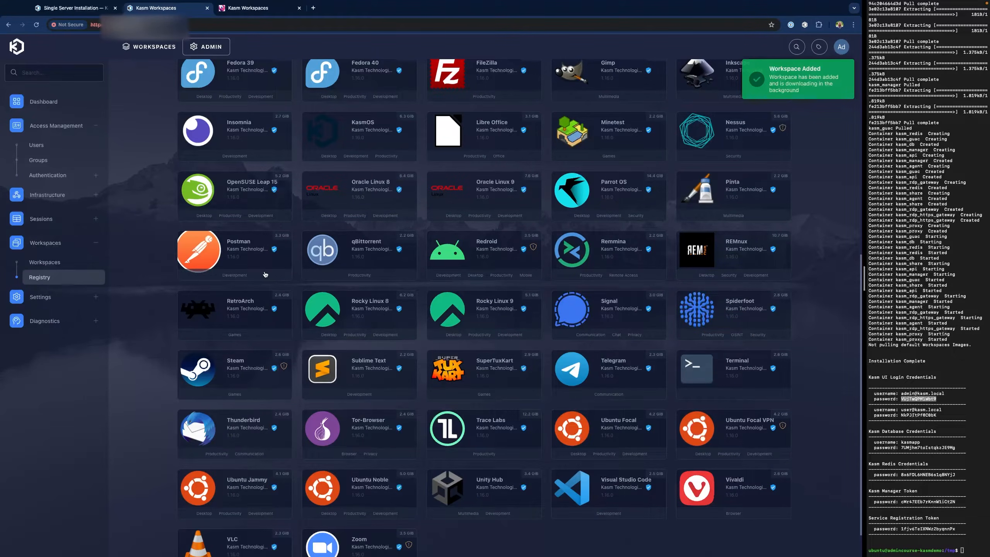
left_click(744, 376)
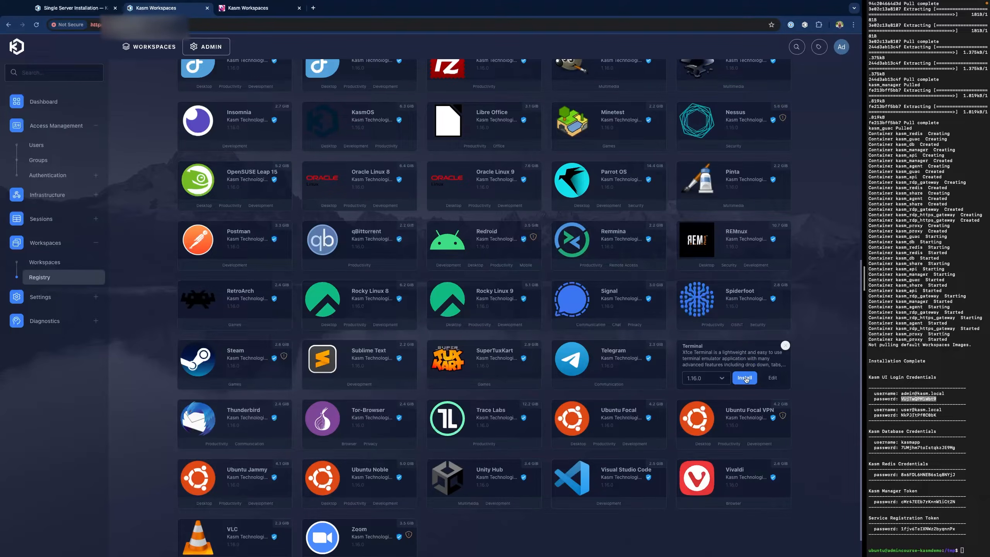
left_click(745, 378)
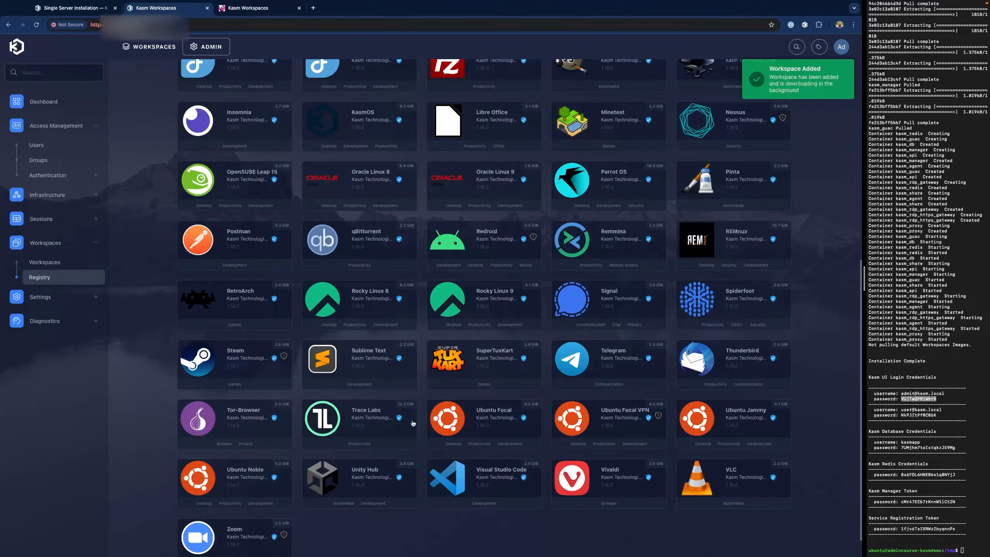
left_click(731, 418)
left_click(743, 439)
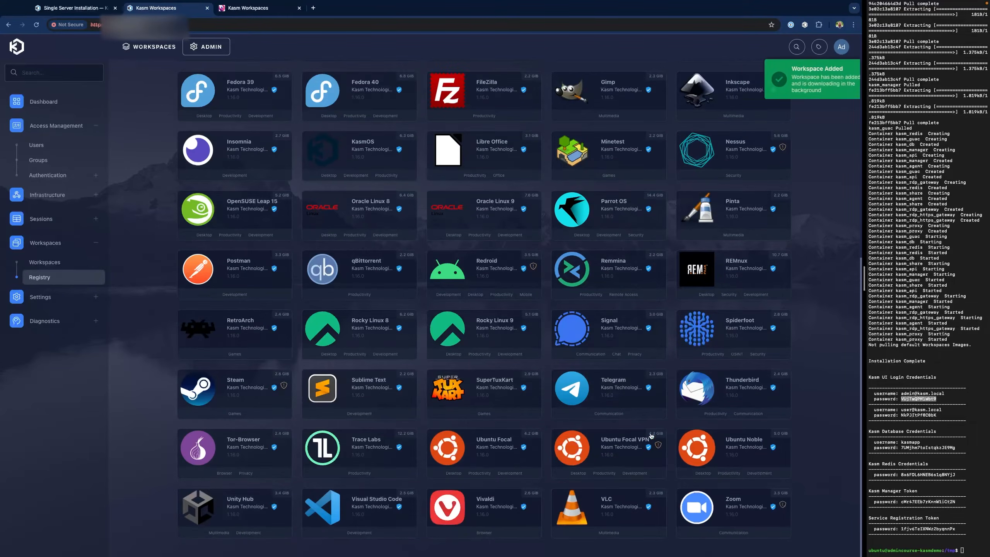
left_click(363, 511)
left_click(371, 524)
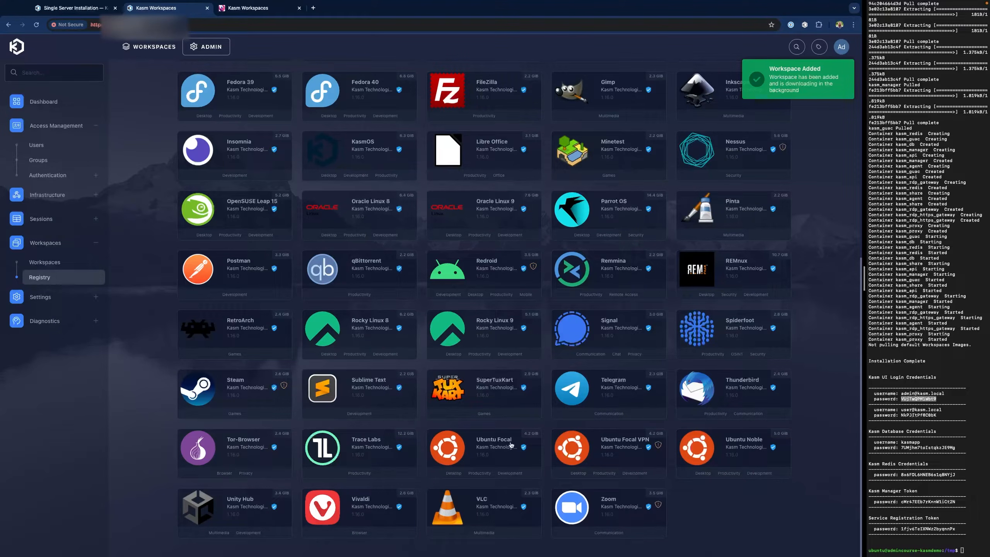
scroll(306, 129, "up", 10)
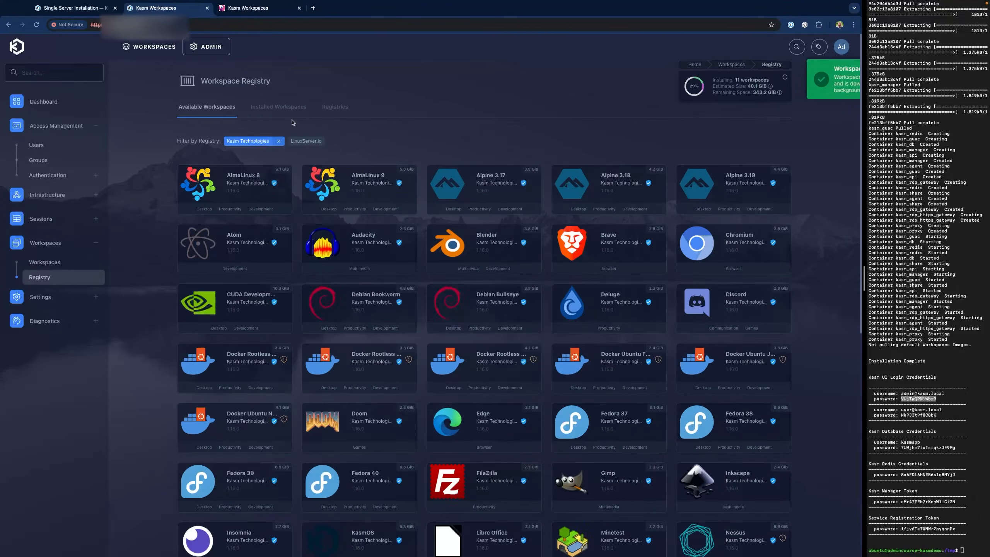
- Clear the Kasm Technologies filter and install the LinuxServer.io Wireshark workspace
left_click(261, 143)
scroll(509, 268, "down", 6)
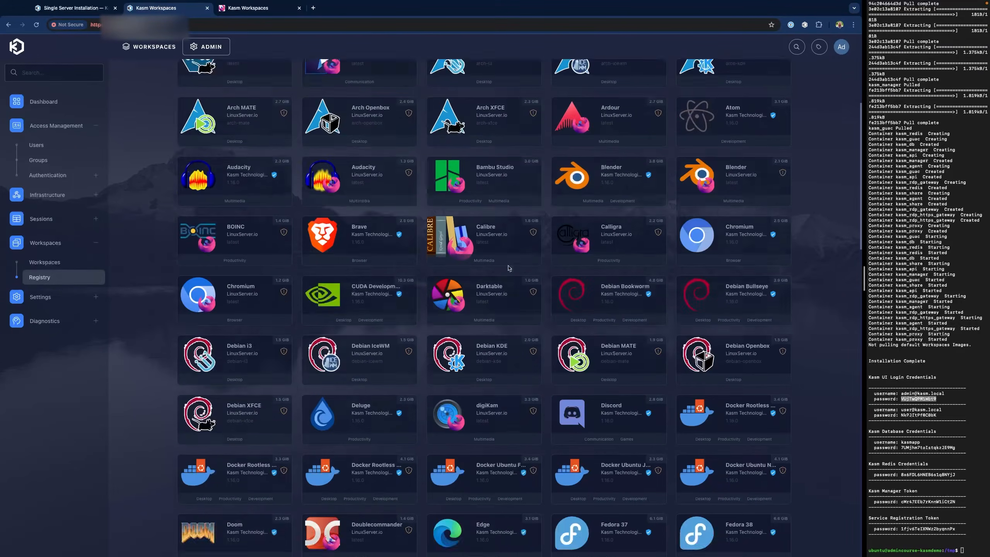
scroll(509, 268, "down", 15)
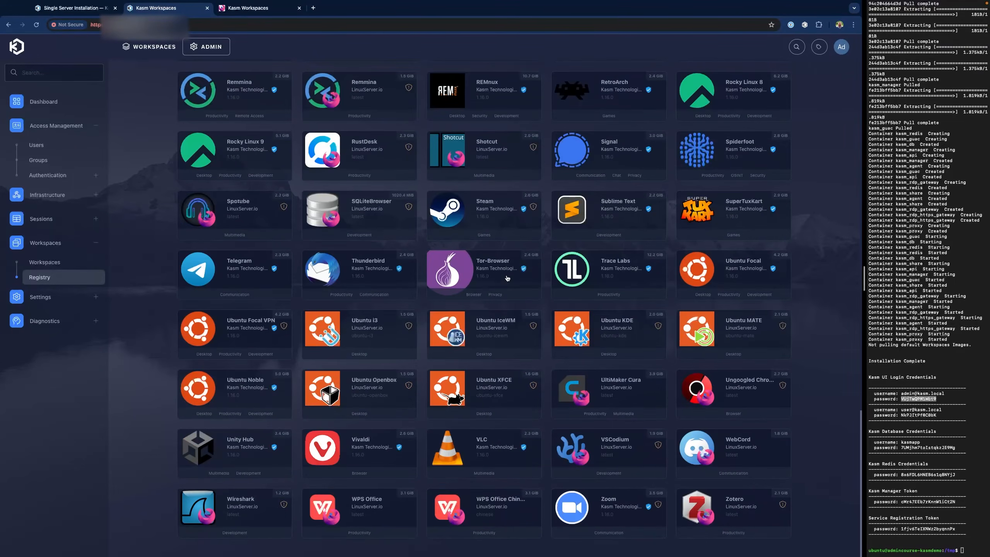
left_click(241, 502)
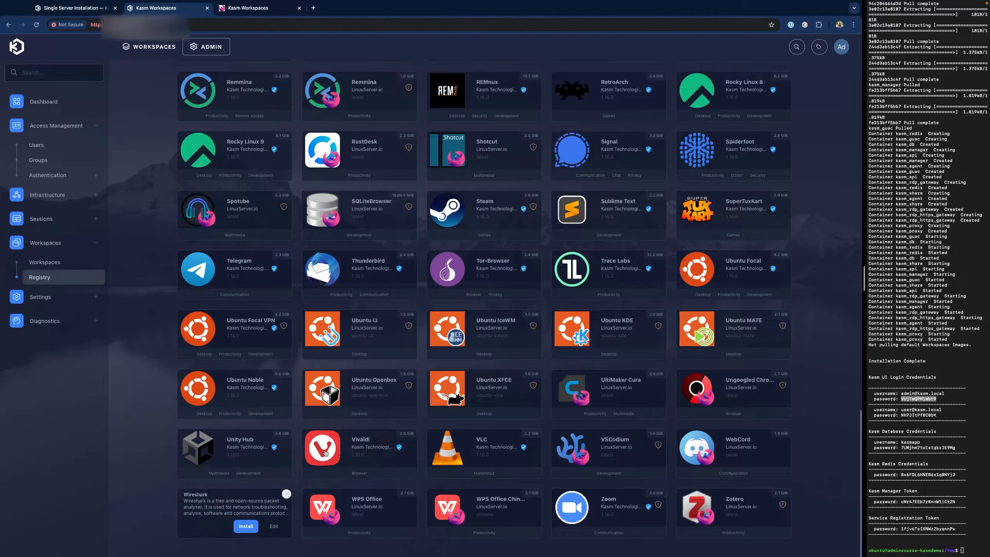
left_click(245, 526)
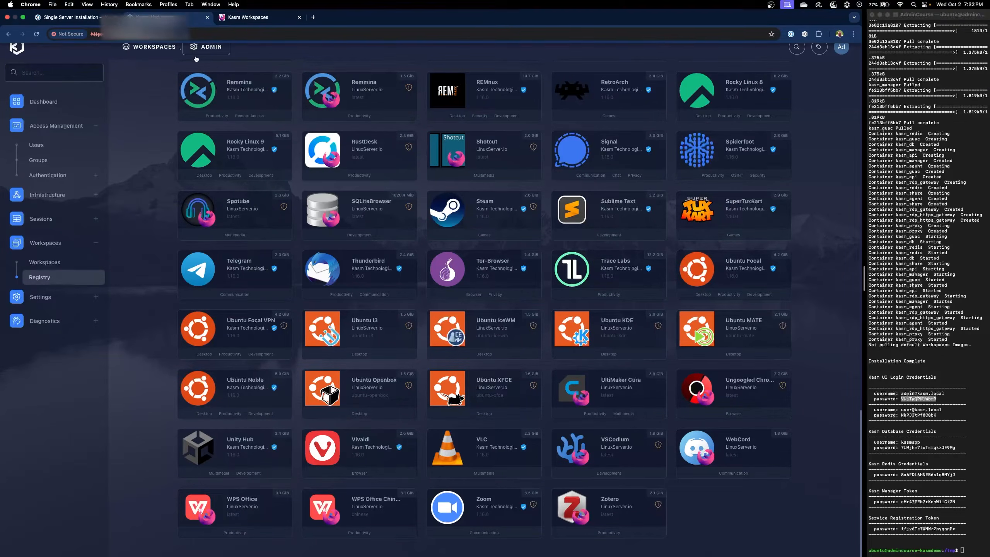
- Review the 12 enabled workspaces in the Workspaces list, then go back to the Registry
left_click(62, 265)
scroll(308, 281, "down", 2)
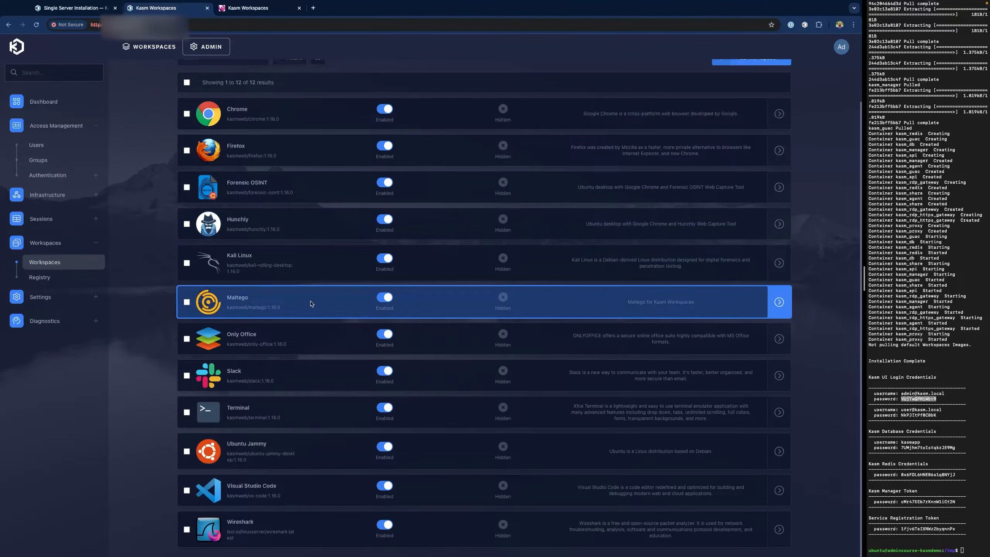
scroll(312, 429, "up", 2)
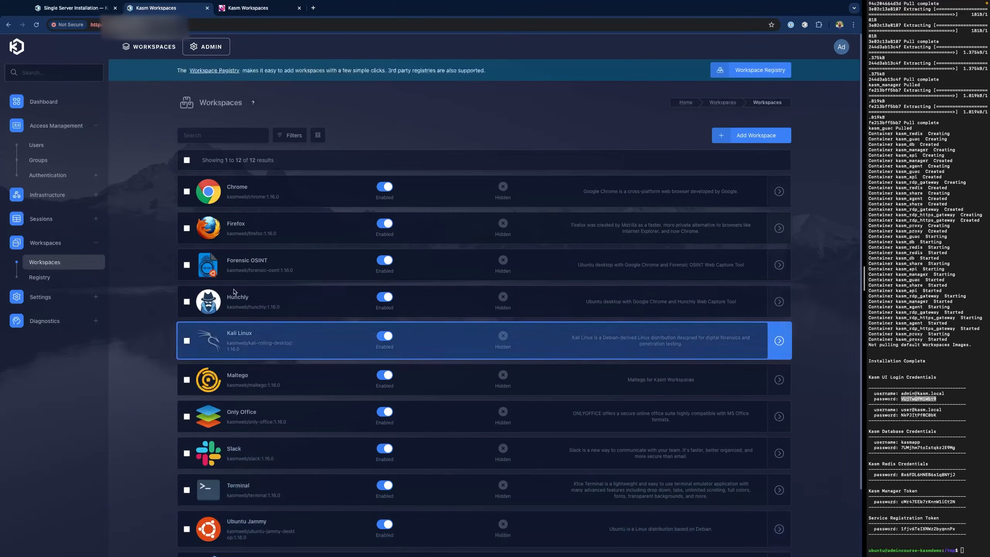
left_click(61, 285)
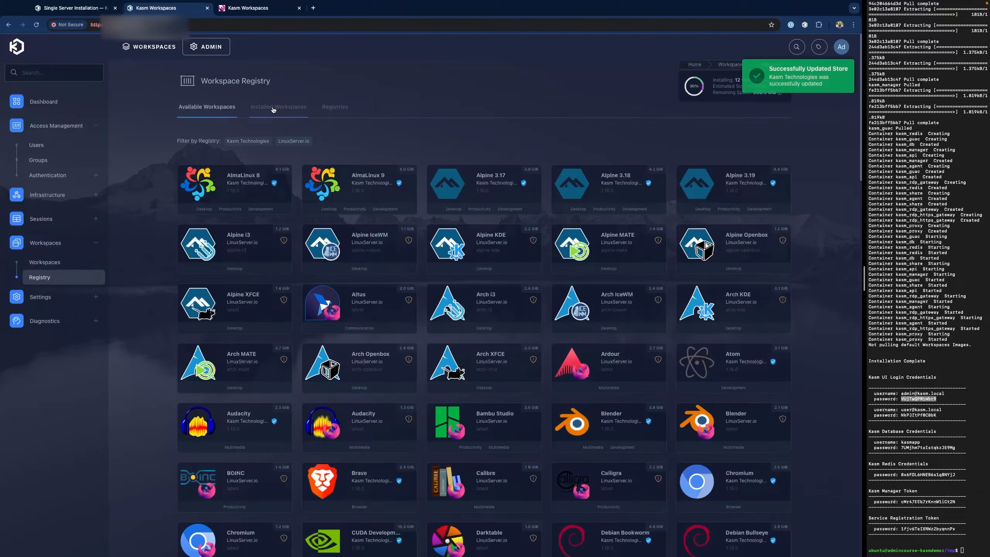
- Check install progress under Installed Workspaces, then view the 12 tiles in the user launcher
left_click(274, 107)
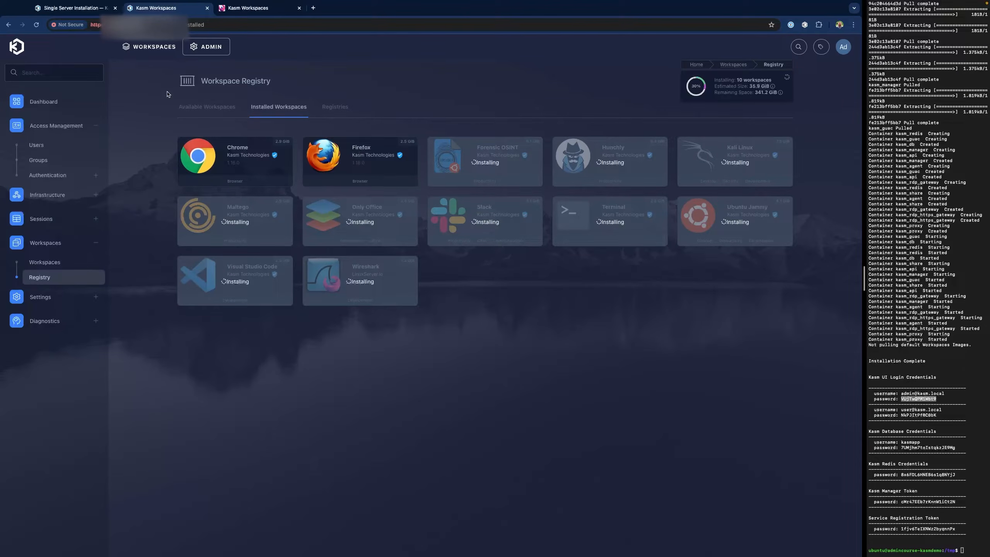
left_click(150, 47)
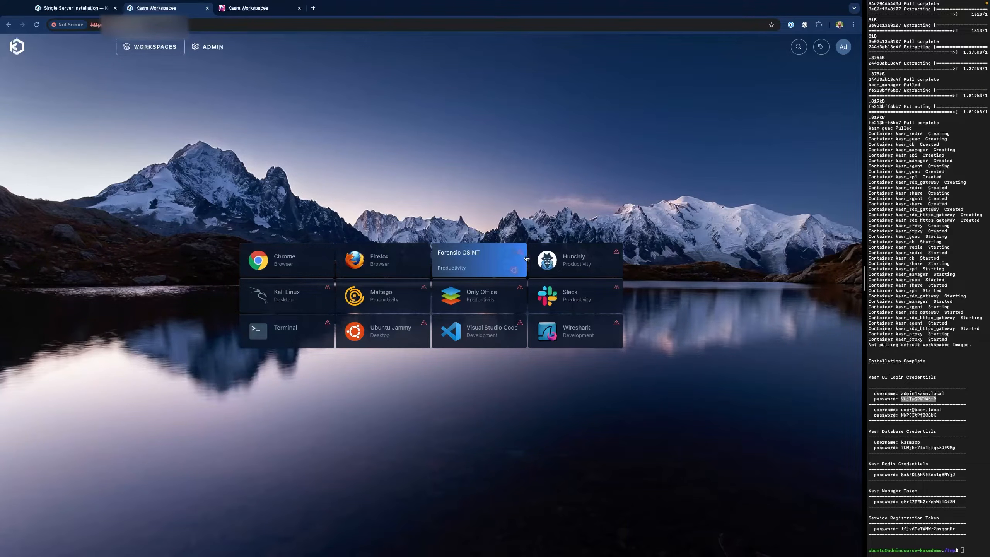
- Inspect the Forensic OSINT tile's warning, then open the admin dashboard's usage statistics
mouse_move(521, 256)
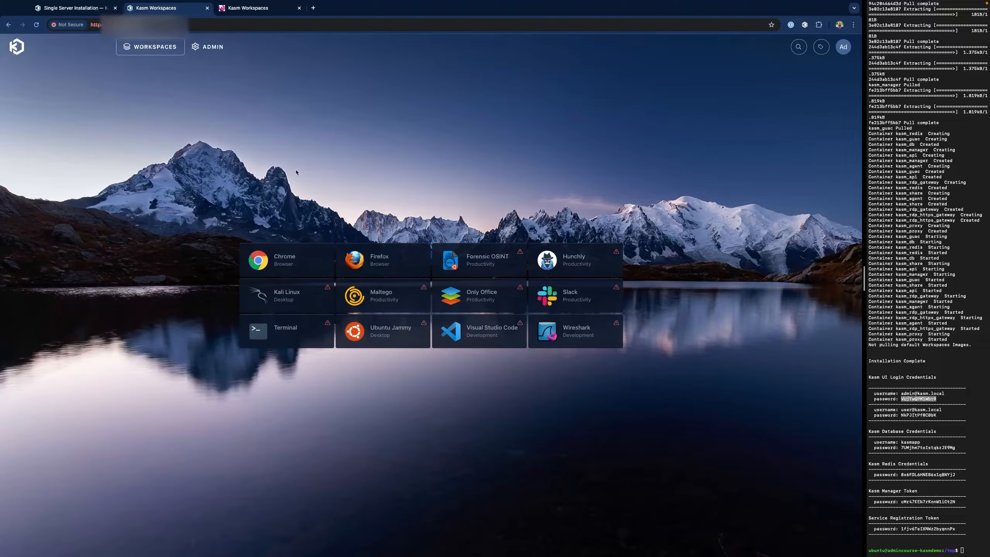
left_click(215, 48)
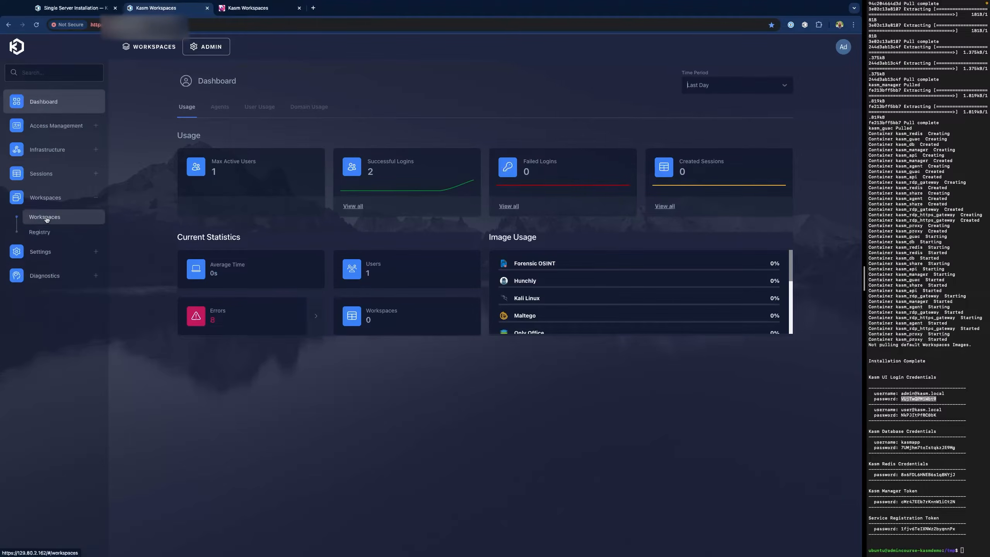
- Check installed workspaces in the Workspace Registry and list the Brave workspace's available versions
left_click(81, 234)
left_click(265, 109)
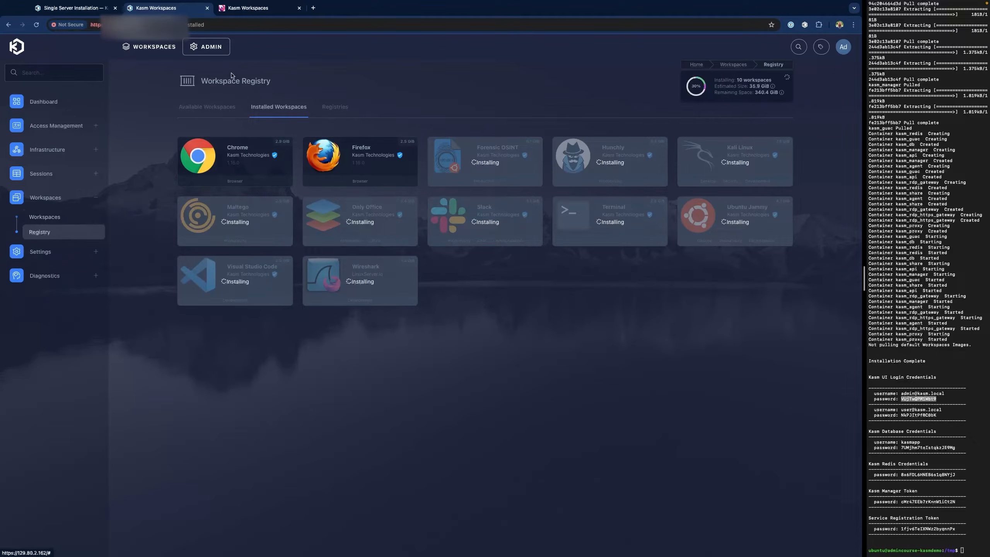
left_click(210, 107)
scroll(488, 304, "down", 3)
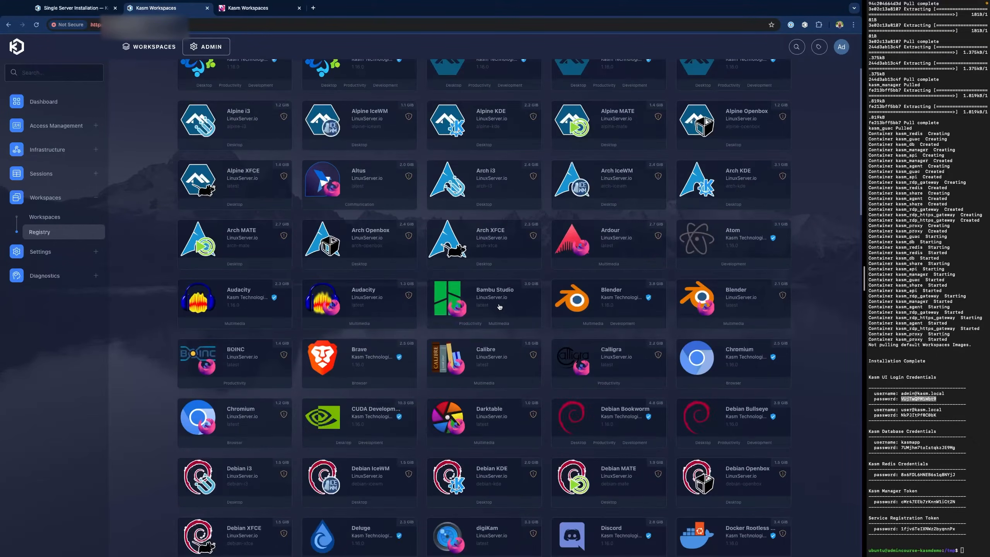
scroll(500, 307, "down", 3)
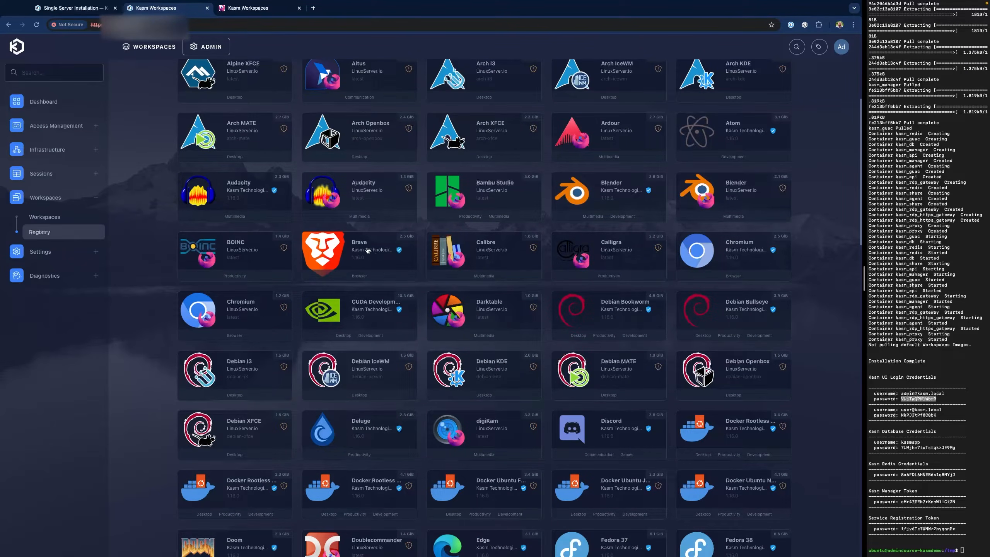
left_click(367, 249)
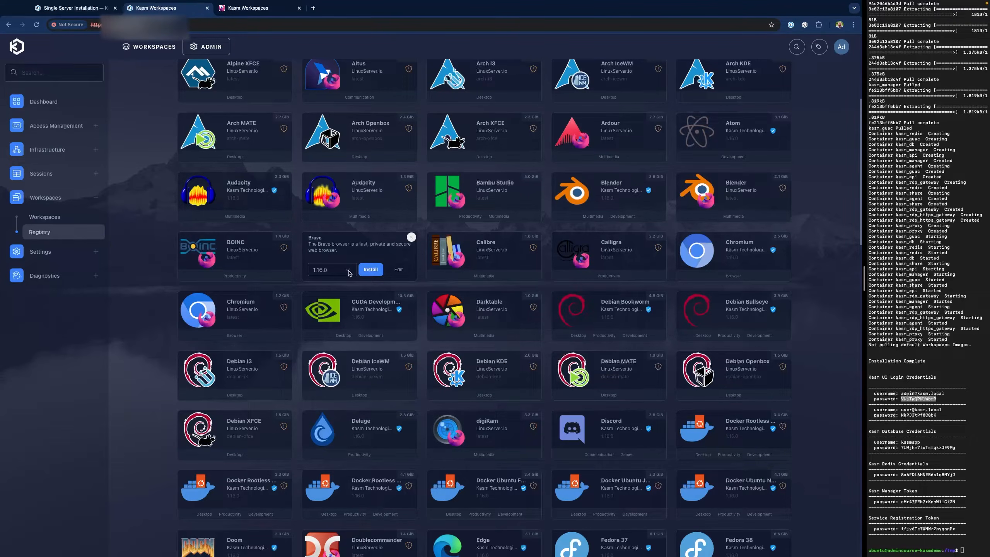
left_click(348, 271)
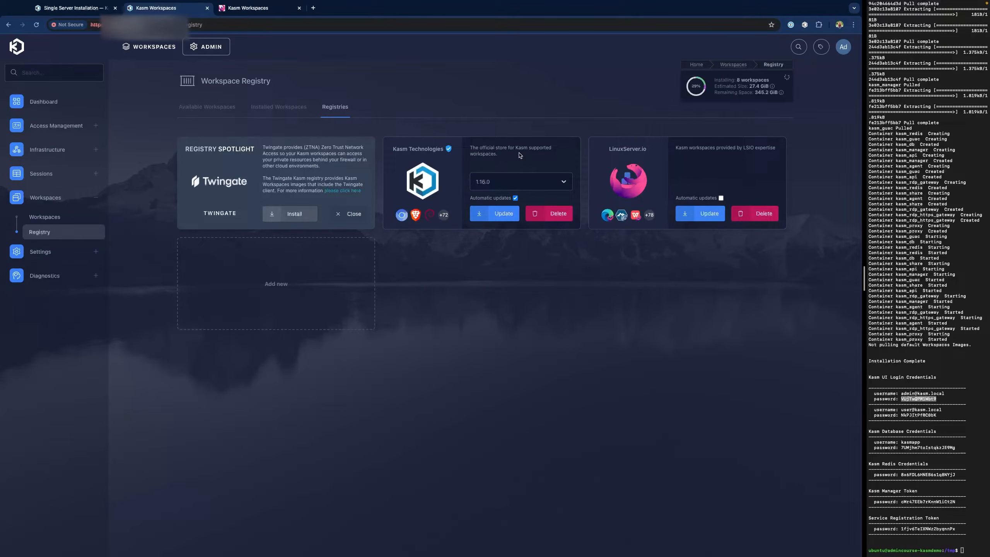
left_click(566, 182)
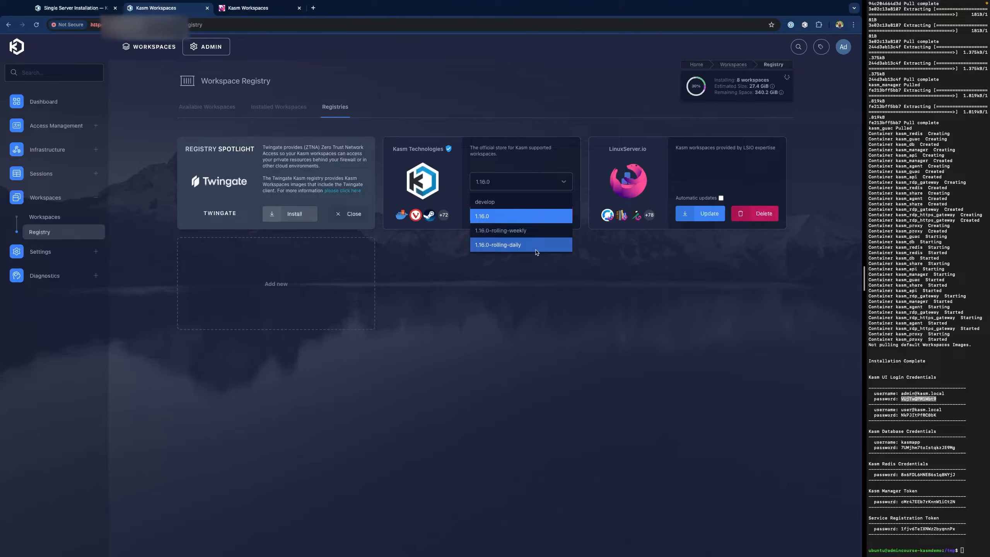
left_click(541, 391)
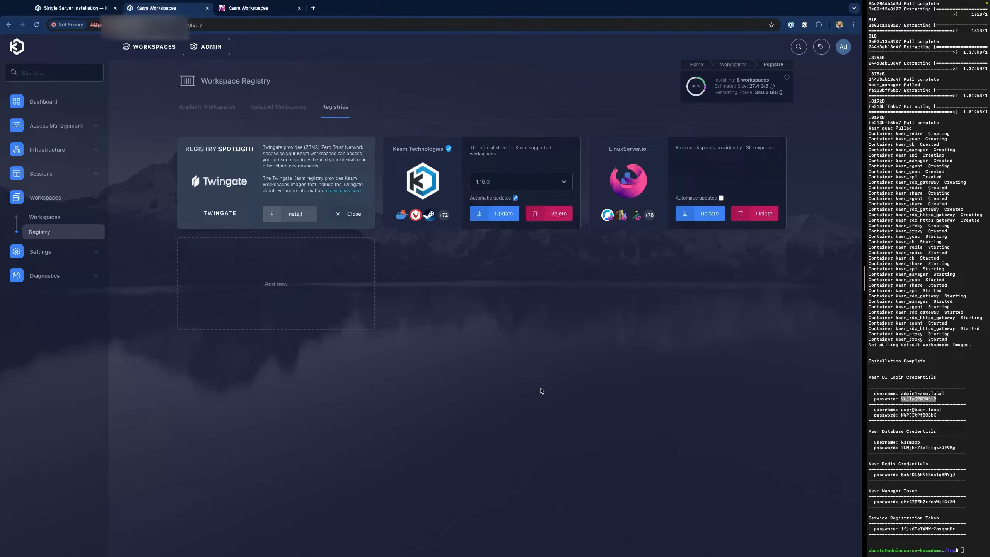
left_click(313, 9)
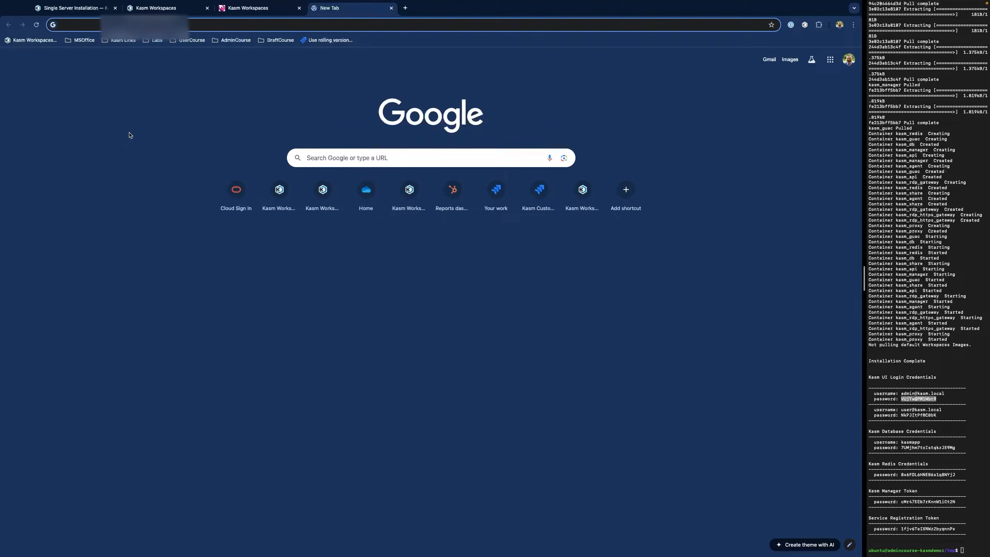
- Search Google for 'dockerhub kasm' and open the kasmweb Docker Hub profile
type("docker")
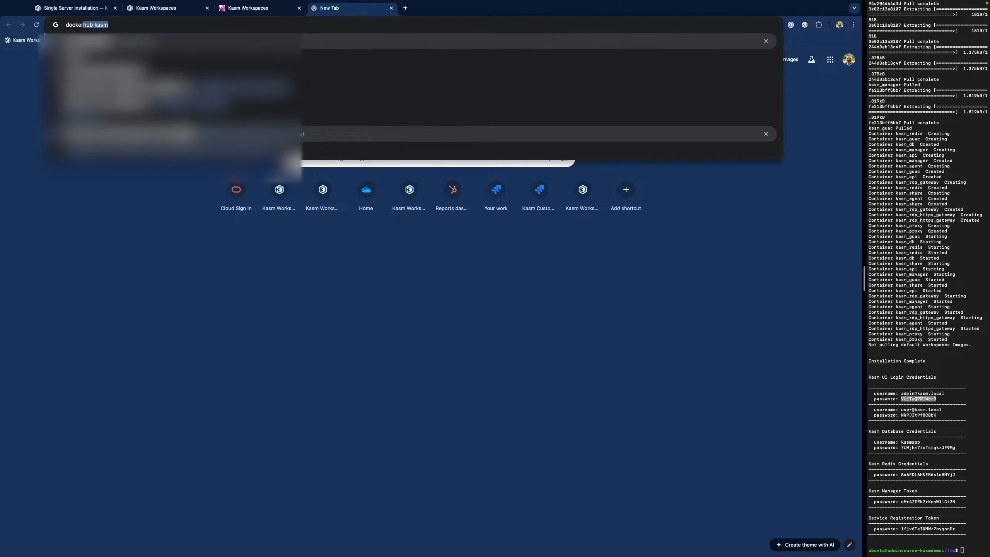
key("Return")
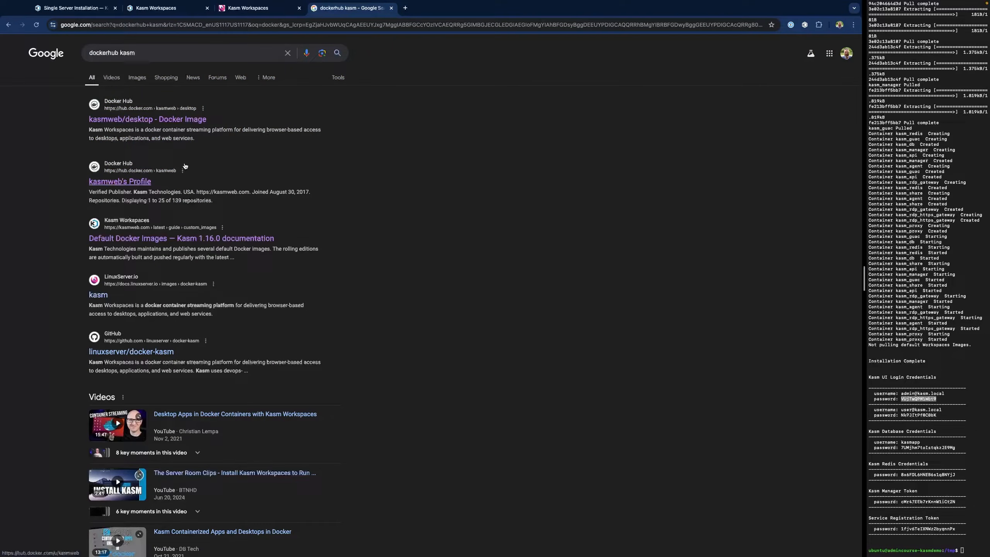
left_click(133, 185)
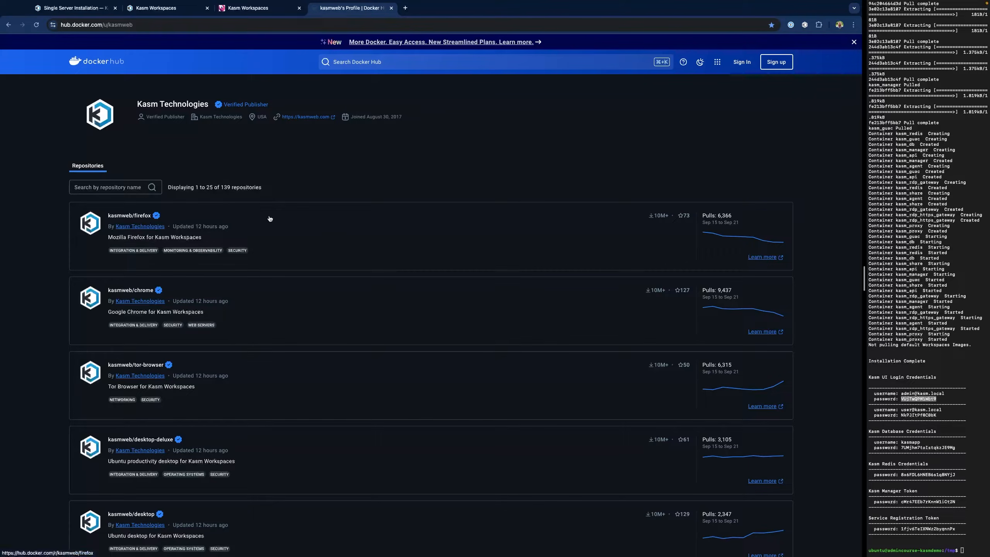
- Filter the kasmweb/chrome repository's Docker Hub tags to 1.16, then return to Kasm
left_click(131, 292)
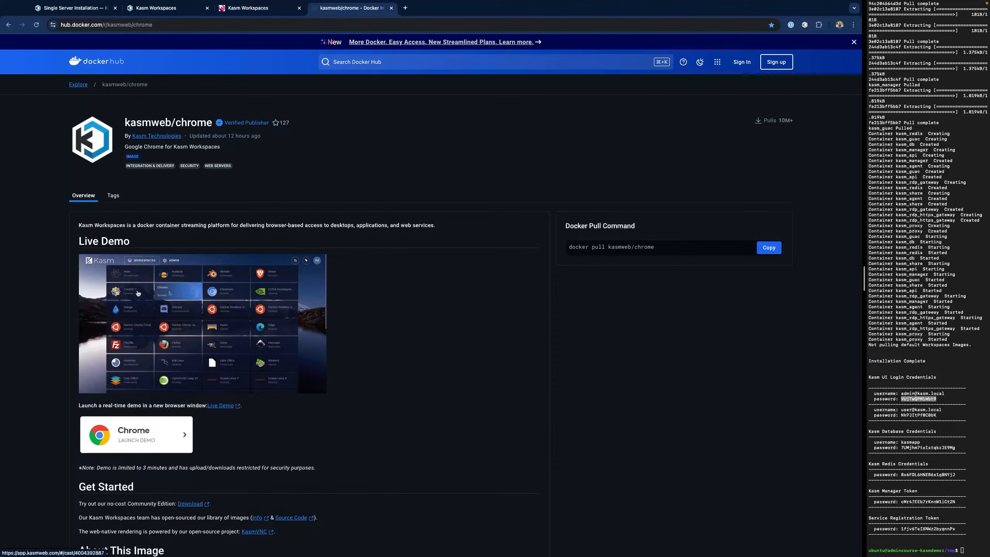
left_click(113, 195)
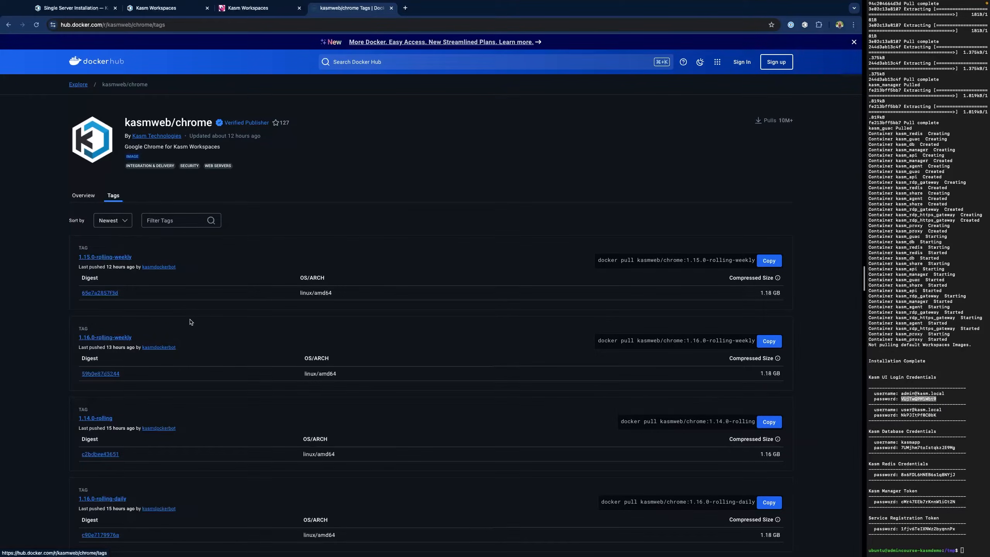
scroll(193, 318, "down", 4)
scroll(198, 316, "down", 14)
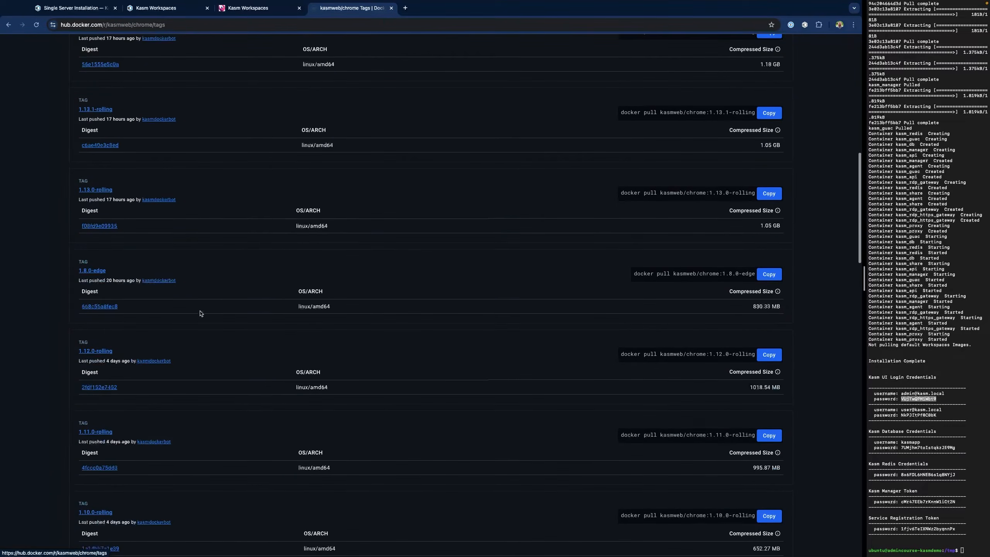
scroll(200, 313, "up", 18)
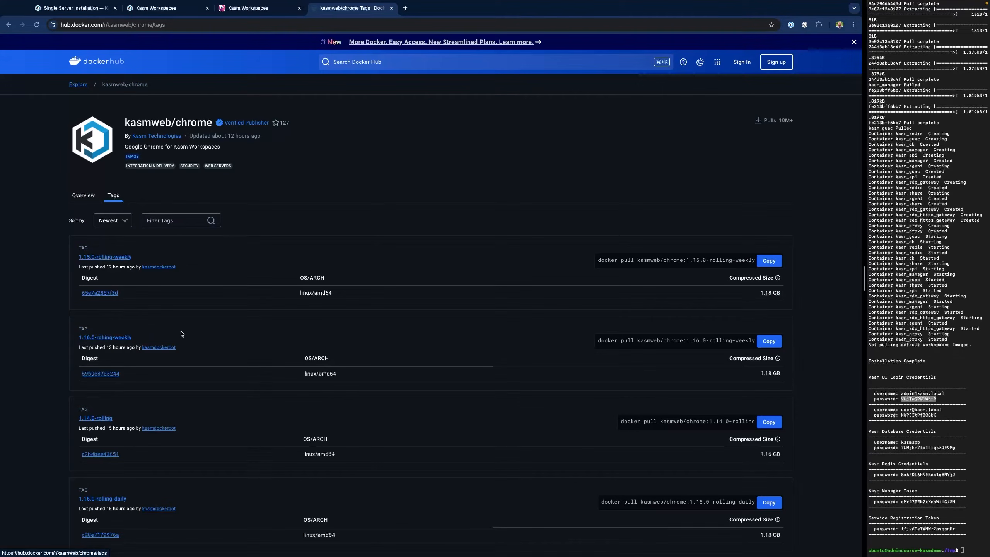
left_click(167, 219)
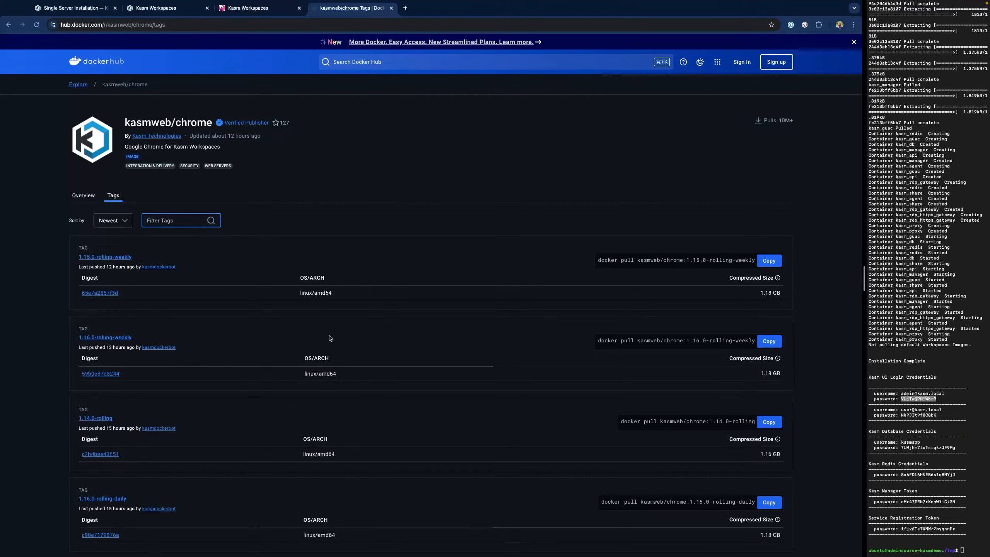
type("1.16")
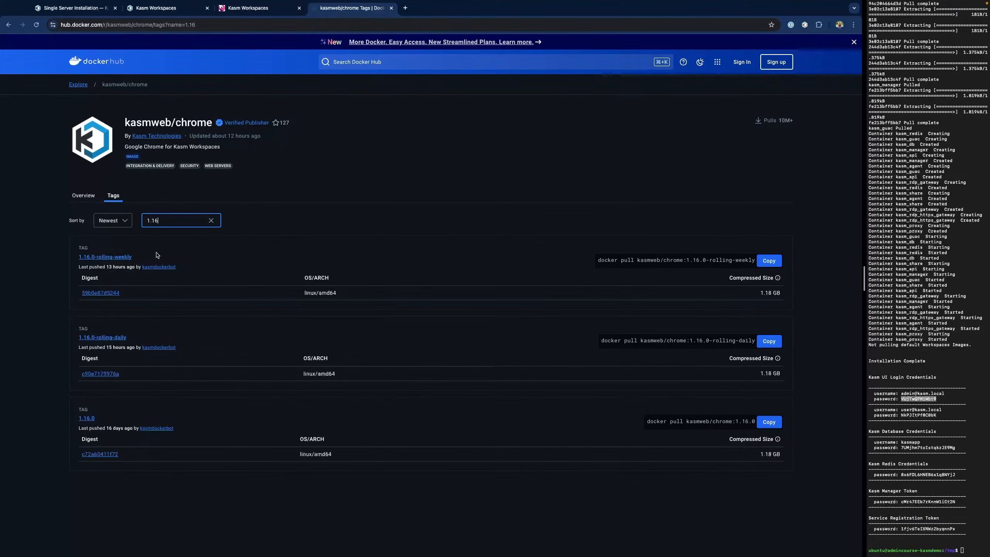
mouse_move(119, 268)
left_click(156, 7)
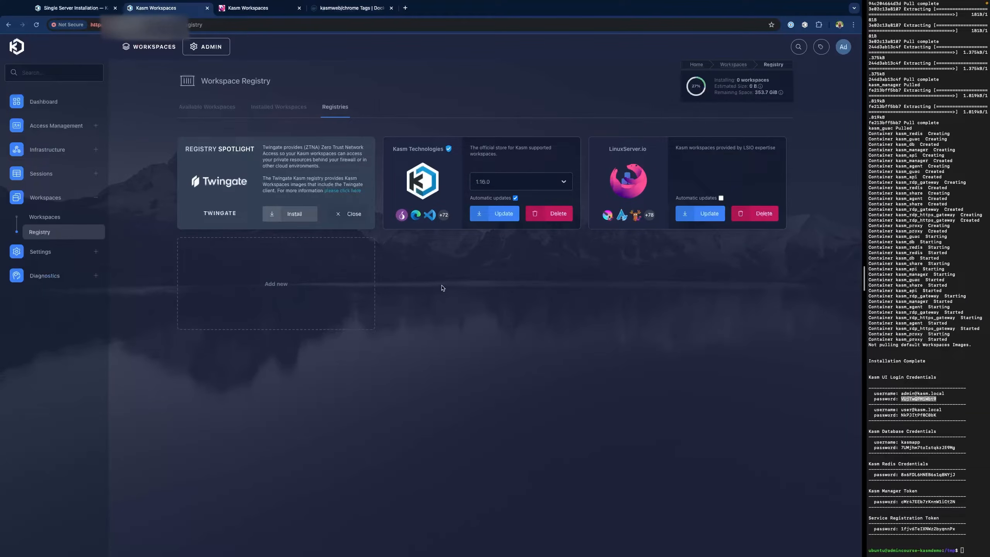
- Switch the Kasm Technologies registry to 1.16.0-rolling-weekly and browse the Available Workspaces catalogue
left_click(566, 184)
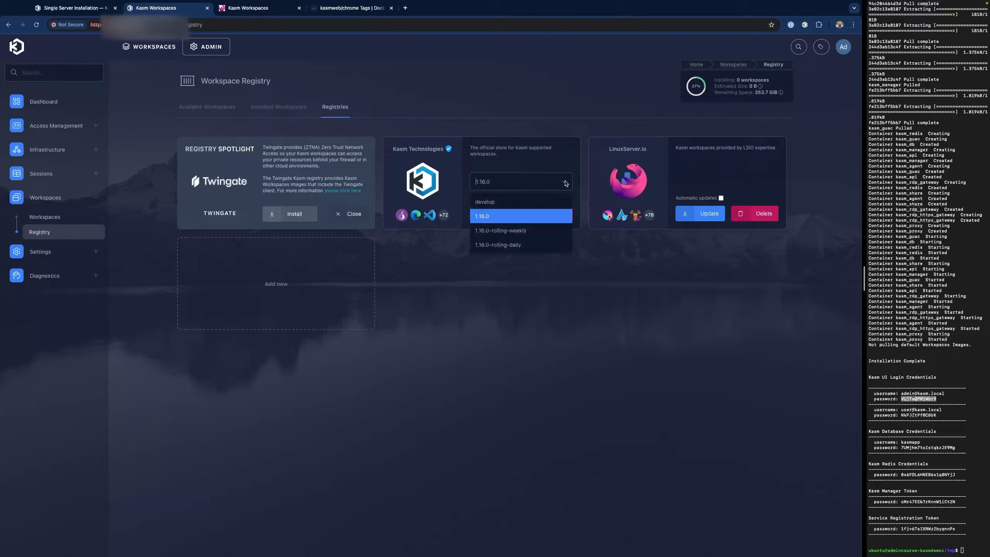
left_click(525, 232)
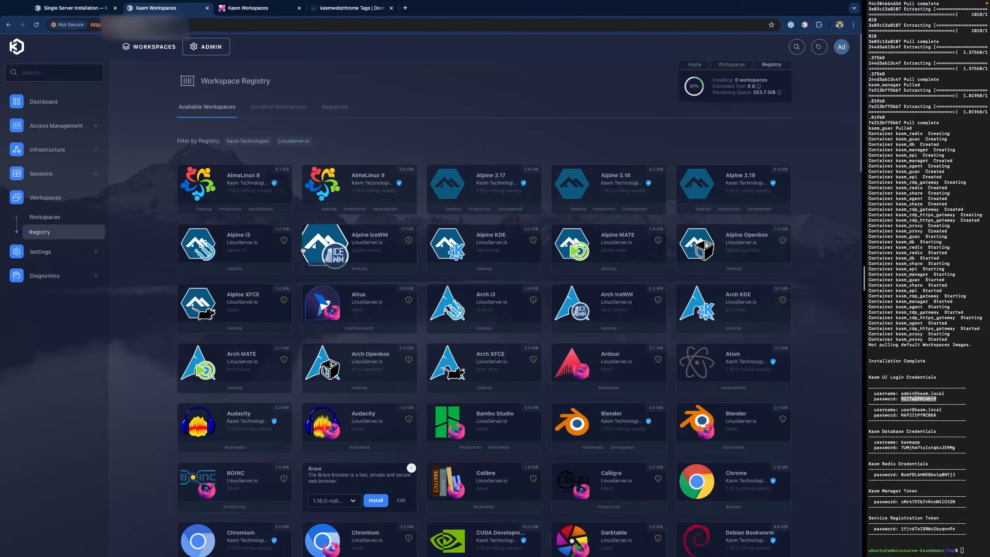
scroll(368, 330, "down", 4)
scroll(365, 332, "down", 1)
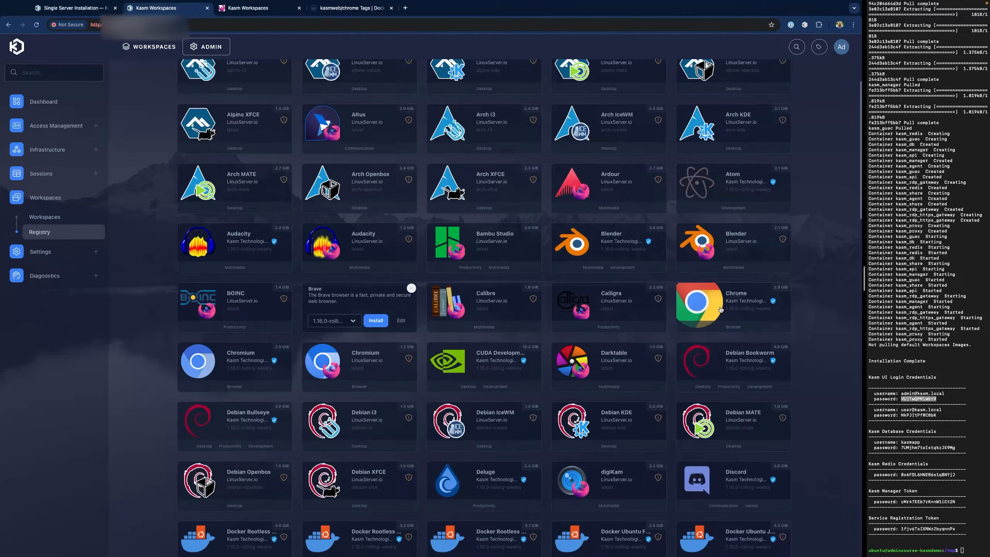
left_click(44, 217)
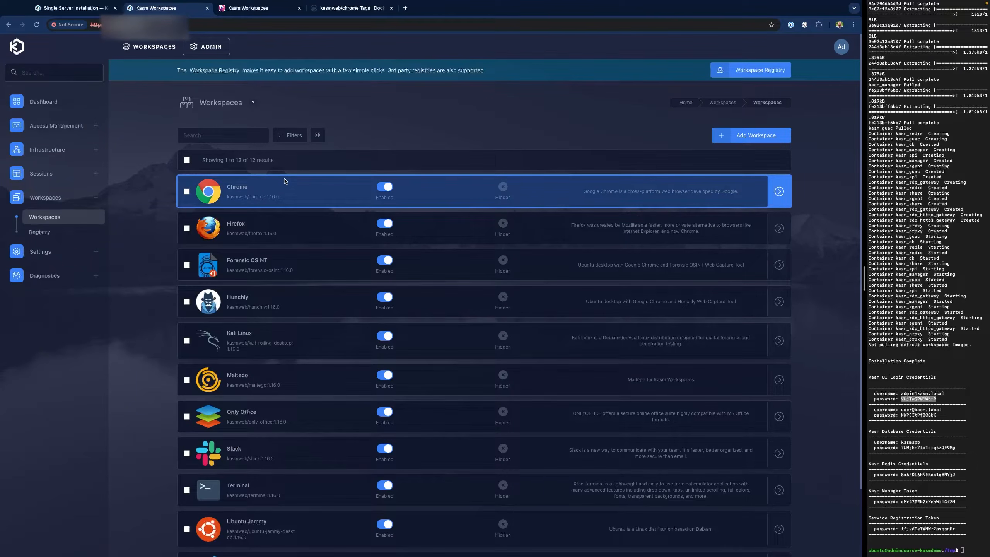
left_click(70, 233)
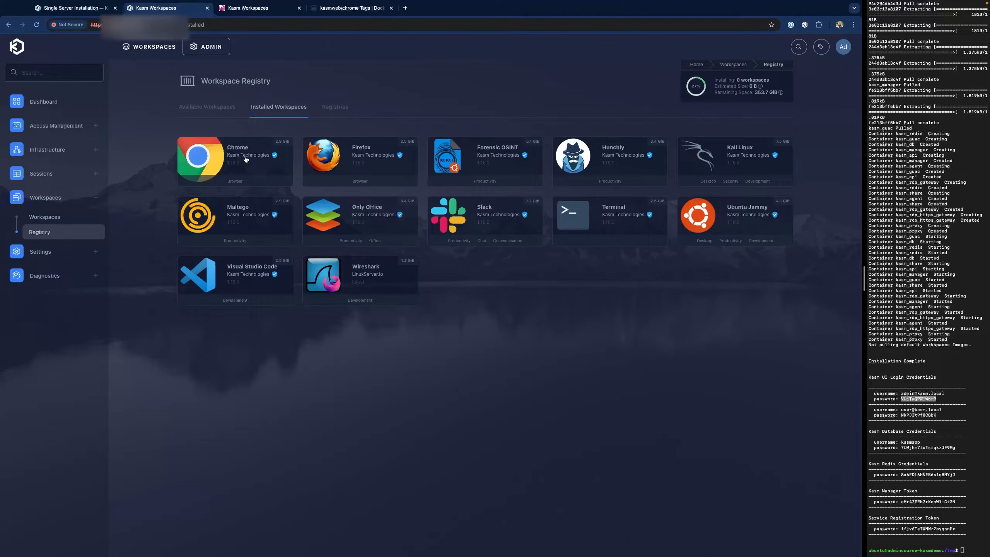
left_click(206, 110)
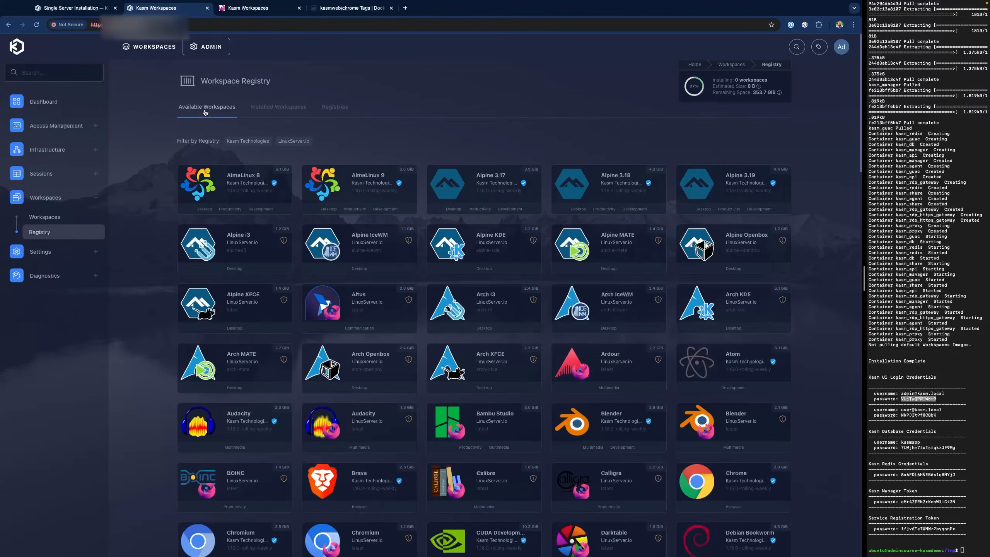
- Begin appending '-rolling-week' to Chrome's Docker image, then discard the edit and return to the registry
left_click(261, 106)
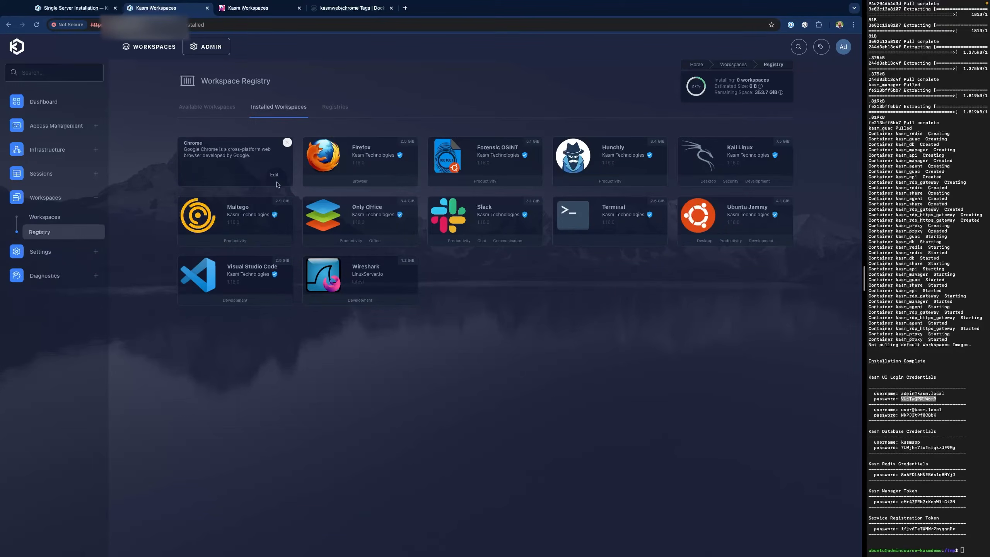
left_click(274, 174)
scroll(395, 260, "down", 5)
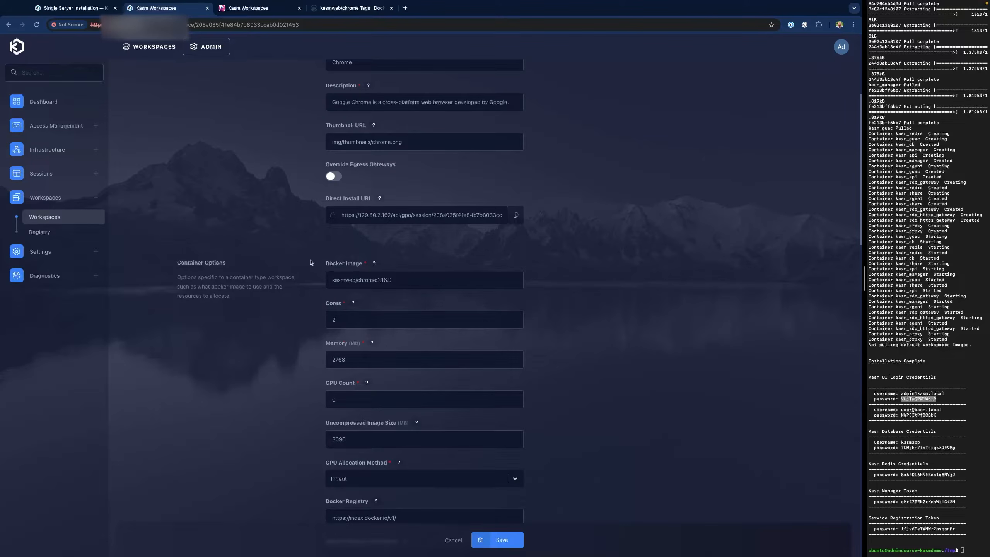
left_click(410, 280)
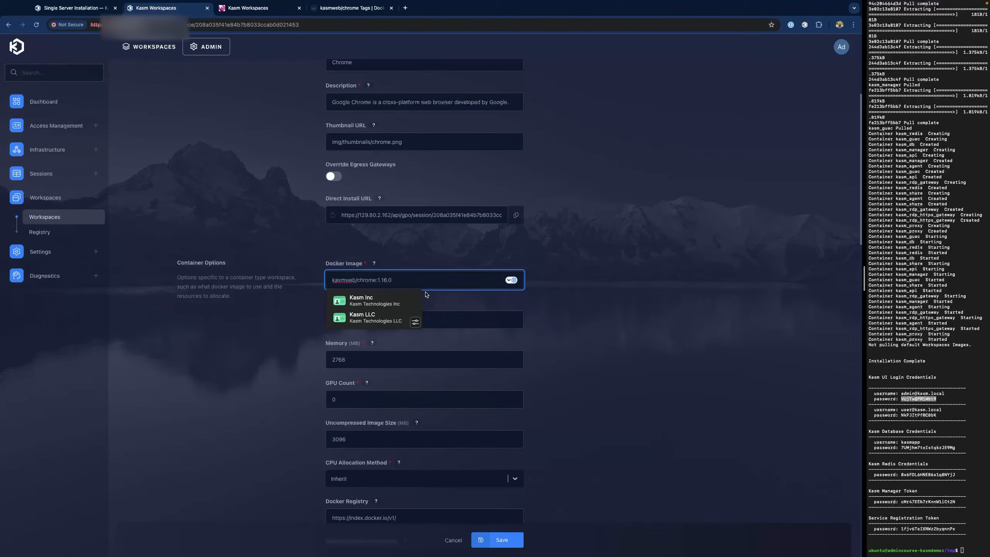
type("-")
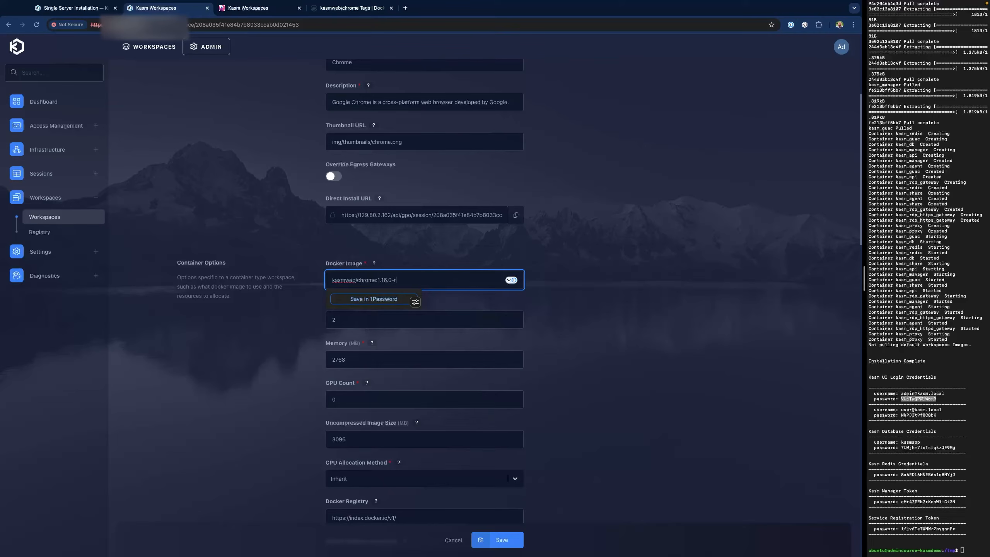
type("rolling-weekly")
left_click(453, 541)
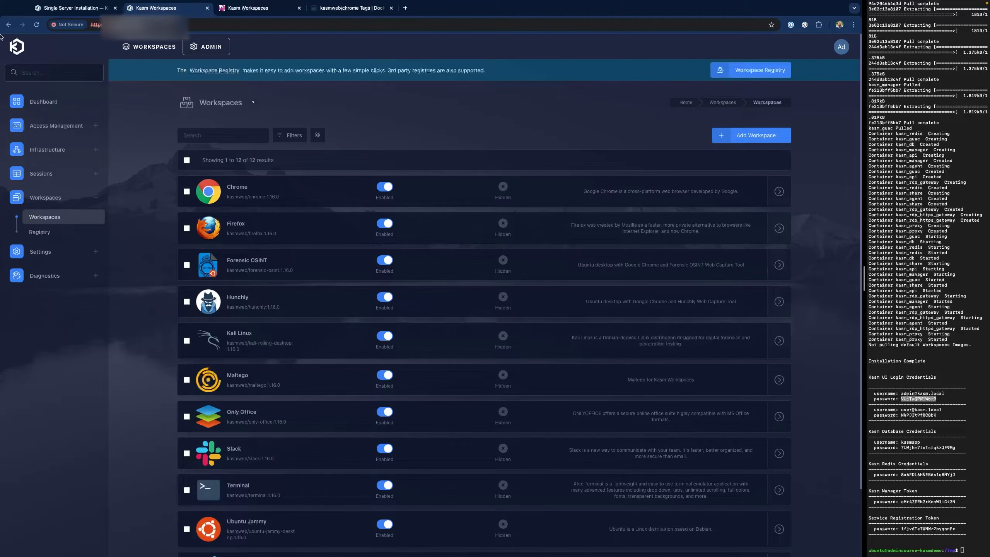
left_click(46, 233)
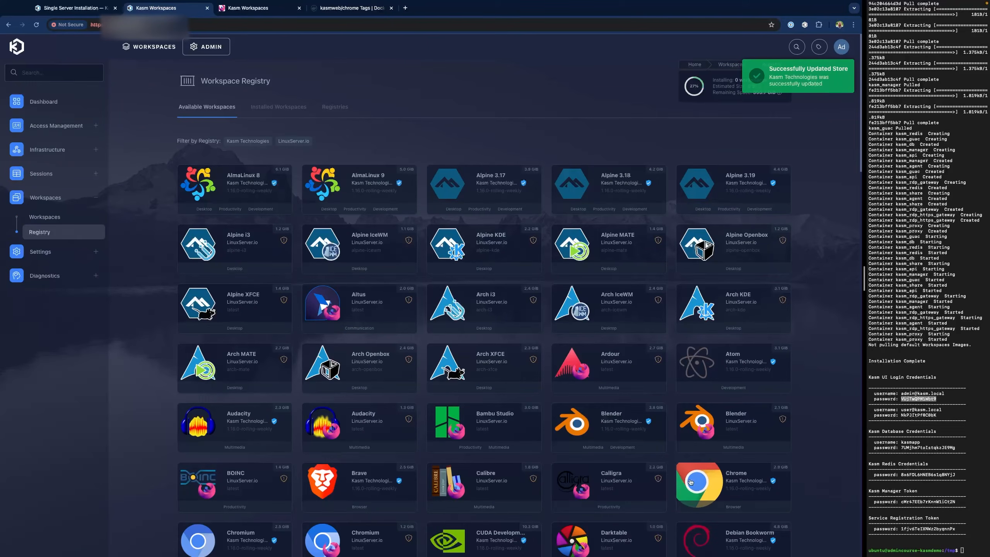
- Install the rolling-weekly Chrome version from the catalogue and check the installed workspaces and launcher
mouse_move(733, 486)
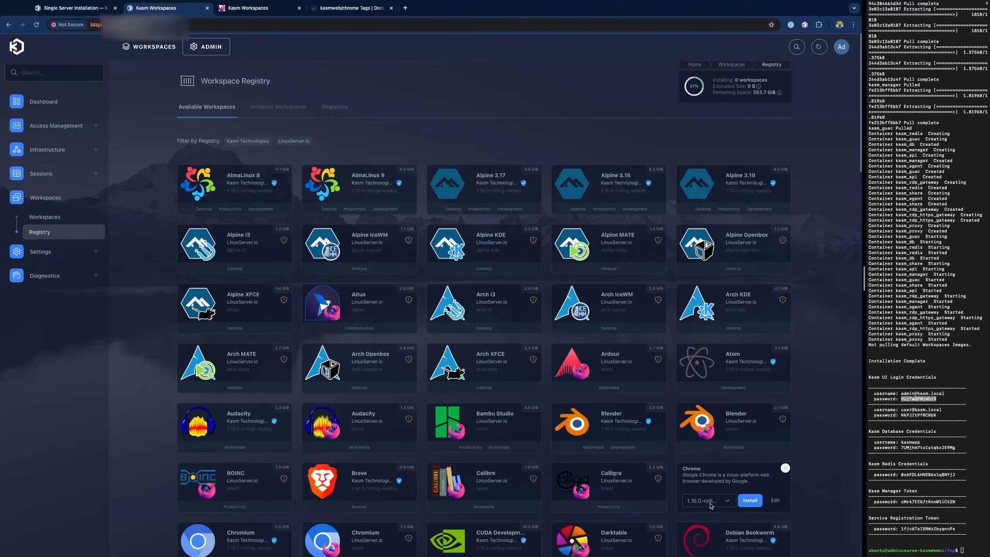
left_click(727, 503)
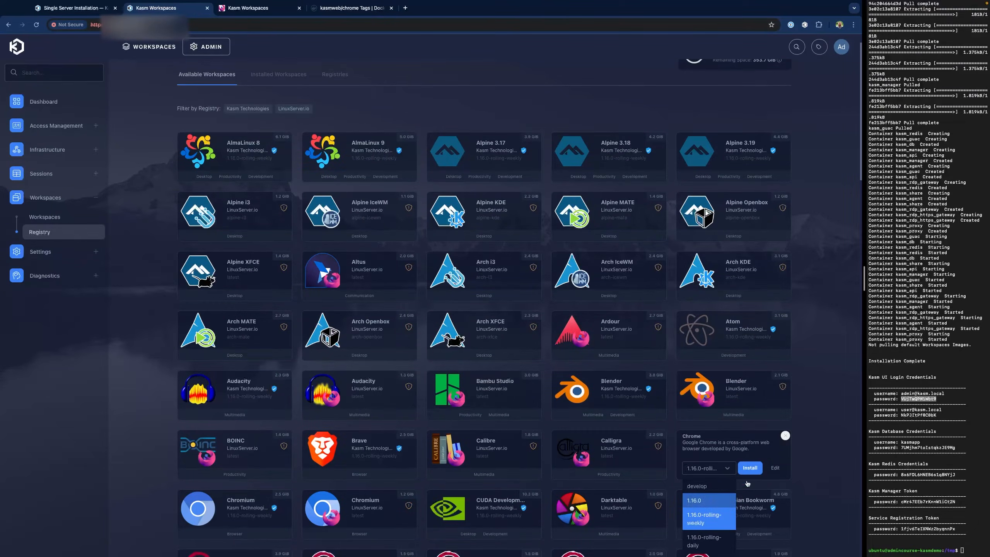
left_click(752, 470)
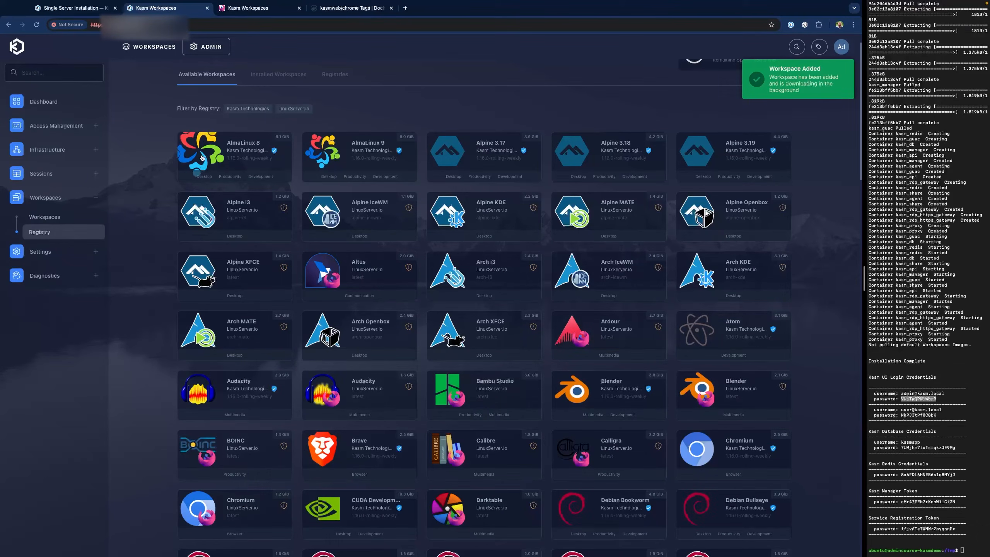
left_click(268, 82)
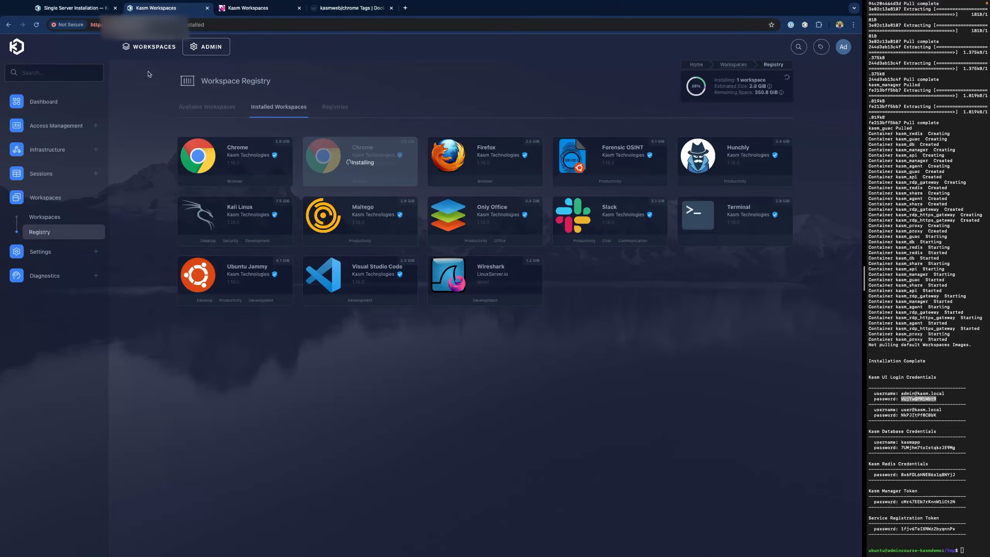
left_click(152, 47)
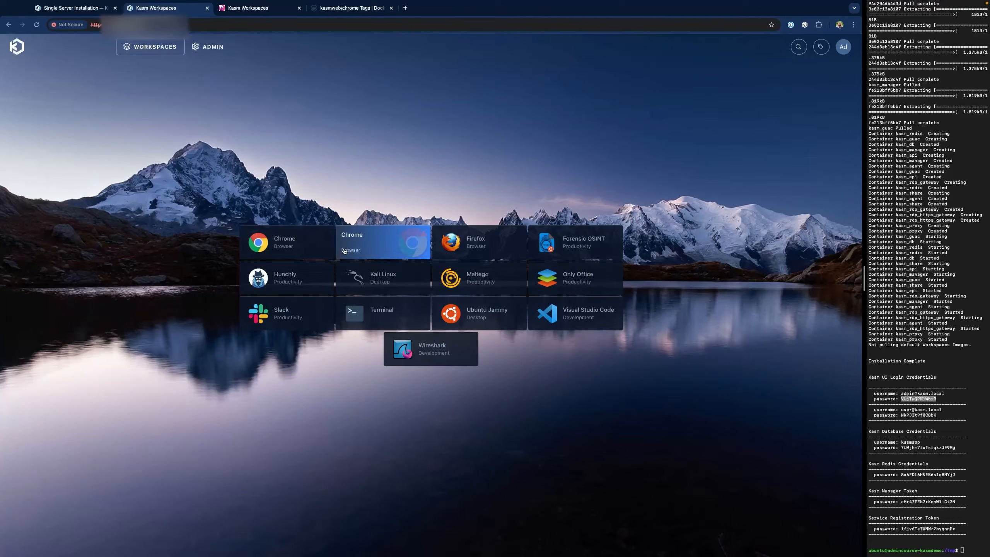
- Back on Registries, update the Kasm Technologies registry and view its version choices
key("alt+Left")
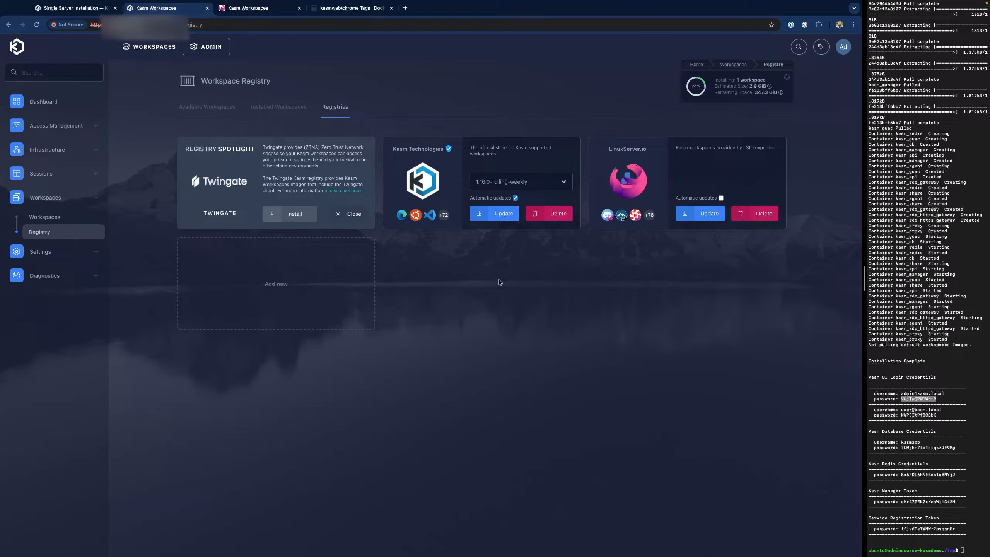
left_click(494, 215)
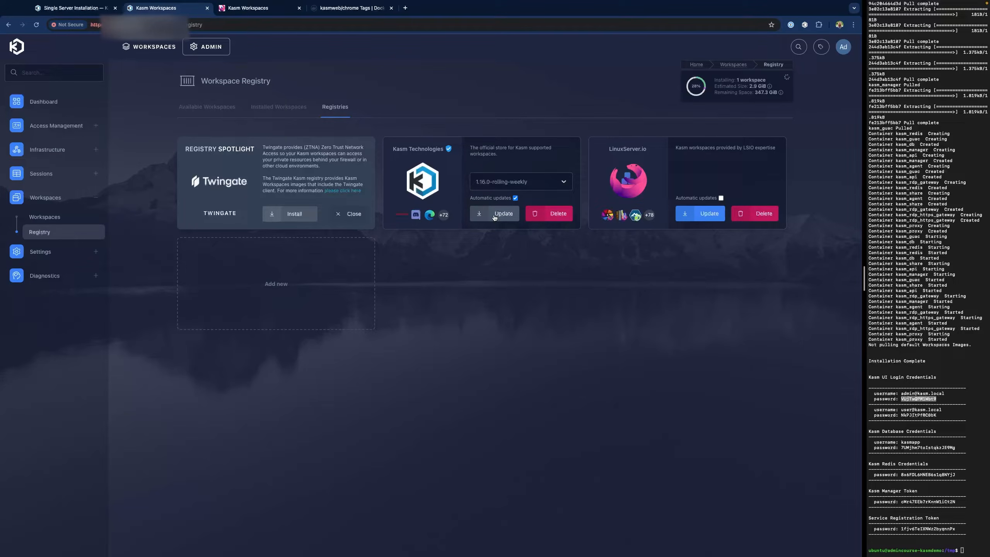
left_click(564, 185)
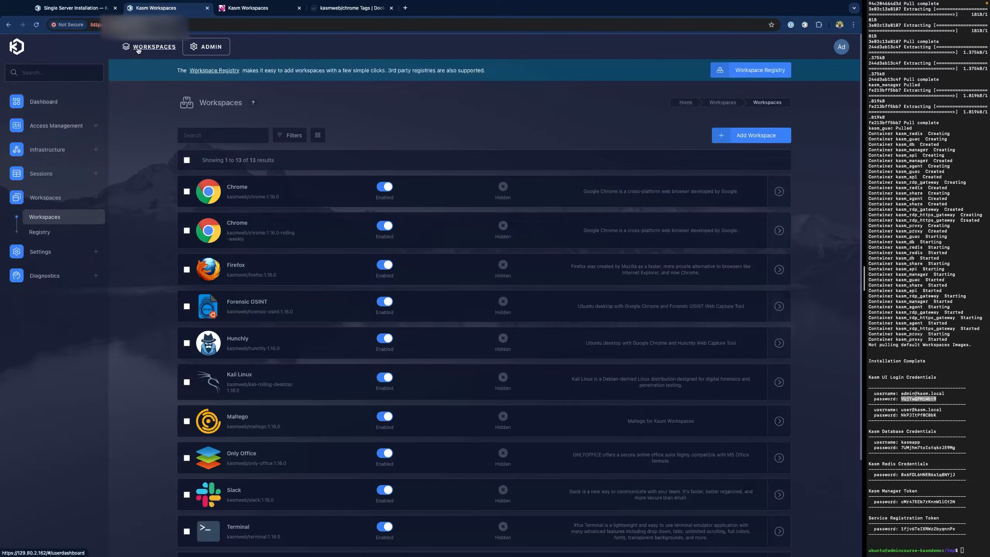
- Rename the rolling-weekly Chrome workspace to 'Chrome (updated weekly)' and view it on the user launcher
left_click(150, 47)
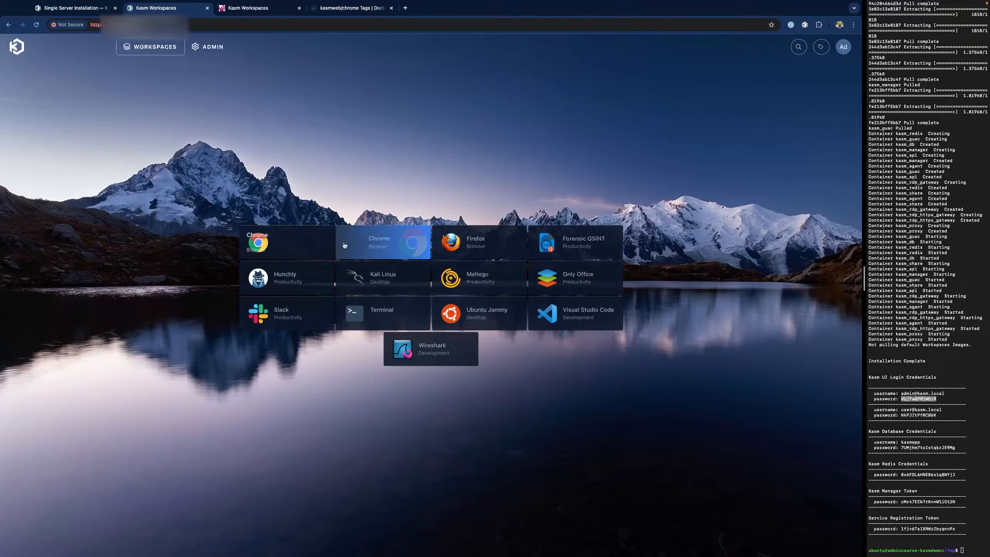
left_click(206, 47)
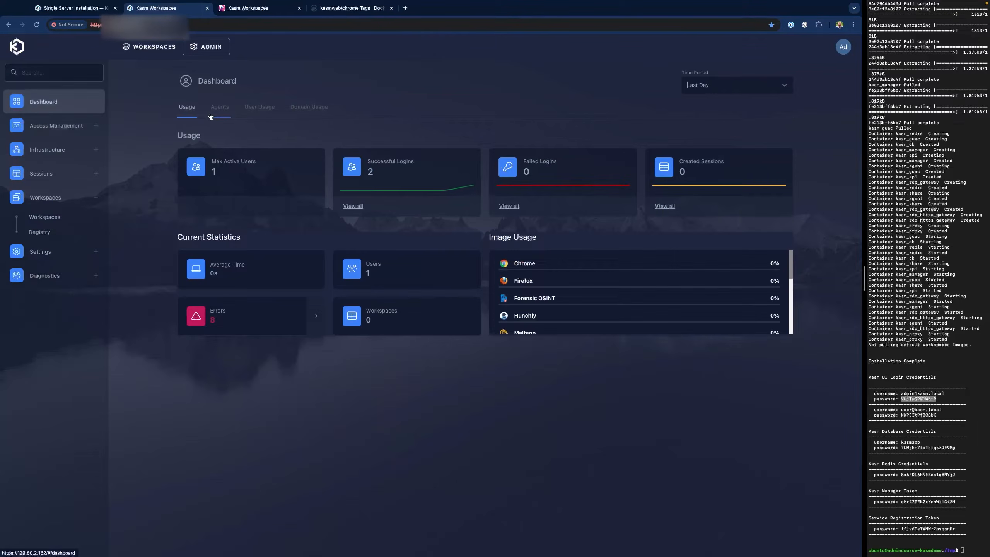
left_click(64, 220)
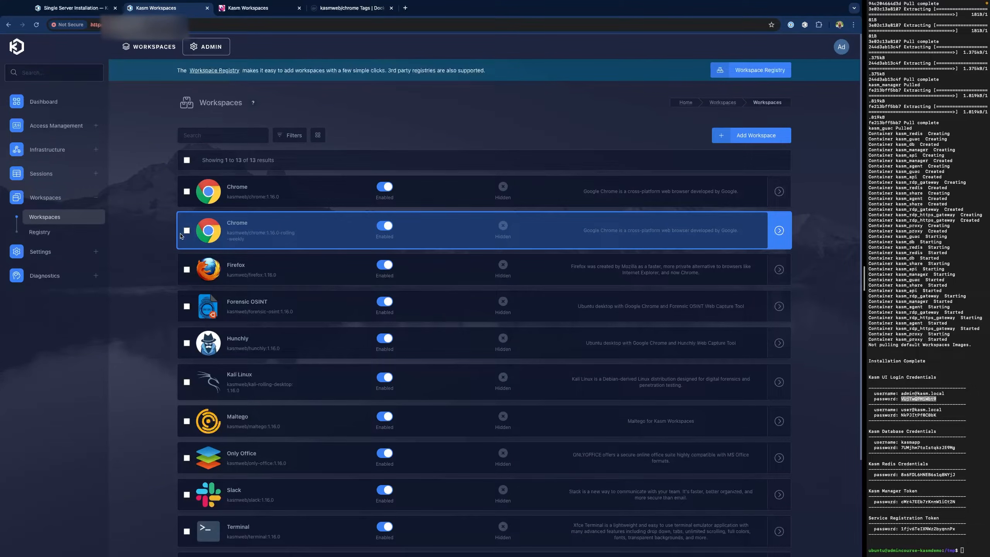
left_click(187, 231)
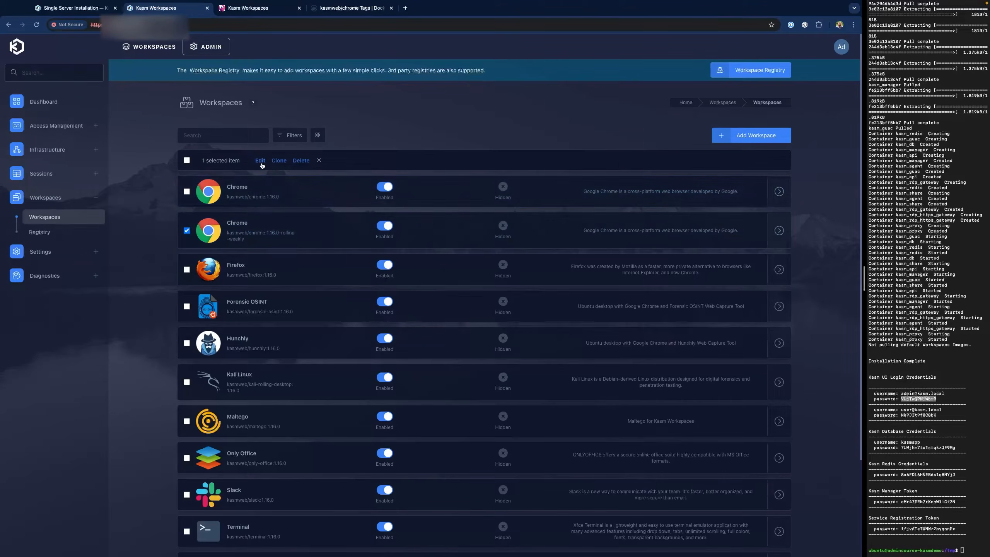
left_click(260, 161)
left_click(369, 274)
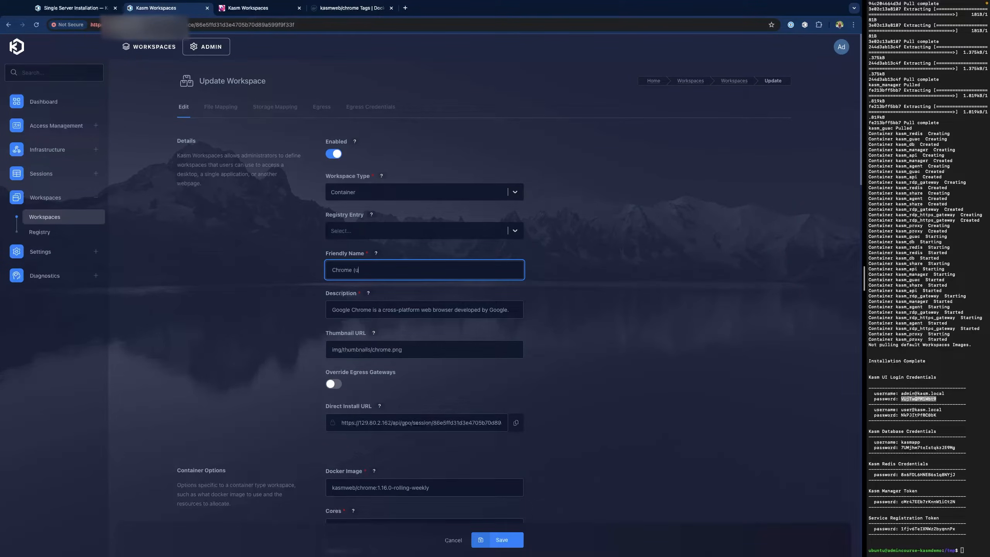
type("(updated weekly)")
left_click(514, 540)
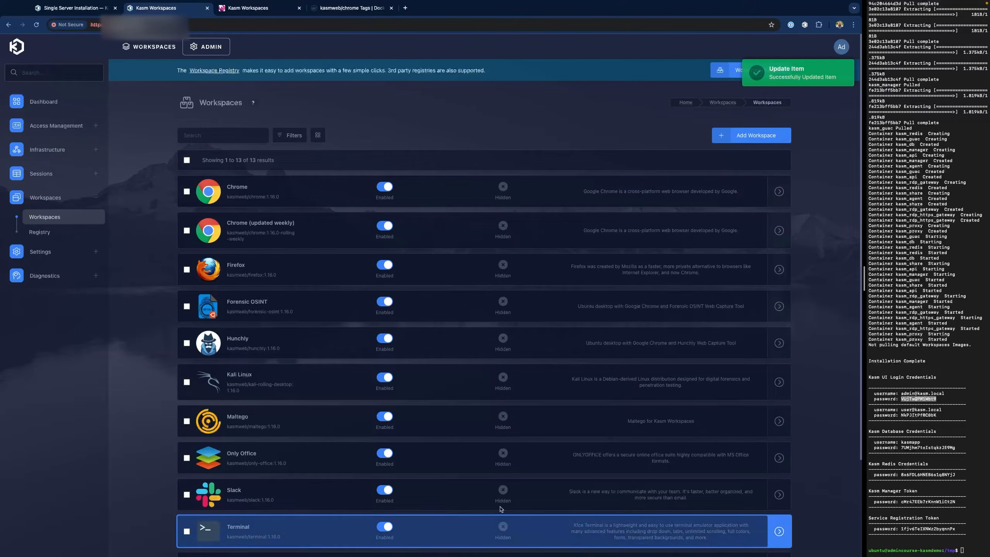
left_click(158, 49)
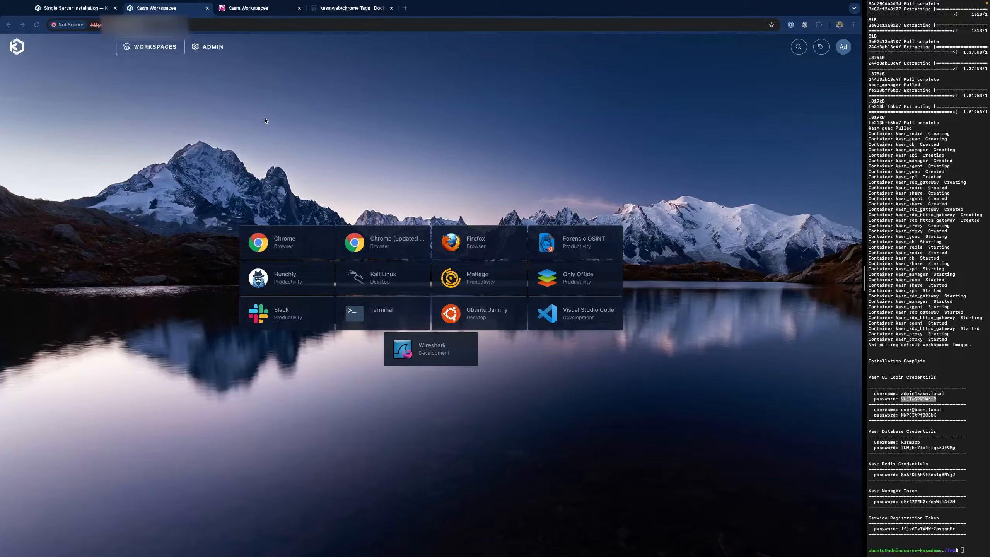
- Switch off the Enabled toggle on the original Chrome workspace and check the user launcher
left_click(211, 49)
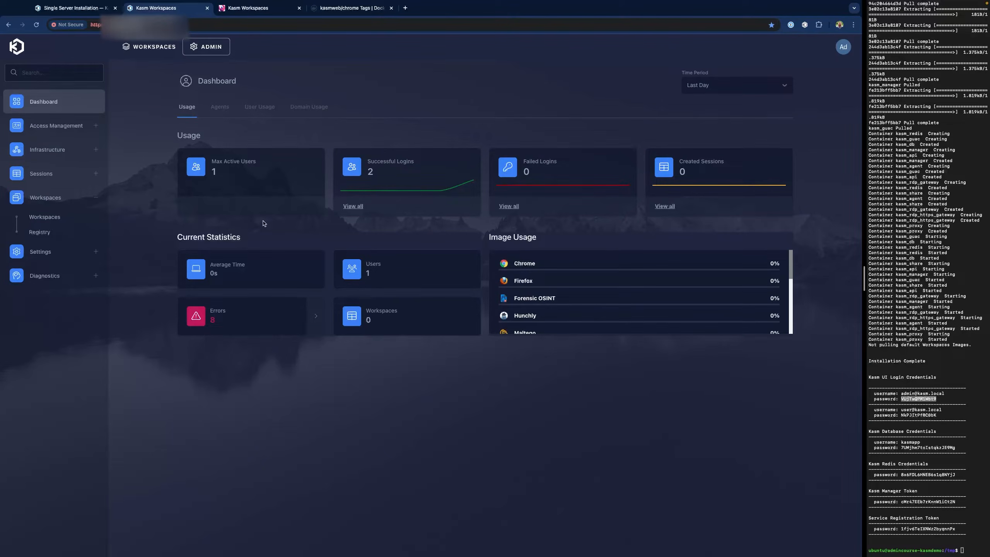
left_click(54, 218)
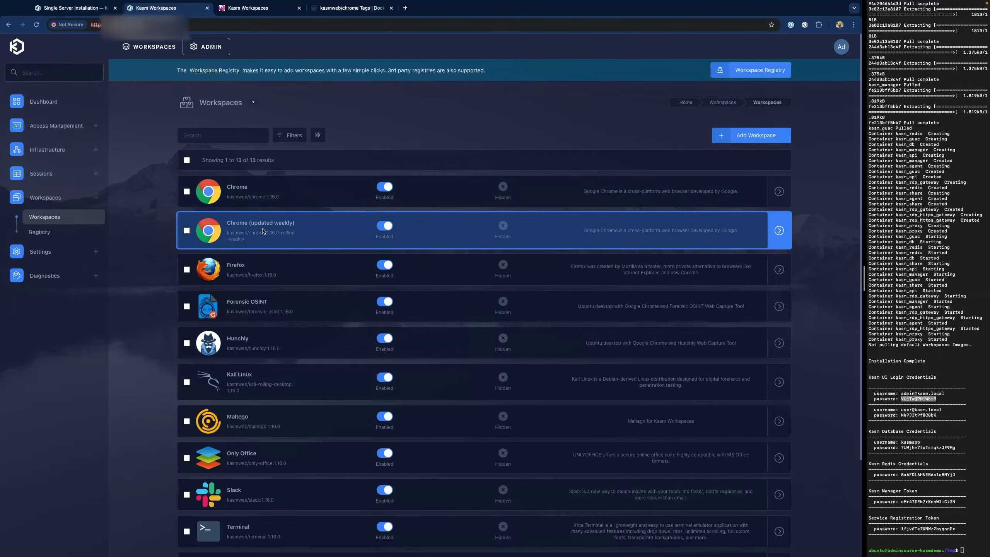
left_click(187, 192)
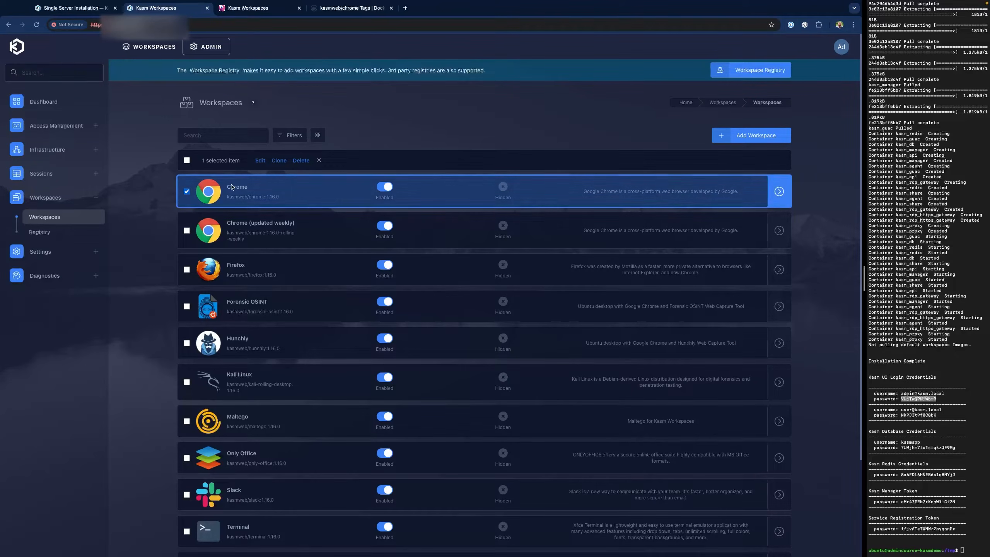
left_click(187, 191)
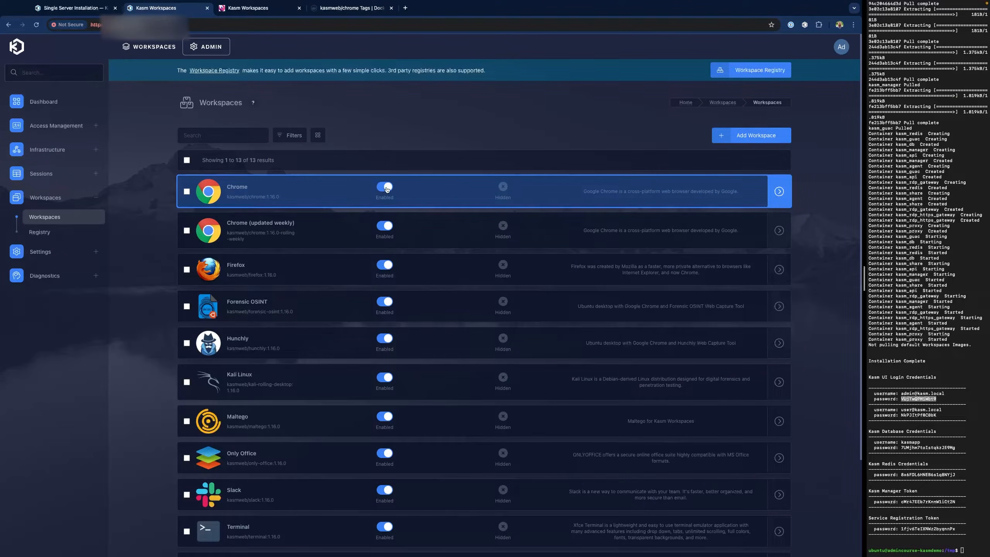
left_click(385, 187)
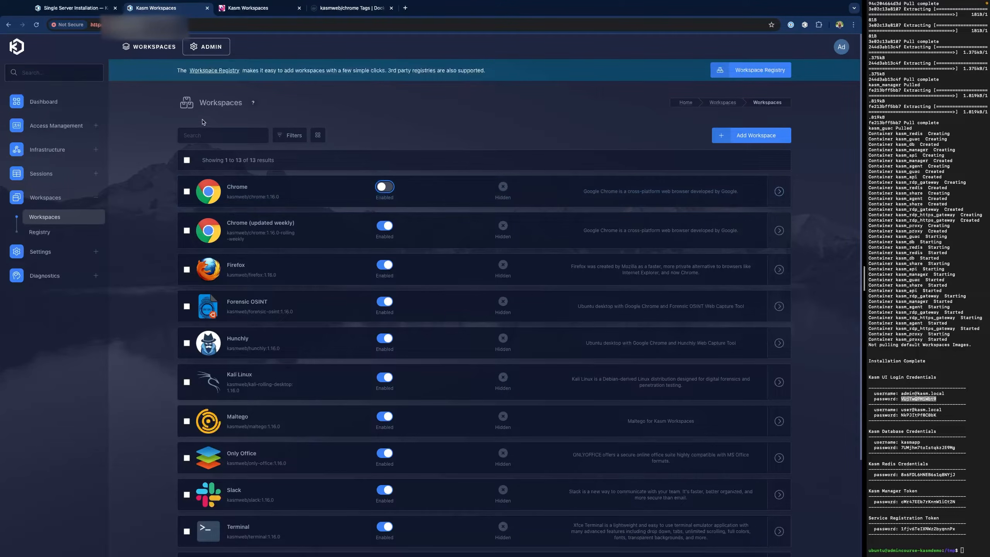
left_click(161, 51)
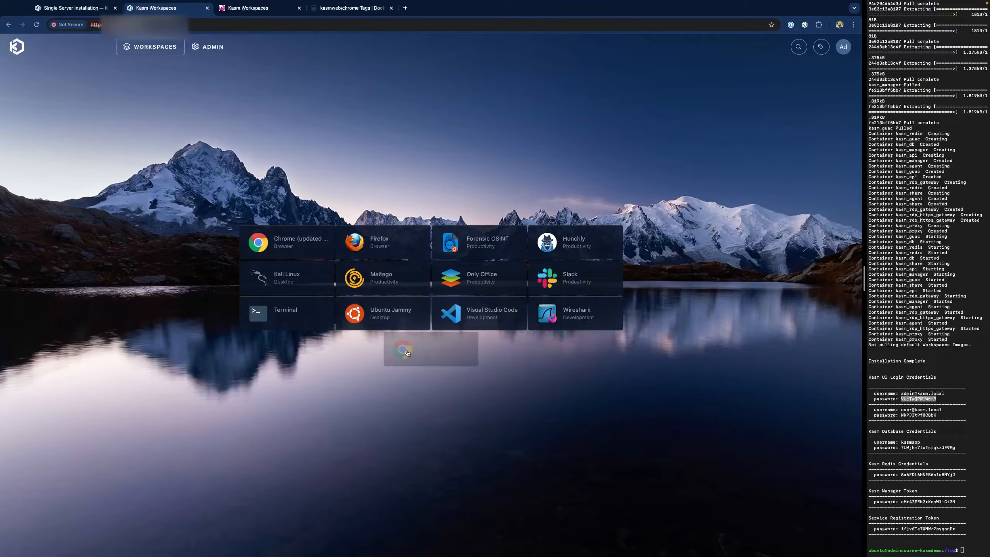
- Confirm disabled Chrome won't launch, then enable Hide Image on Dashboard for it and save
left_click(446, 355)
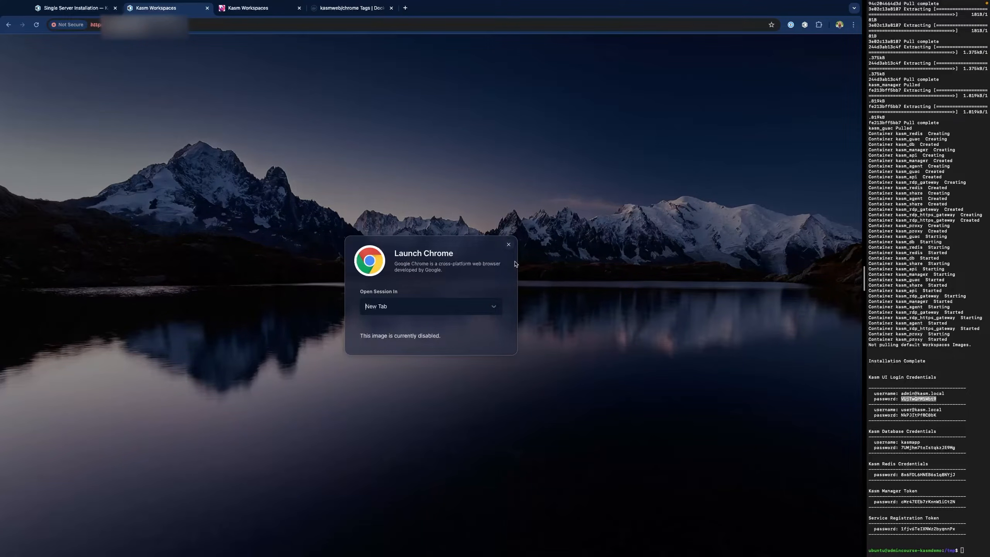
left_click(508, 244)
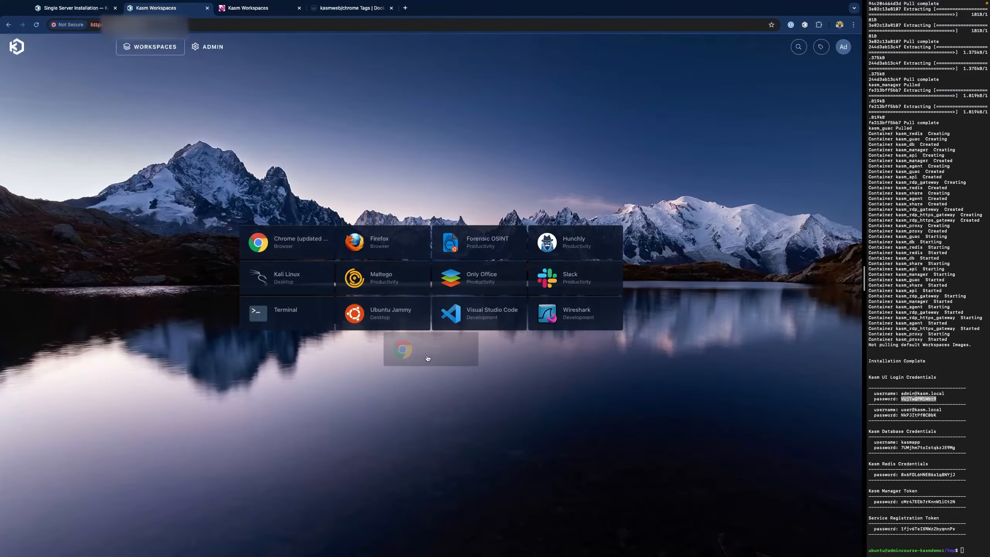
left_click(213, 47)
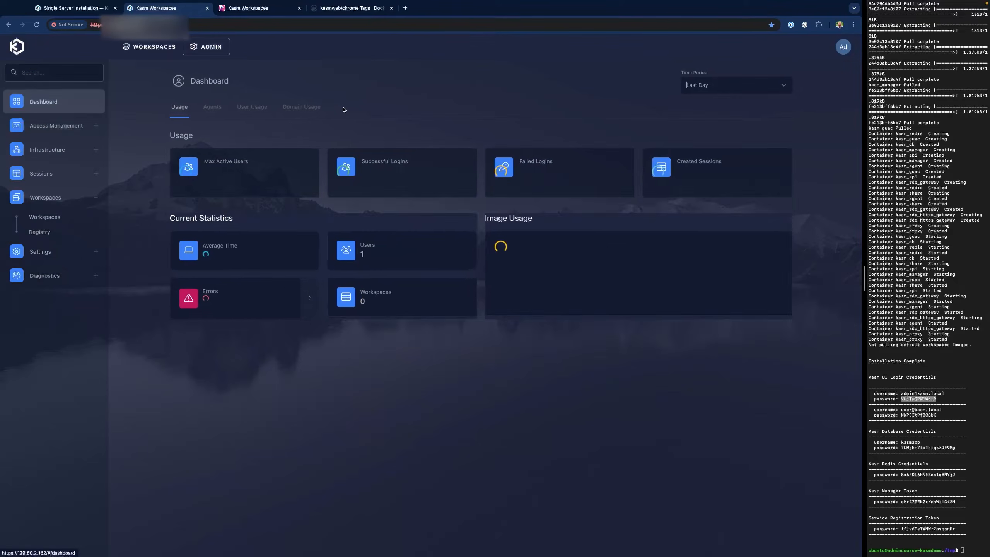
left_click(80, 218)
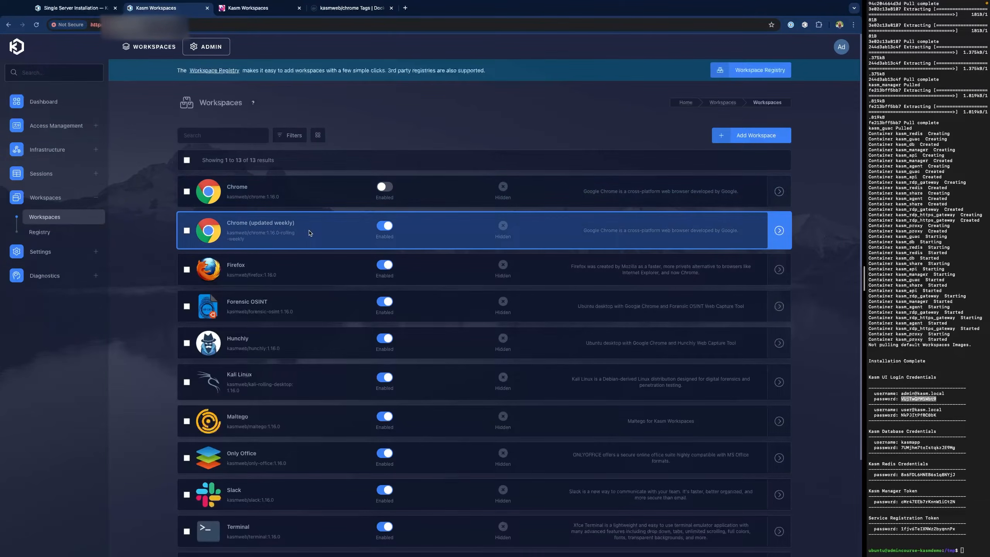
left_click(236, 192)
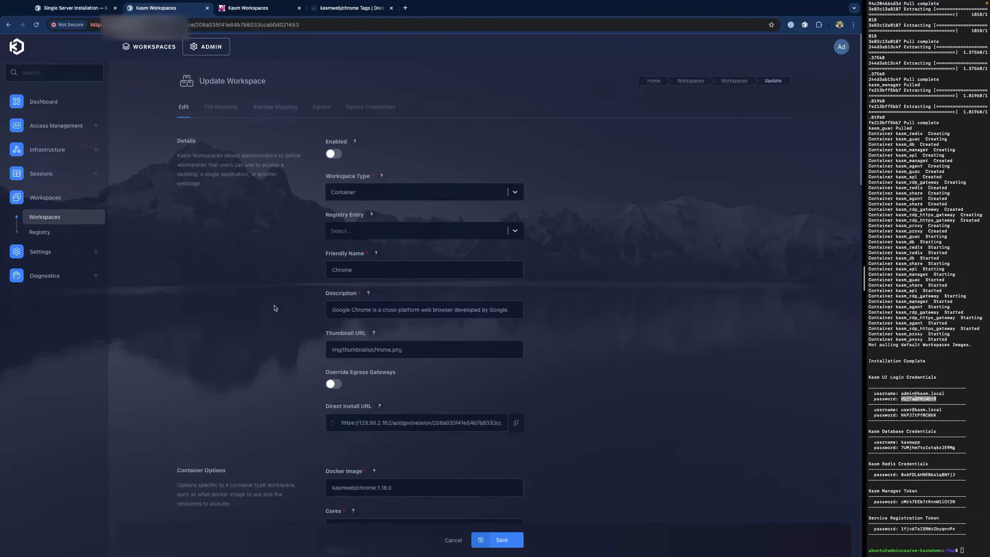
scroll(265, 318, "down", 7)
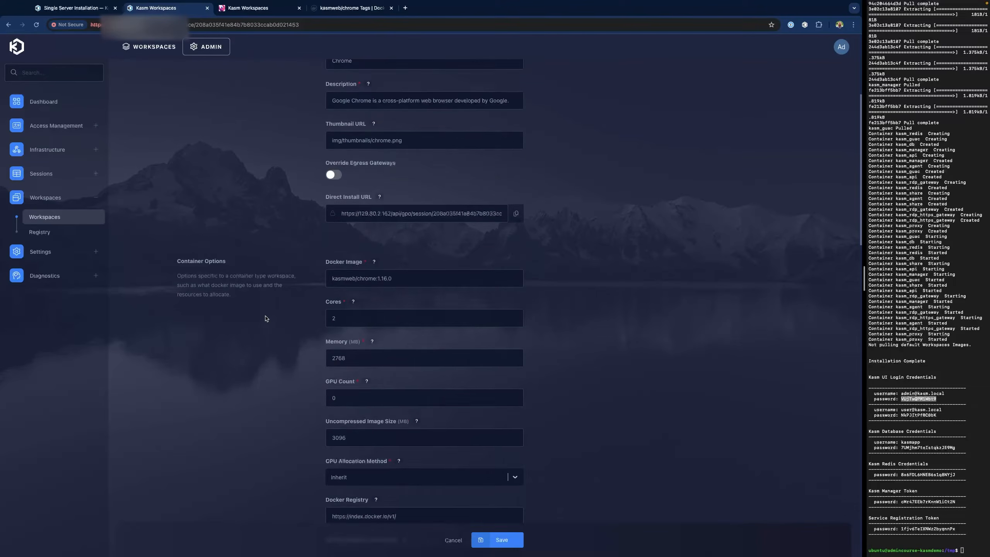
scroll(266, 319, "down", 15)
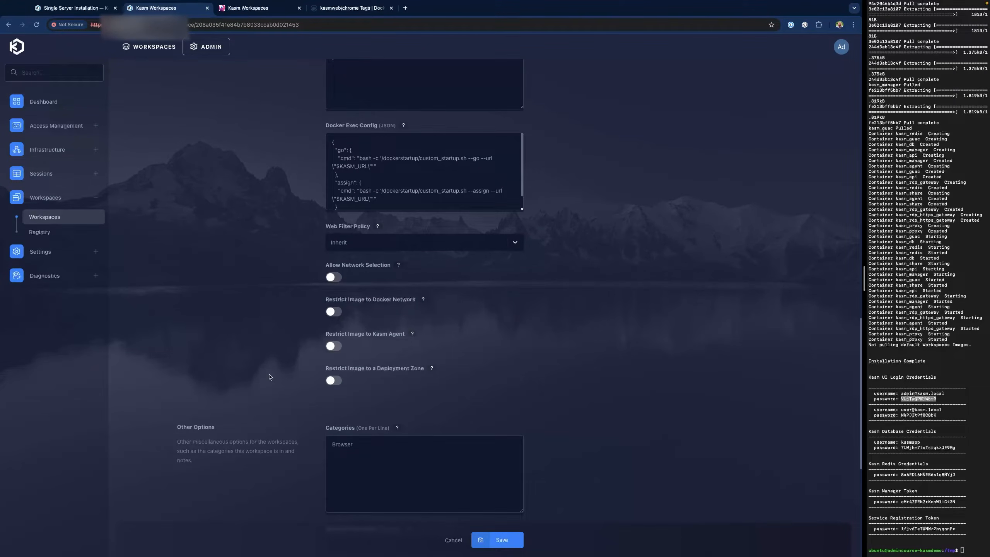
scroll(269, 375, "down", 2)
scroll(269, 376, "down", 5)
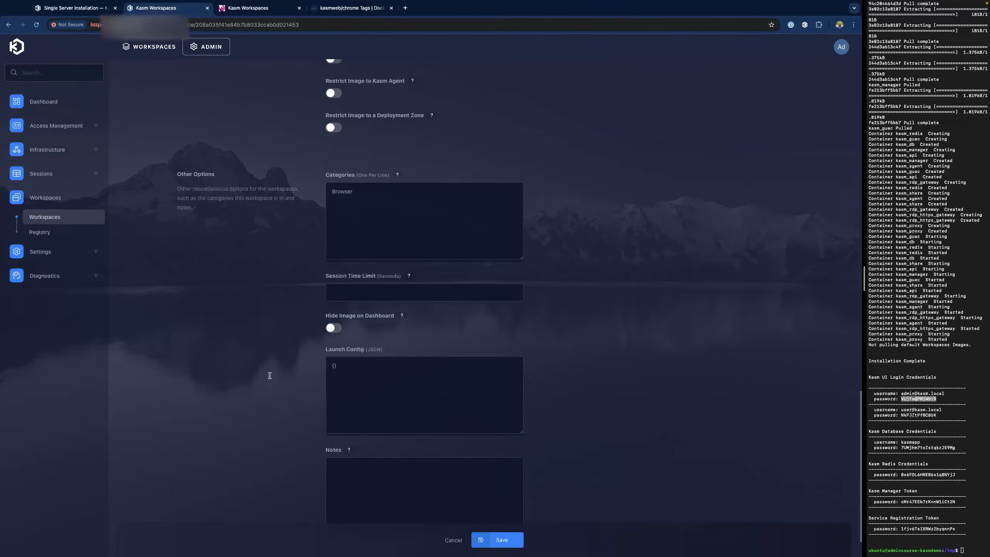
left_click(332, 328)
left_click(503, 540)
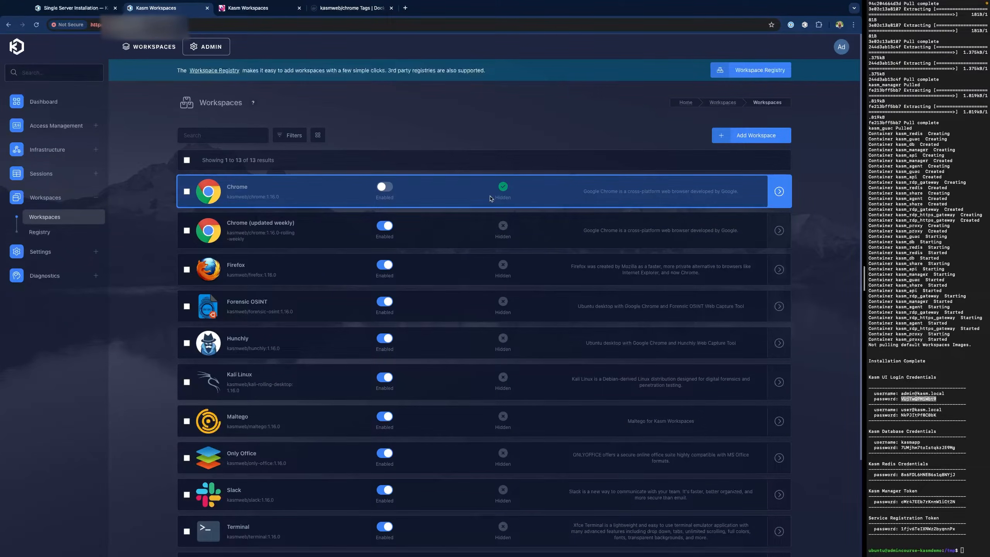
left_click(149, 47)
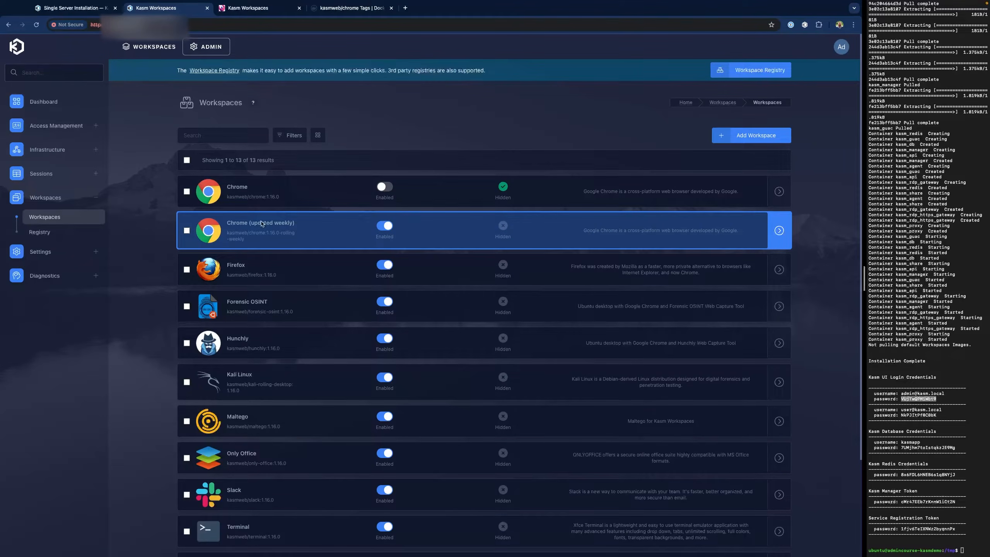
- Delete the original Chrome workspace
left_click(187, 191)
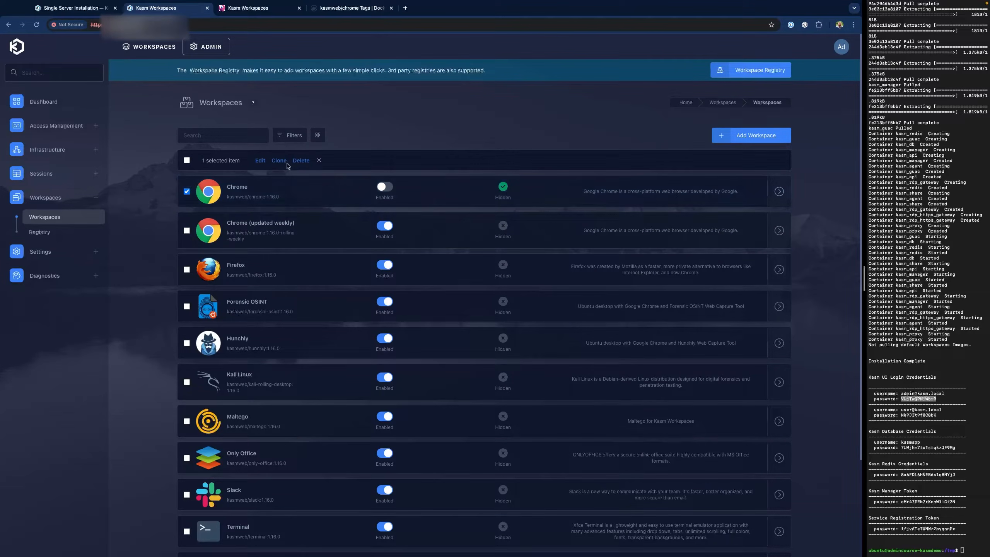
left_click(301, 161)
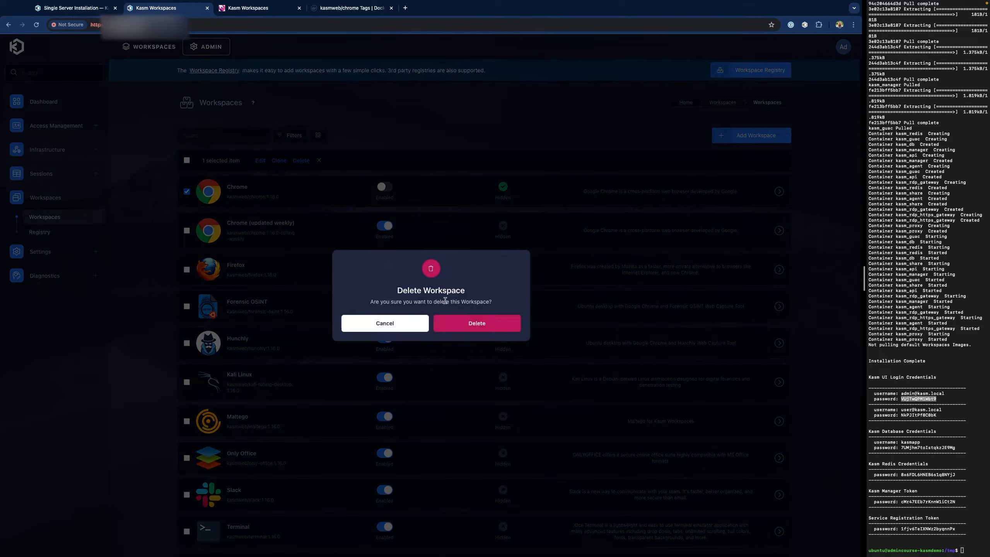
left_click(490, 323)
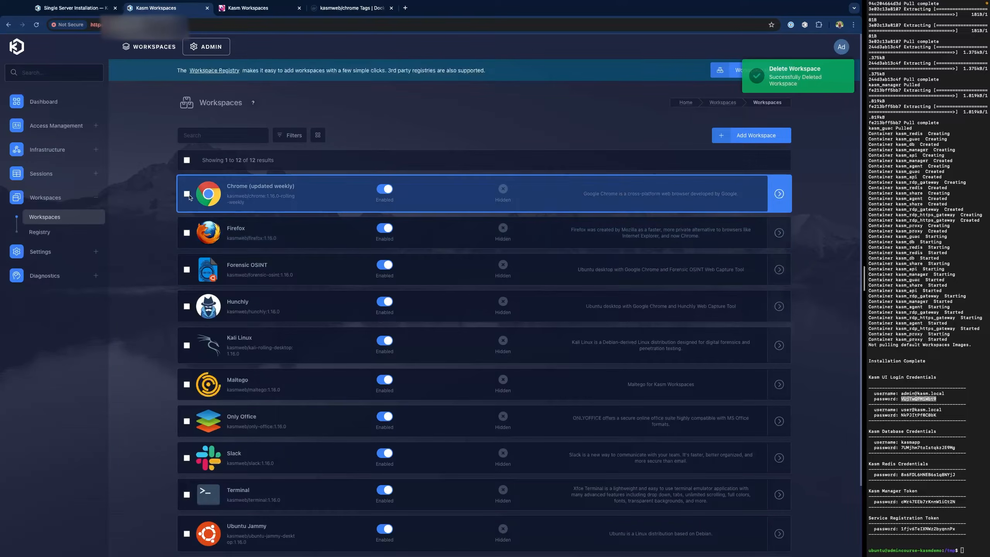
- Trim the remaining workspace's friendly name from 'Chrome (updated weekly)' to 'Chrome' and save
left_click(188, 194)
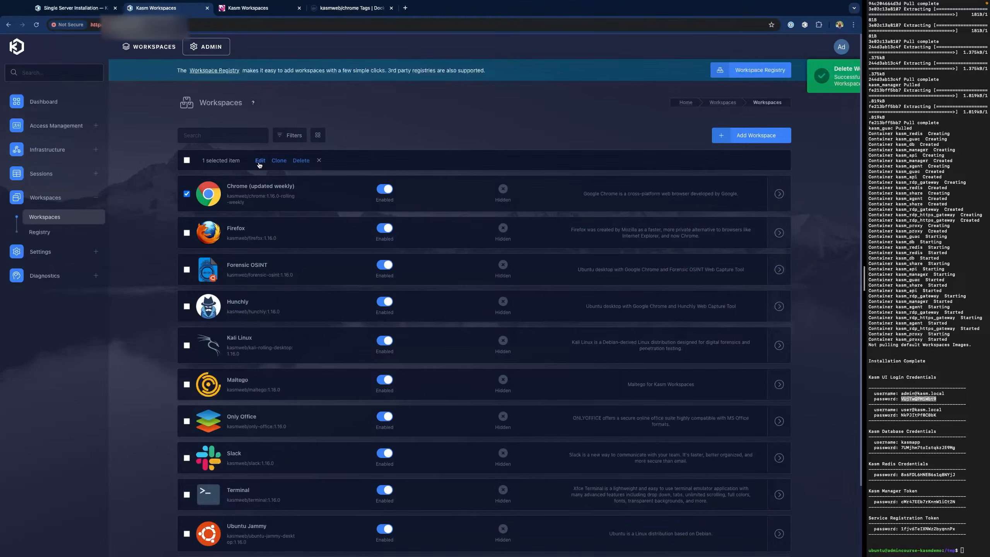
left_click(269, 160)
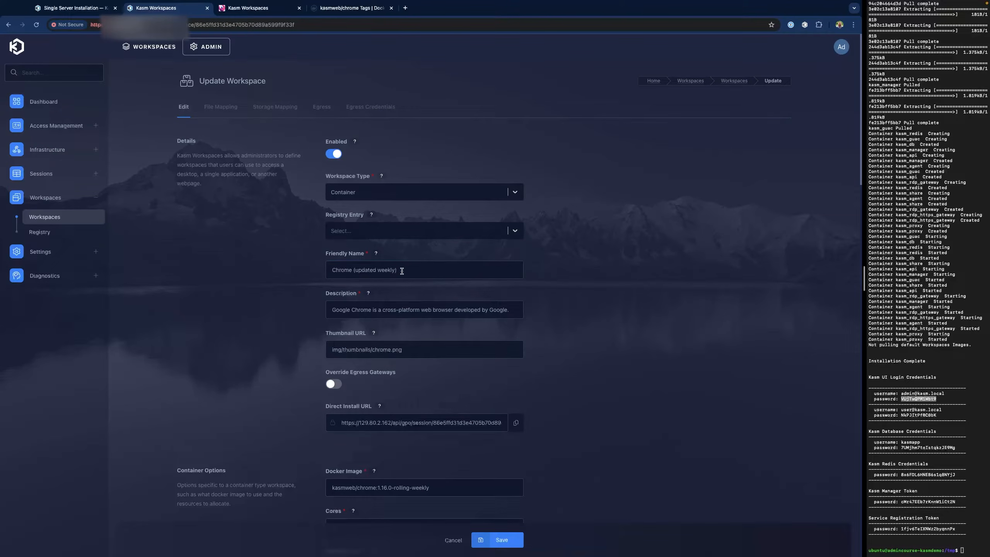
left_click(441, 275)
key("BackSpace")
key("BackSpace")
key("BackSpace")
key("BackSpace")
key("BackSpace")
key("BackSpace")
key("BackSpace")
key("BackSpace")
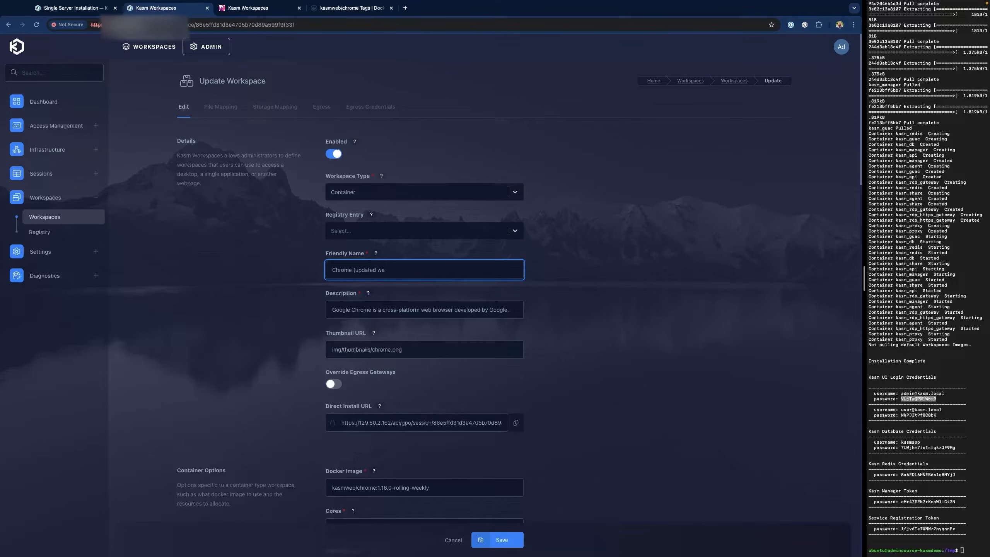
key("BackSpace")
key("BackSpace")
key("BackSpace")
left_click(506, 544)
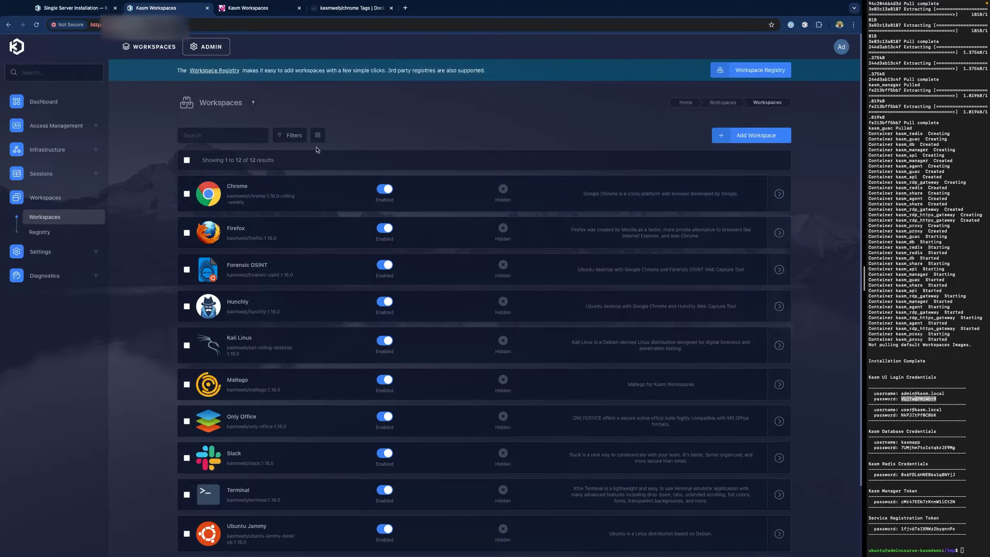
- Open the Accounting group from Access Management > Groups and view its empty Settings tab
left_click(62, 127)
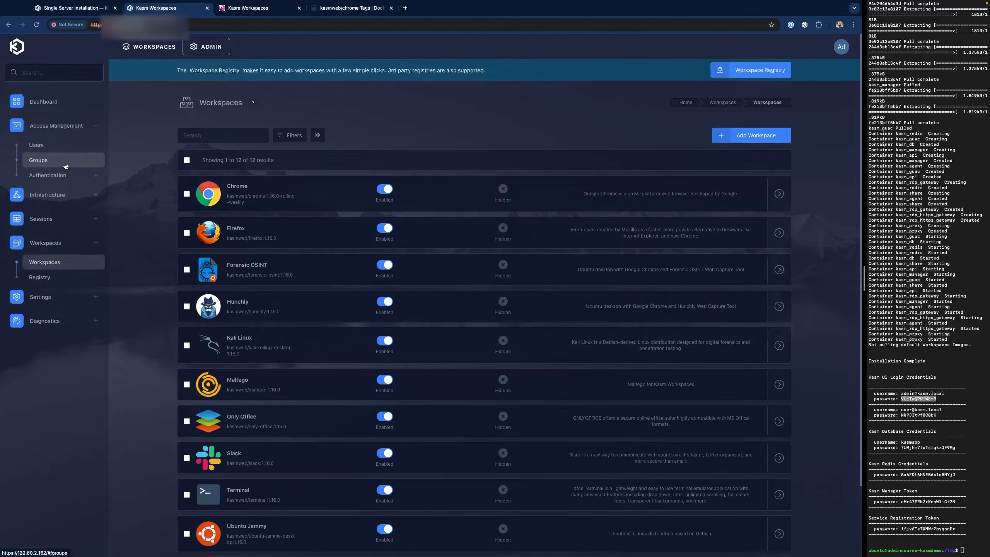
left_click(65, 166)
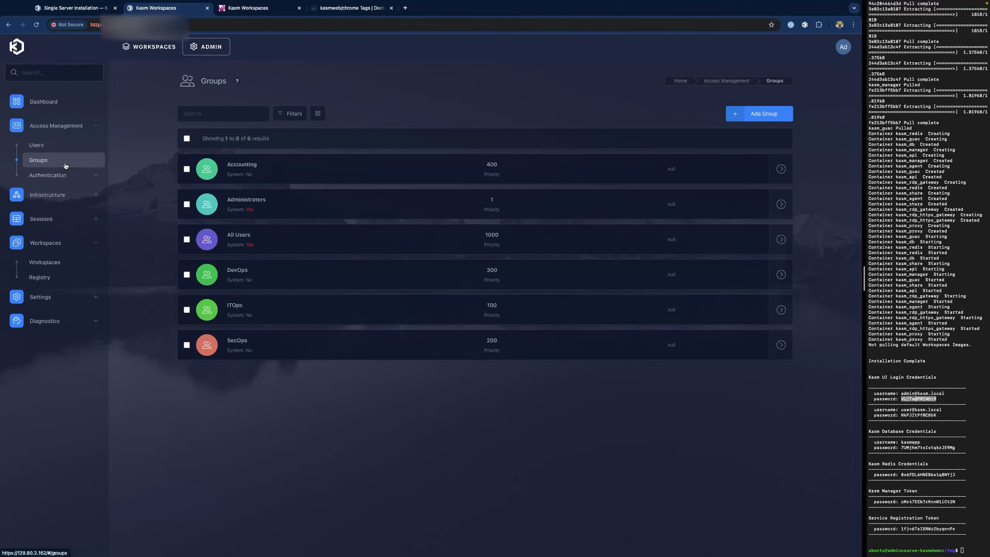
left_click(186, 169)
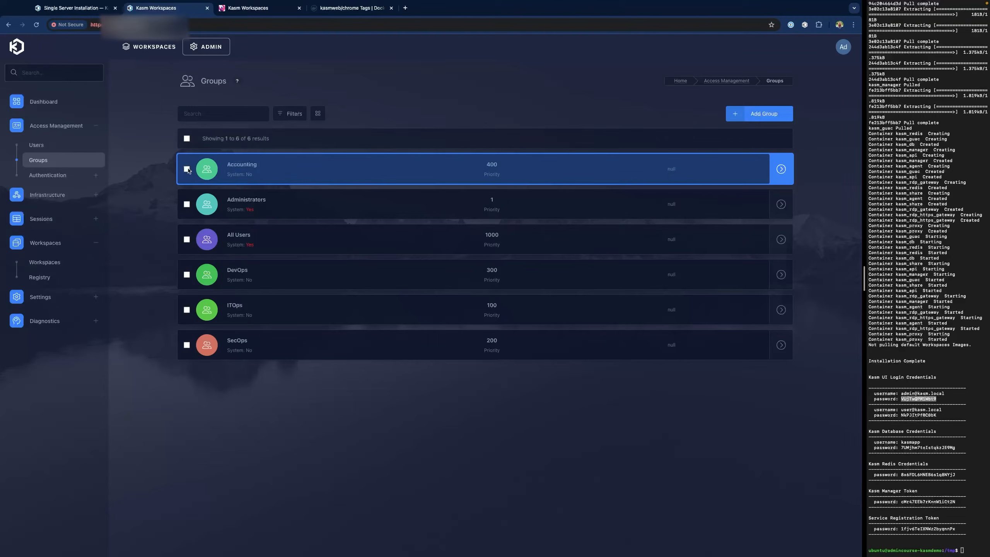
left_click(260, 139)
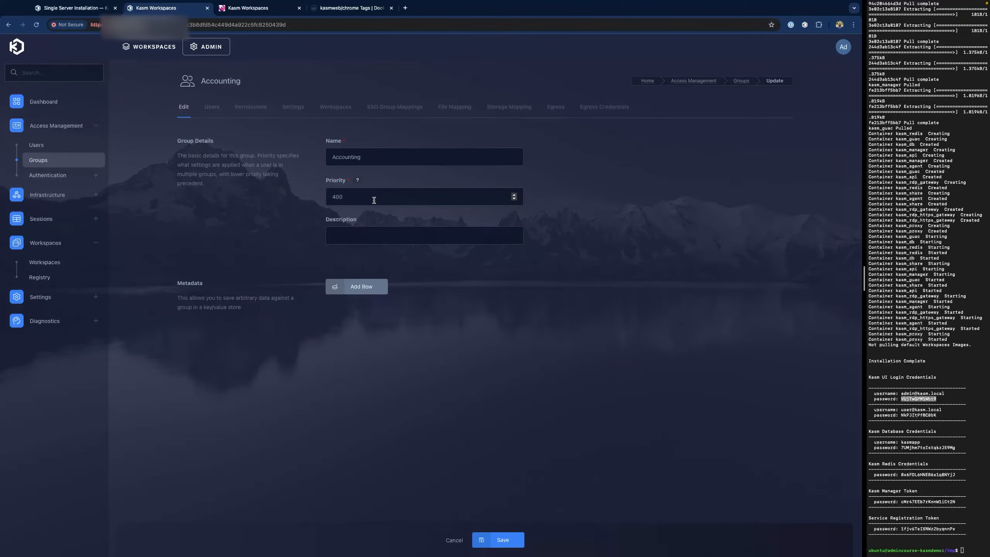
left_click(297, 108)
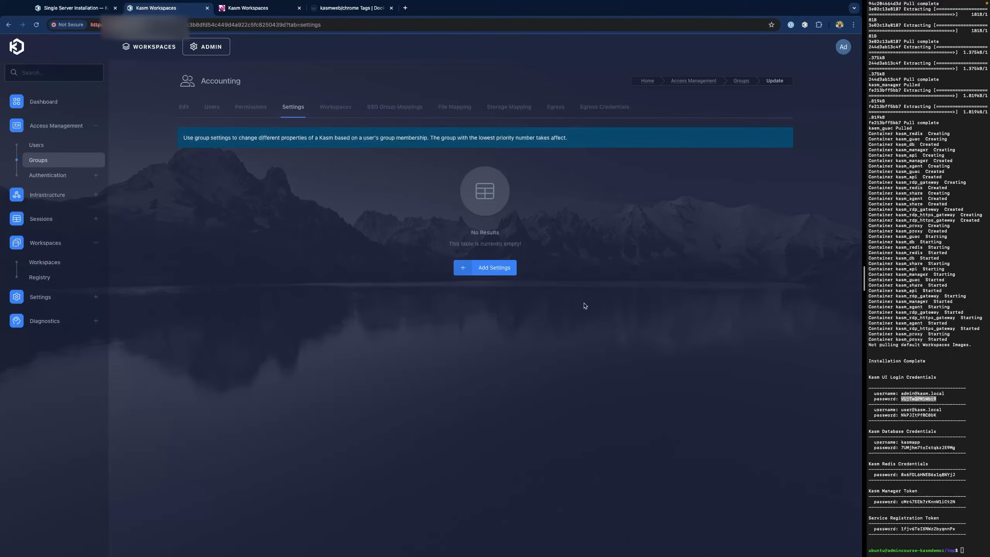
- Add the require_2fa setting with value True to the Accounting group
left_click(492, 268)
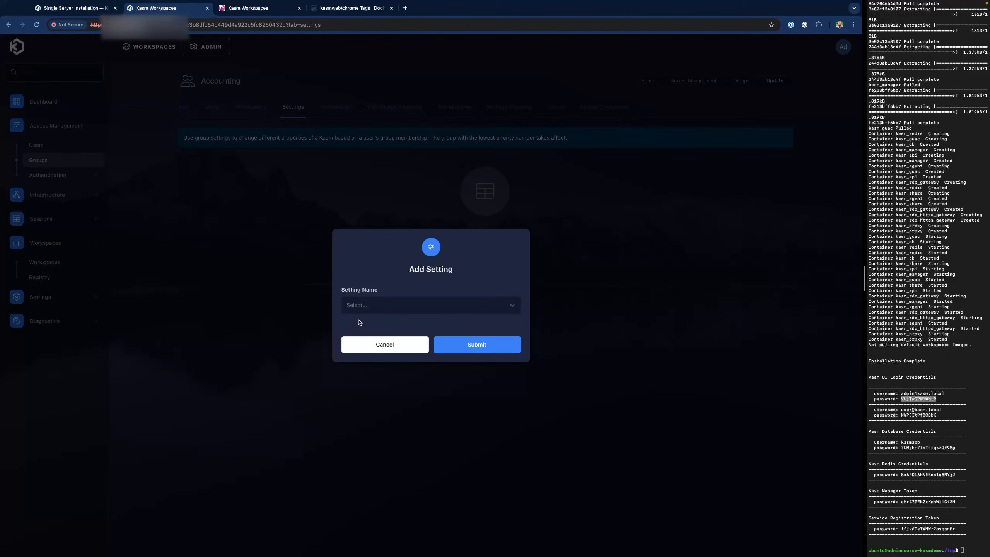
left_click(364, 307)
type("sfa")
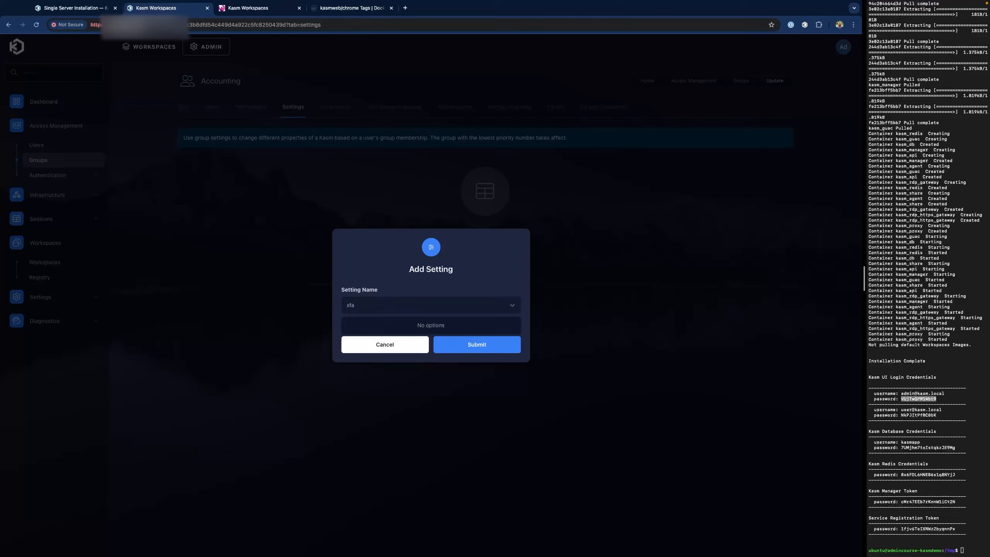
key("BackSpace")
key("BackSpace")
key("BackSpace")
type("2fa")
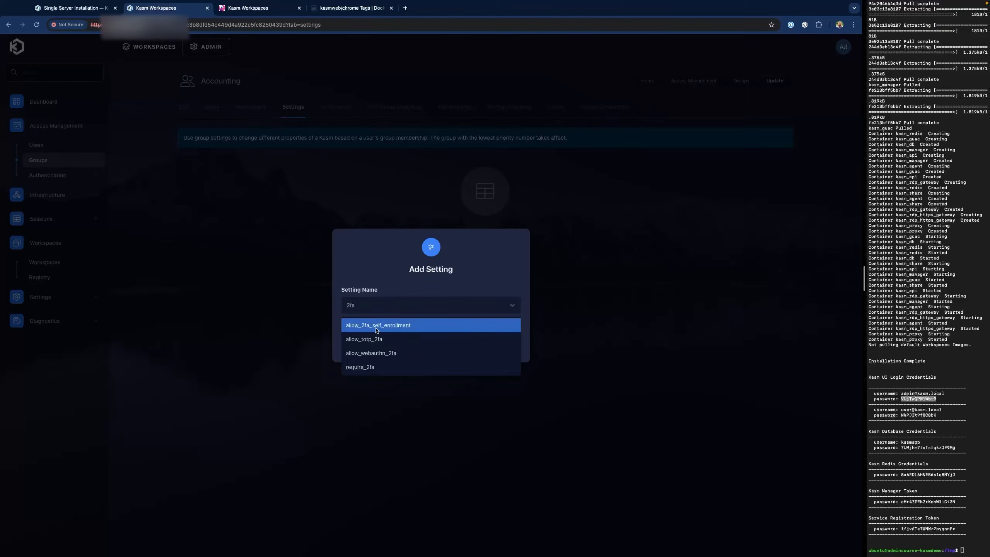
left_click(385, 369)
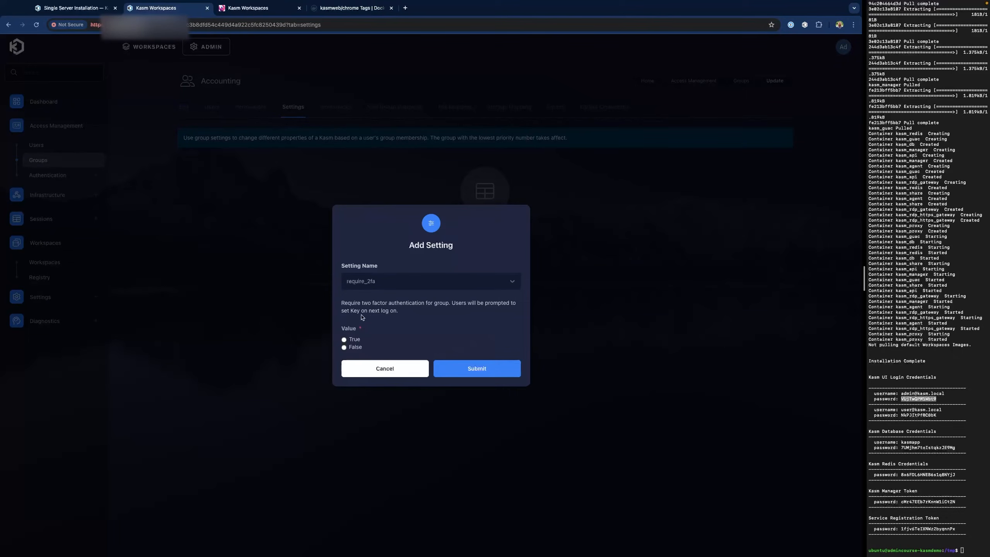
left_click(354, 339)
left_click(483, 368)
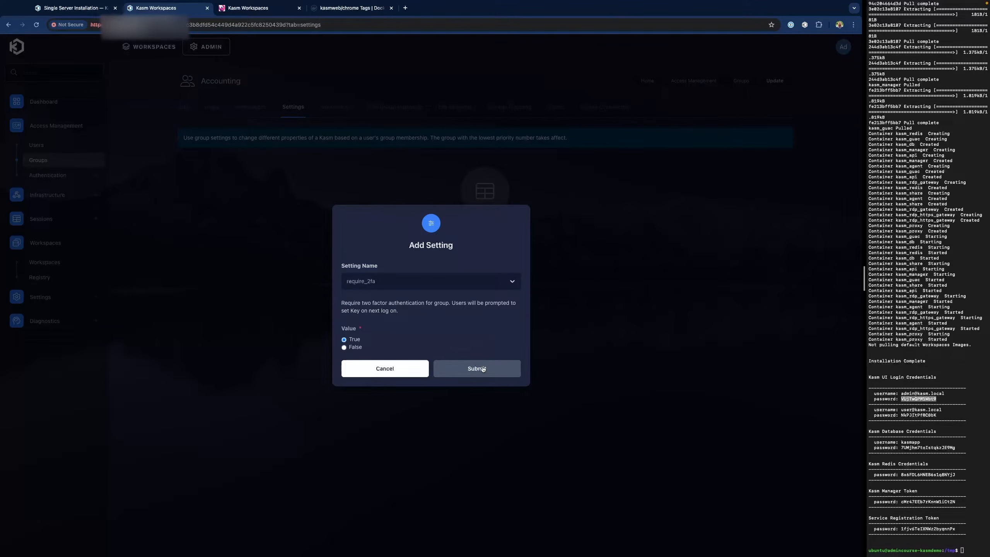
left_click(483, 369)
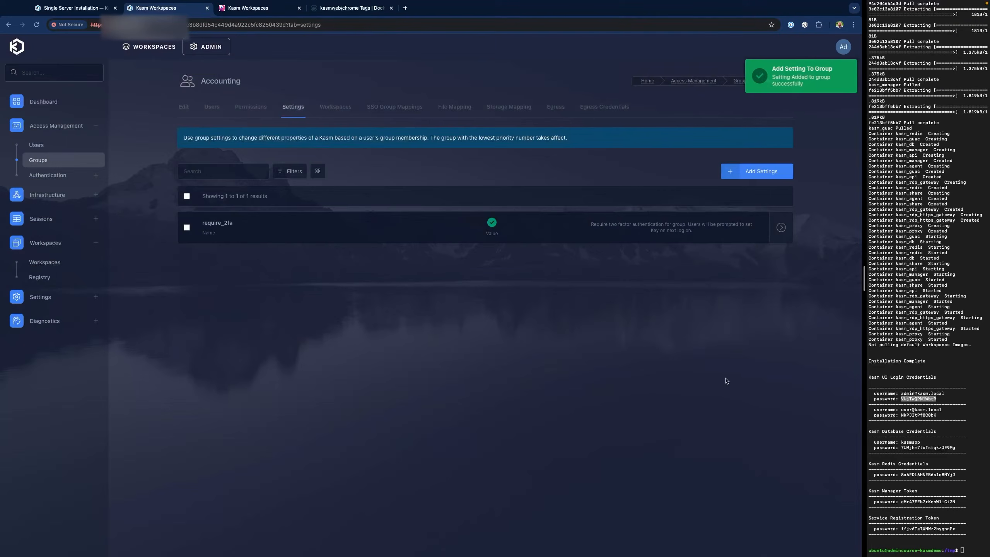
left_click(210, 108)
- Add the accounting user to the Accounting group, then begin signing out of the admin account
left_click(491, 241)
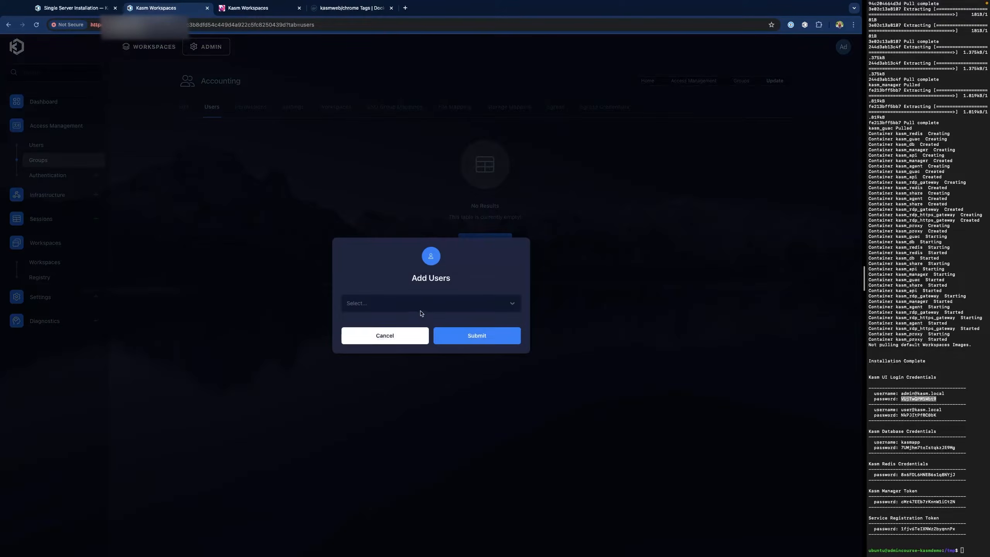
left_click(413, 299)
left_click(401, 324)
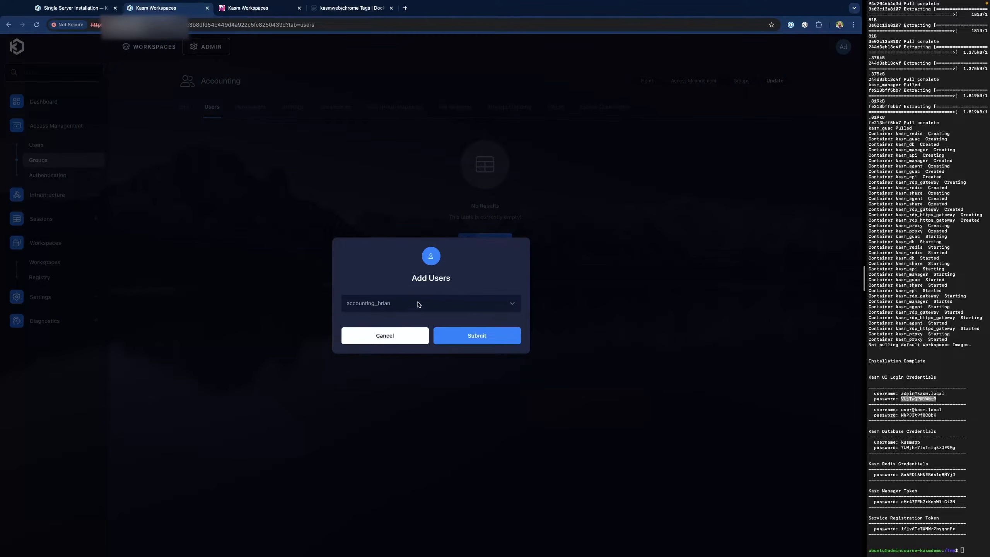
left_click(477, 336)
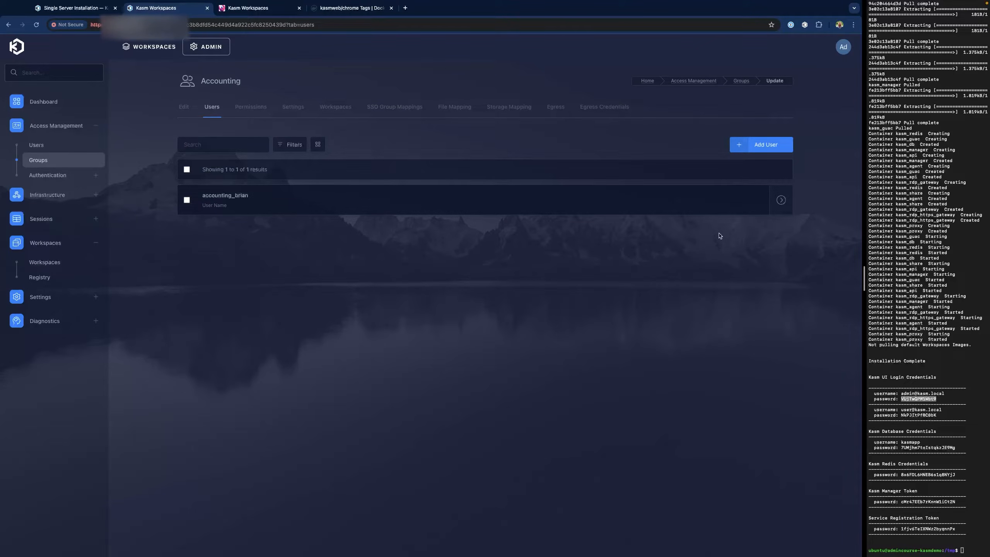
left_click(843, 49)
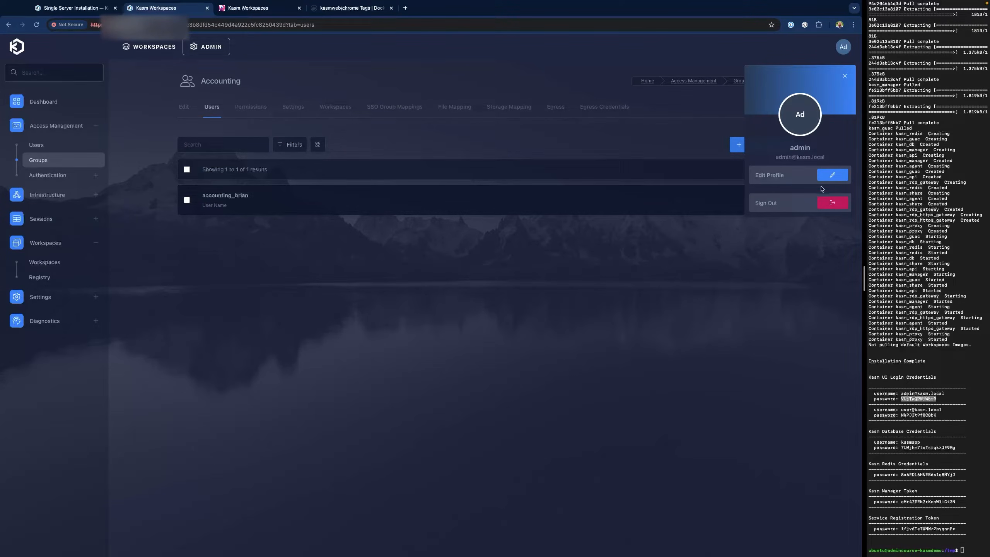
left_click(833, 204)
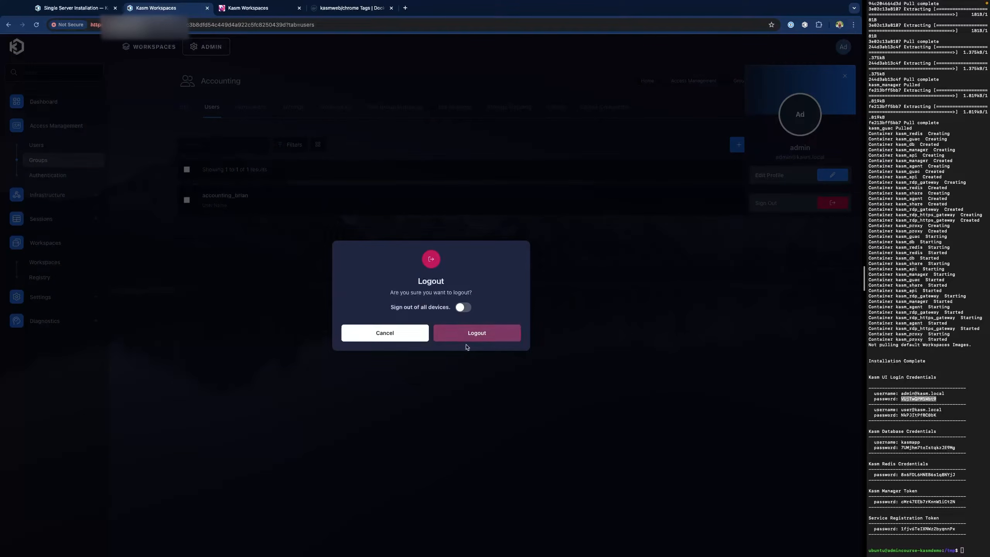
- Confirm the admin logout and log in as the accounting user with autofilled credentials
left_click(506, 336)
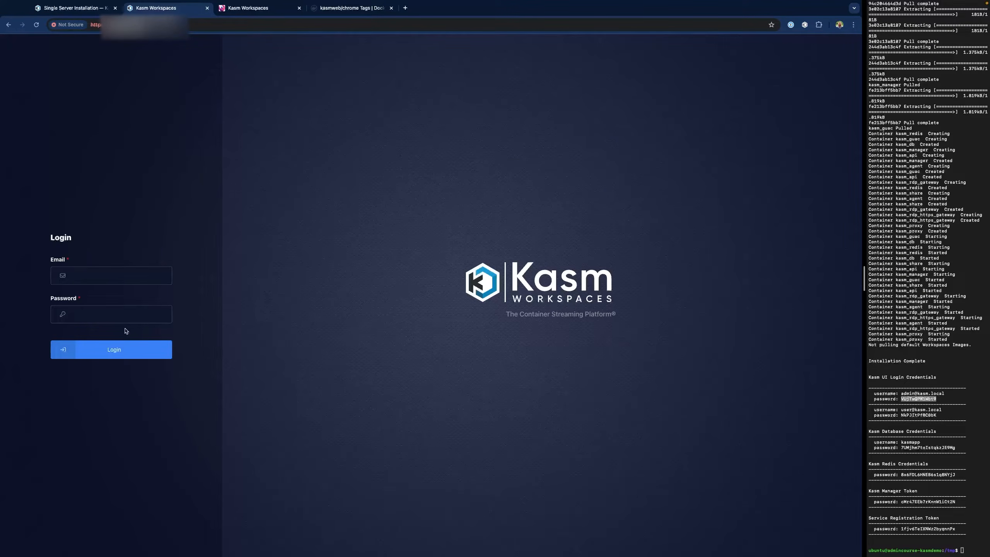
left_click(106, 275)
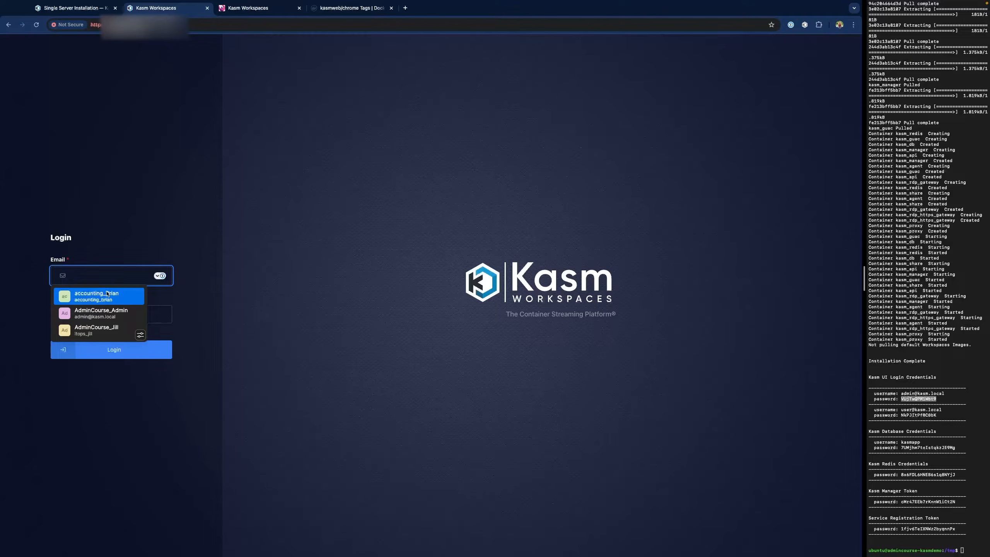
left_click(108, 293)
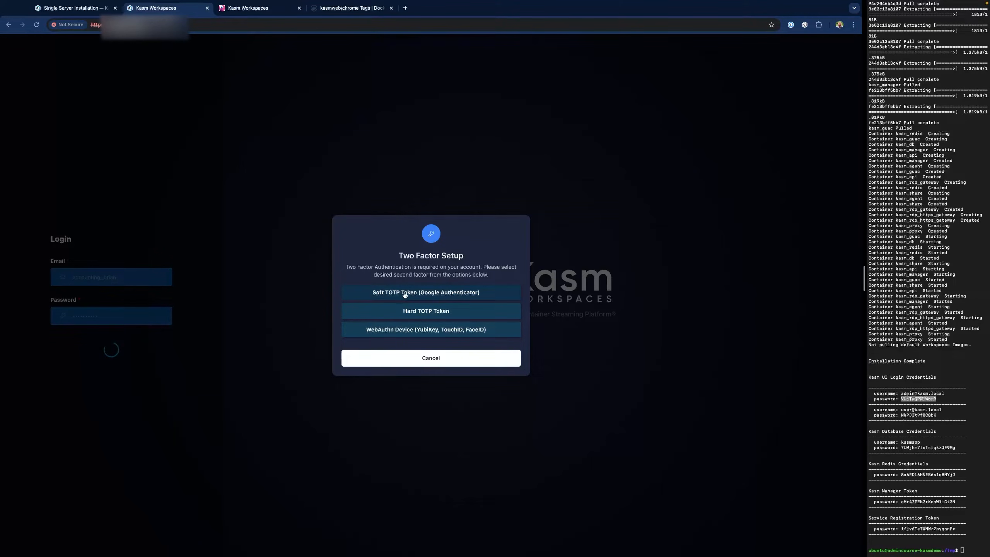
- Choose Soft TOTP Token and store its secret as one-time codes on the saved accounting login
left_click(483, 294)
left_click(791, 25)
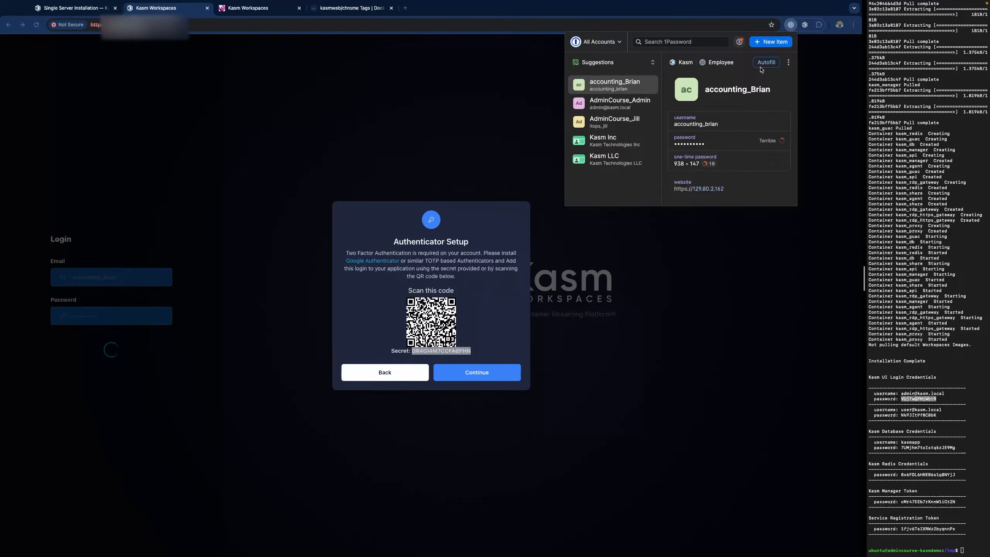
left_click(789, 62)
left_click(768, 81)
left_click(667, 273)
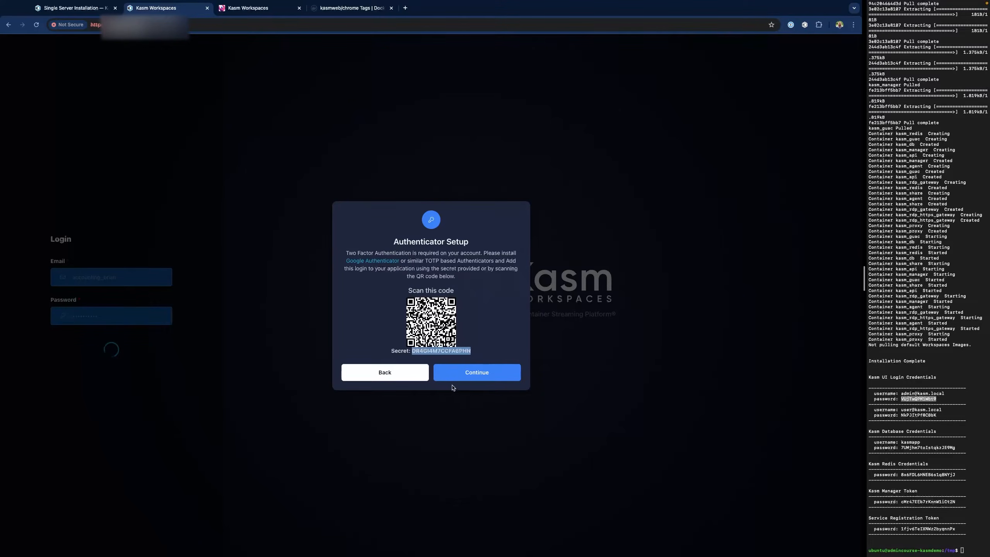
- Paste the generated verification code and submit it to finish two-factor sign-in
left_click(474, 373)
left_click(400, 313)
key("ctrl+v")
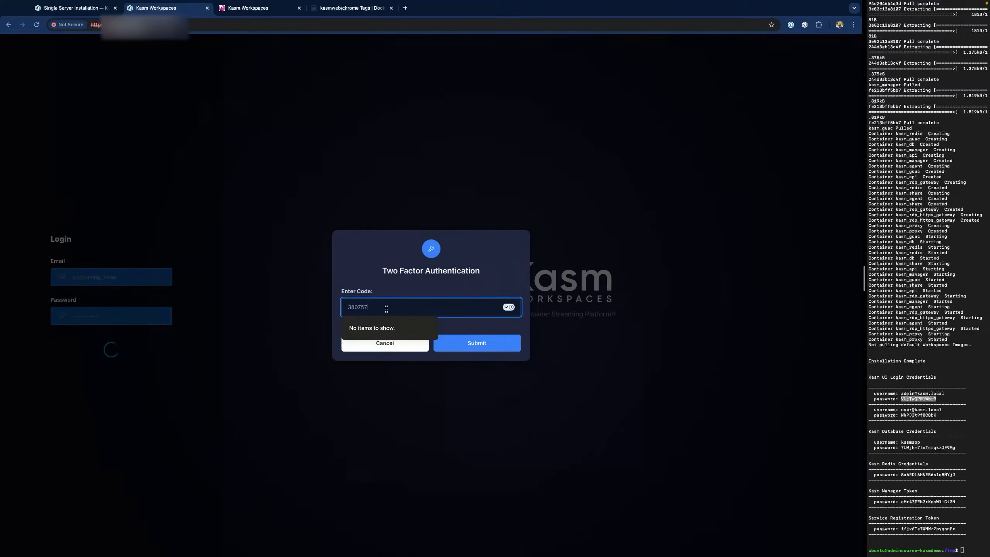
left_click(487, 349)
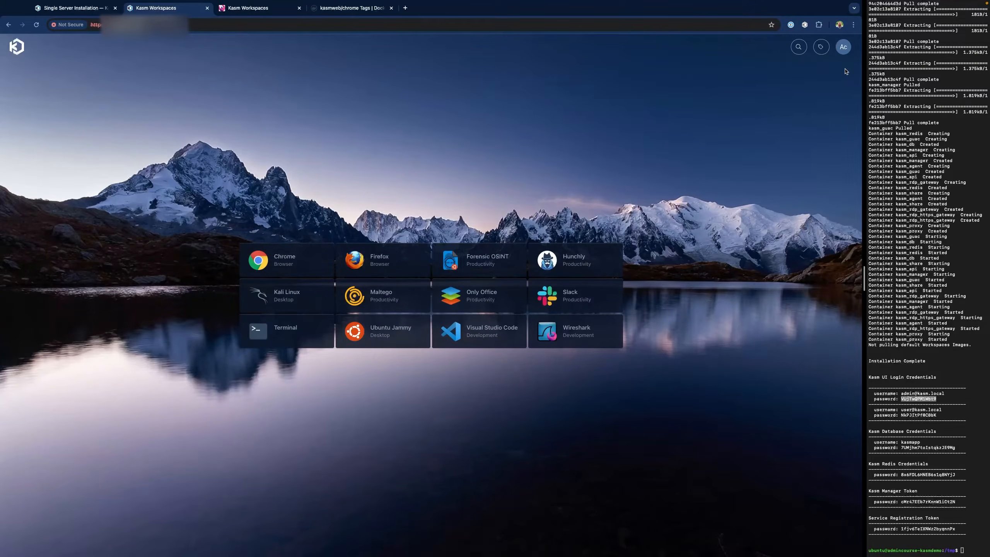
- Launch an Ubuntu Jammy desktop session from the workspace dashboard
left_click(844, 53)
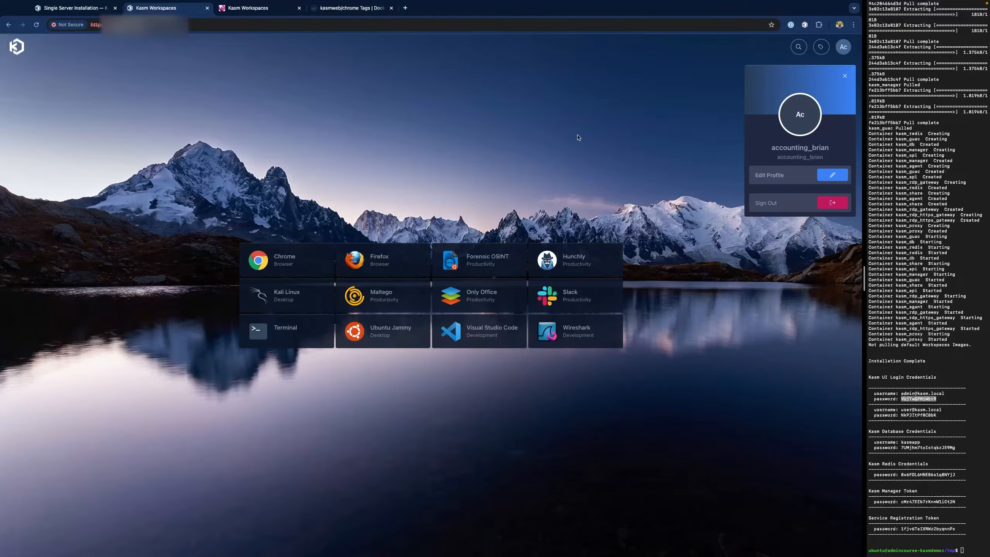
left_click(394, 331)
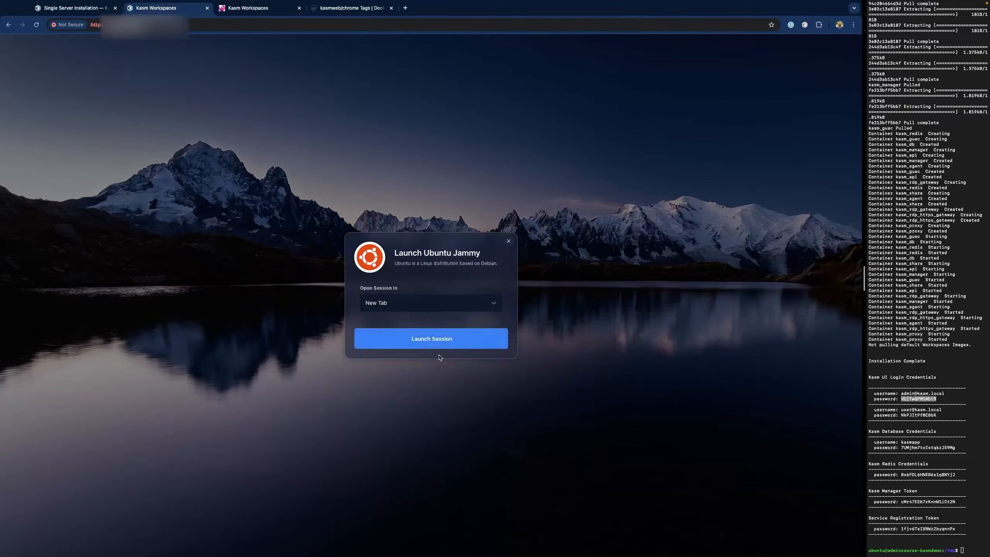
left_click(432, 343)
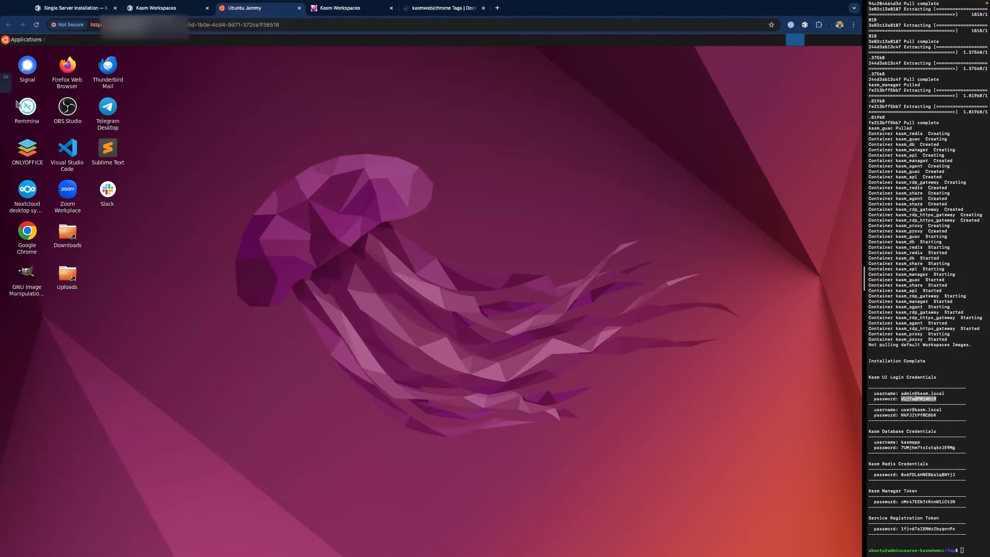
- Delete the Ubuntu Jammy session from its Control Panel and confirm
left_click(6, 92)
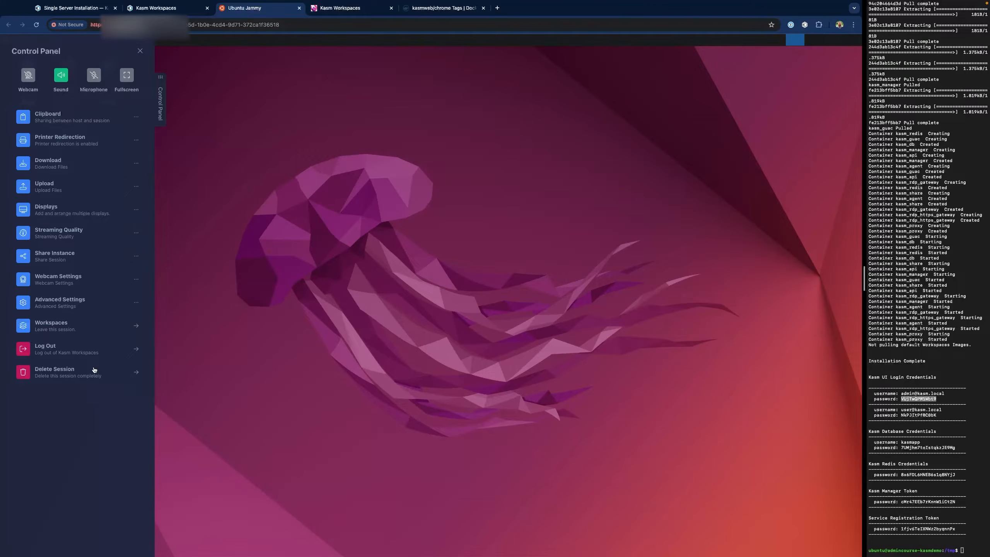
left_click(72, 378)
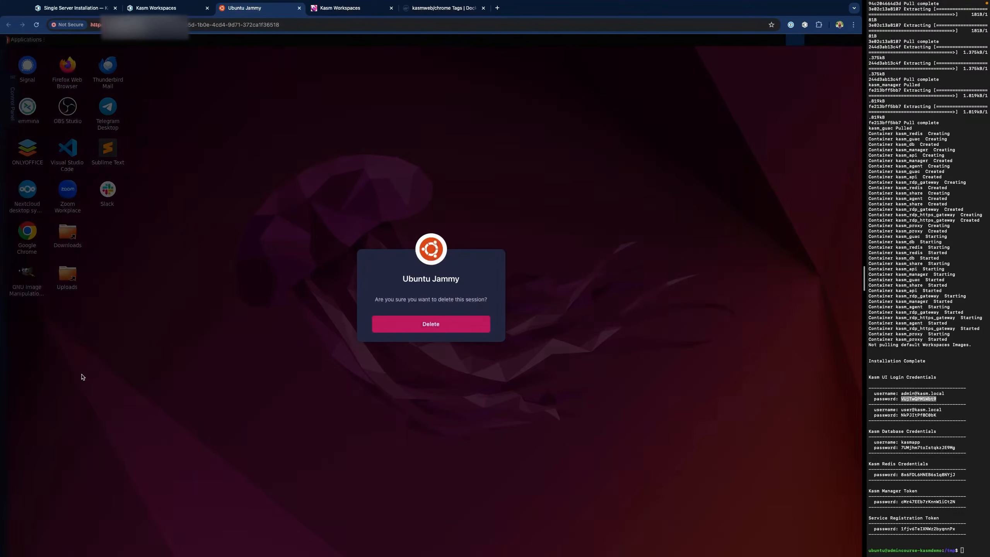
left_click(411, 323)
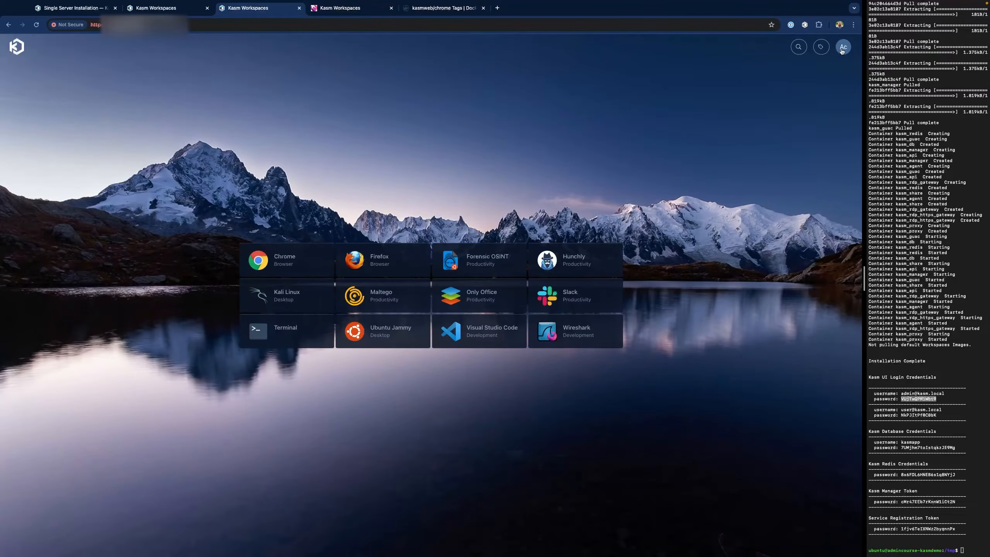
- Sign out of the accounting user and log back in with the saved admin account
left_click(843, 49)
left_click(835, 203)
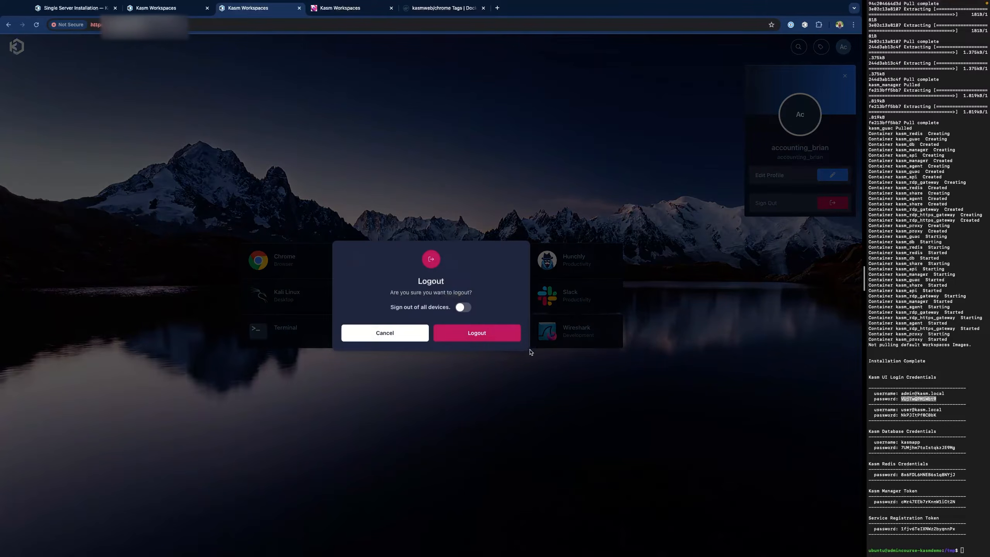
left_click(473, 338)
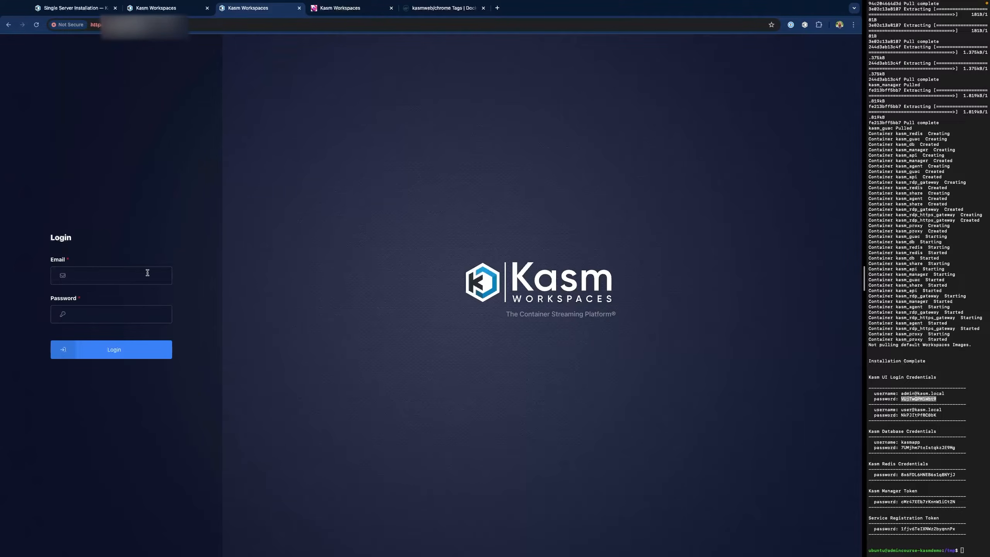
left_click(96, 274)
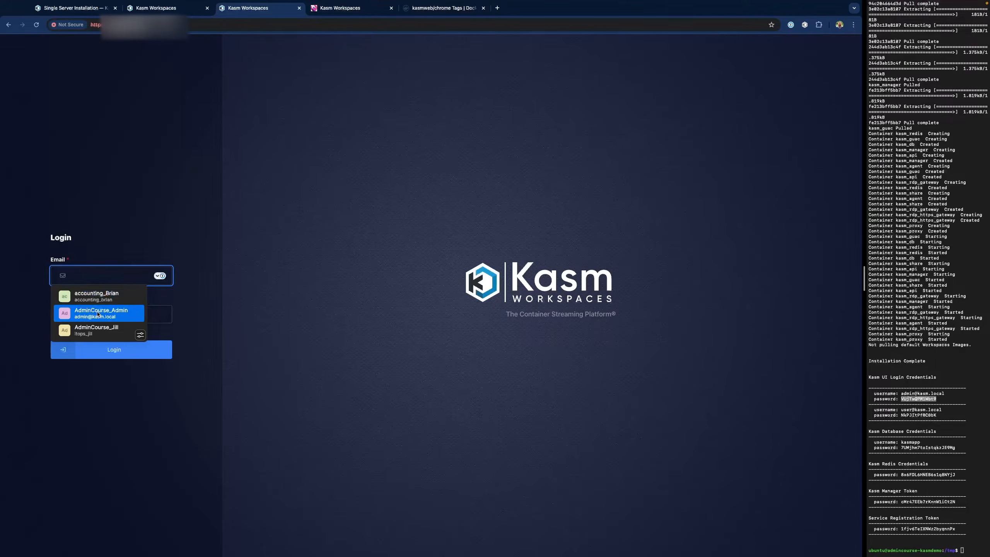
left_click(99, 313)
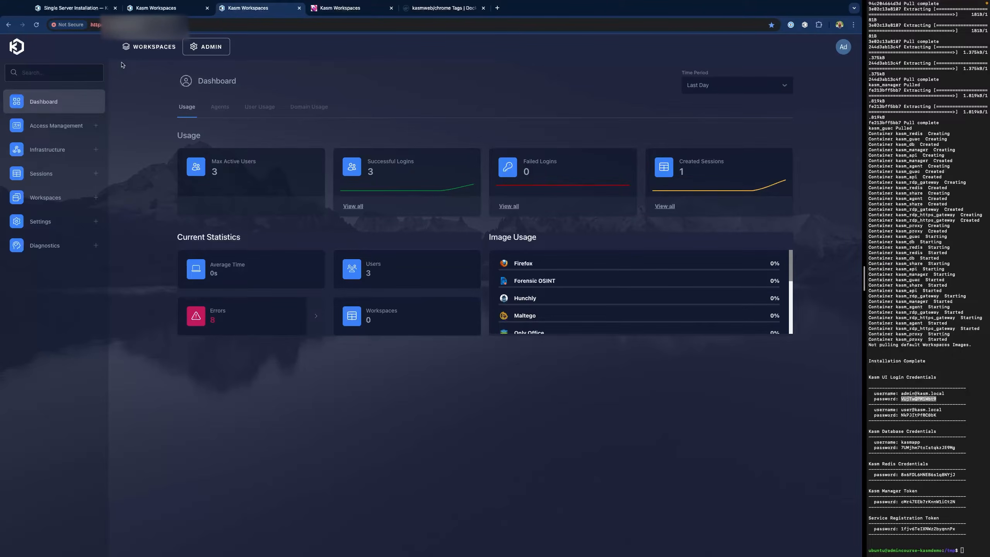
- Open the Accounting group under Access Management > Groups and view its Settings tab
left_click(60, 127)
left_click(38, 159)
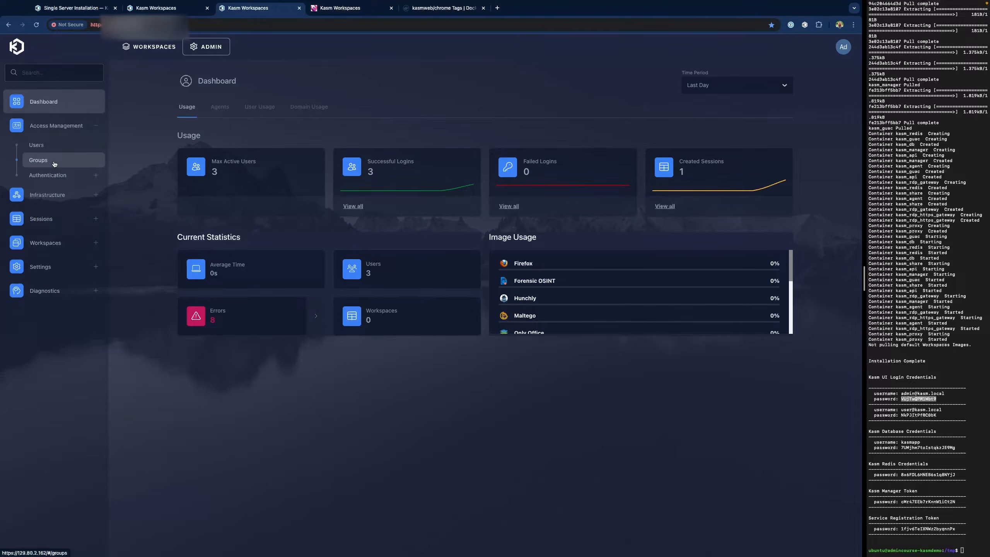
left_click(301, 174)
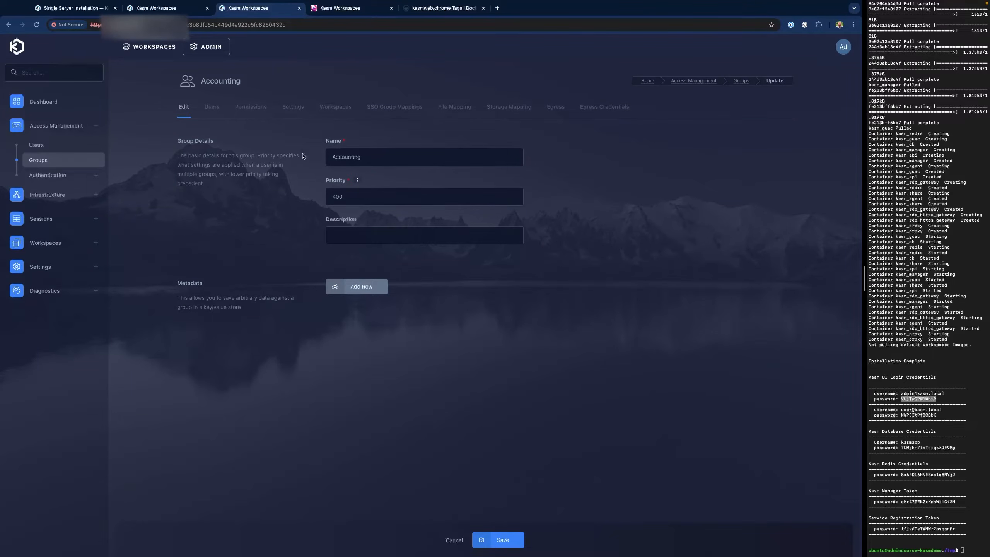
left_click(292, 107)
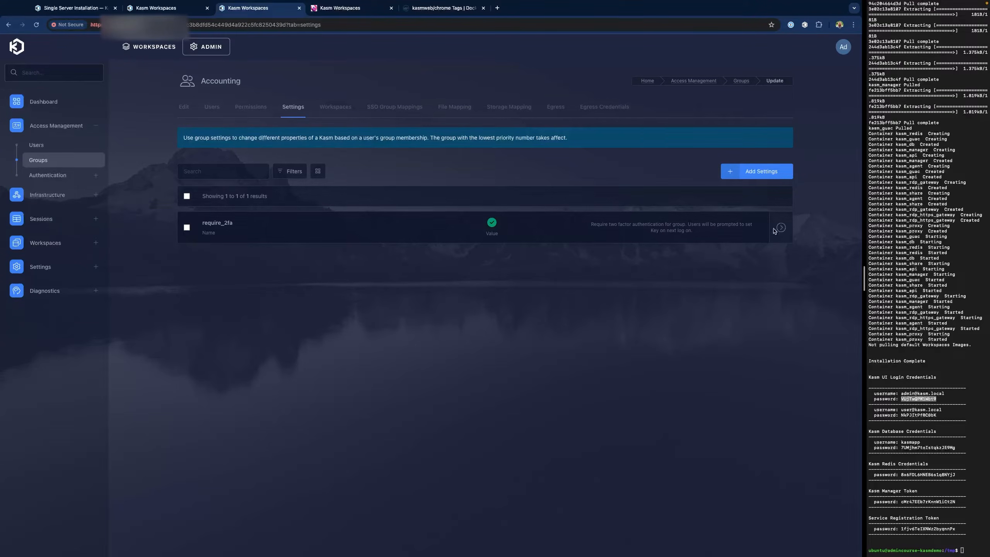
- Add the allow_kasm_clipboard_down setting to the Accounting group with value False
left_click(756, 174)
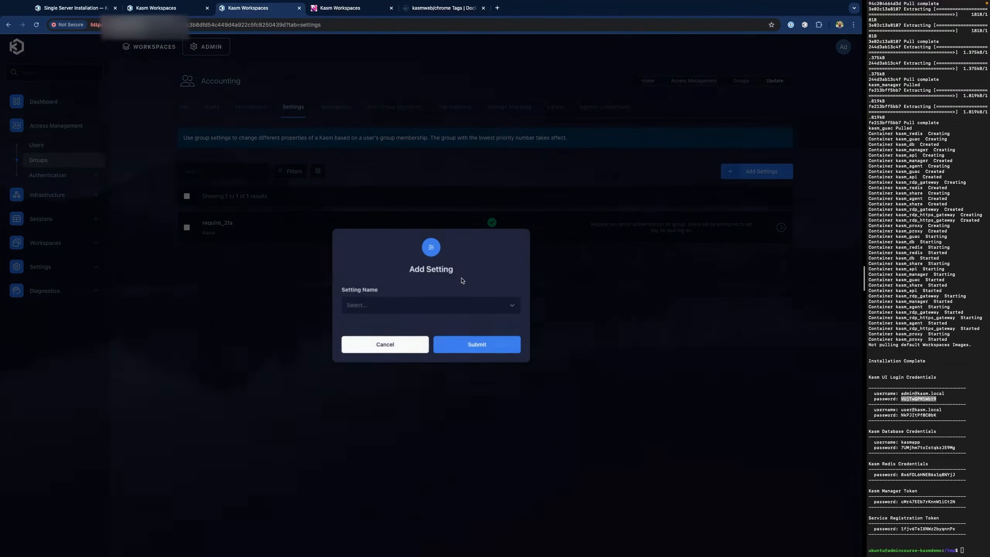
left_click(388, 308)
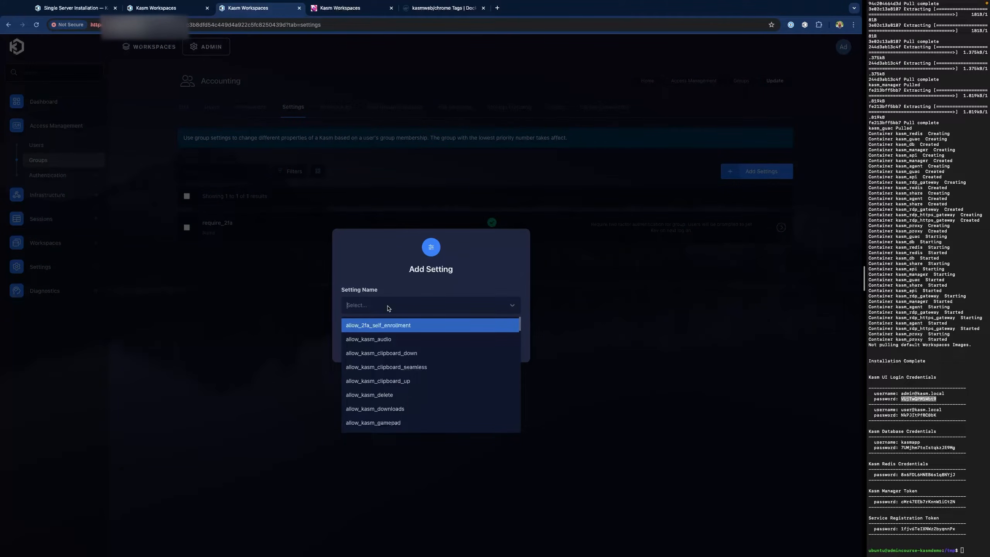
type("clip")
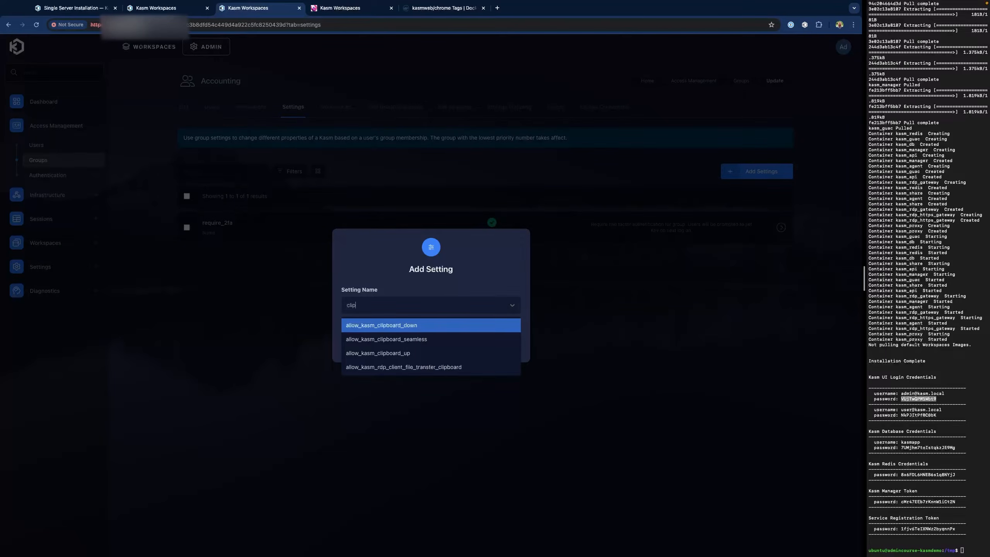
left_click(393, 326)
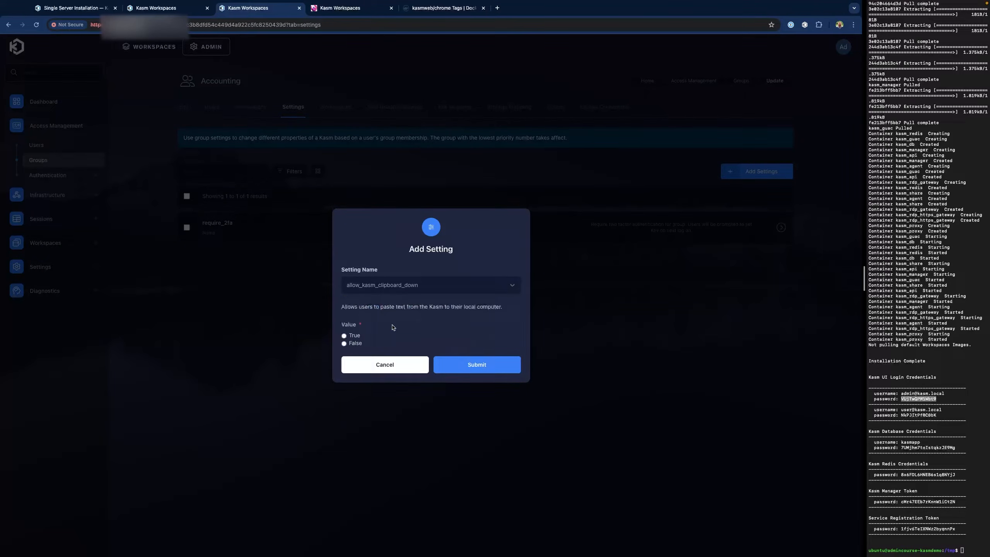
left_click(352, 343)
left_click(476, 365)
- Add the allow_kasm_downloads setting to the group with value False
left_click(761, 172)
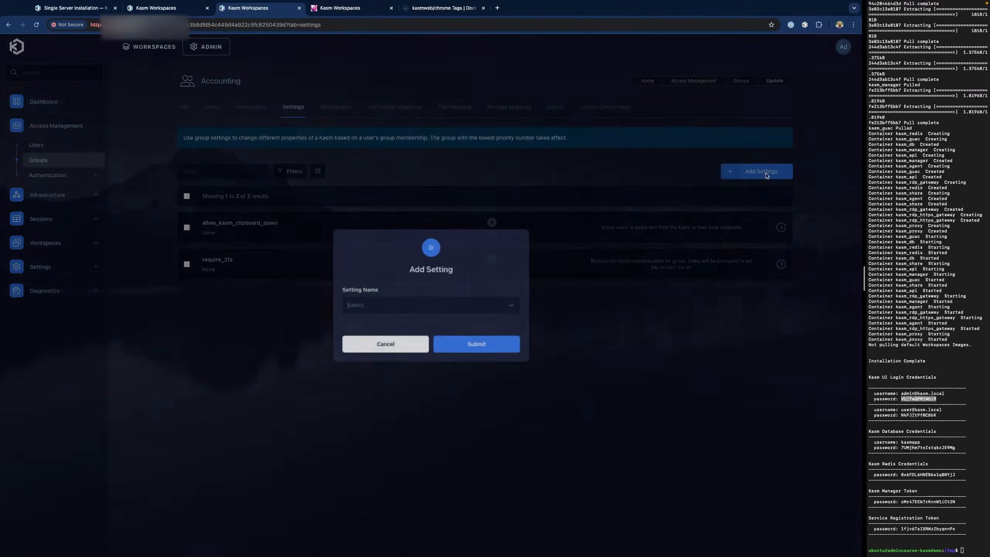
left_click(421, 308)
type("down")
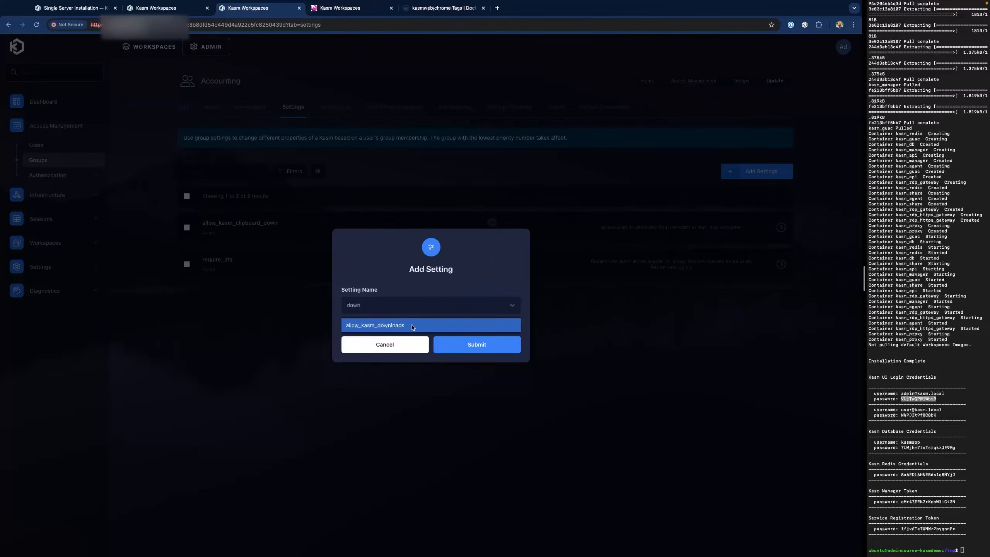
left_click(413, 326)
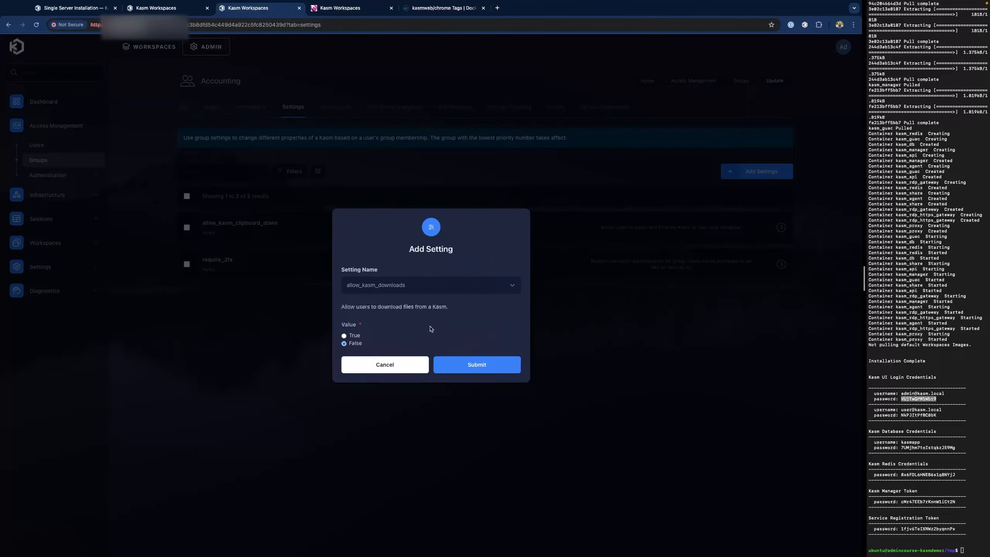
left_click(344, 343)
left_click(504, 369)
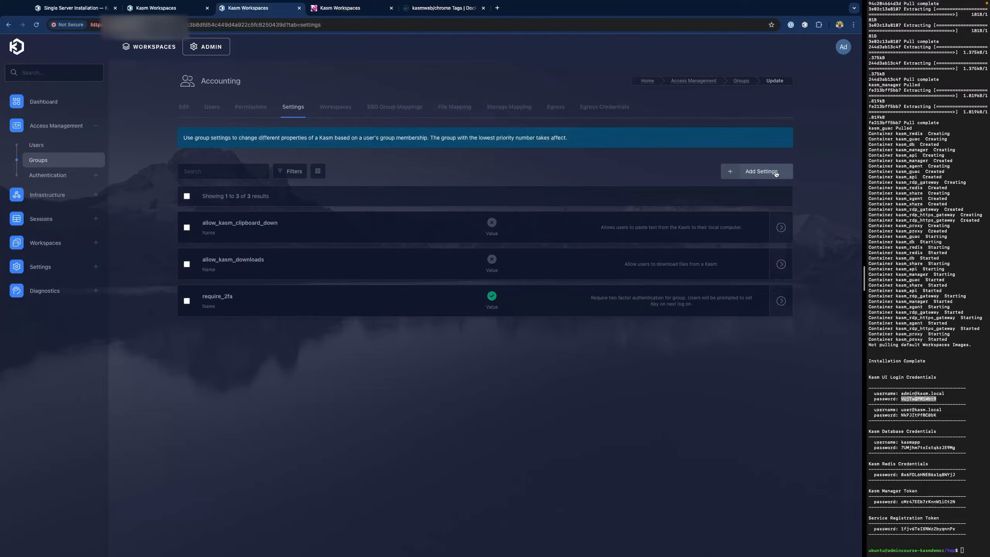
- Add the allow_kasm_clipboard_seamless setting to the group with value False
left_click(776, 174)
left_click(463, 308)
left_click(430, 328)
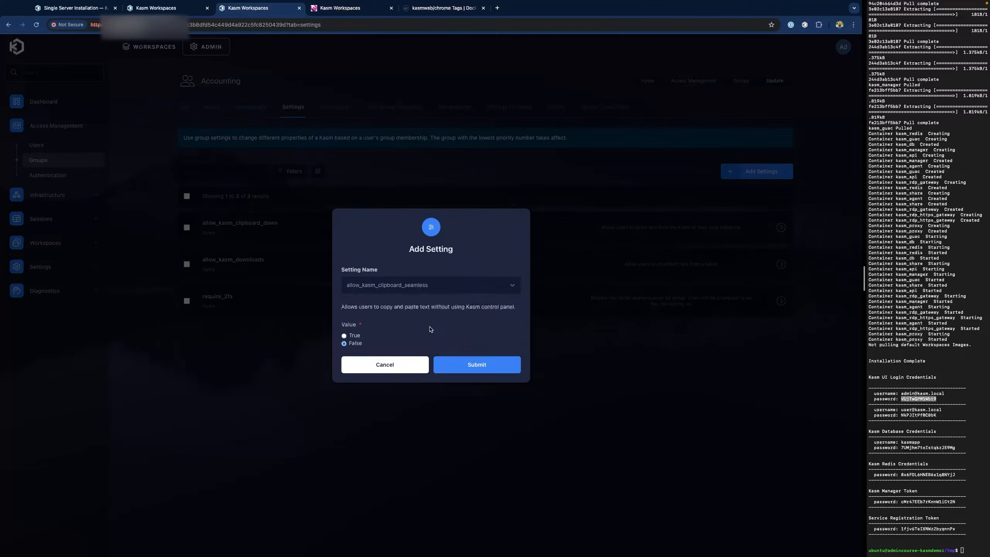
left_click(487, 369)
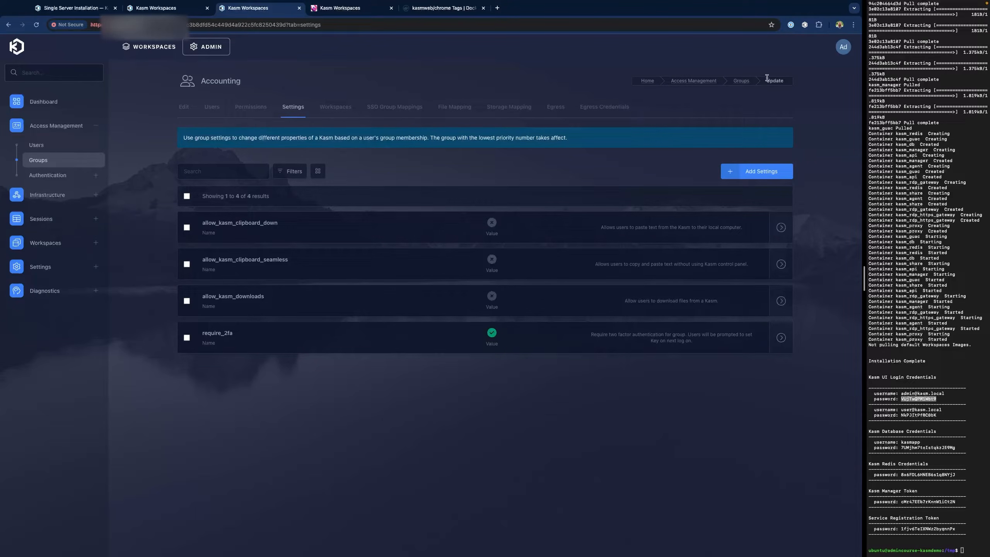
- Sign out of the admin, log in as the accounting user, and launch a Chrome session
left_click(844, 50)
left_click(839, 204)
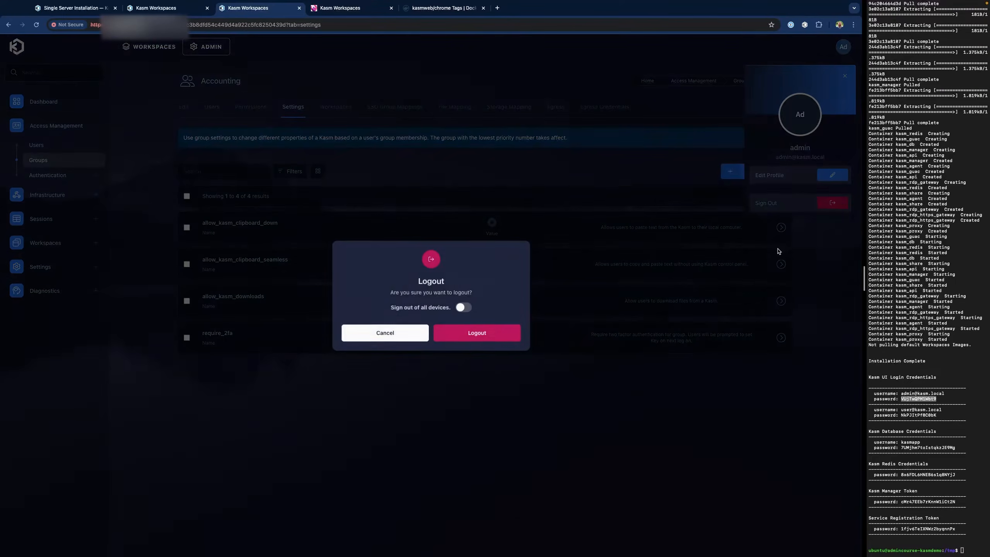
left_click(493, 333)
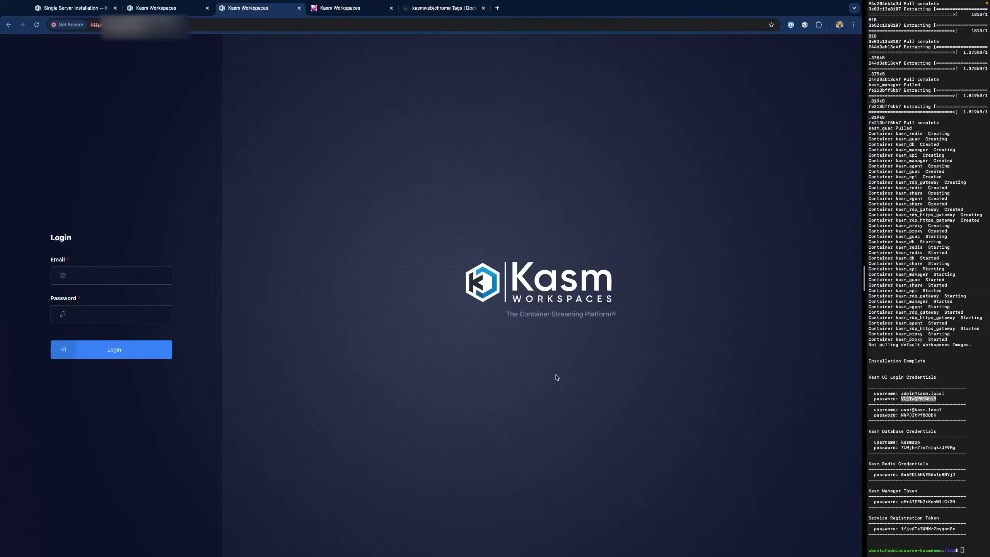
left_click(99, 274)
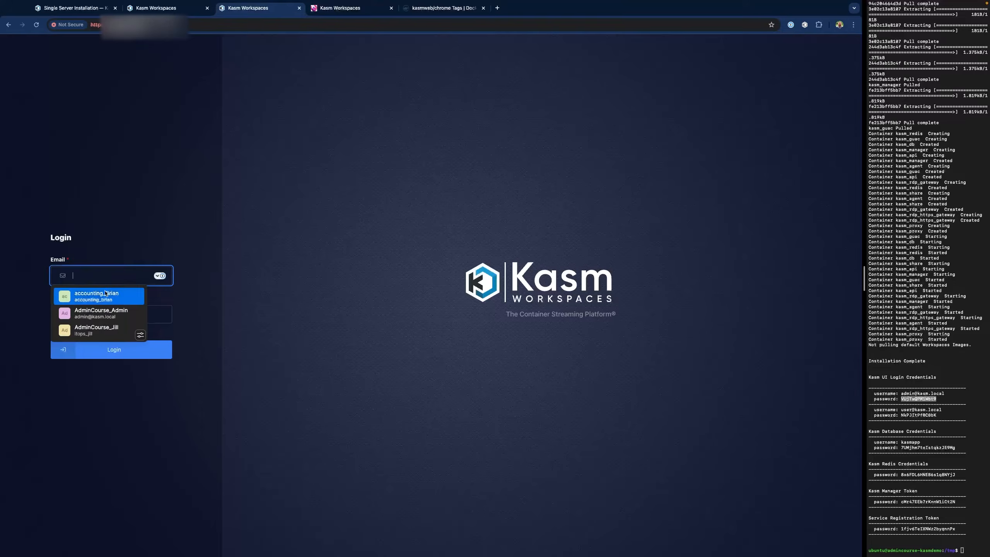
left_click(100, 293)
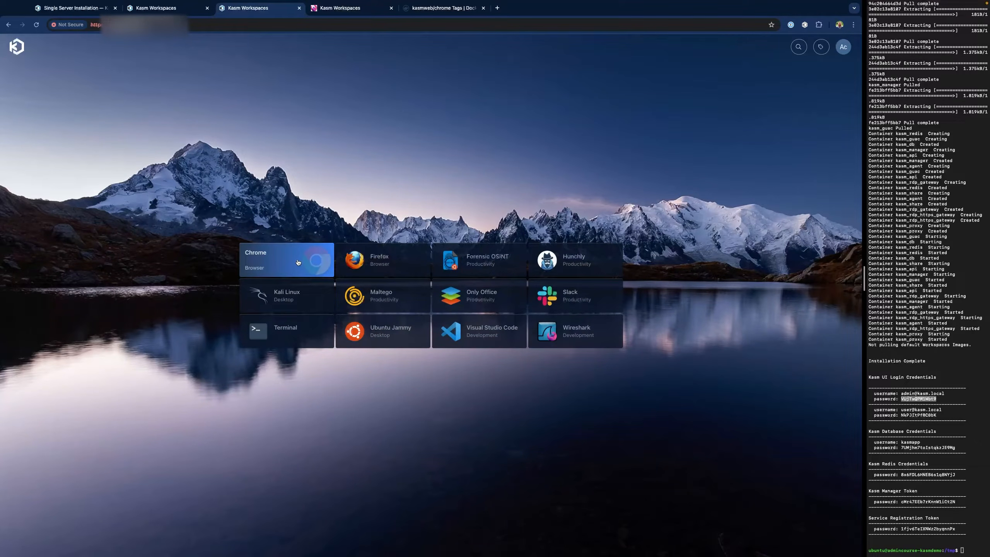
left_click(297, 261)
left_click(454, 338)
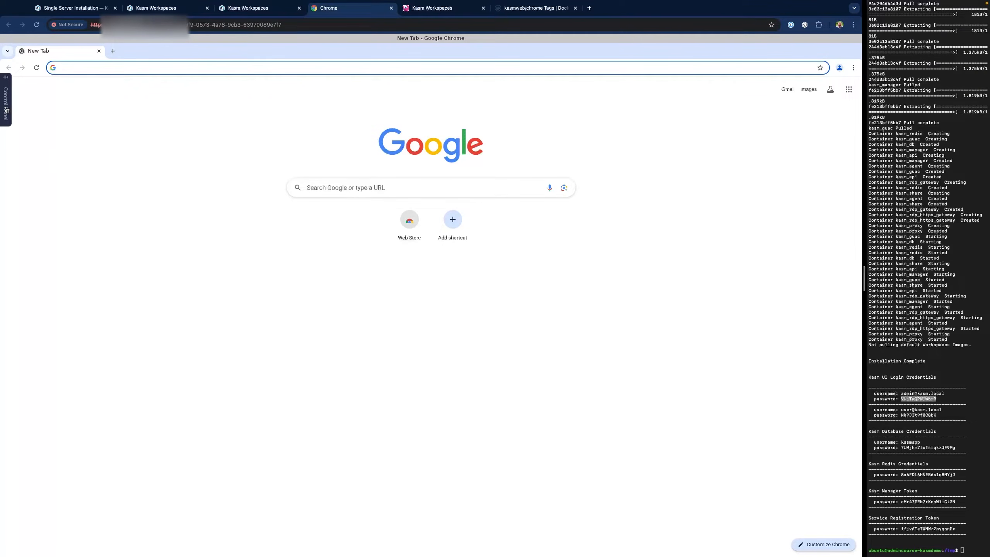
- Enter 'this is a test of clipboard' in the session Control Panel's clipboard box
left_click(6, 109)
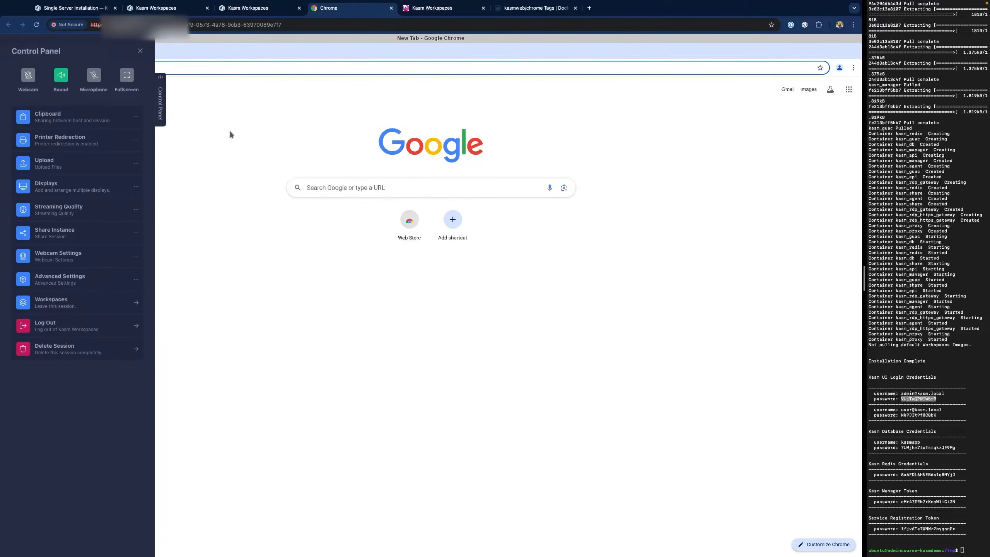
left_click(93, 120)
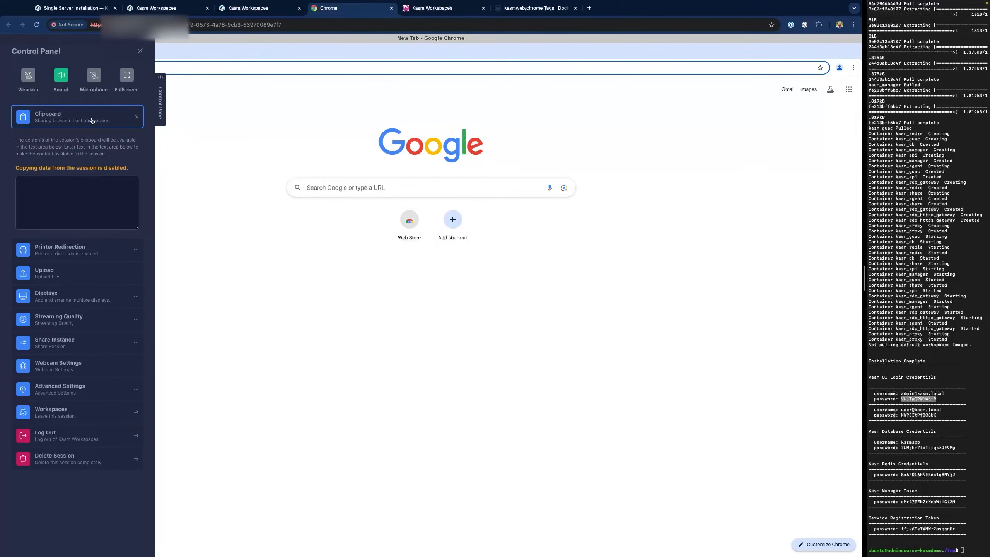
left_click(69, 203)
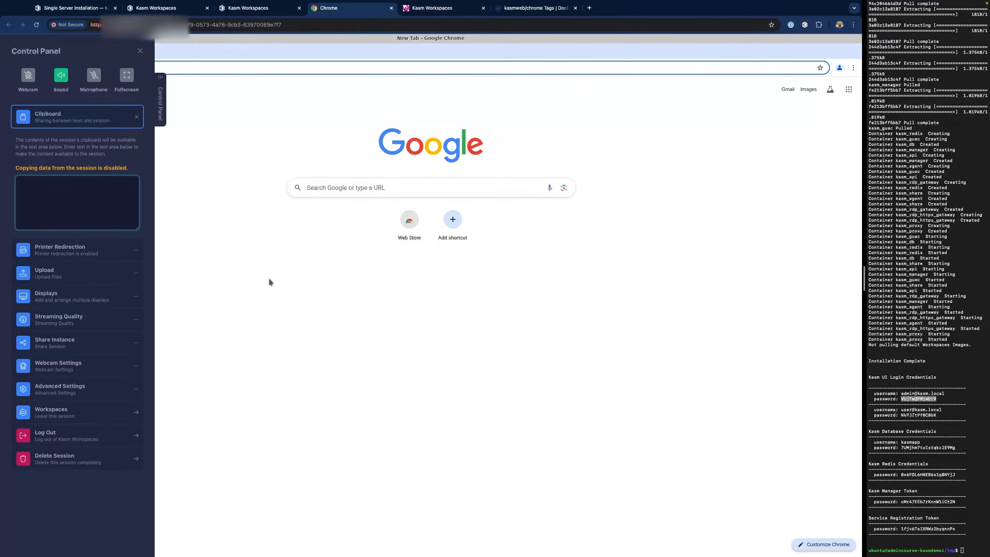
type("this is a test of clipboard")
- Paste the clipboard text into the session's Google search box
left_click(321, 191)
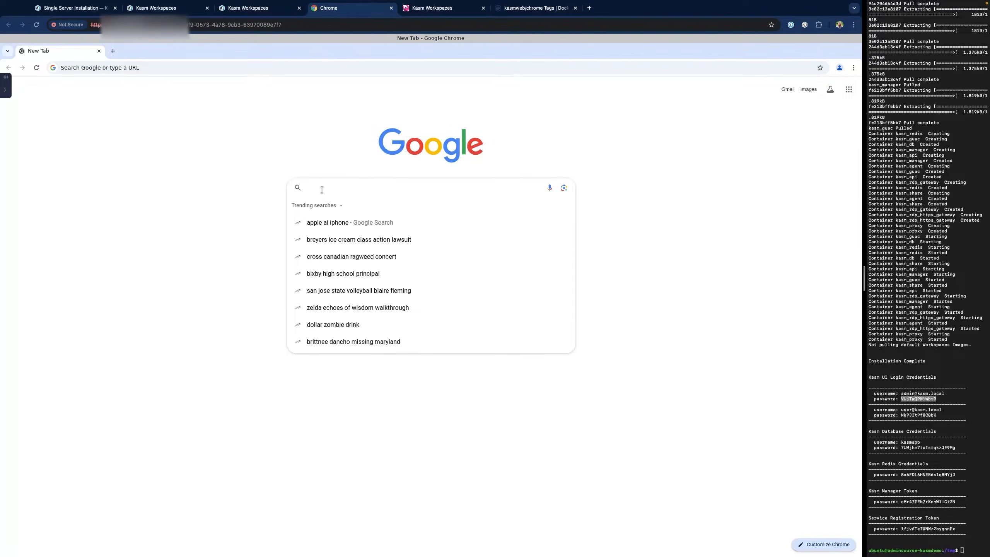
right_click(322, 189)
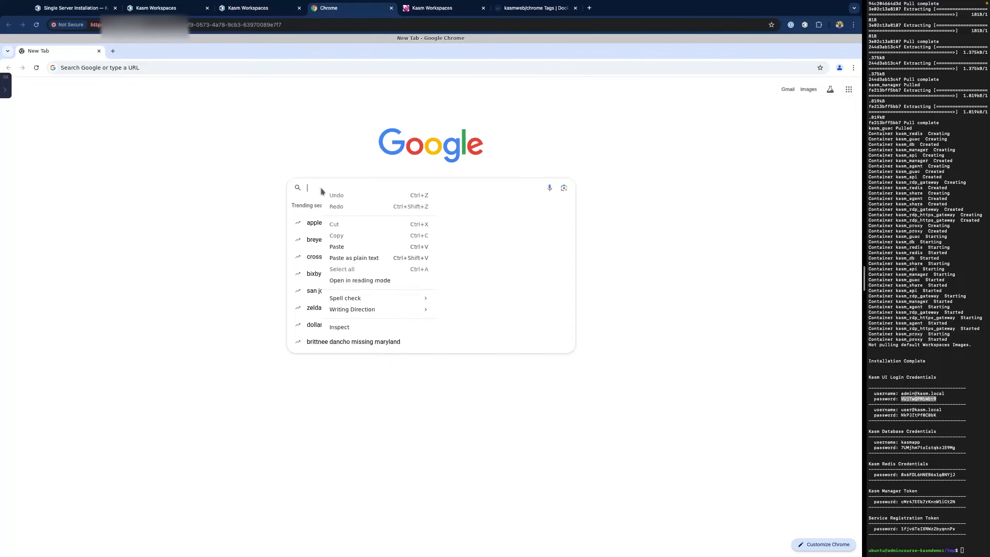
left_click(337, 247)
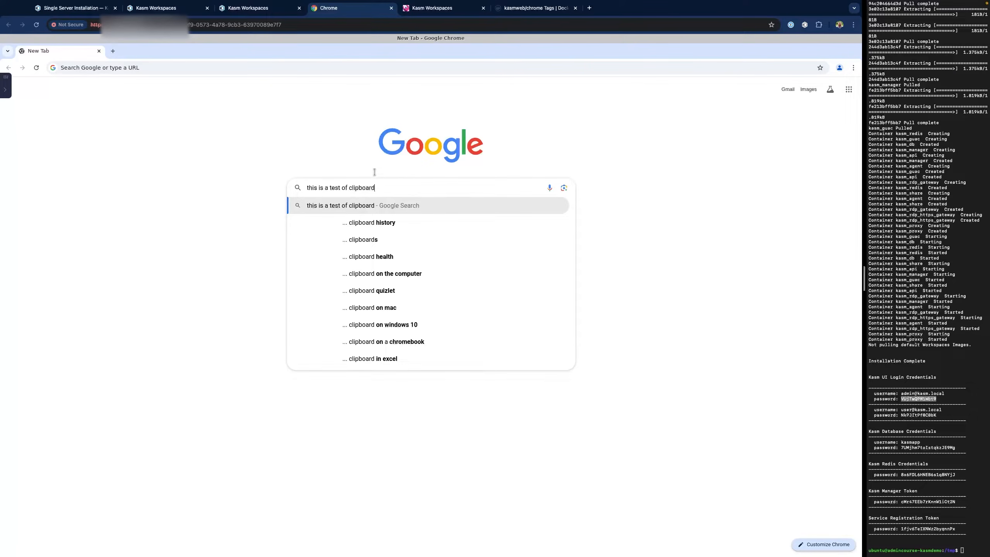
left_click(349, 148)
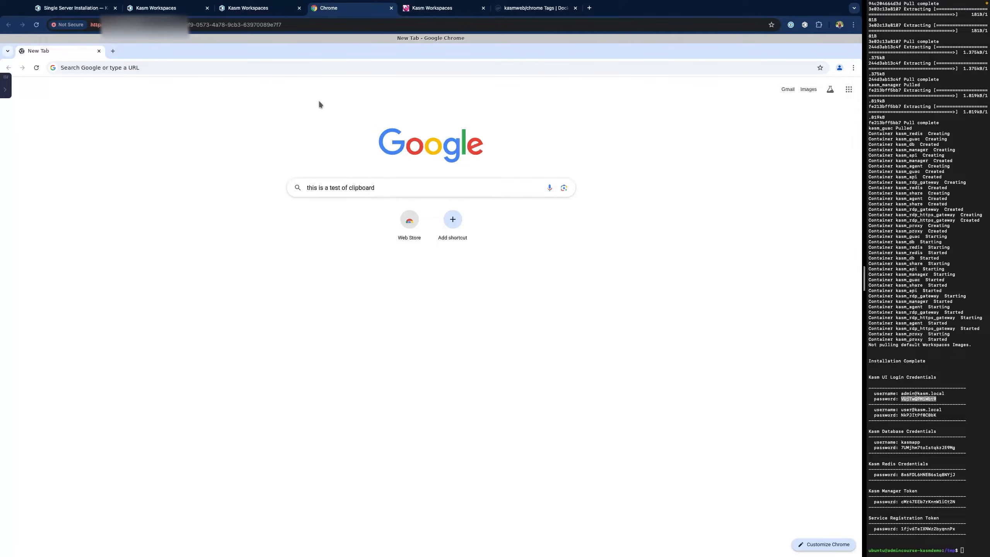
- Type 'test clipboard down' in the omnibox, copy 'down', and check the session clipboard
left_click(217, 68)
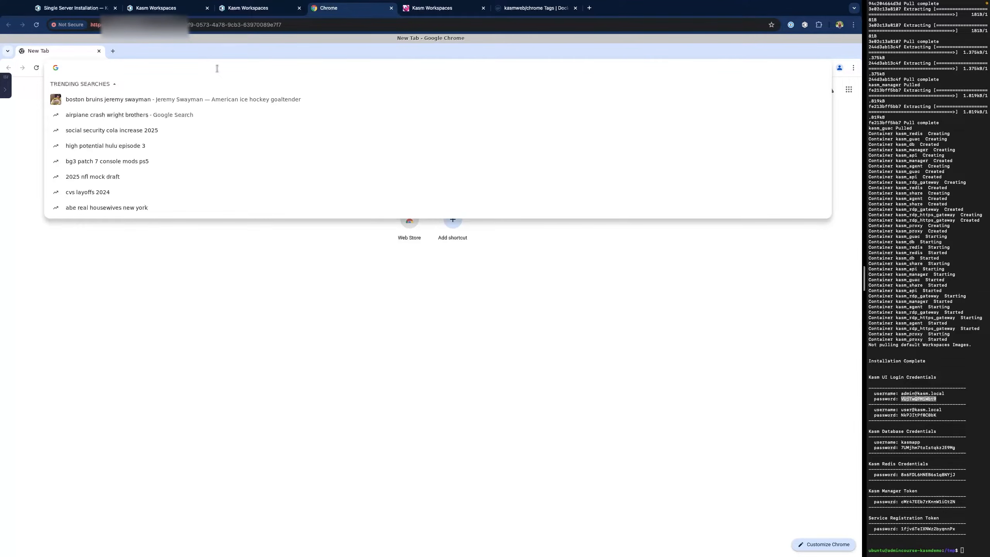
type("test")
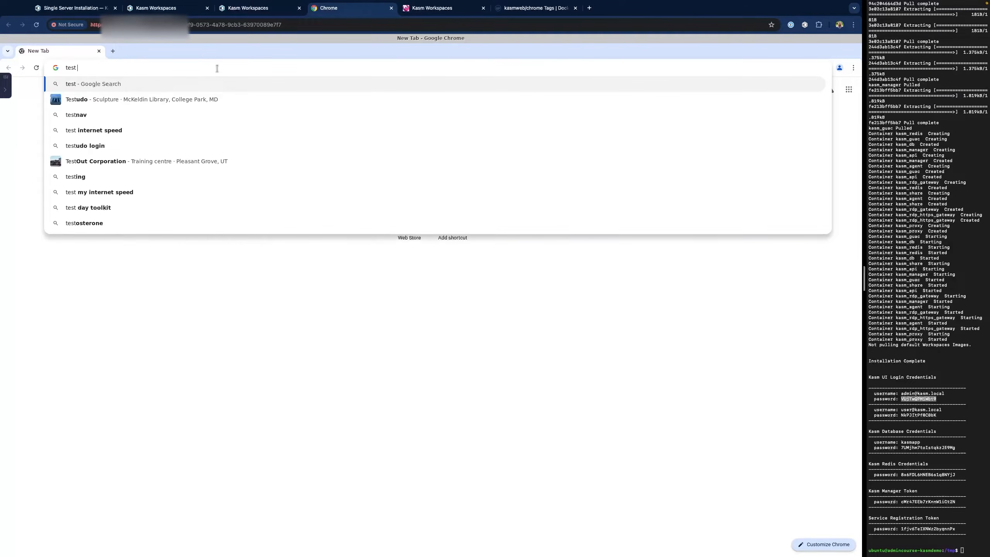
type(" clipboard")
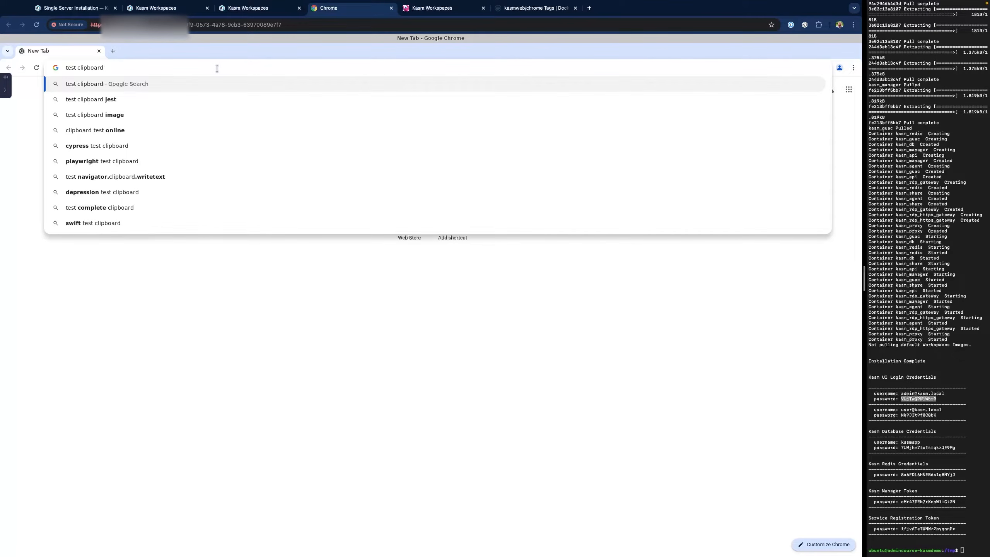
type(" down")
key("ctrl+shift+Left")
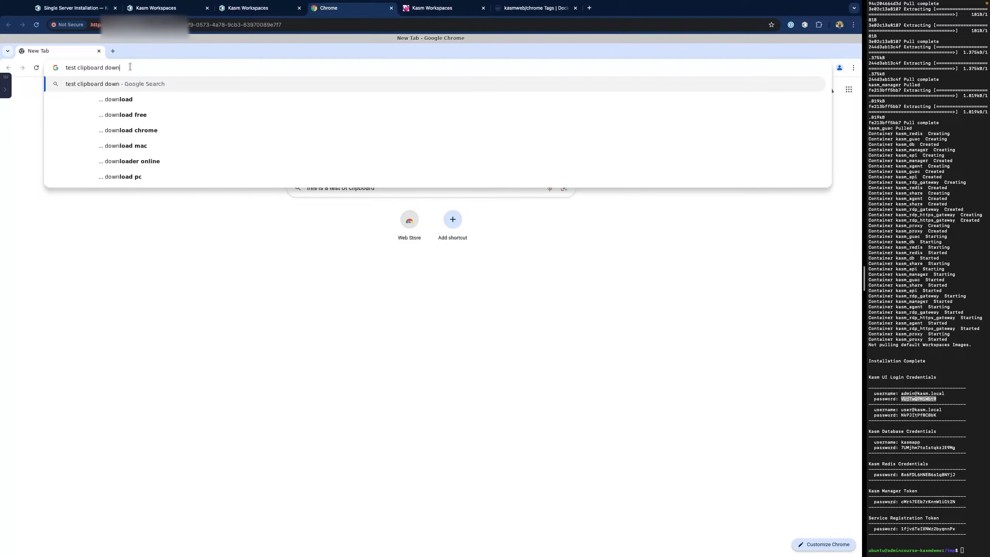
right_click(117, 73)
left_click(141, 99)
left_click(5, 84)
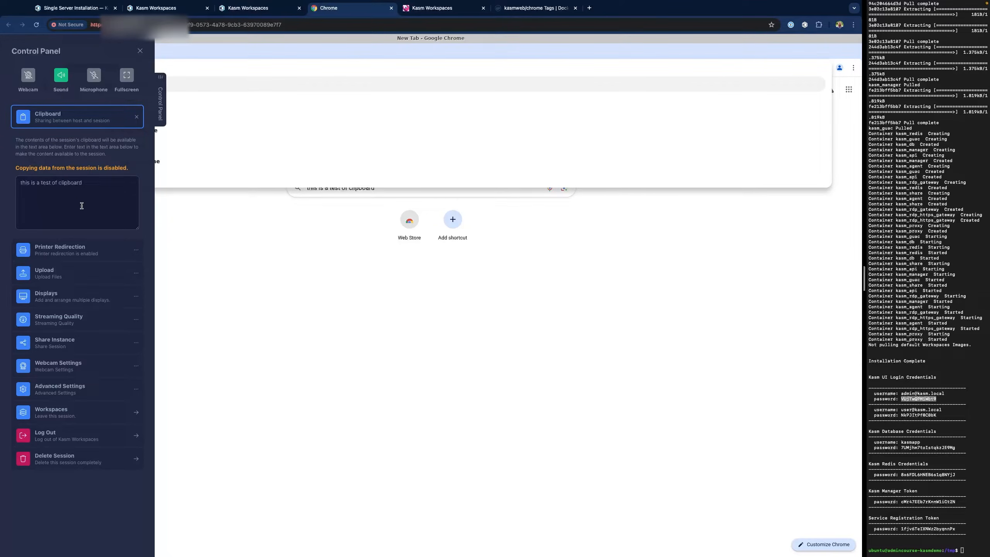
left_click(236, 288)
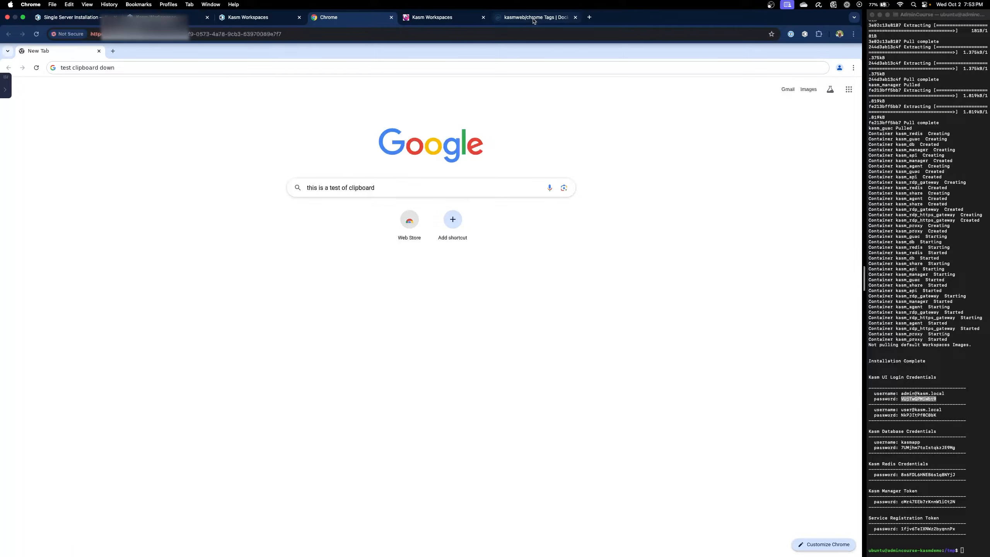
- Try pasting the session's copied text into a new local browser tab's address bar
left_click(589, 17)
left_click(152, 34)
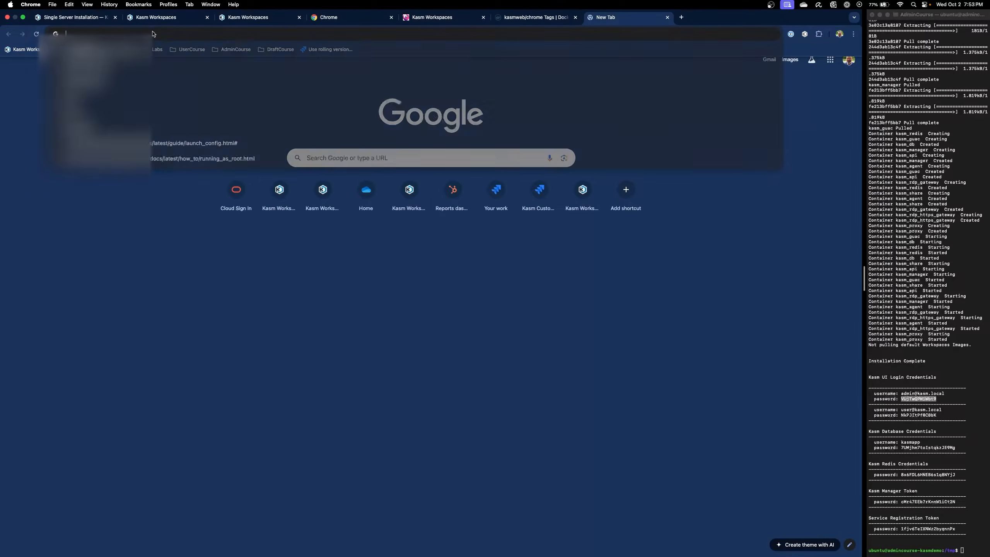
right_click(152, 34)
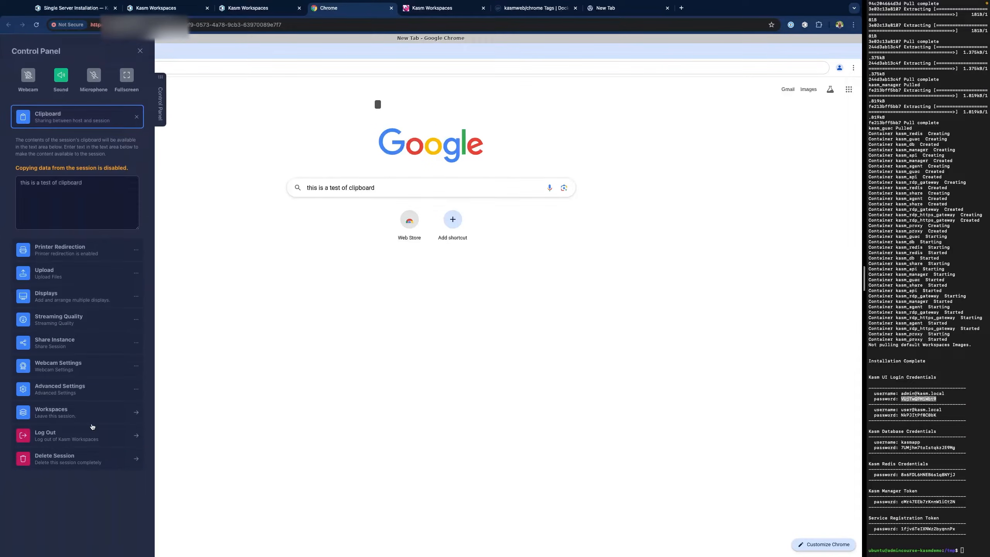
- Delete the Chrome session and close the session, registry, Docker Hub, new and duplicate tabs
left_click(80, 460)
left_click(438, 325)
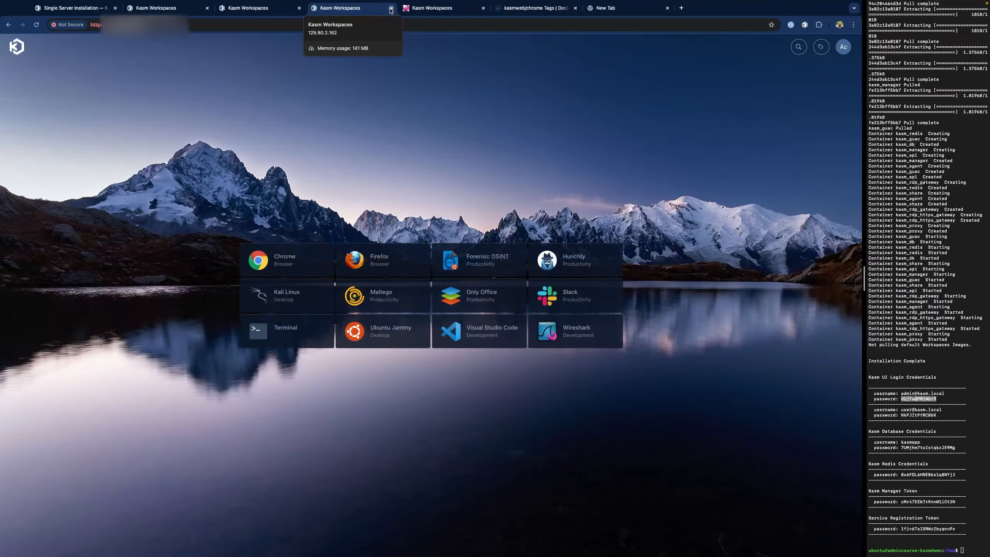
left_click(391, 8)
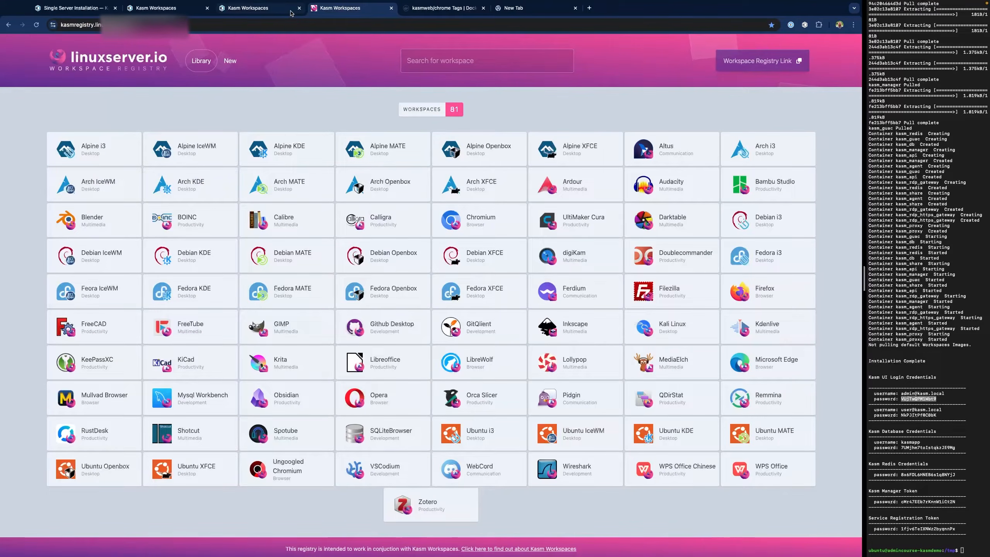
left_click(391, 8)
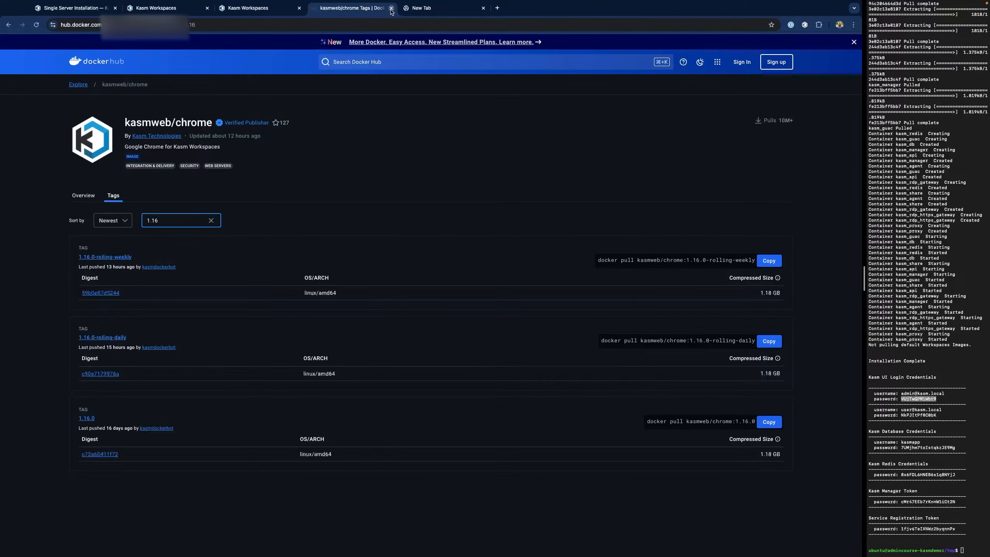
left_click(391, 8)
left_click(391, 8)
left_click(299, 8)
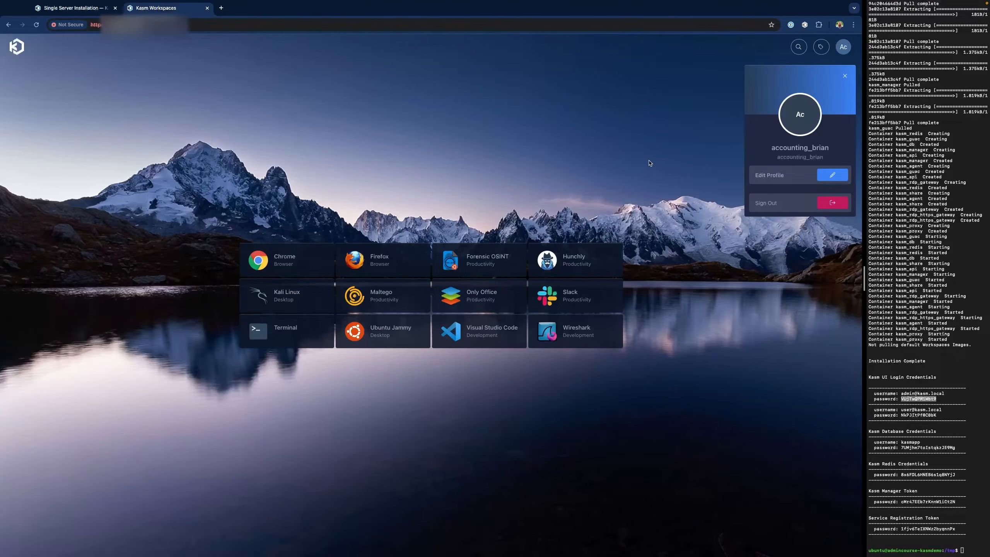
- Log out the accounting user and sign in with the saved administrator account
left_click(834, 206)
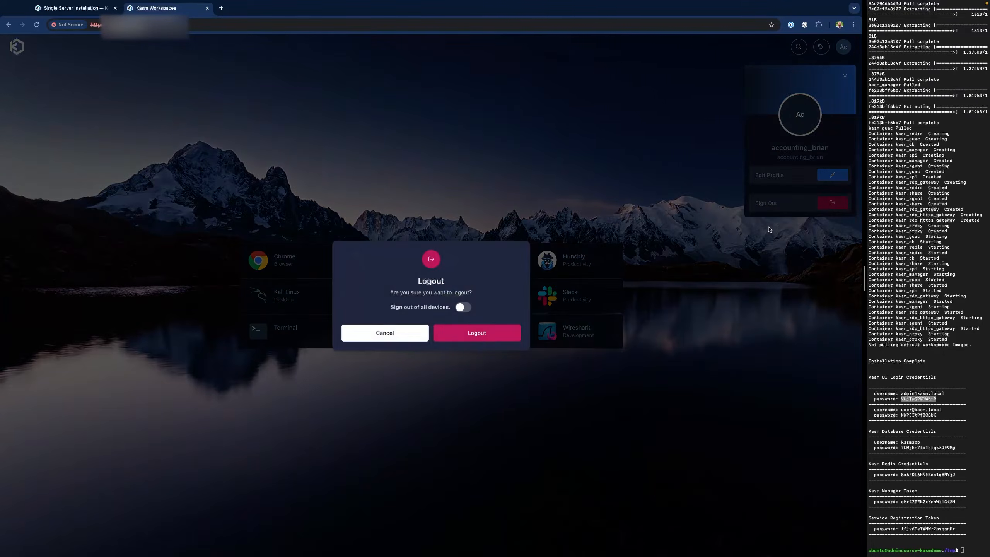
left_click(477, 333)
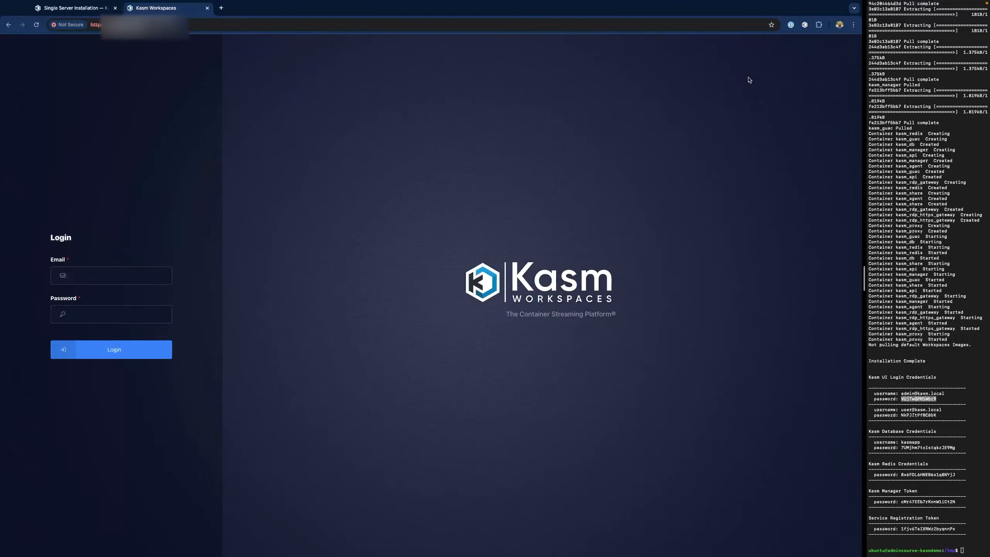
left_click(95, 280)
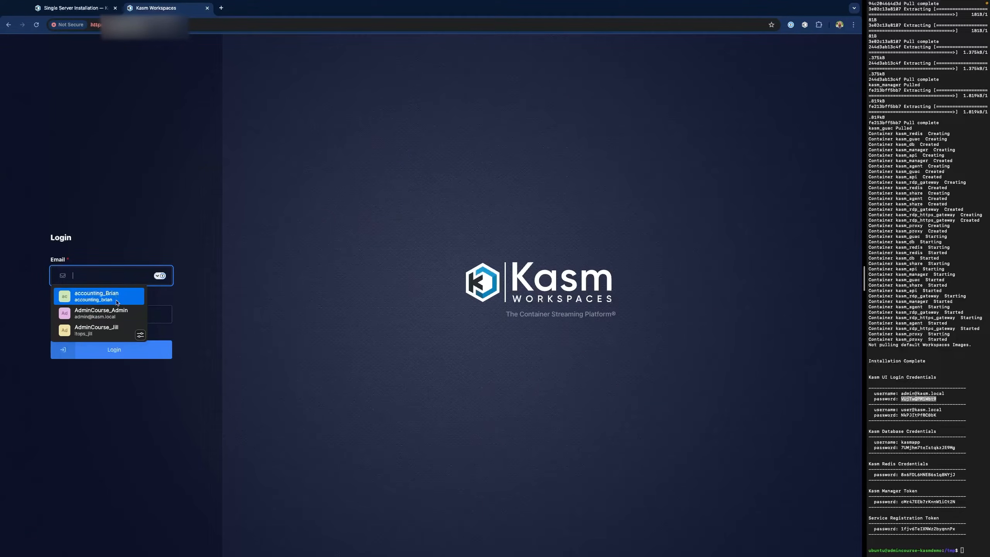
left_click(115, 317)
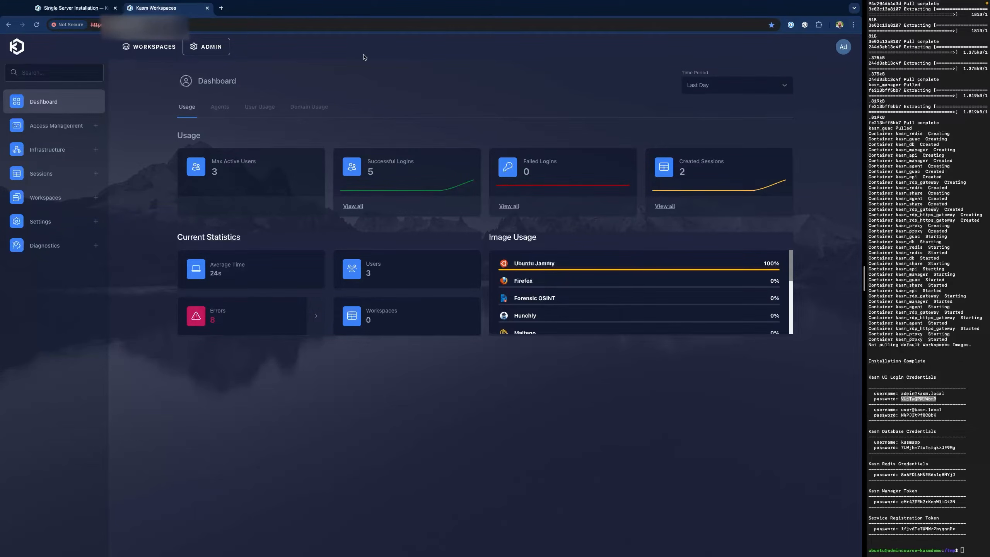
- Open Admin > Settings > Global and scroll through Egress Plugin, Workspaces, Knowledgebase and Licensing
left_click(155, 48)
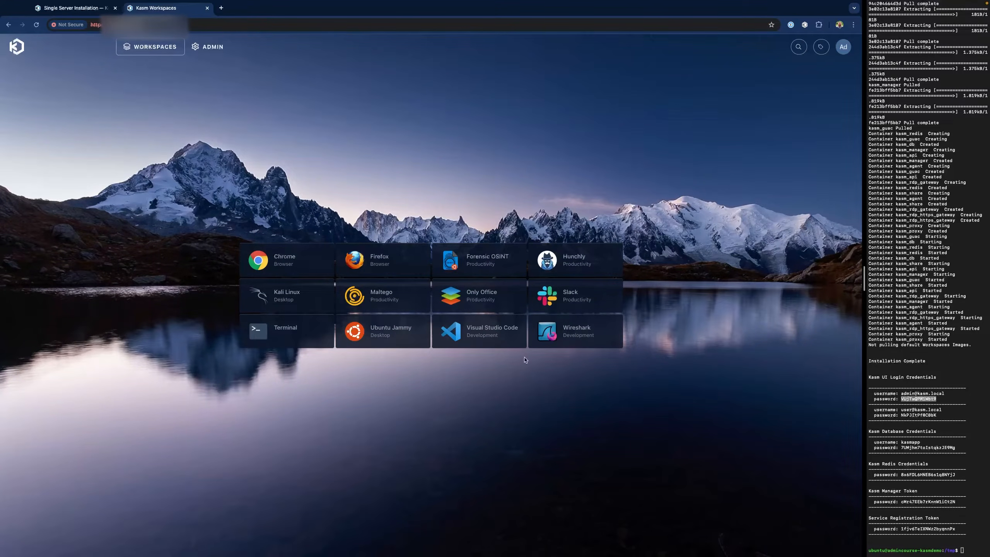
left_click(211, 48)
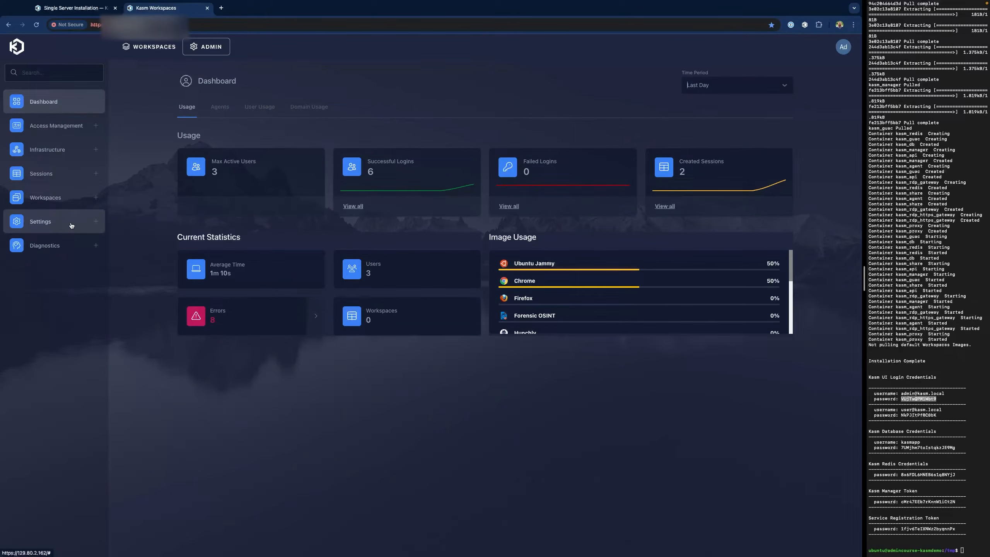
left_click(70, 225)
left_click(67, 246)
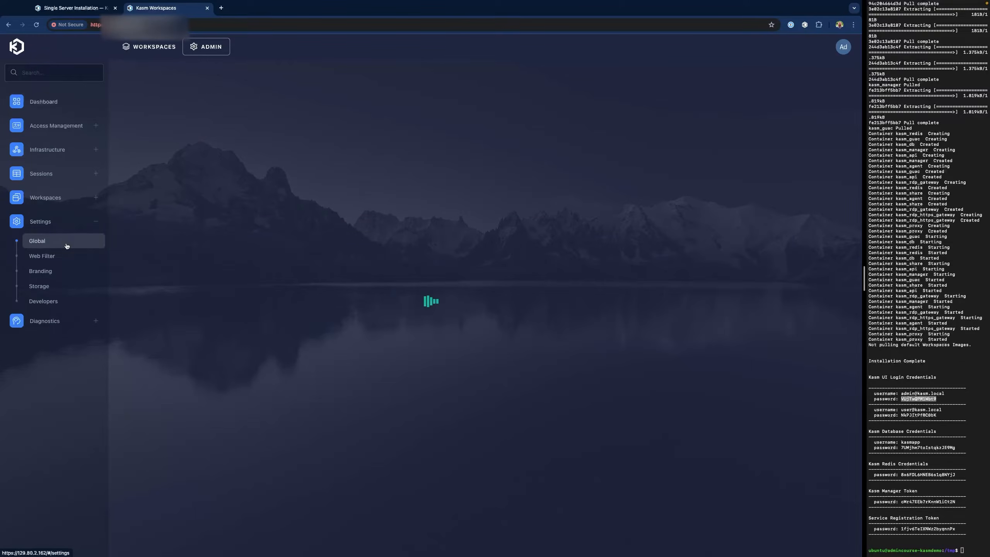
scroll(274, 231, "down", 10)
scroll(274, 231, "down", 15)
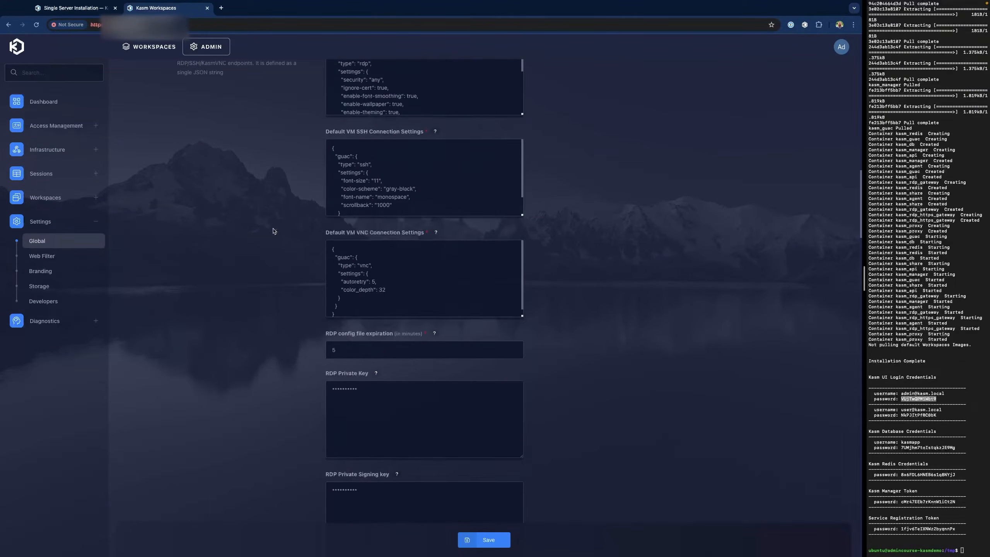
scroll(274, 231, "down", 3)
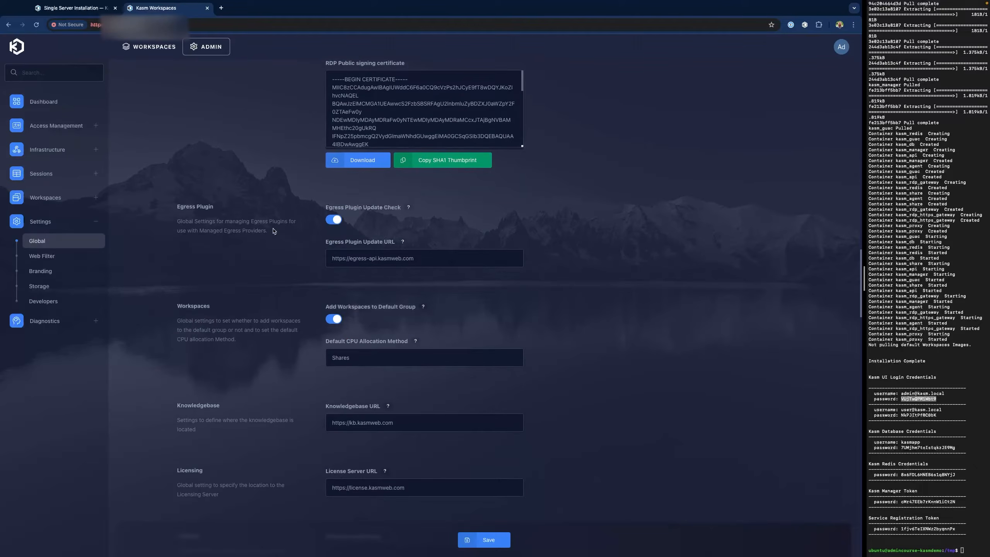
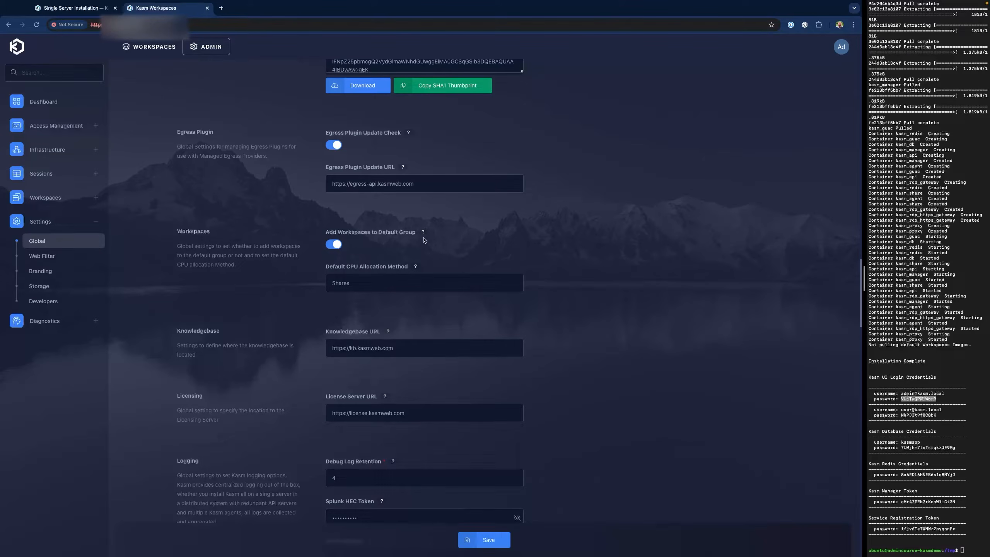
- Disable 'Add Workspaces to Default Group' in global settings, save, and go to the Groups list
left_click(335, 244)
left_click(488, 541)
left_click(57, 125)
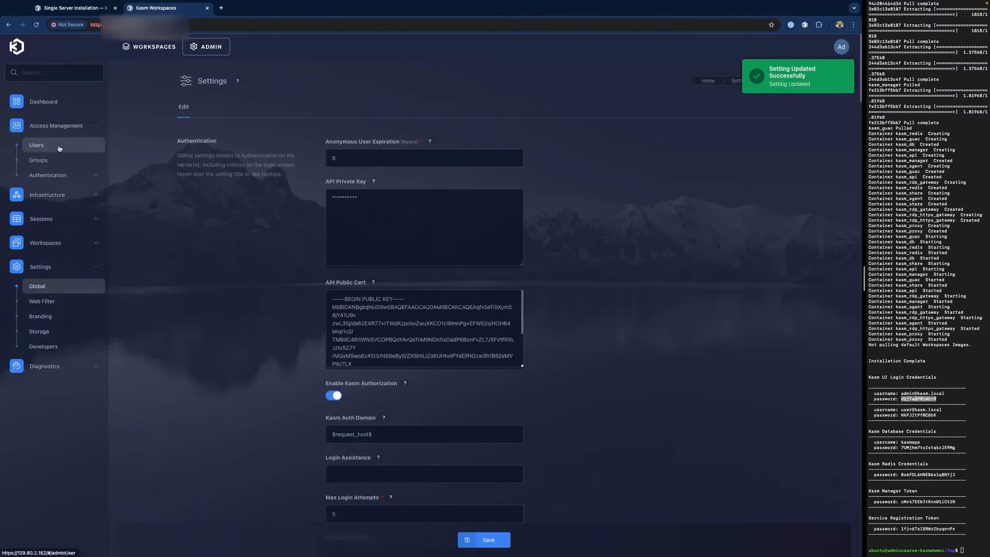
left_click(56, 162)
- Edit the All Users group and remove all 12 of its assigned workspaces
left_click(289, 245)
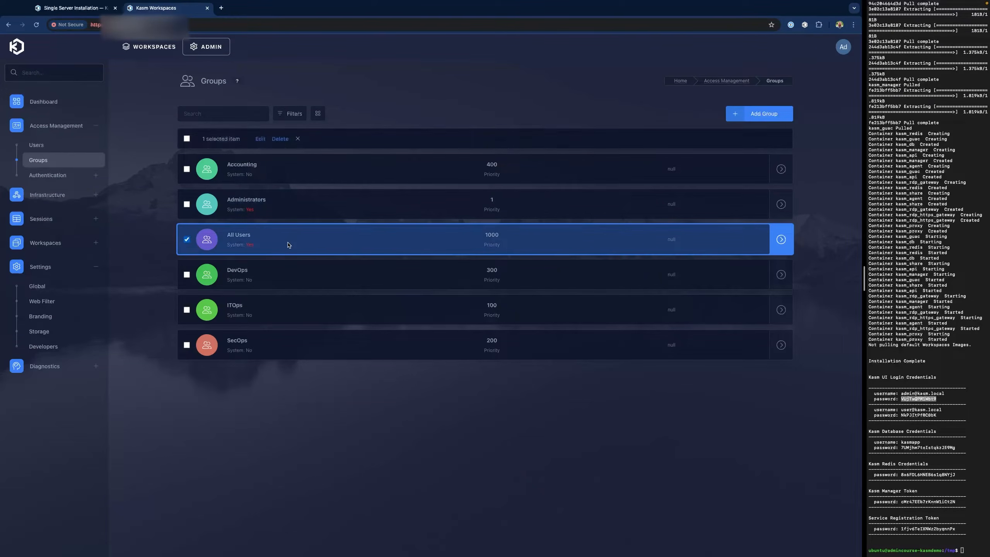
left_click(259, 139)
left_click(331, 112)
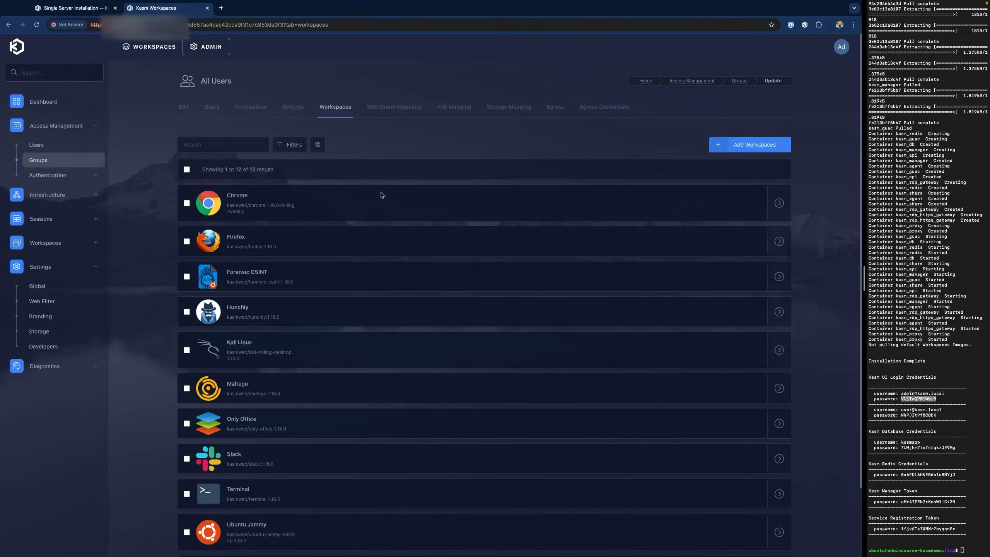
scroll(354, 206, "down", 2)
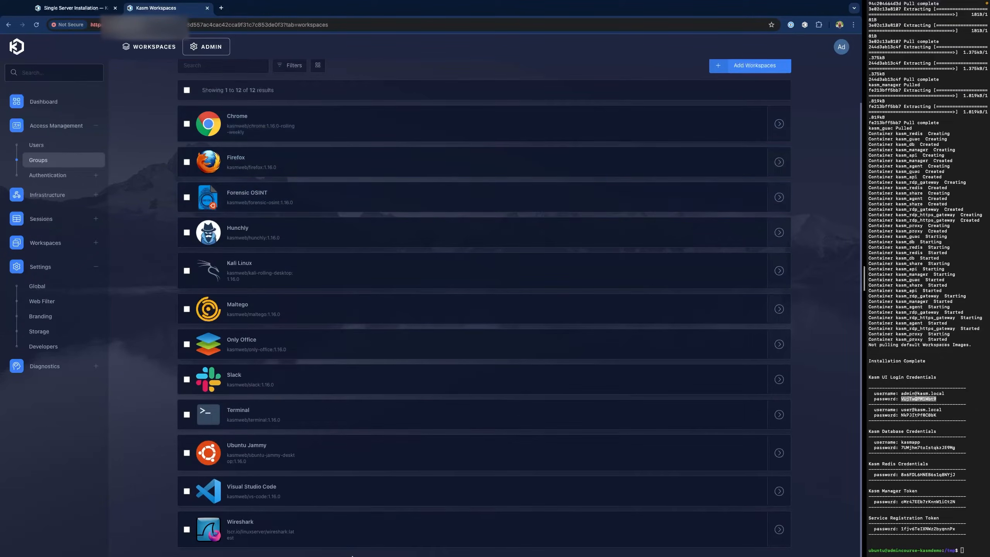
scroll(385, 309, "up", 1)
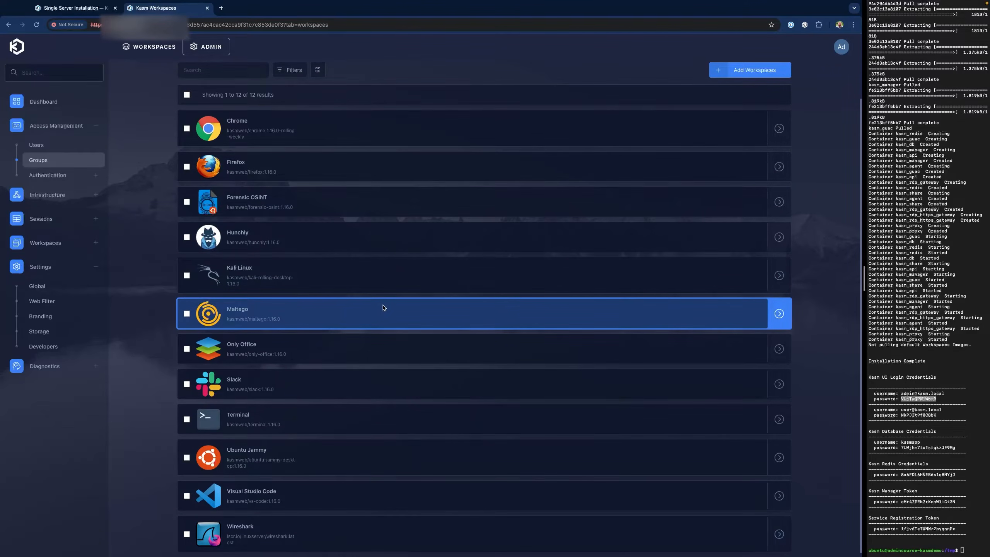
scroll(383, 308, "up", 2)
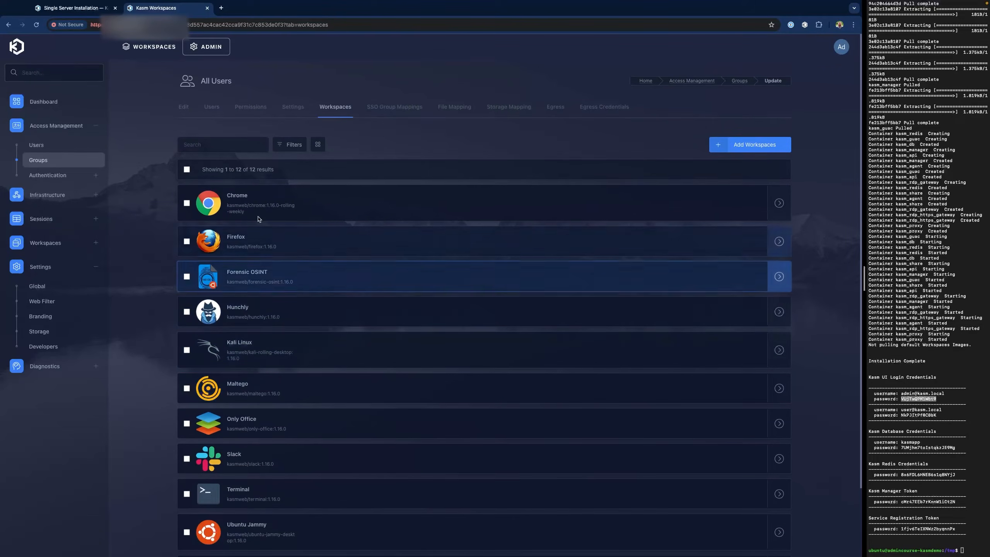
left_click(187, 170)
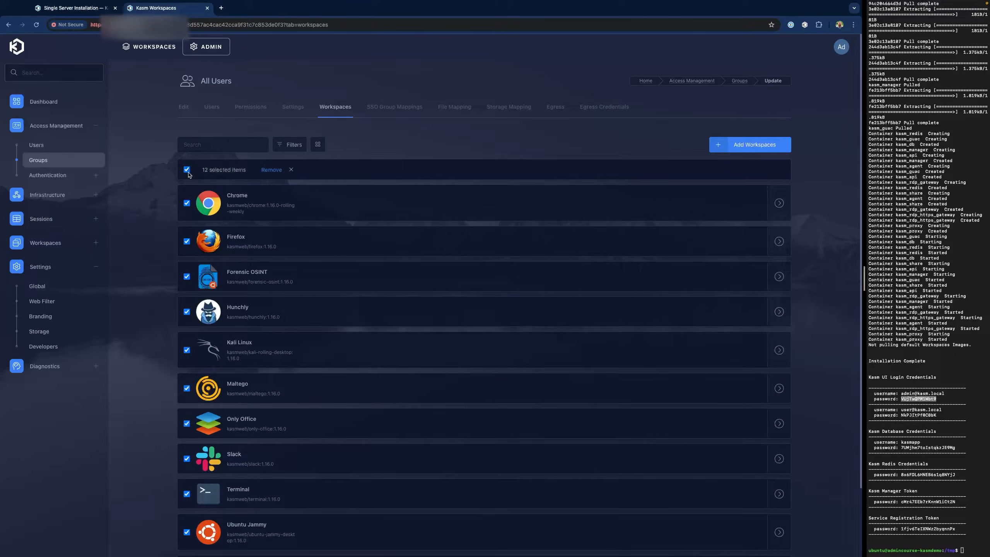
left_click(271, 170)
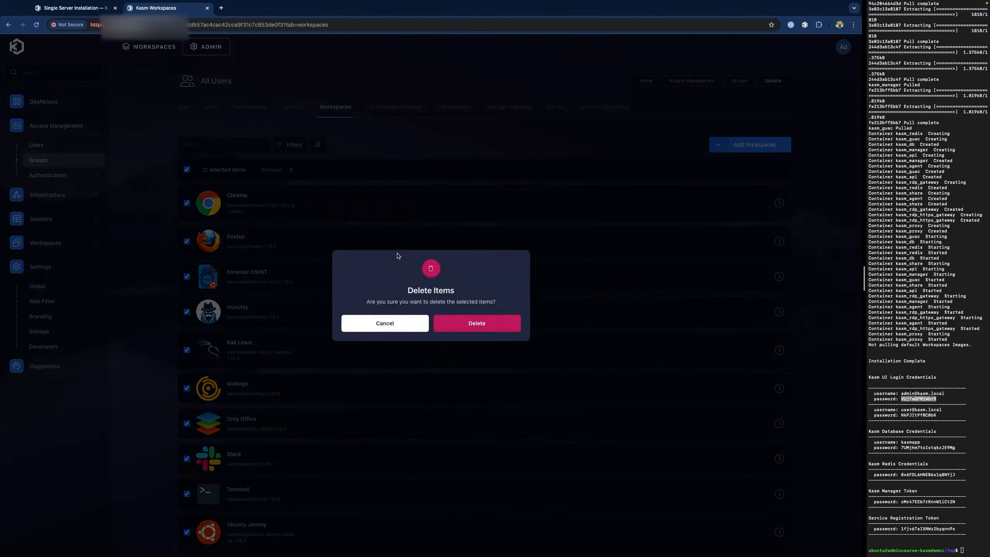
left_click(487, 329)
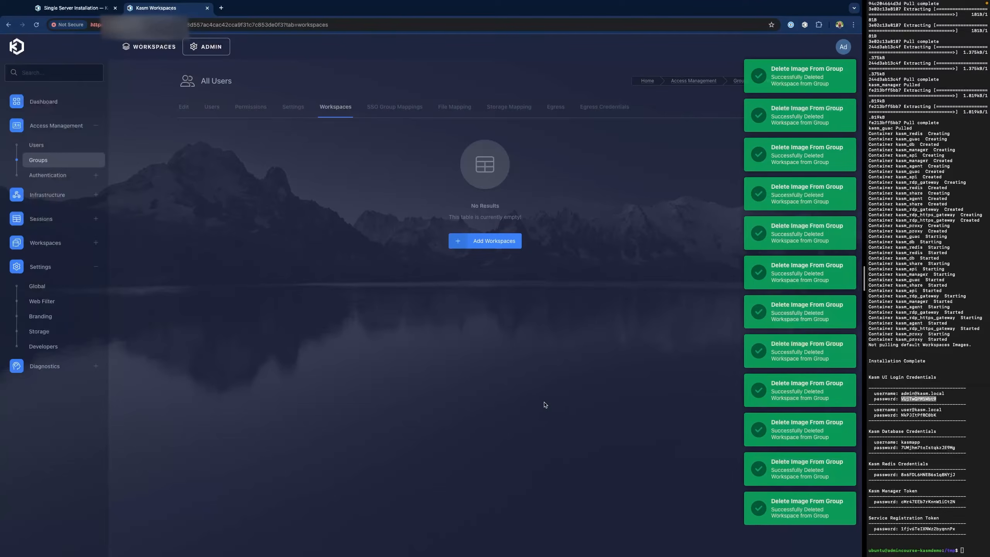
left_click(156, 47)
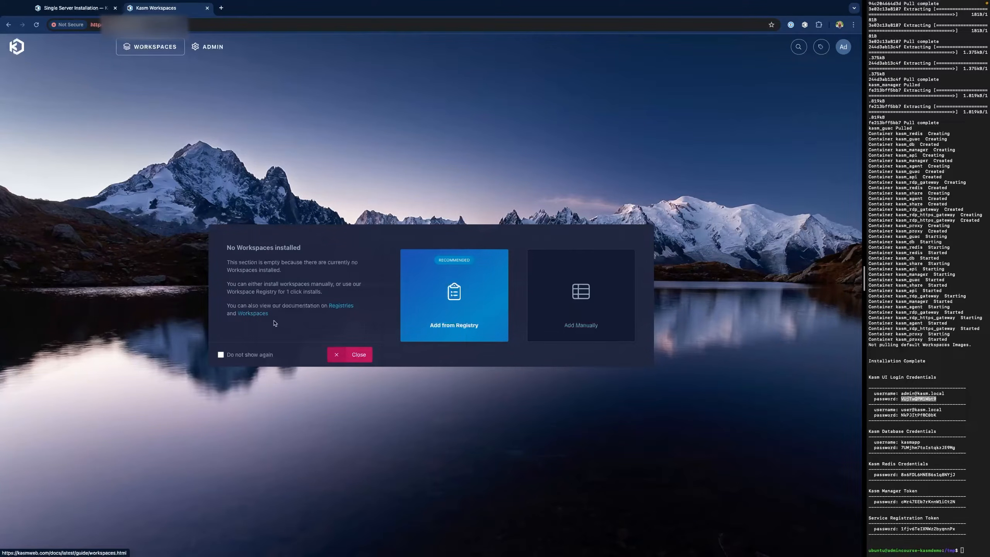
- Permanently dismiss the 'No Workspaces installed' notice and return to the admin Dashboard
left_click(220, 356)
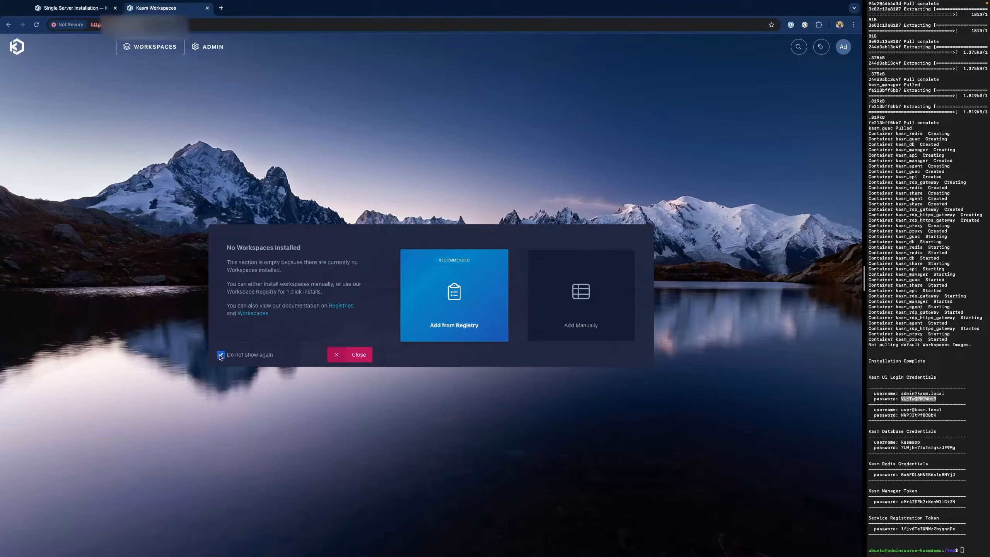
left_click(354, 356)
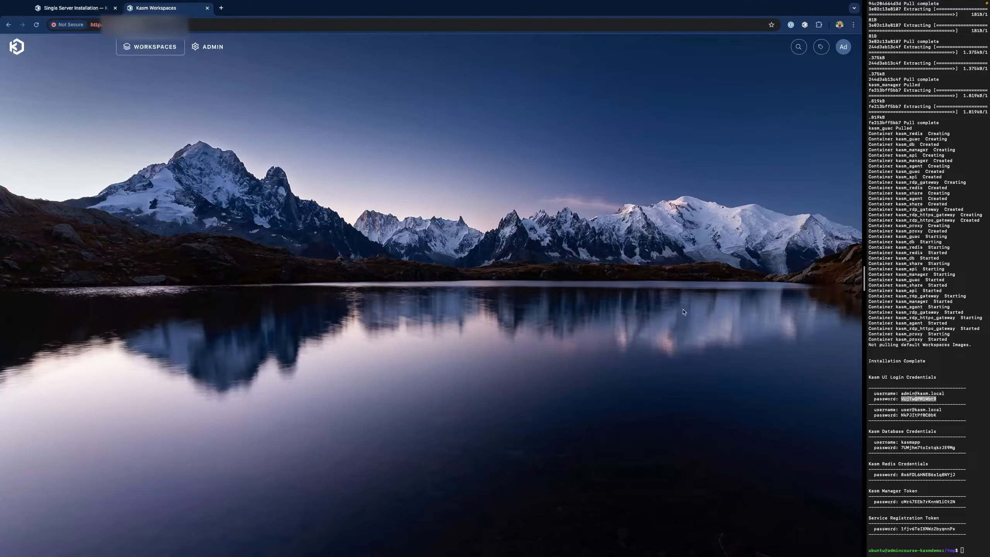
left_click(213, 47)
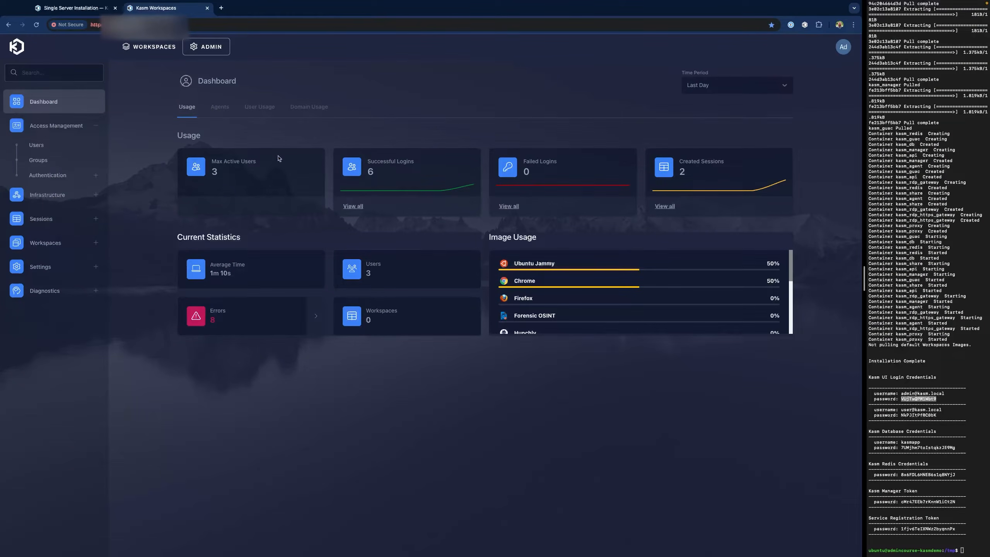
- Edit the Accounting group and assign Chrome as its first workspace
left_click(39, 160)
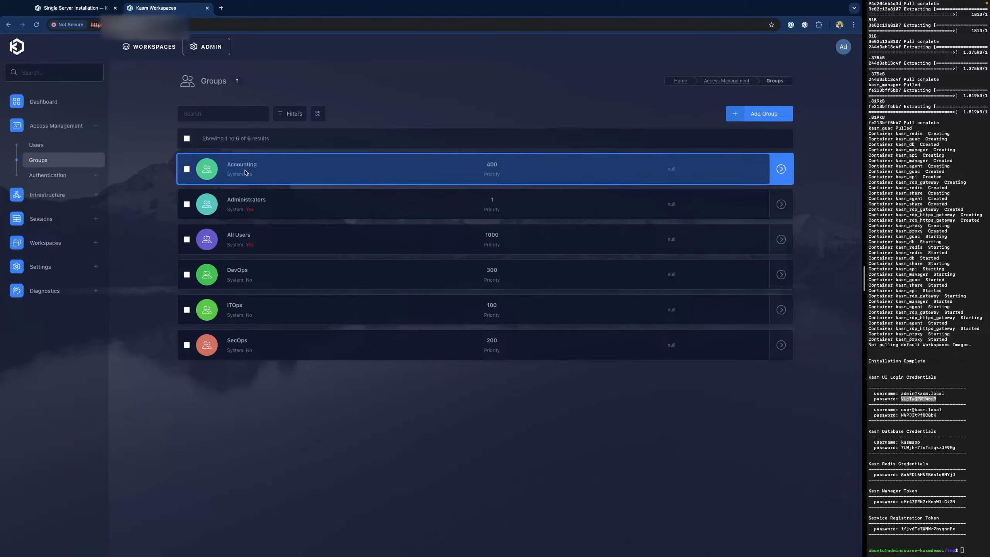
left_click(188, 169)
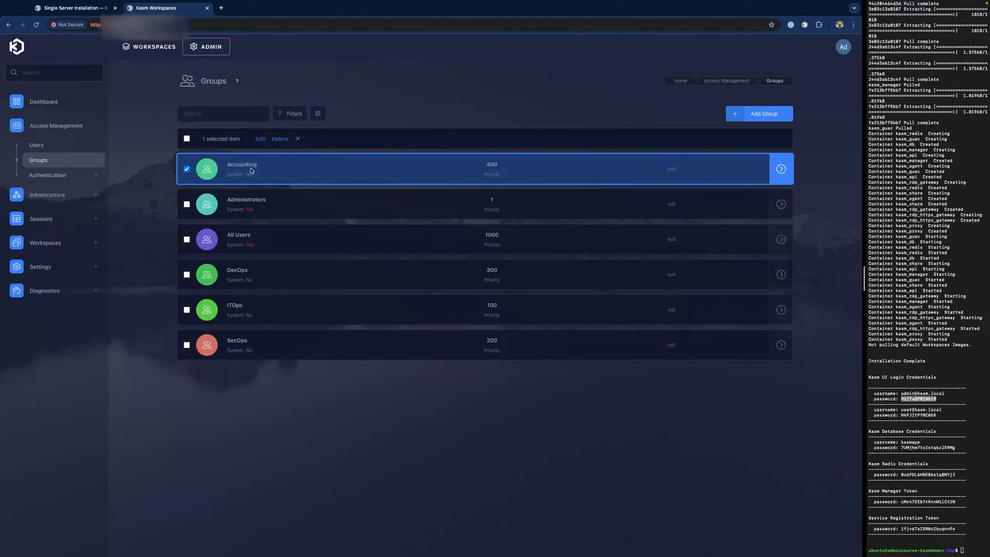
left_click(260, 139)
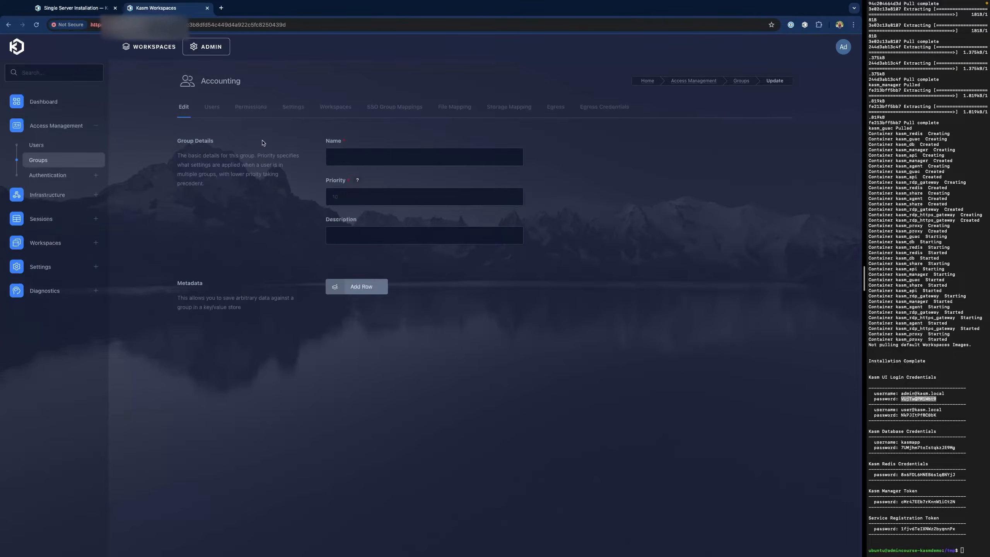
left_click(330, 113)
left_click(488, 241)
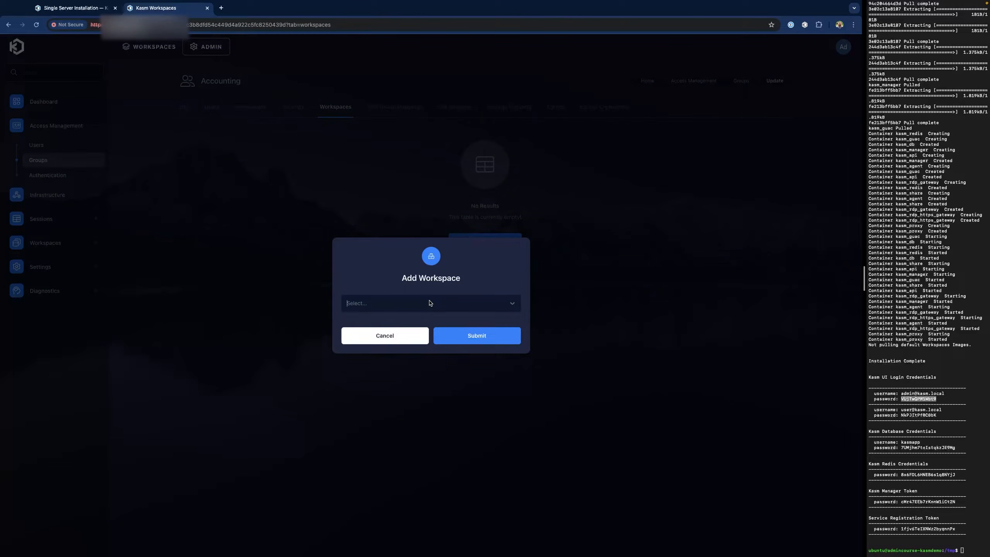
left_click(430, 303)
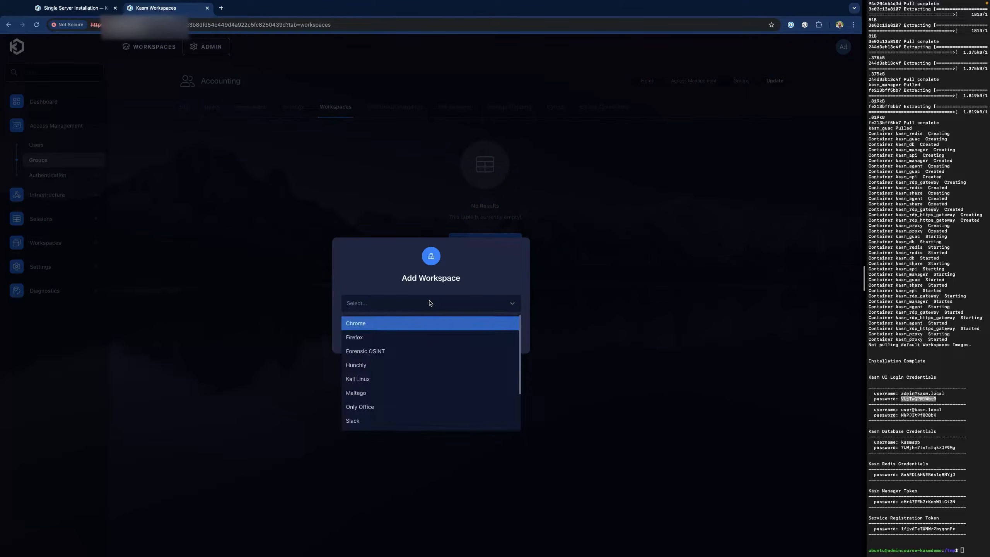
left_click(404, 323)
left_click(470, 336)
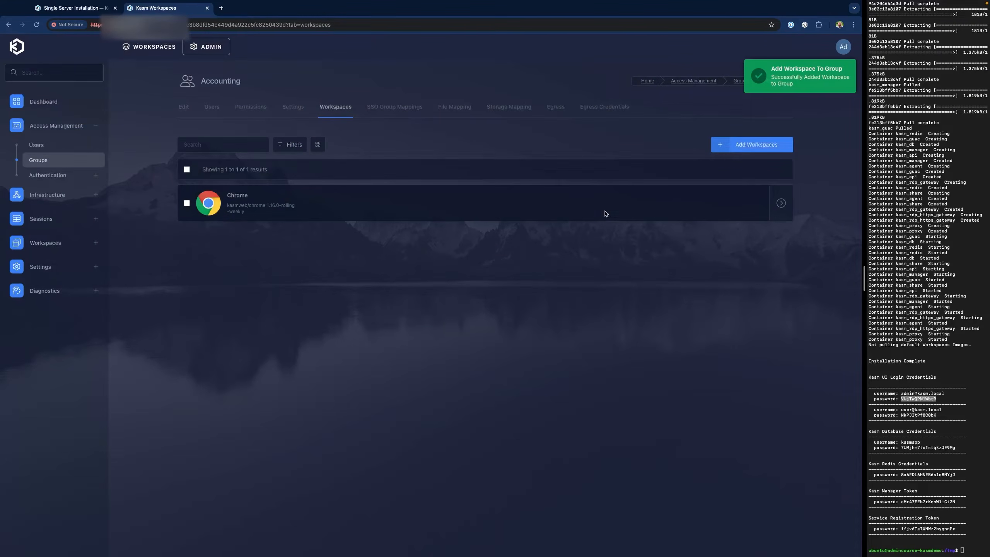
- Add Only Office, Slack and Ubuntu Jammy to the Accounting group's workspaces
left_click(736, 149)
left_click(490, 309)
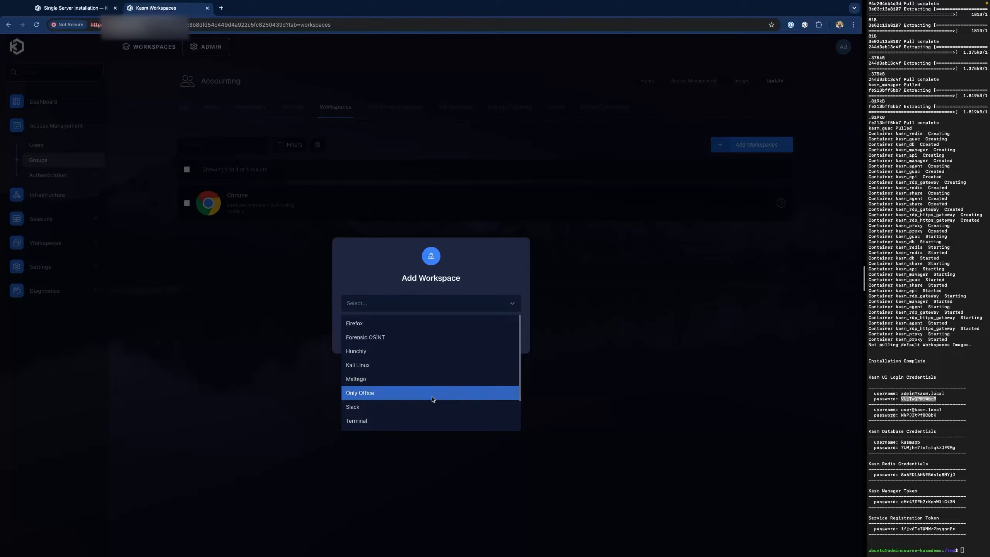
left_click(433, 399)
left_click(481, 336)
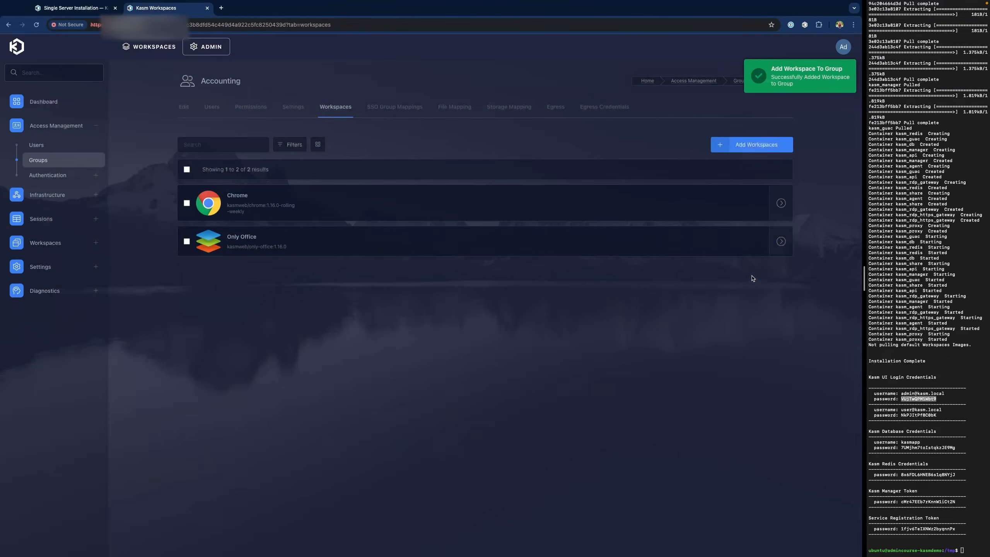
left_click(752, 145)
left_click(456, 310)
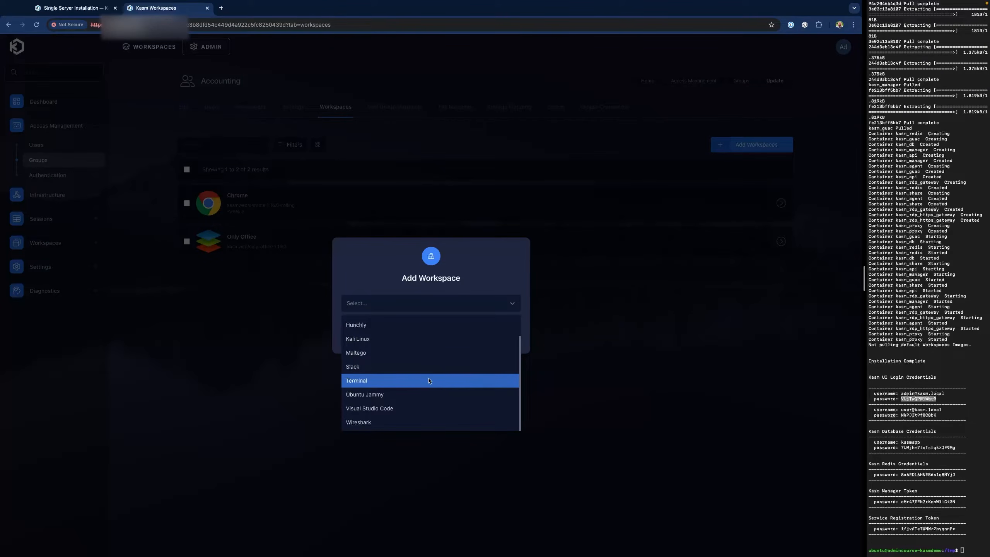
left_click(429, 366)
left_click(491, 339)
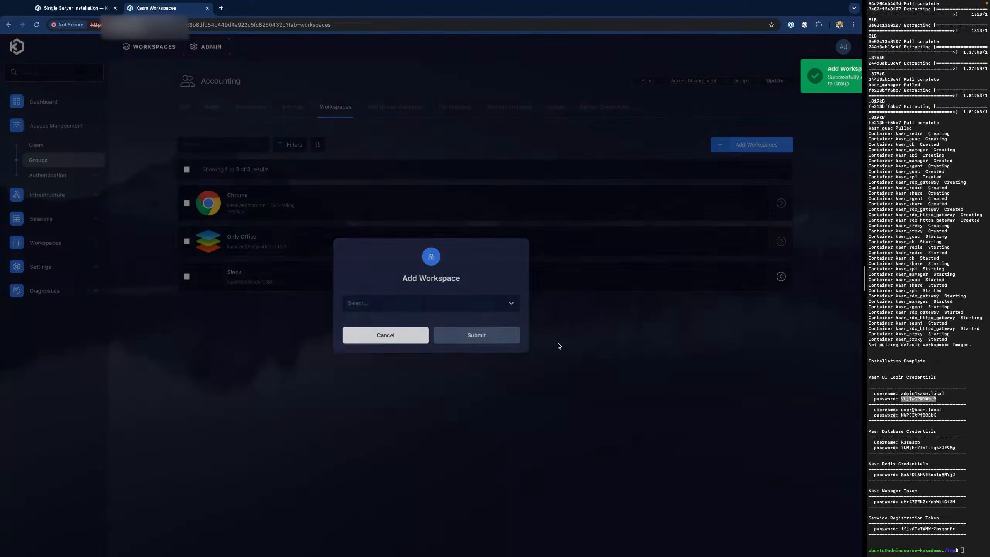
left_click(752, 144)
left_click(380, 308)
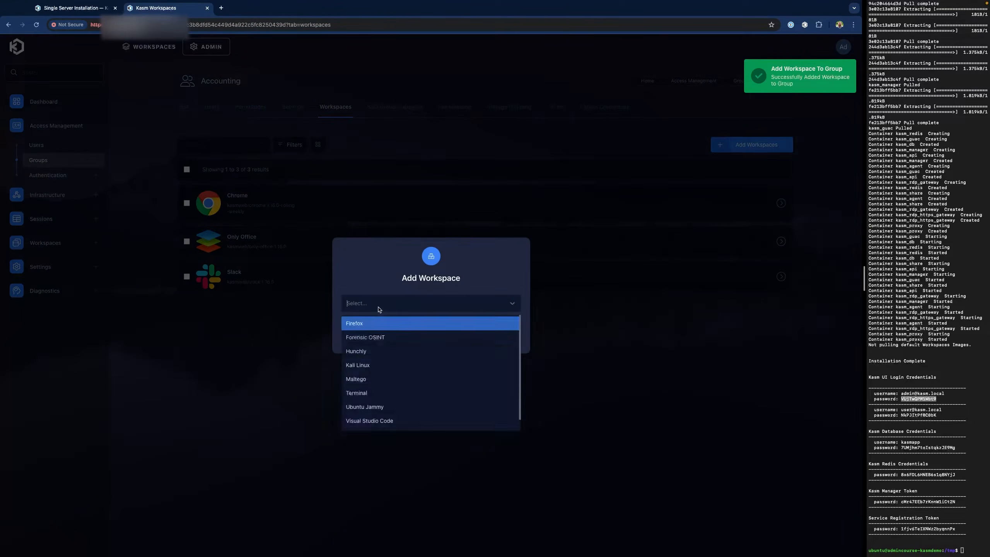
scroll(386, 328, "down", 1)
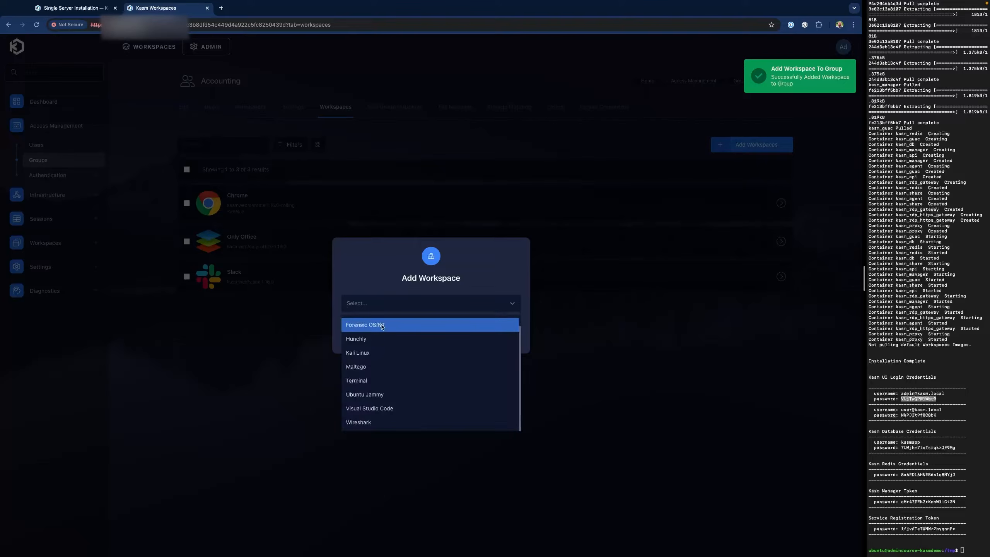
left_click(397, 395)
left_click(485, 336)
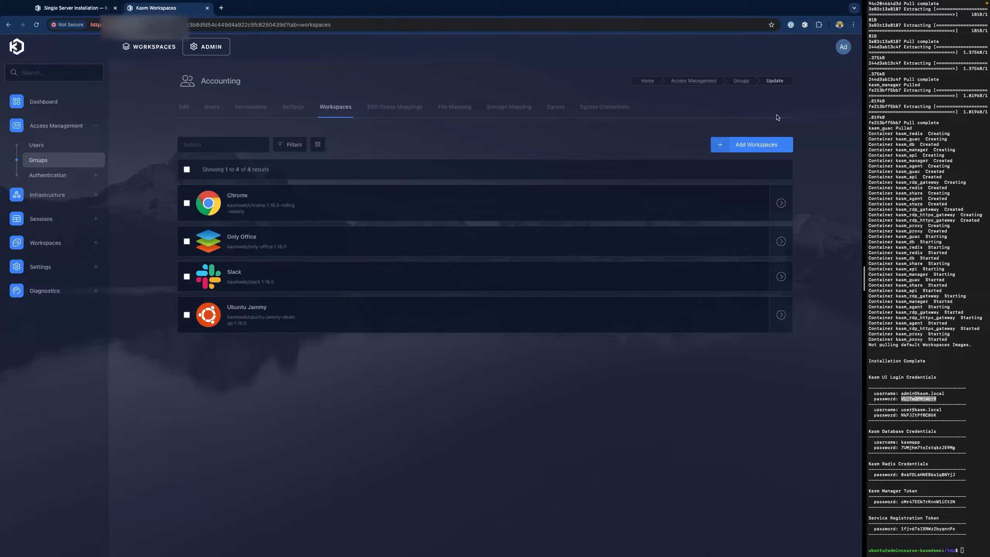
- Sign out of the admin account and sign in as the accounting user
left_click(843, 47)
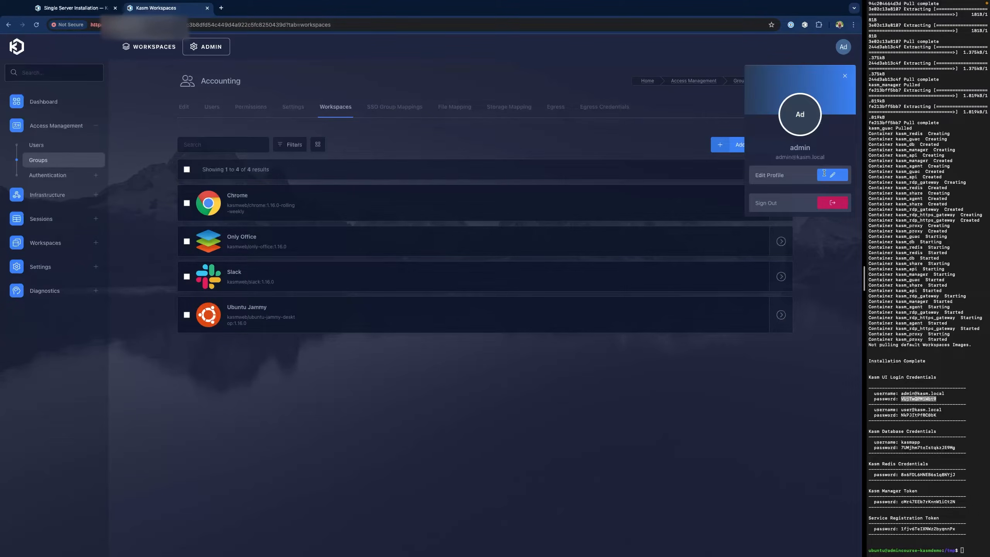
left_click(832, 204)
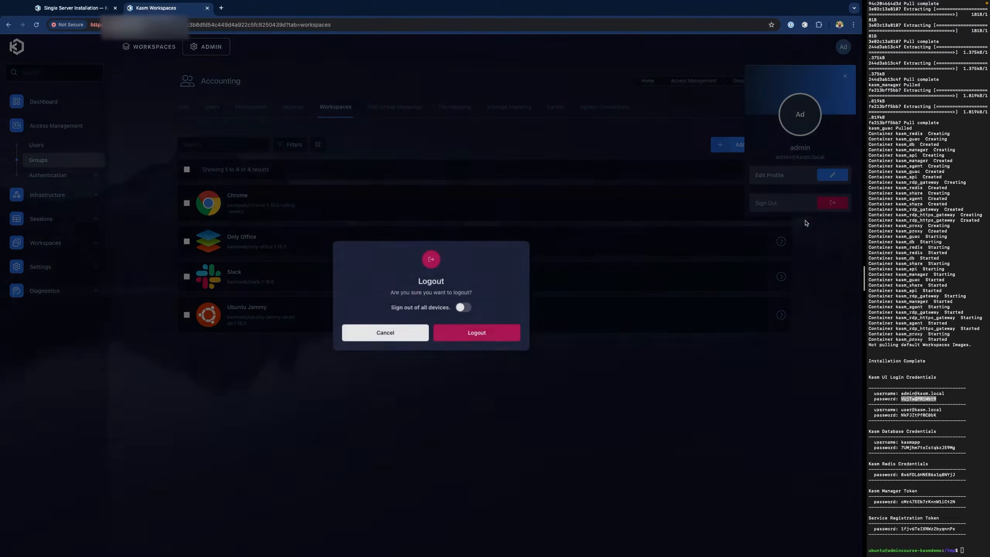
left_click(478, 334)
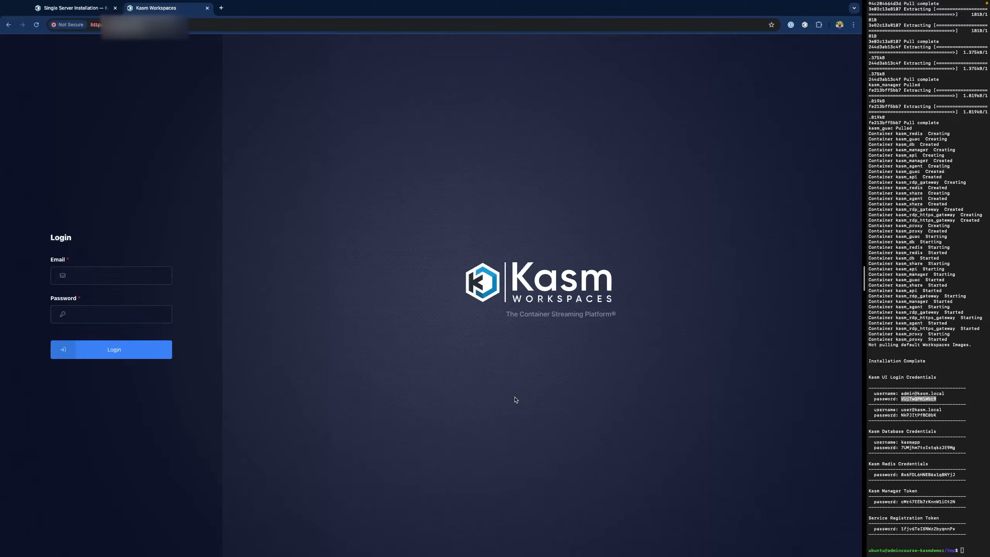
left_click(112, 278)
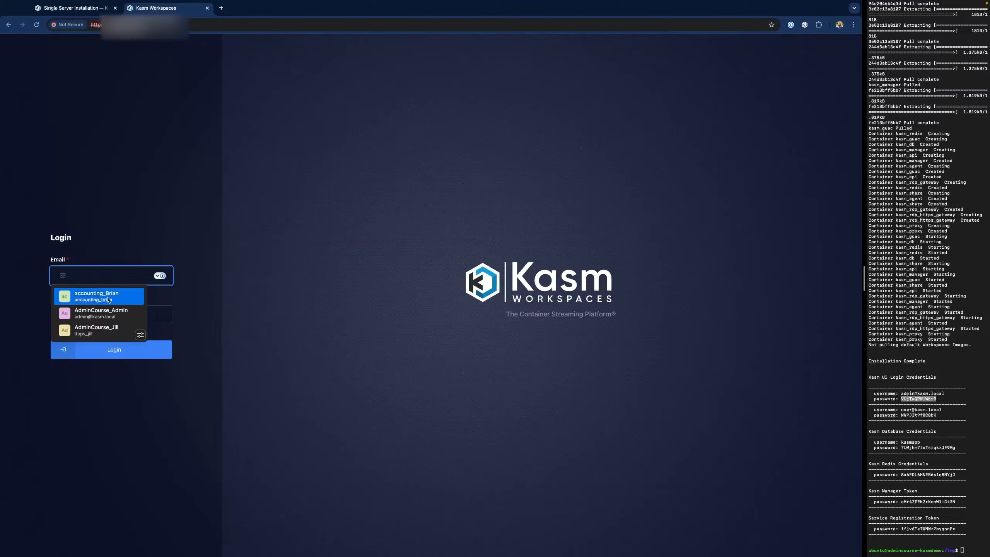
left_click(96, 295)
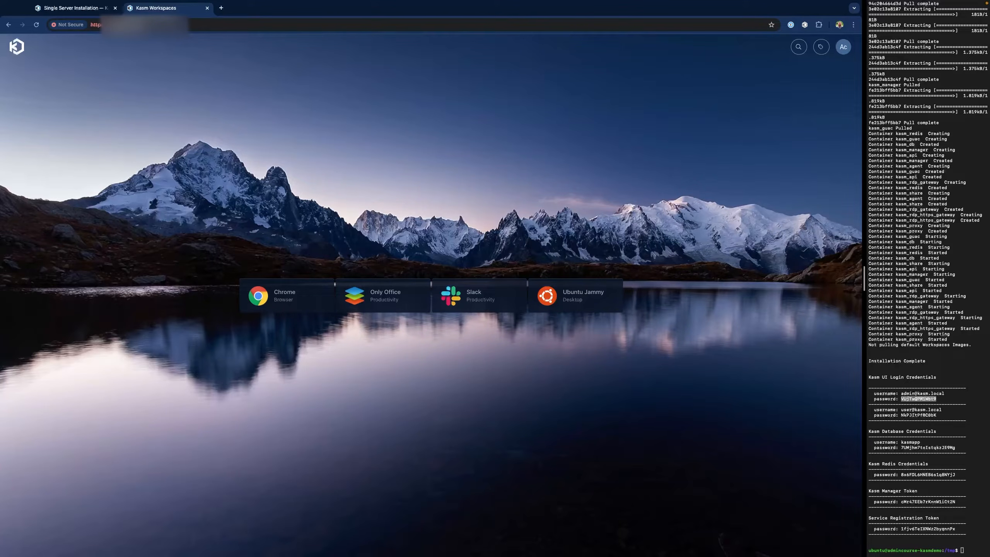
- Sign out of the accounting user's account and sign back in as the administrator
left_click(843, 47)
left_click(832, 203)
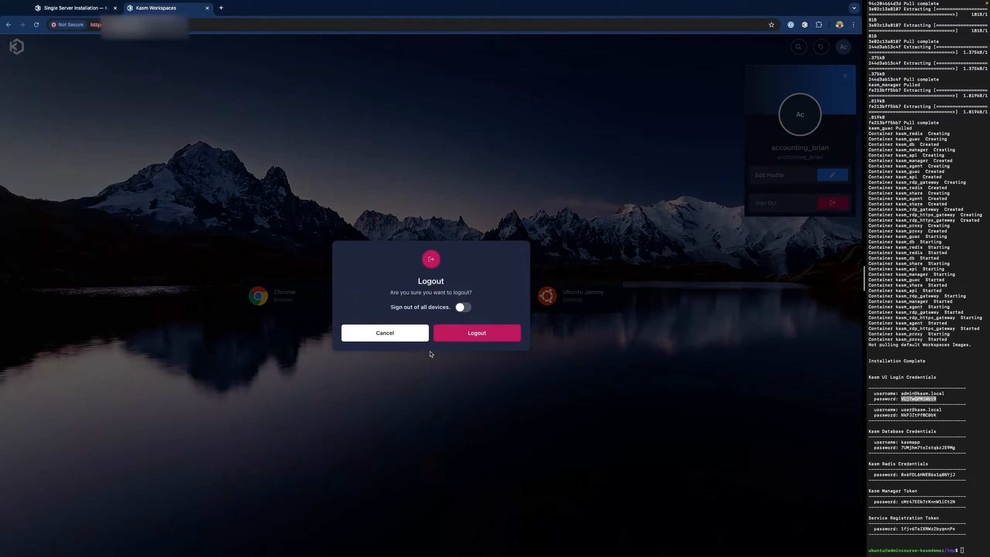
left_click(472, 338)
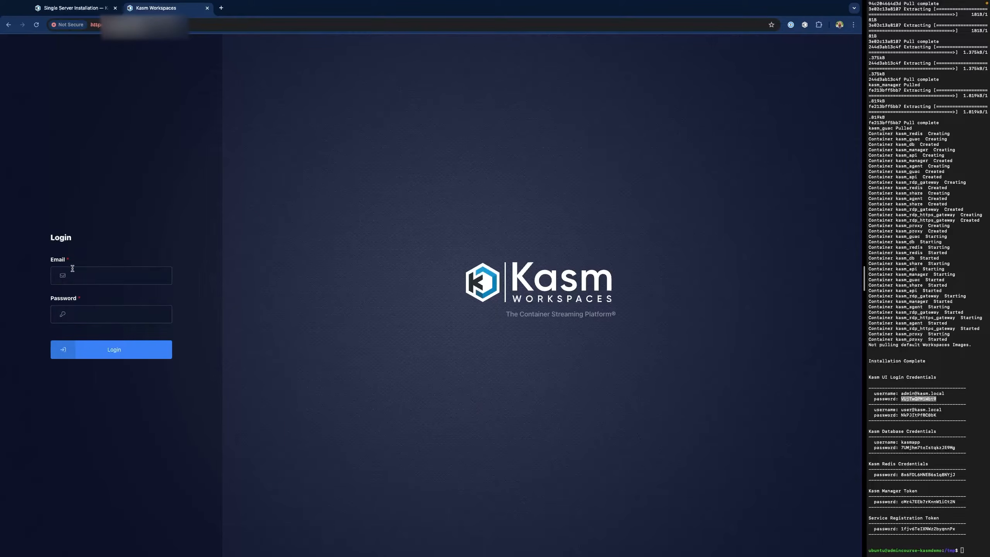
left_click(86, 276)
left_click(101, 313)
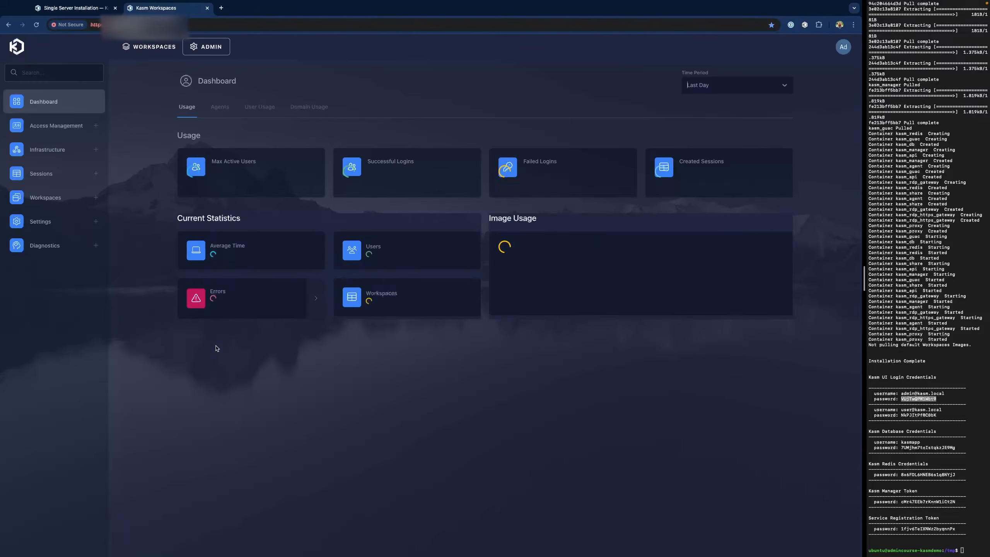
- Edit the DevOps group and add the idle_disconnect setting with value 180
left_click(57, 130)
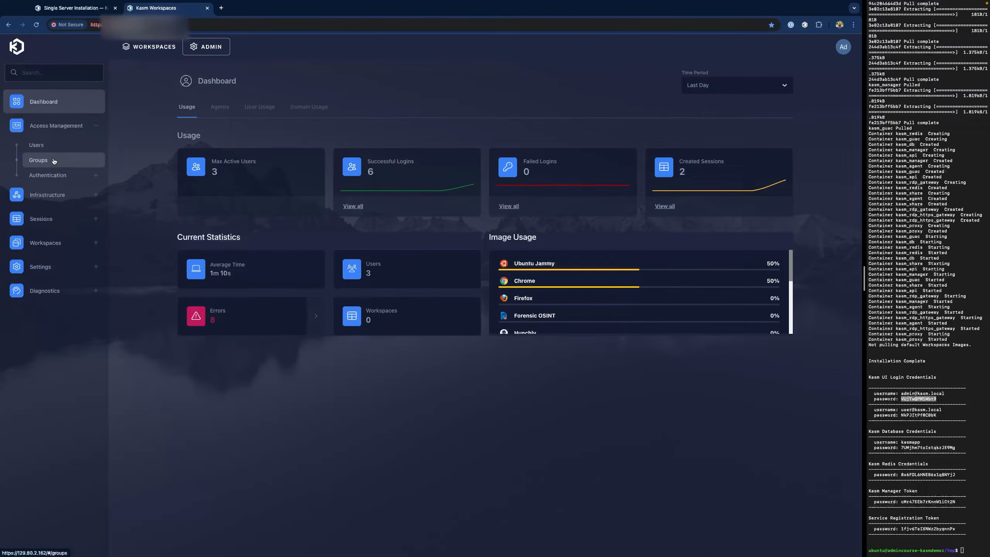
left_click(47, 160)
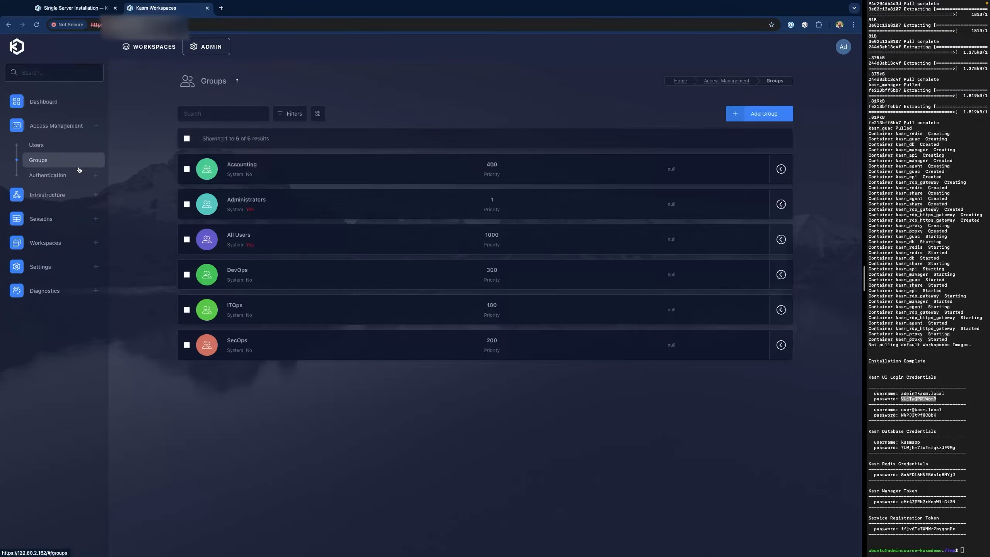
left_click(238, 272)
left_click(260, 138)
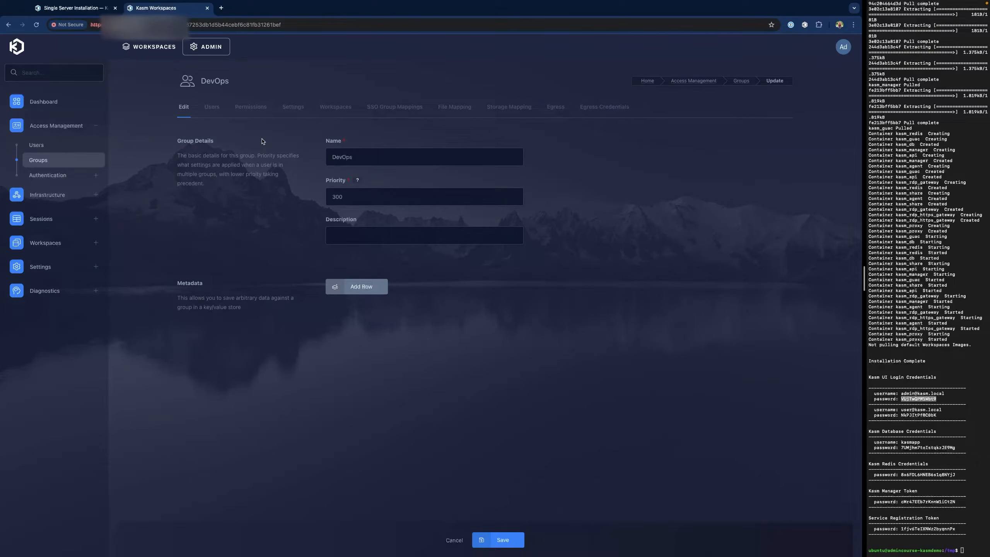
left_click(291, 109)
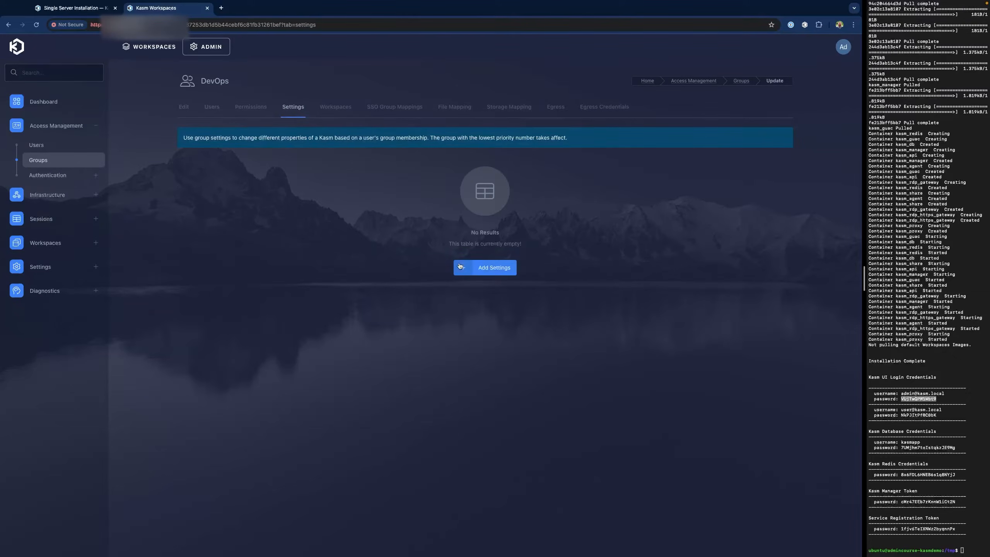
left_click(480, 269)
left_click(417, 308)
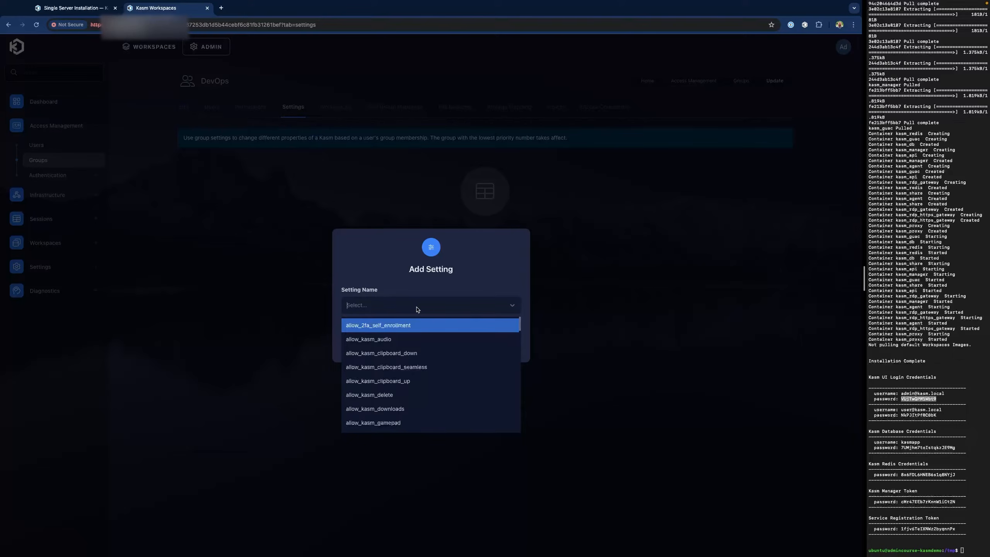
type("idle")
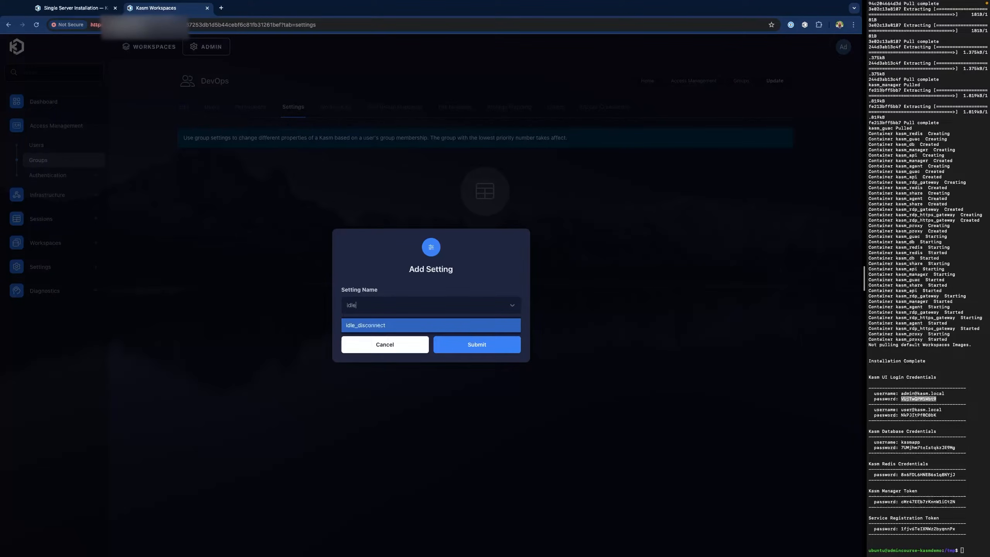
left_click(399, 328)
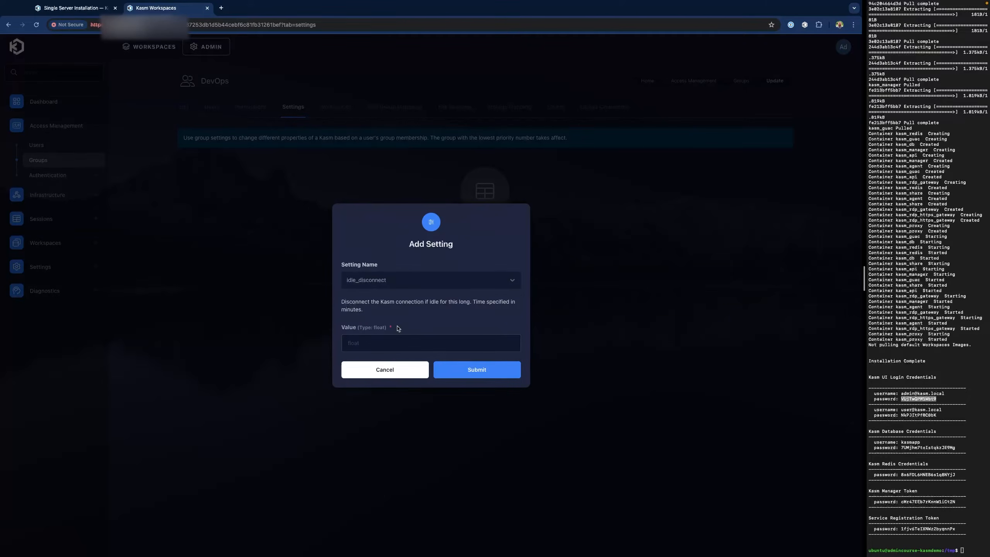
left_click(386, 343)
type("1")
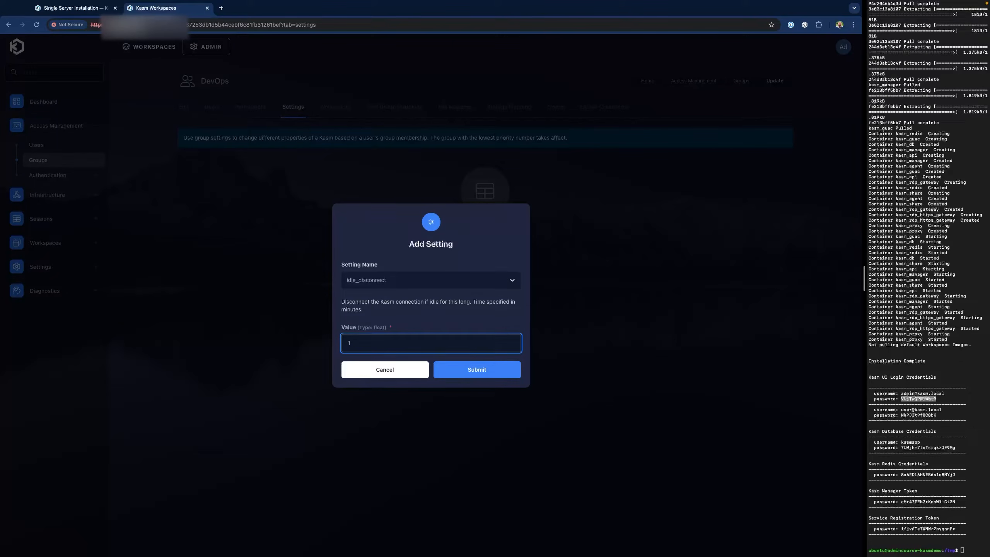
type("80")
left_click(477, 371)
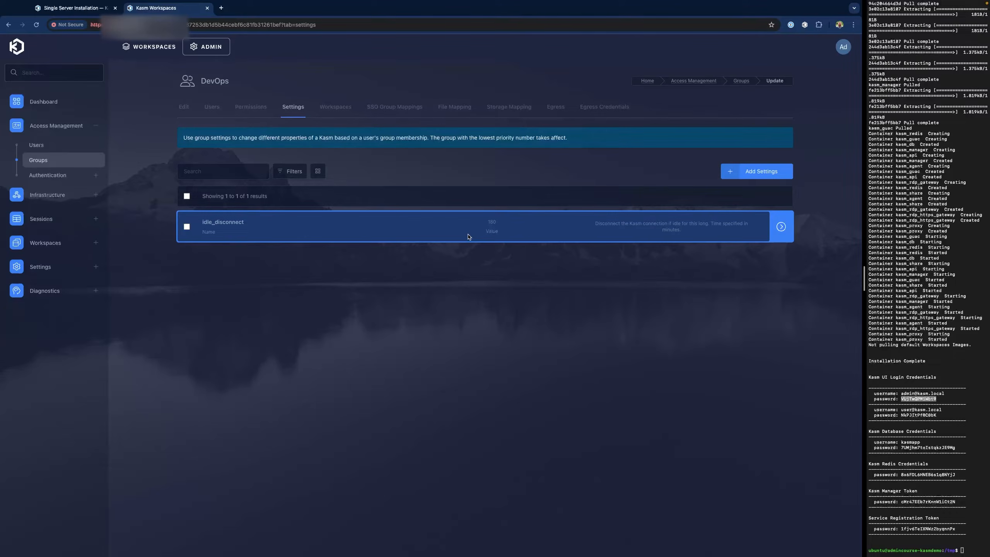
- Add the keepalive_expiration setting with value 216000 to the DevOps group
left_click(776, 172)
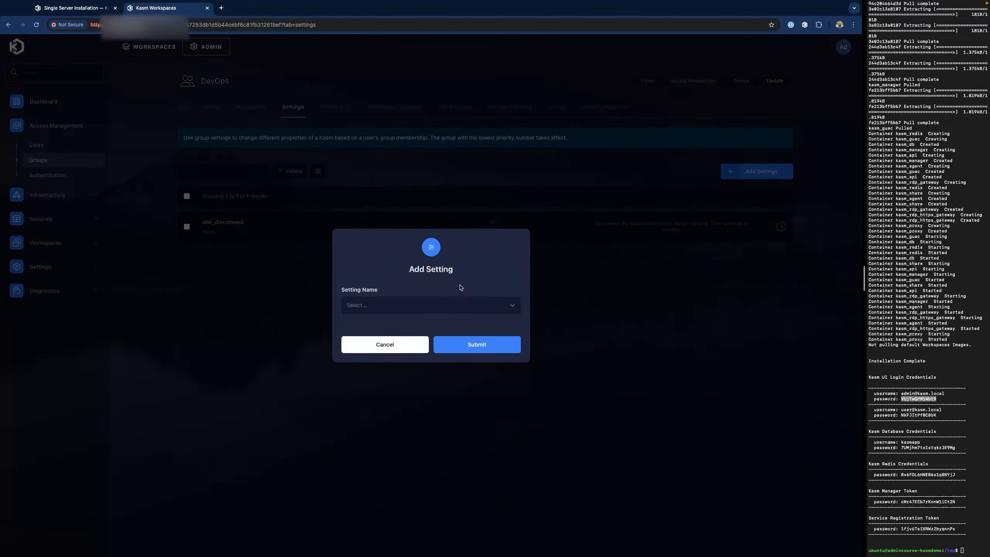
left_click(441, 305)
type("keep")
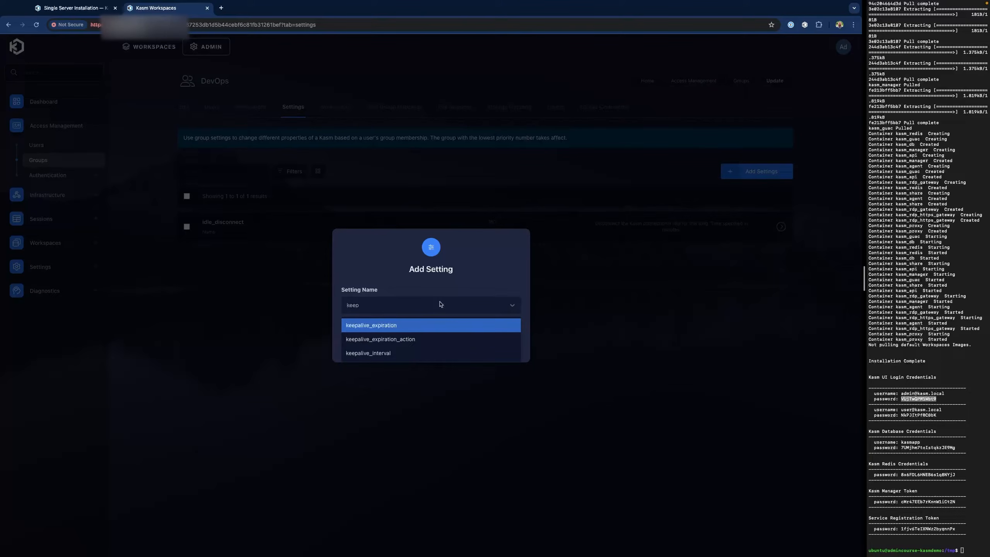
left_click(406, 326)
left_click(393, 344)
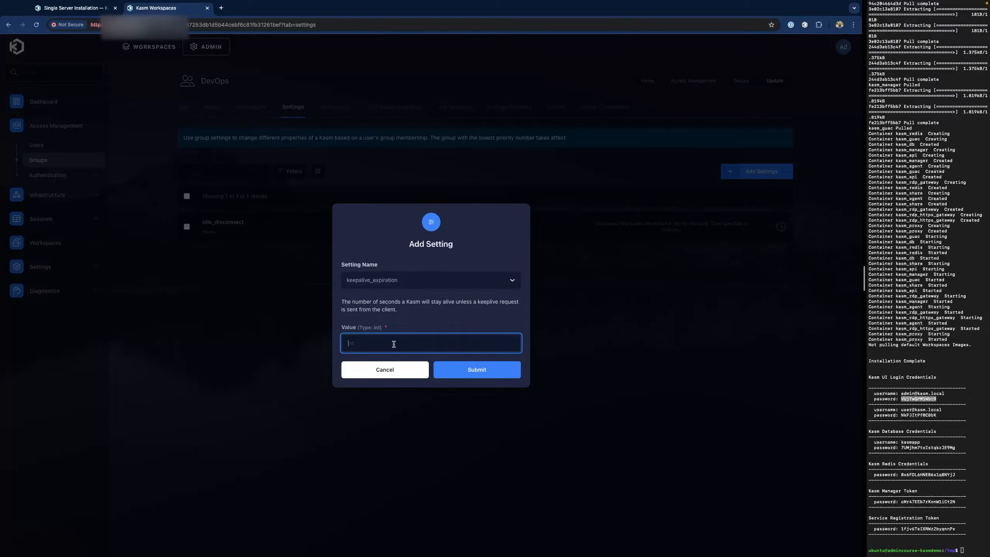
type("216000")
left_click(485, 375)
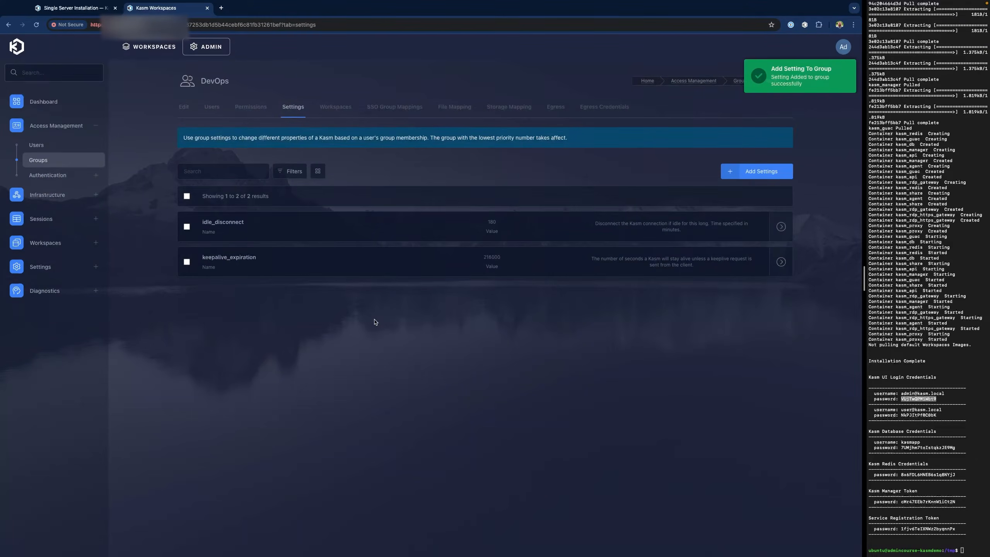
left_click(348, 109)
- Assign the Chrome and Firefox workspaces to the DevOps group
left_click(503, 241)
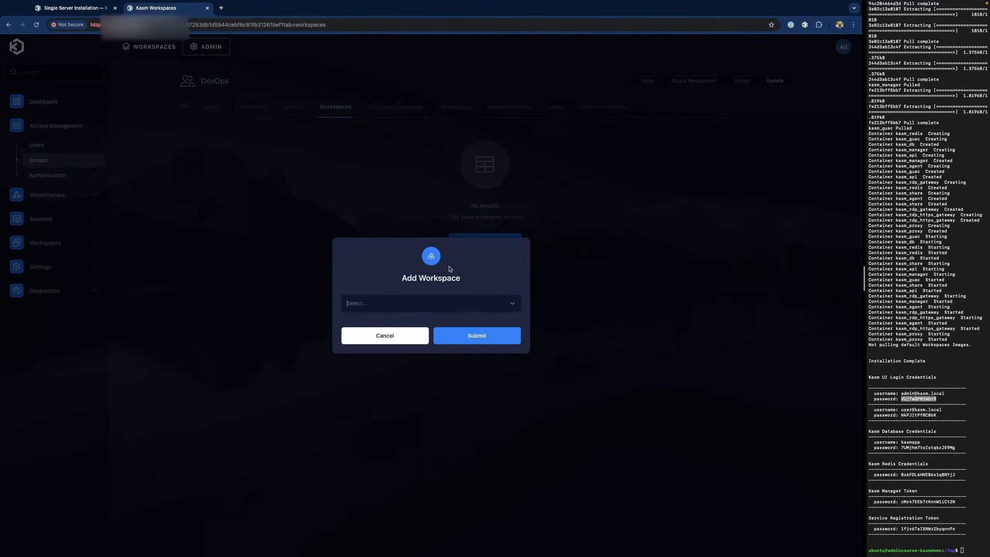
left_click(419, 304)
left_click(390, 323)
left_click(477, 336)
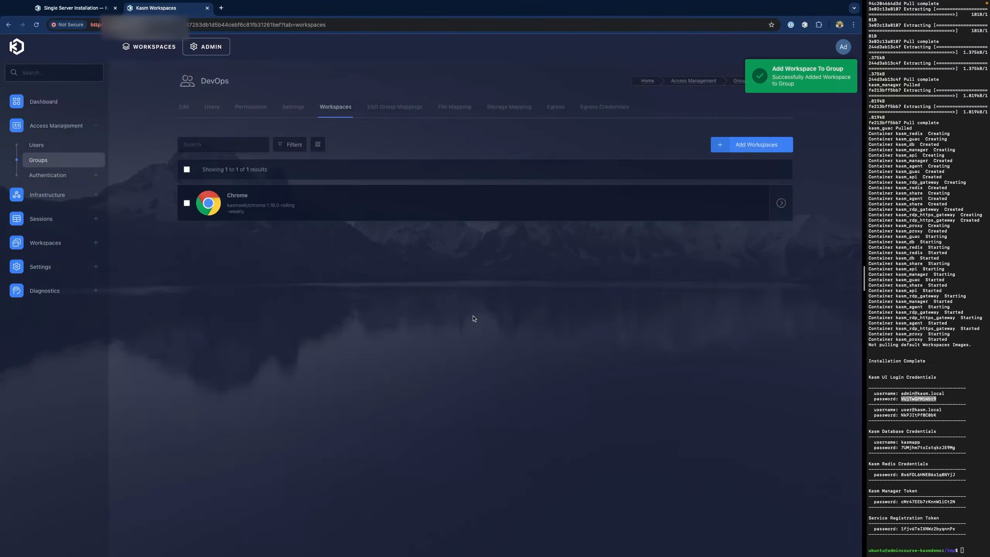
left_click(754, 145)
left_click(424, 306)
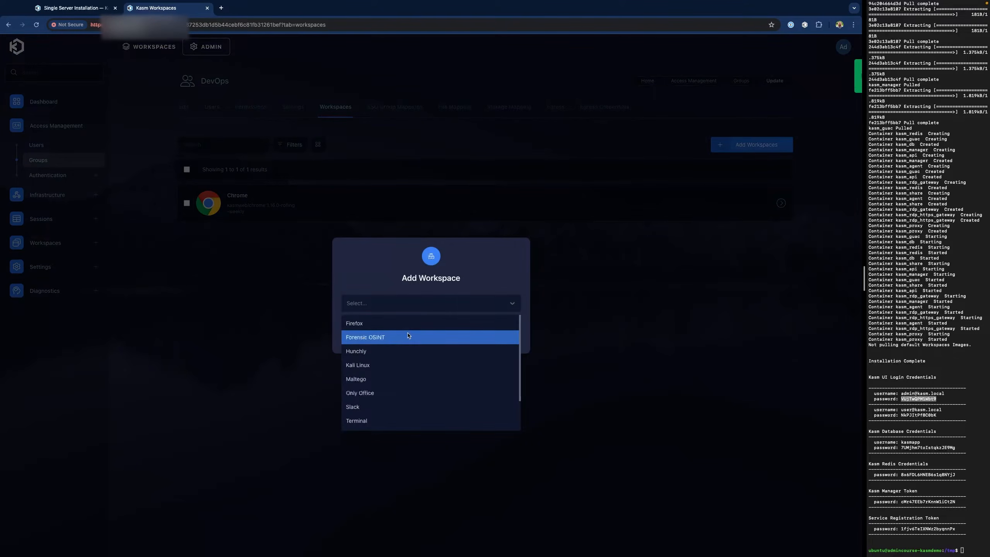
left_click(390, 323)
left_click(504, 338)
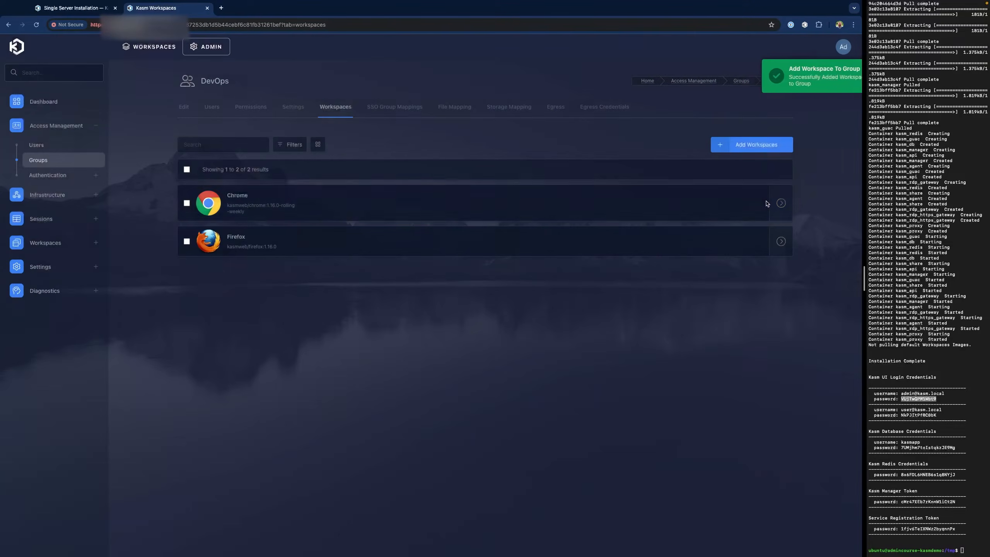
- Assign the Terminal and Ubuntu Jammy workspaces to the DevOps group
left_click(752, 146)
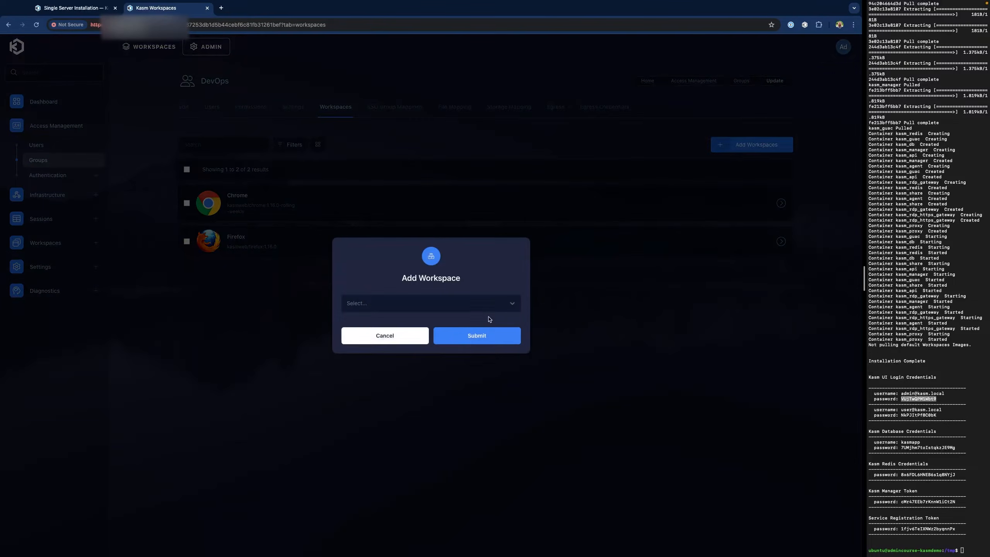
left_click(471, 306)
scroll(390, 366, "down", 1)
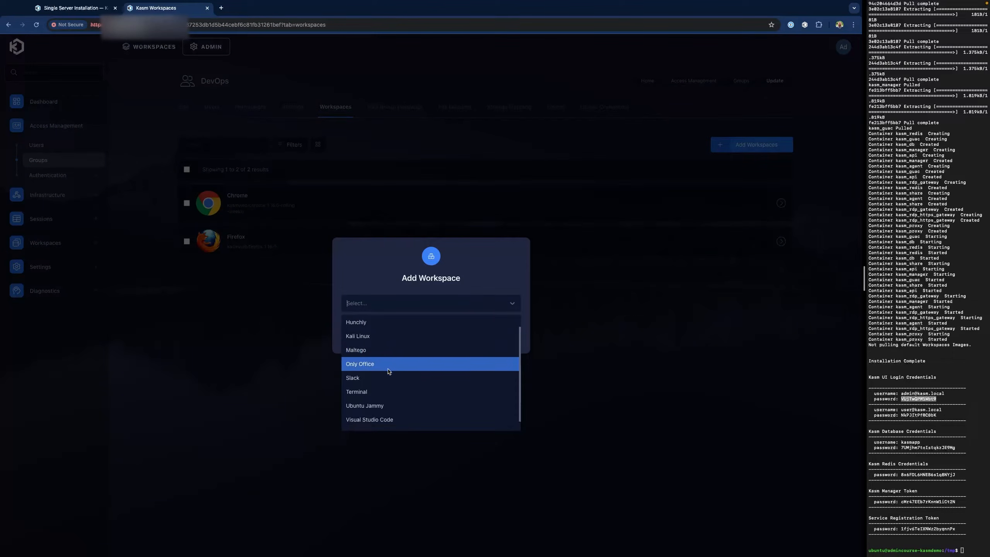
left_click(386, 390)
left_click(483, 339)
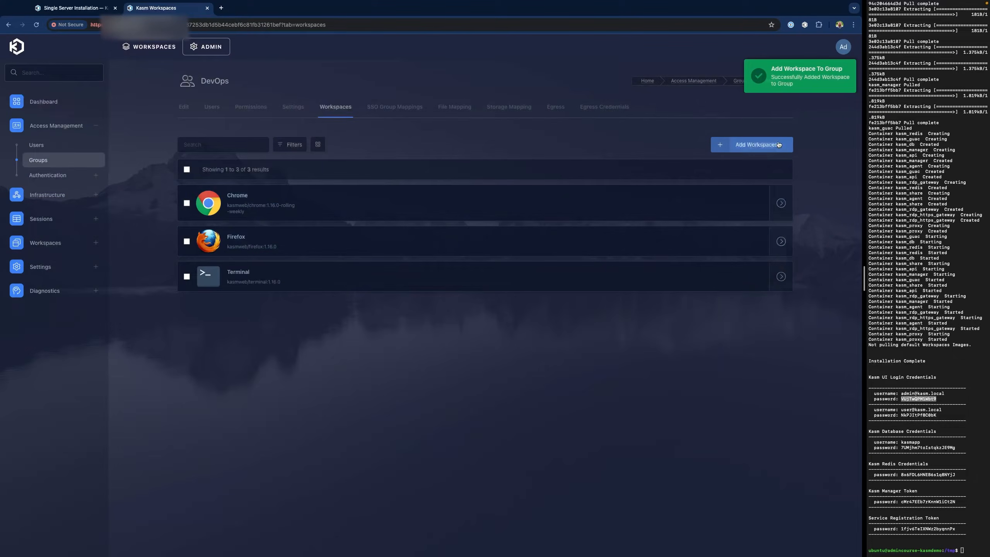
left_click(756, 145)
left_click(496, 305)
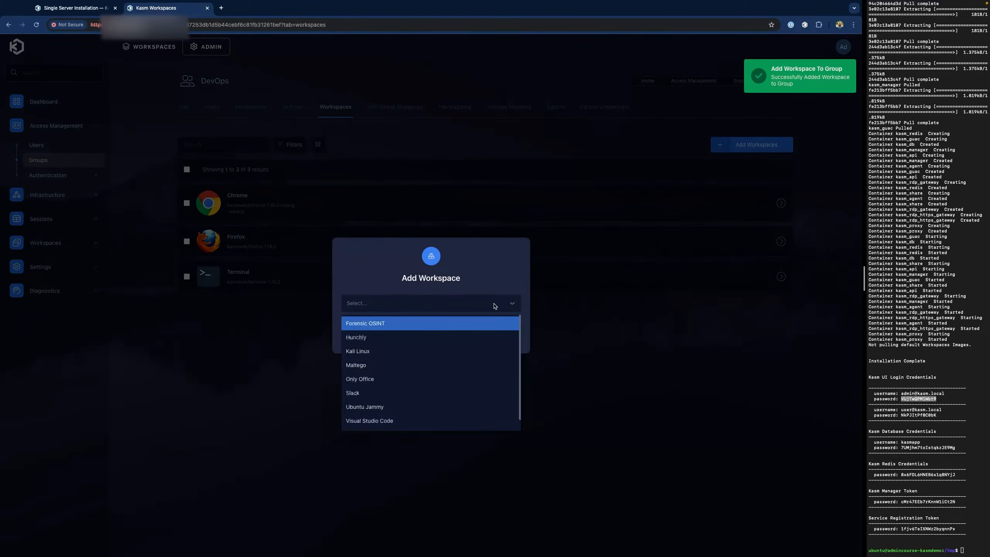
left_click(435, 406)
left_click(501, 339)
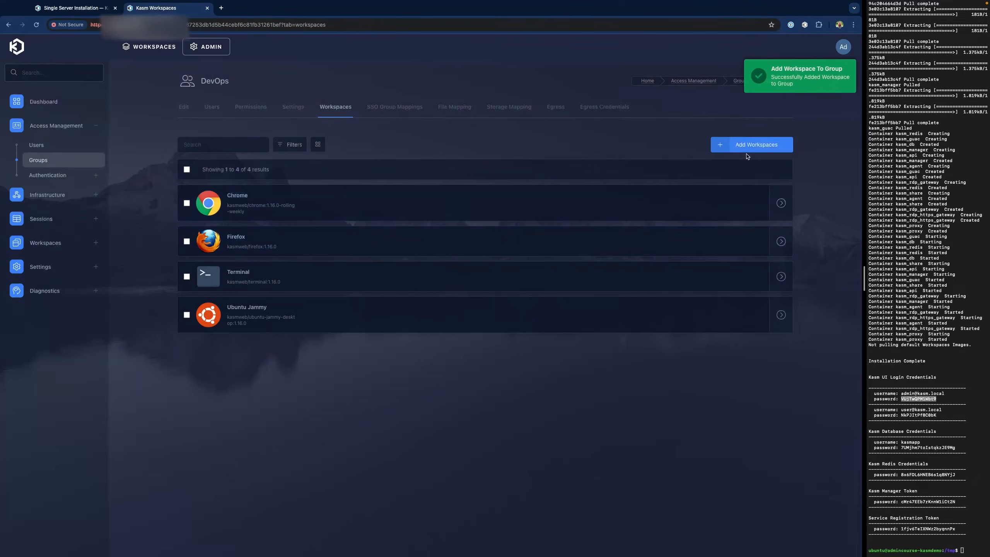
- Assign Visual Studio Code to the DevOps group and view its member list
left_click(746, 151)
left_click(440, 305)
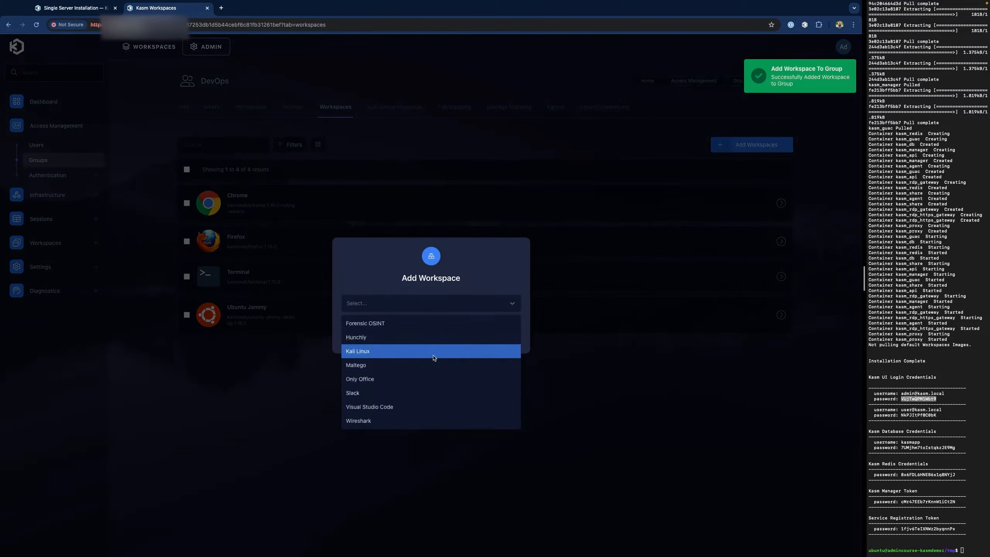
left_click(432, 407)
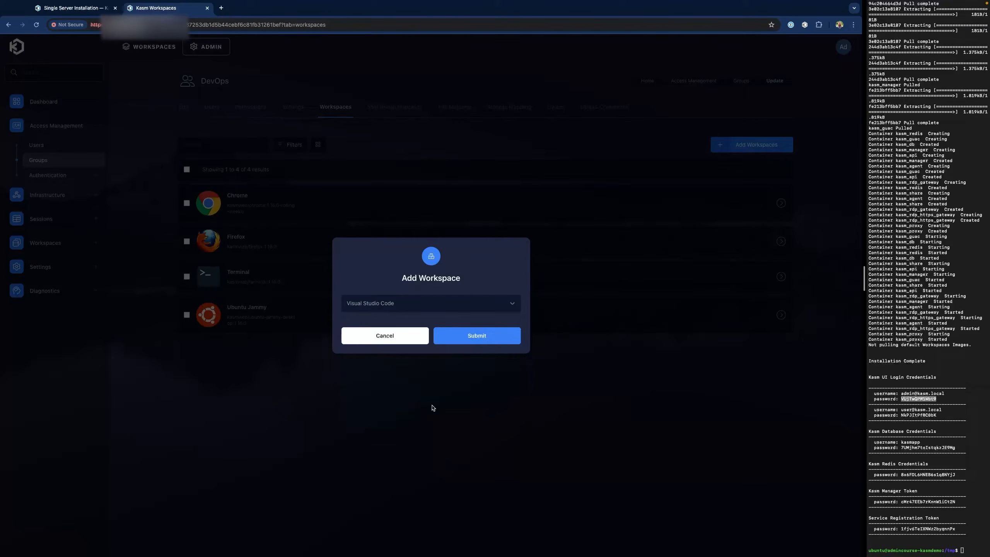
left_click(484, 343)
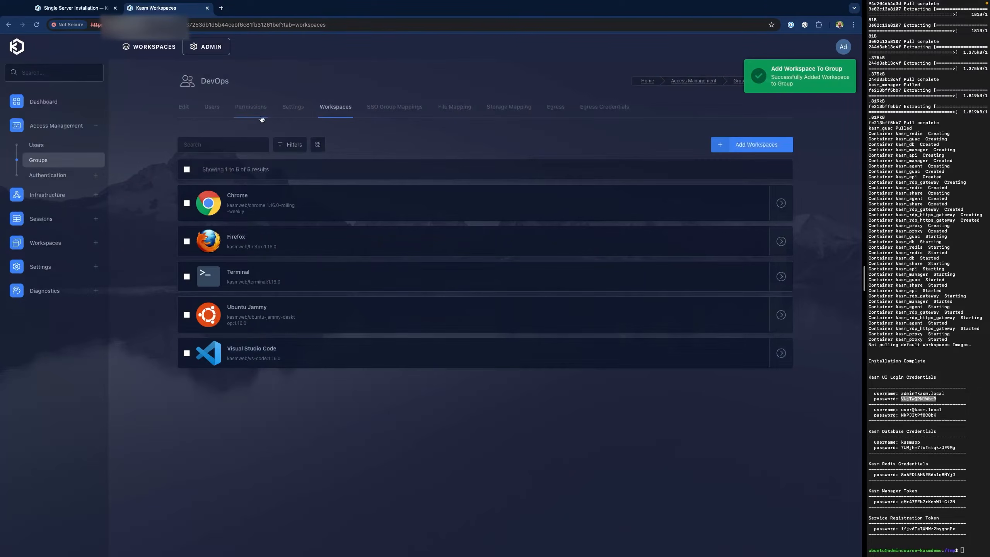
left_click(218, 116)
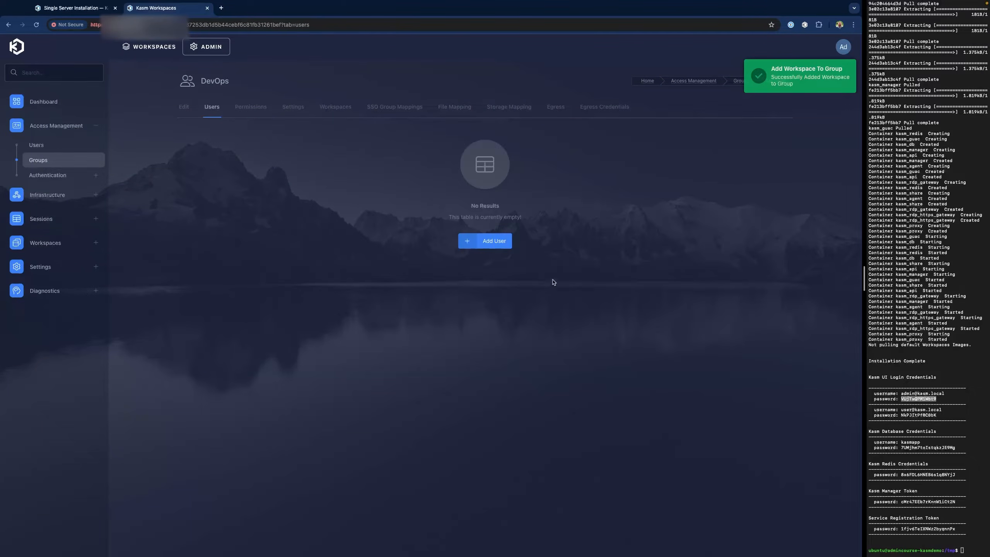
- Add the devops user account as a member of the DevOps group
left_click(495, 241)
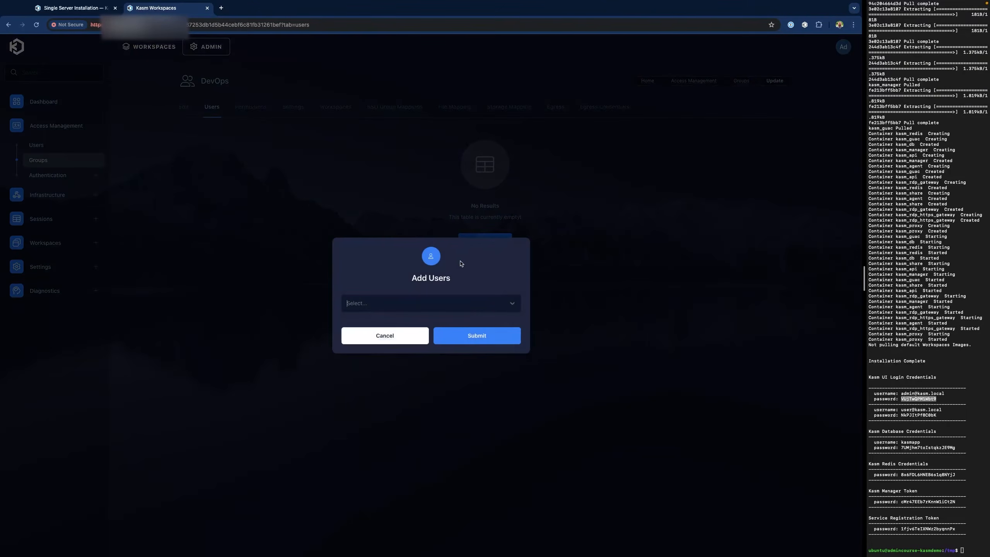
left_click(448, 305)
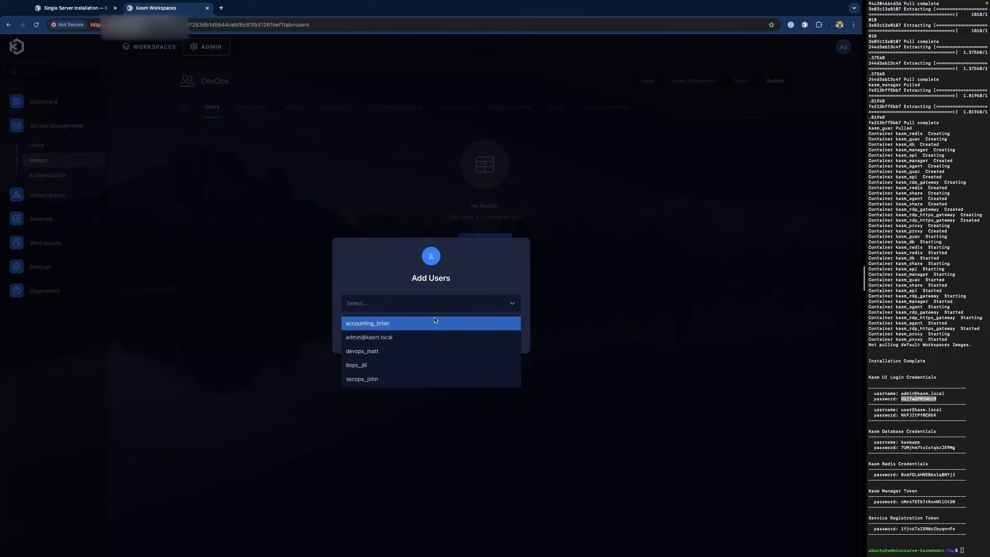
left_click(426, 351)
left_click(484, 341)
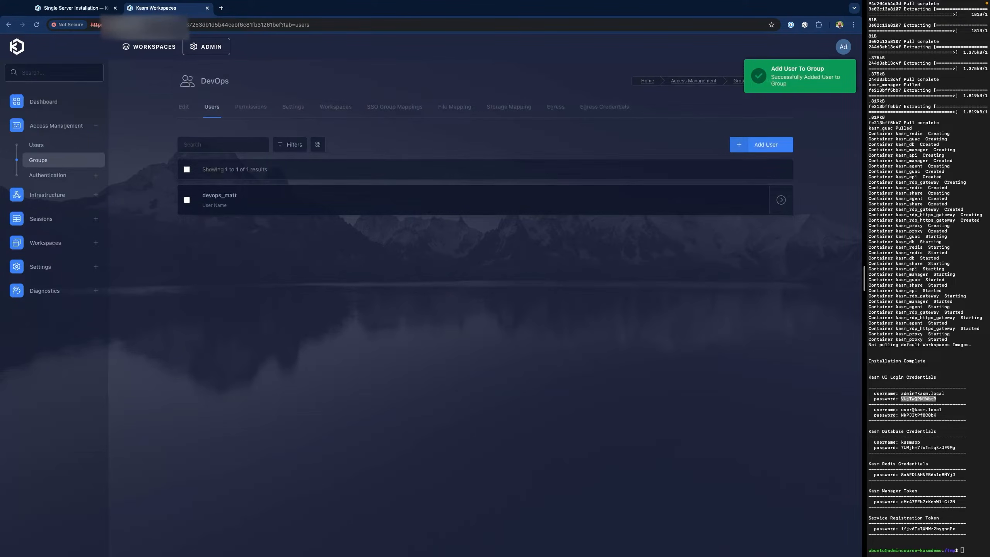
left_click(41, 160)
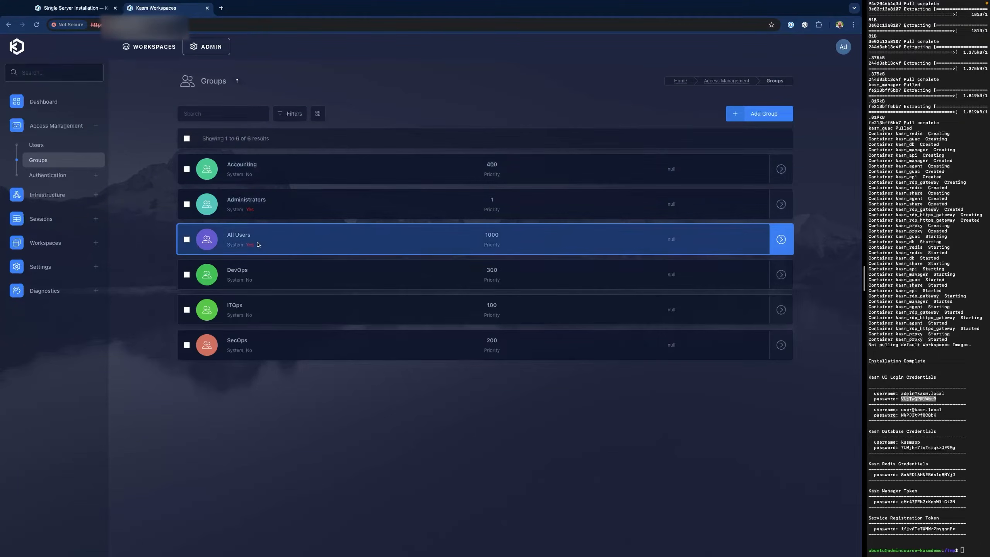
- Edit the ITOps group, open Add Permissions, and browse the available permission list
left_click(256, 316)
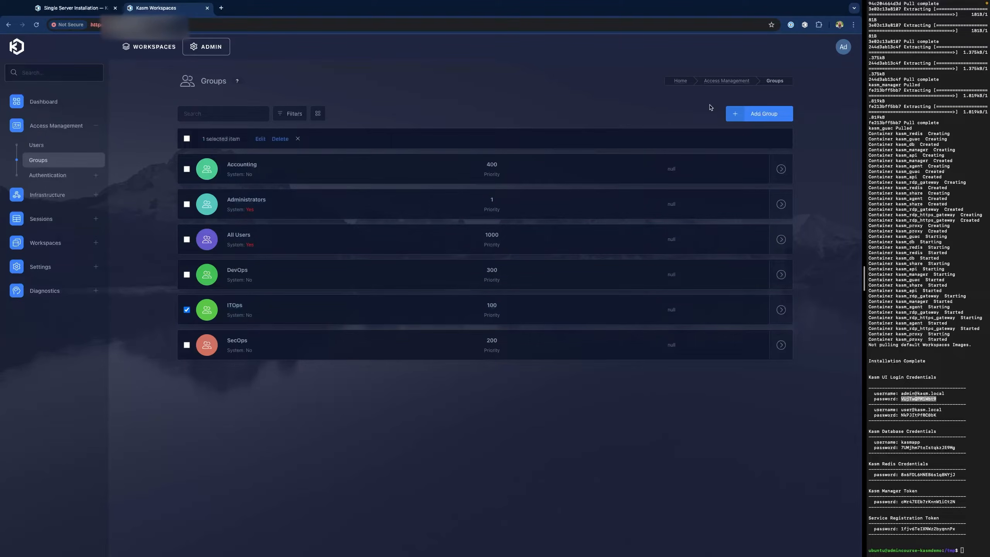
left_click(261, 139)
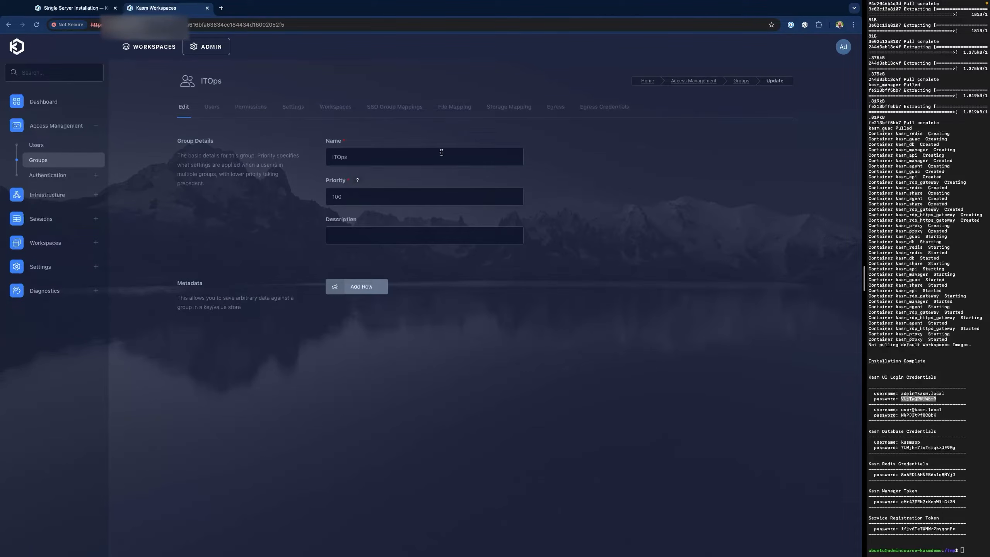
left_click(255, 107)
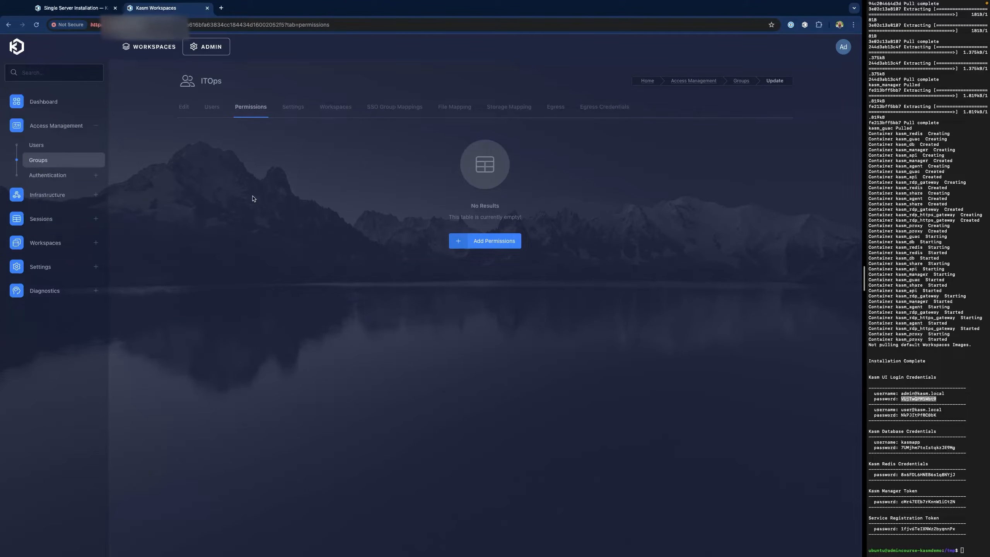
left_click(485, 245)
left_click(483, 308)
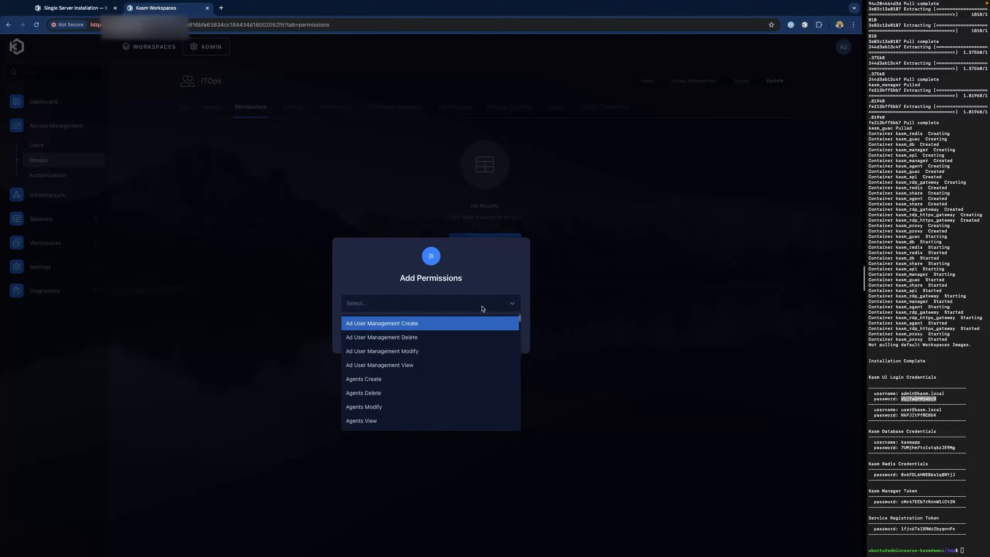
scroll(465, 369, "down", 4)
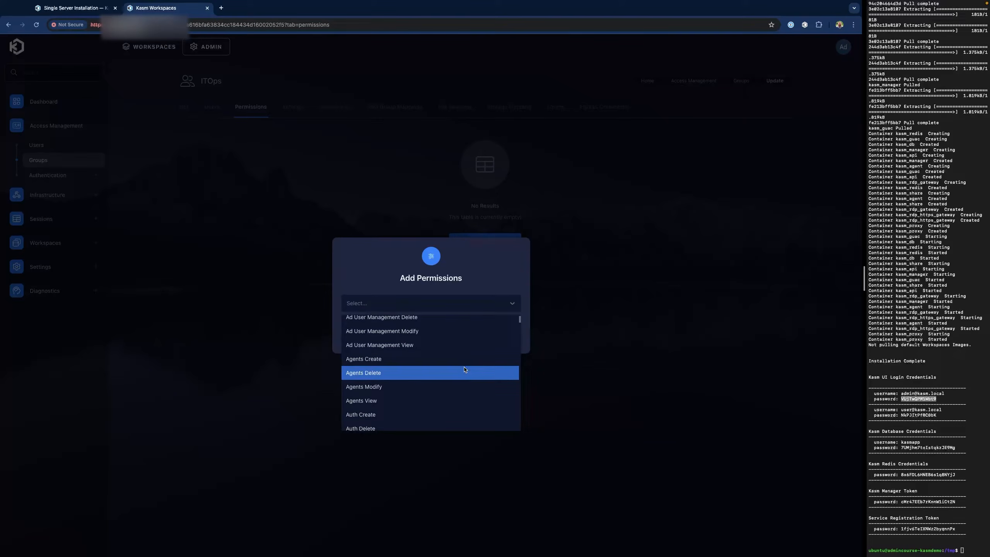
scroll(465, 369, "down", 3)
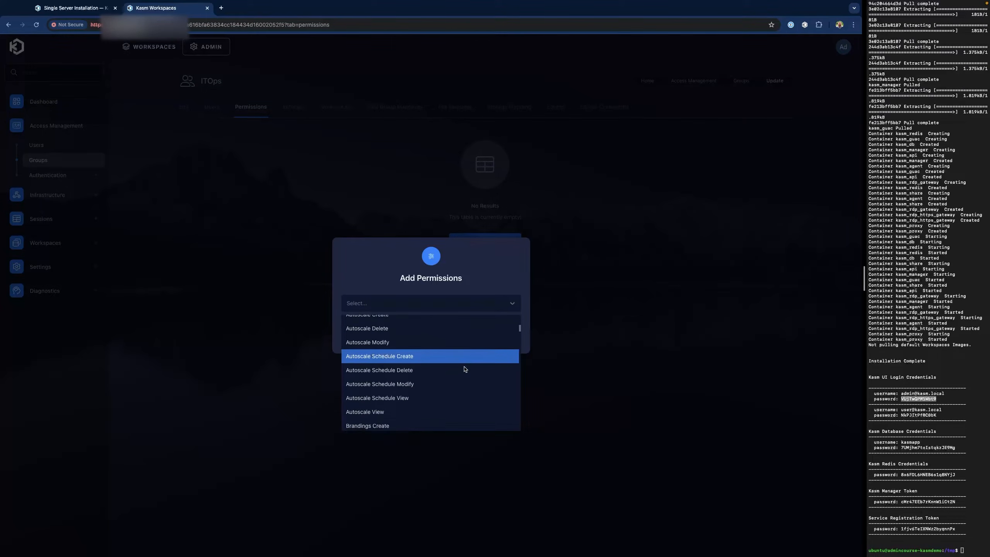
scroll(465, 369, "down", 6)
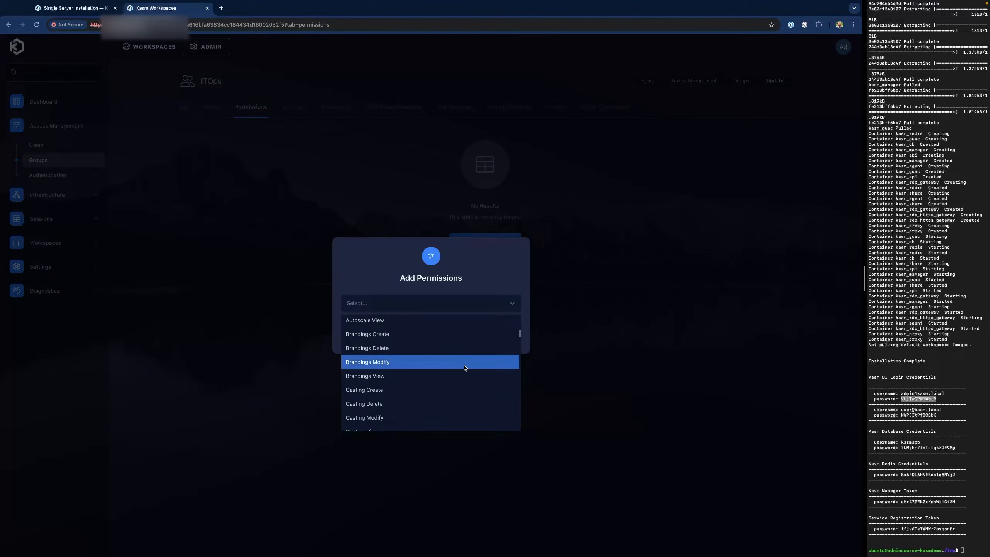
scroll(464, 369, "down", 3)
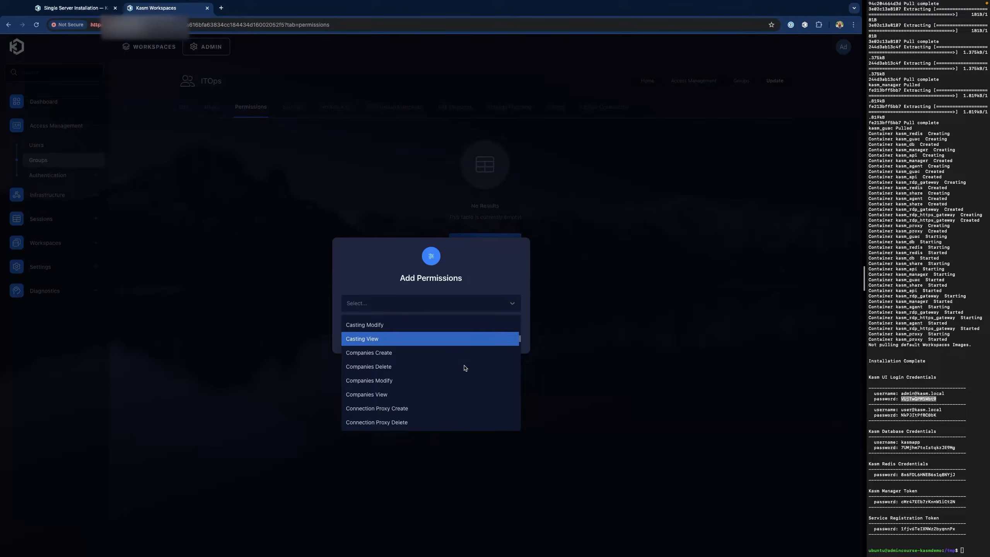
scroll(465, 369, "down", 1)
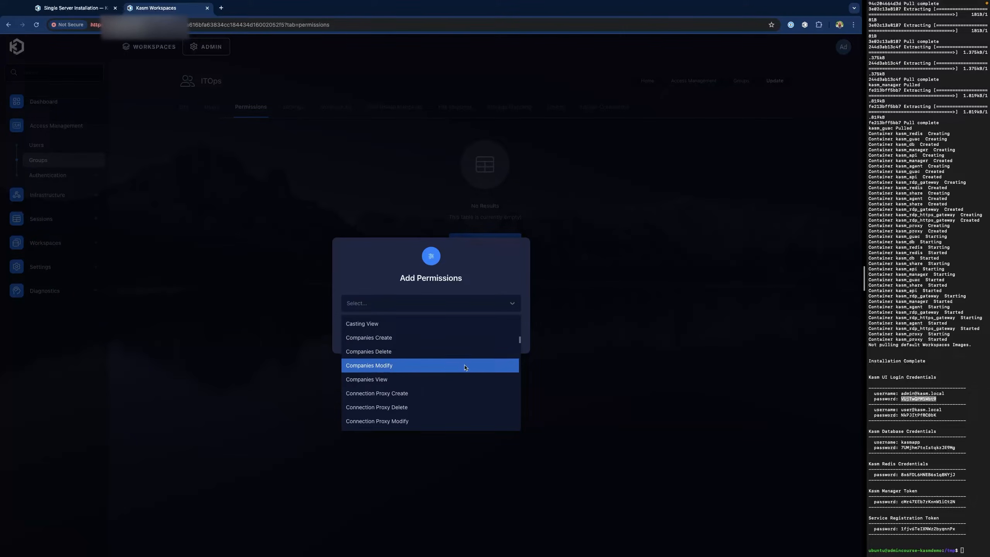
scroll(465, 368, "down", 4)
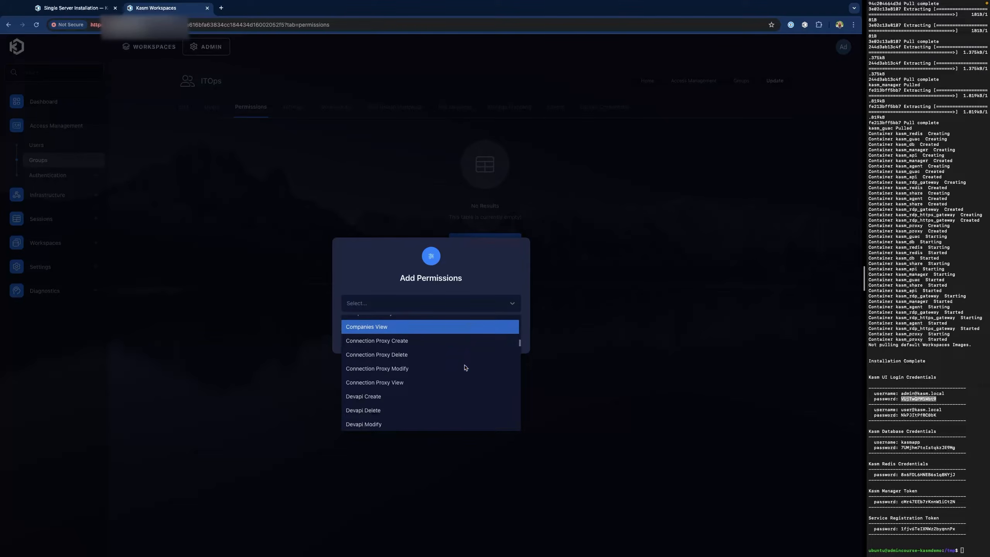
scroll(465, 368, "down", 10)
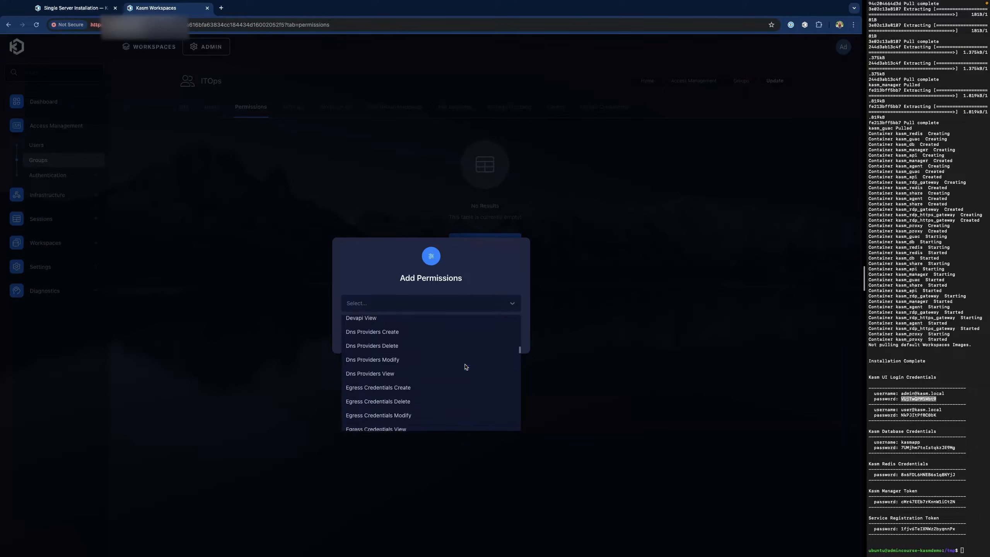
left_click(395, 303)
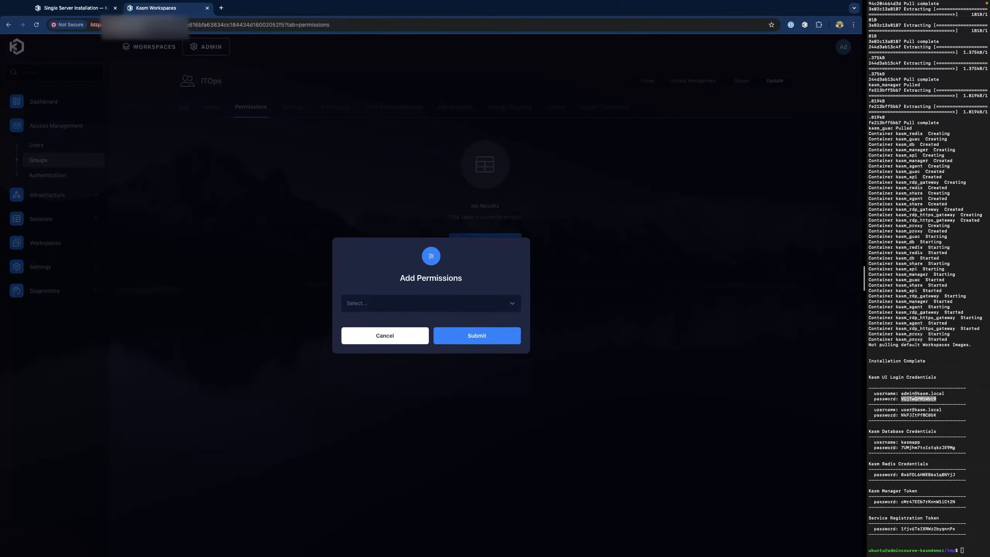
left_click(393, 305)
- Grant ITOps the Groups Create, Groups Delete, Groups Modify and Groups View permissions
type("groups")
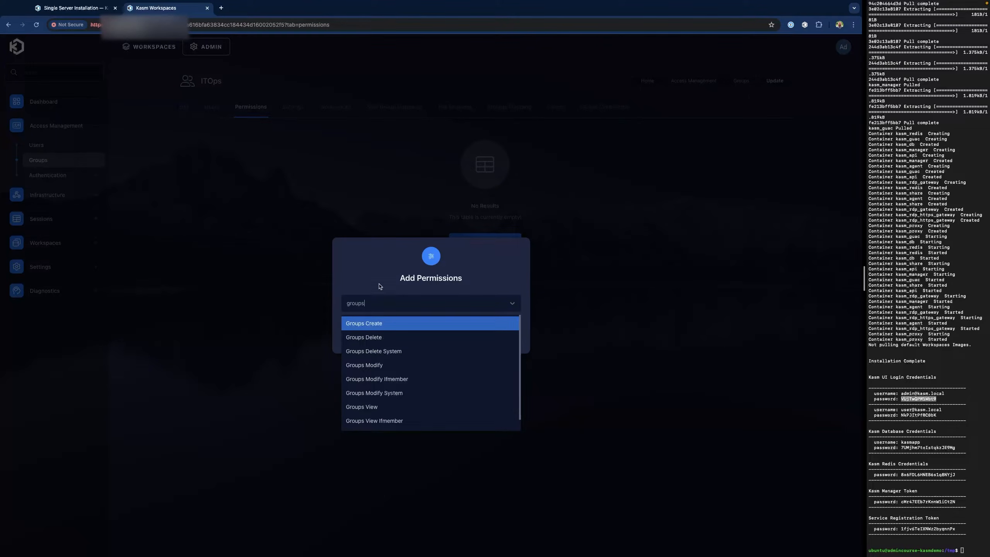
left_click(377, 324)
left_click(414, 307)
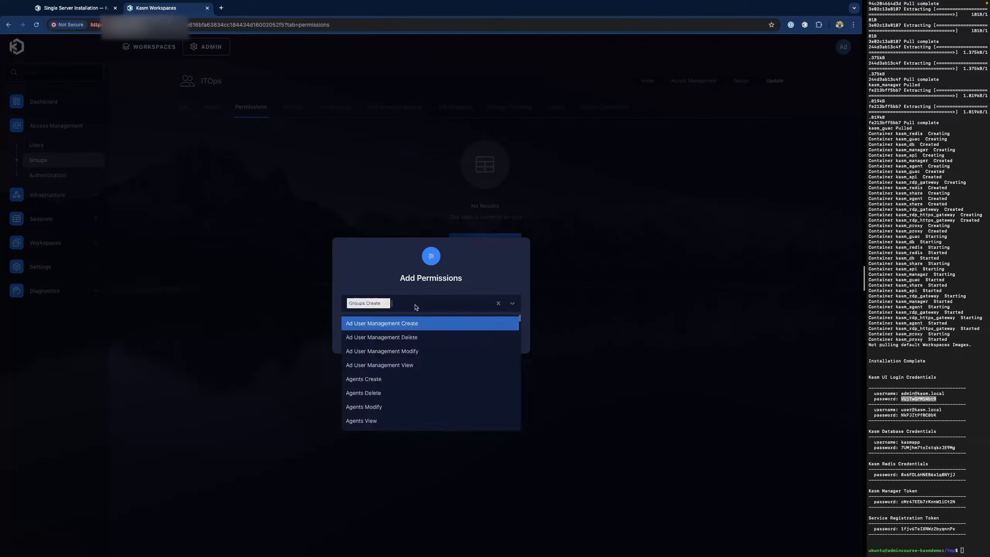
type("group")
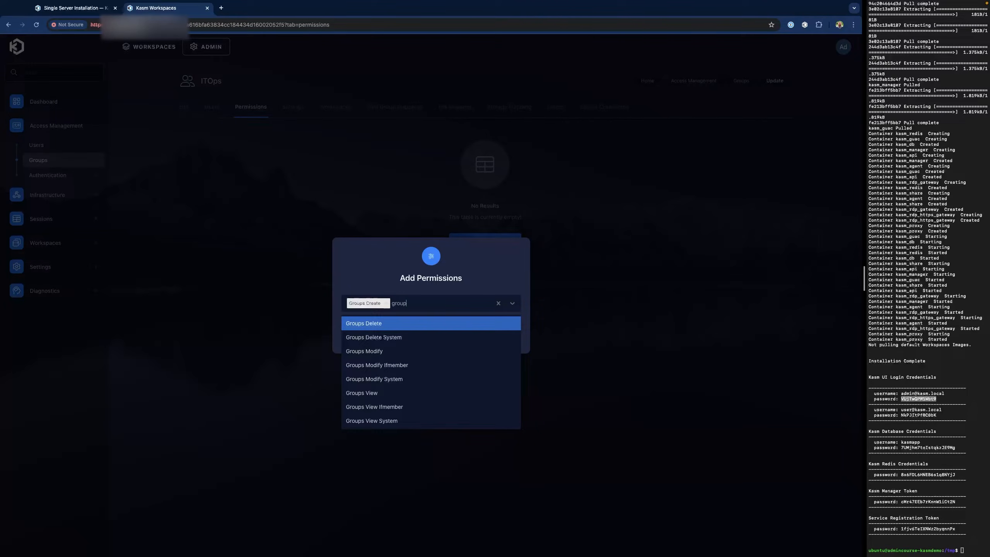
type("group")
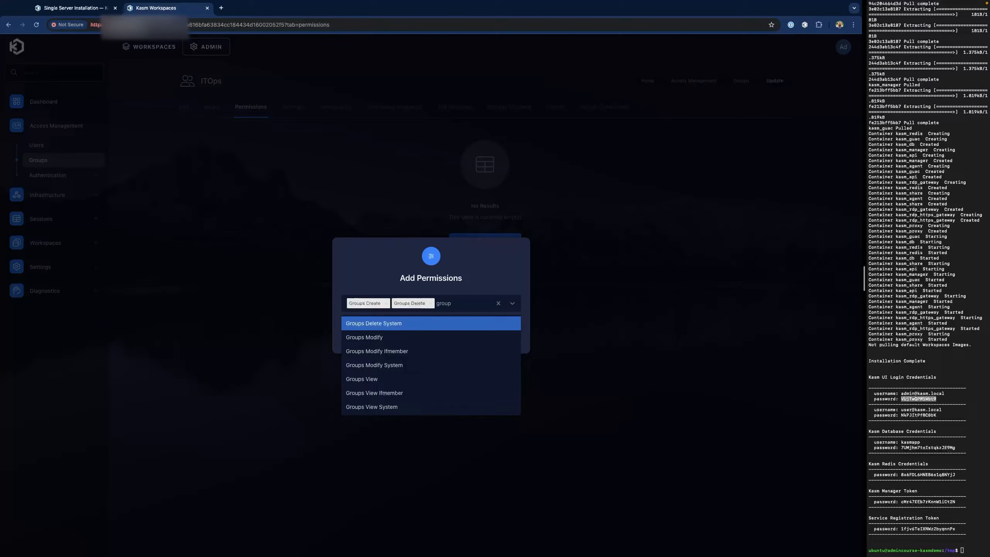
key("Down")
key("Return")
type("group")
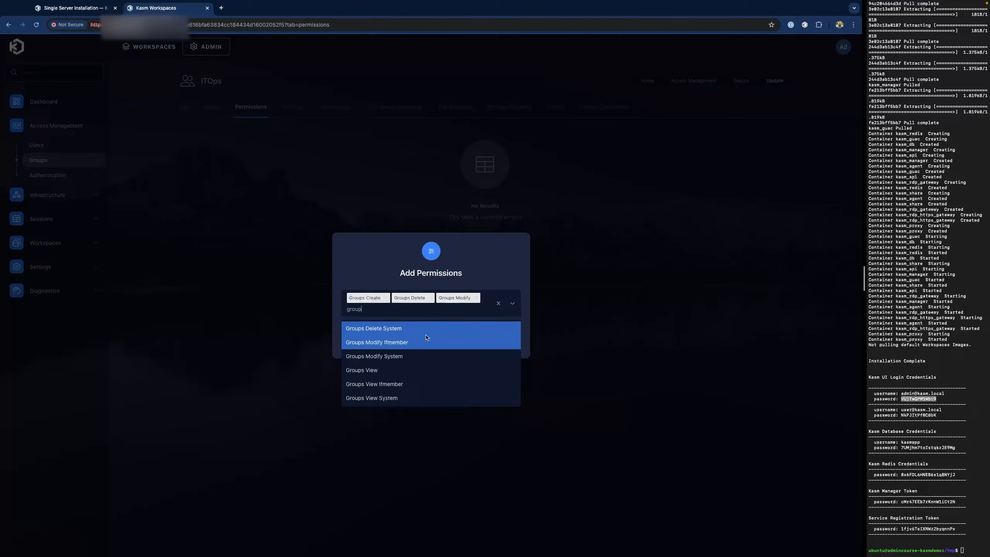
left_click(425, 370)
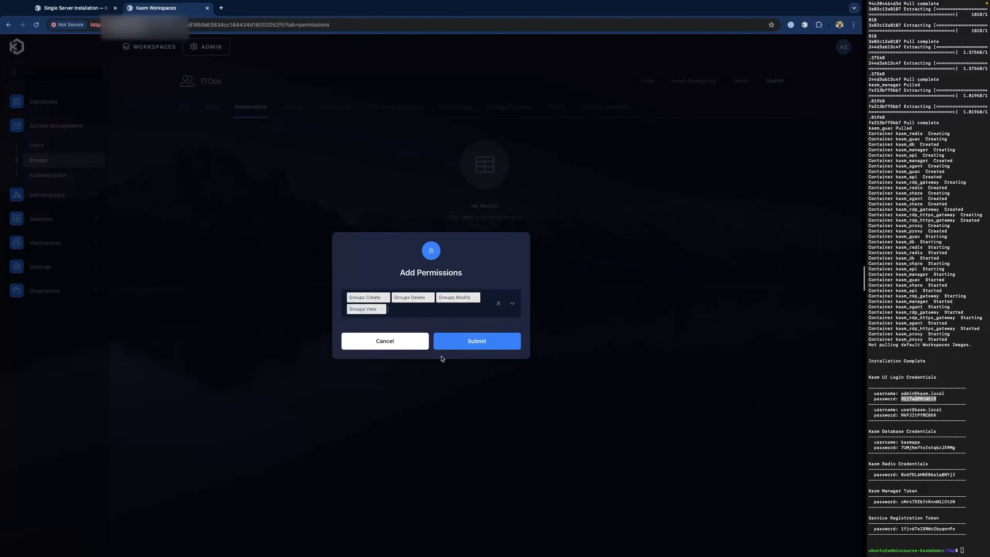
left_click(474, 342)
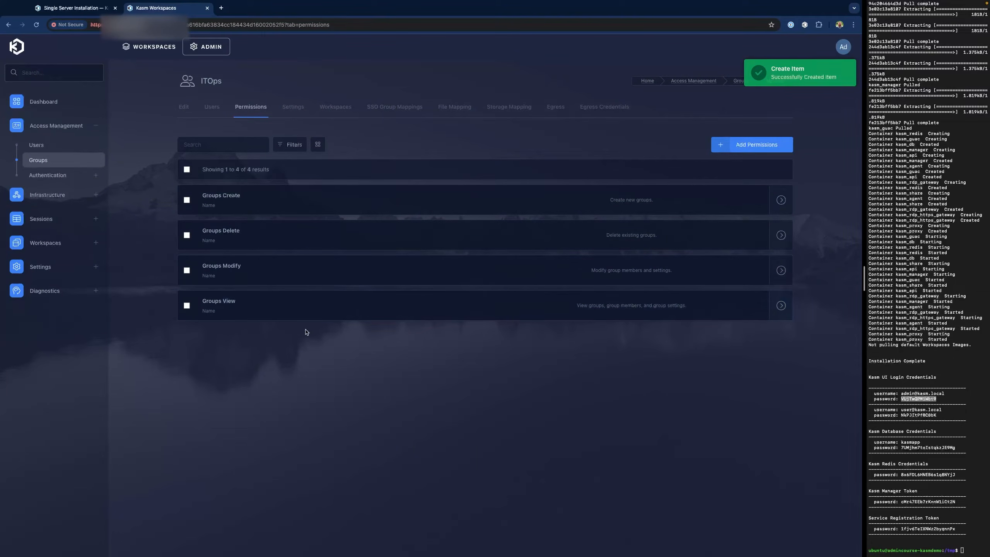
left_click(745, 146)
- Give ITOps the Users Create, Users Delete, Users Modify and Users View permissions and submit them
left_click(388, 304)
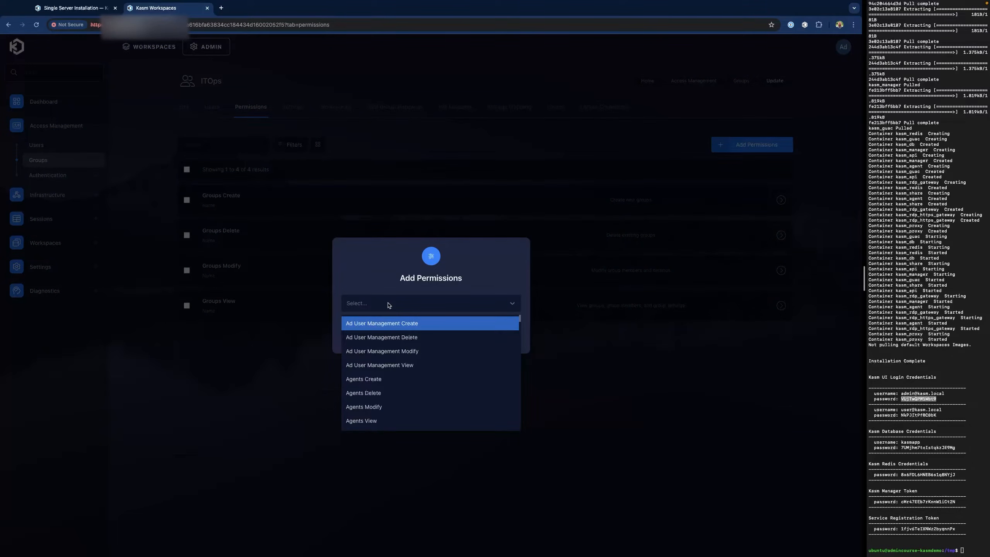
type("users")
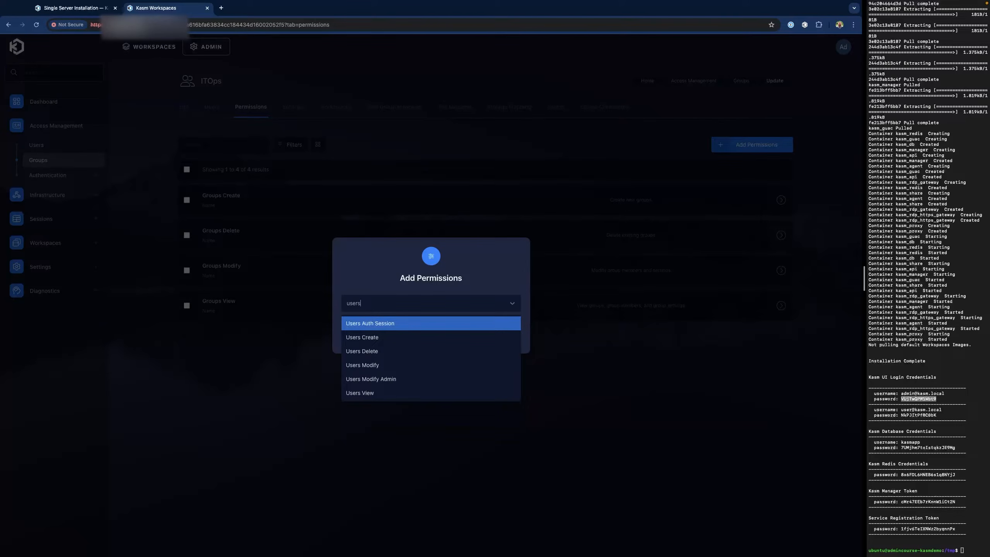
left_click(394, 337)
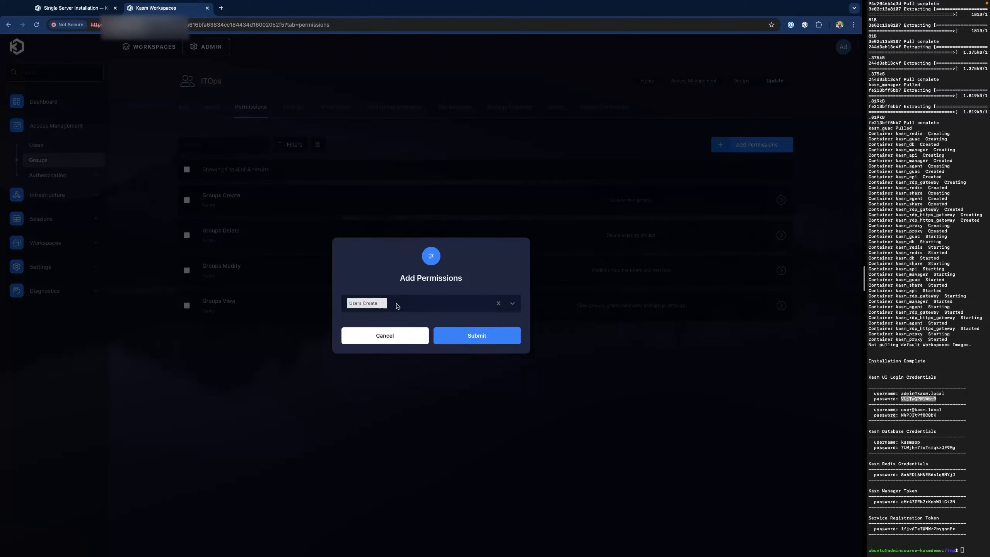
left_click(397, 306)
type("users")
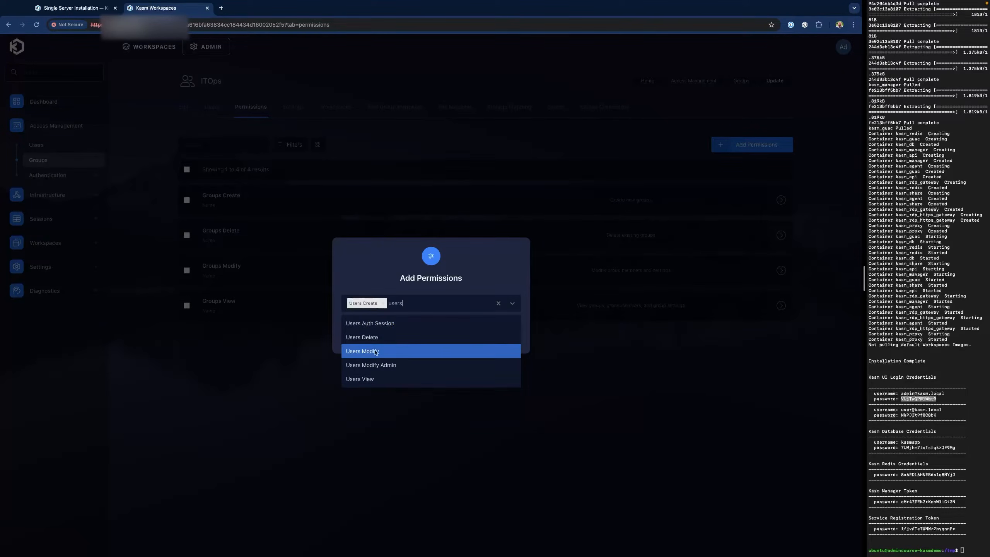
left_click(380, 338)
type("users")
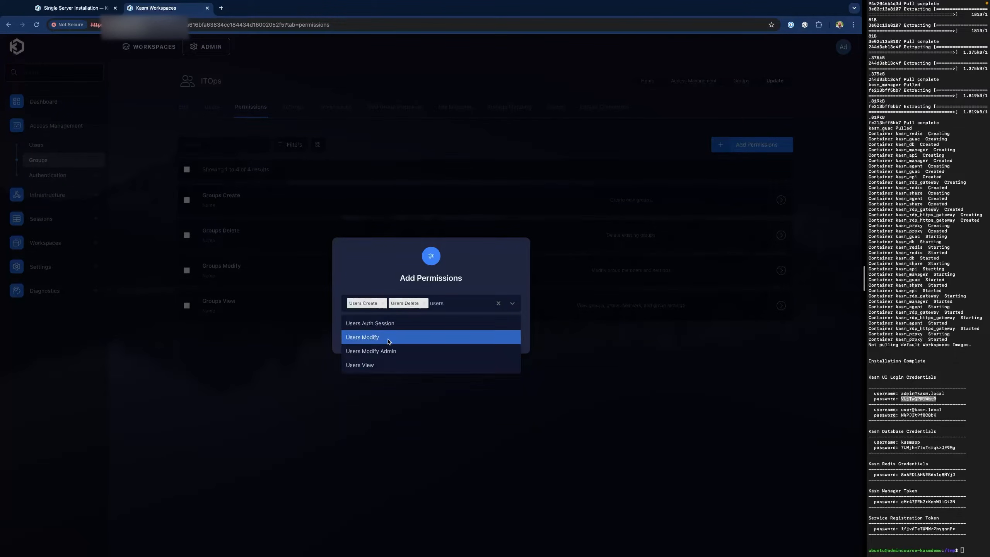
left_click(387, 341)
type("users")
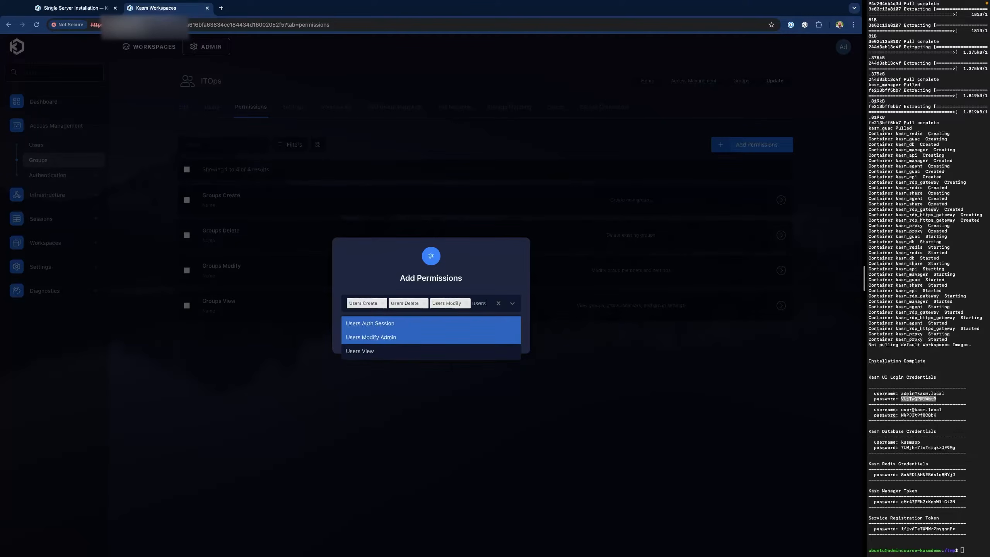
left_click(399, 353)
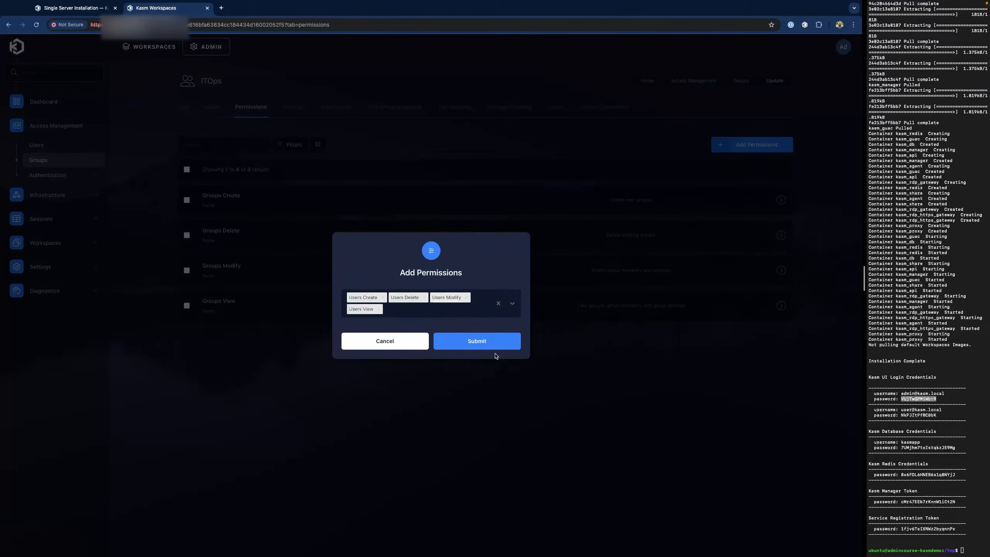
type("us")
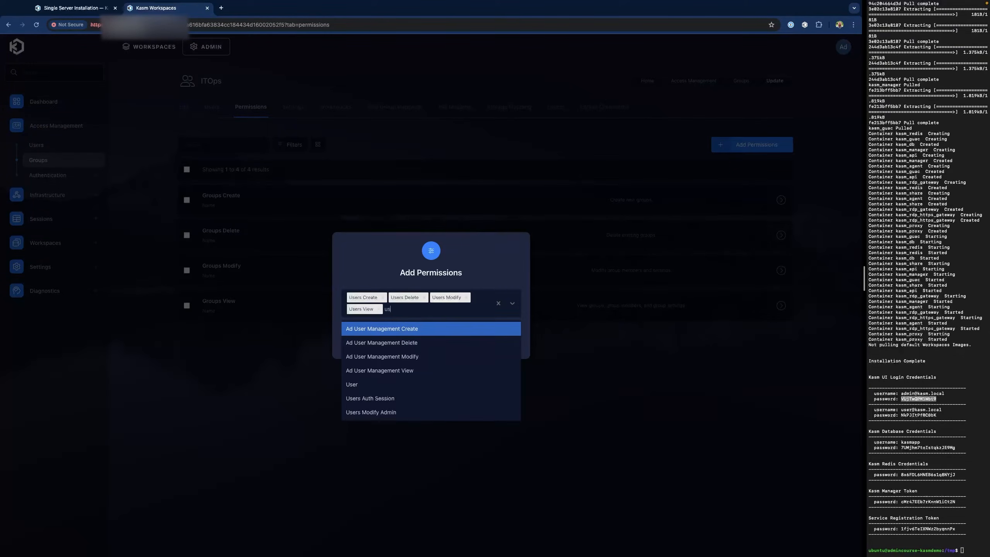
type("ers")
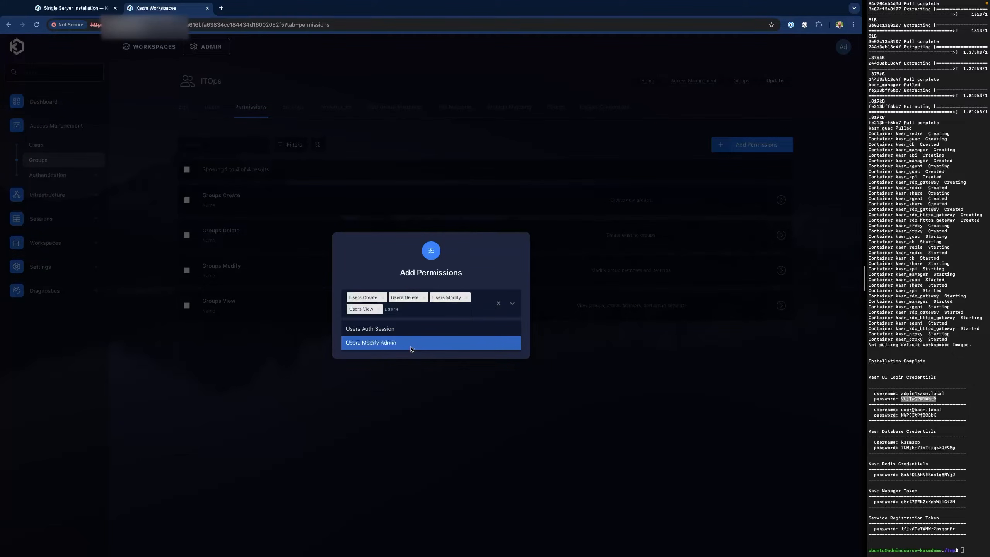
left_click(431, 442)
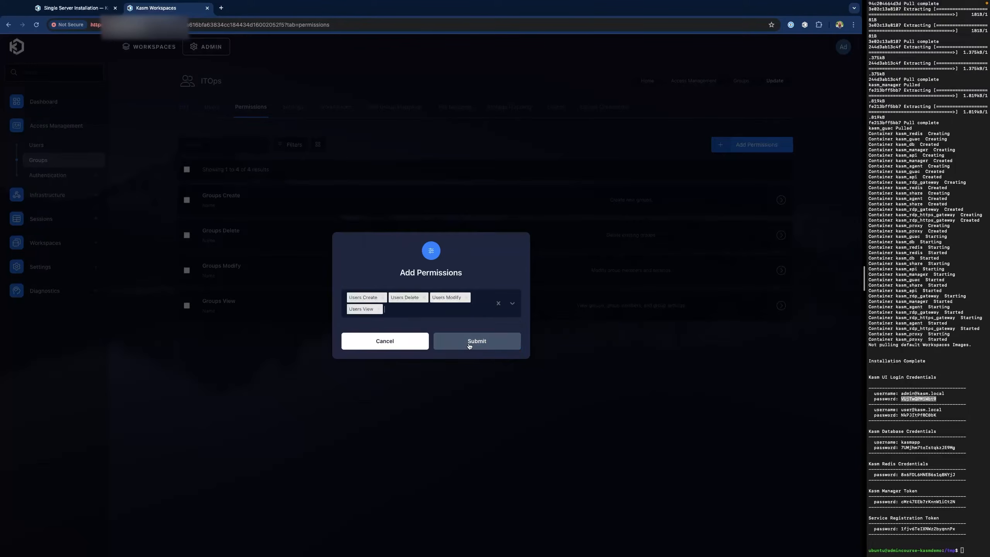
left_click(469, 347)
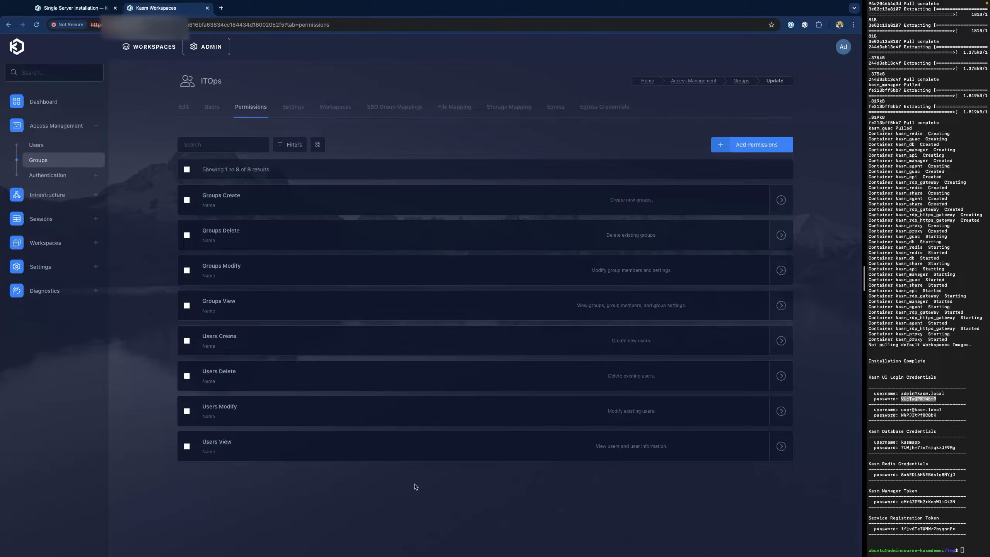
left_click(336, 109)
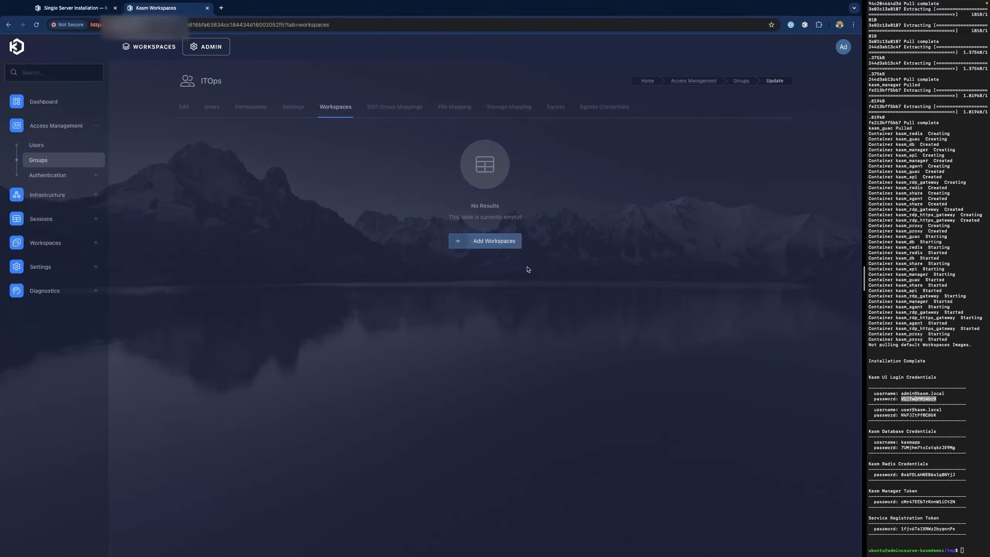
- Assign the Chrome and Only Office workspaces to the ITOps group
left_click(502, 243)
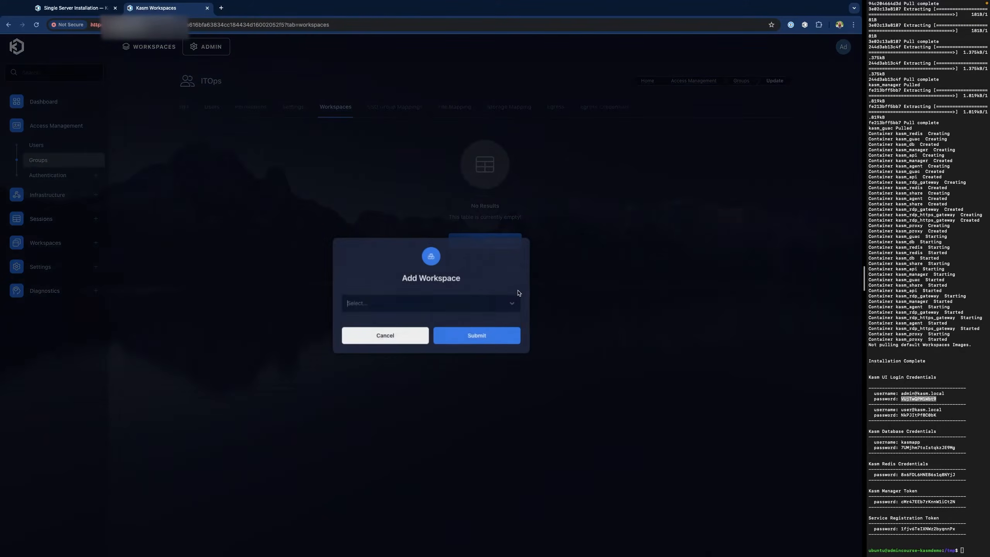
left_click(387, 306)
left_click(371, 324)
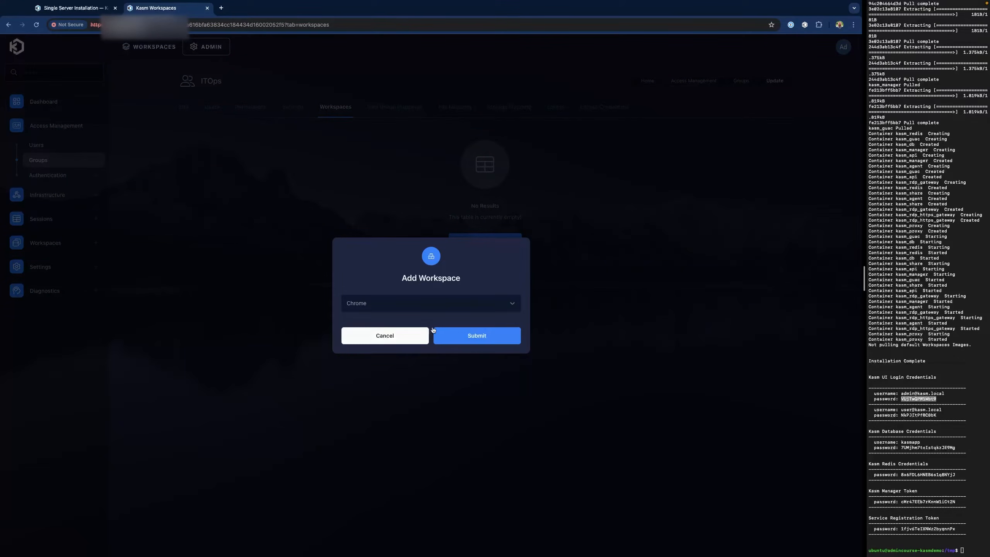
left_click(479, 336)
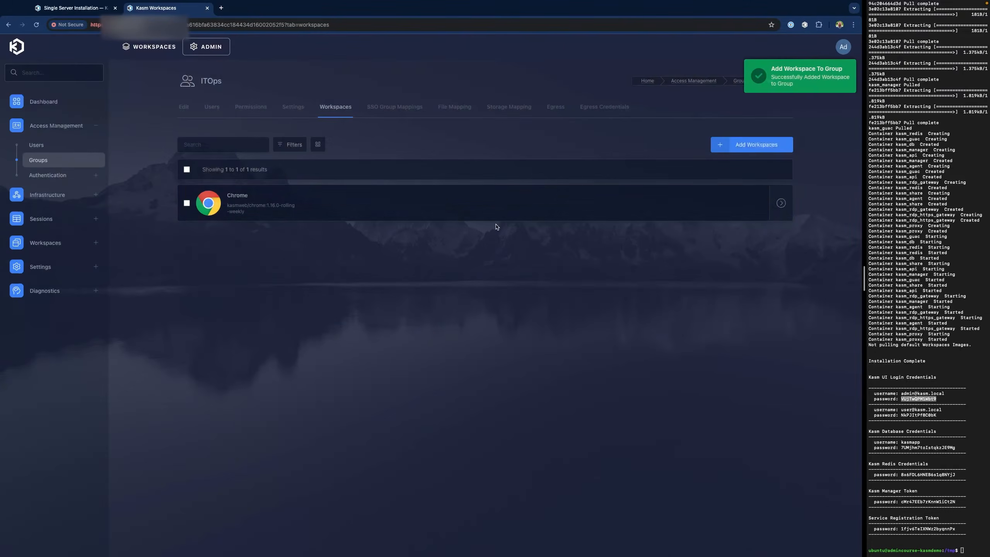
left_click(737, 145)
left_click(396, 302)
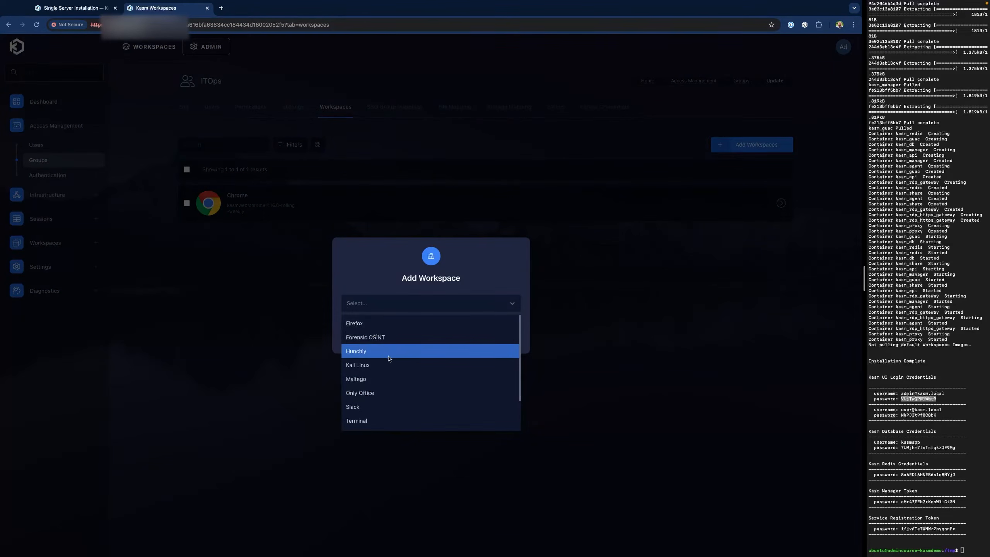
left_click(390, 393)
left_click(518, 336)
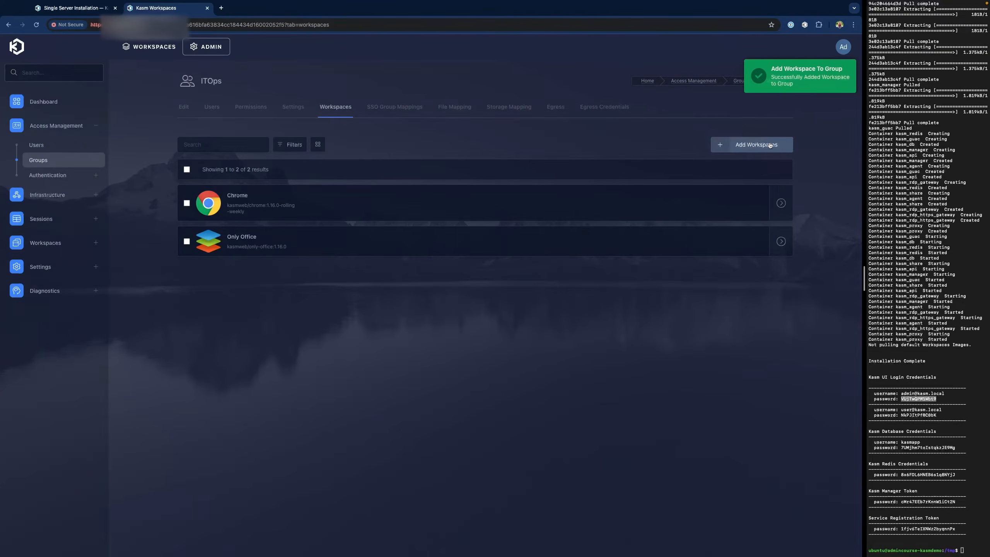
- Assign Slack to ITOps, then browse for another workspace and close the dialog without adding it
left_click(766, 147)
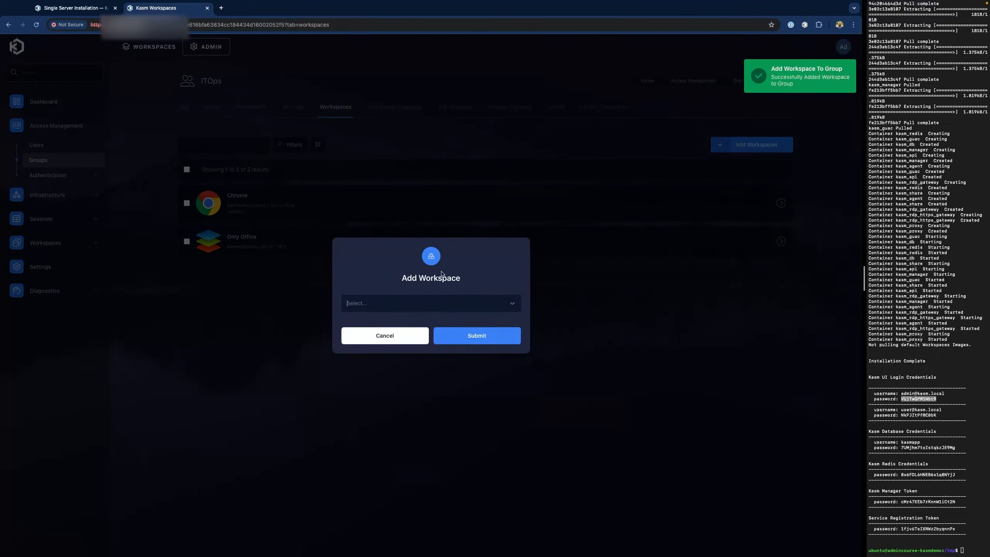
left_click(453, 304)
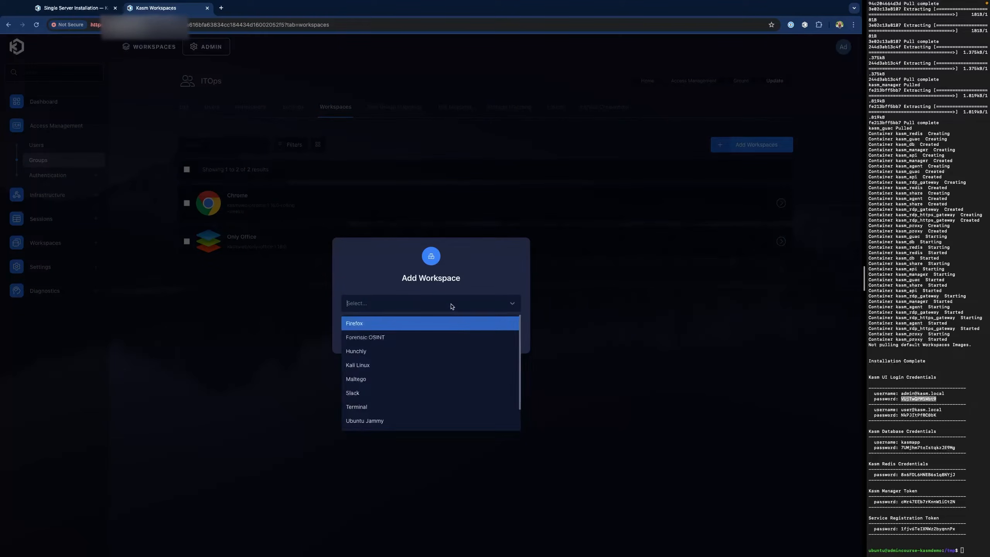
left_click(397, 393)
left_click(477, 335)
left_click(752, 144)
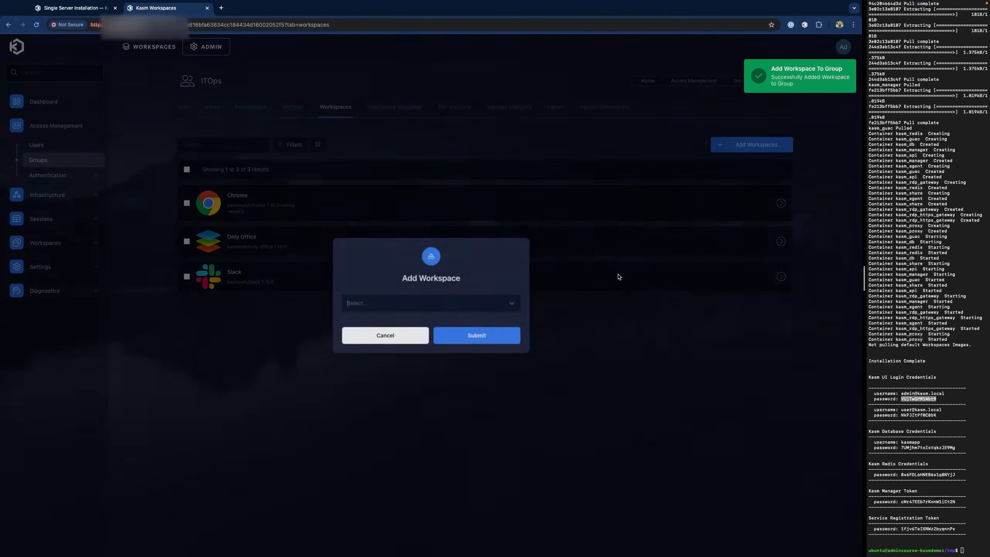
left_click(483, 303)
scroll(432, 380, "down", 1)
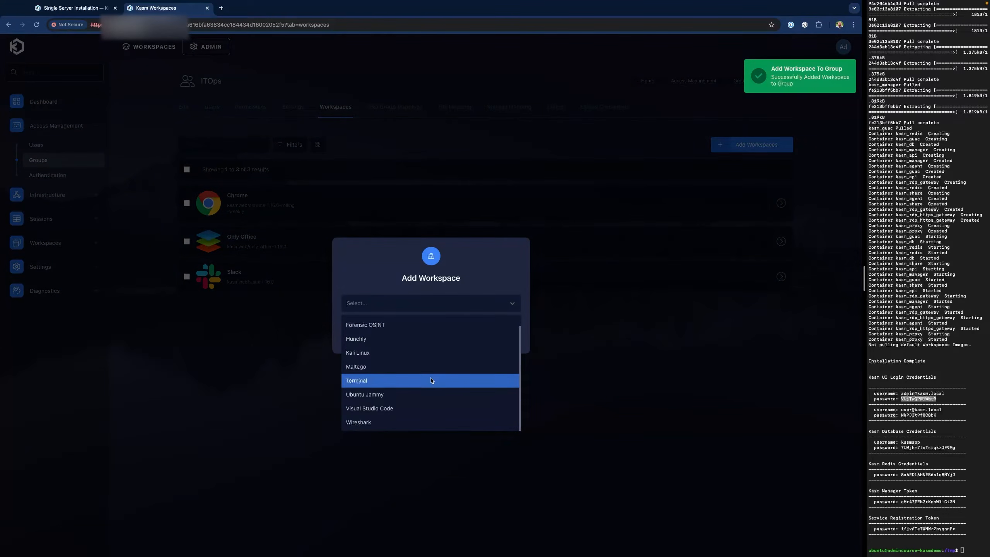
left_click(405, 400)
left_click(443, 342)
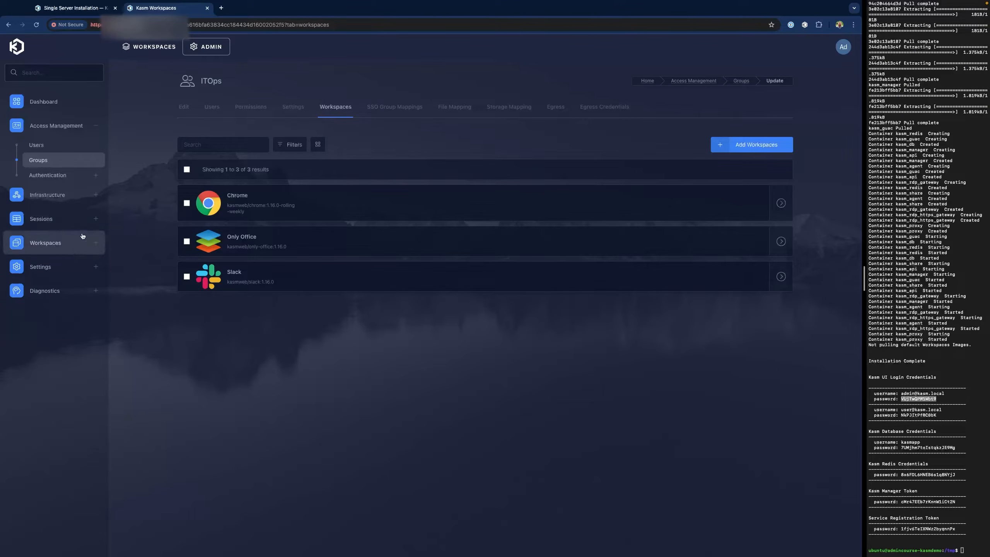
- Select Ubuntu Jammy in the Workspaces list and clone it
left_click(66, 242)
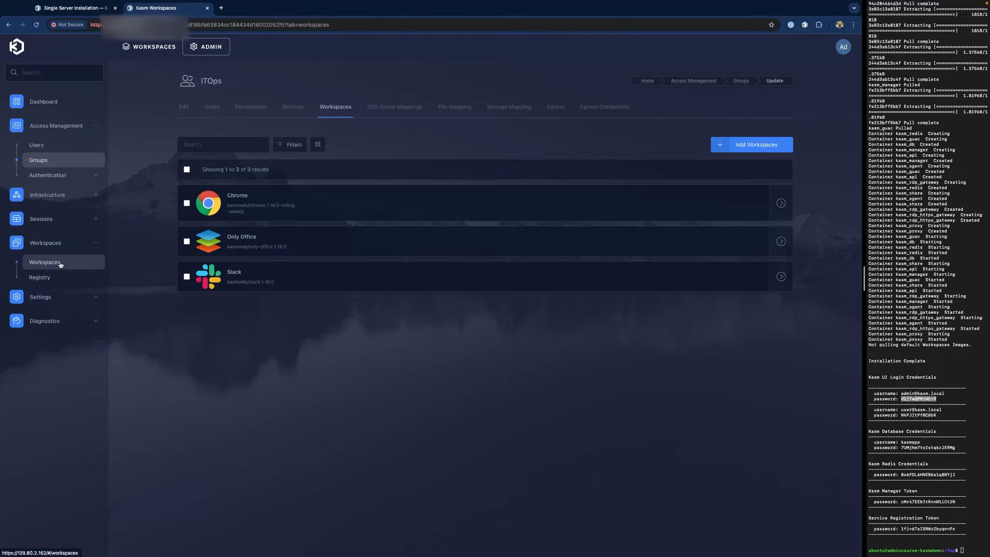
left_click(60, 263)
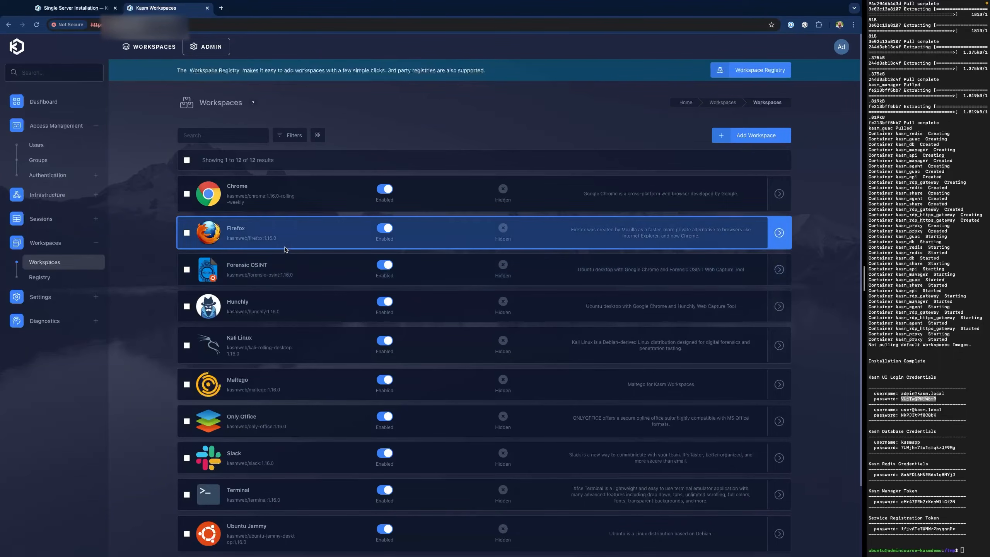
scroll(283, 409, "down", 2)
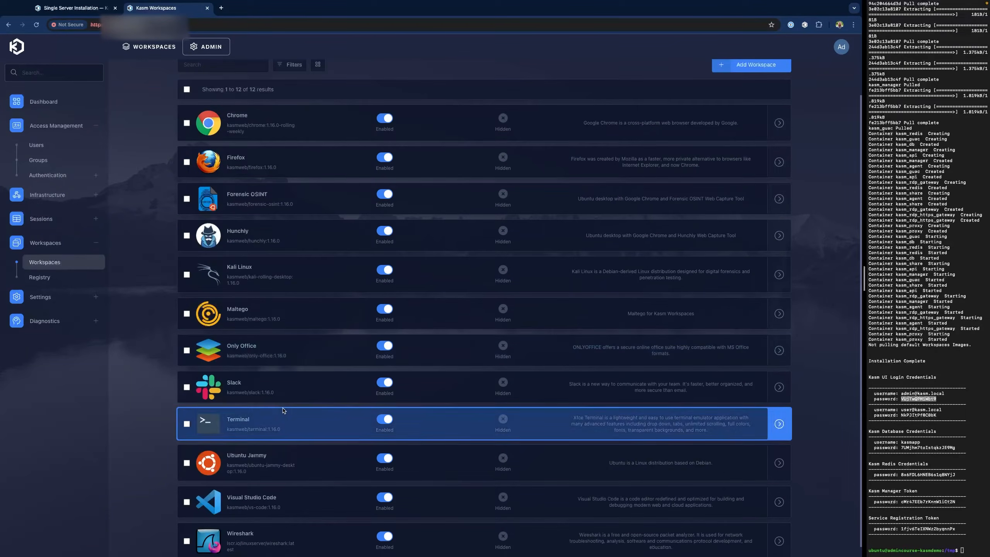
left_click(187, 464)
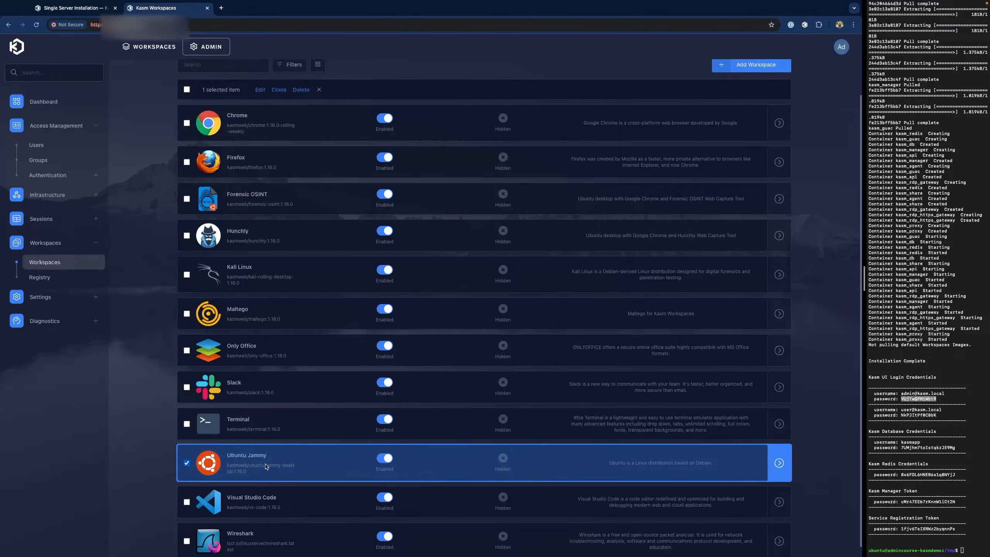
left_click(279, 91)
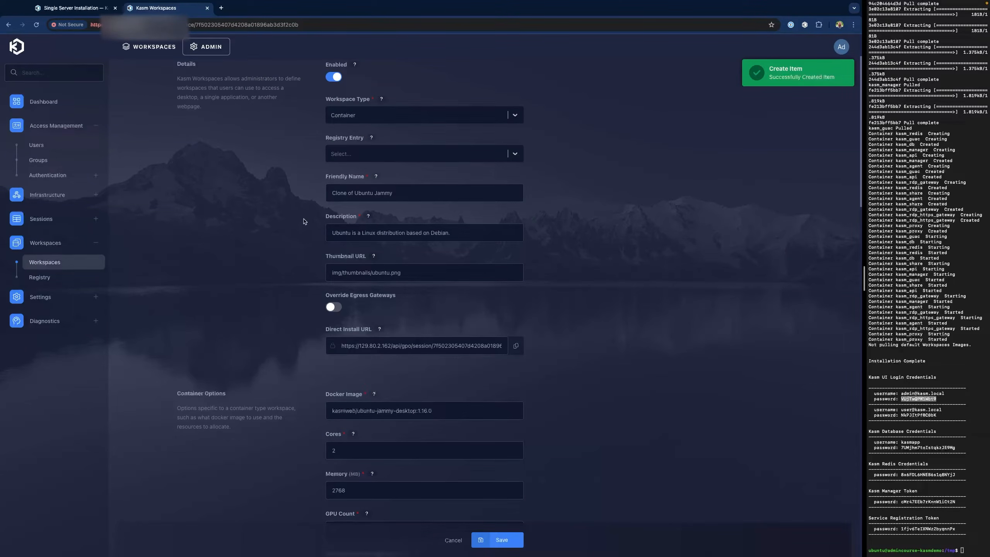
- Replace the clone's Friendly Name with 'ITOpsa Admin Desktop'
triple_click(419, 194)
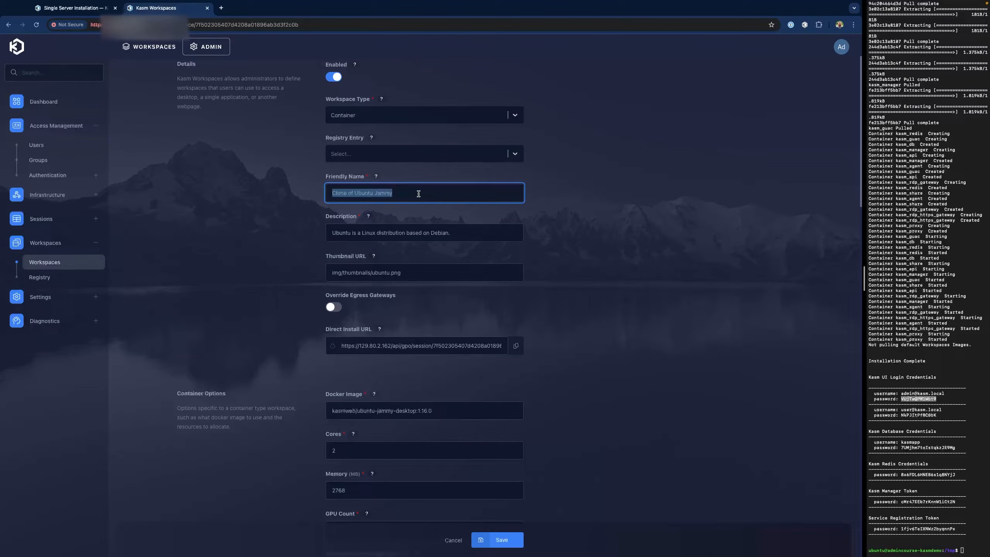
key("Home")
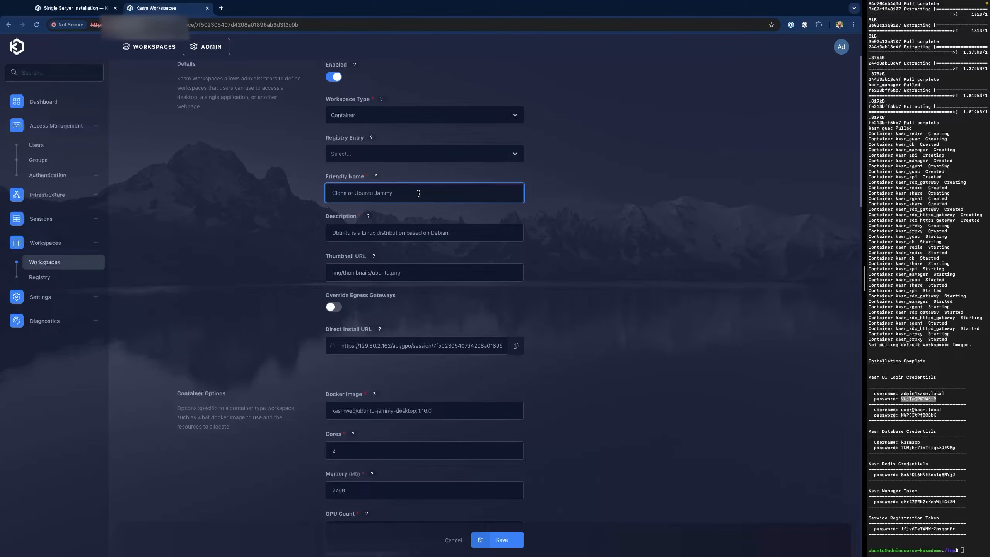
key("ctrl+a")
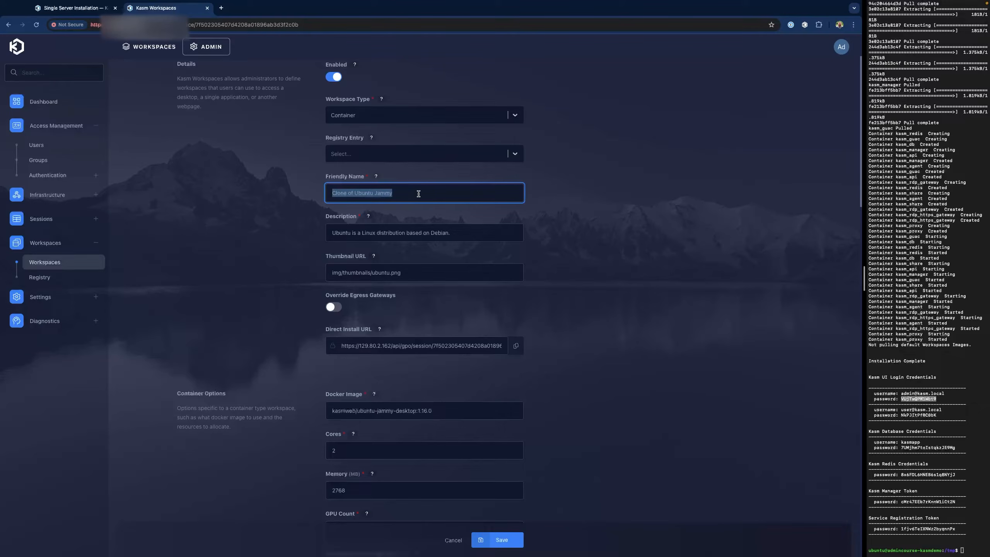
key("BackSpace")
type("ITOpsa")
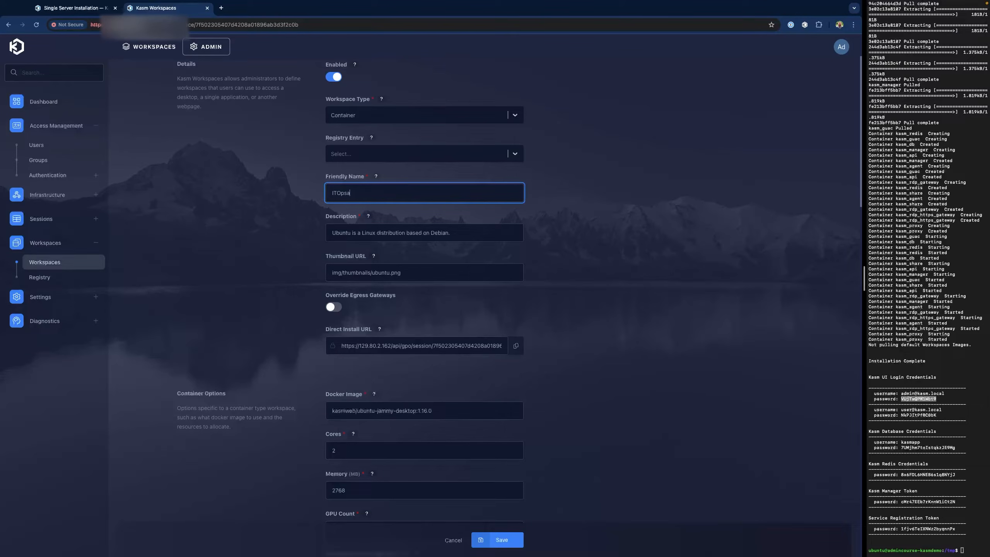
type(" Admin Desktop")
- Scroll through the rest of the Update Workspace form and save it
scroll(459, 329, "down", 2)
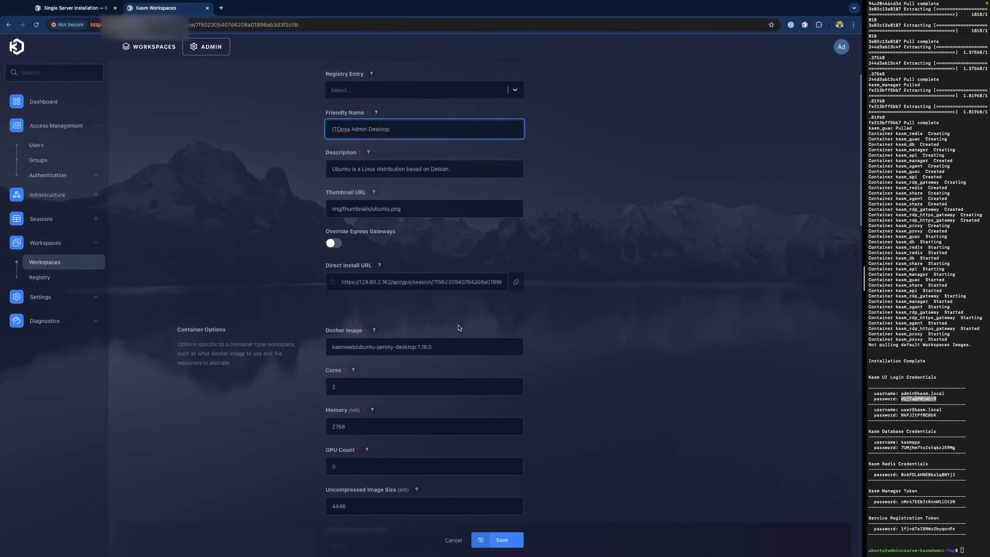
scroll(526, 305, "down", 1)
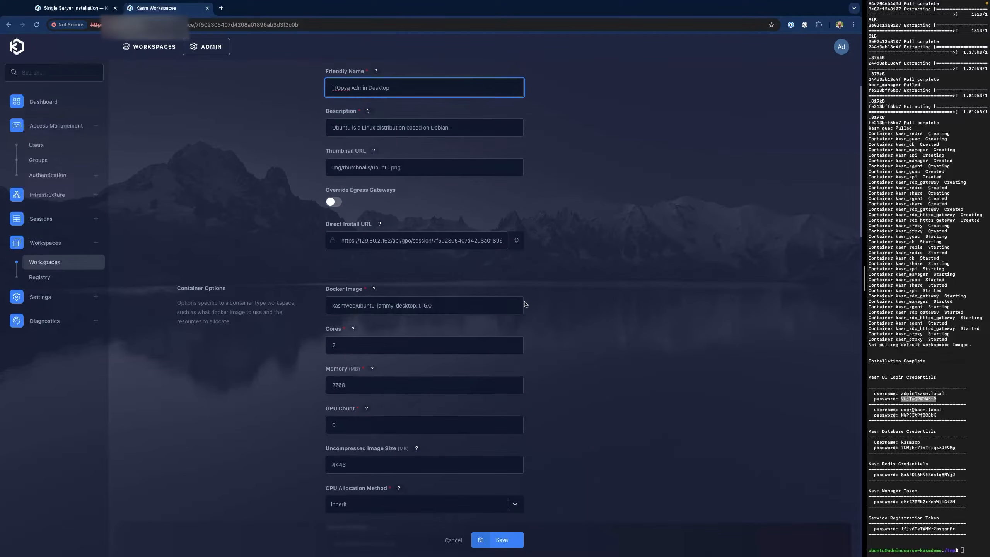
scroll(554, 306, "down", 2)
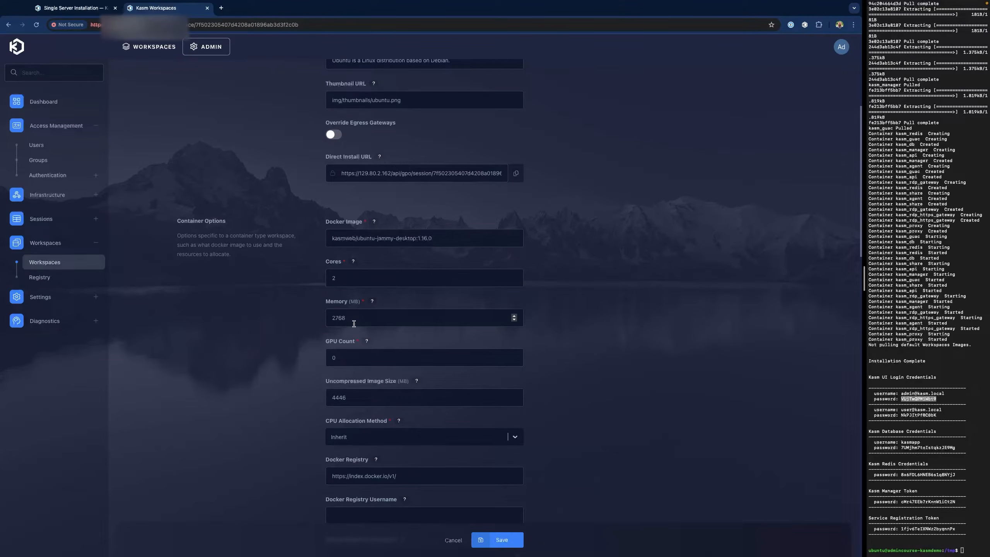
scroll(280, 347, "down", 6)
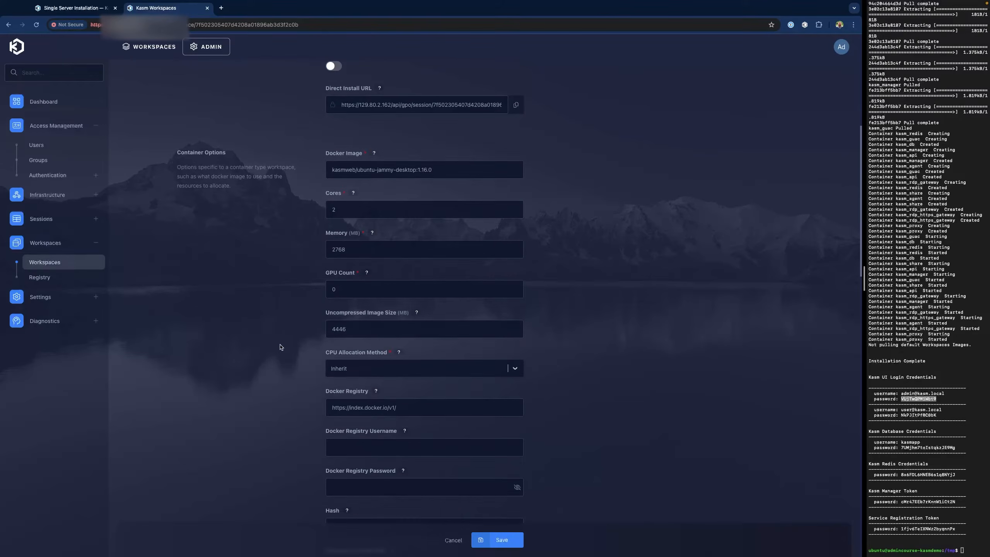
scroll(280, 346, "down", 2)
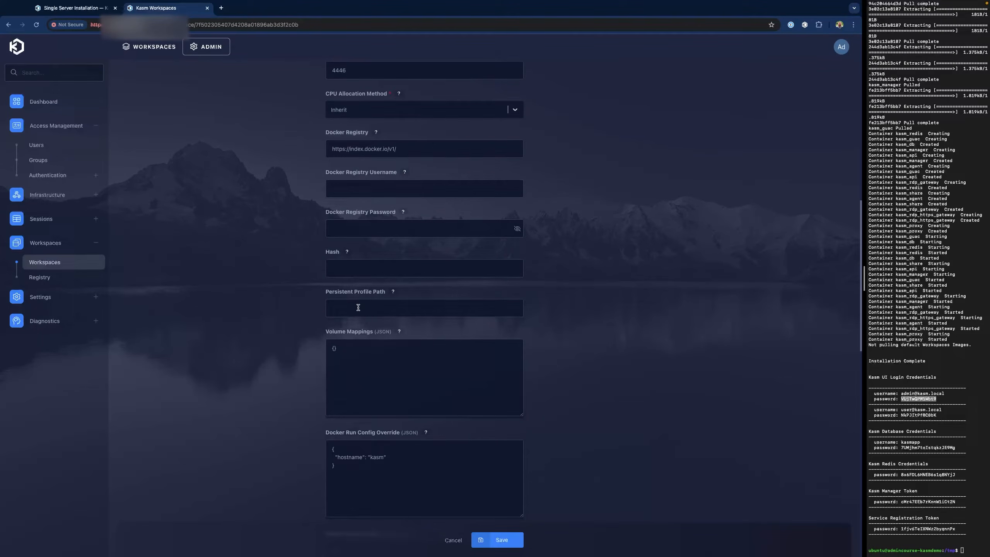
scroll(443, 363, "down", 3)
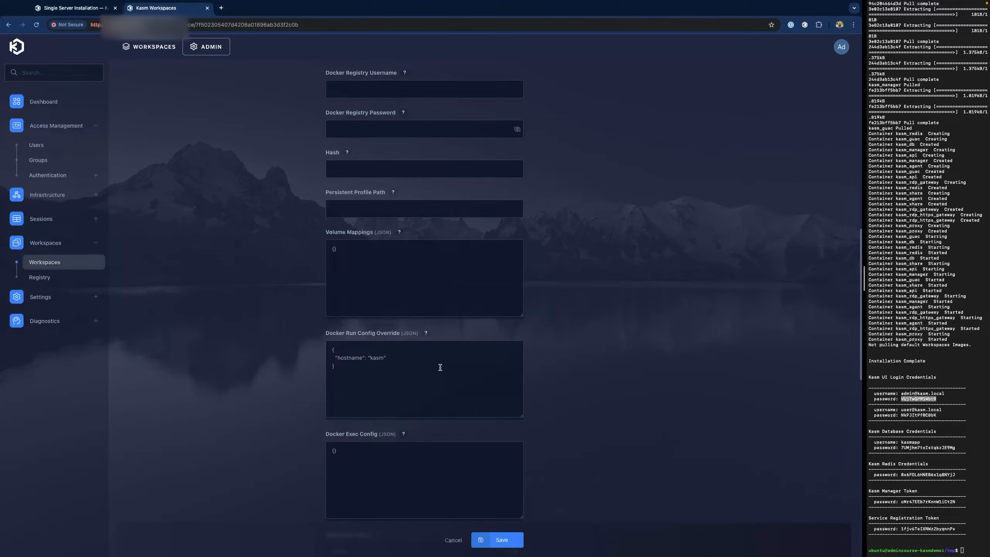
scroll(440, 368, "down", 2)
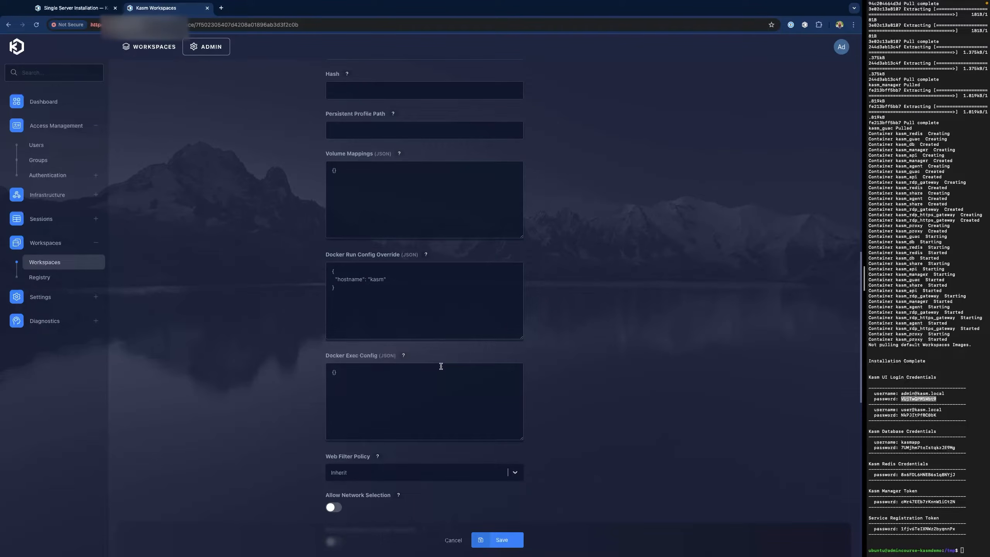
scroll(441, 367, "down", 6)
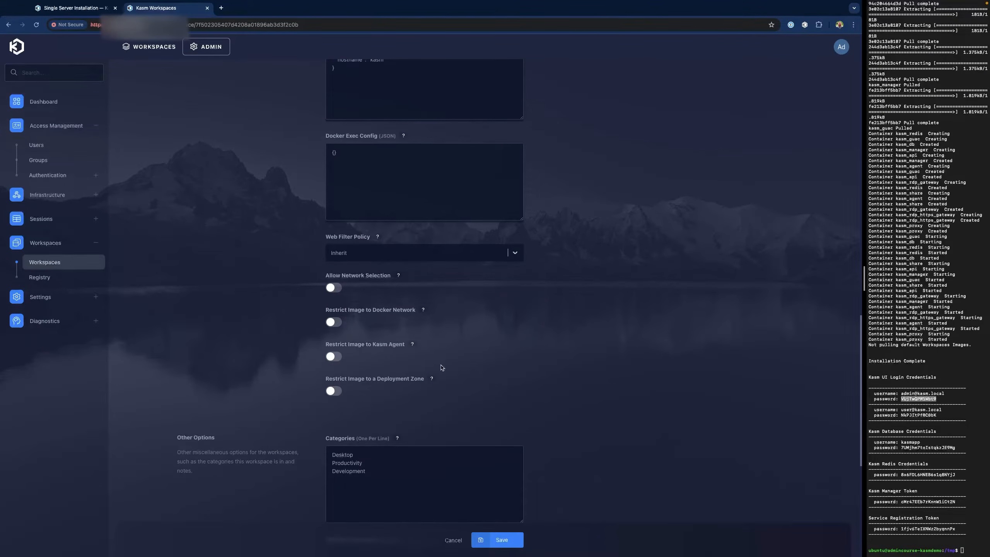
scroll(529, 368, "down", 4)
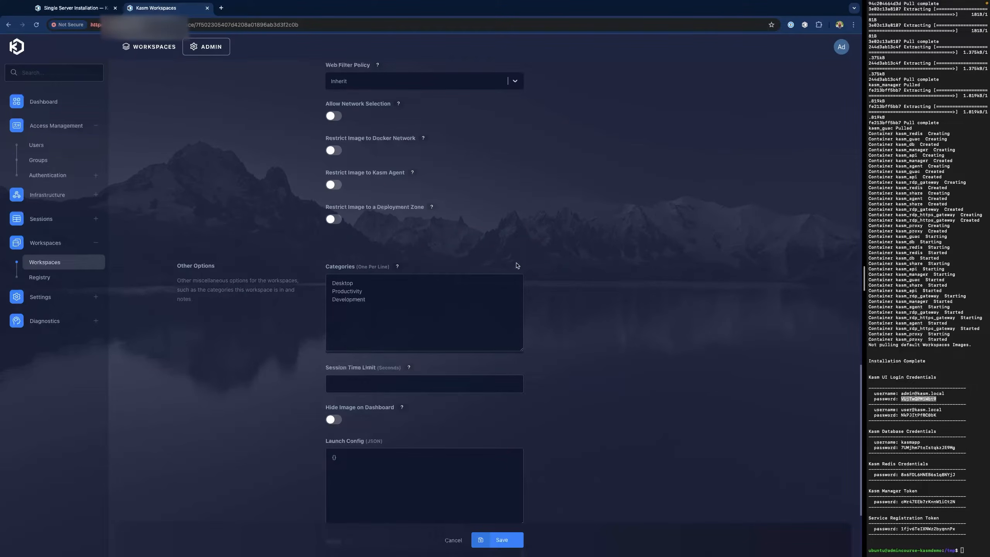
left_click(502, 540)
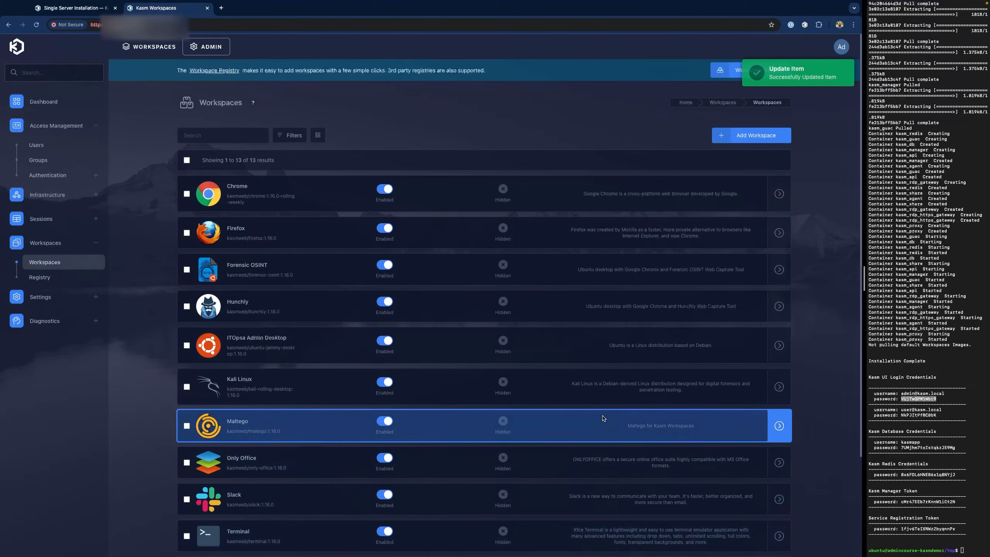
- Assign the ITOpsa Admin Desktop workspace to the ITOps group
left_click(56, 159)
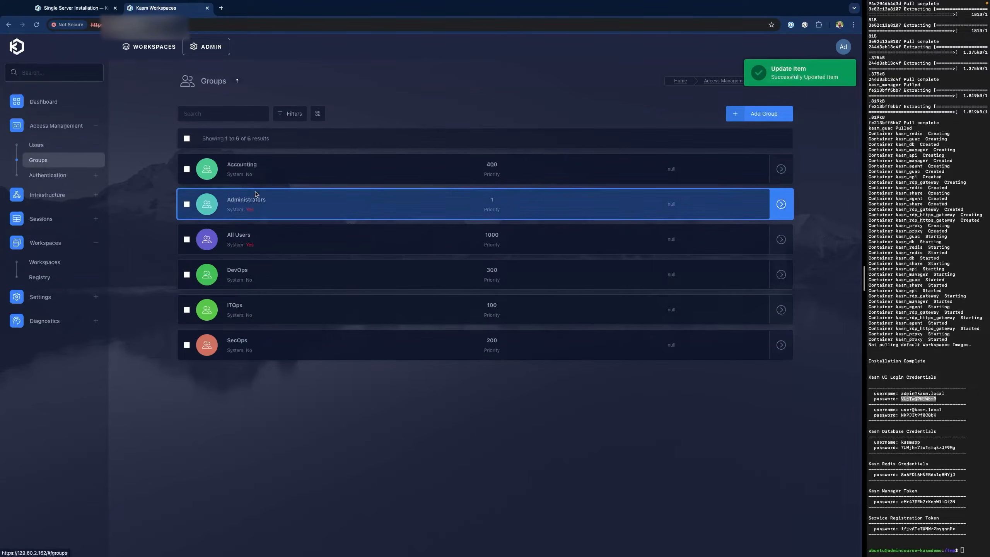
left_click(269, 312)
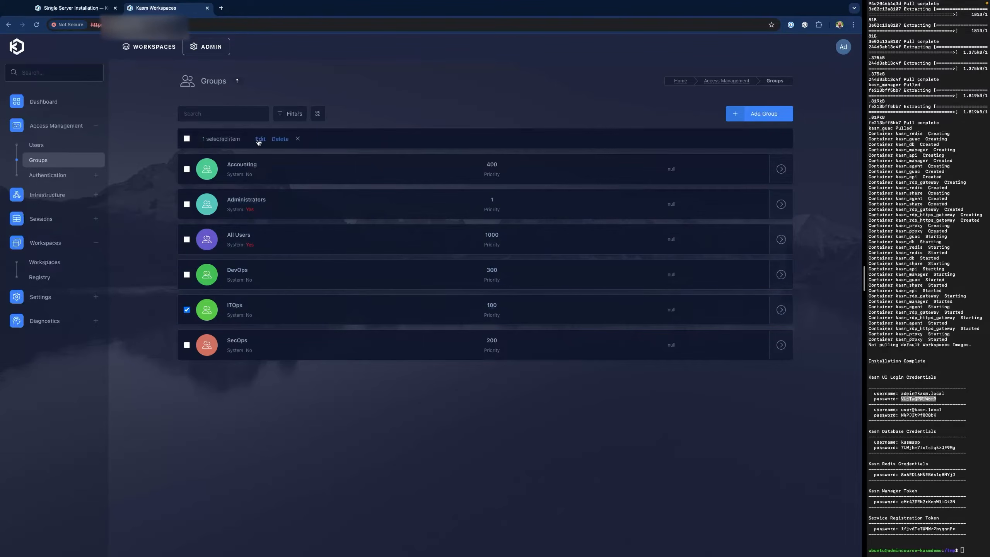
left_click(336, 107)
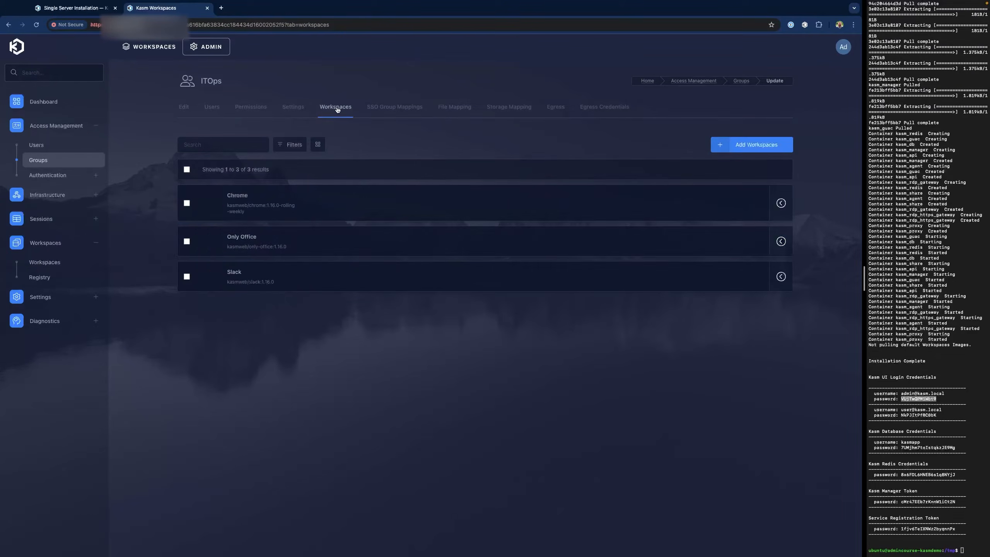
left_click(749, 145)
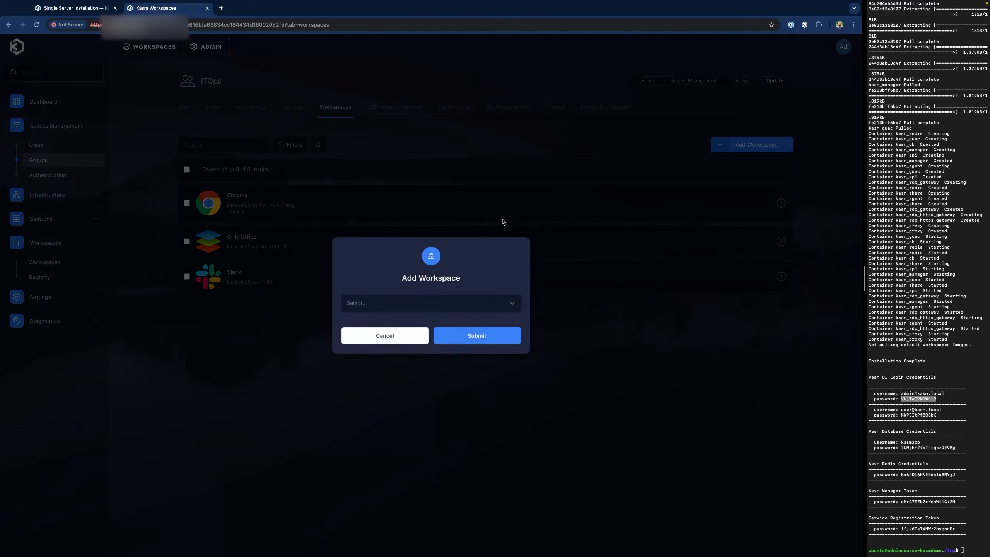
left_click(468, 306)
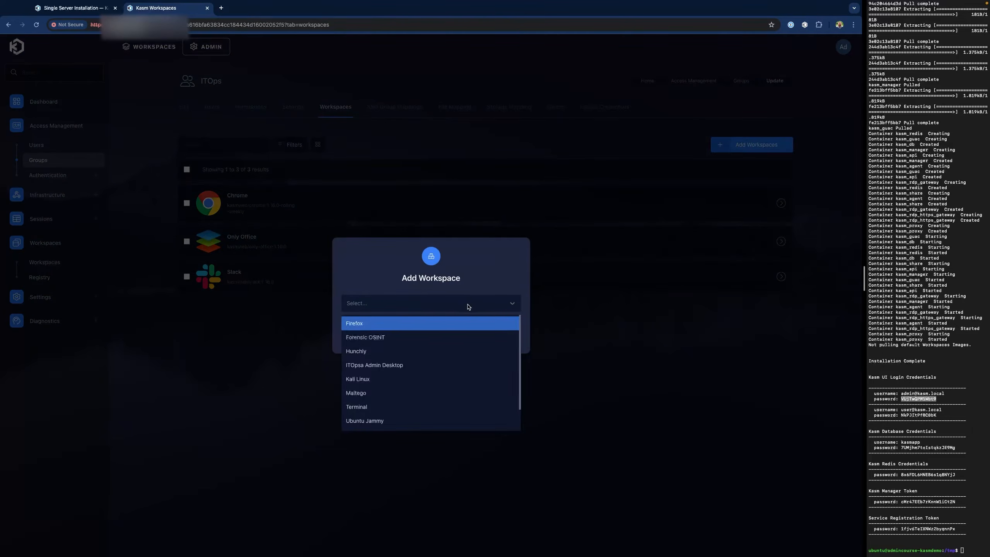
left_click(419, 370)
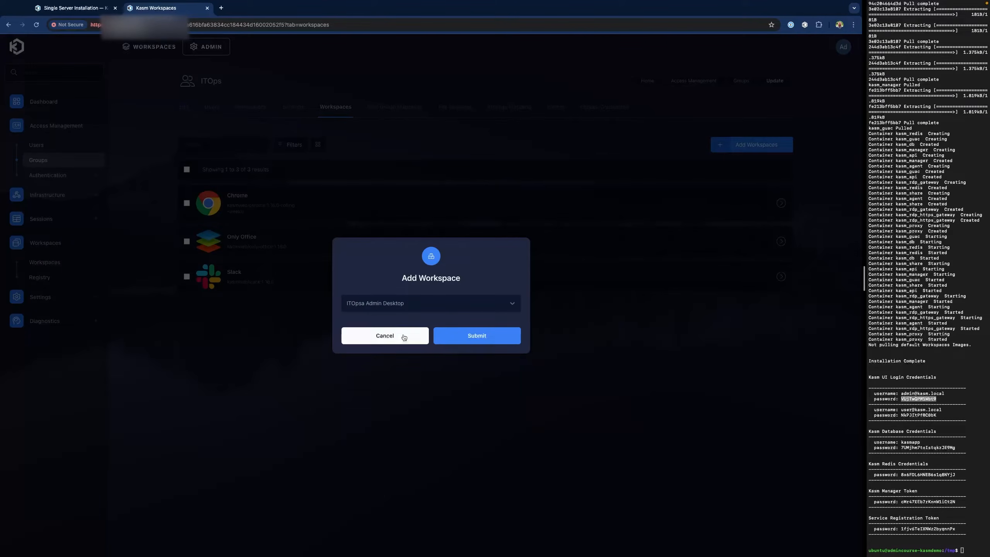
left_click(478, 342)
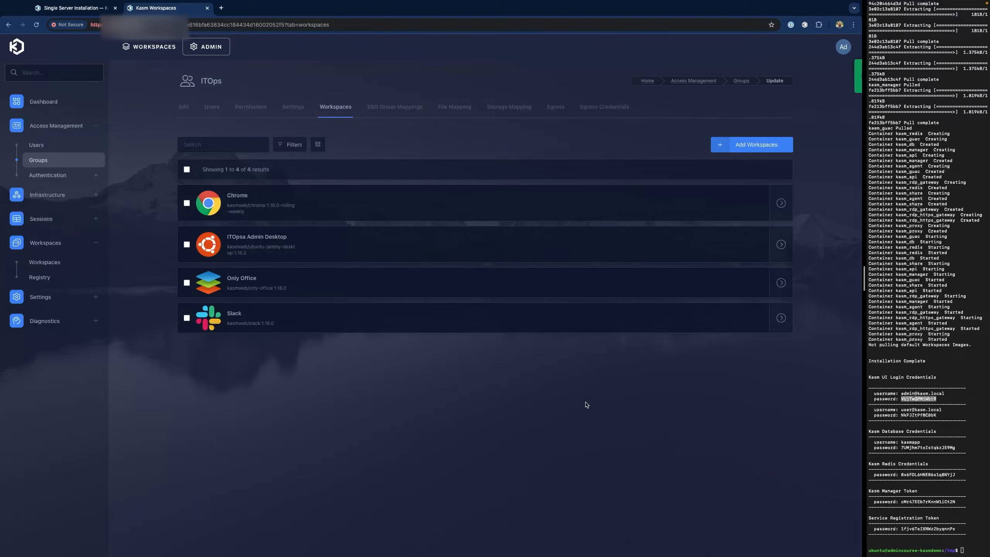
- Open Add Users on the ITOps Users tab and list the available users
left_click(211, 107)
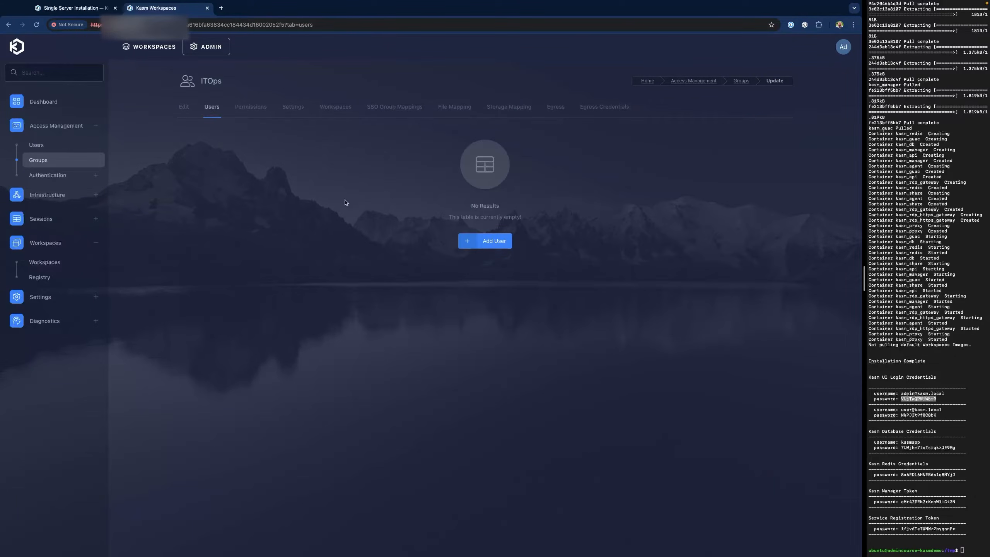
left_click(506, 242)
left_click(407, 308)
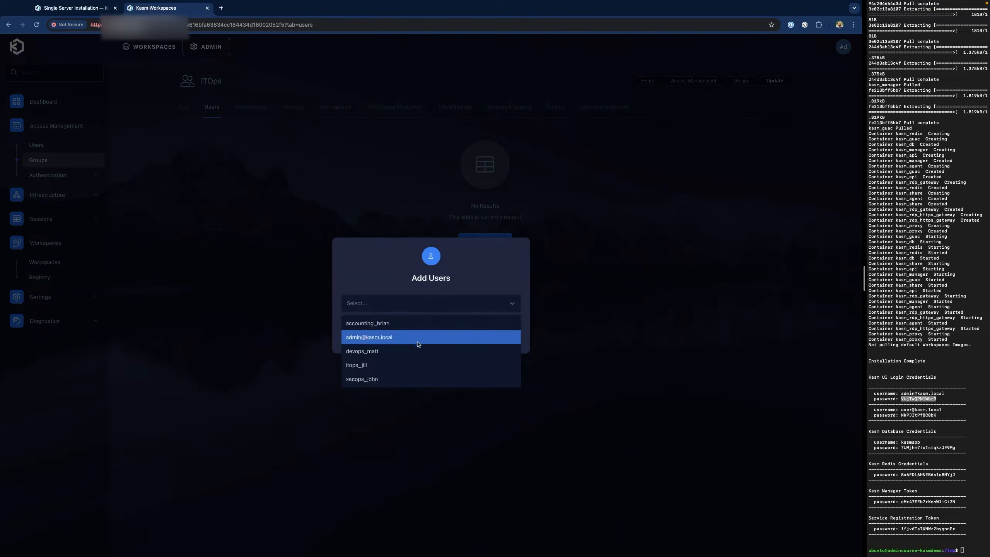
- Add the ITOps user to the group and rename the workspace to 'ITOps Admin Desktop'
left_click(405, 366)
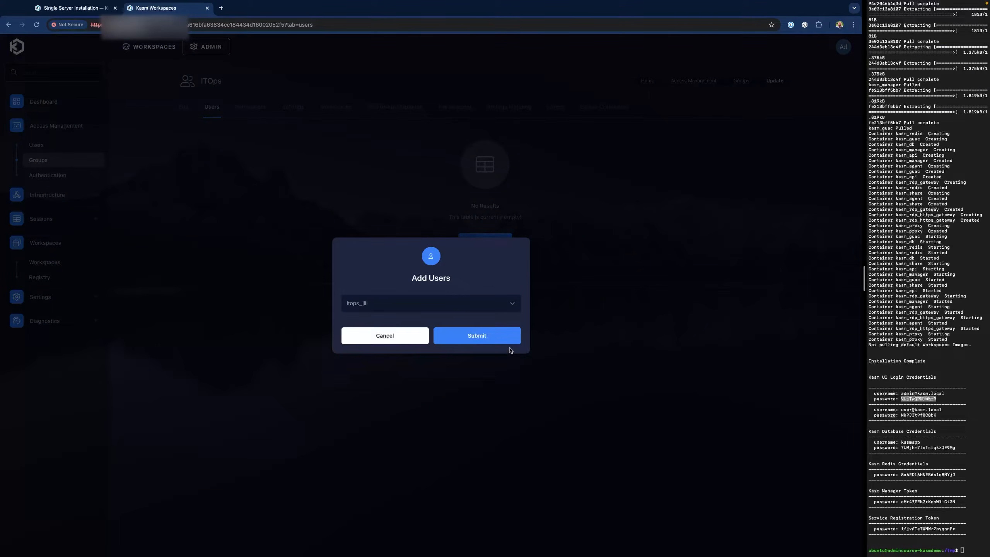
left_click(498, 340)
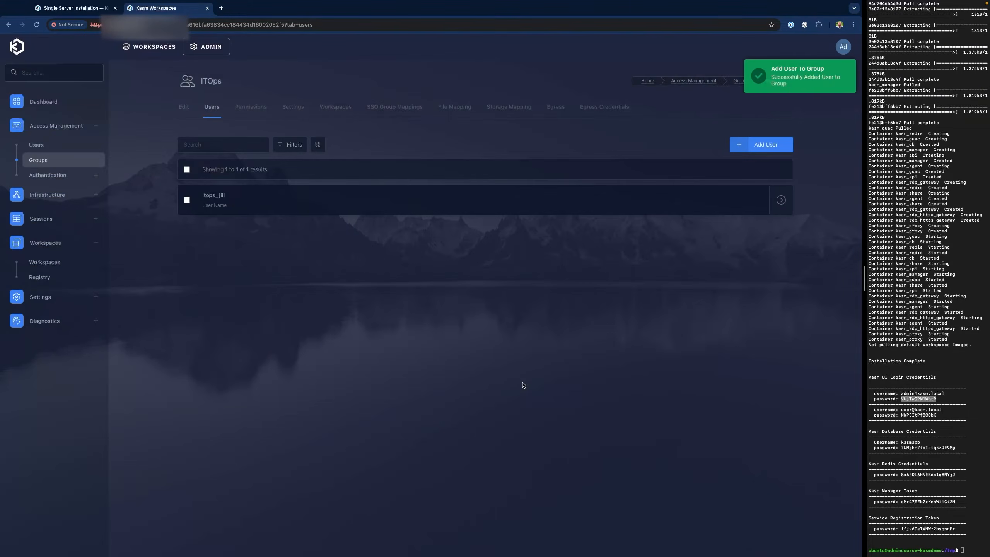
left_click(74, 260)
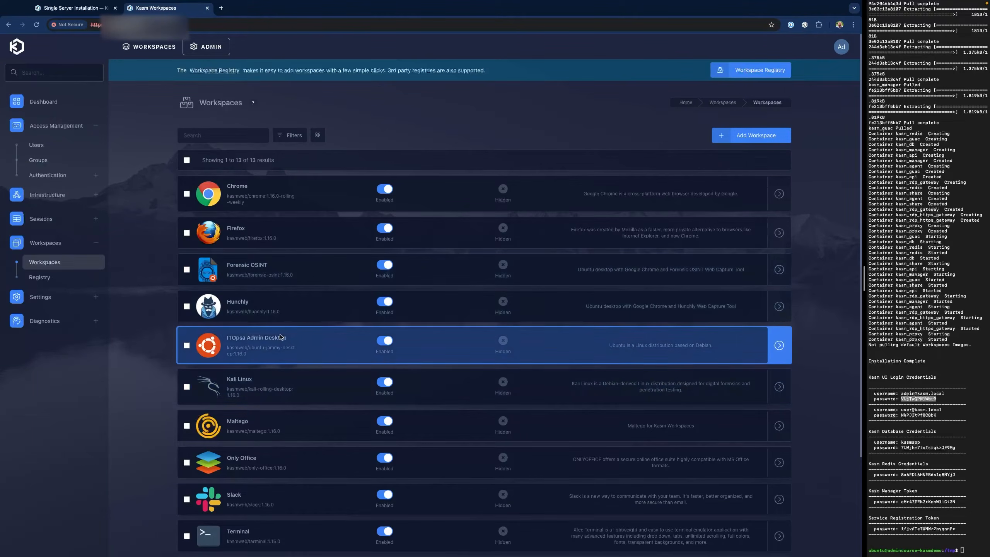
left_click(288, 344)
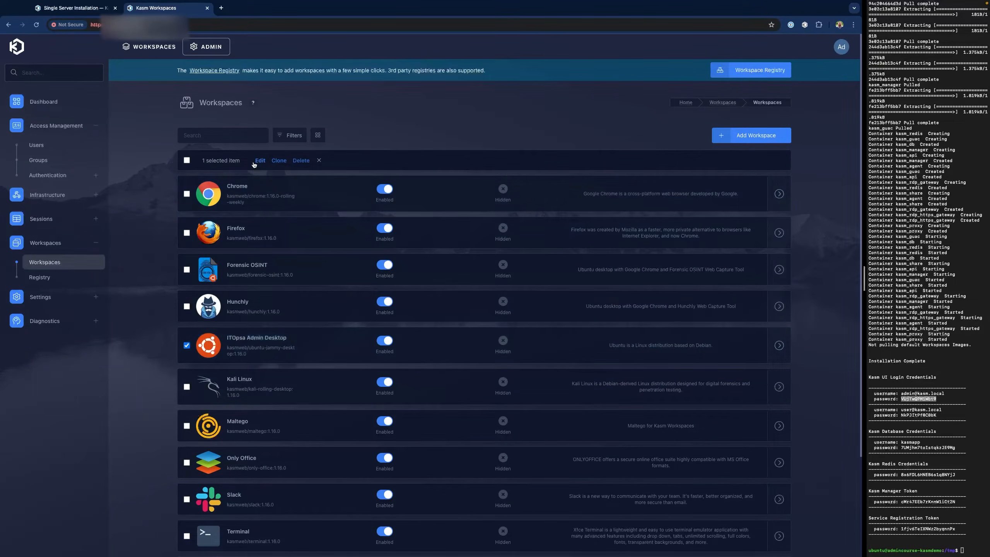
left_click(258, 162)
left_click(350, 270)
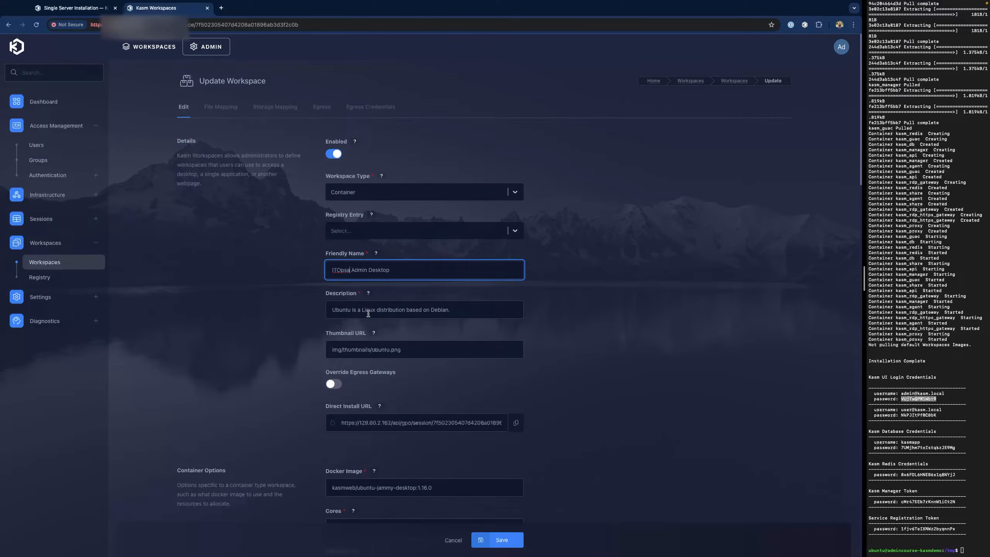
key("BackSpace")
left_click(503, 540)
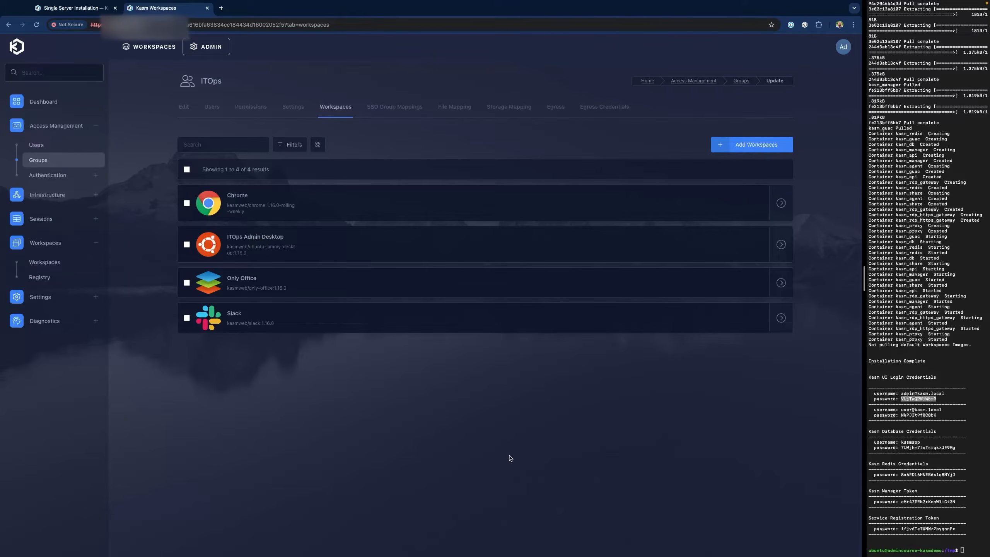
left_click(35, 160)
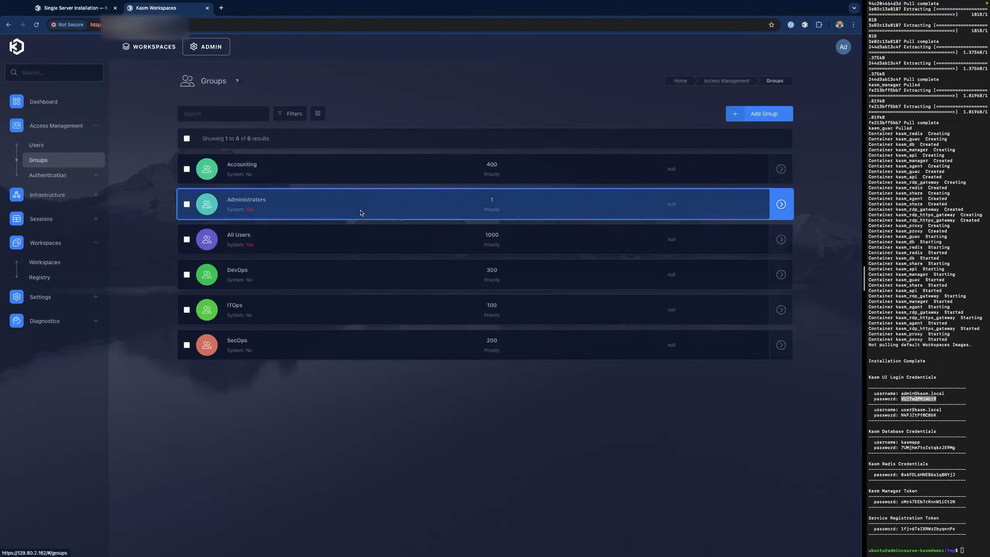
- Open the SecOps group's Settings tab
left_click(284, 280)
left_click(294, 349)
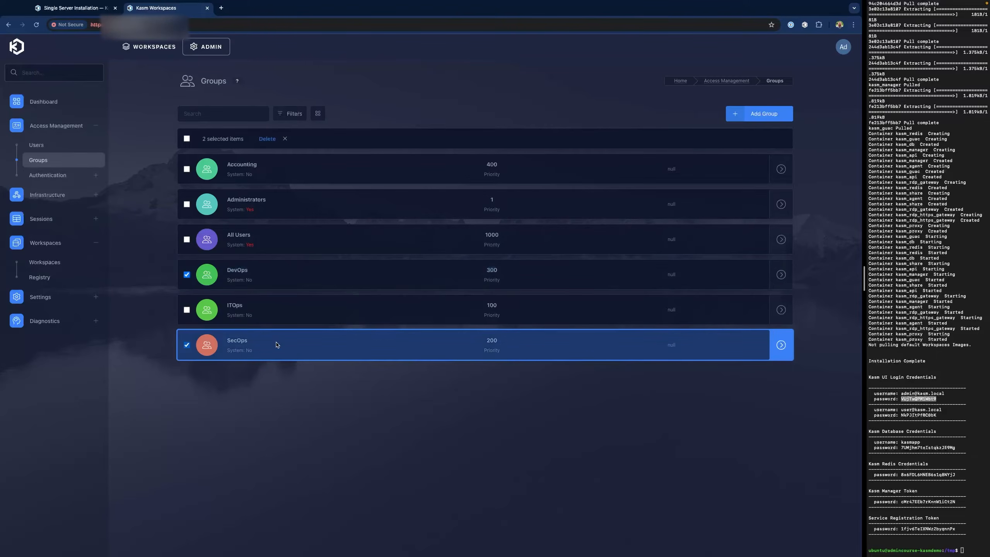
left_click(188, 276)
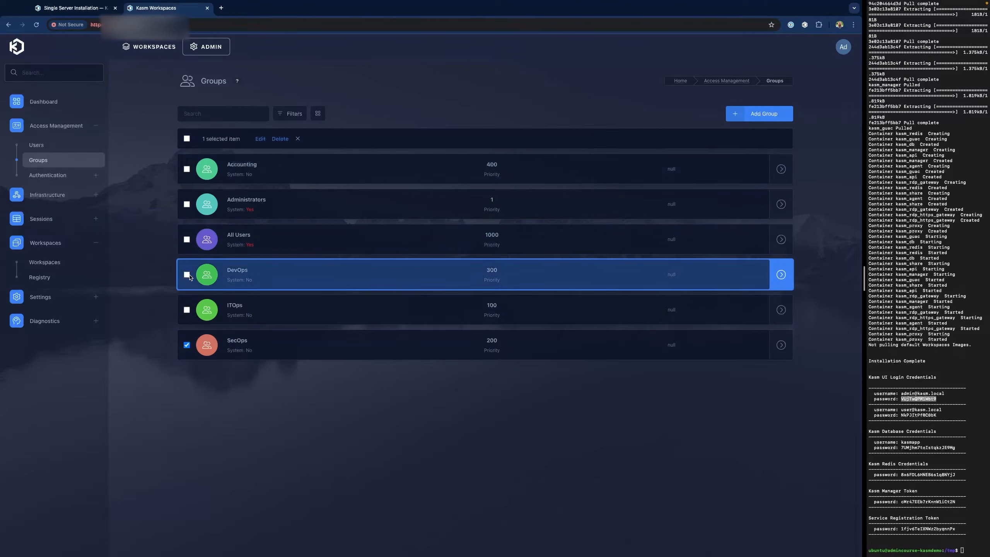
left_click(258, 141)
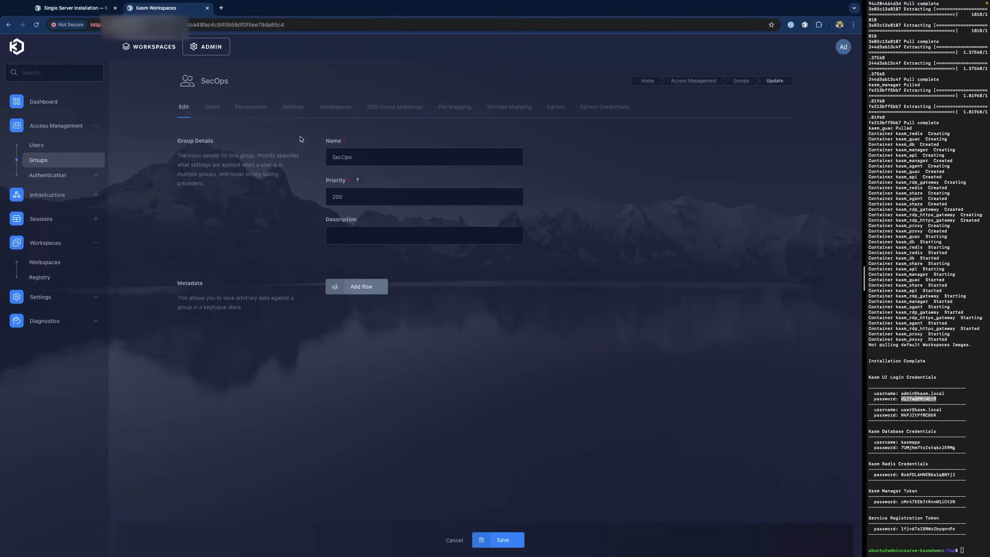
left_click(289, 108)
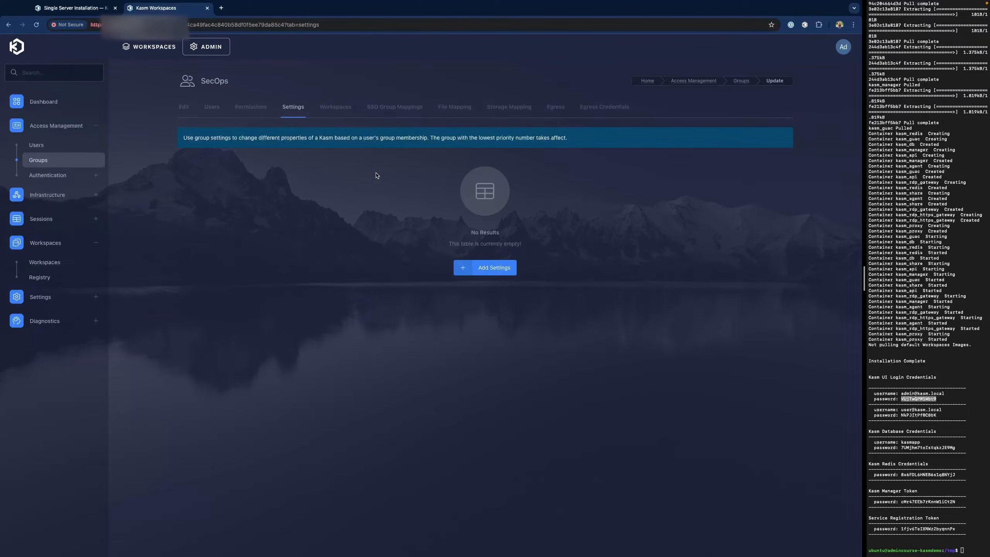
- Add the max_kasms_per_user setting with value 7 to SecOps
left_click(473, 269)
left_click(404, 308)
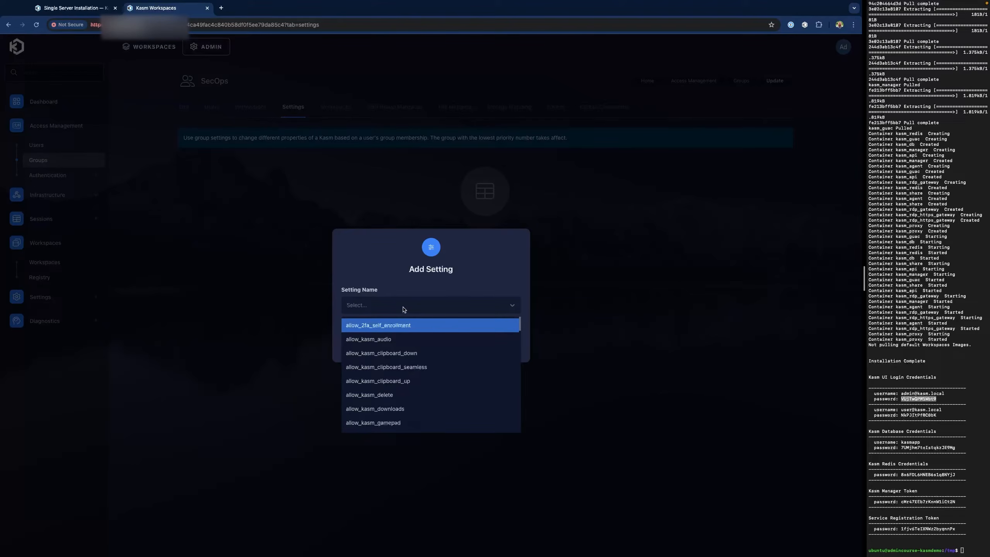
type("maxk")
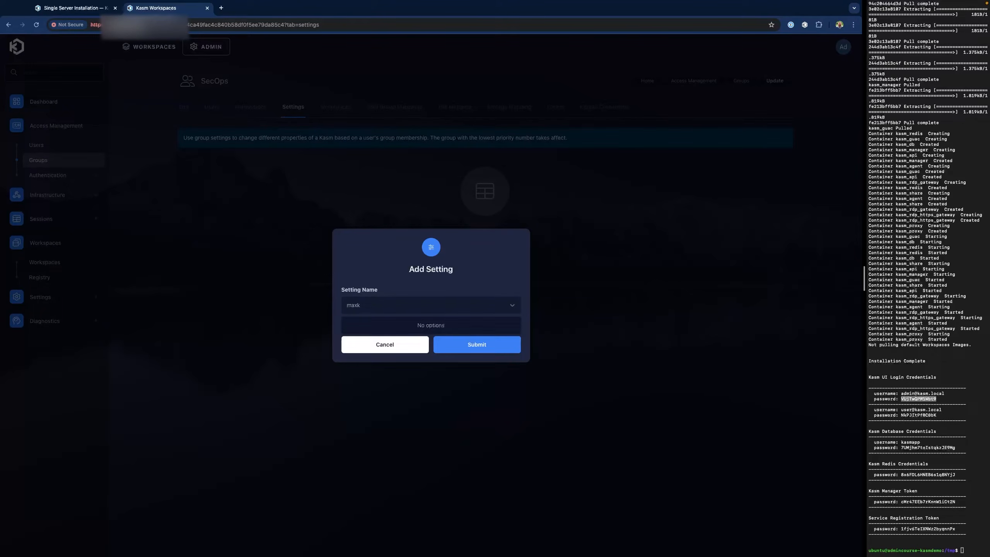
key("BackSpace")
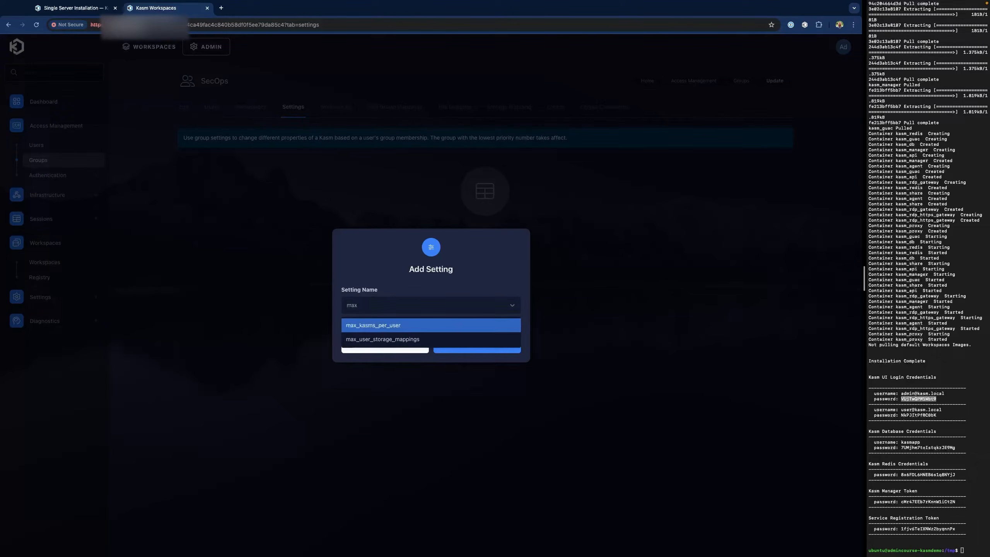
left_click(414, 326)
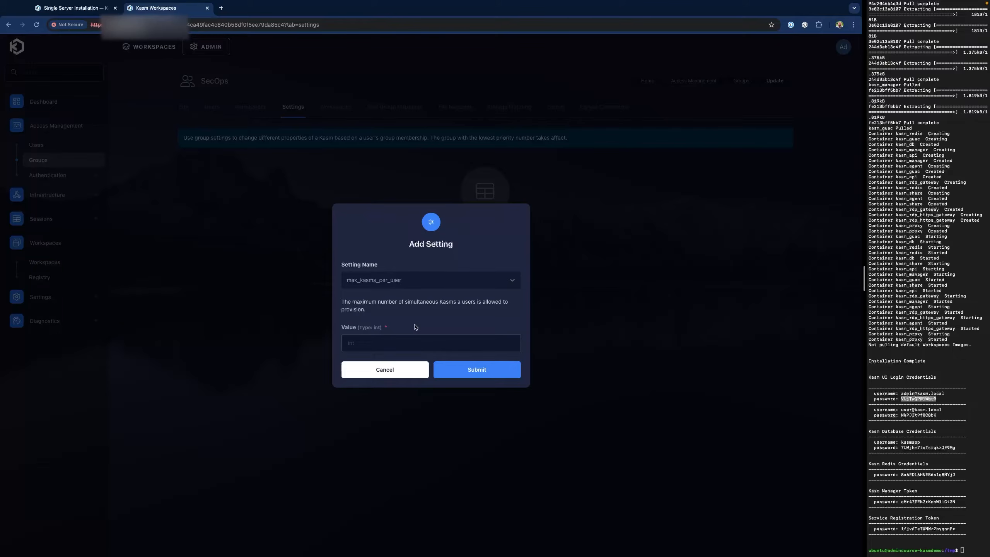
left_click(400, 339)
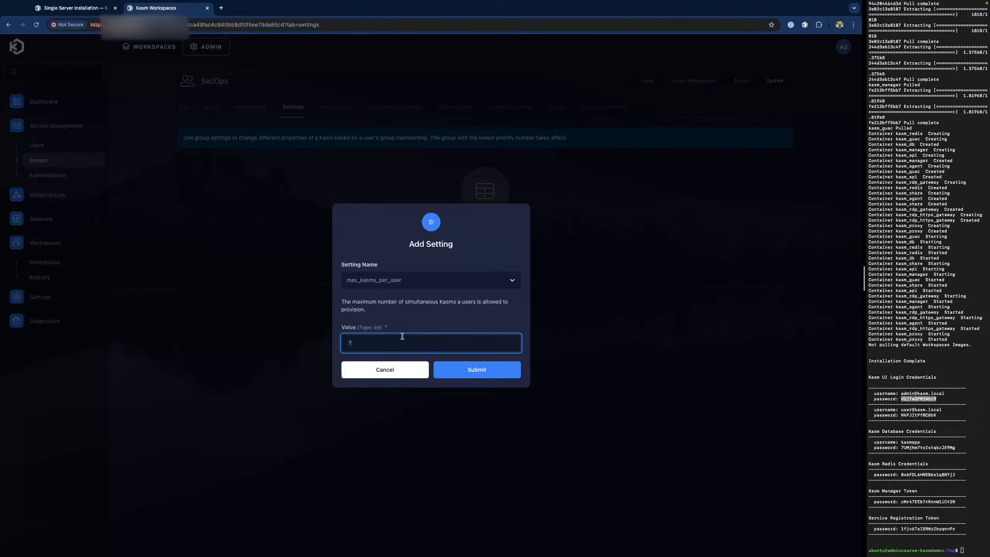
left_click(470, 369)
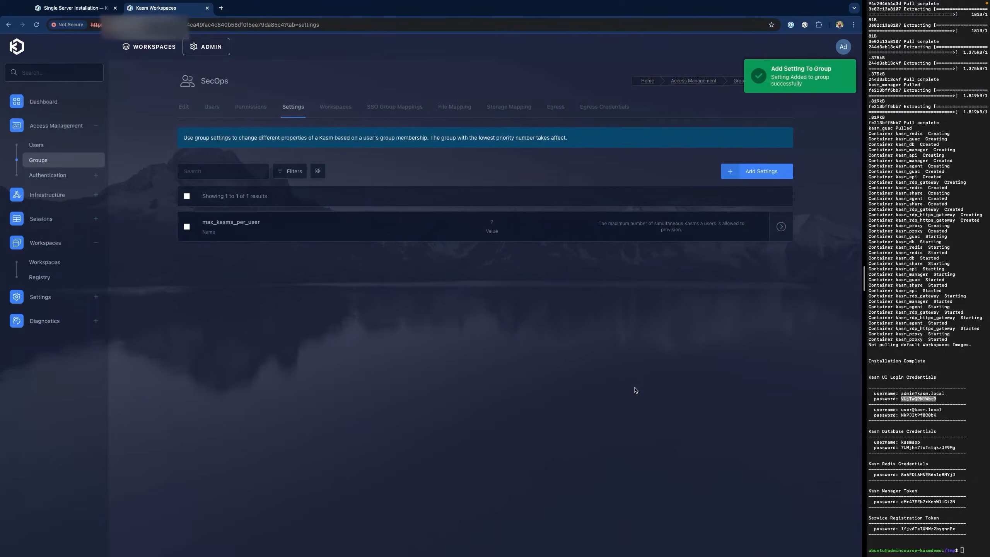
- Assign the Chrome and Forensic OSINT workspaces to SecOps
left_click(332, 112)
left_click(491, 244)
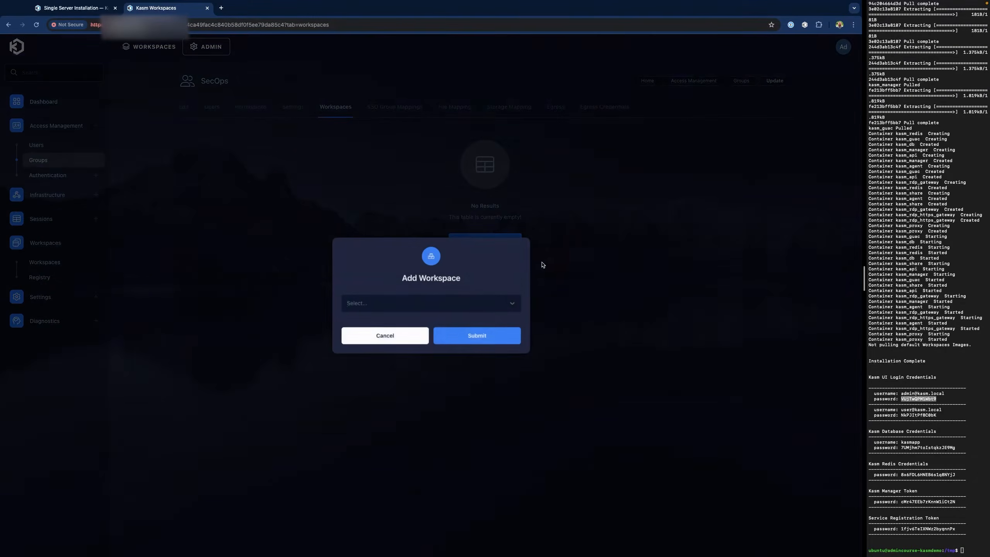
left_click(458, 306)
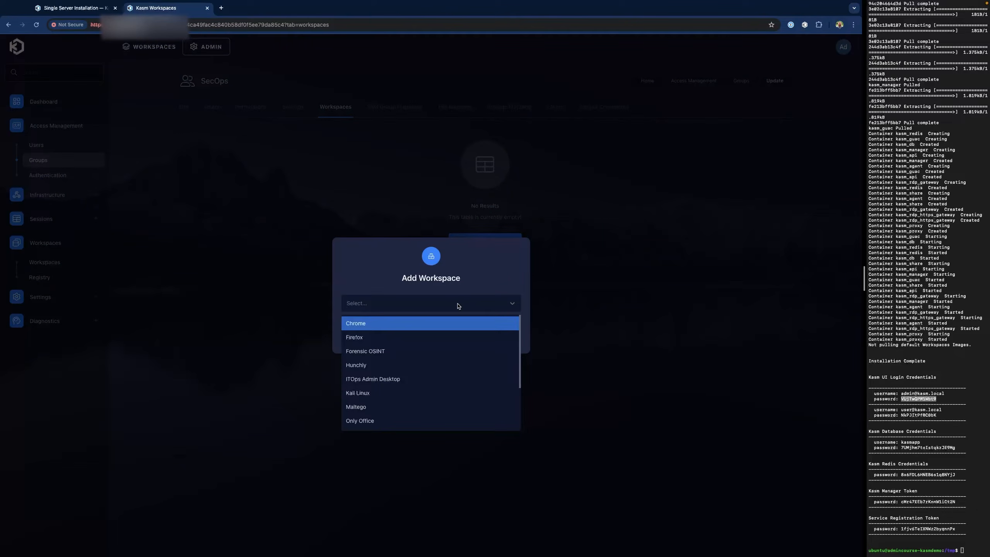
left_click(432, 323)
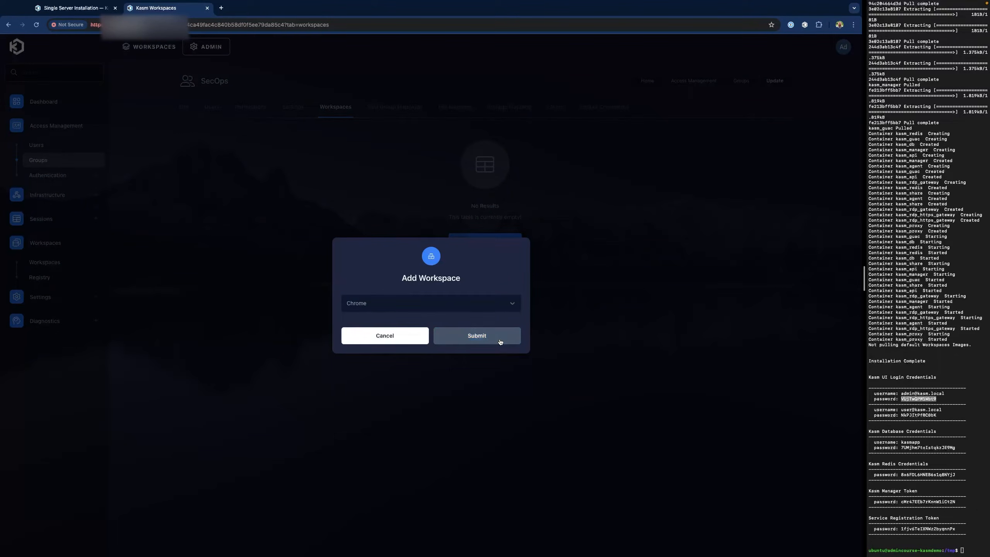
left_click(479, 336)
left_click(744, 145)
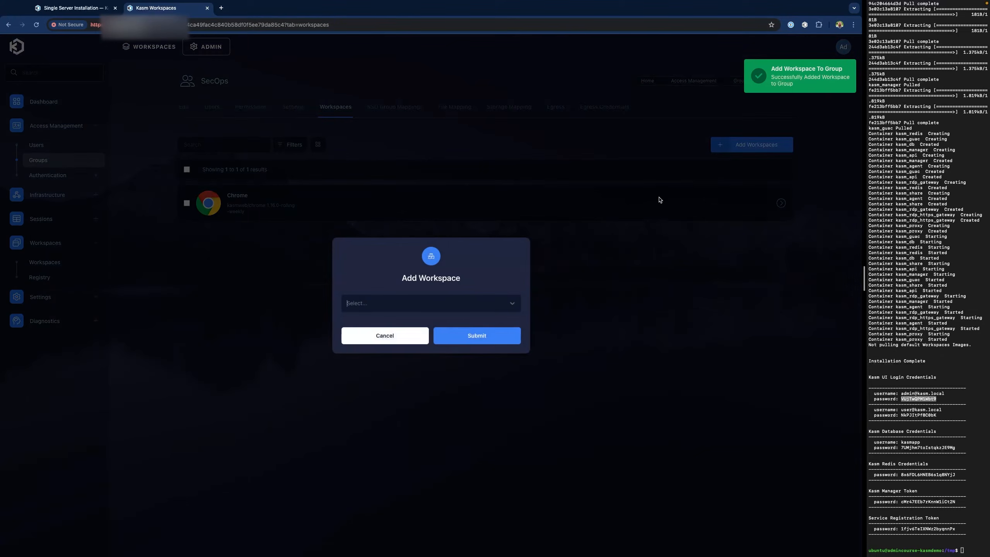
left_click(460, 308)
left_click(401, 338)
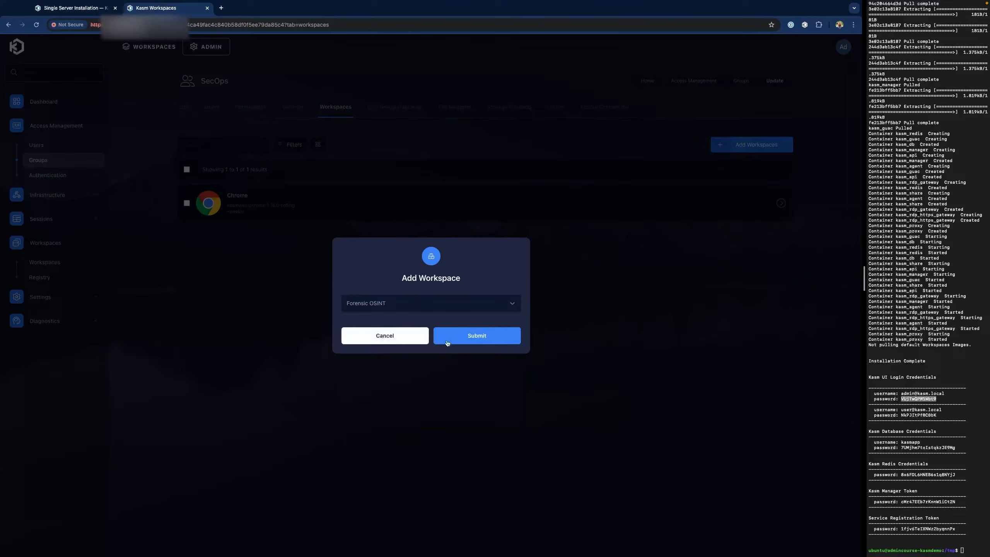
left_click(490, 340)
- Assign the Hunchly, Kali Linux and Maltego workspaces to SecOps
left_click(754, 138)
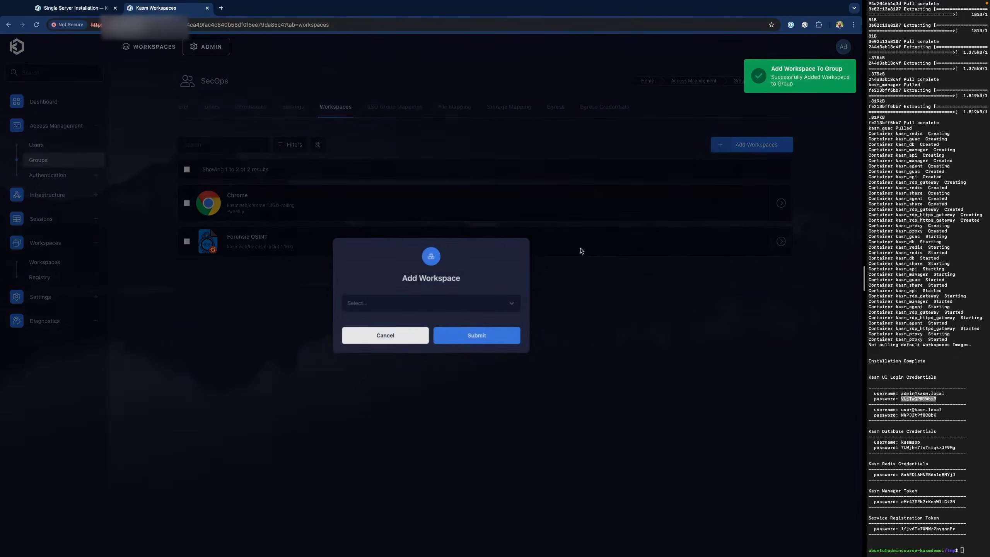
left_click(436, 304)
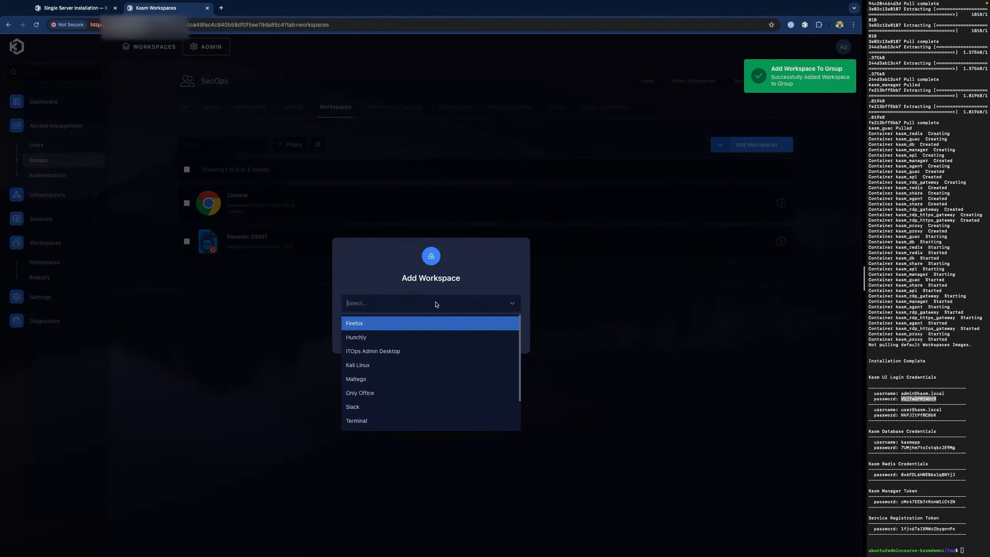
left_click(421, 344)
left_click(477, 336)
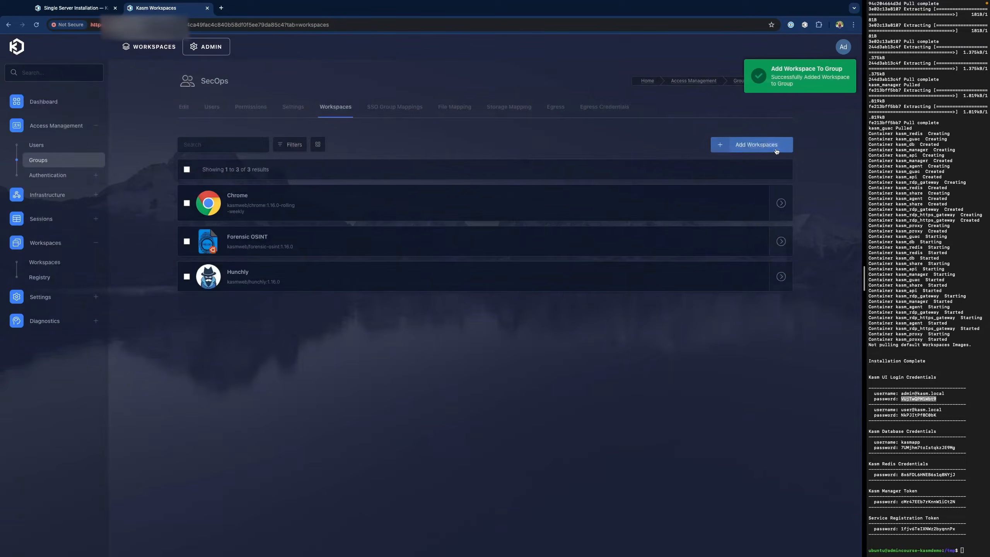
left_click(756, 145)
left_click(485, 304)
left_click(441, 352)
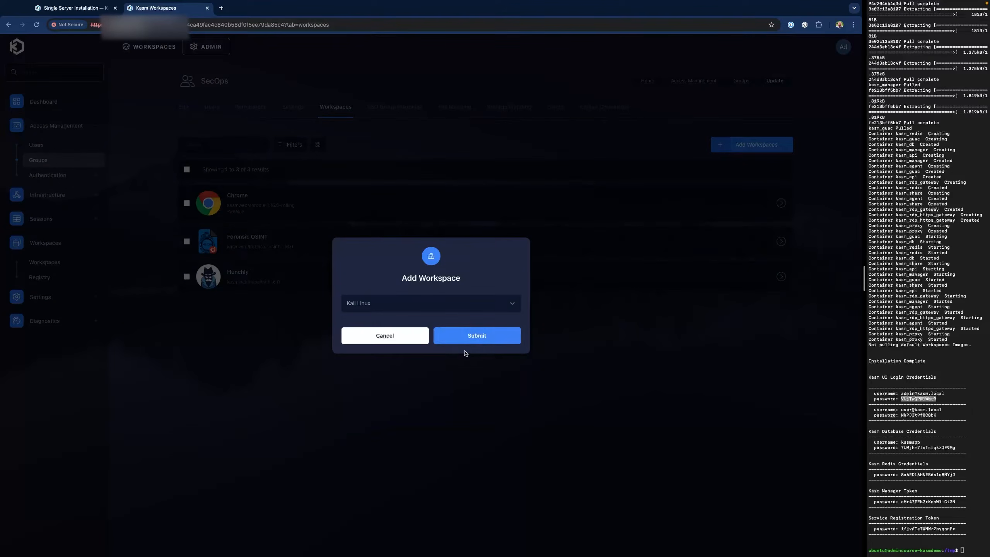
left_click(505, 335)
left_click(745, 148)
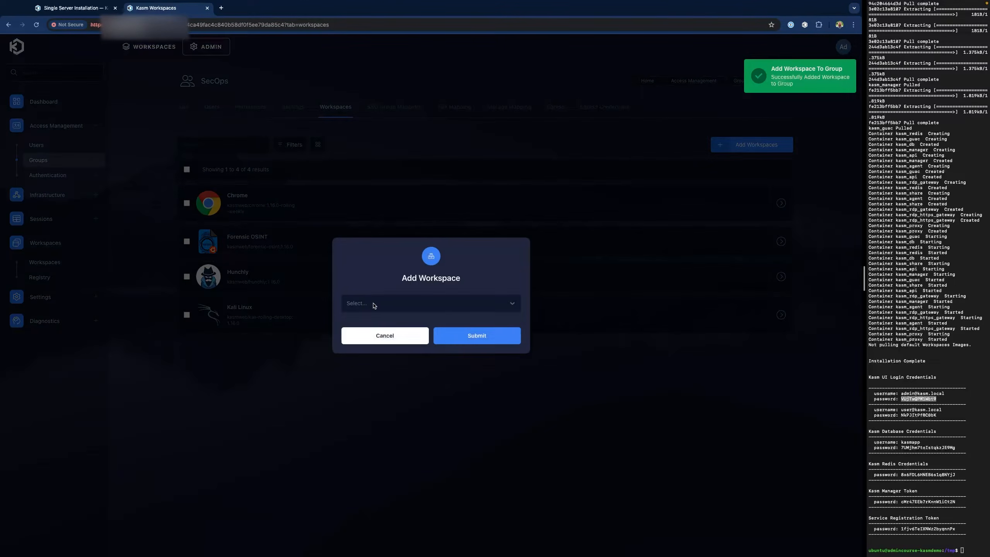
left_click(375, 304)
left_click(409, 351)
left_click(487, 339)
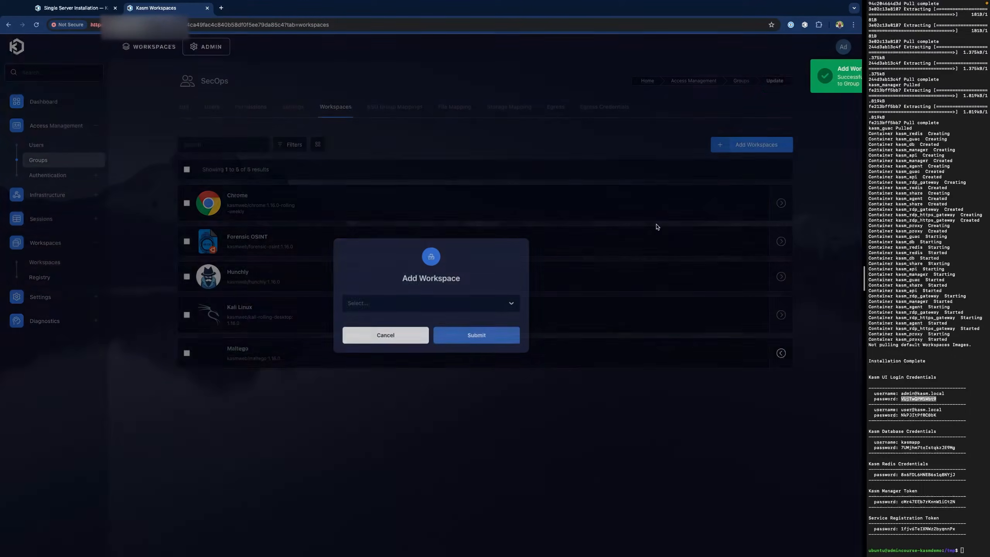
- Assign the Terminal, Ubuntu Jammy and Wireshark workspaces to SecOps
left_click(752, 145)
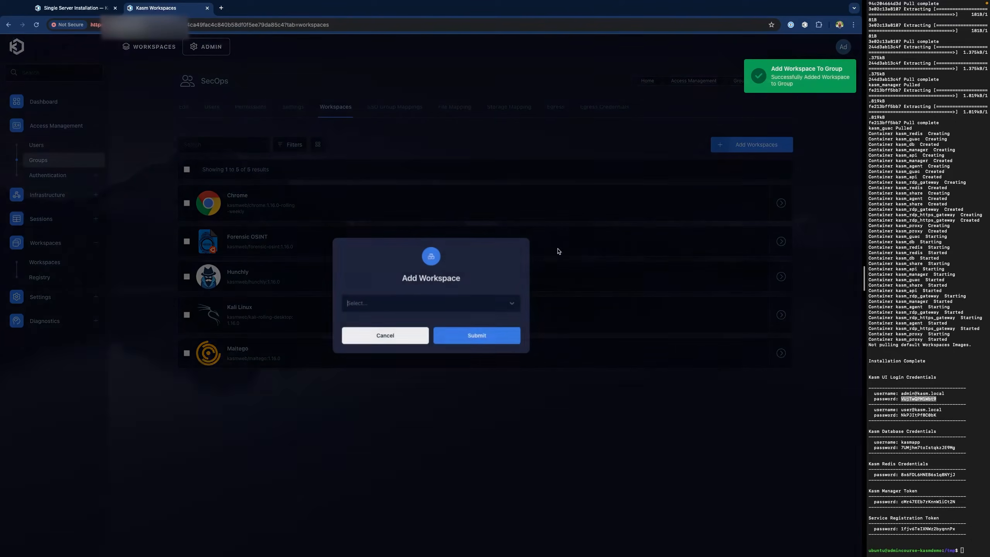
left_click(447, 305)
left_click(434, 378)
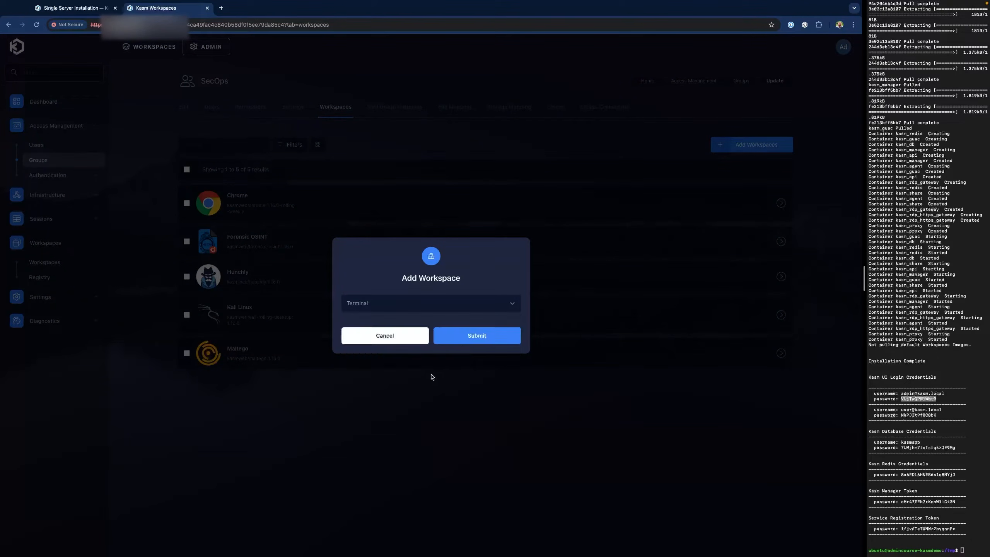
left_click(469, 340)
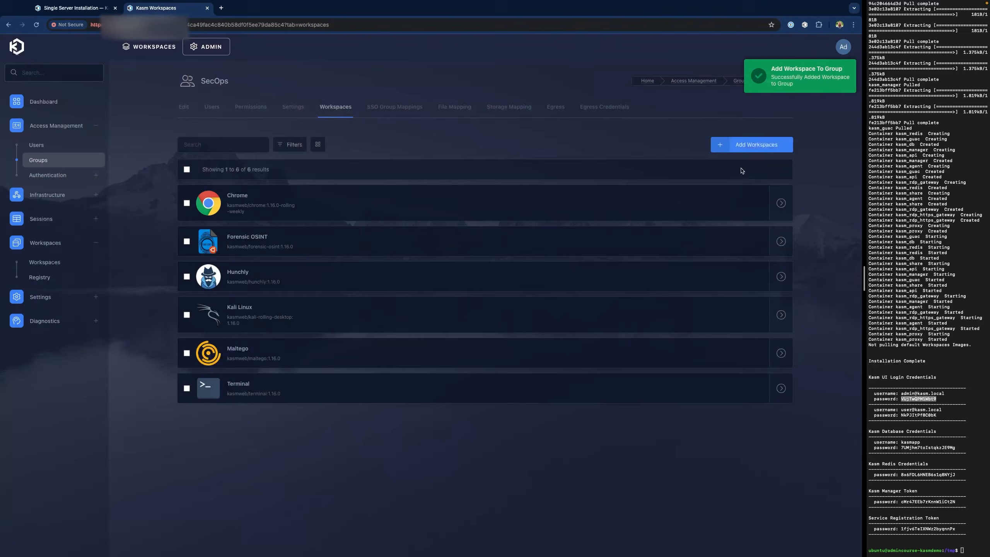
left_click(748, 144)
left_click(421, 304)
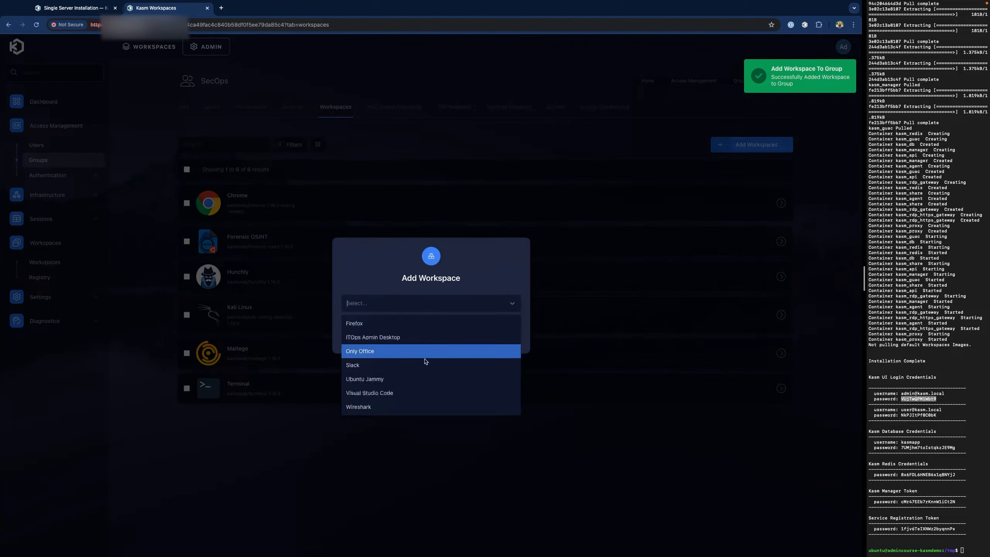
left_click(425, 380)
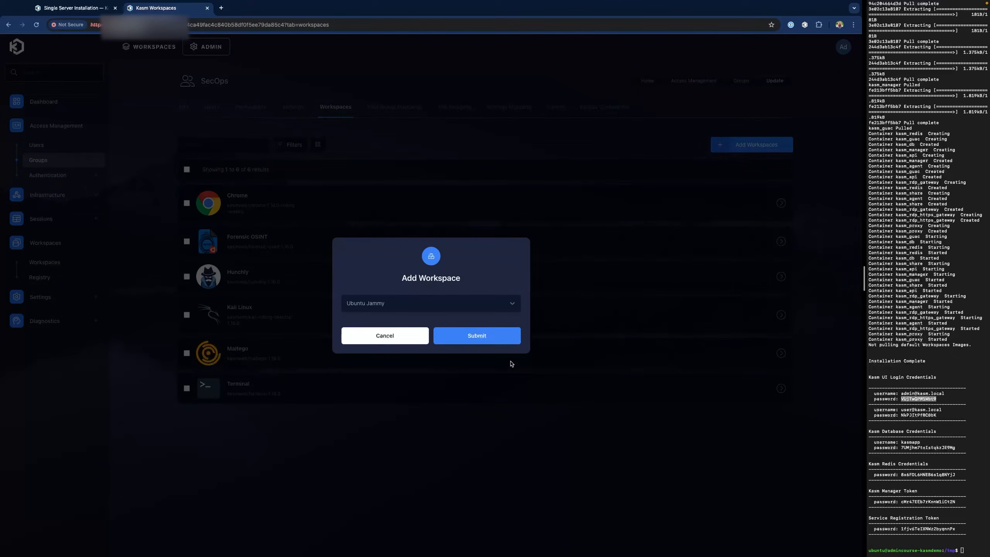
left_click(488, 339)
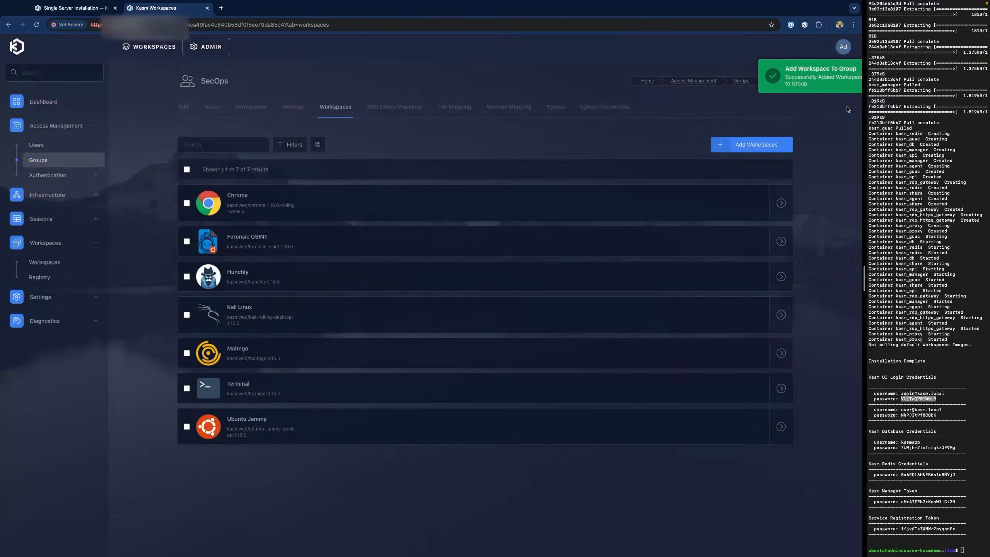
left_click(762, 145)
left_click(446, 303)
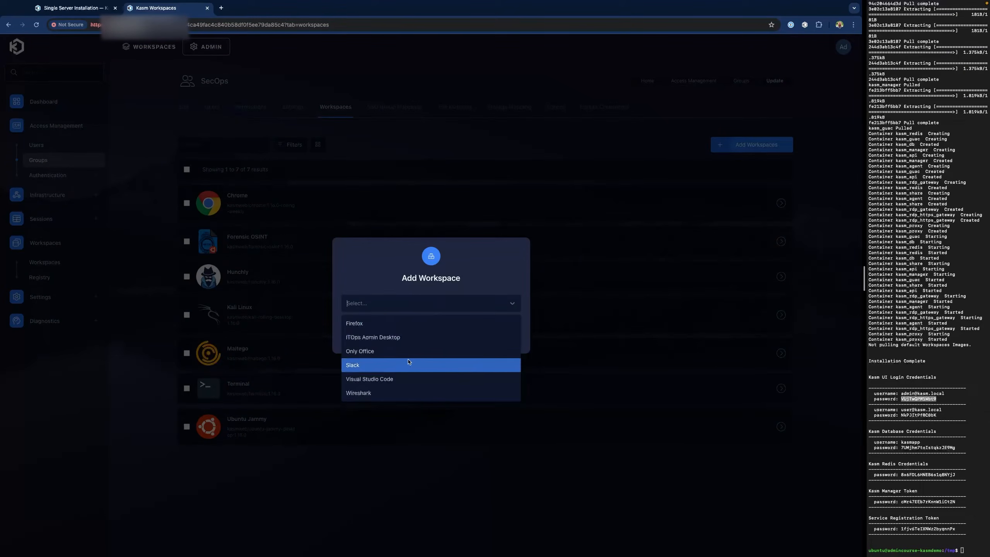
left_click(391, 394)
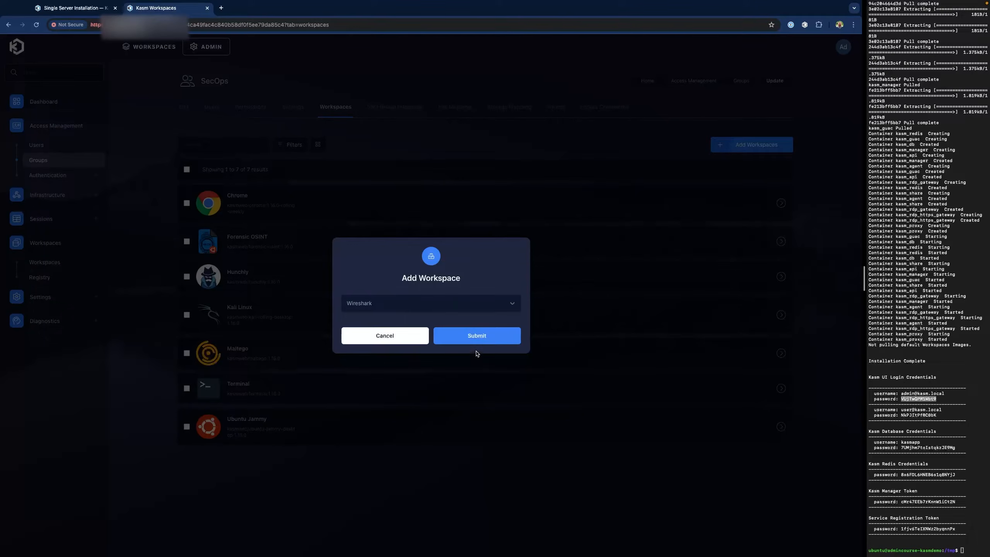
left_click(477, 337)
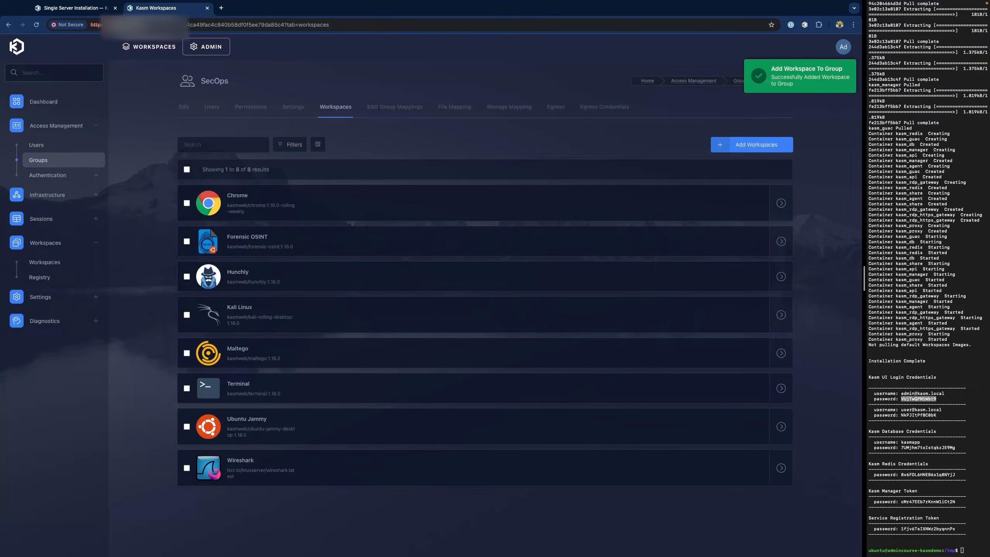
- In the SecOps Users tab, pick the SecOps user to add as a member
left_click(216, 111)
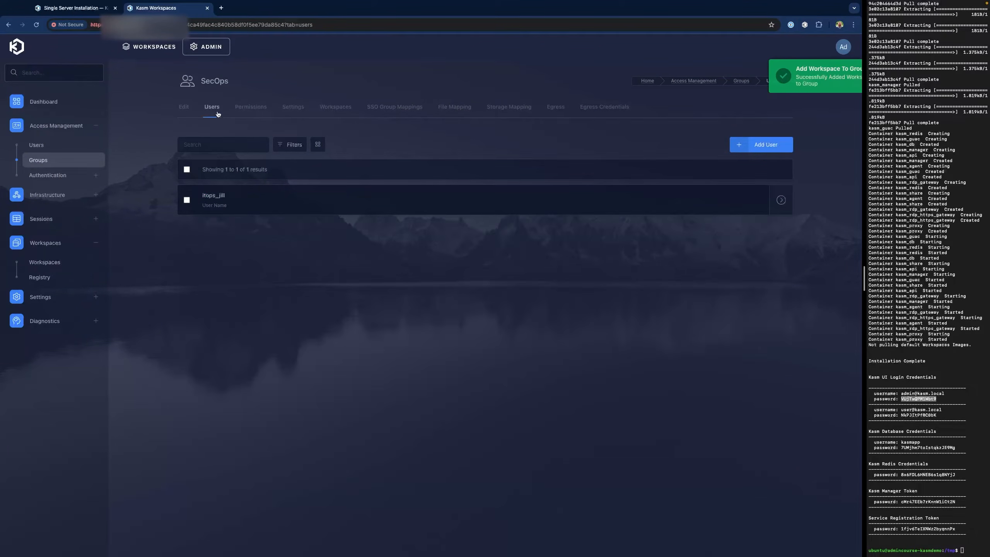
left_click(472, 240)
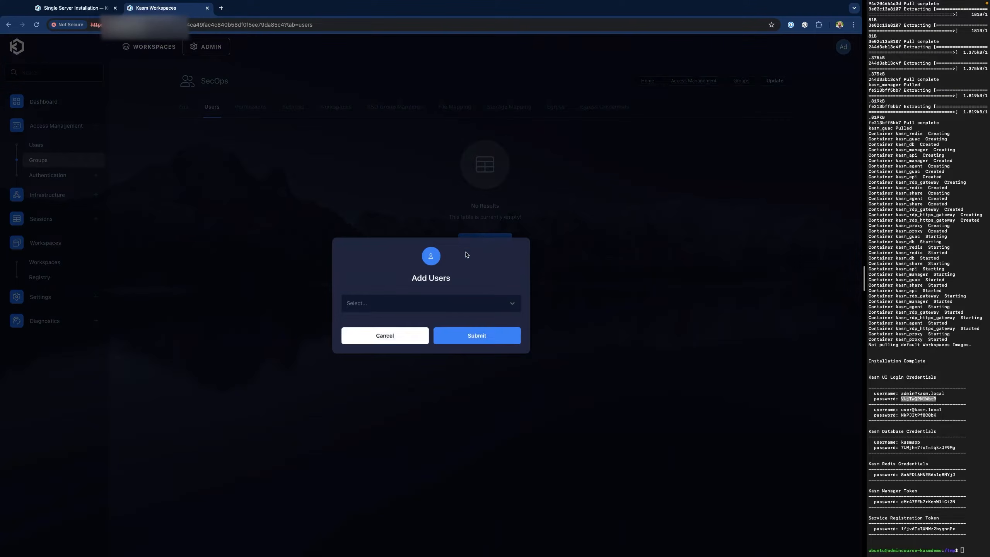
left_click(429, 304)
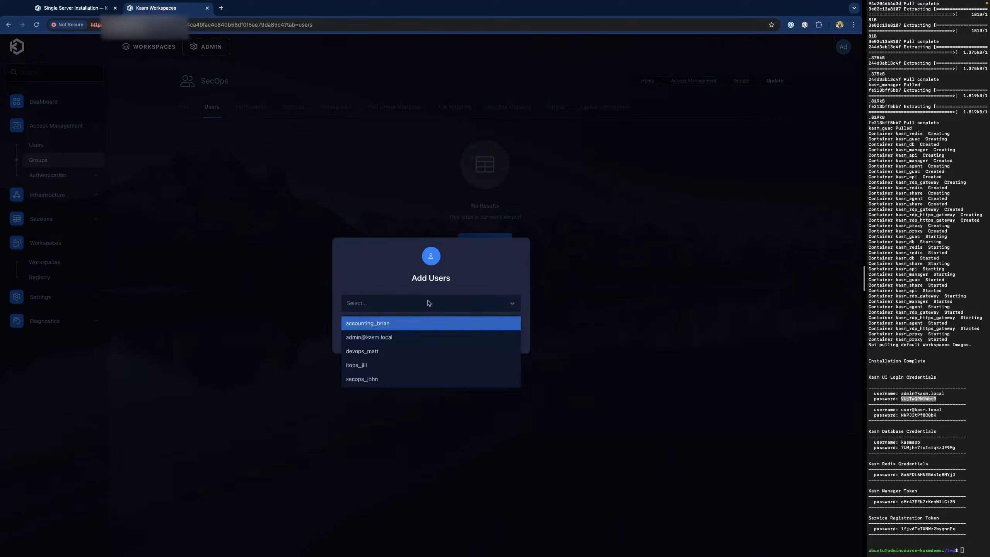
left_click(413, 379)
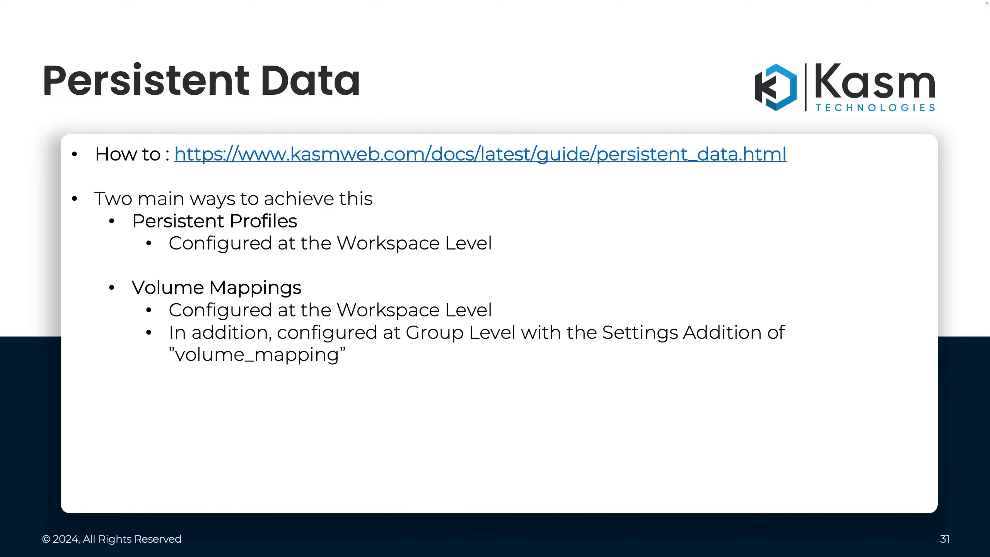
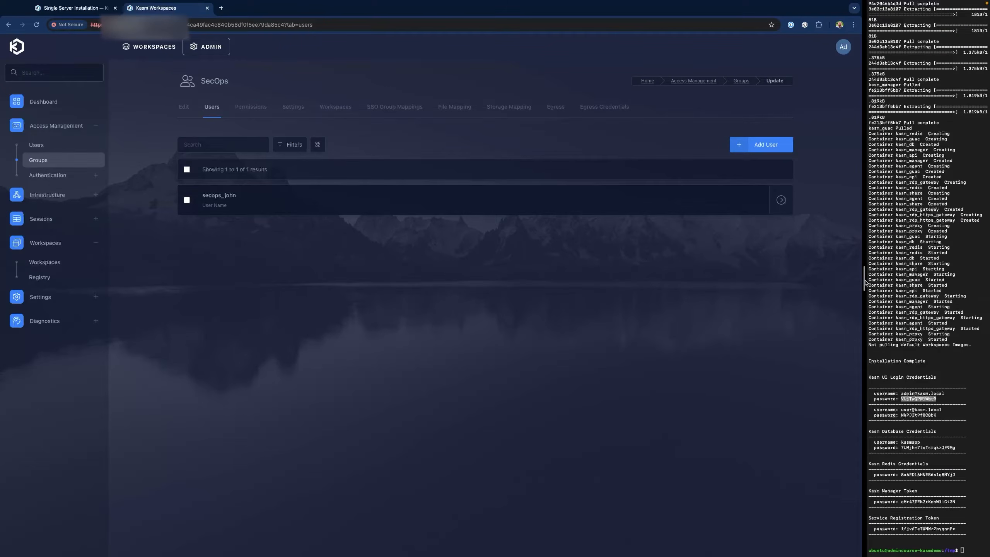
- Widen the SSH terminal beside the admin page and clear its output
left_click_drag(862, 282, 726, 281)
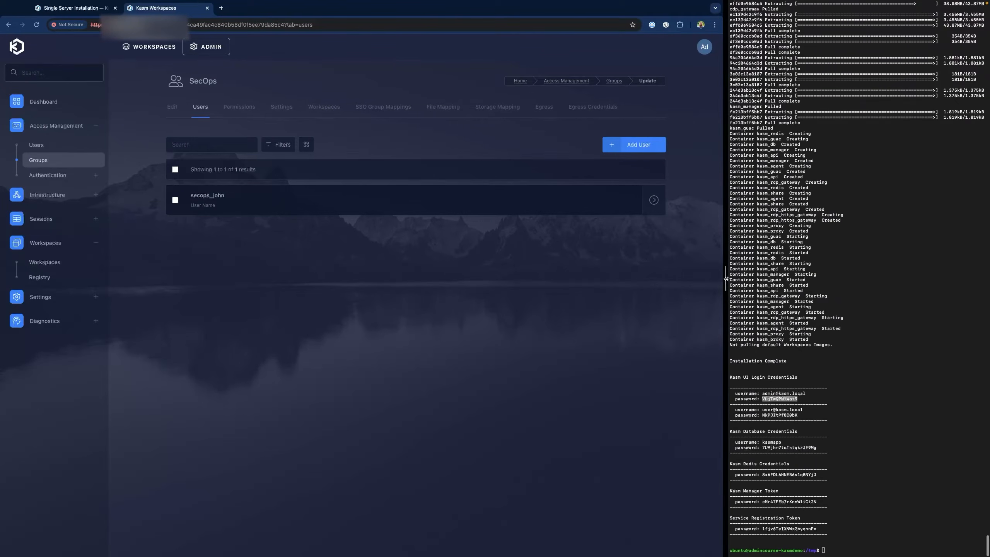
left_click(872, 425)
type("clear")
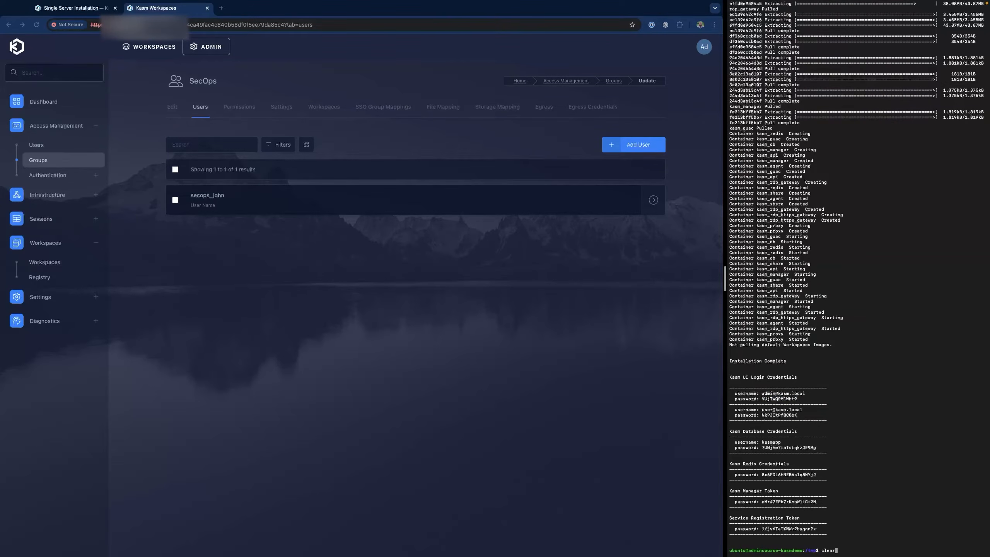
key("Return")
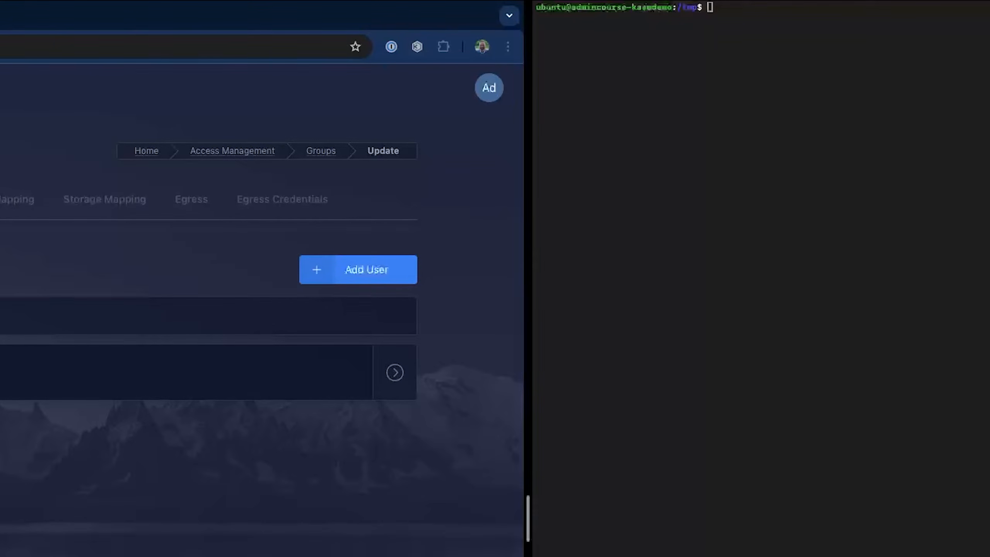
- Create the secops, itops, devops and accounting folders under /data/shares with sudo mkdir -p
type("sudo mkdir -p /data/shares/secops")
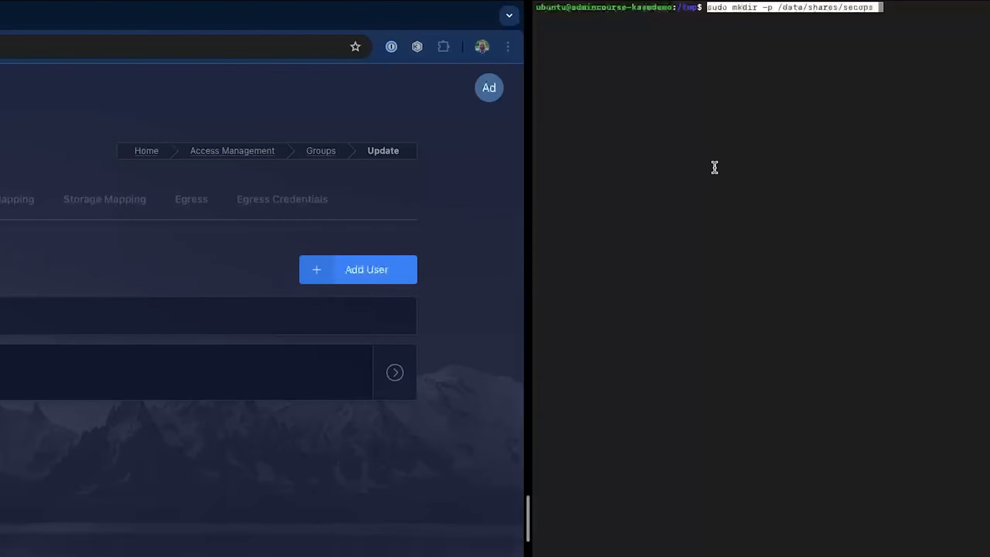
key("Return")
key("Up")
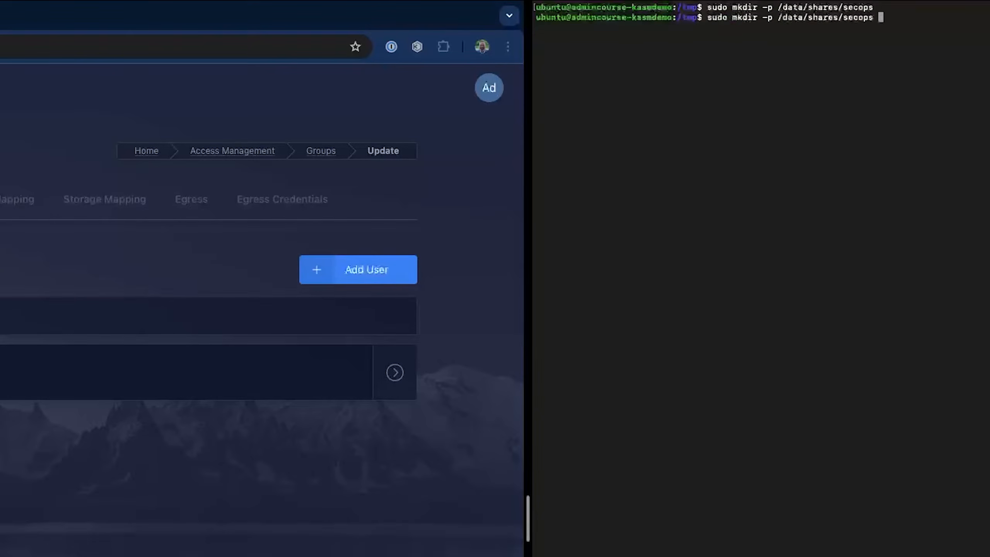
key("BackSpace")
key("BackSpace")
key("BackSpace")
key("BackSpace")
key("BackSpace")
key("BackSpace")
key("BackSpace")
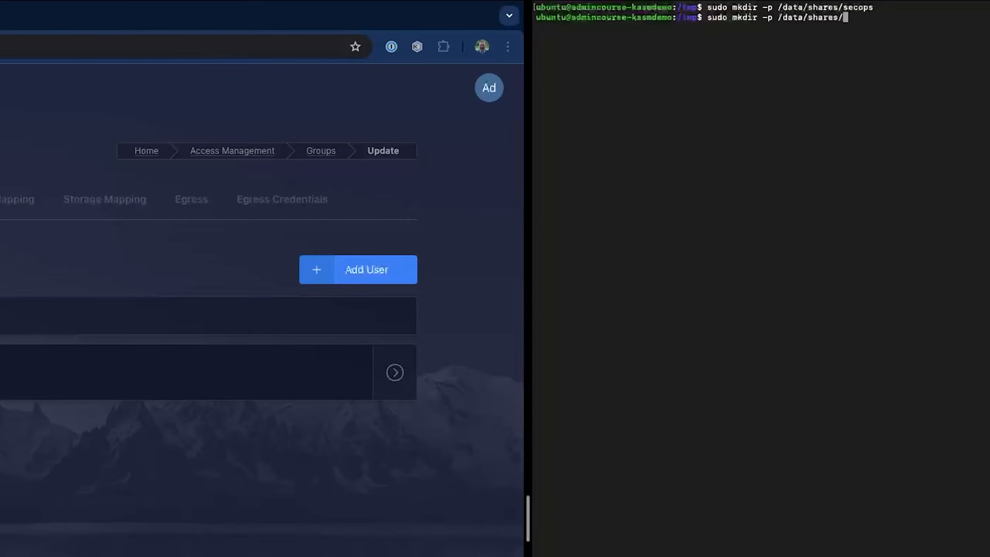
type("itops")
key("Return")
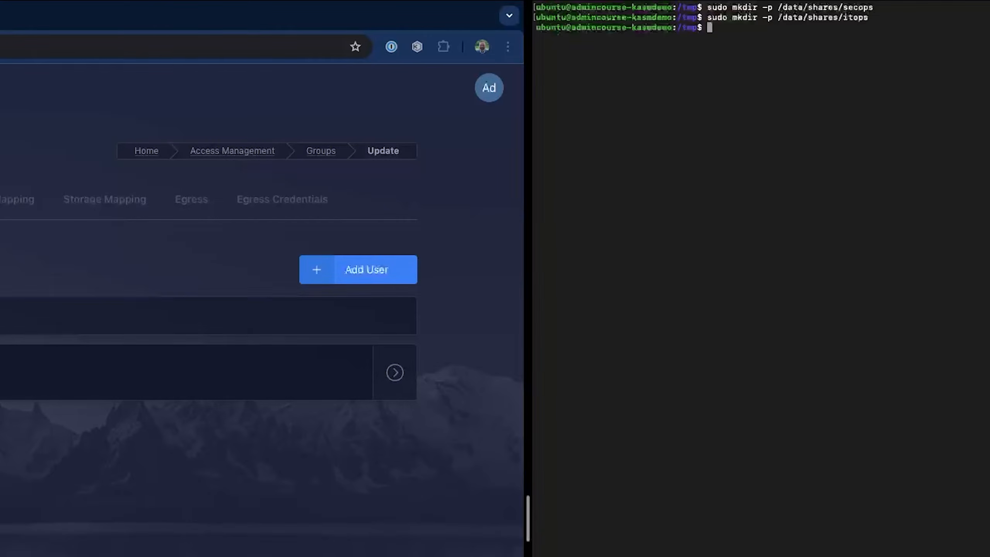
key("Up")
key("BackSpace")
key("BackSpace")
key("BackSpace")
key("BackSpace")
key("BackSpace")
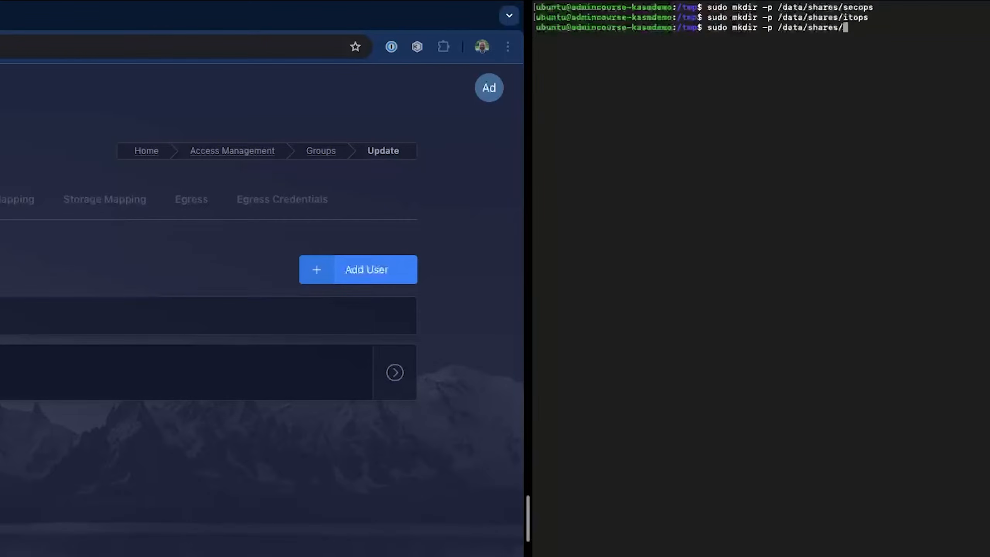
type("devops")
key("Return")
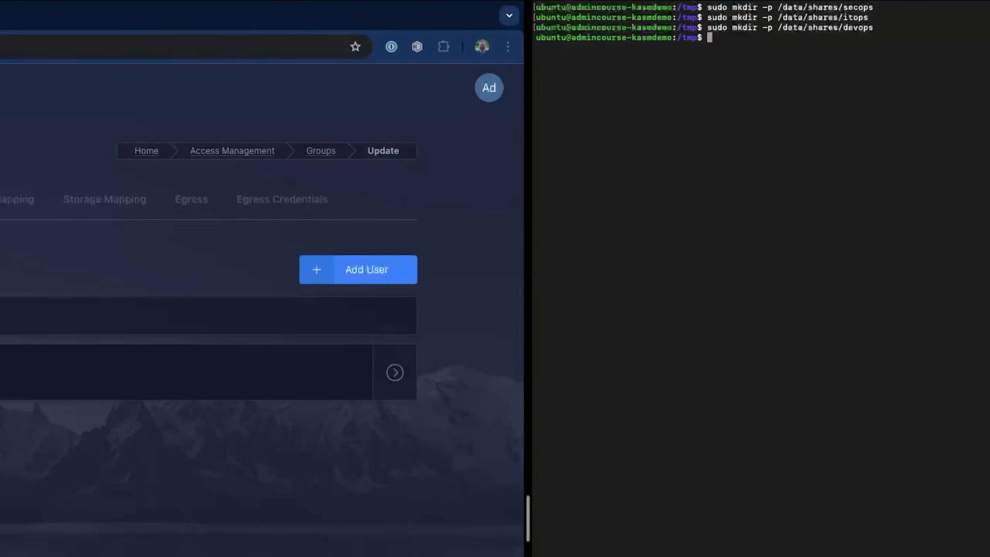
key("Up")
key("BackSpace")
key("BackSpace")
key("BackSpace")
key("BackSpace")
key("BackSpace")
key("BackSpace")
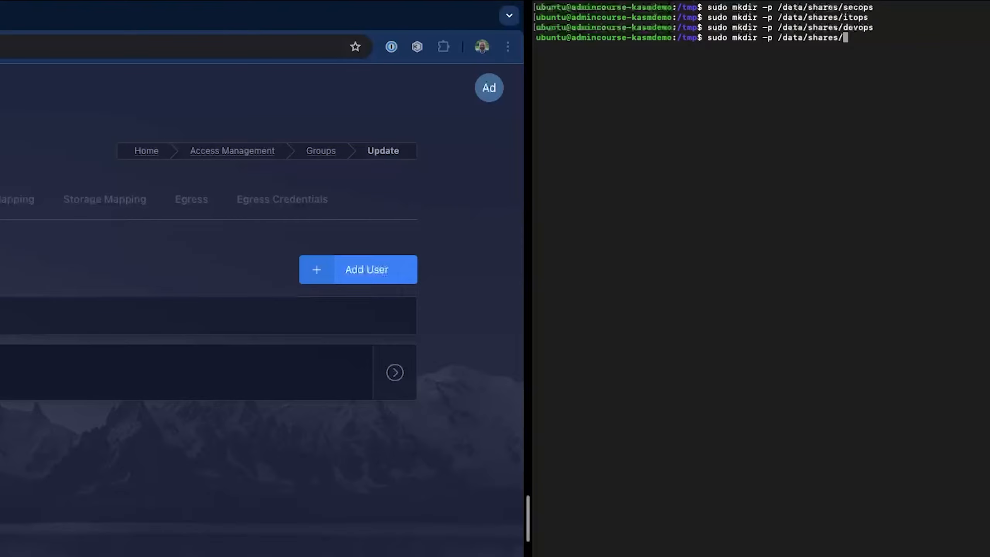
type("accounting")
key("Return")
- Create the /data/profiles folder
key("Up")
key("BackSpace")
key("BackSpace")
key("BackSpace")
key("BackSpace")
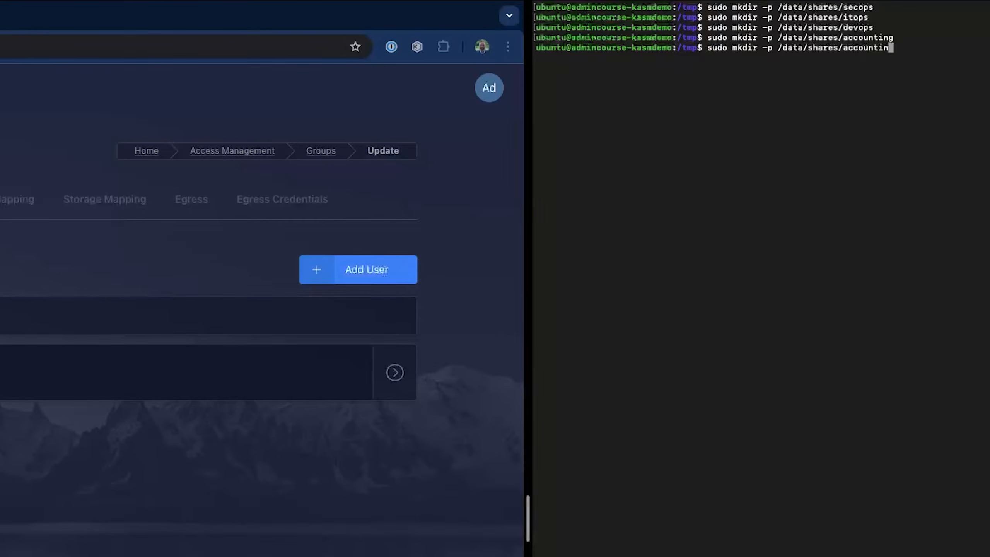
key("BackSpace")
key("BackSpace")
key("BackSpace")
key("BackSpace")
key("BackSpace")
key("BackSpace")
key("BackSpace")
key("BackSpace")
key("BackSpace")
key("BackSpace")
key("BackSpace")
key("BackSpace")
key("BackSpace")
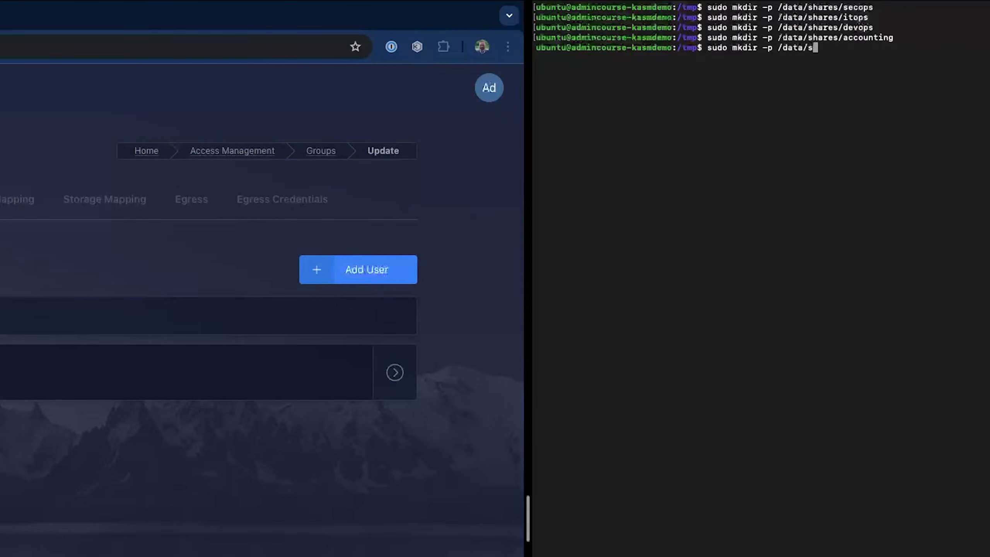
type("profiles")
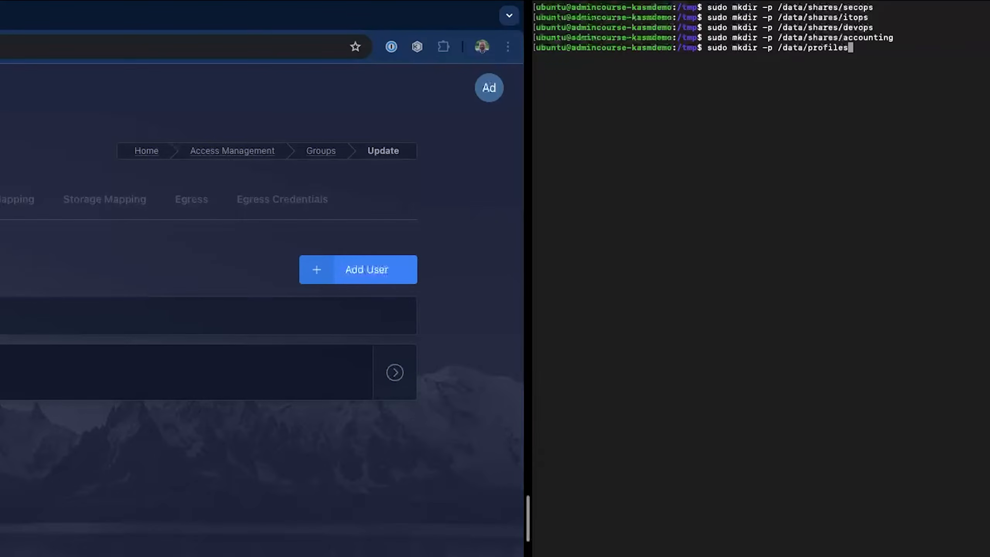
key("Return")
- In /data, recursively set ownership to 1000:1000 and list the contents before and after
type("cd /d")
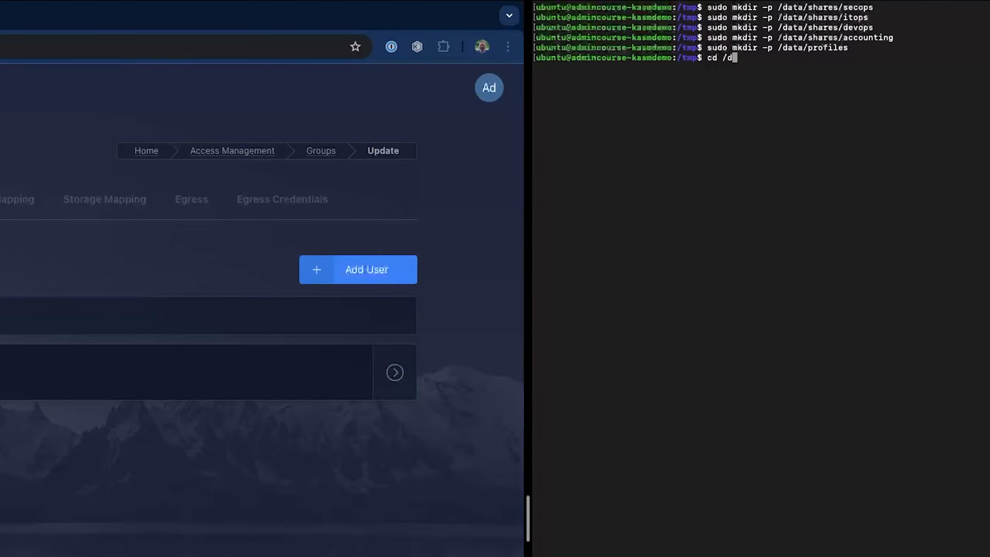
type("ata")
key("Return")
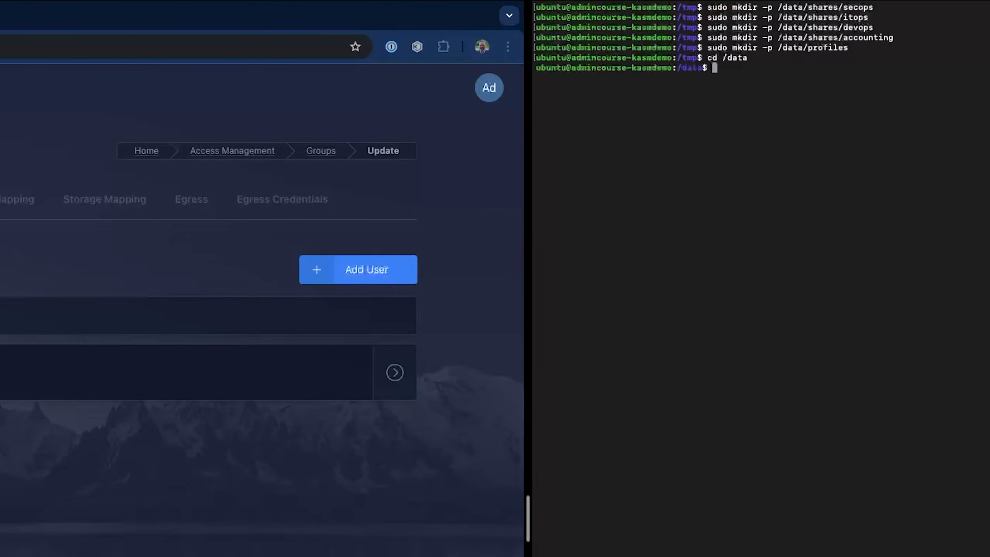
type("ll")
key("Return")
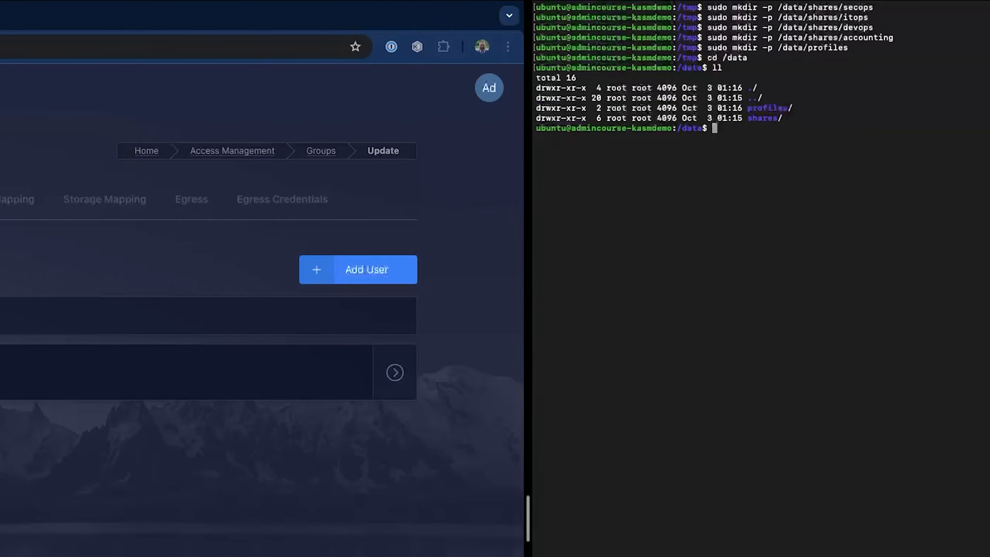
type("sudo chown -R 100")
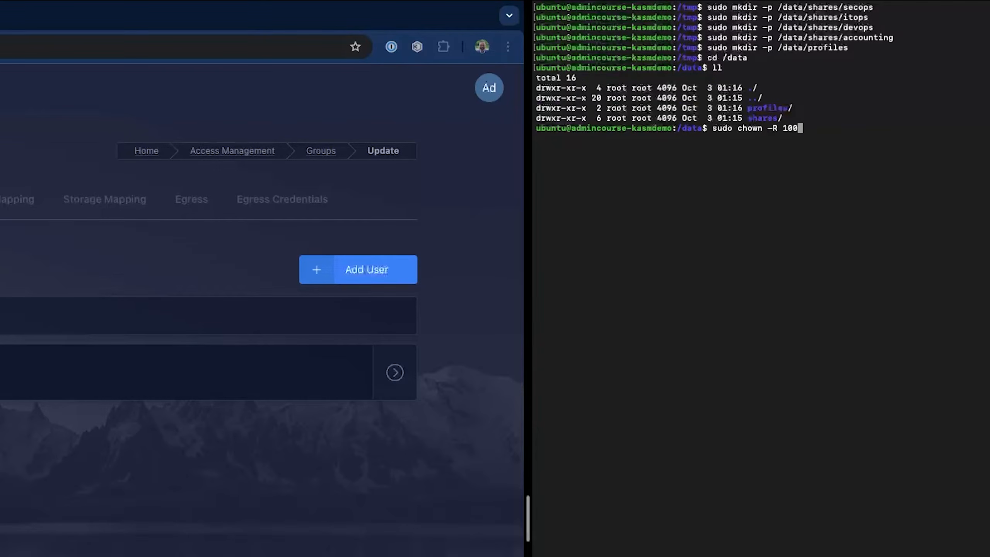
type("0:1000")
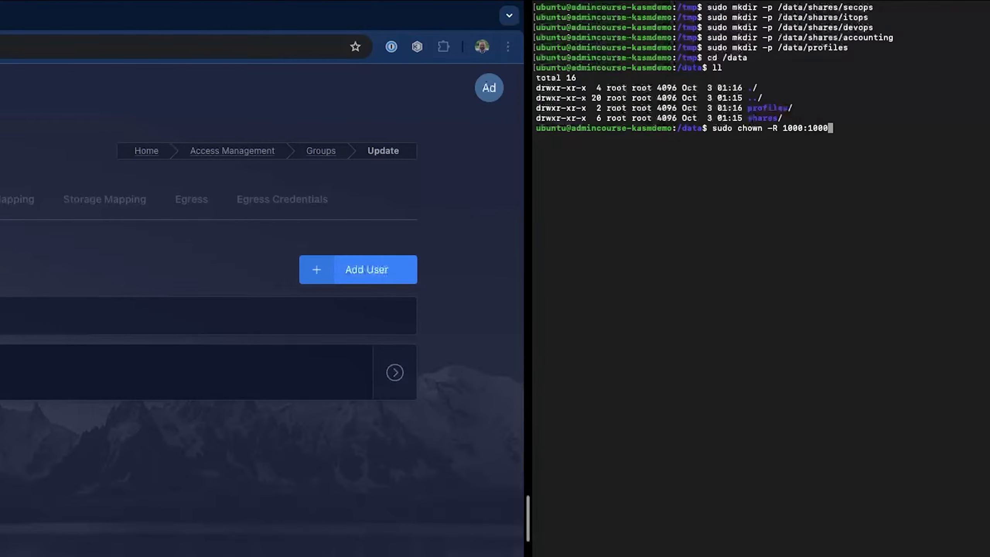
type(" /data")
key("Return")
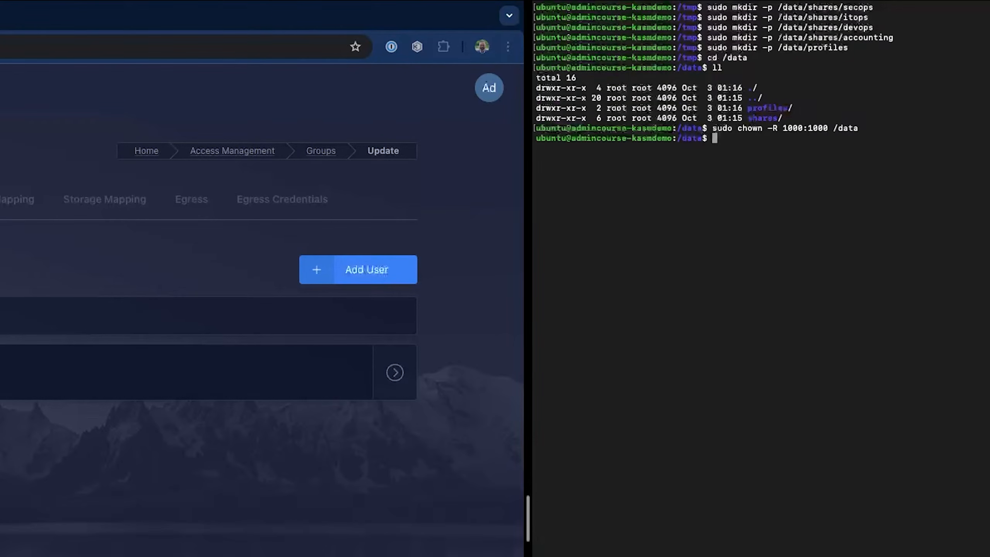
type("ll")
key("Return")
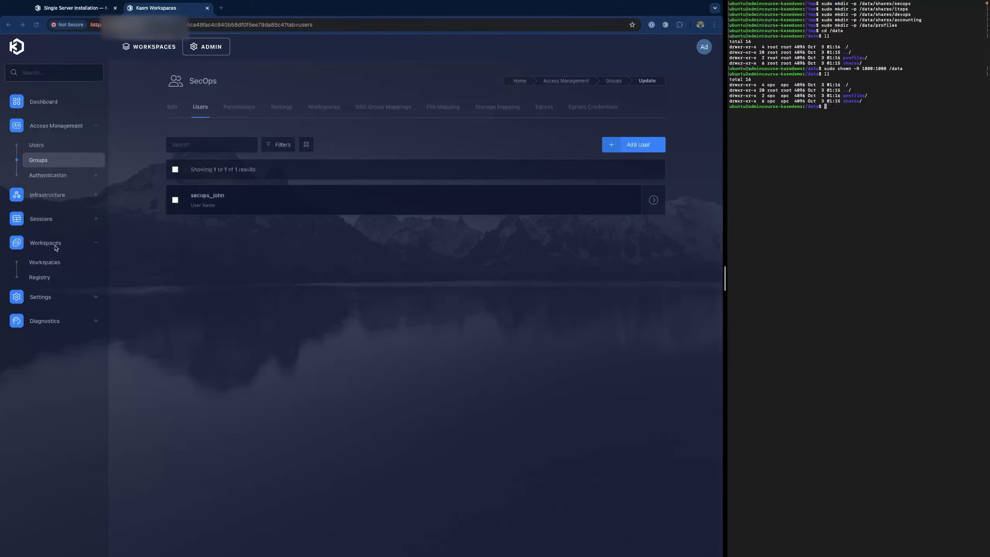
- Set the Chrome workspace's Persistent Profile Path to /data/profiles/{username} and save
left_click(54, 266)
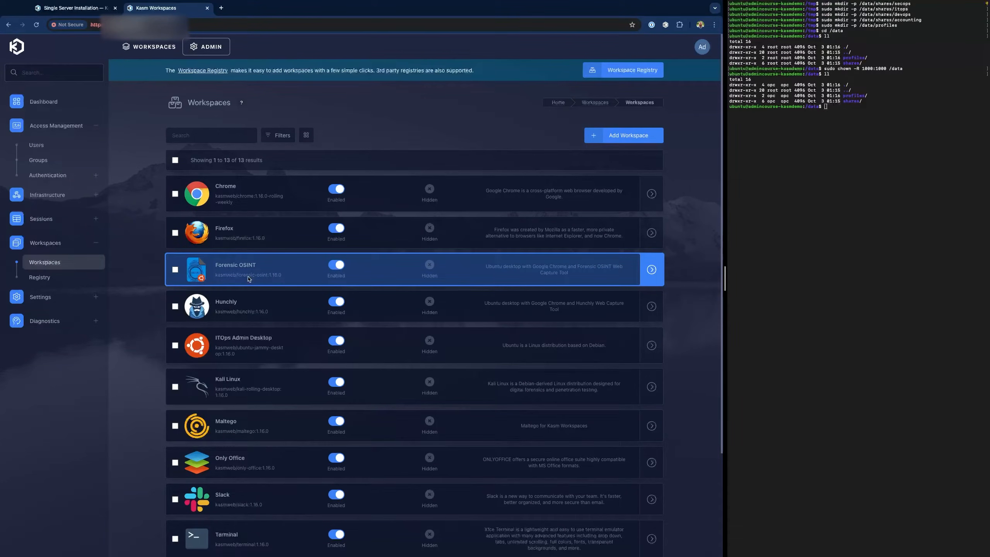
left_click(175, 193)
left_click(248, 161)
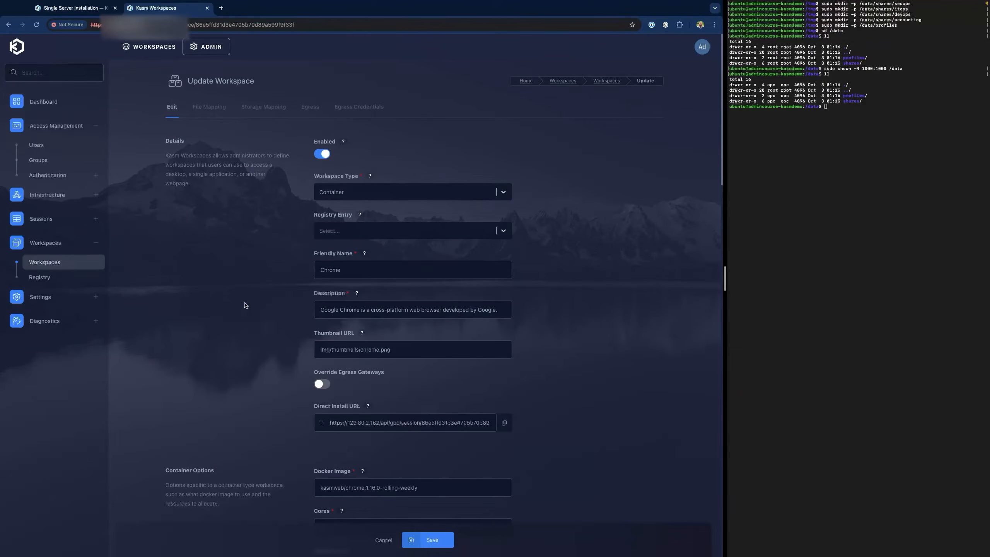
scroll(277, 313, "down", 4)
scroll(278, 314, "down", 15)
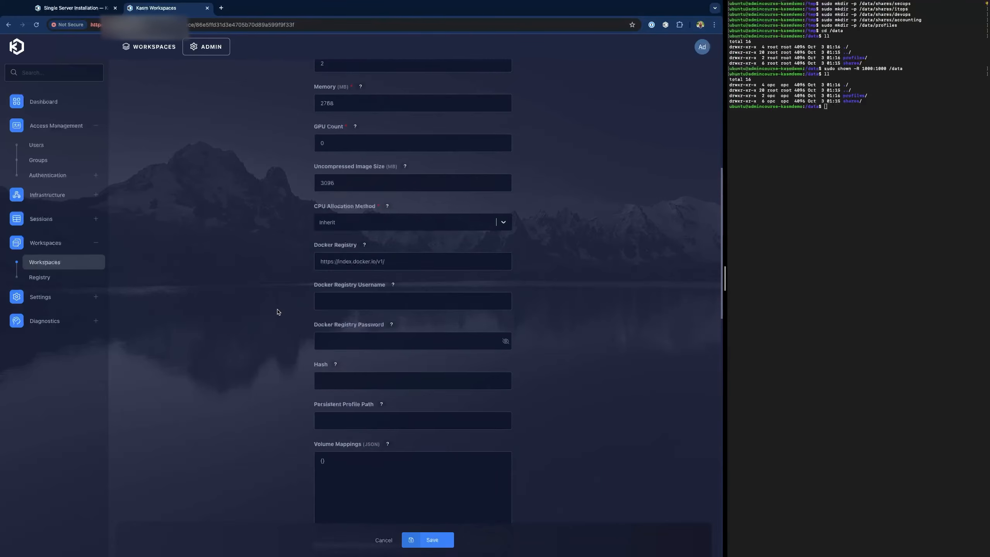
scroll(278, 312, "down", 10)
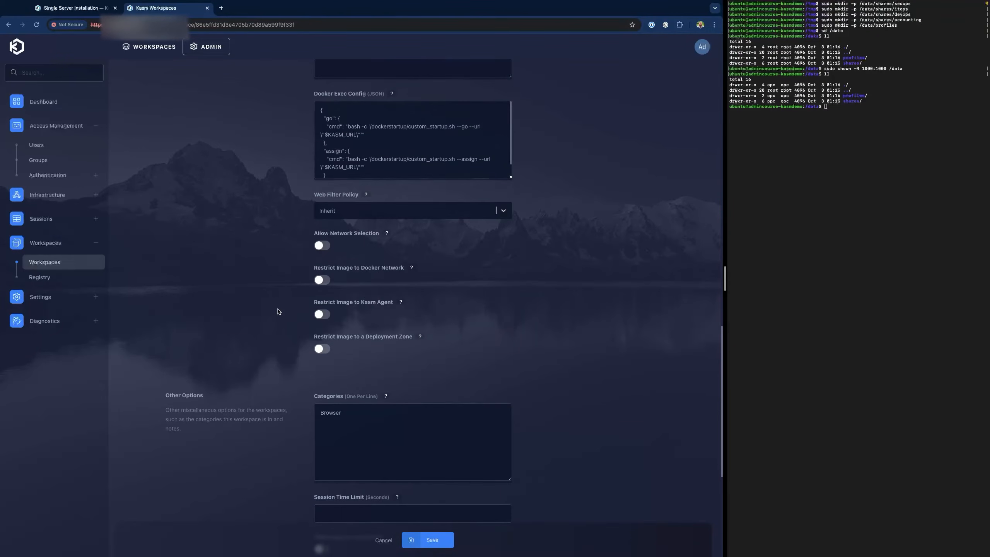
scroll(299, 288, "up", 10)
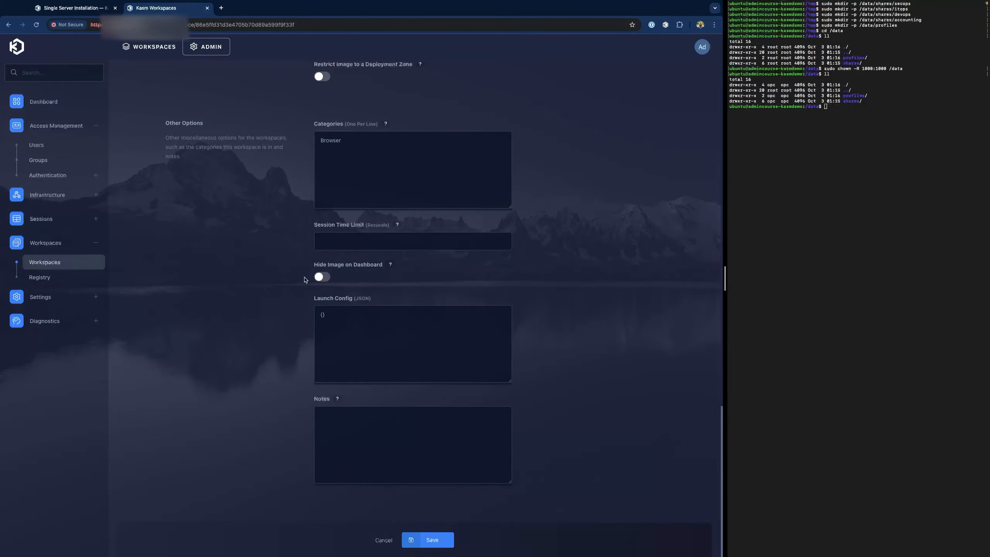
scroll(301, 272, "up", 5)
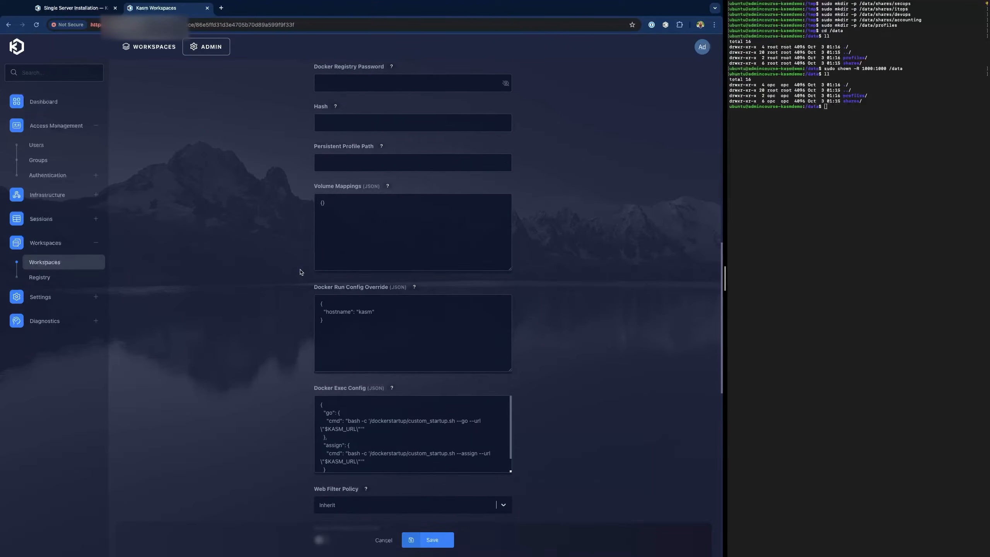
left_click(382, 256)
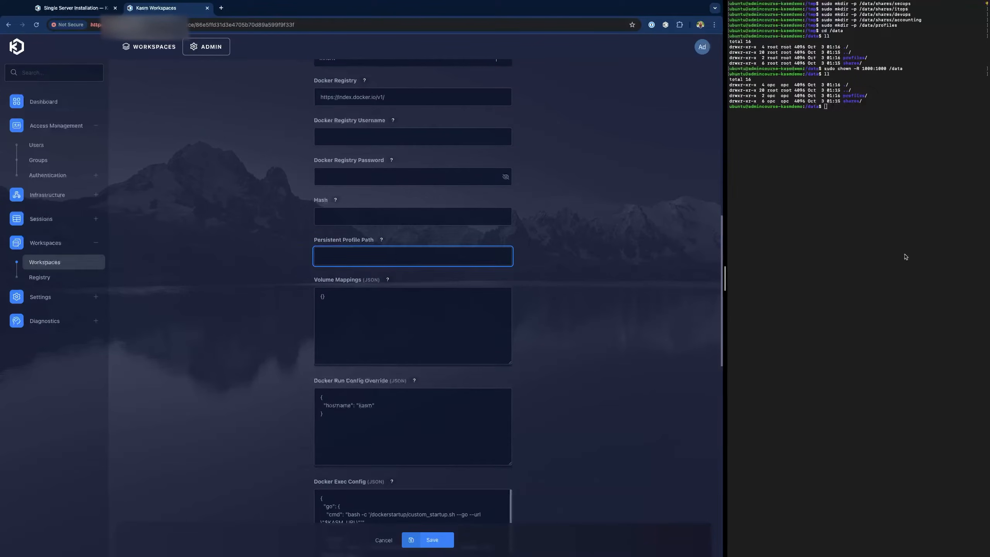
key("super+Tab")
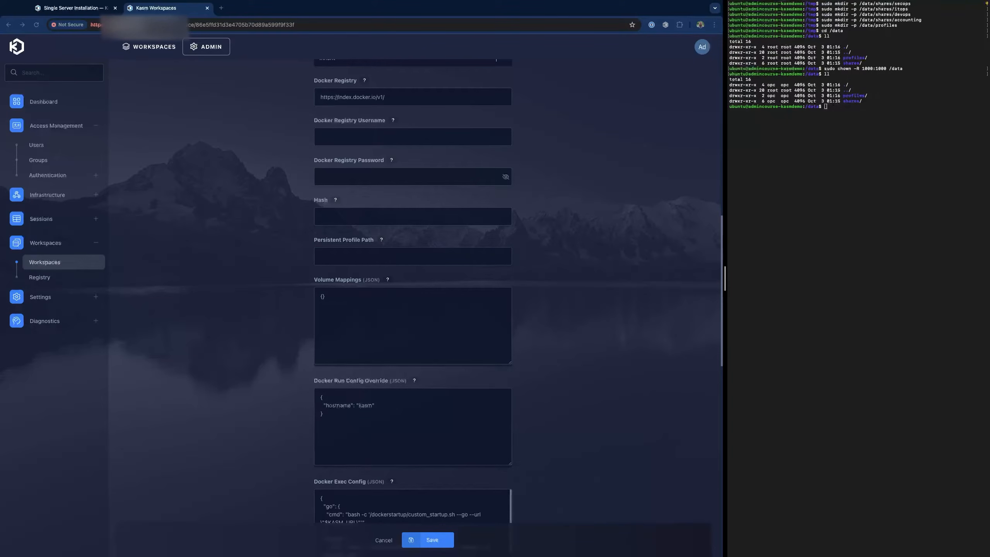
left_click(381, 256)
type("/data/profiles/{username}")
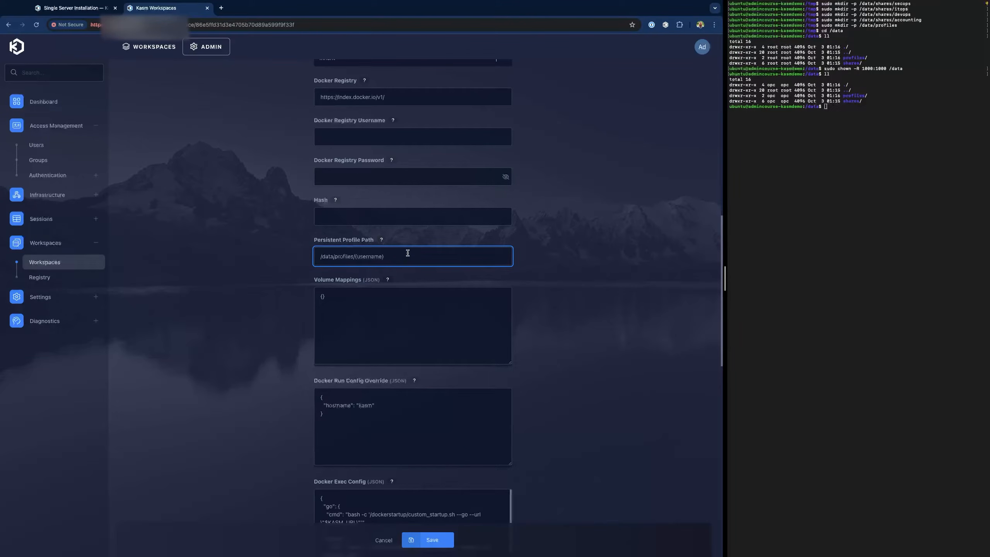
left_click(434, 548)
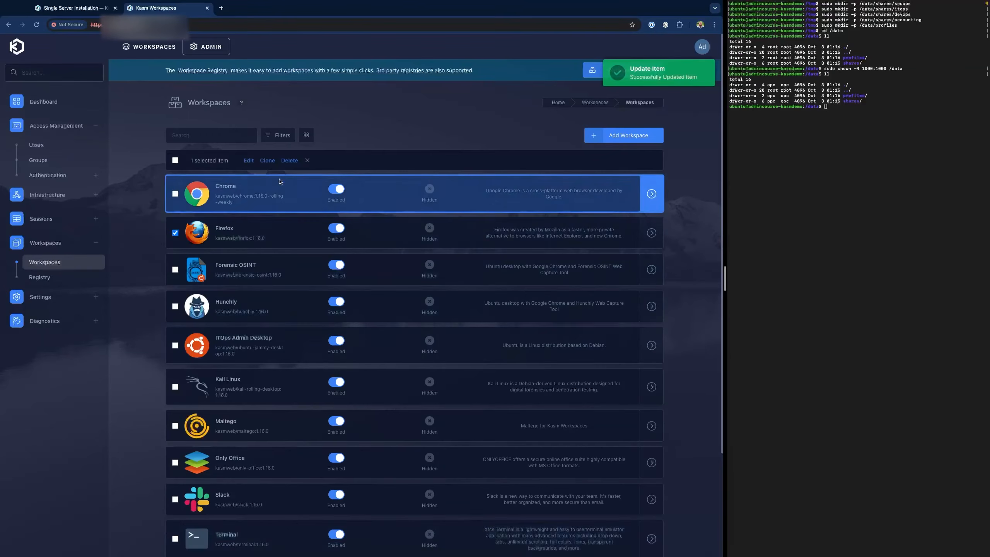
- Set the Firefox workspace's Persistent Profile Path to /data/profiles/{username} and save
left_click(249, 160)
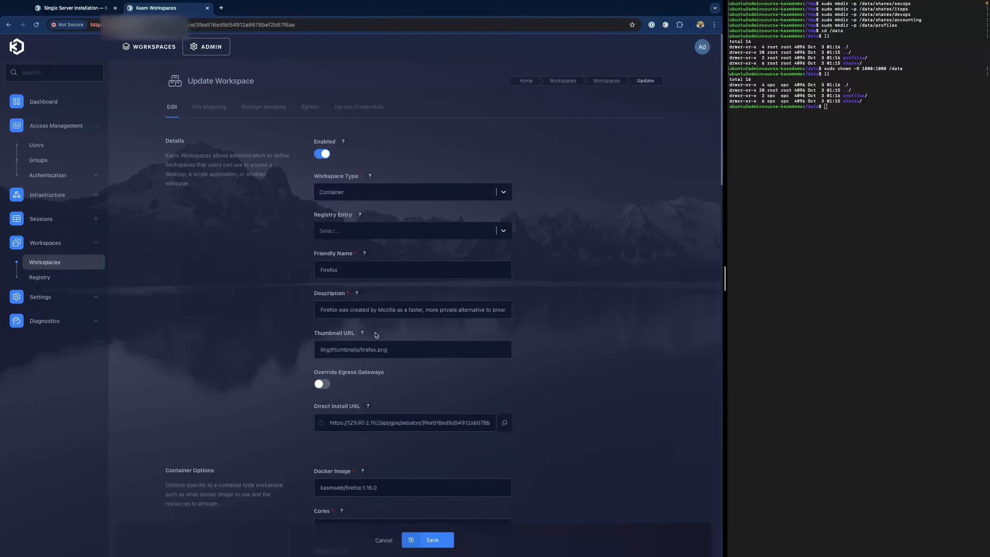
scroll(377, 333, "down", 4)
scroll(377, 332, "down", 7)
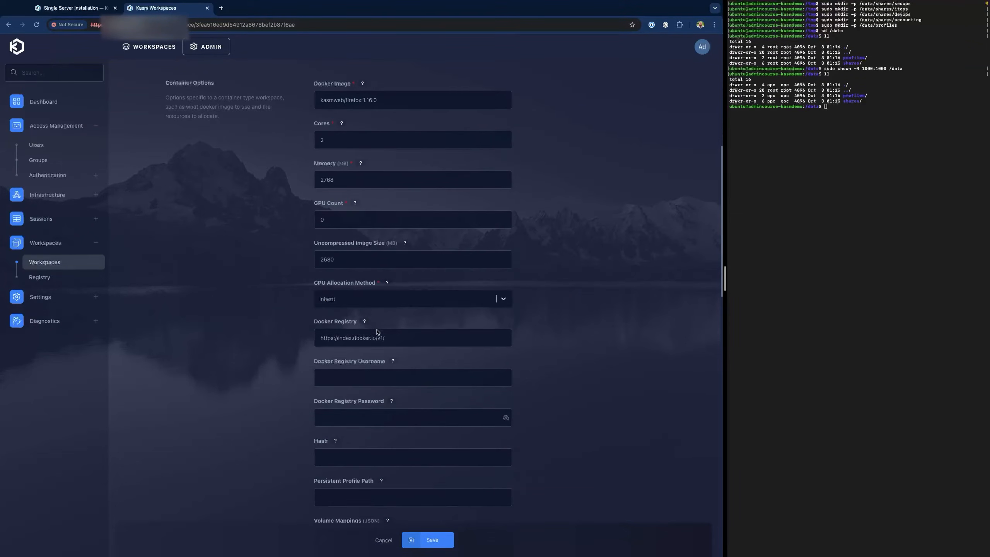
scroll(378, 332, "down", 3)
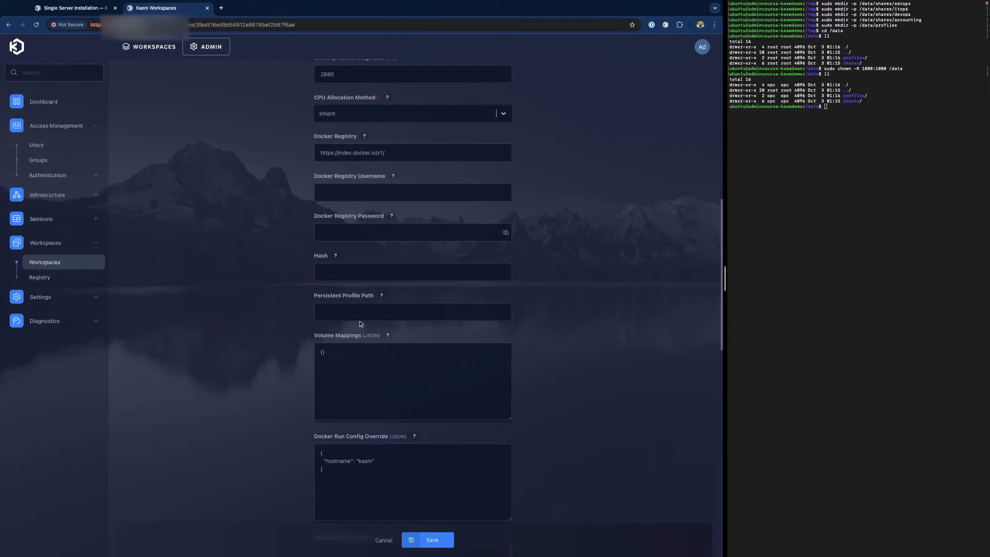
left_click(359, 314)
type("/data/profiles/{username}")
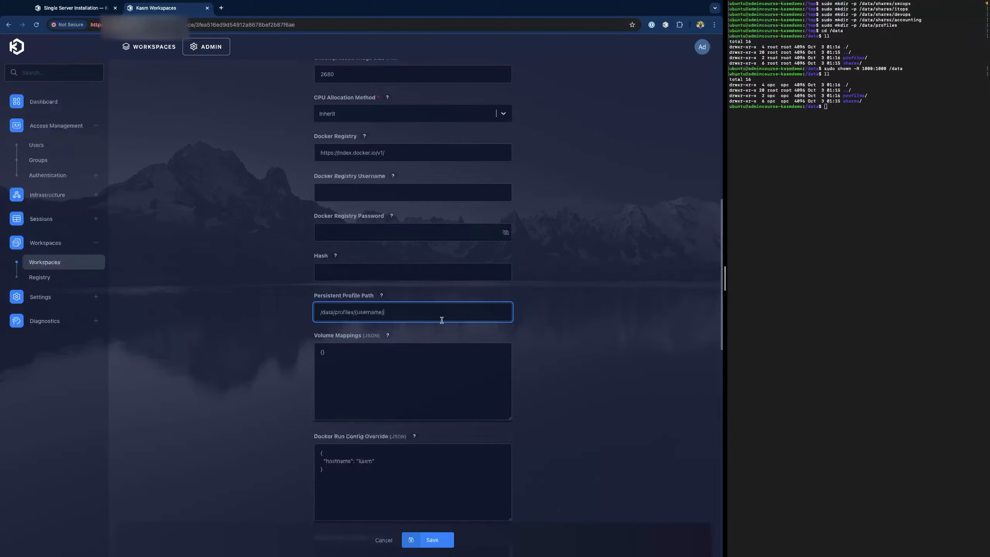
left_click(437, 541)
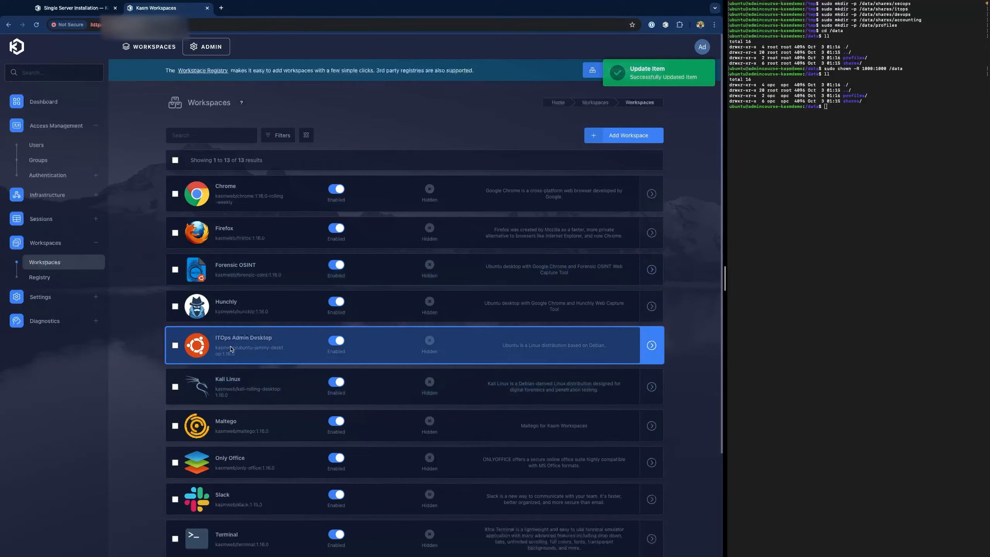
- Set the Ubuntu Jammy workspace's Persistent Profile Path to /data/profiles/{username} and save
scroll(231, 349, "down", 3)
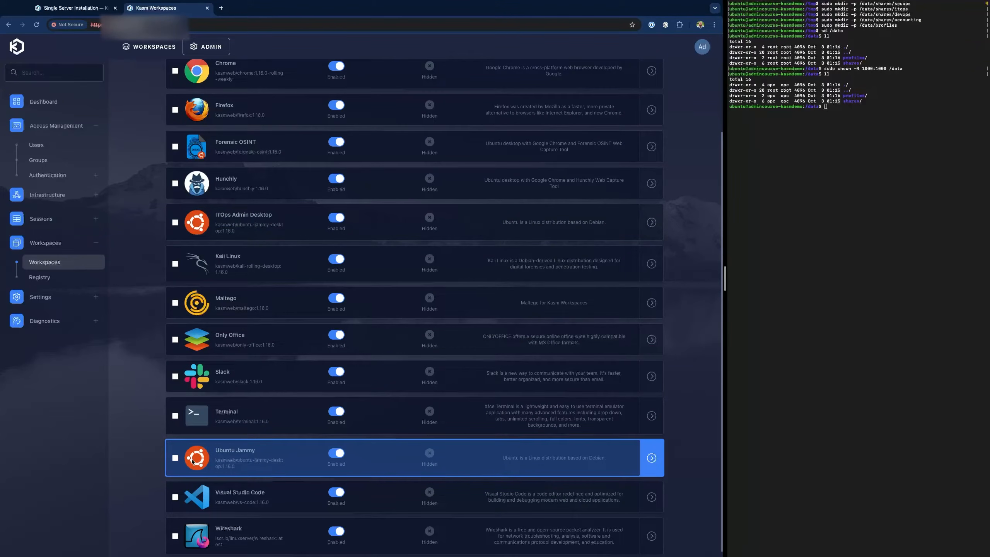
left_click(175, 458)
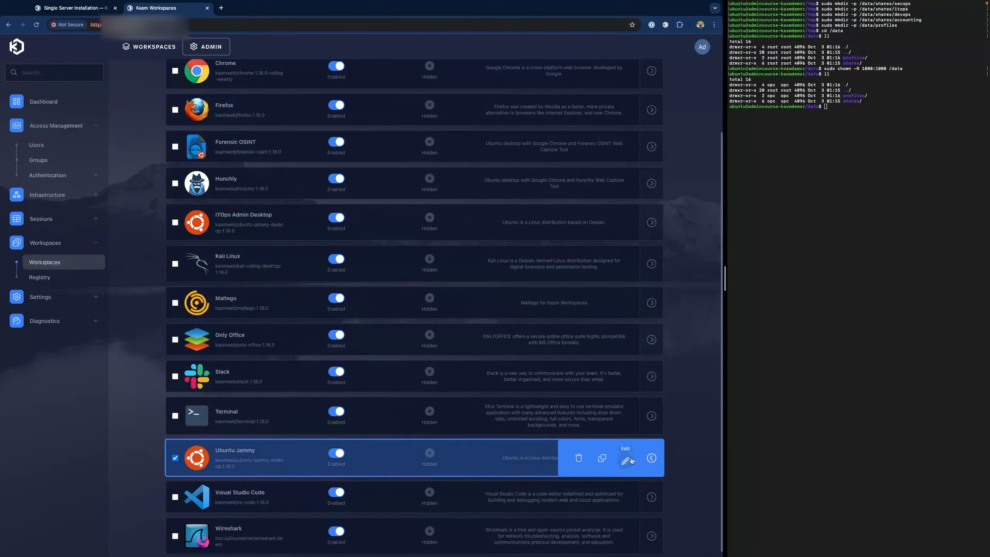
left_click(632, 461)
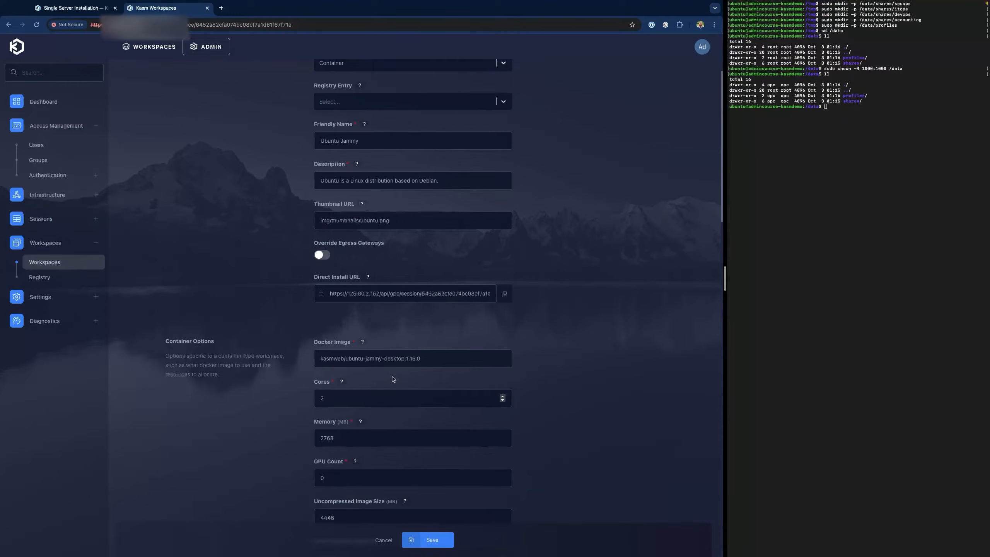
scroll(393, 380, "down", 4)
scroll(392, 378, "down", 4)
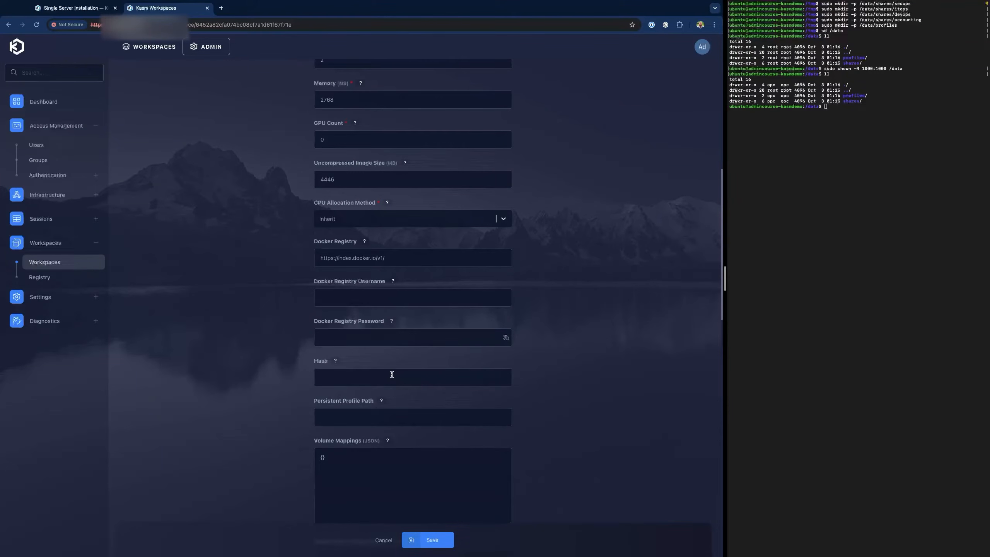
scroll(393, 374, "down", 1)
left_click(360, 395)
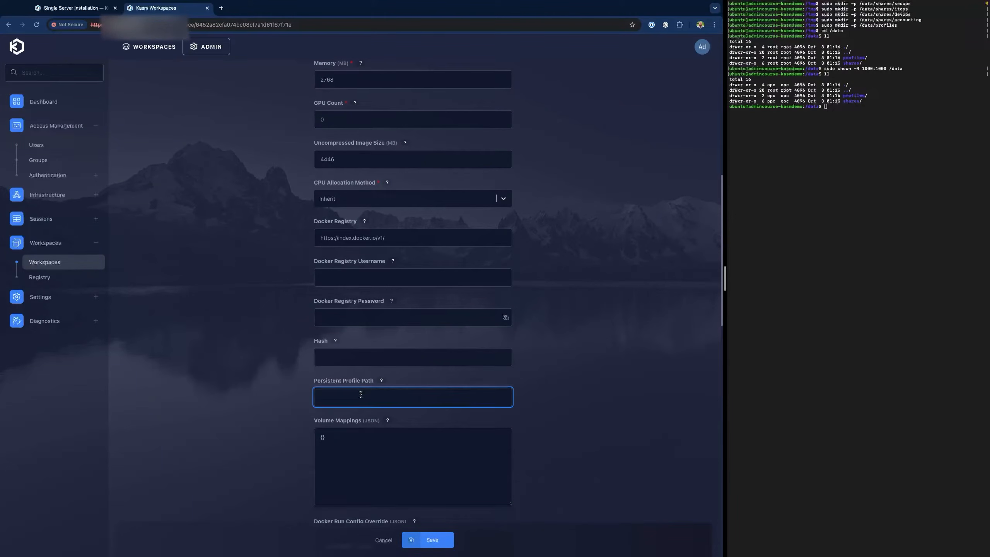
type("/data/profiles/{username}")
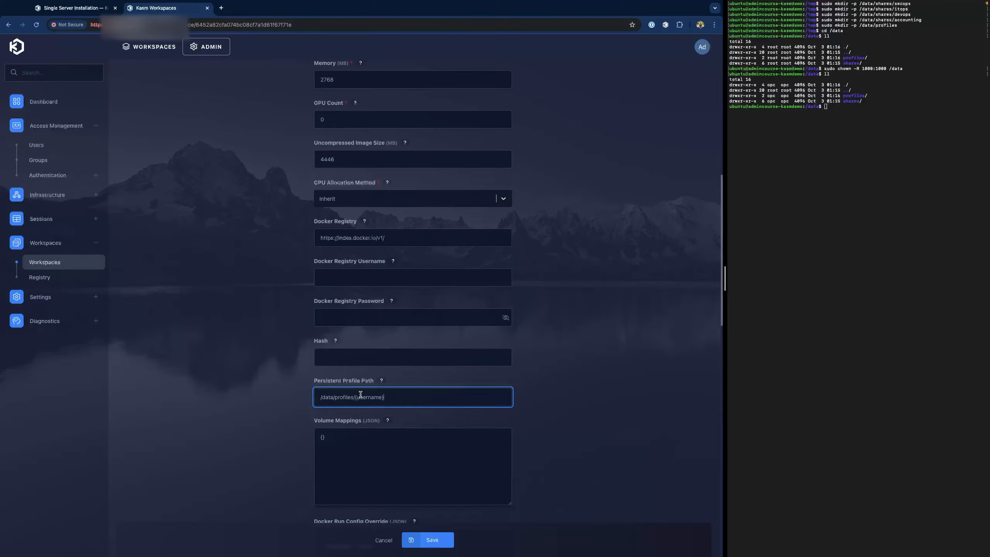
left_click(433, 540)
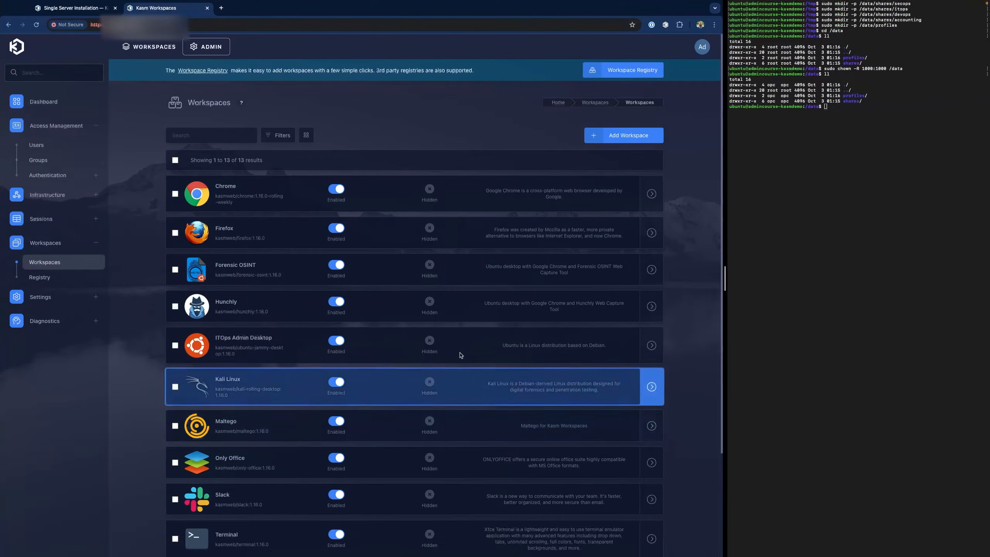
- Recheck the Chrome workspace's settings, then go to the Groups list
left_click(175, 193)
left_click(248, 160)
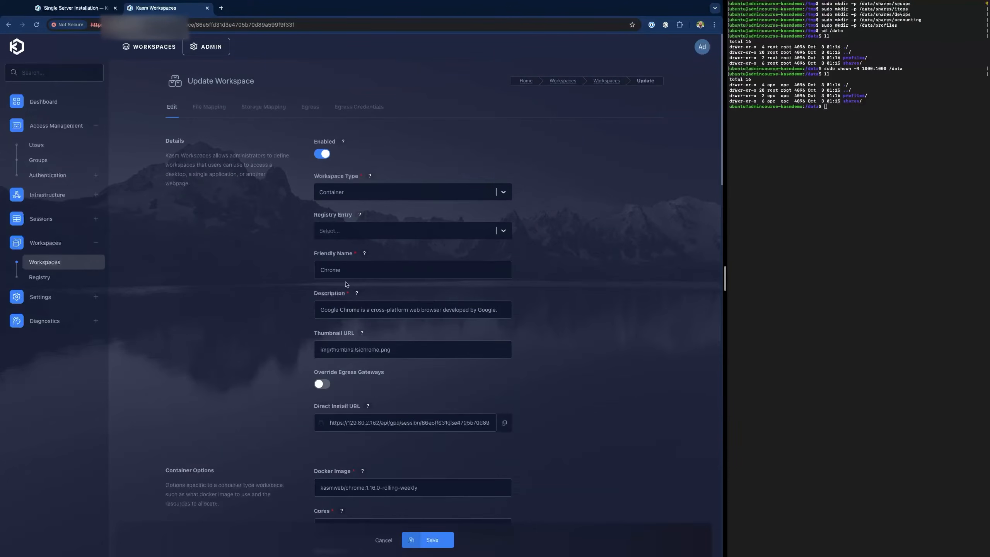
scroll(298, 300, "down", 10)
scroll(298, 300, "down", 3)
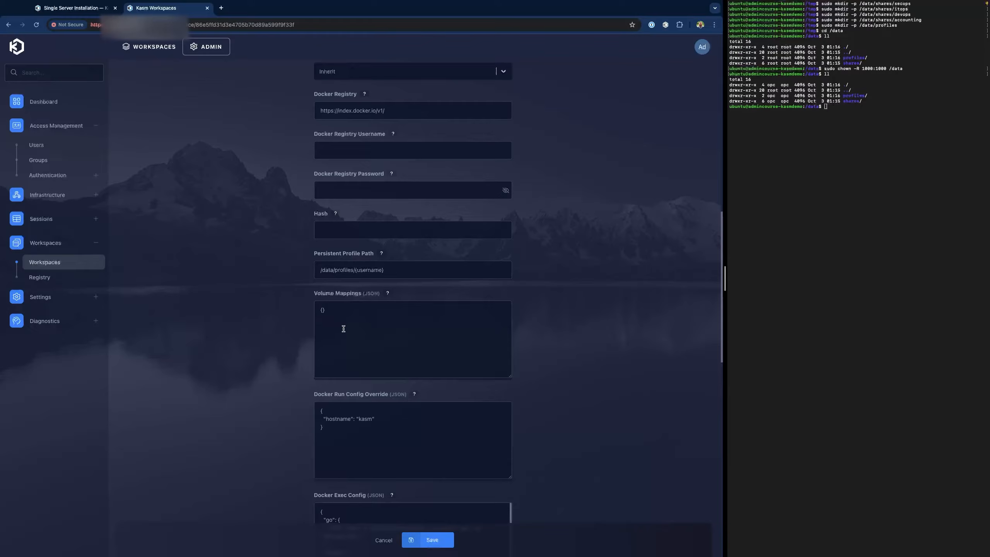
left_click(59, 161)
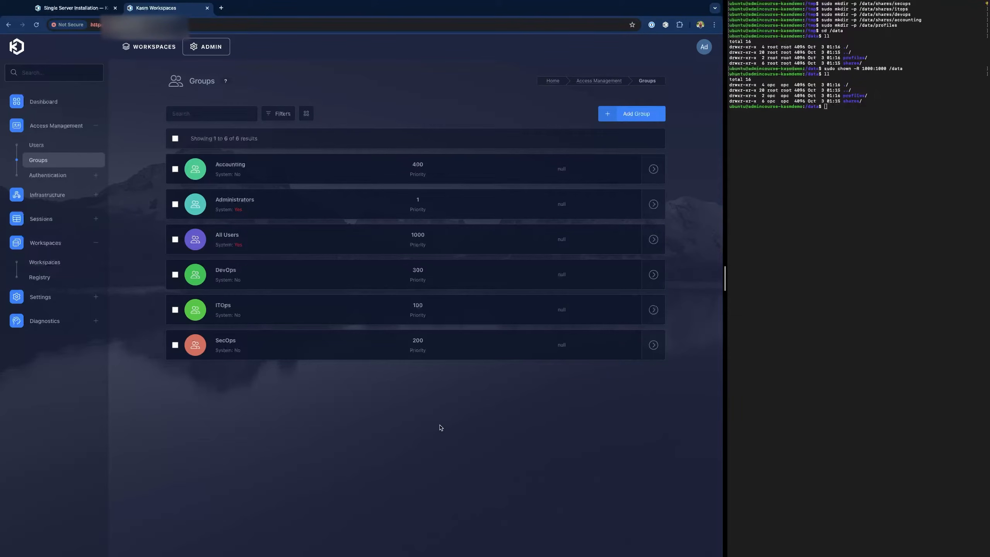
- Add an Accounting group volume_mapping binding /data/shares/accounting to /shares read-write, then return to Groups
left_click(261, 167)
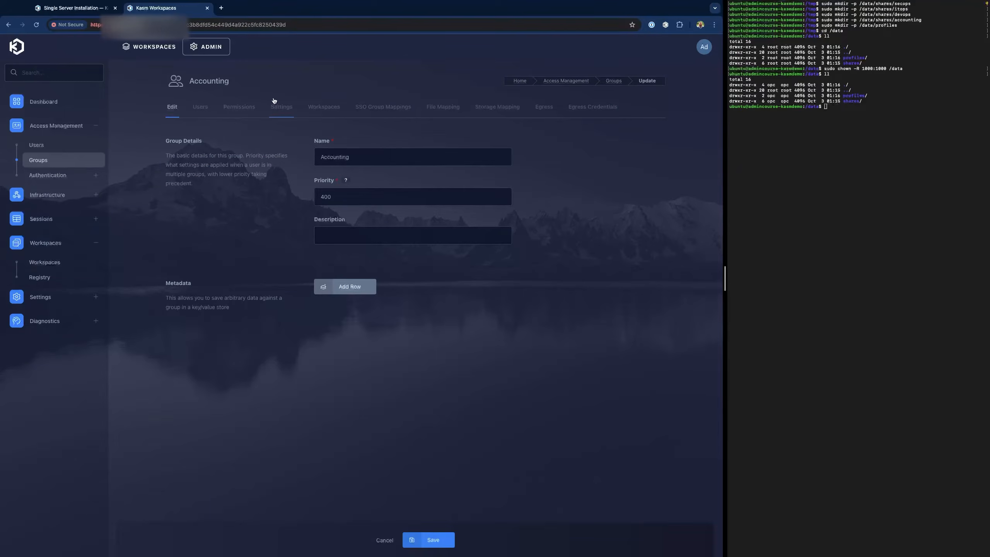
left_click(276, 108)
left_click(635, 175)
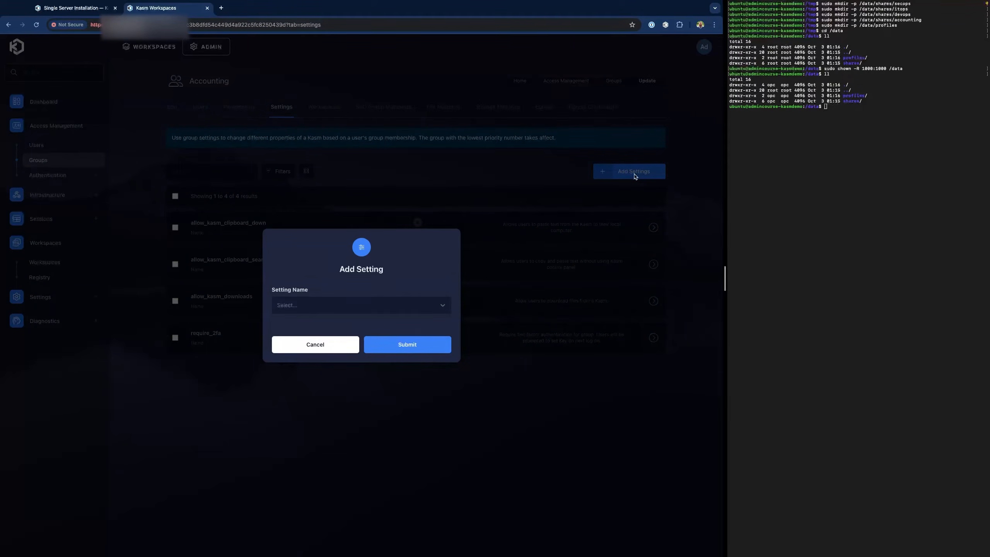
type("vol")
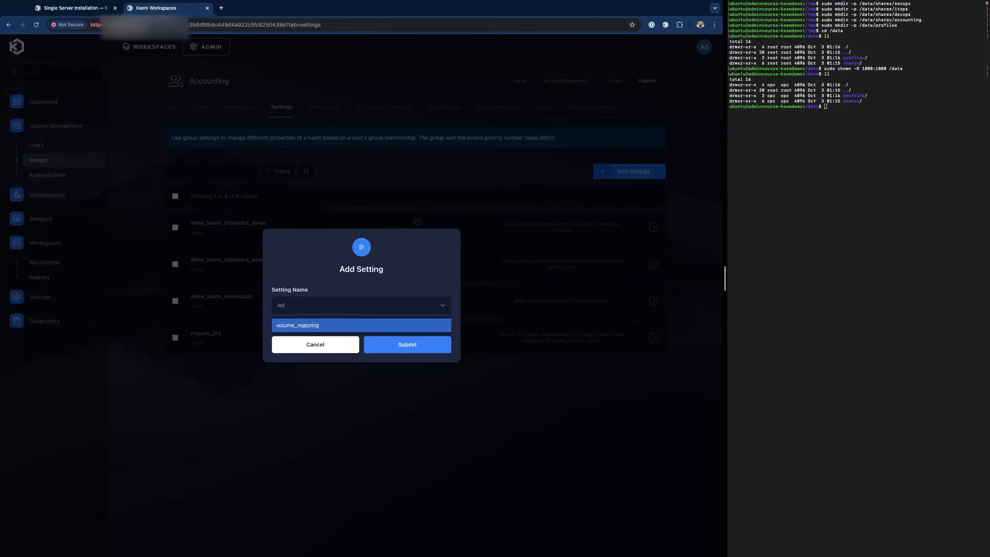
left_click(325, 328)
left_click(352, 362)
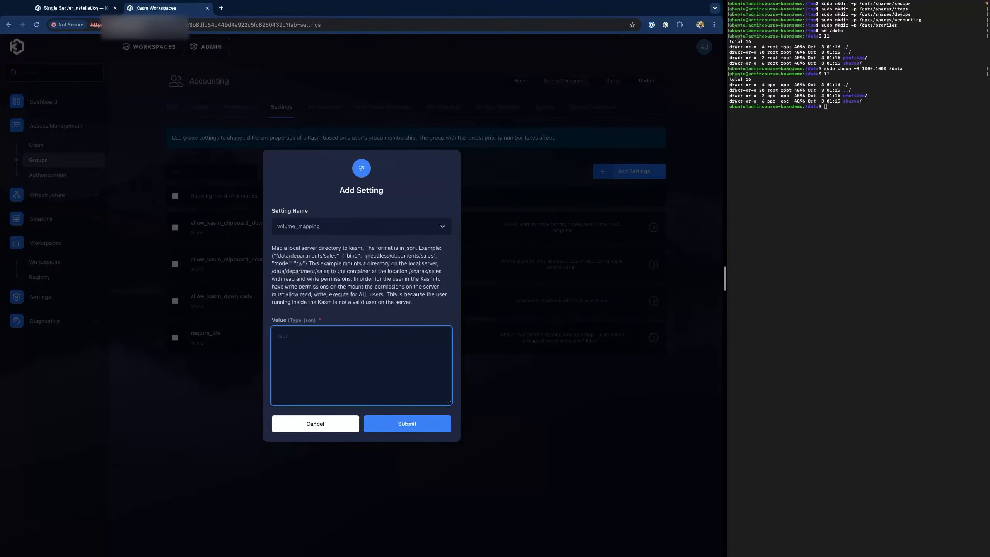
key("super+Tab")
left_click(326, 351)
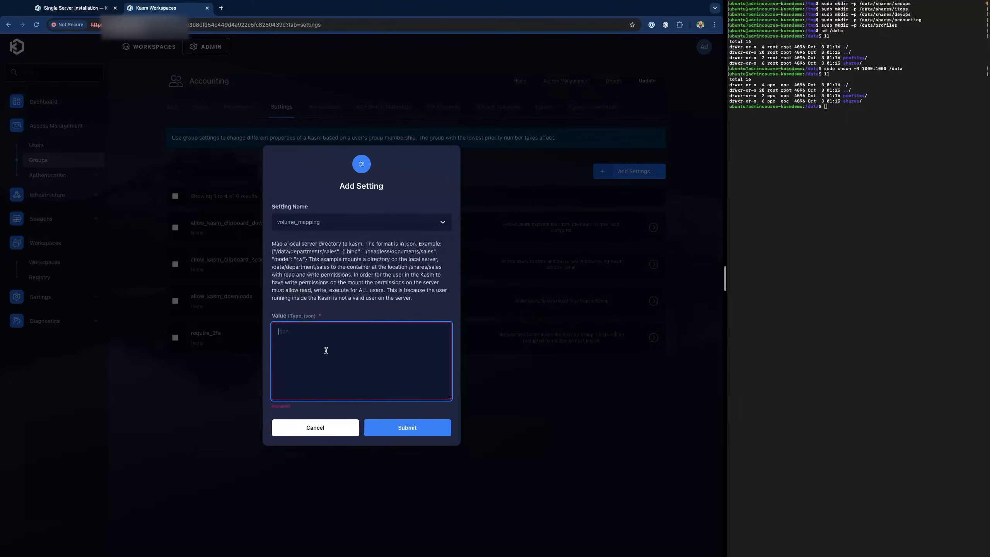
type("{   \"/data/shares/accounting\": {     \"bind\": \"/shares\",     \"mode\": \"rw\",     \"uid\": 1000,     \"gid\": 1000,     \"required\": true,     \"skip_check\": false   } }")
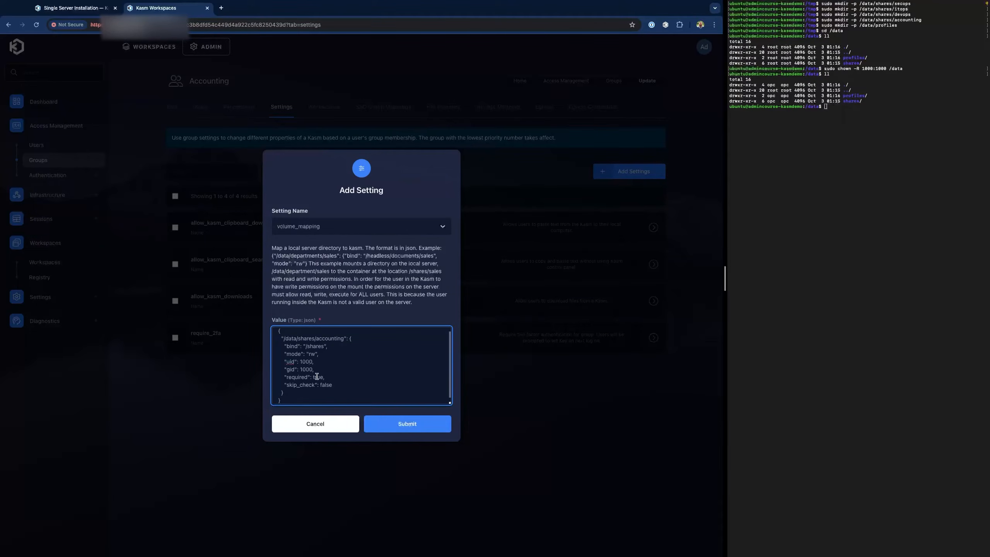
left_click(418, 425)
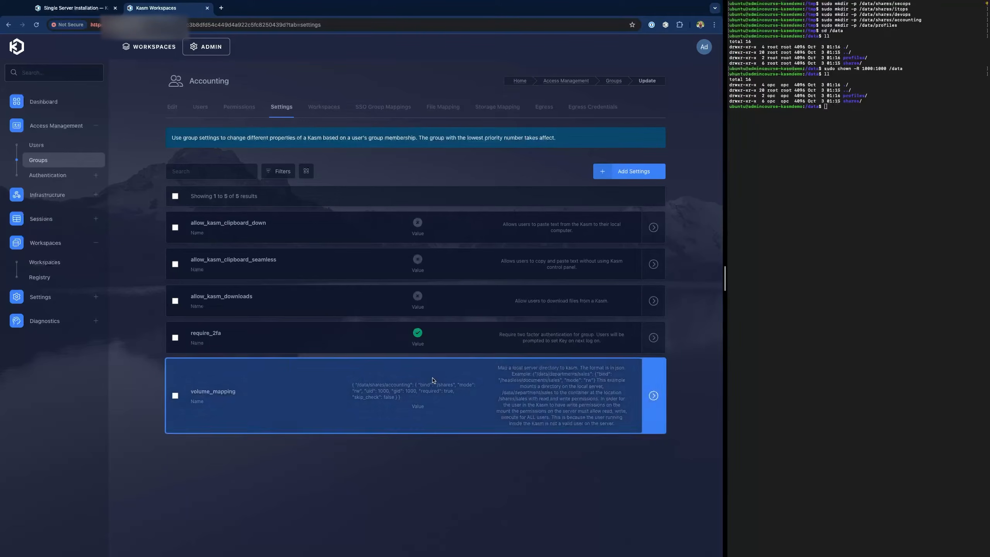
left_click(52, 161)
- Add a DevOps volume_mapping setting binding /data/shares/devops to /shares
left_click(261, 278)
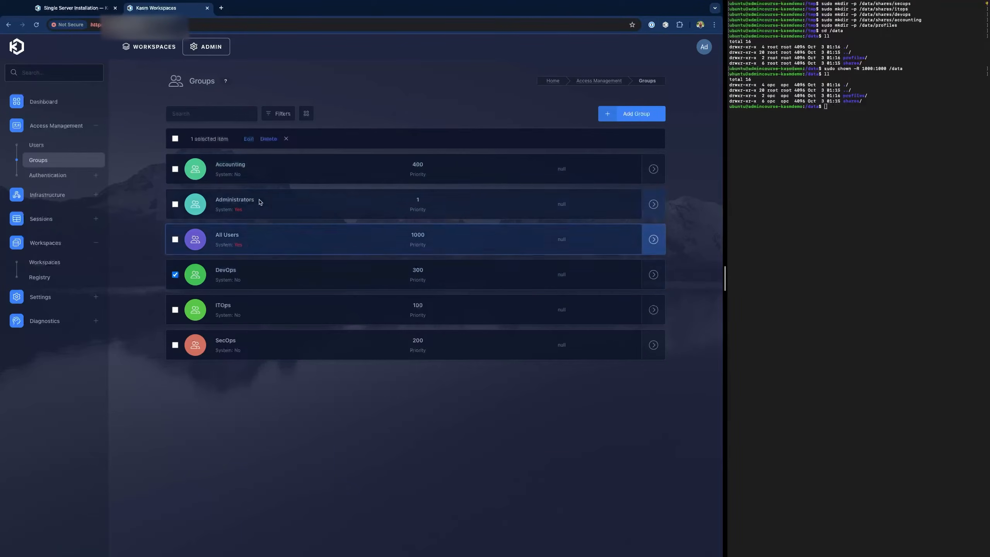
left_click(248, 139)
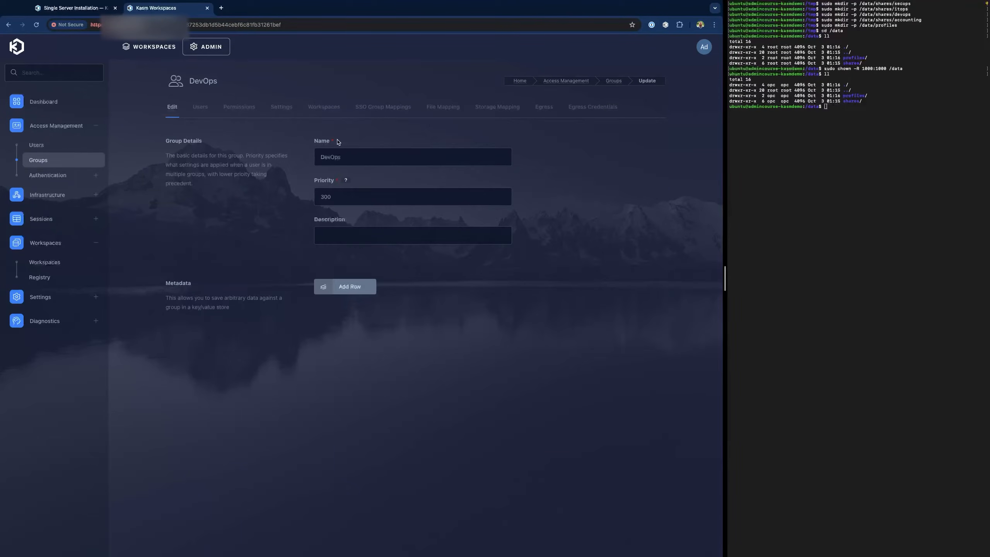
left_click(282, 109)
left_click(658, 177)
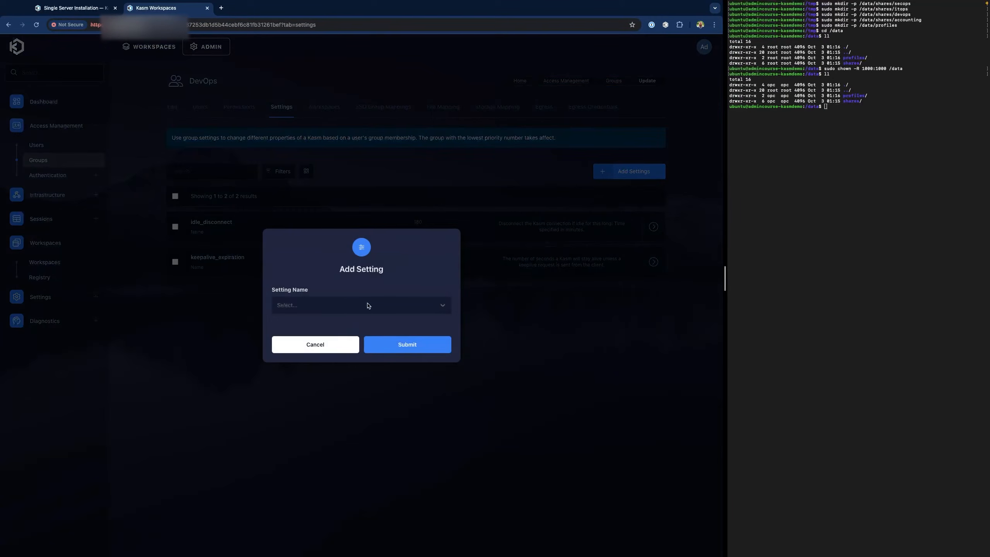
left_click(371, 305)
type("vo")
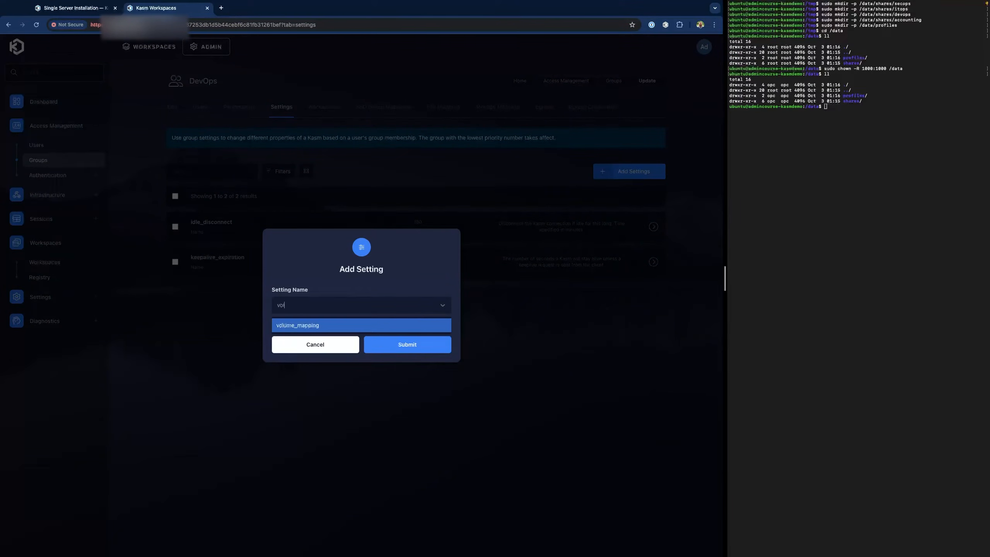
type("l")
left_click(356, 325)
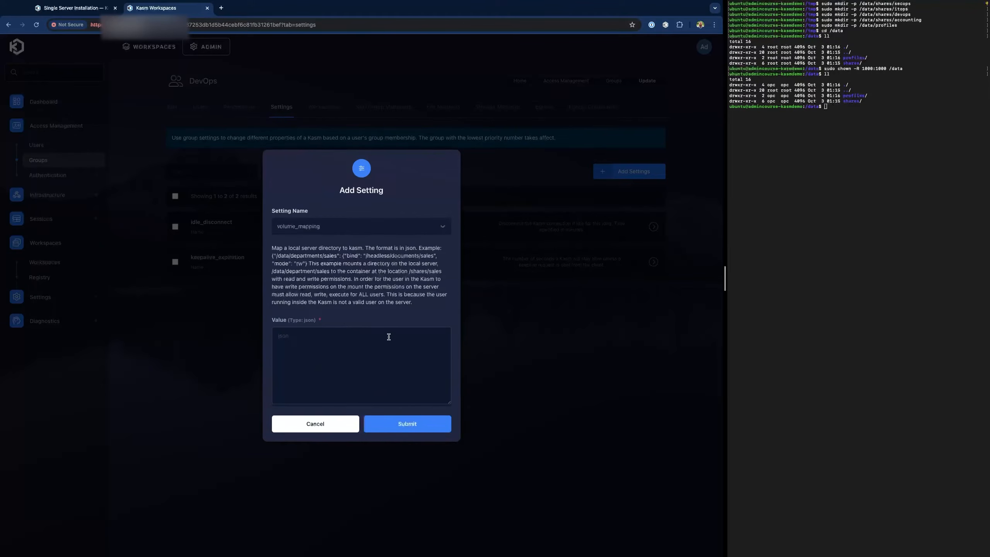
left_click(363, 373)
type("{   \"/data/shares/accounting\": {     \"bind\": \"/shares\",     \"mode\": \"rw\",     \"uid\": 1000,     \"gid\": 1000,     \"required\": true,     \"skip_check\": false   } }")
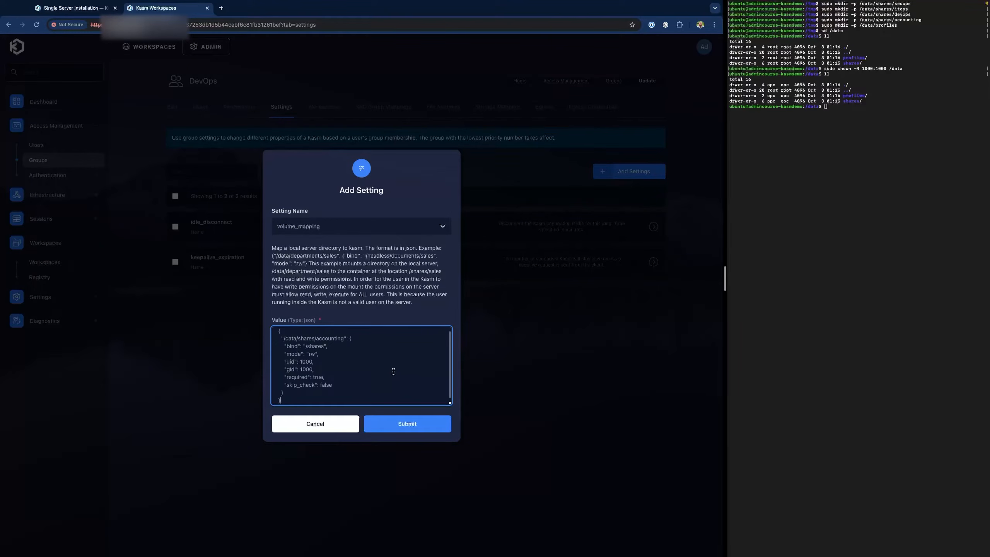
double_click(330, 338)
type("devops")
left_click(403, 432)
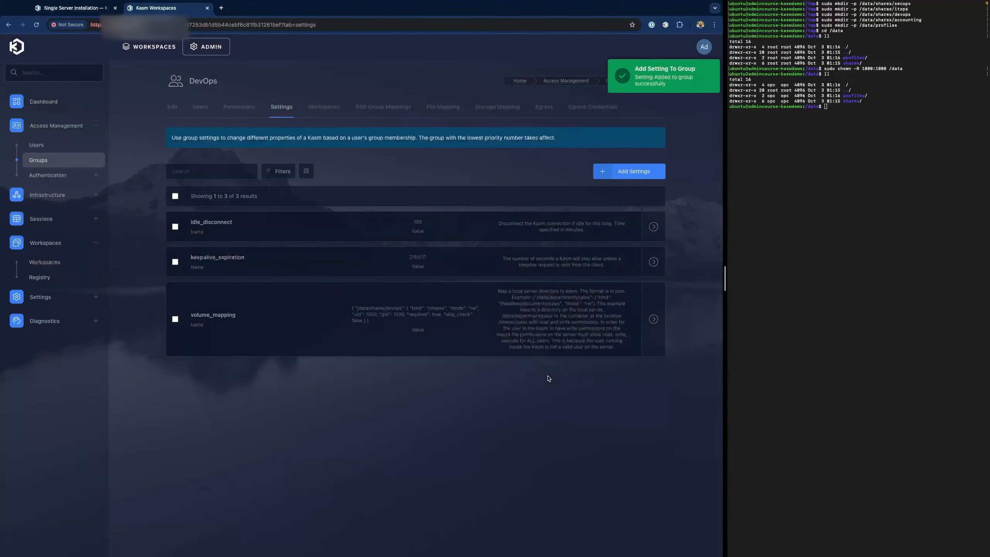
left_click(56, 161)
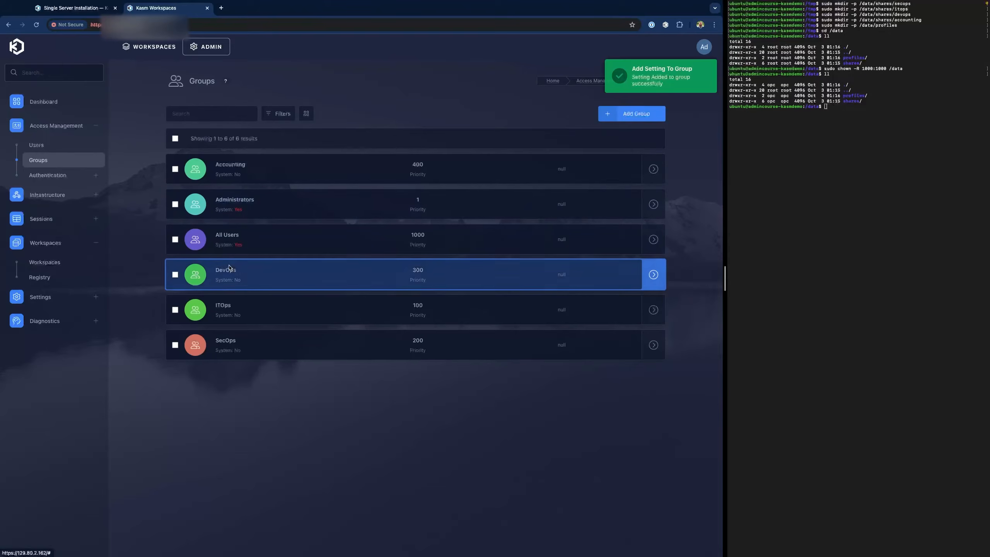
- Add an ITOps volume_mapping setting binding /data/shares/itops to /shares
left_click(255, 308)
left_click(248, 138)
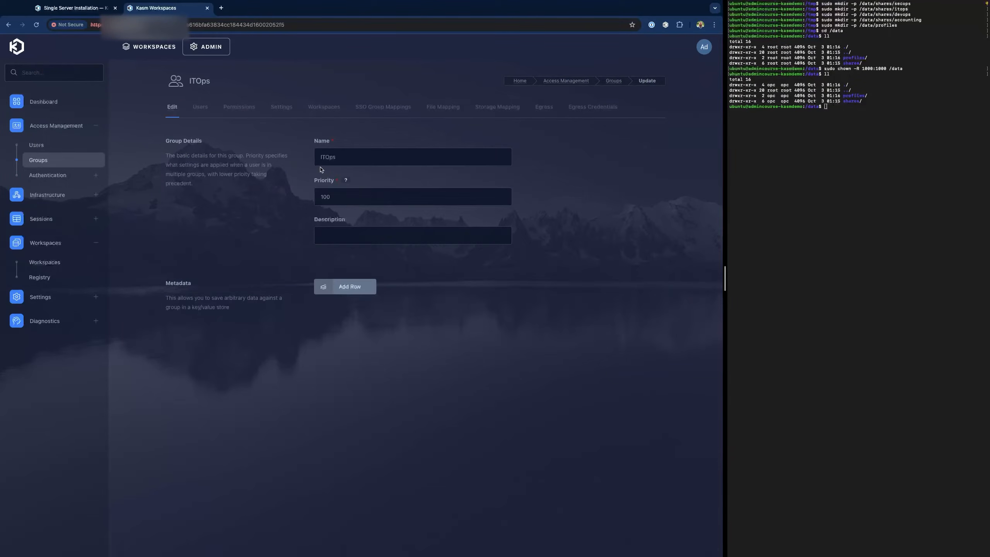
left_click(286, 109)
left_click(394, 268)
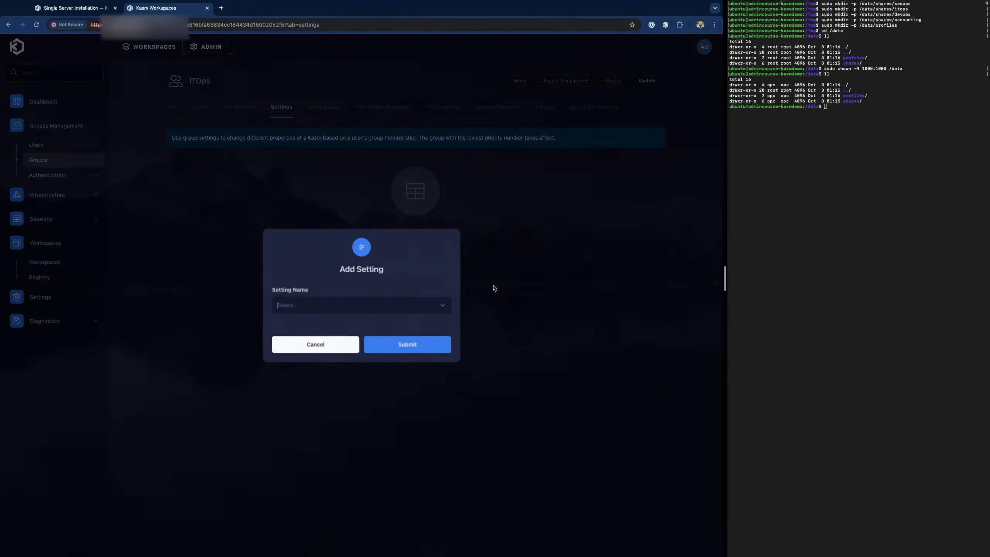
left_click(306, 310)
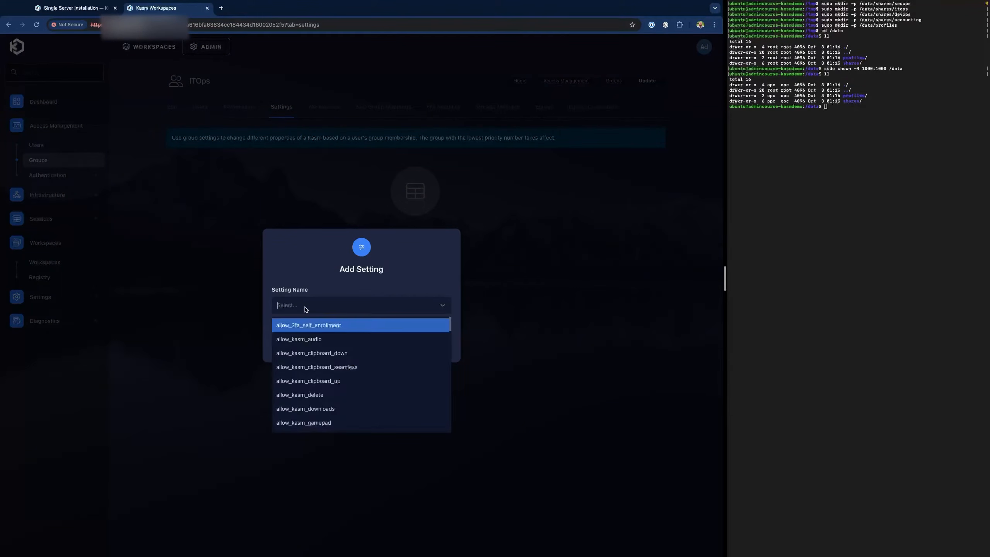
type("vol")
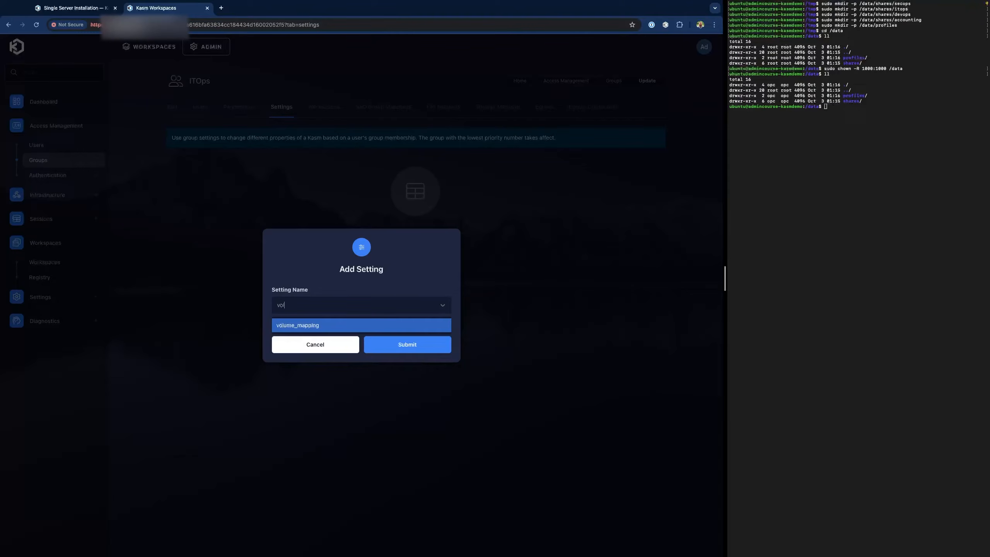
left_click(317, 327)
left_click(356, 347)
key("super+v")
double_click(331, 339)
type("i")
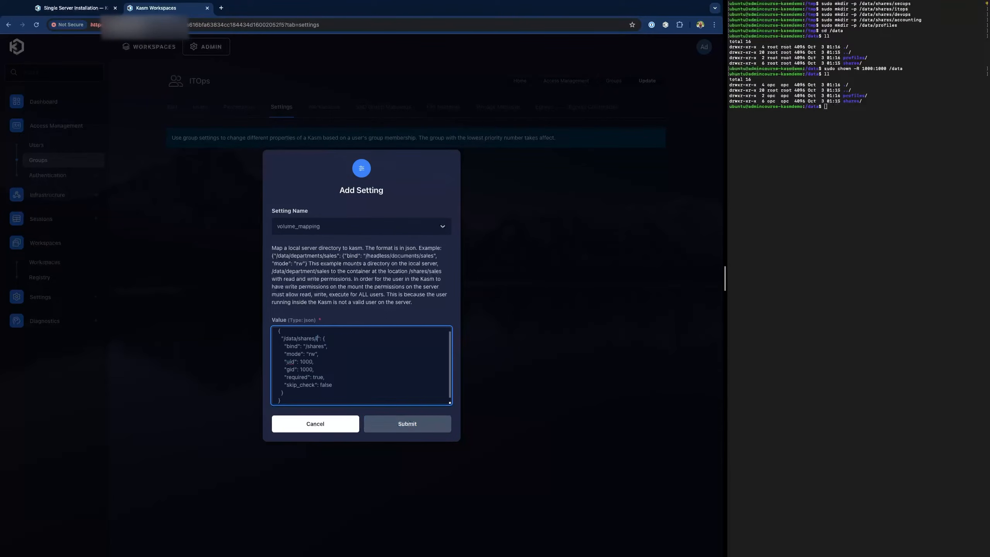
type("tops")
left_click(406, 425)
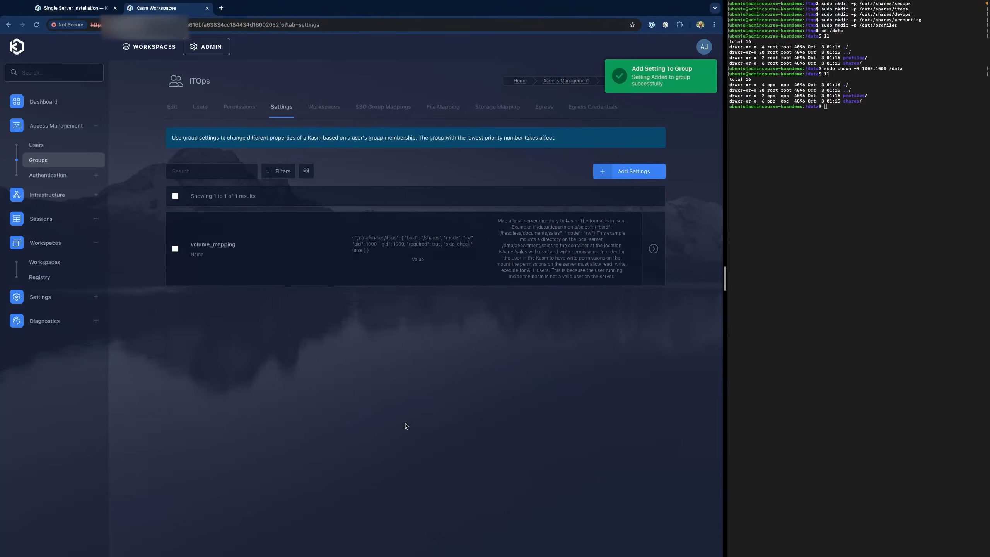
- Add a SecOps volume_mapping setting mounting its share folder to /shares
left_click(267, 345)
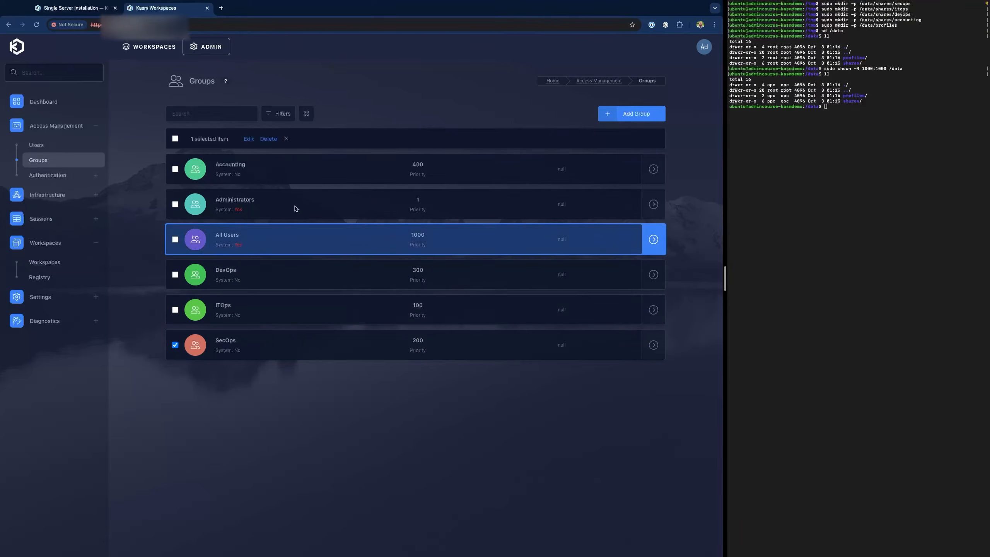
left_click(248, 141)
left_click(286, 107)
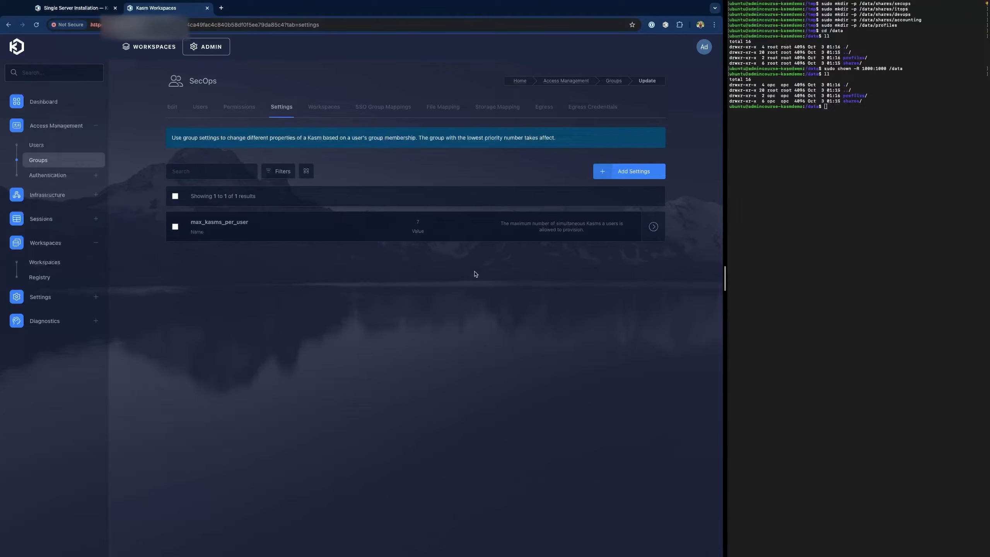
left_click(629, 171)
left_click(325, 307)
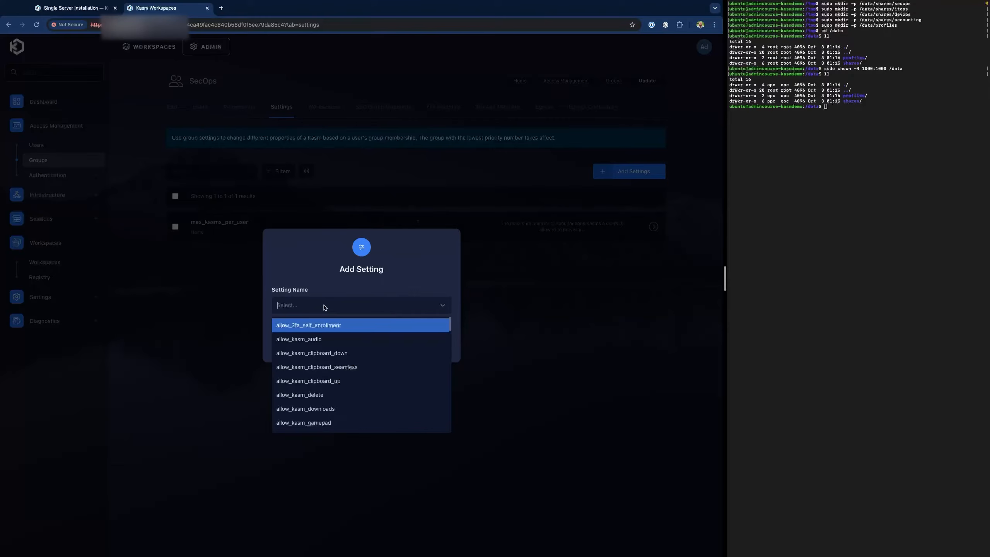
type("vol")
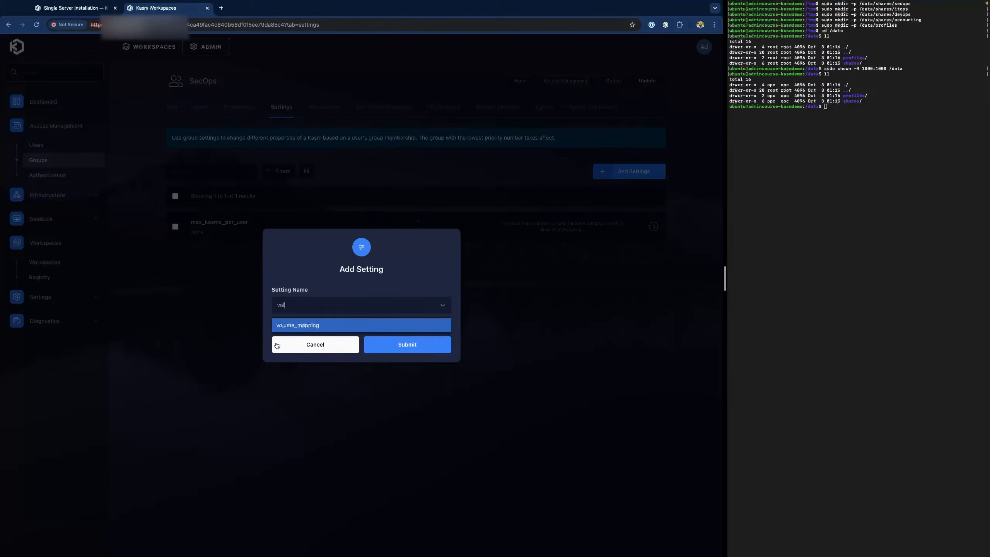
left_click(311, 326)
left_click(324, 354)
type("{   \"/data/shares\": {     \"bind\": \"/shares\",     \"mode\": \"rw\",     \"uid\": 1000,     \"gid\": 1000,     \"required\": true,     \"skip_check\": false   } }")
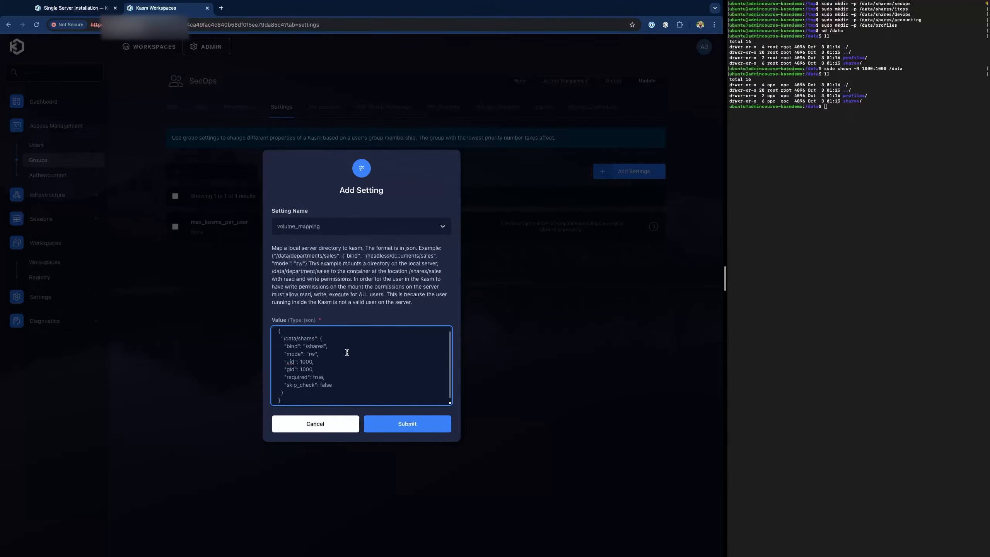
left_click(406, 422)
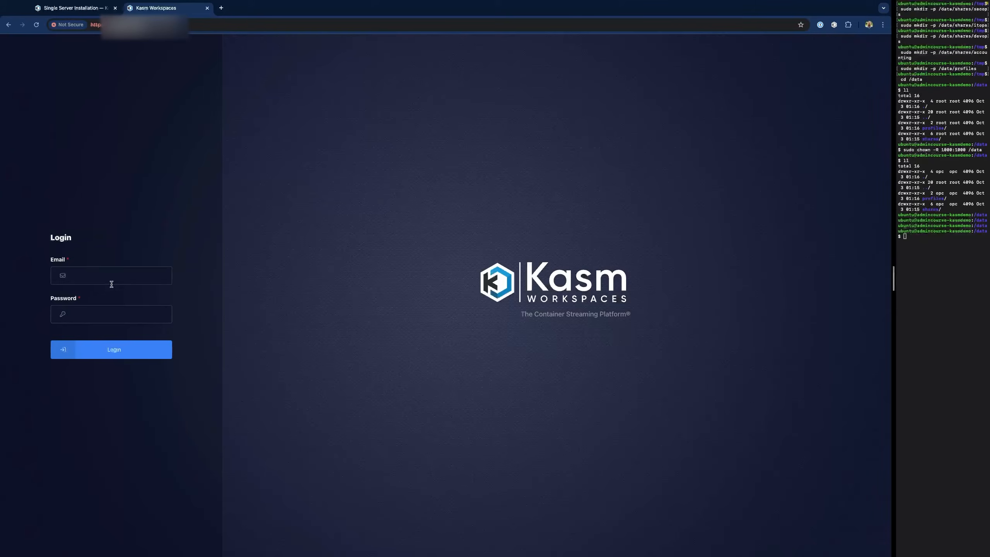
- Log in as the accounting user and launch Ubuntu Jammy with persistent profile in the current tab
left_click(112, 281)
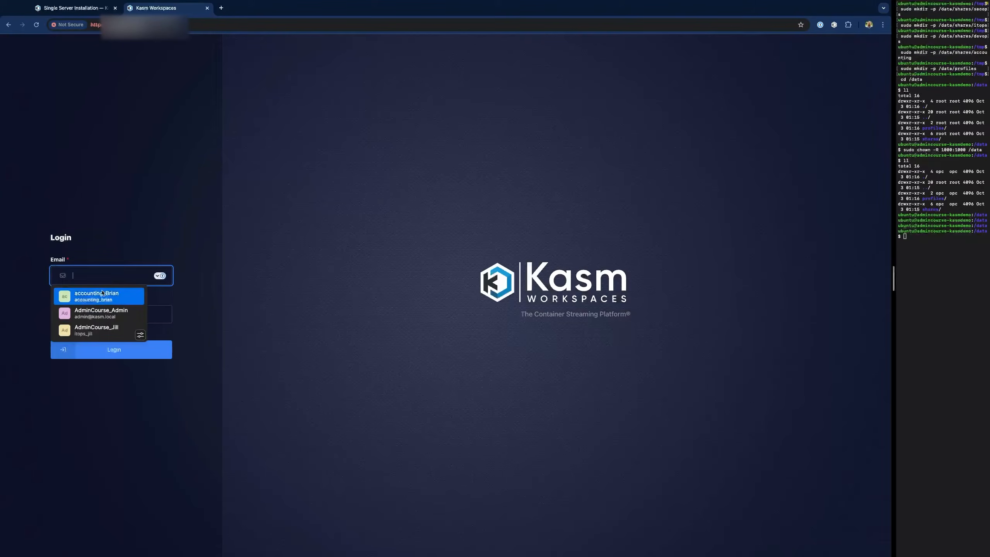
left_click(102, 296)
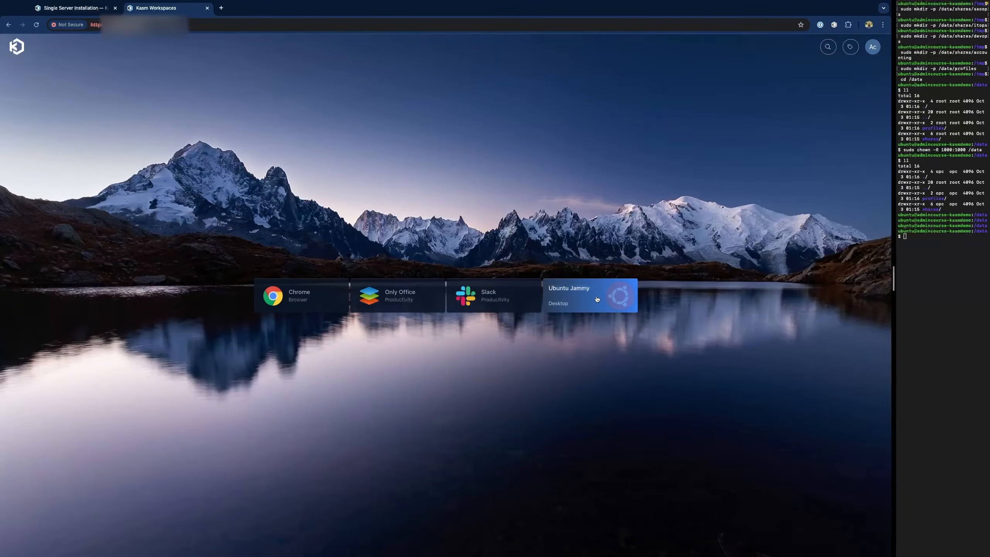
left_click(597, 299)
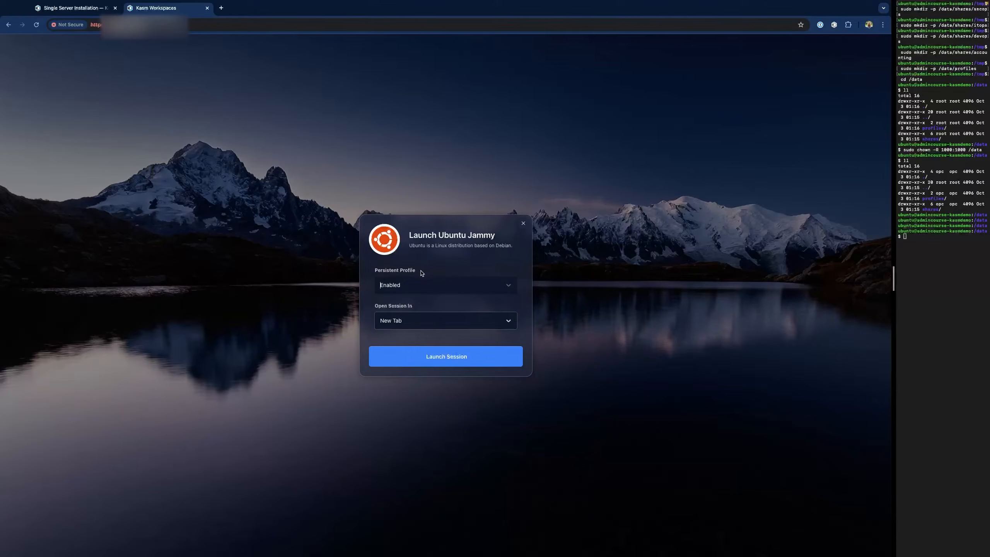
left_click(434, 289)
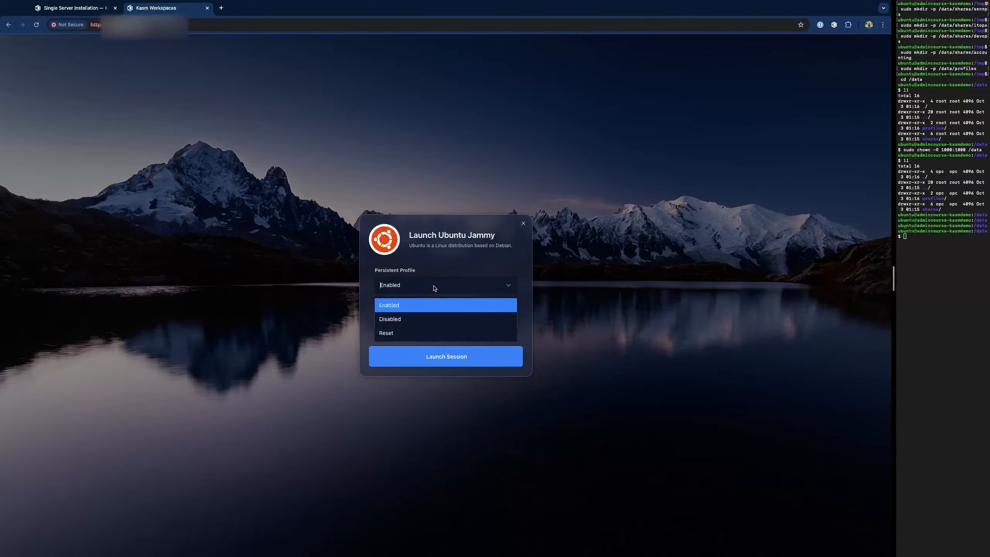
left_click(449, 268)
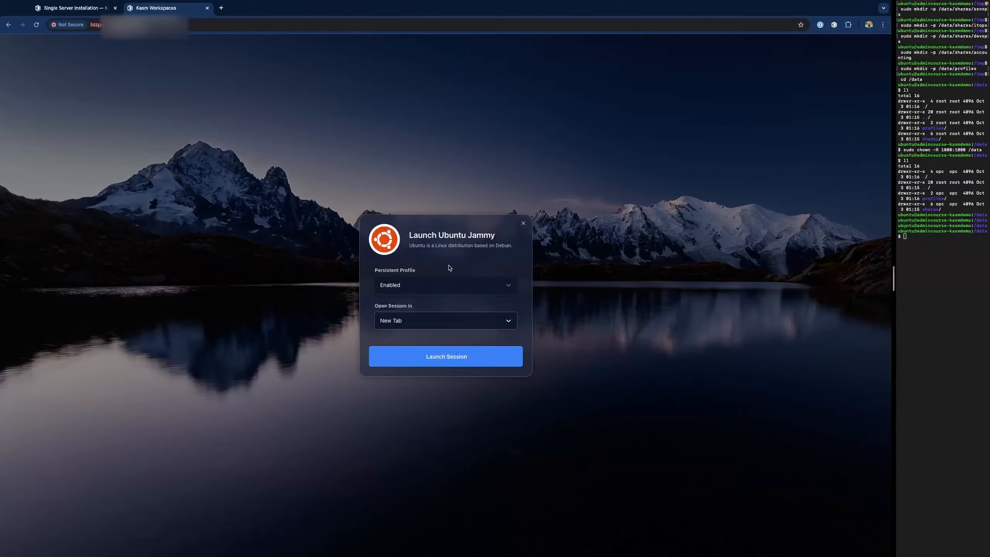
left_click(422, 326)
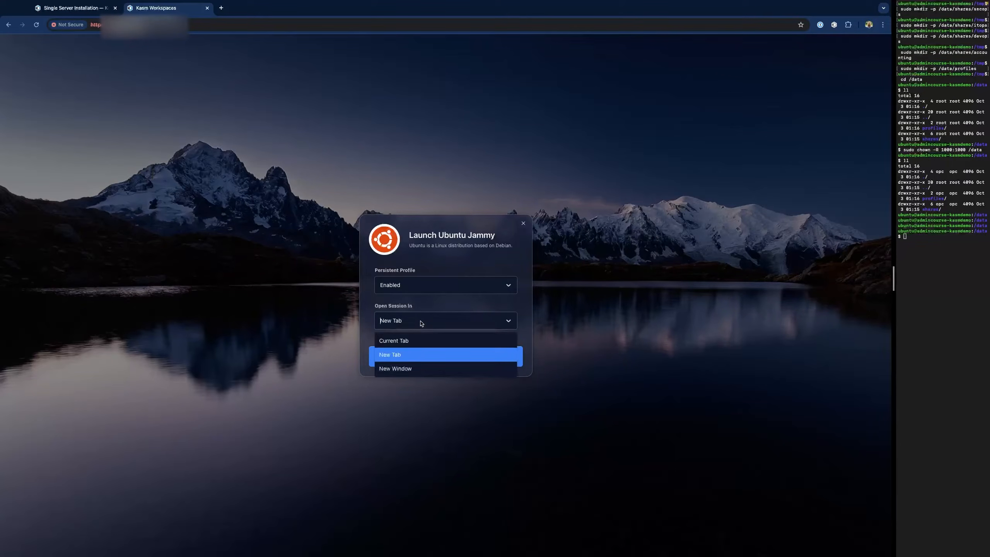
left_click(419, 341)
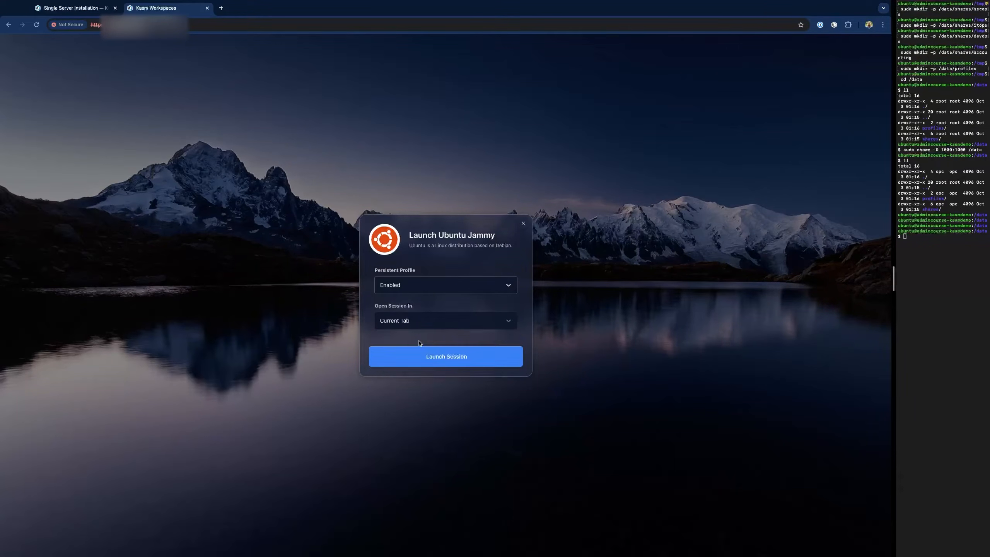
left_click(445, 358)
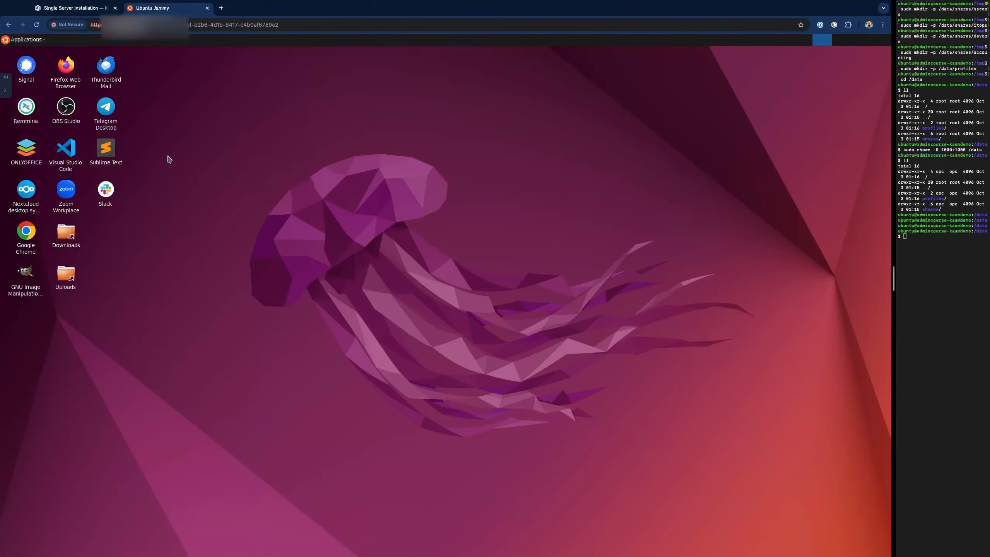
- Open the File Manager and browse to the /shares folder
left_click(30, 40)
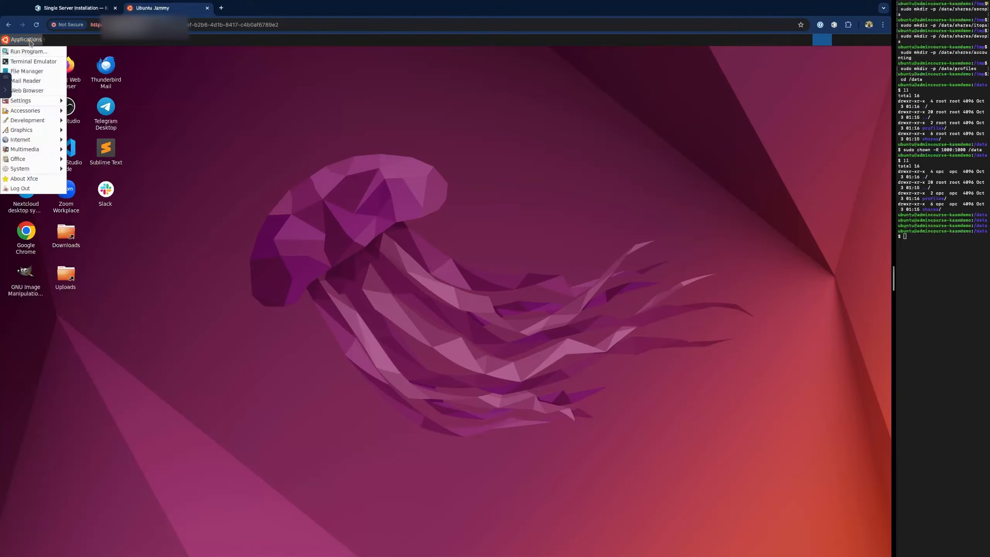
left_click(27, 71)
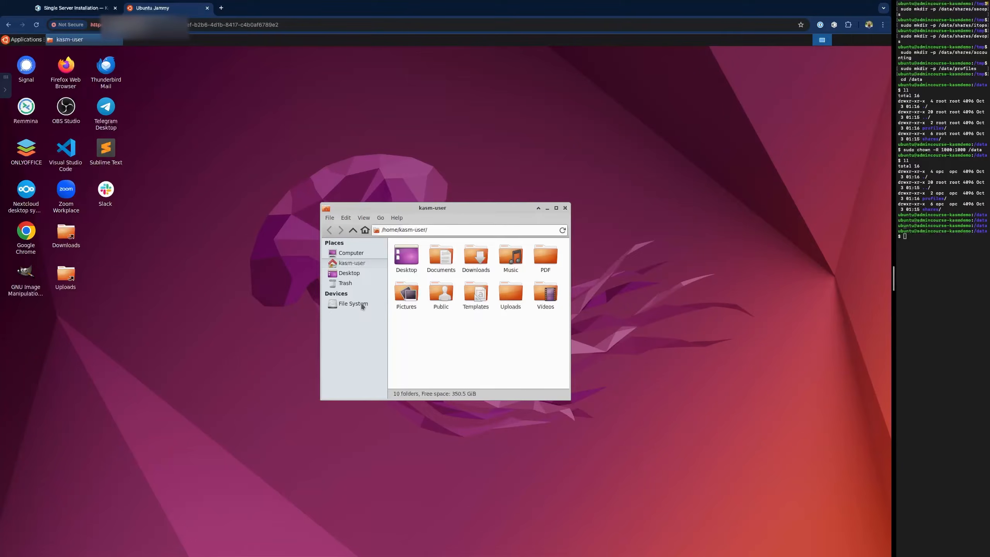
left_click(362, 306)
scroll(436, 333, "down", 2)
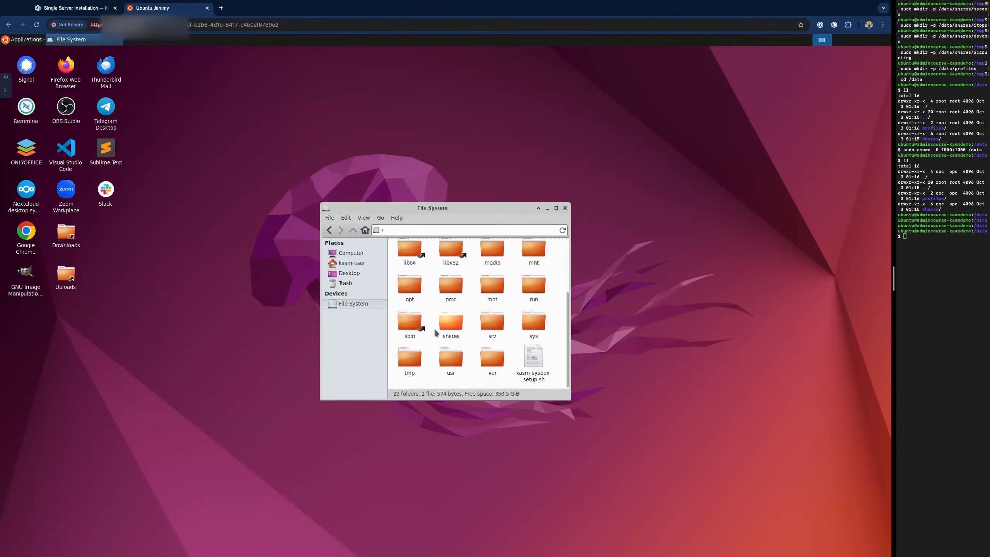
double_click(449, 326)
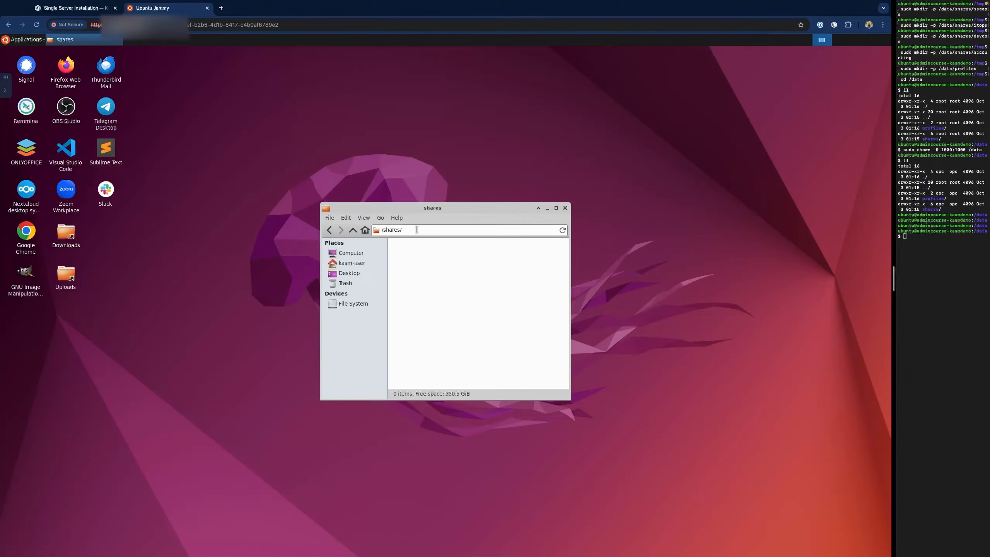
- Create the 'Accounts Receivable' and 'Purchase Orders' folders in /shares
right_click(442, 281)
left_click(461, 282)
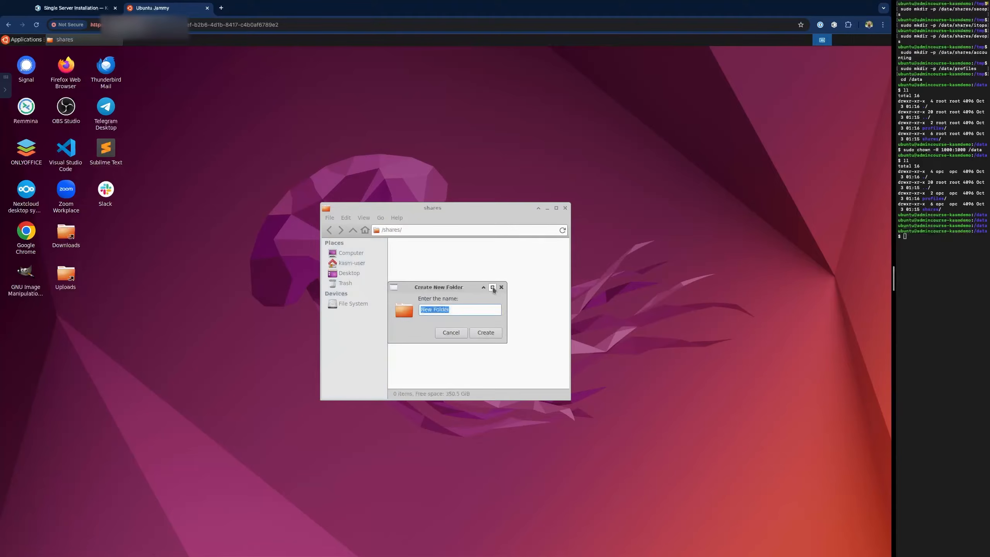
type("Accounts")
left_click(493, 288)
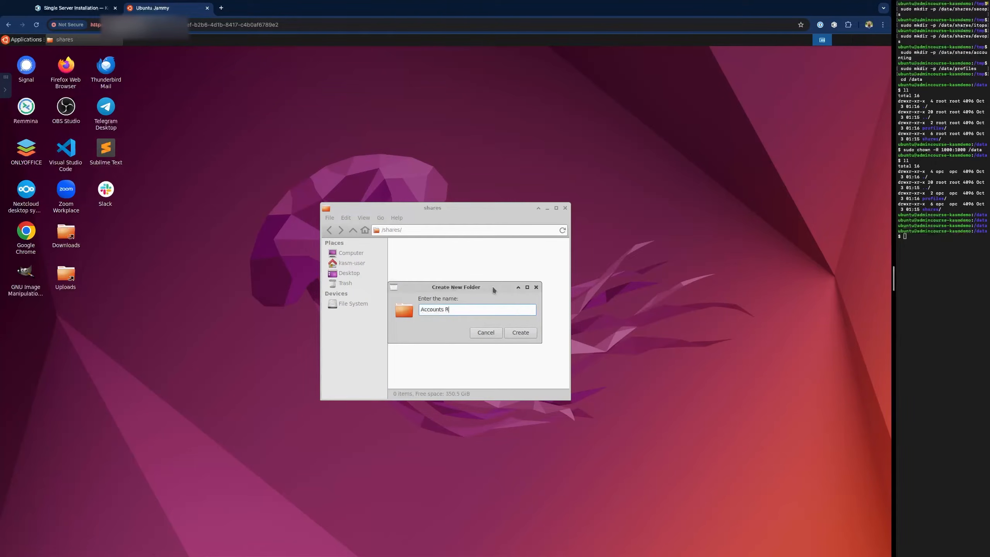
type("Receivable")
left_click(515, 334)
right_click(462, 310)
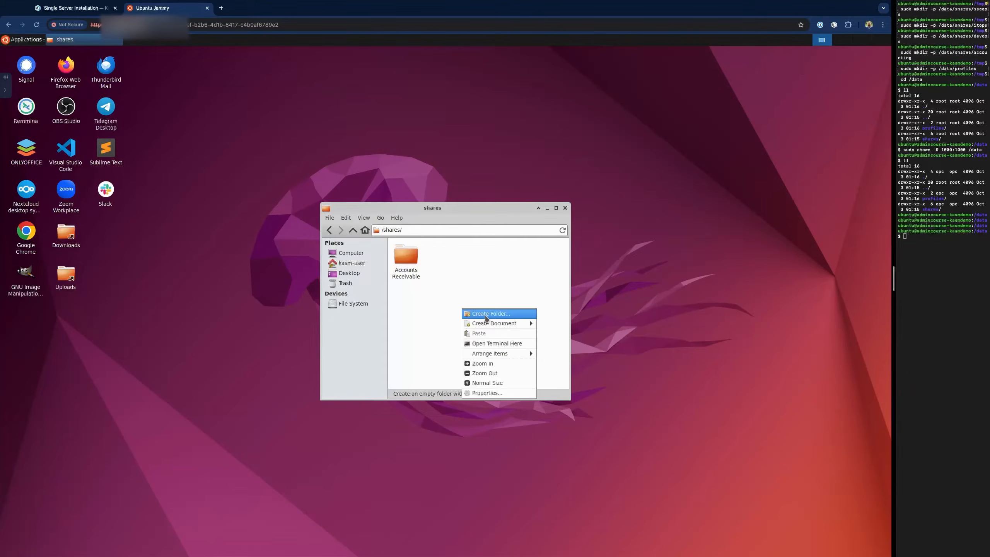
left_click(486, 314)
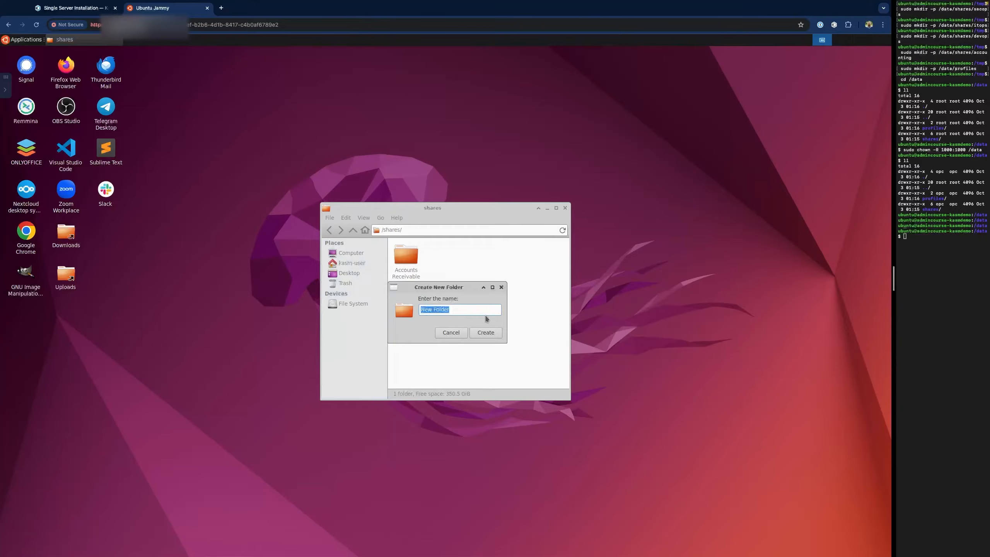
type("Purchase Orders")
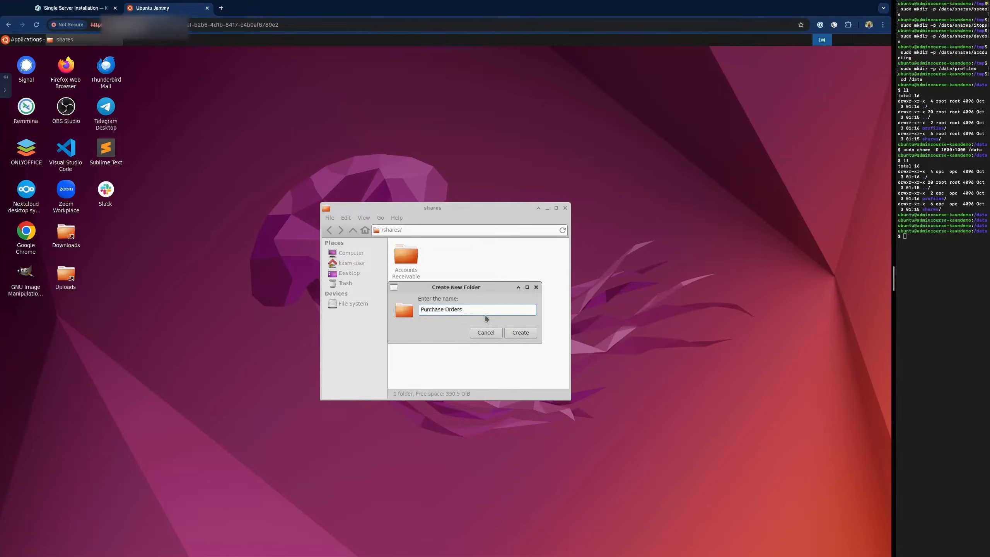
left_click(520, 332)
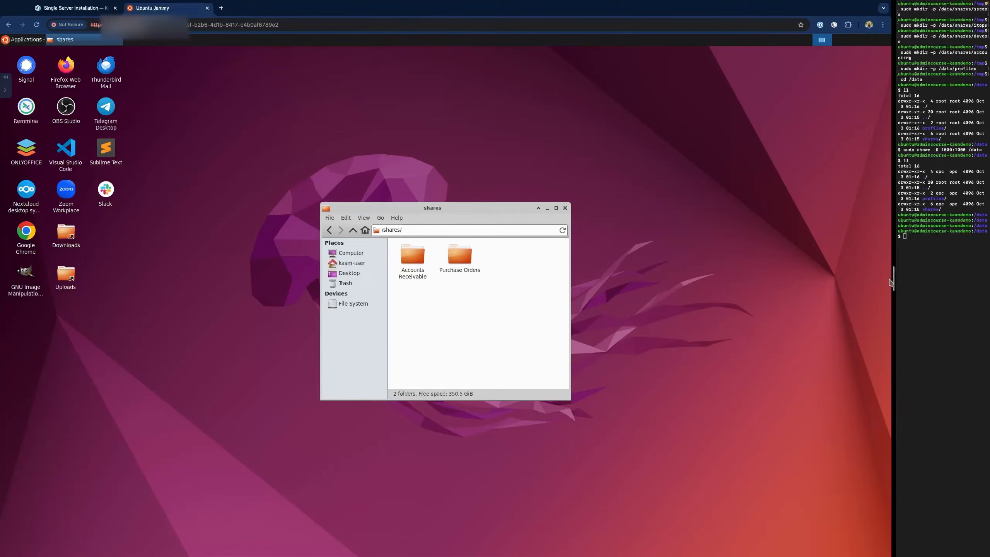
left_click_drag(894, 282, 840, 280)
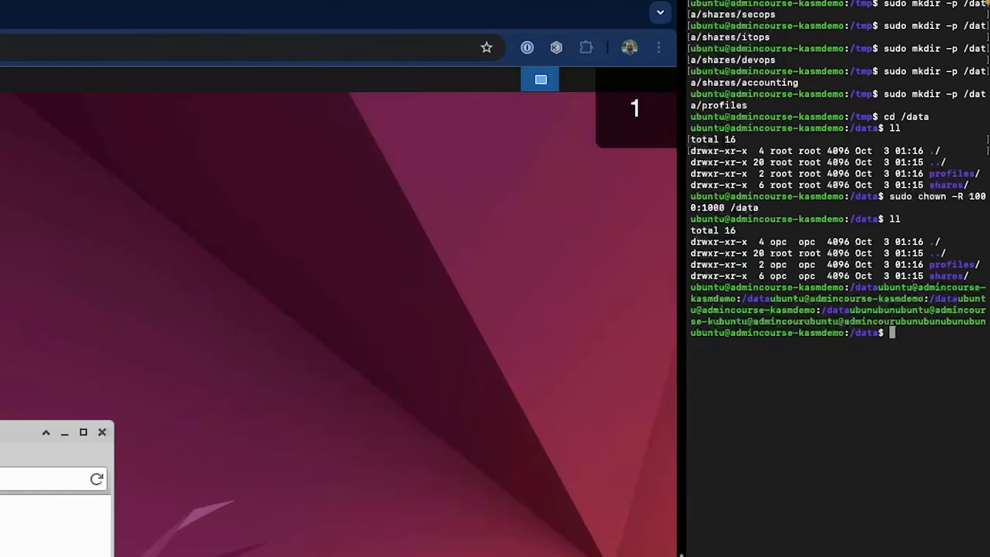
- Clear the terminal and list the contents of /data/shares on the host
type("clear")
key("Return")
type("cd shares/")
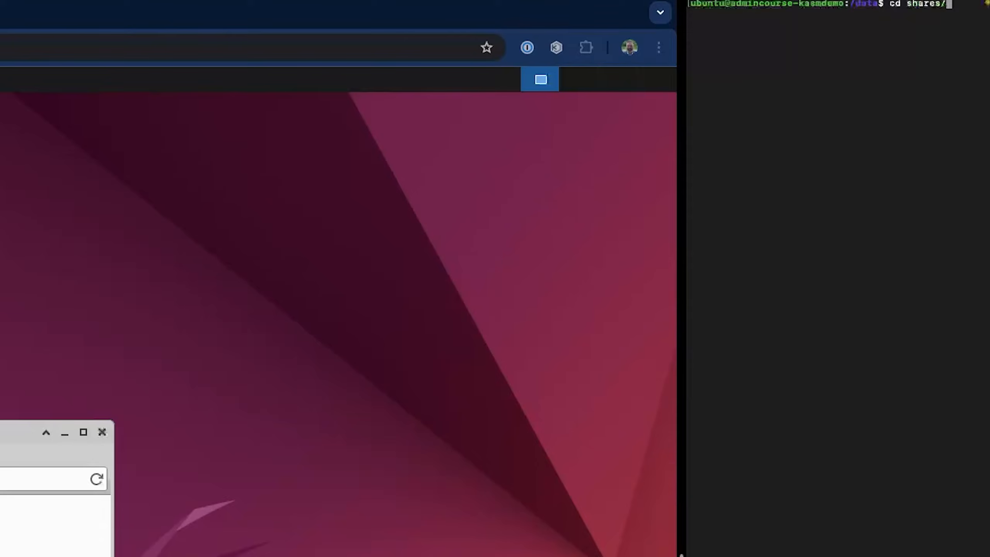
key("Return")
type("ll")
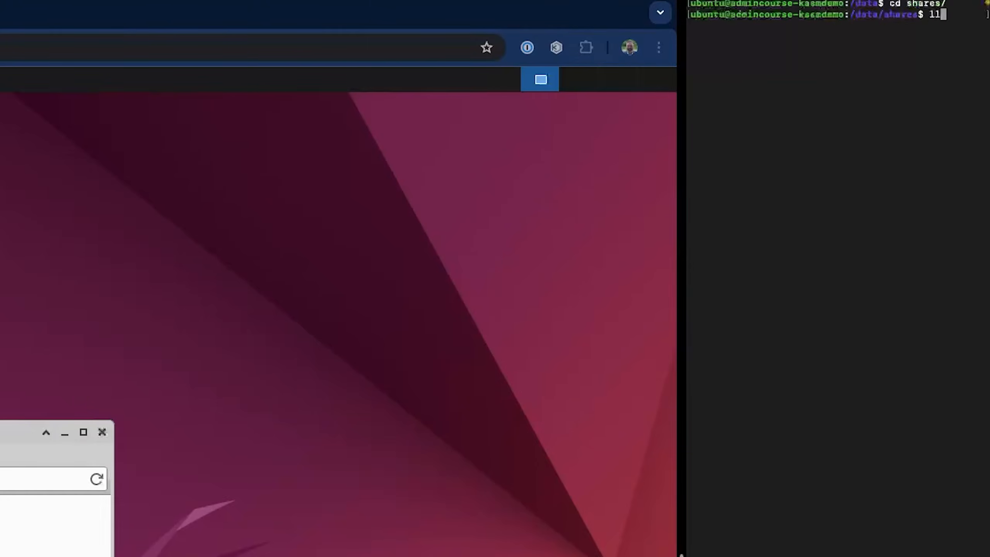
key("Return")
- List /data/shares/accounting to confirm both new folders appear there
type("cd ac")
key("Tab")
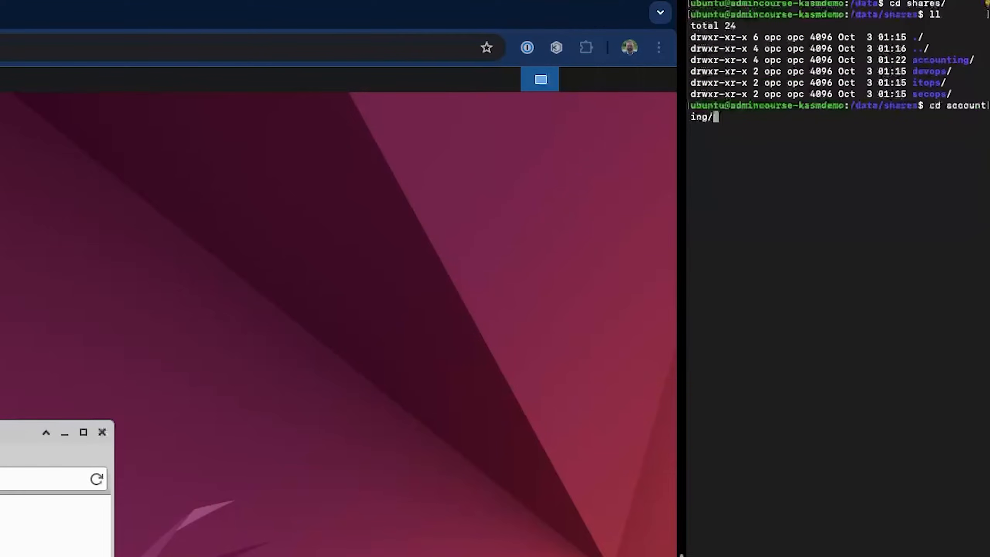
key("Return")
type("ll")
key("Return")
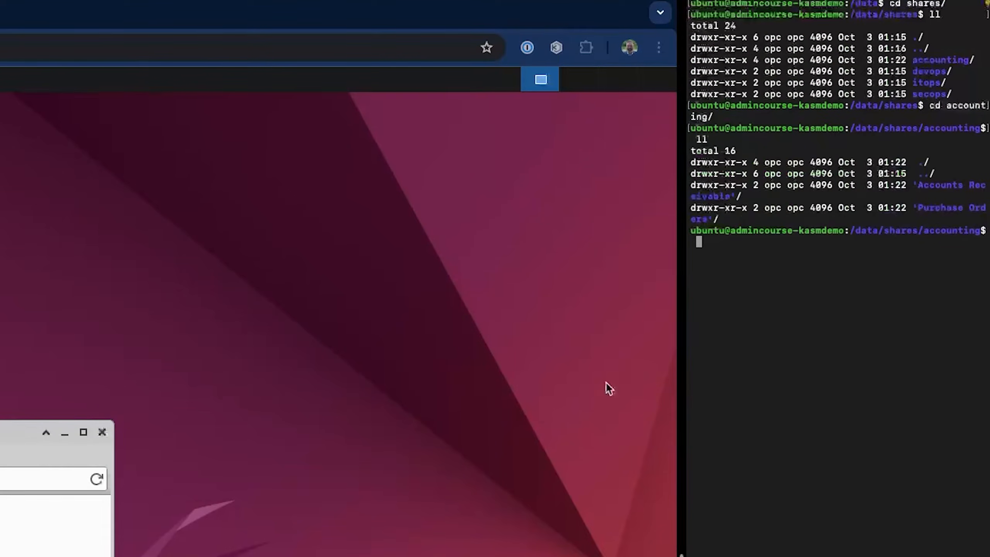
left_click_drag(681, 555, 557, 556)
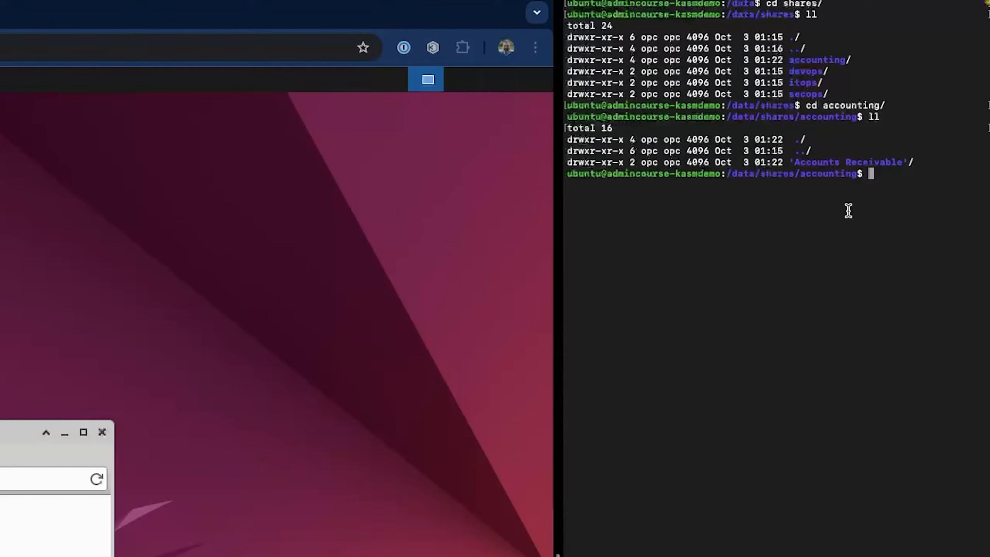
type("ll")
key("Return")
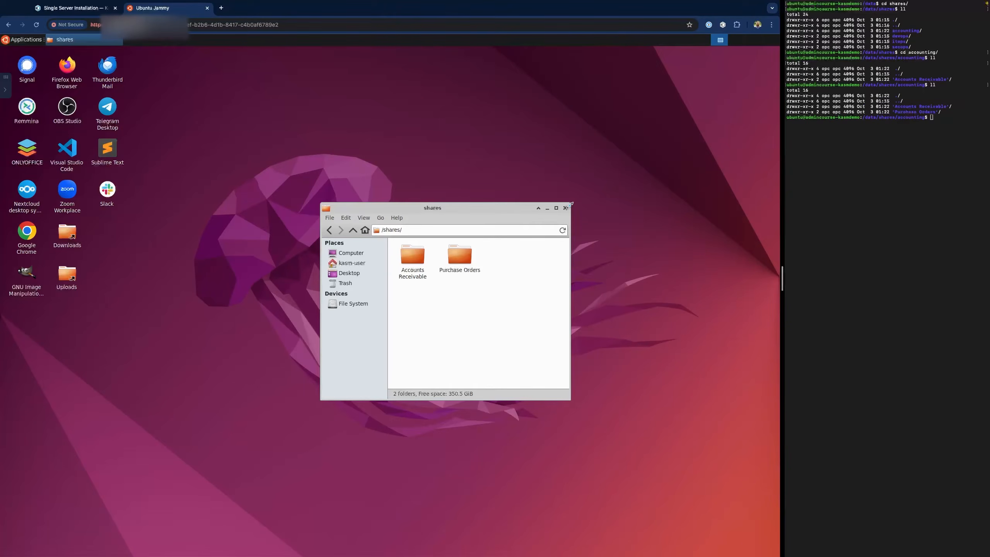
- Close the shares file manager and delete the Ubuntu Jammy session from Kasm's control panel
left_click(565, 208)
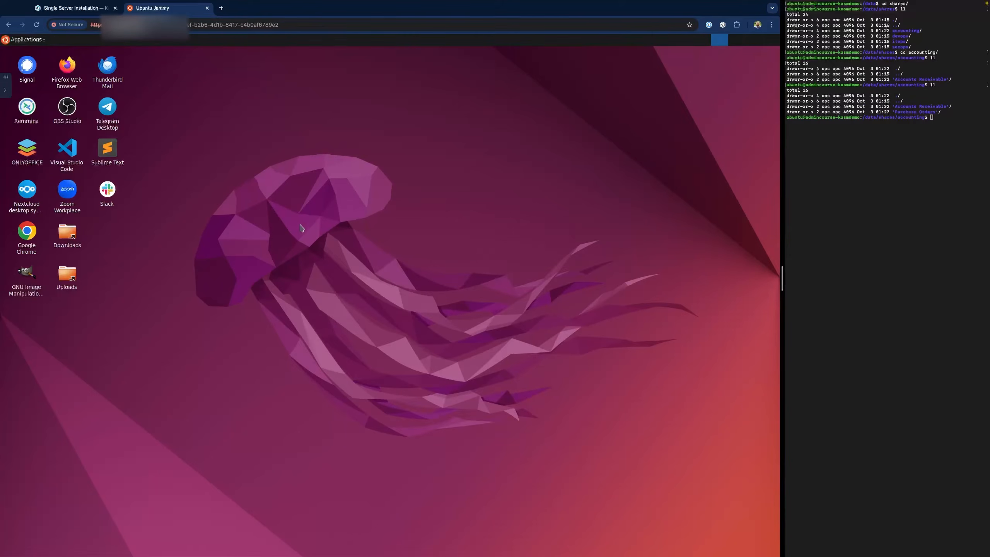
left_click(4, 91)
left_click(57, 351)
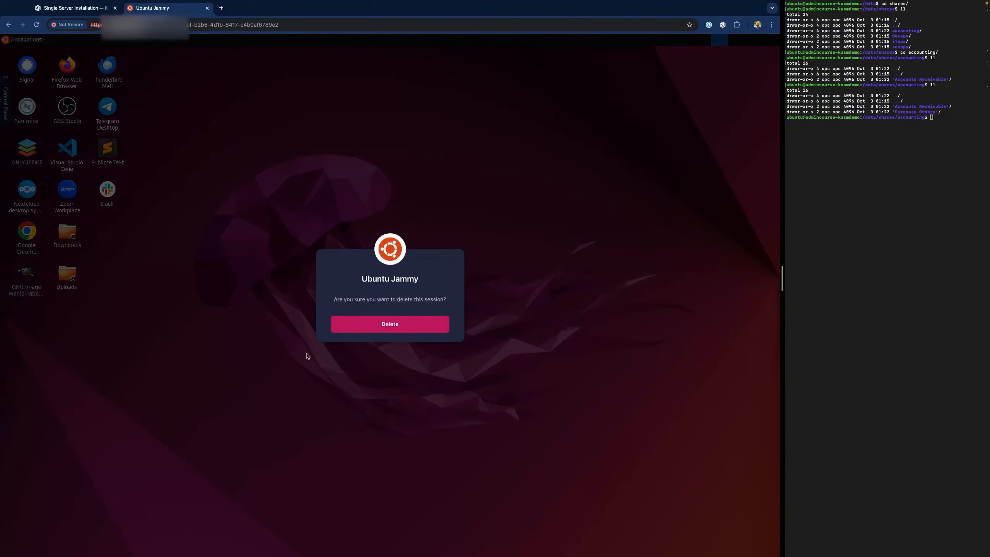
left_click(388, 325)
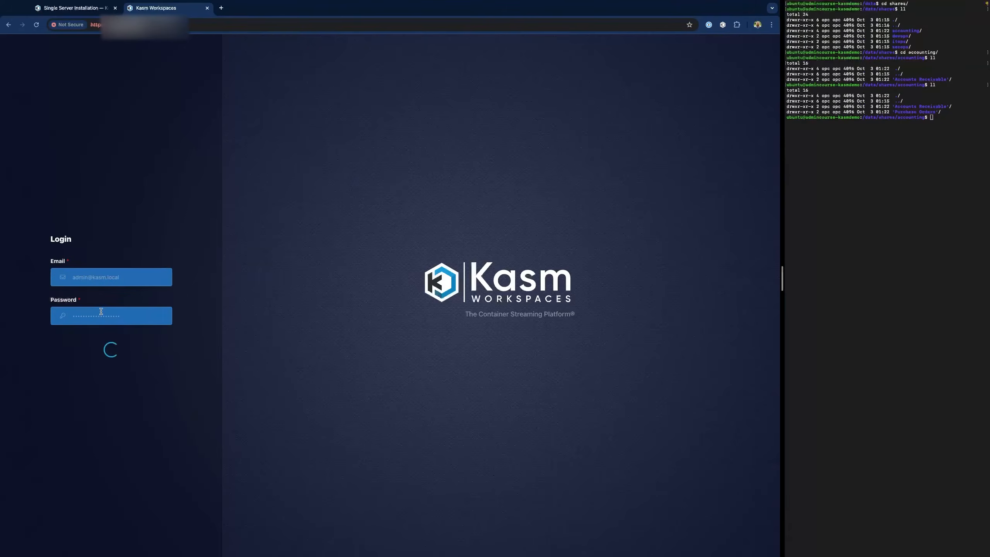
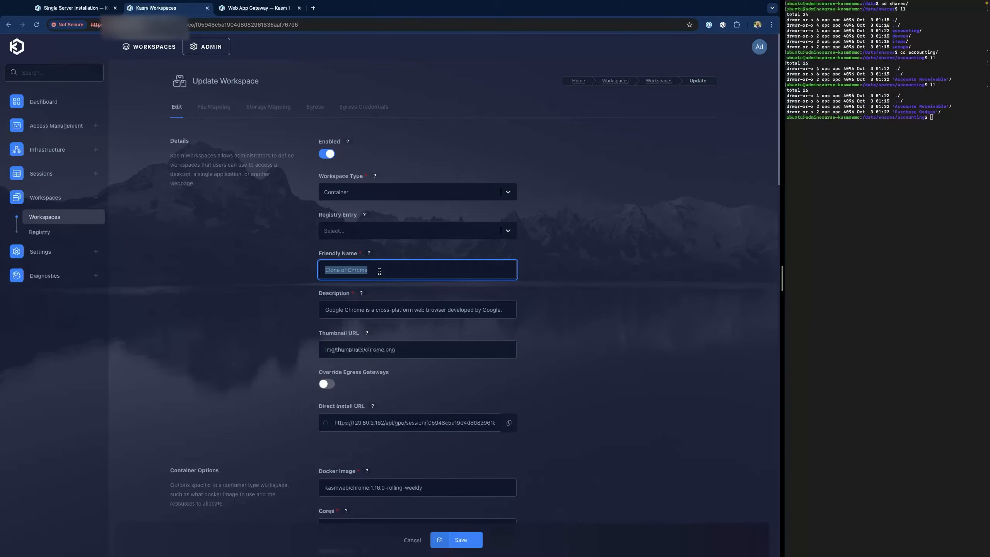
- Name the copy 'Chrome (WebAppGateway)' and paste the Wikipedia favicon URL as its thumbnail
type("Chrome (WebAppGateway)")
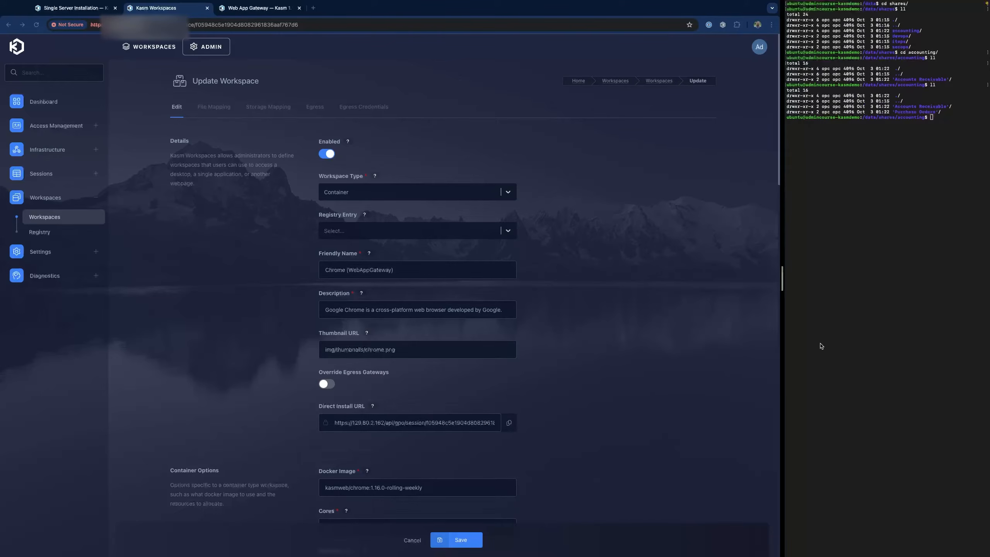
left_click(411, 353)
key("ctrl+a")
type("https://www.wikipedia.org/favicon.ico")
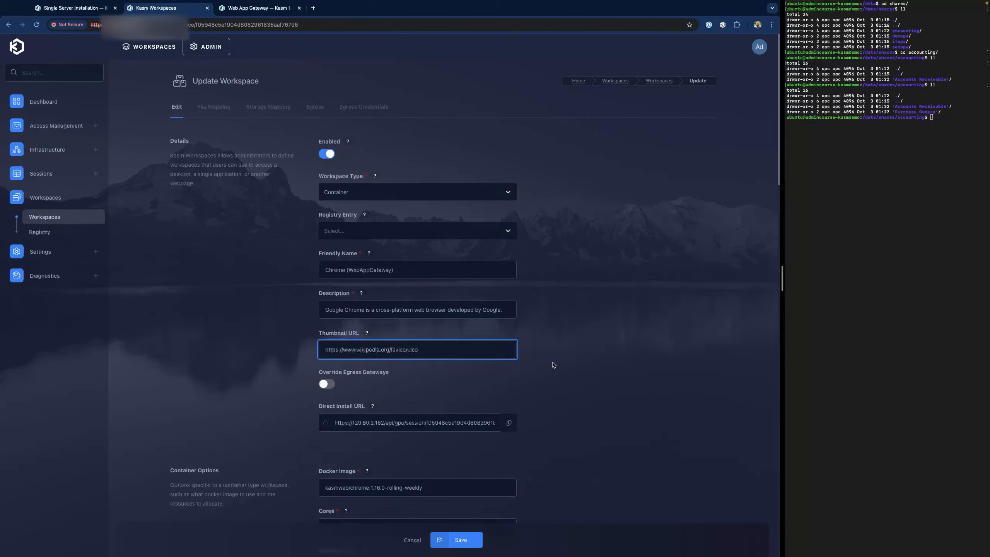
scroll(423, 441, "down", 15)
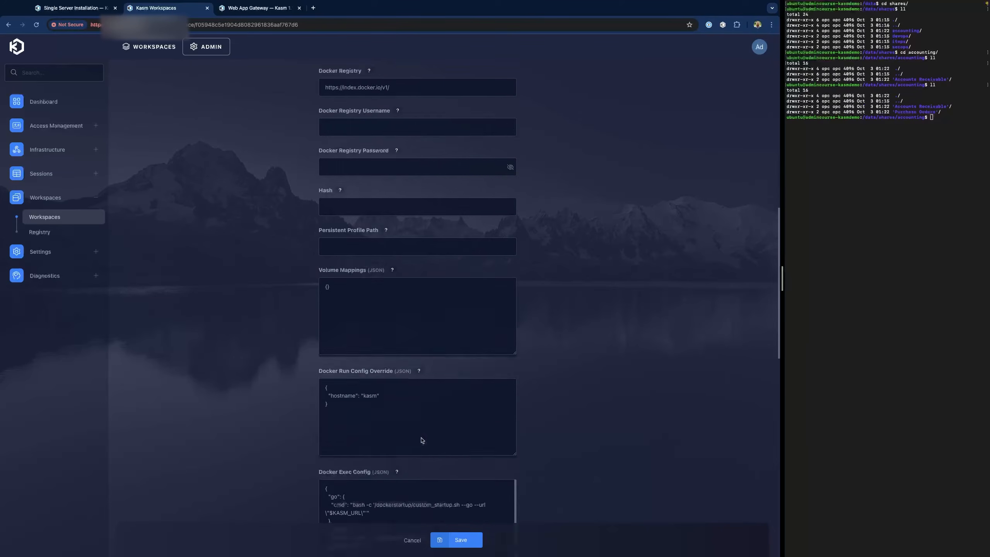
scroll(422, 440, "down", 1)
left_click(391, 373)
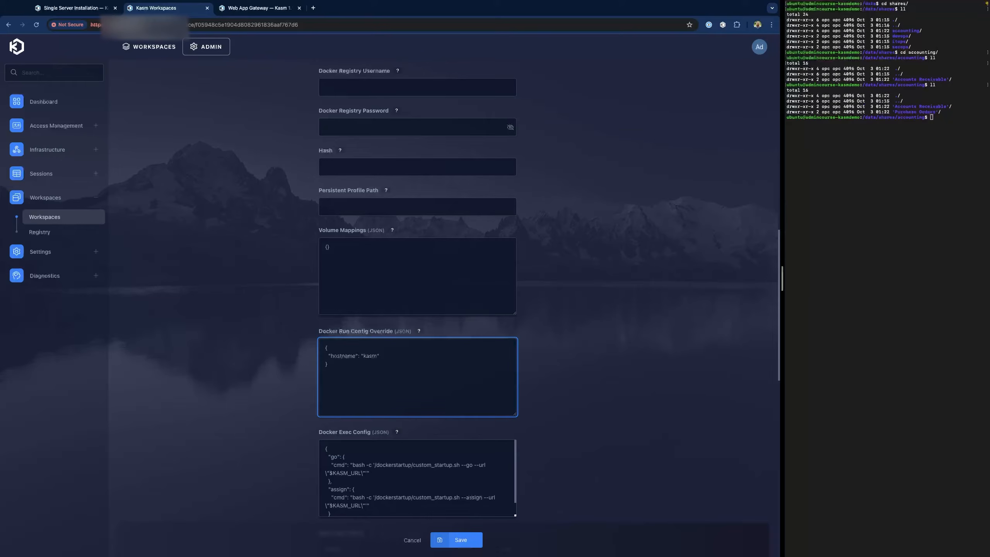
key("super+Tab")
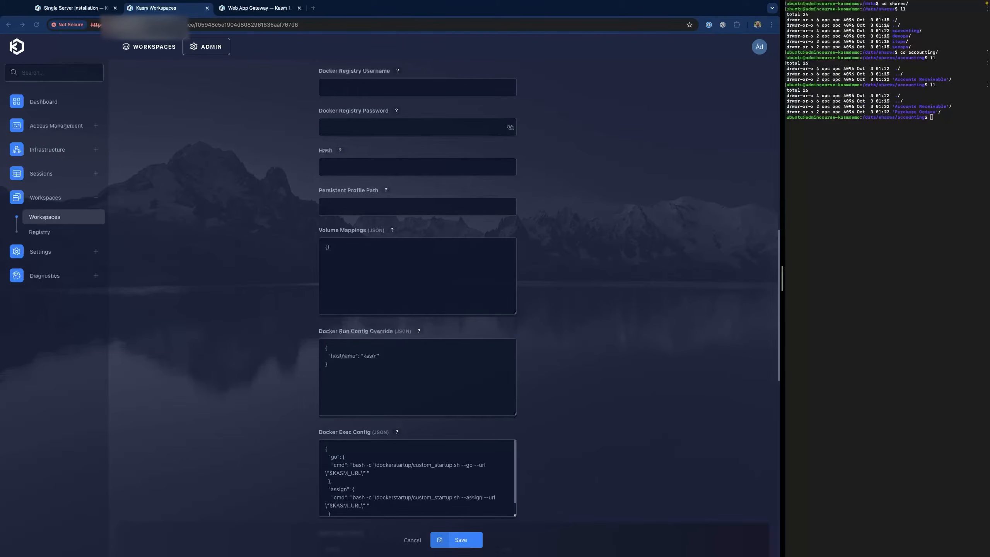
key("super+Tab")
key("ctrl+a")
type("{   \"hostname\": \"kasm\",   \"environment\": {     \"LAUNCH_URL\": \"https://wikipedia.org\"   } }")
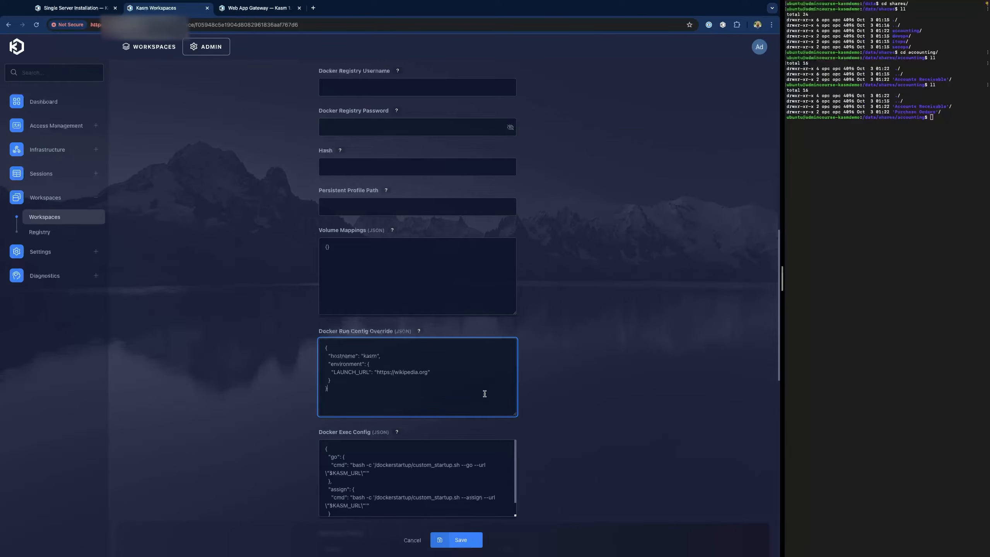
left_click(457, 542)
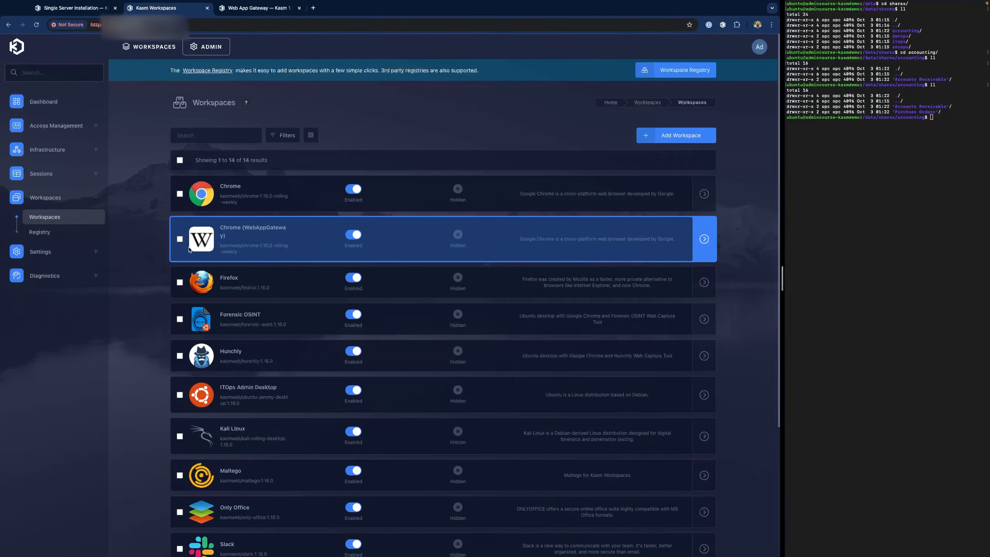
- Clone Chrome (WebAppGateway) and rename the copy to Chrome (Kiosk)
left_click(228, 199)
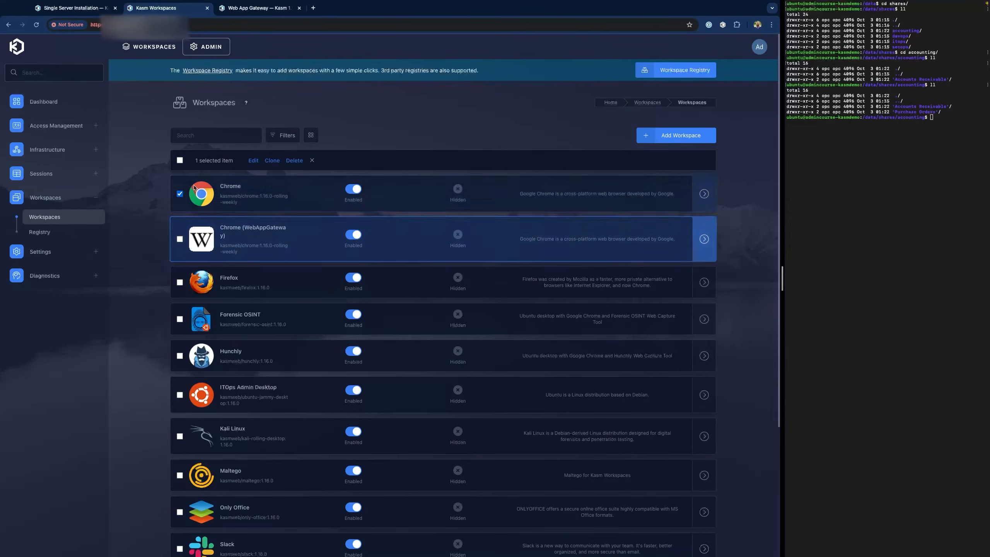
left_click(223, 193)
left_click(239, 238)
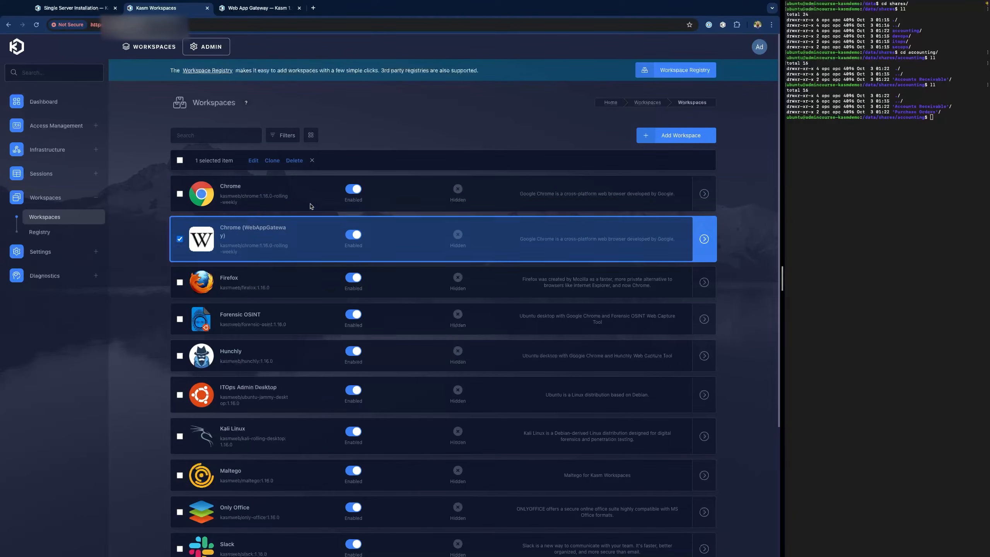
left_click(273, 161)
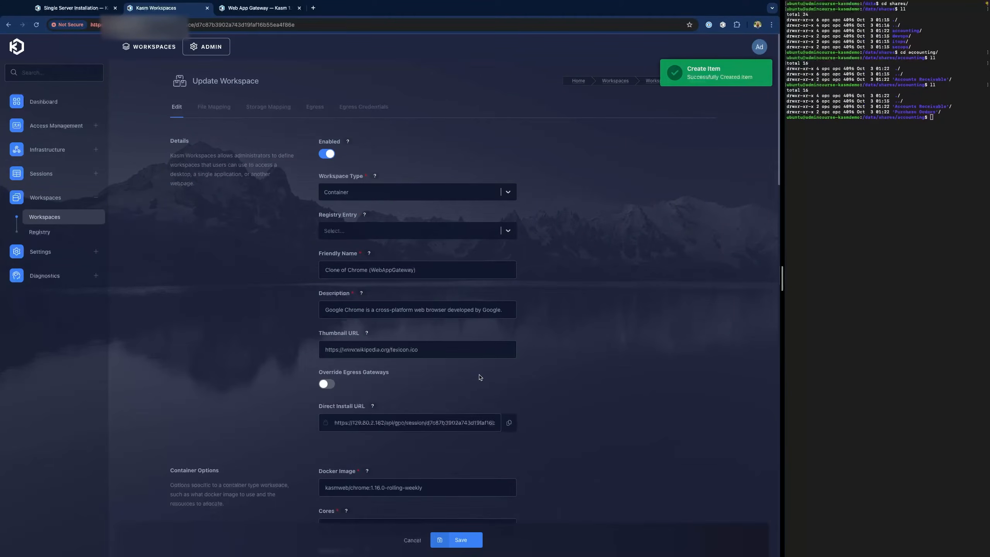
left_click(349, 270)
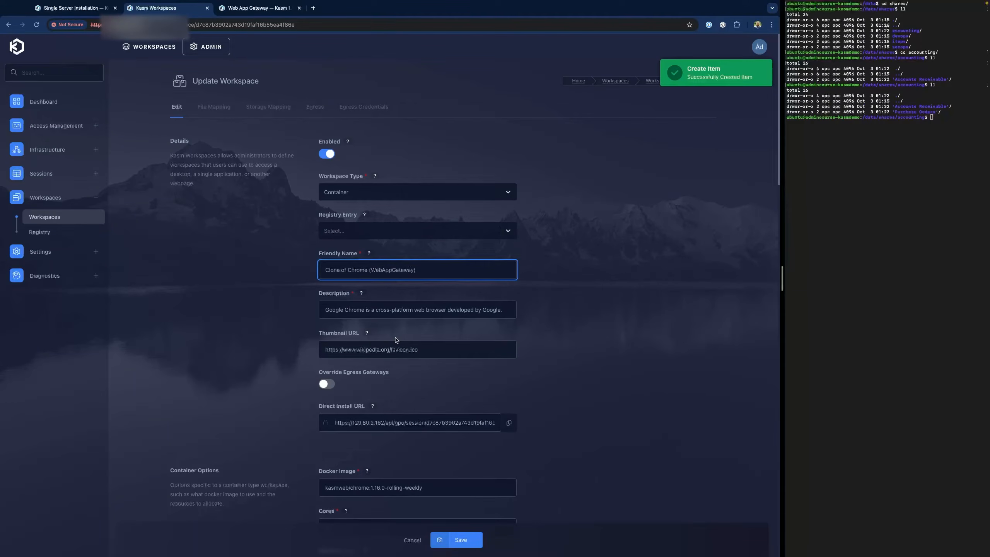
key("shift+Home")
key("BackSpace")
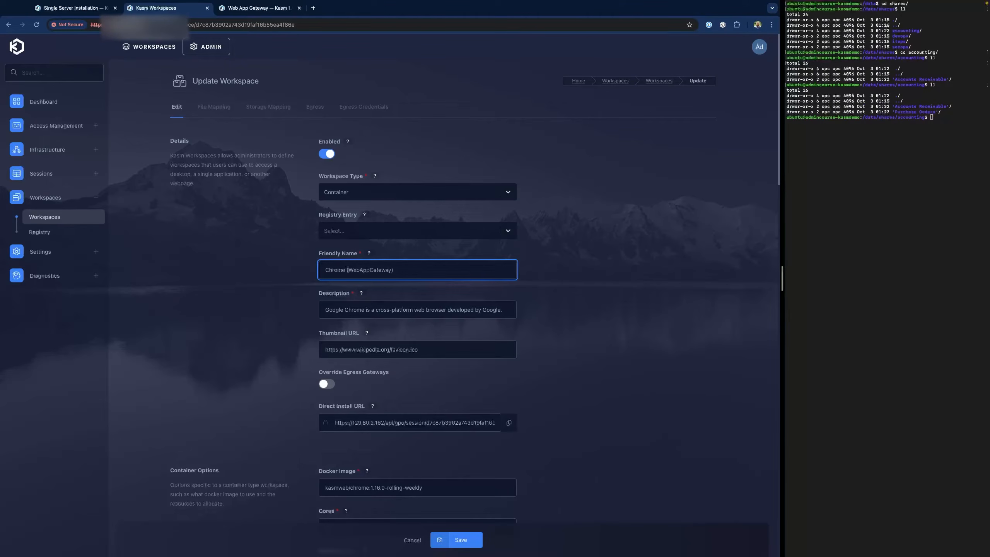
key("Delete")
key("Delete")
key("Delete")
key("Delete")
key("Delete")
key("Delete")
key("Delete")
key("Delete")
key("Delete")
key("Delete")
key("Delete")
key("Delete")
key("Delete")
type("Kios")
- Prefix the LAUNCH_URL value with --kiosk and save the workspace
scroll(414, 374, "down", 15)
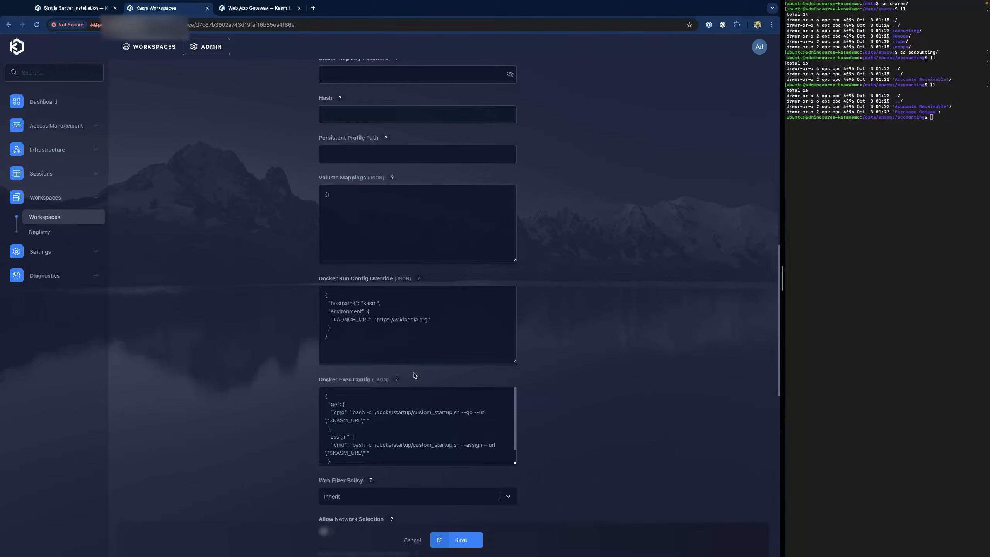
left_click(376, 316)
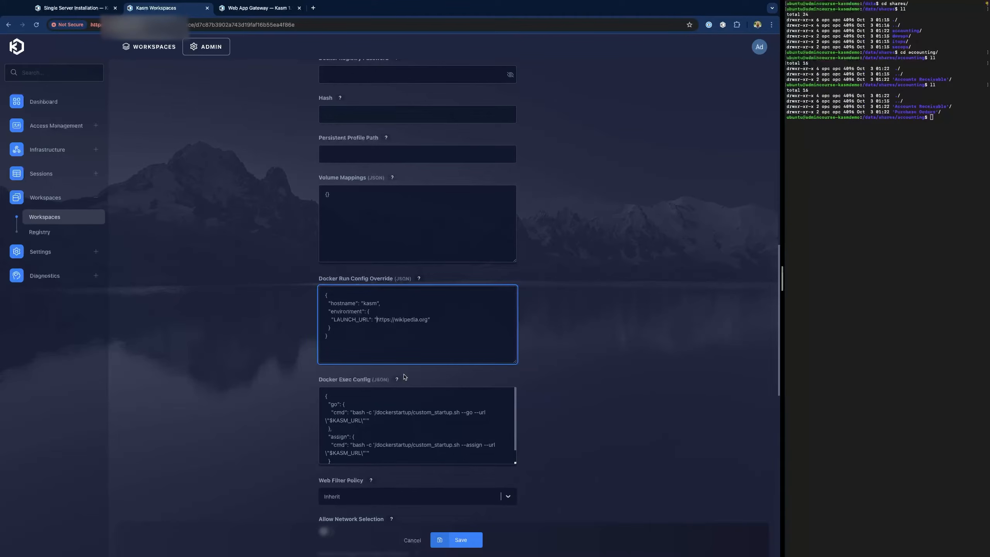
type("--kiosk")
left_click(464, 543)
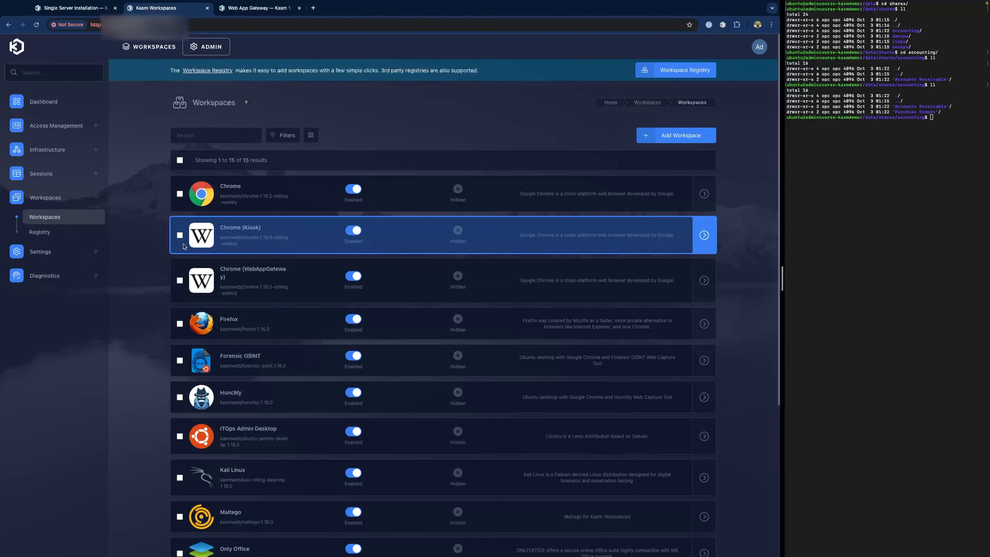
- Add Chrome (WebAppGateway) and Chrome (Kiosk) to the Accounting group's workspaces
left_click(50, 135)
left_click(43, 159)
left_click(255, 174)
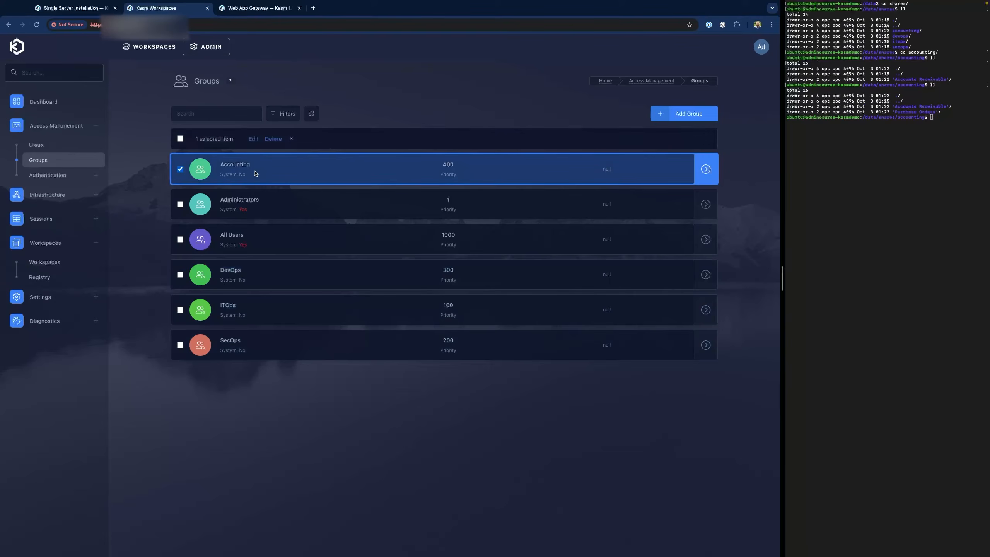
left_click(329, 106)
left_click(679, 145)
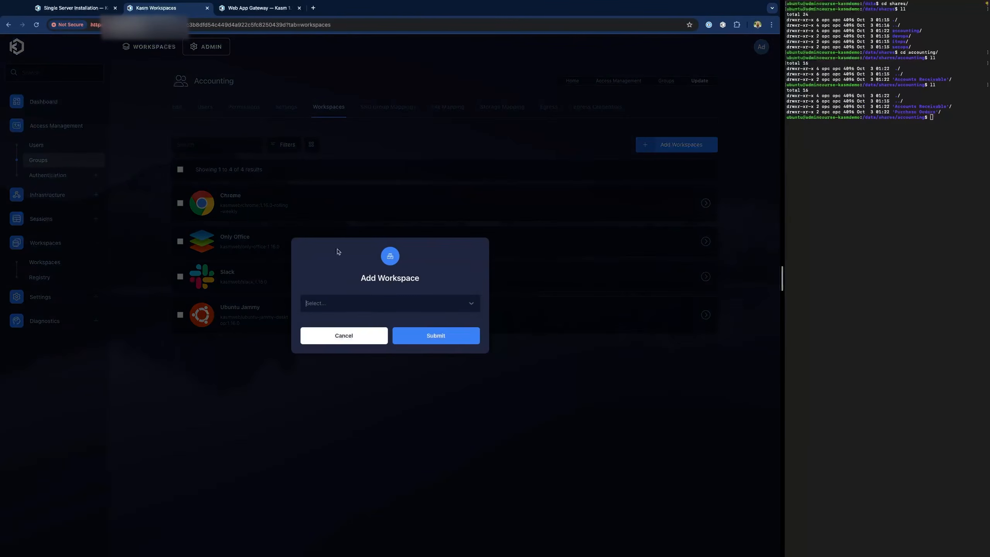
left_click(369, 304)
left_click(379, 337)
left_click(429, 335)
left_click(679, 145)
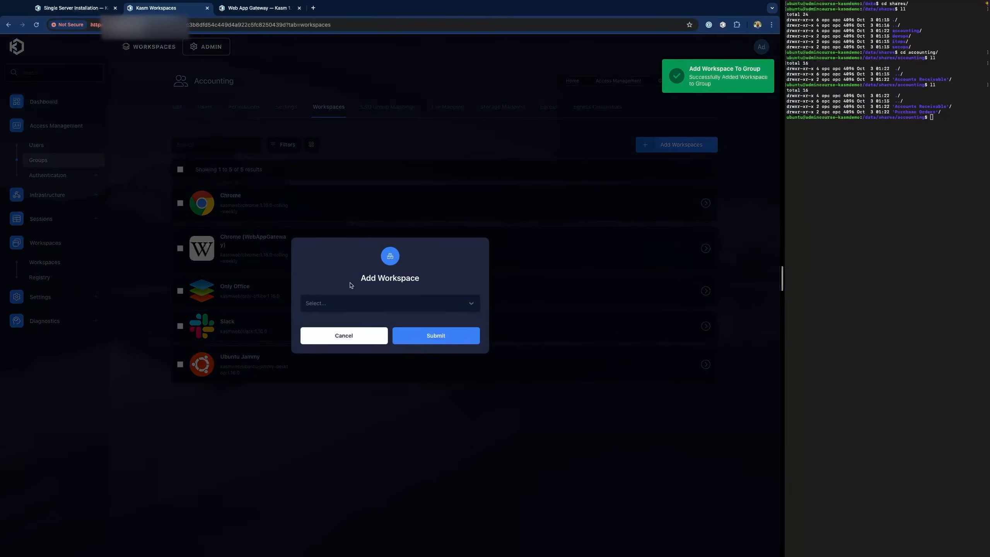
left_click(337, 307)
left_click(351, 328)
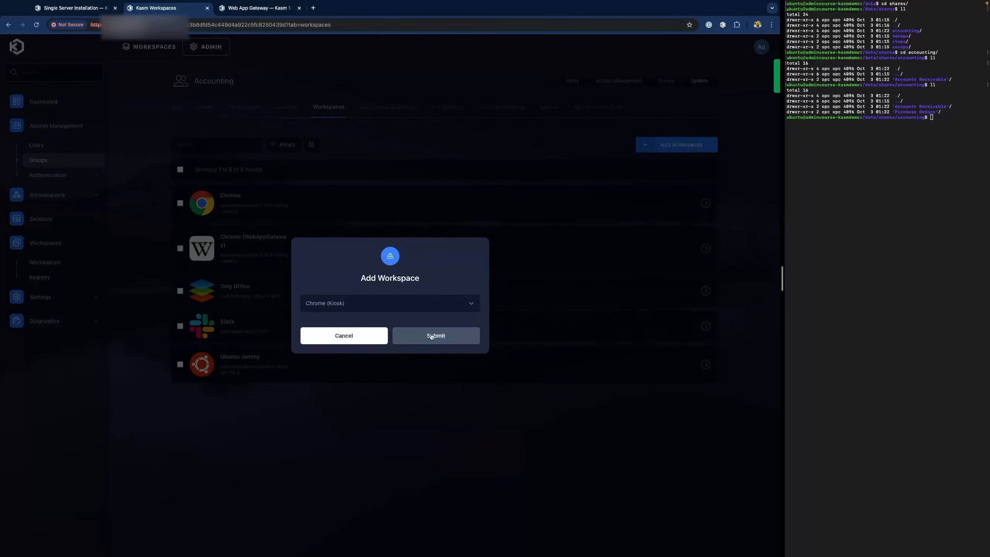
left_click(431, 337)
- Sign out of the admin account and log back in as the accounting user
left_click(763, 49)
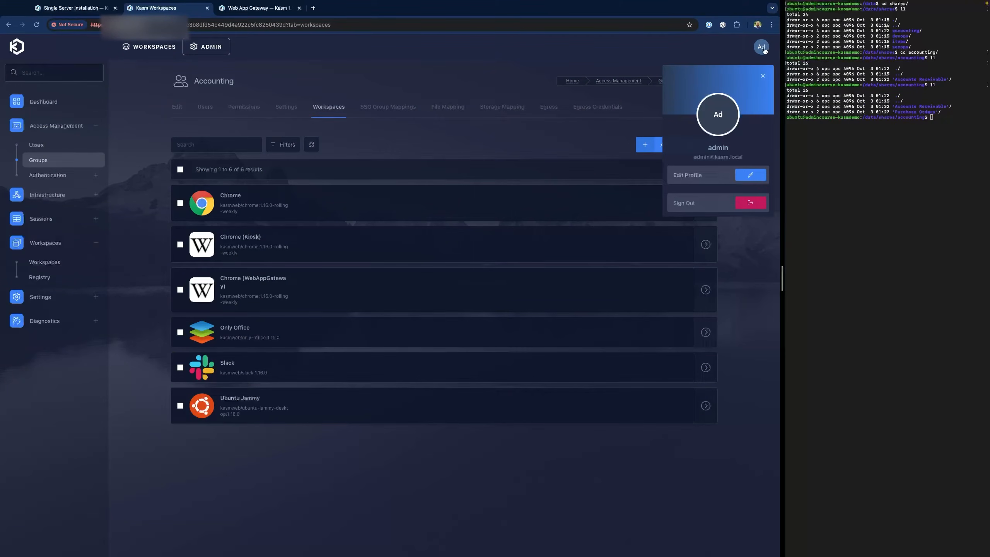
left_click(743, 201)
left_click(423, 335)
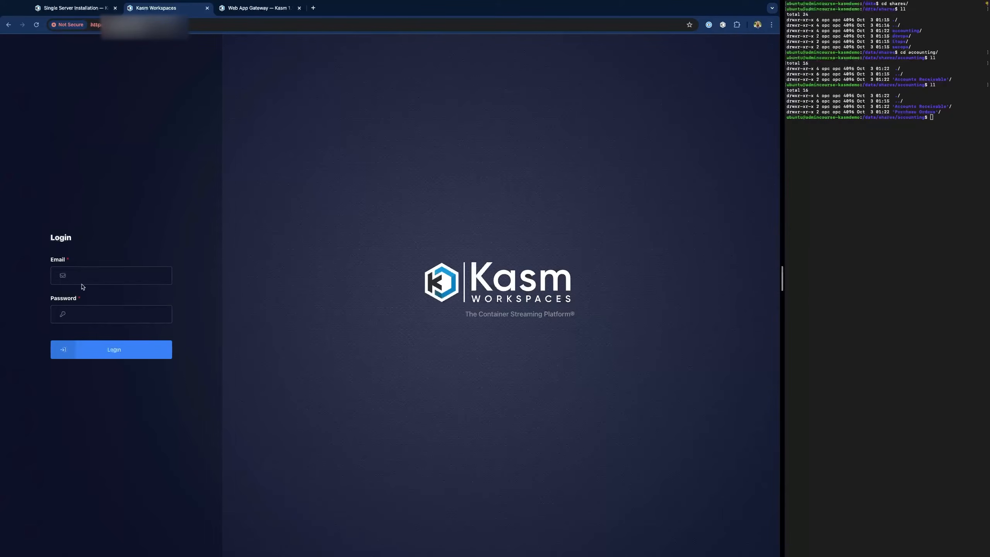
left_click(83, 277)
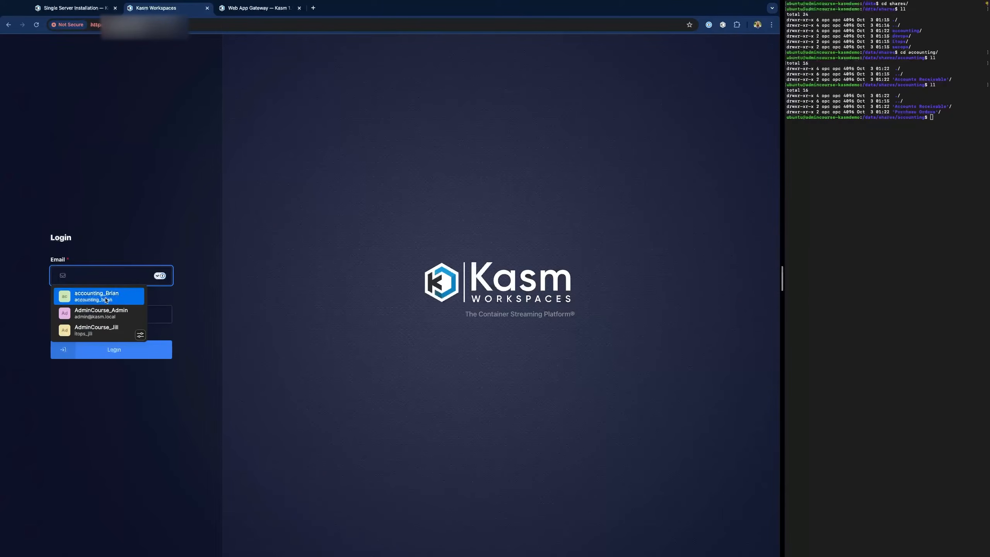
left_click(105, 300)
left_click(129, 356)
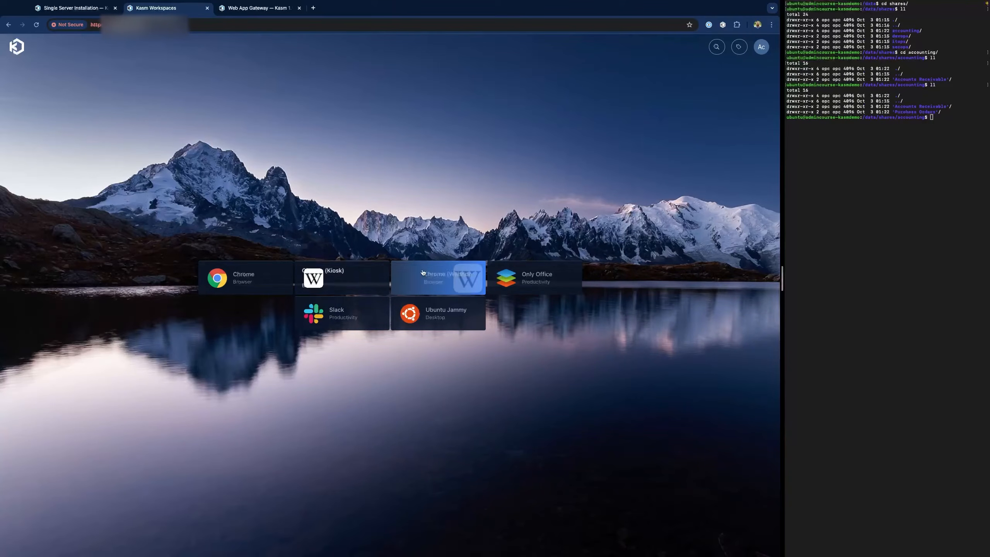
- Launch Chrome (WebAppGateway) and Chrome (Kiosk) sessions, each opening in a new tab
left_click(434, 275)
left_click(367, 308)
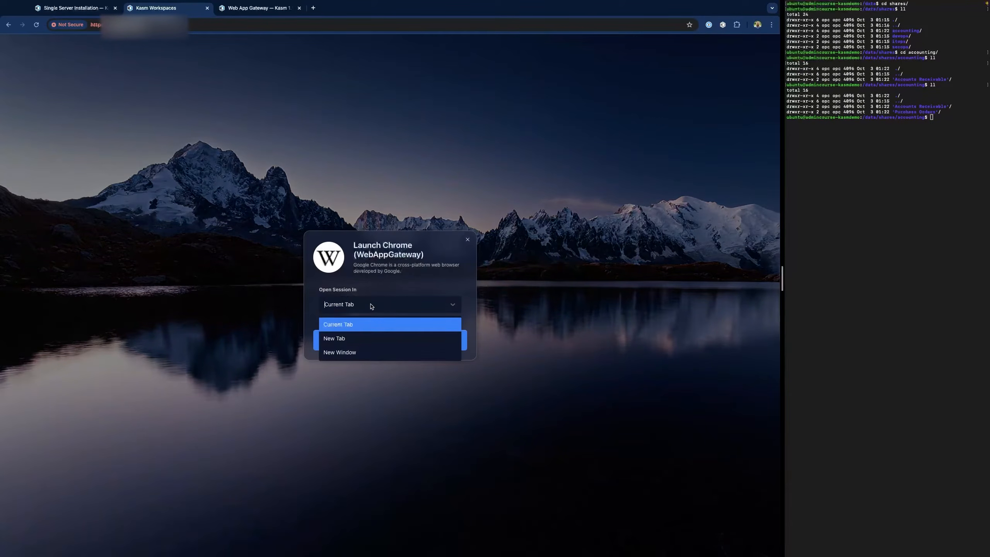
left_click(357, 338)
left_click(389, 342)
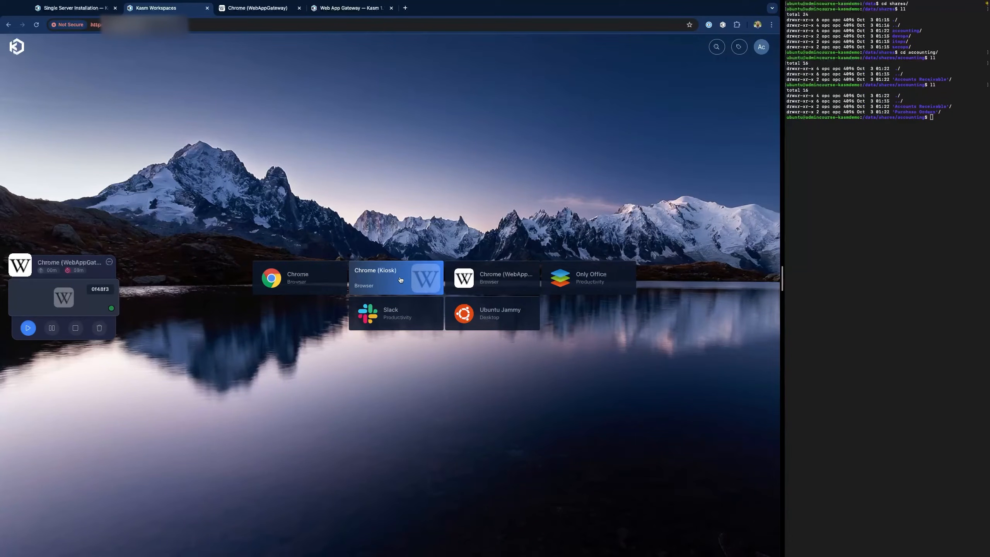
left_click(402, 279)
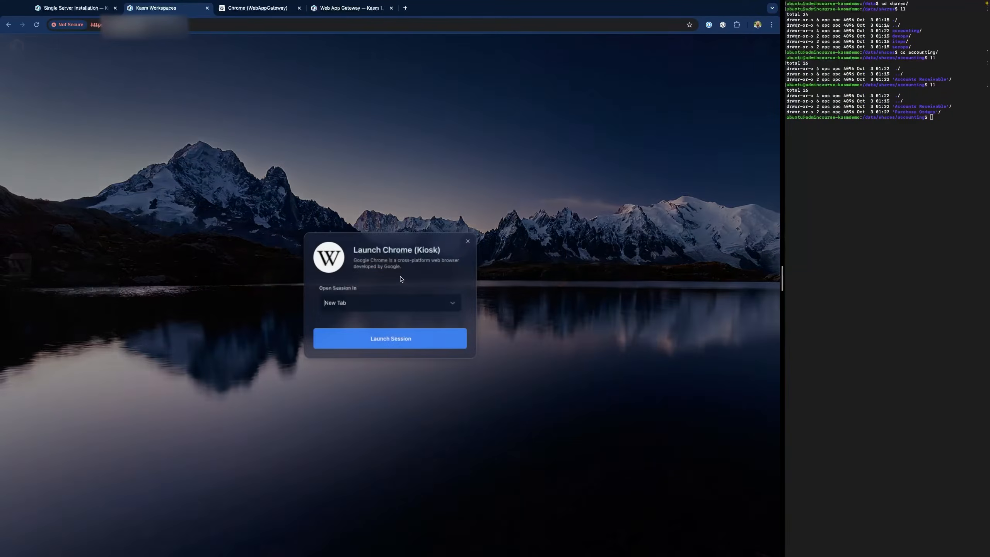
left_click(408, 344)
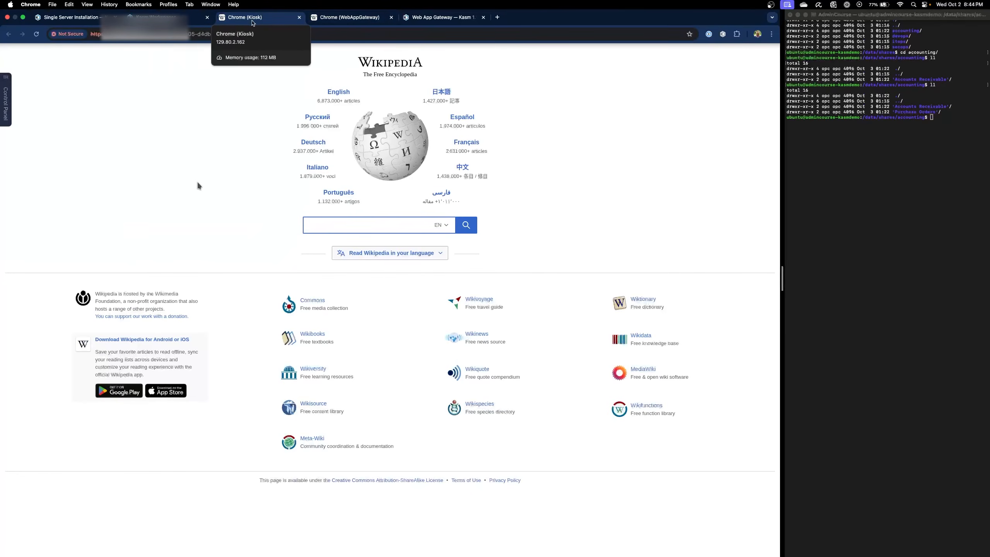
- In the WebAppGateway session, open English Wikipedia and the 2024 Israeli invasion of Lebanon article
left_click(353, 17)
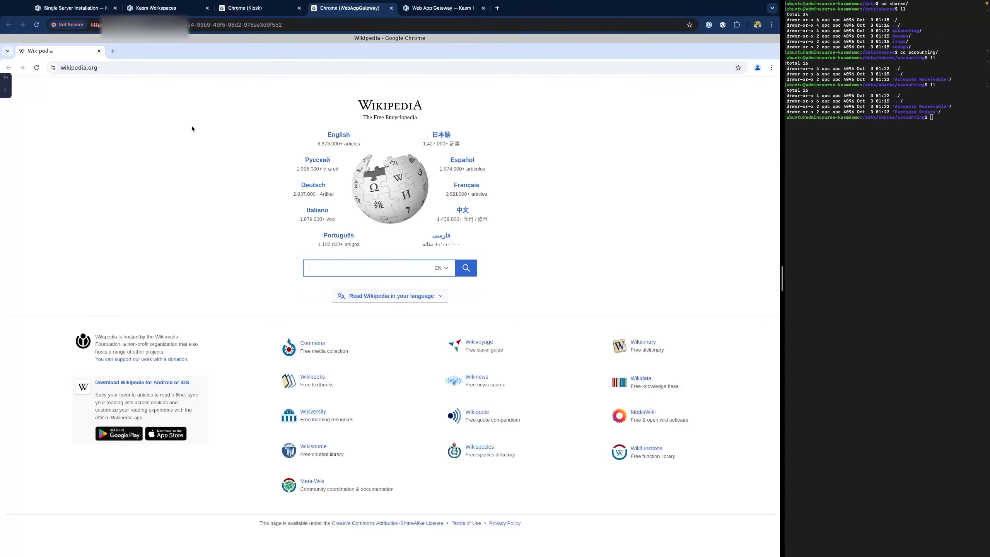
left_click(338, 134)
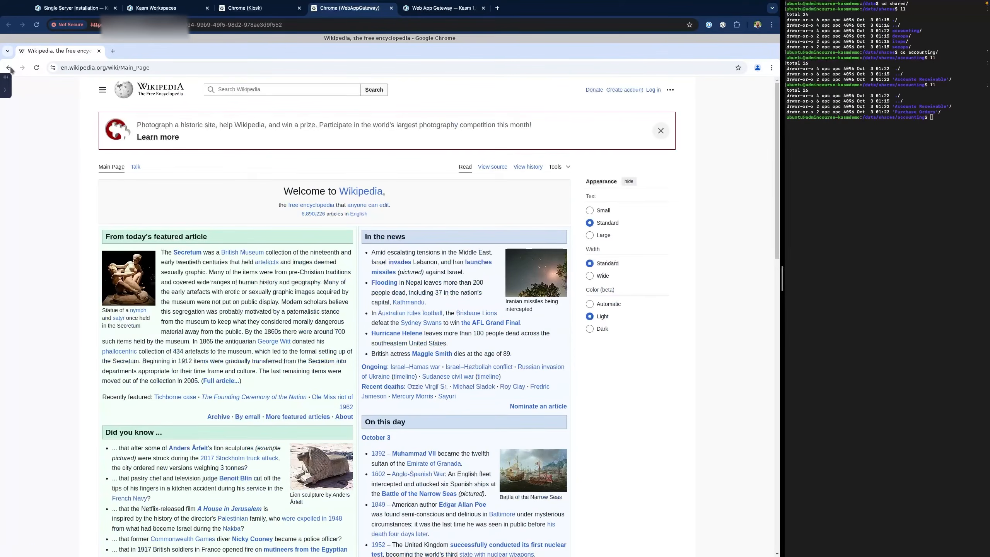
left_click(8, 68)
left_click(338, 135)
left_click(396, 262)
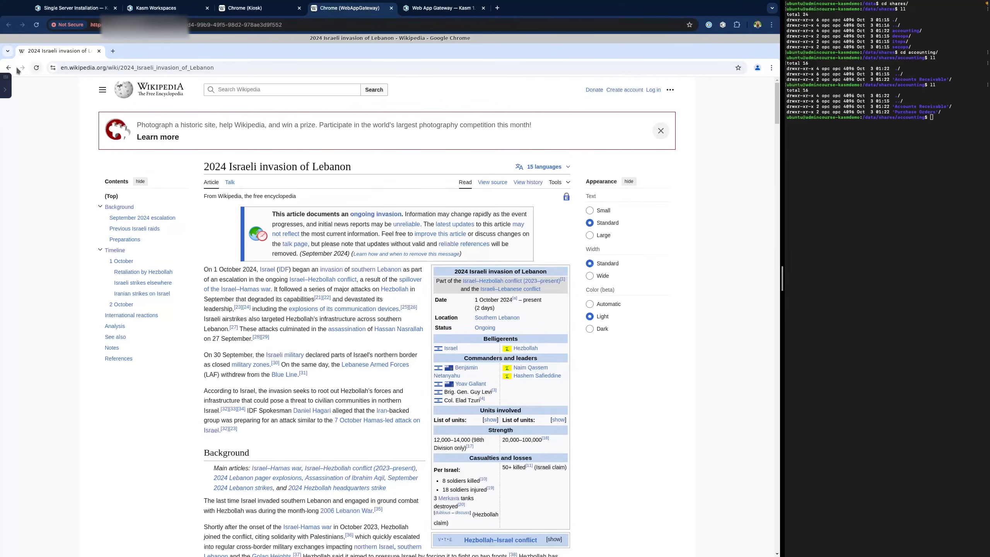
- Navigate the gateway session to kasmweb.com, then bring up the Chrome (Kiosk) session
left_click(284, 68)
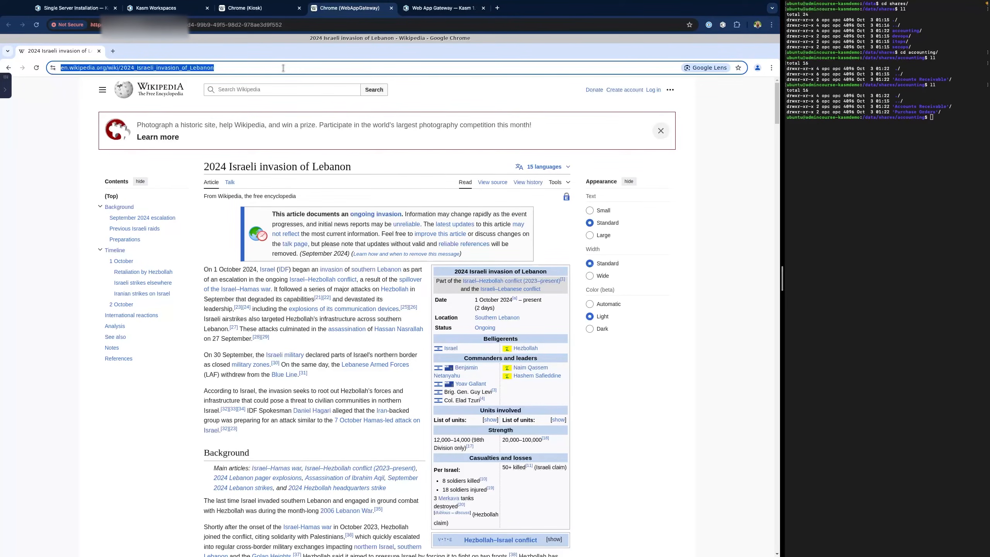
type("www.")
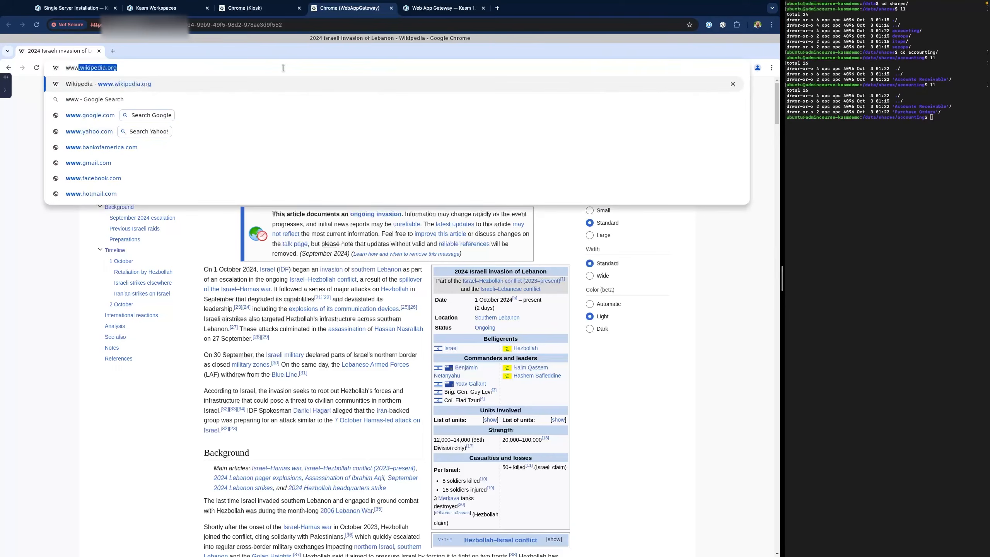
type("cnn.com")
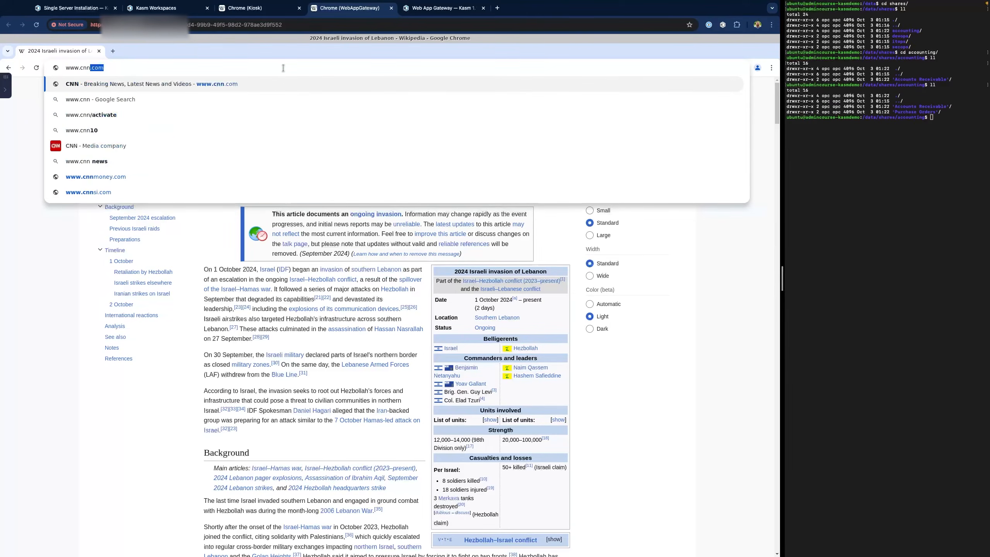
key("BackSpace")
key("BackSpace")
key("BackSpace")
key("BackSpace")
key("BackSpace")
key("BackSpace")
key("BackSpace")
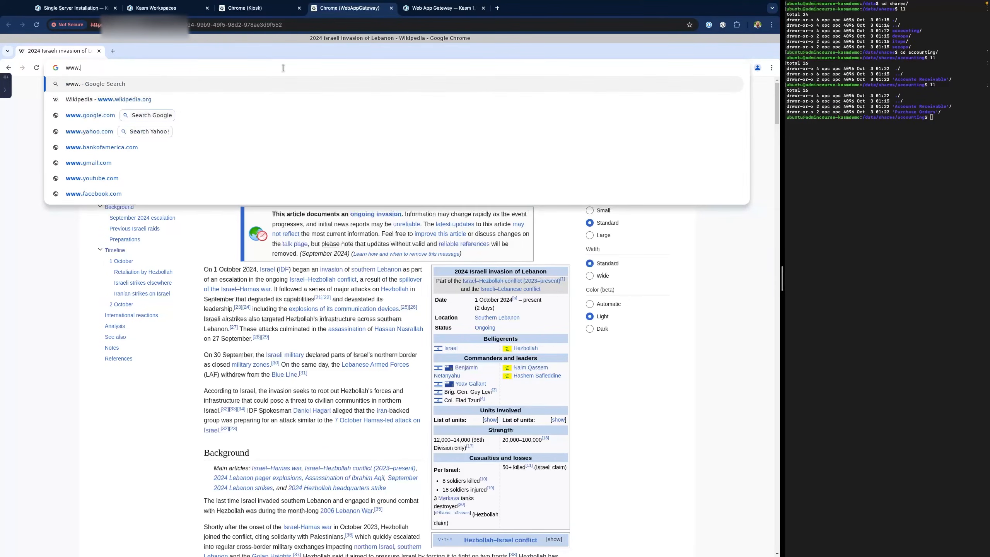
type("kasmweb.com")
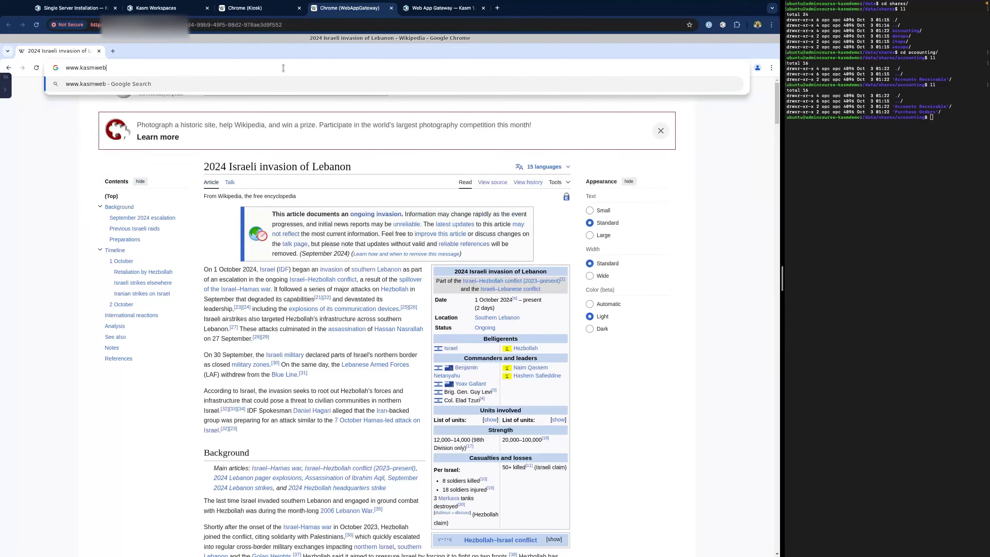
key("Return")
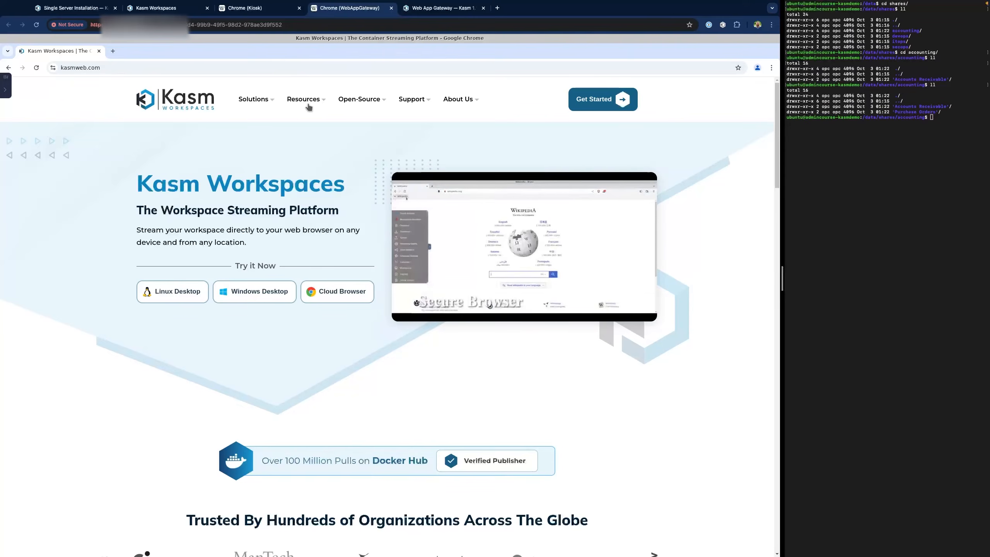
left_click(250, 8)
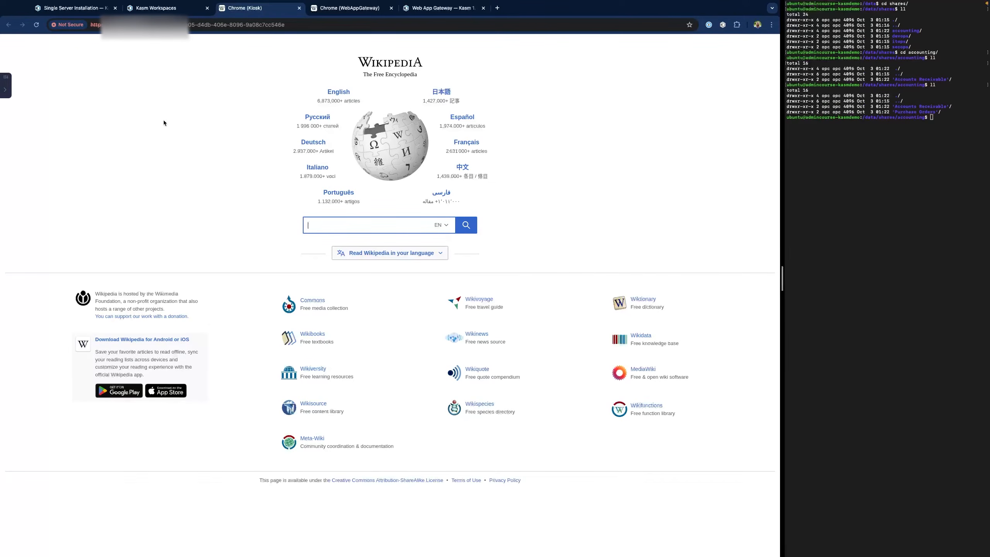
- Open English Wikipedia's Lebanon invasion article in kiosk mode, compare with the gateway tab, then open the control panel
left_click(339, 93)
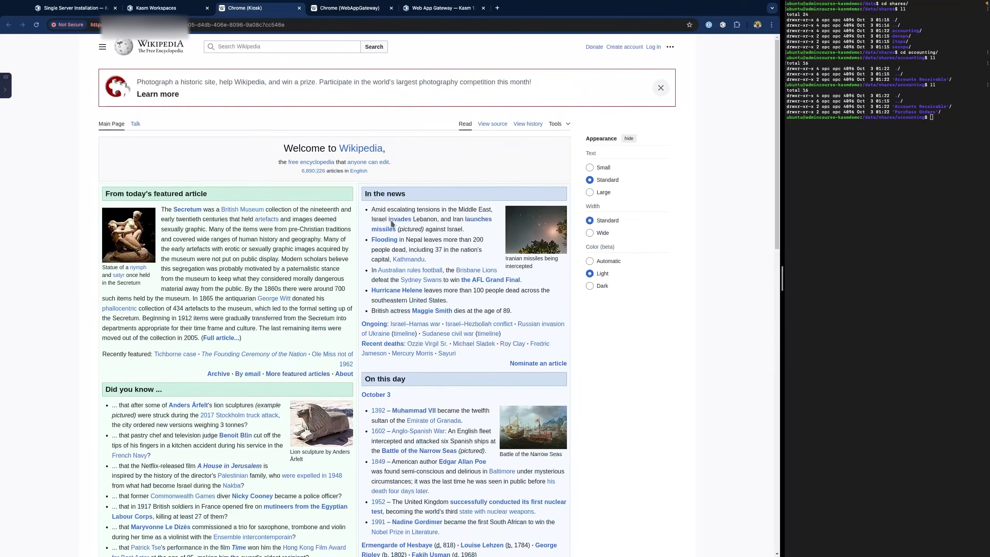
left_click(399, 219)
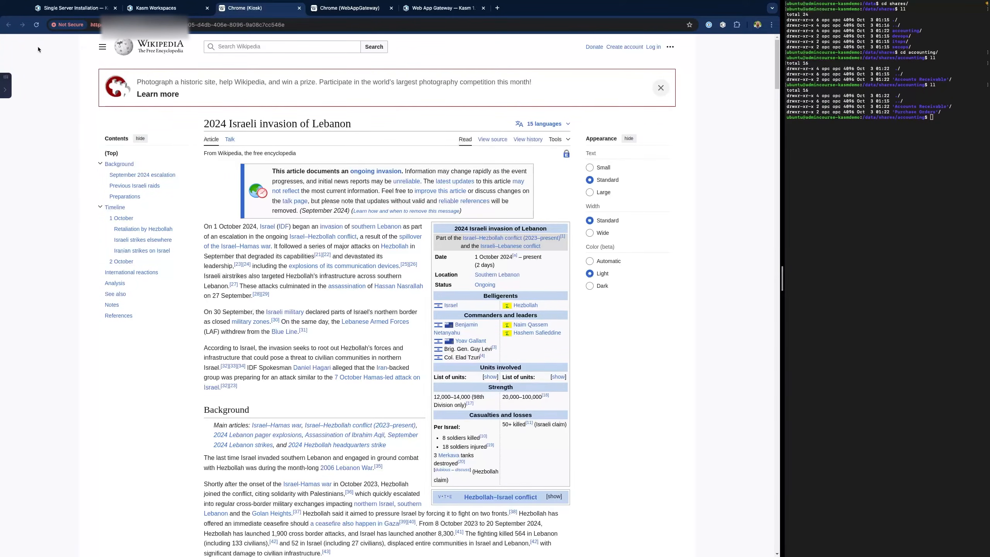
left_click(338, 20)
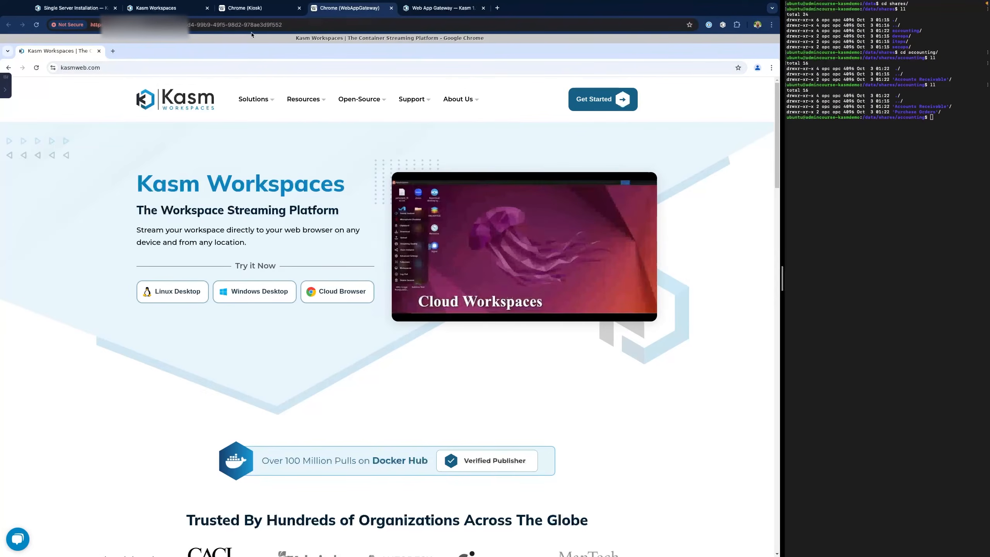
left_click(269, 8)
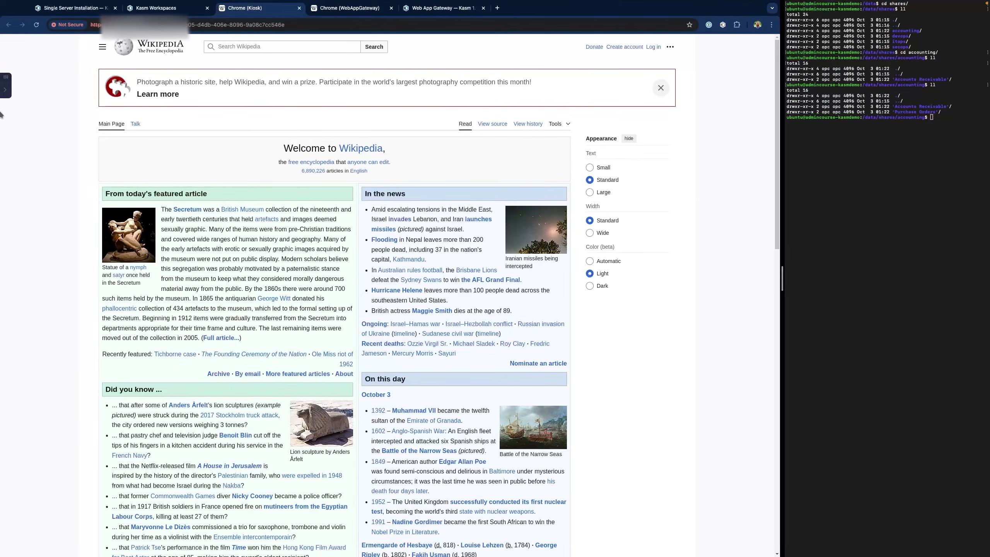
left_click(5, 93)
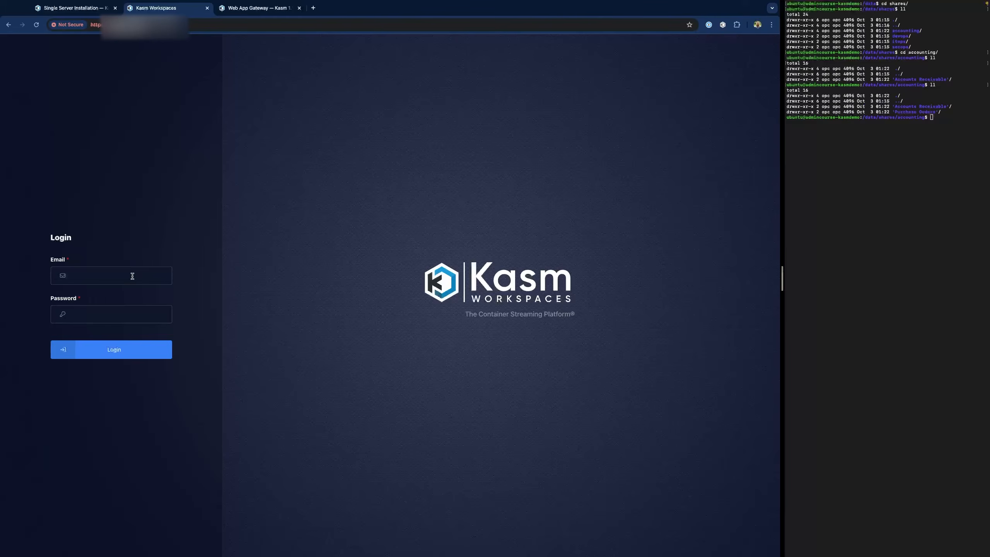
- Sign back into the Kasm admin dashboard using the saved admin login
left_click(133, 277)
key("Down")
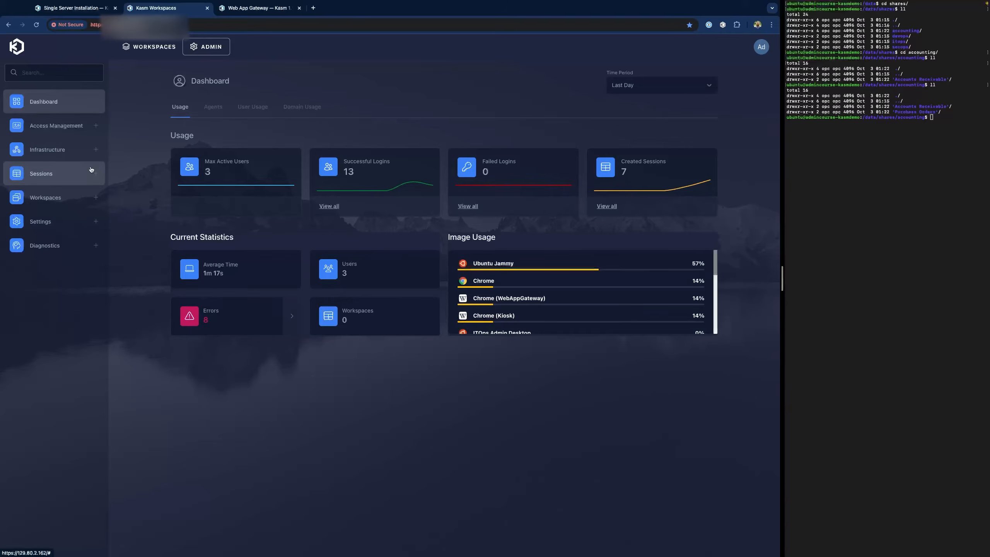
- Open the Chrome workspace's file mappings and start a new file mapping
left_click(58, 197)
left_click(58, 217)
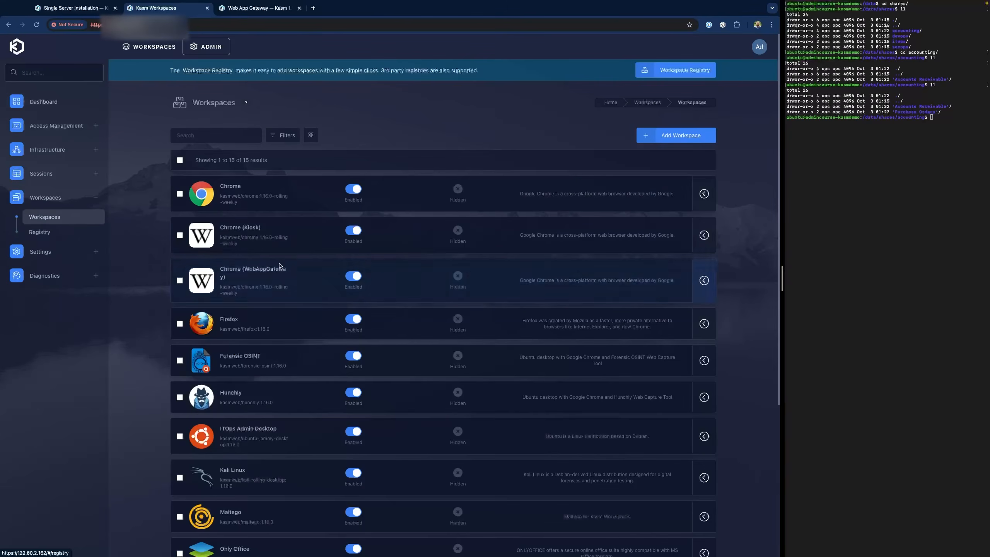
left_click(254, 195)
left_click(254, 160)
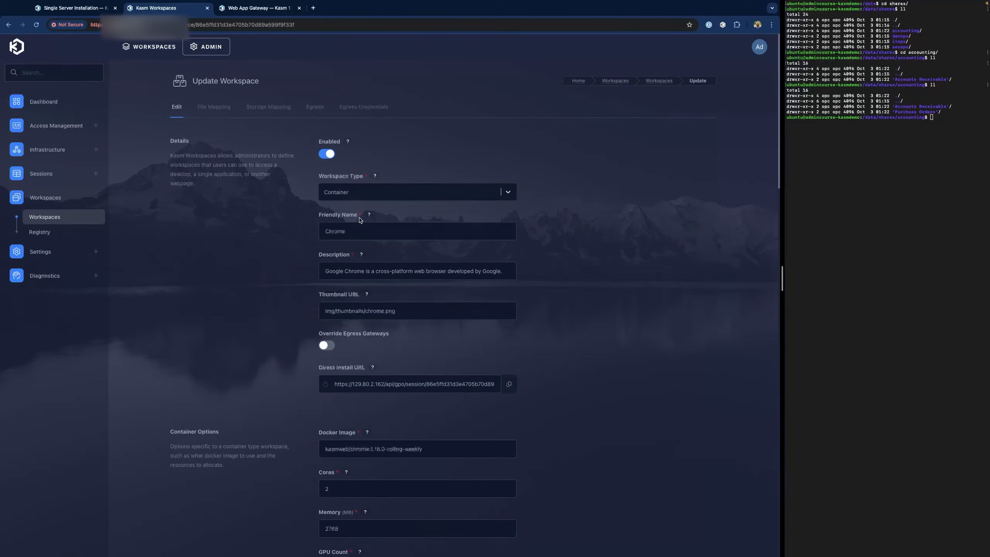
left_click(221, 113)
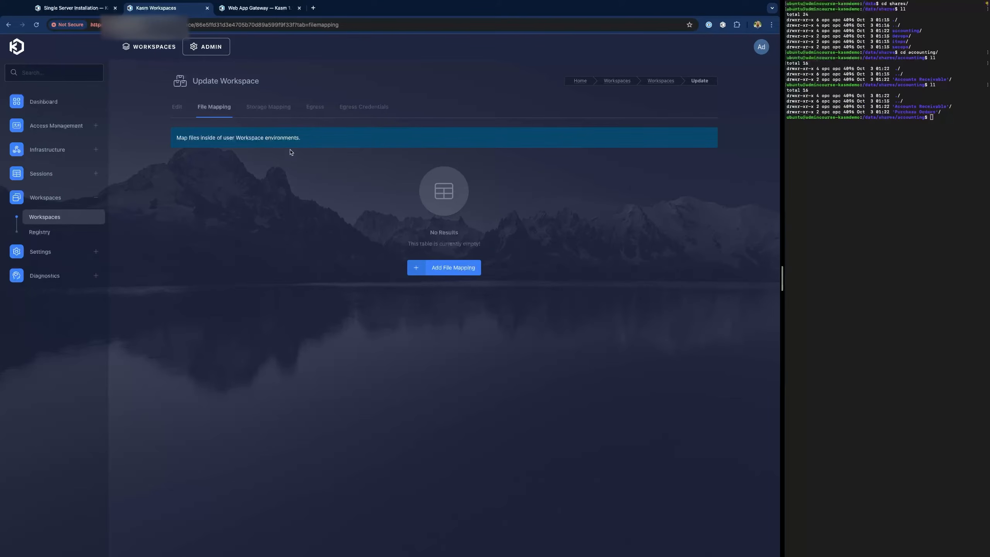
left_click(444, 272)
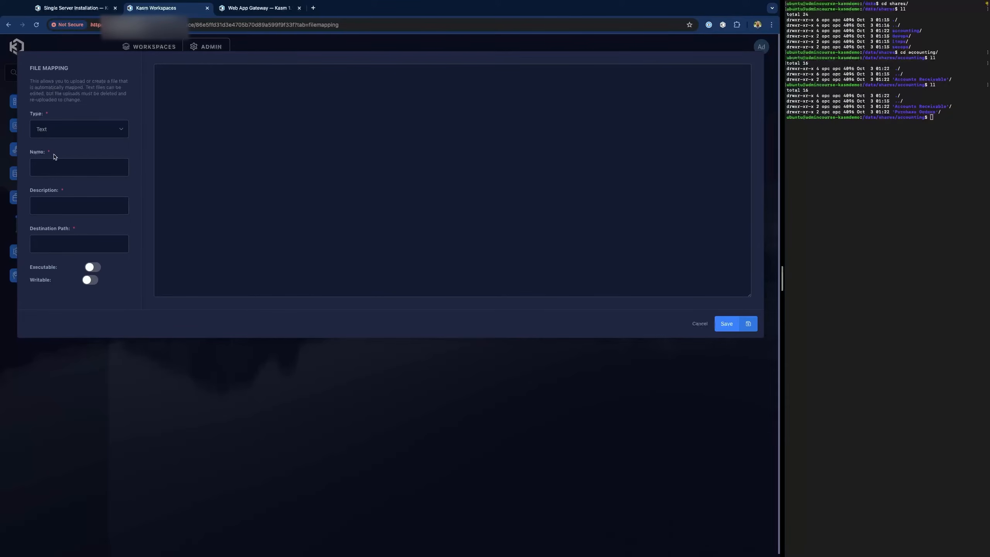
- Name the mapping 'Chrome Bookmarks' with destination /etc/opt/chrome/policies/managed/bookmarks.json
left_click(58, 166)
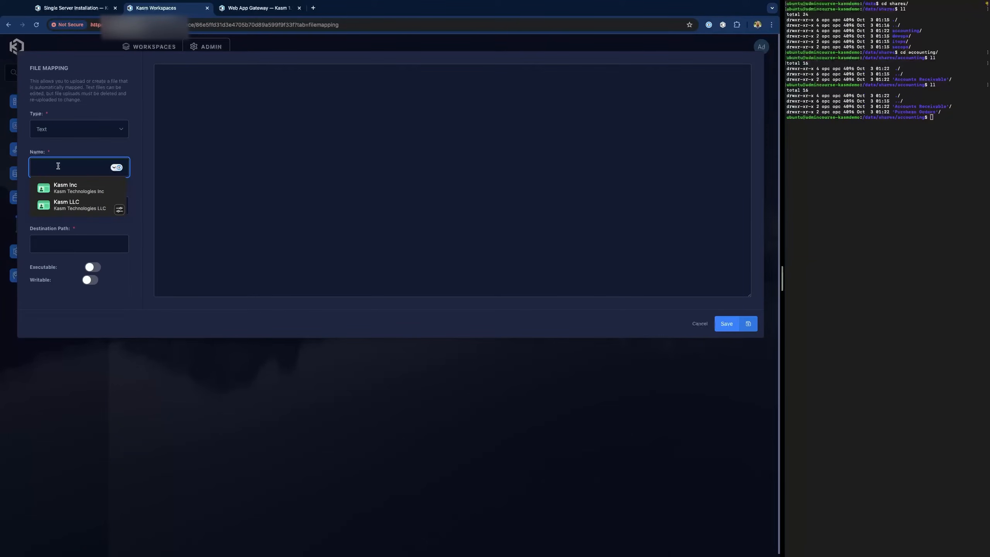
type("Chrome Bookmarks")
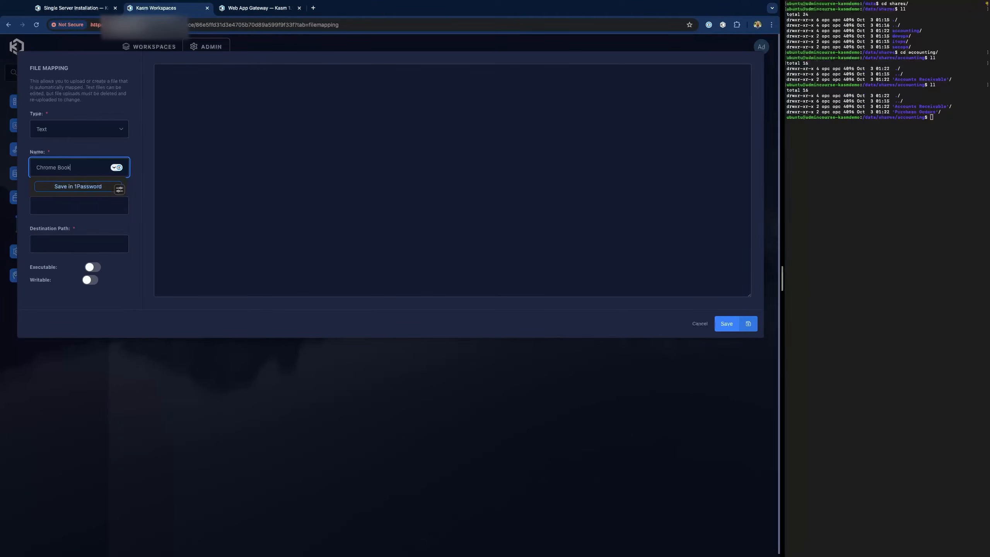
key("Tab")
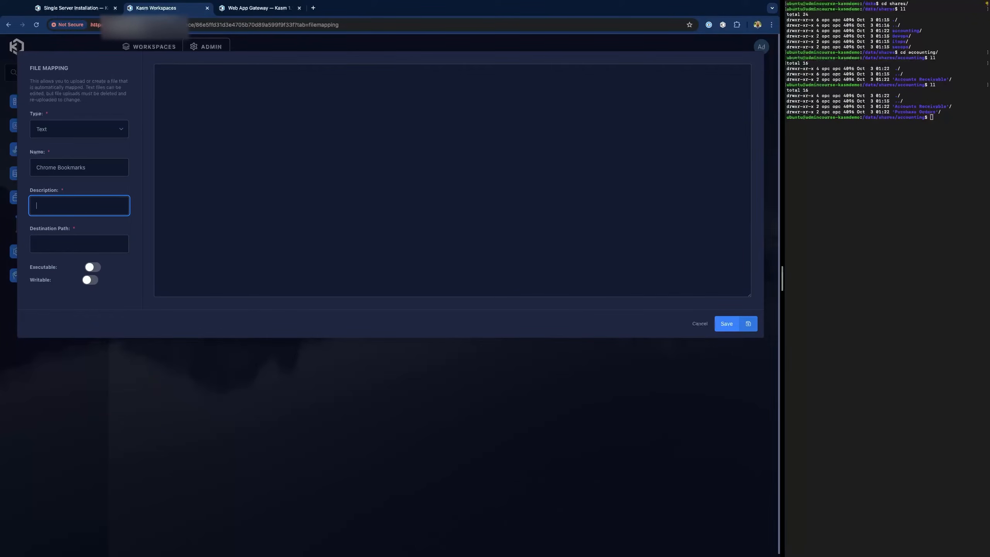
type("Che")
type("rom")
type("e Bookmarks")
key("Tab")
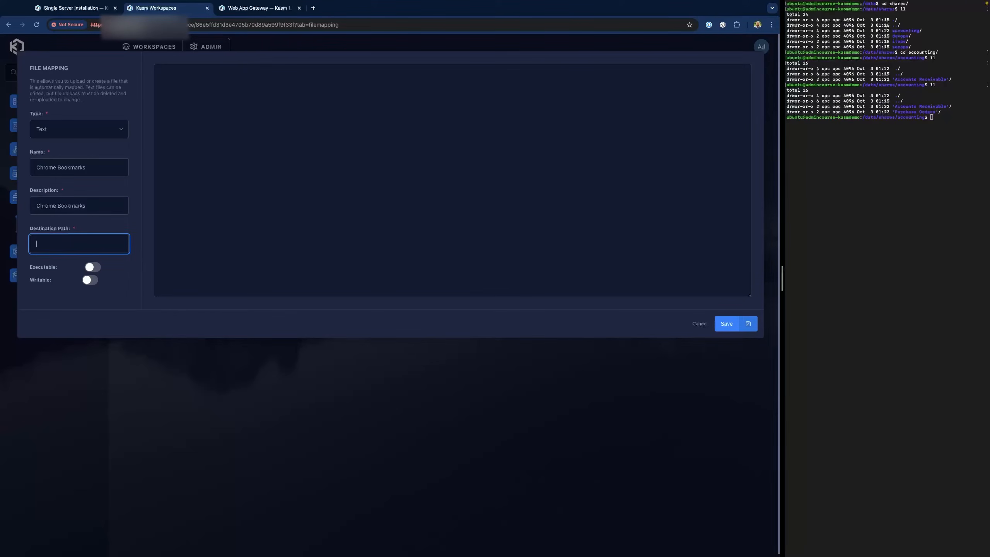
key("super+Tab")
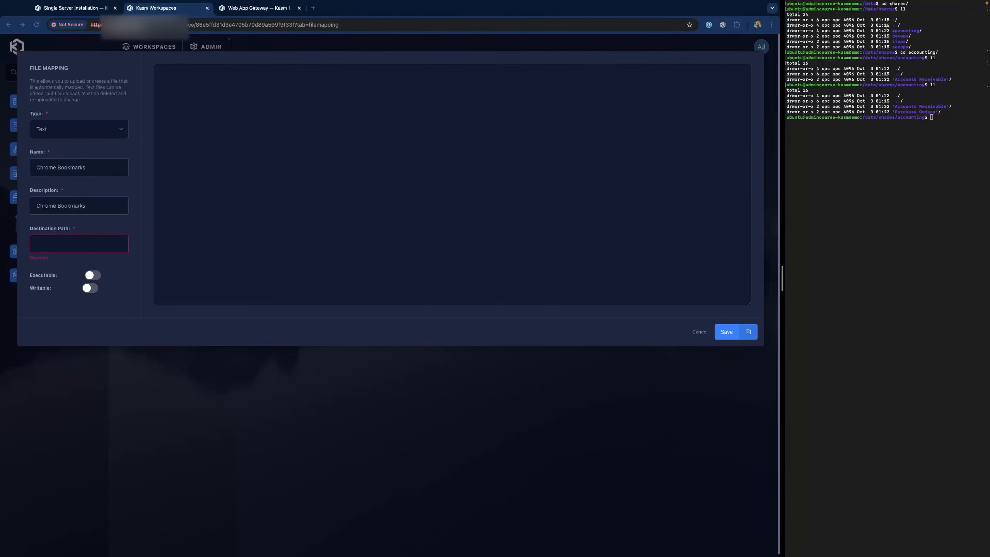
key("super+Tab")
key("super+v")
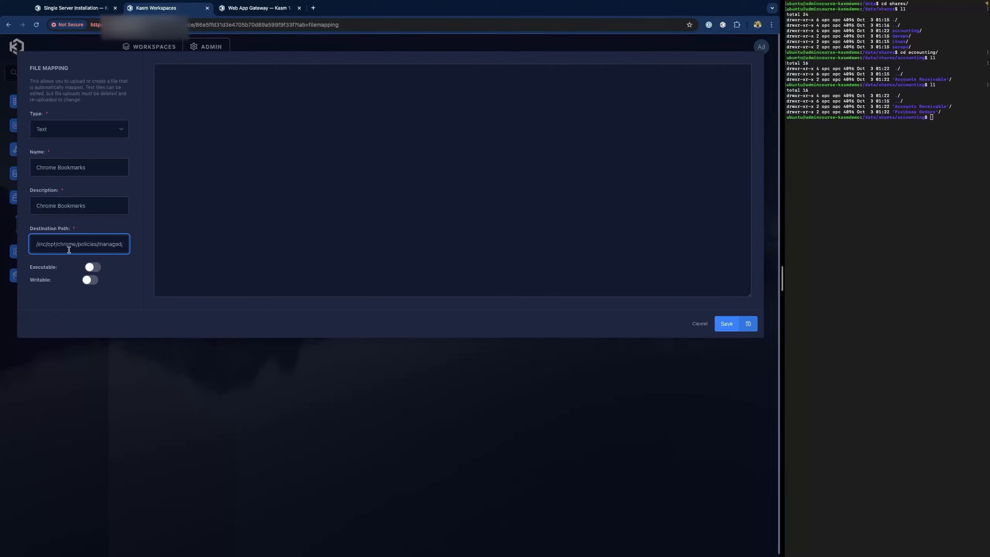
scroll(90, 249, "right", 2)
- Paste the ManagedBookmarks JSON policy into the mapping's file content
key("super+Tab")
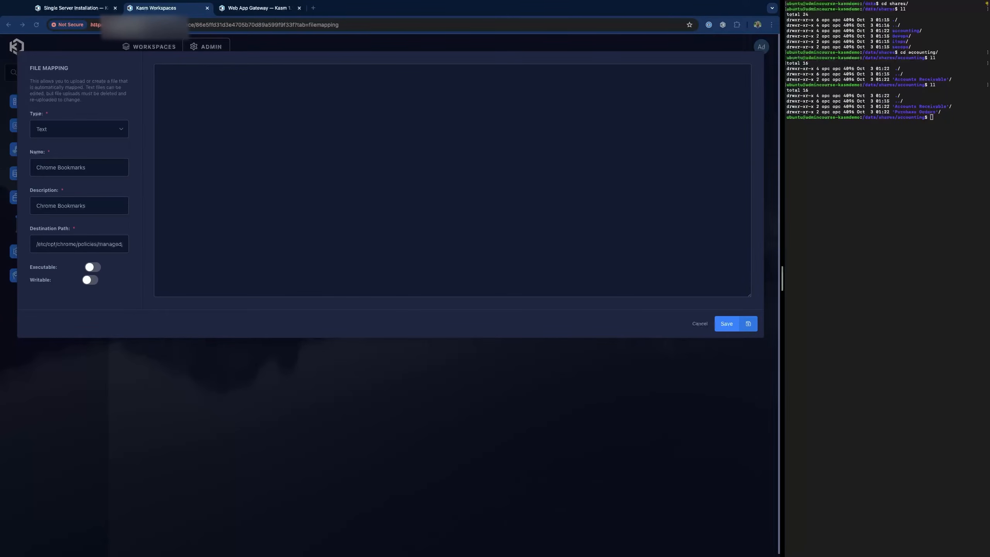
left_click(273, 137)
left_click(240, 120)
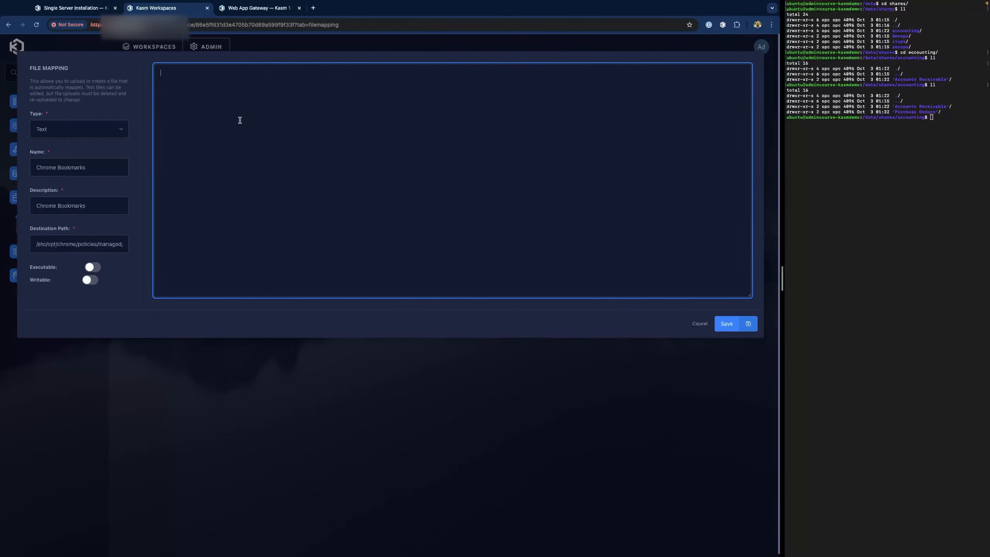
key("ctrl+v")
scroll(252, 129, "up", 5)
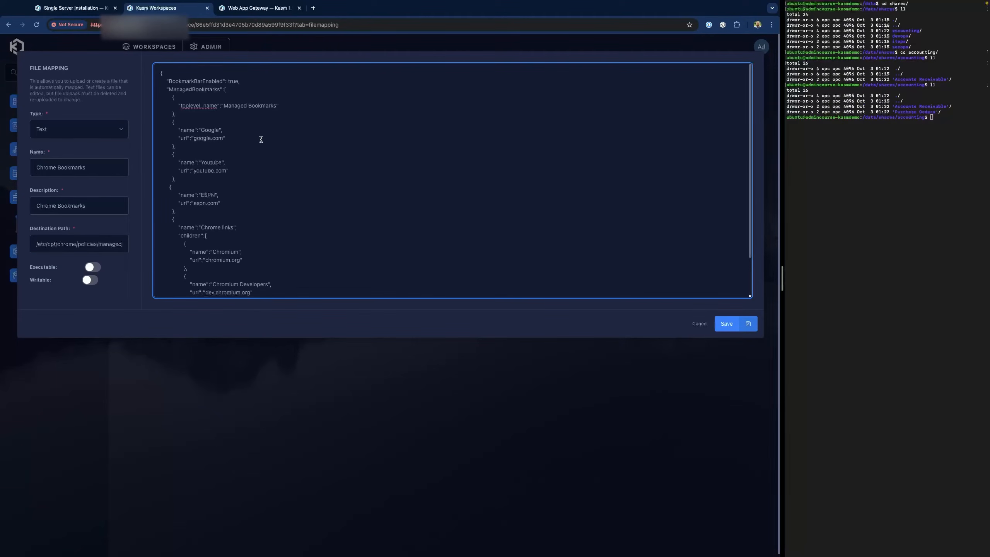
left_click(266, 11)
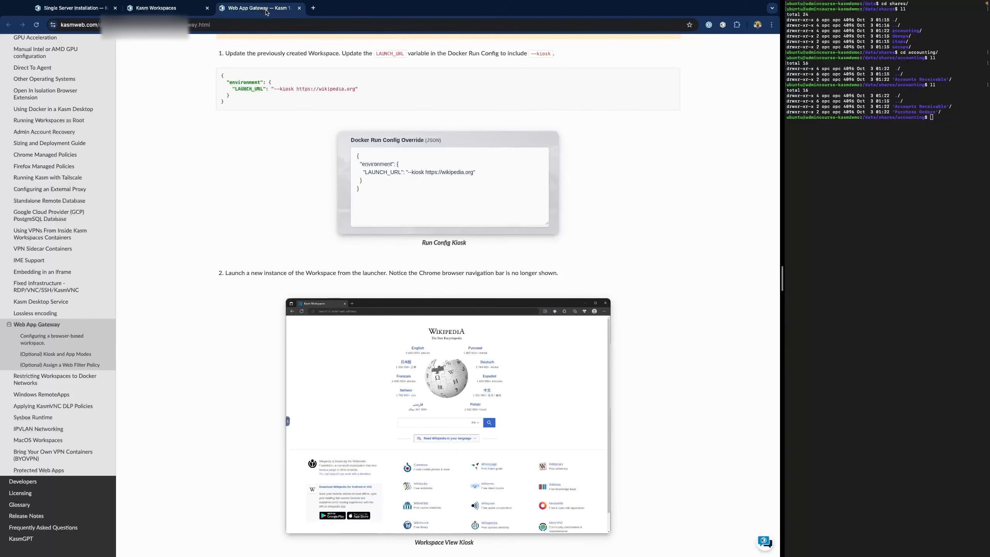
scroll(79, 117, "up", 10)
left_click(45, 84)
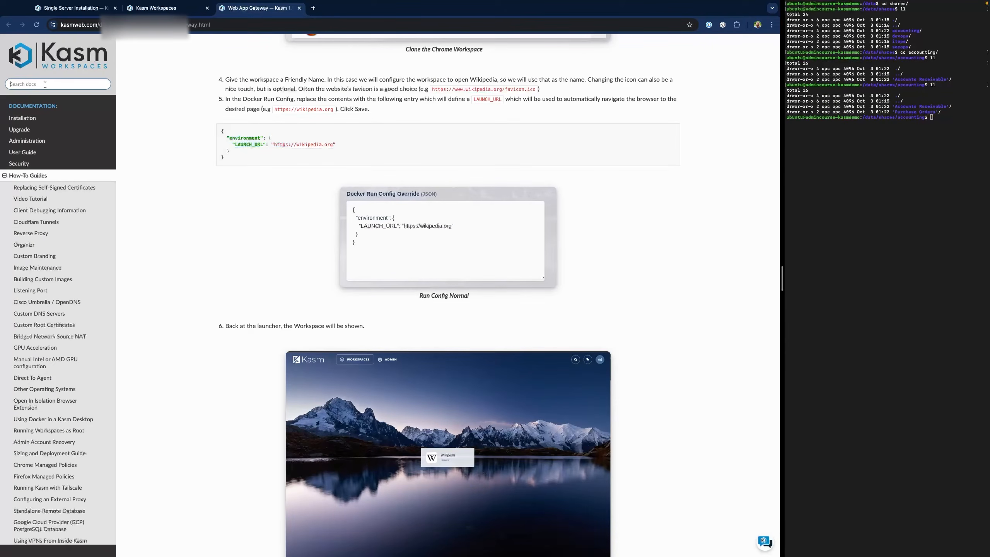
type("chrome managed policies")
key("Return")
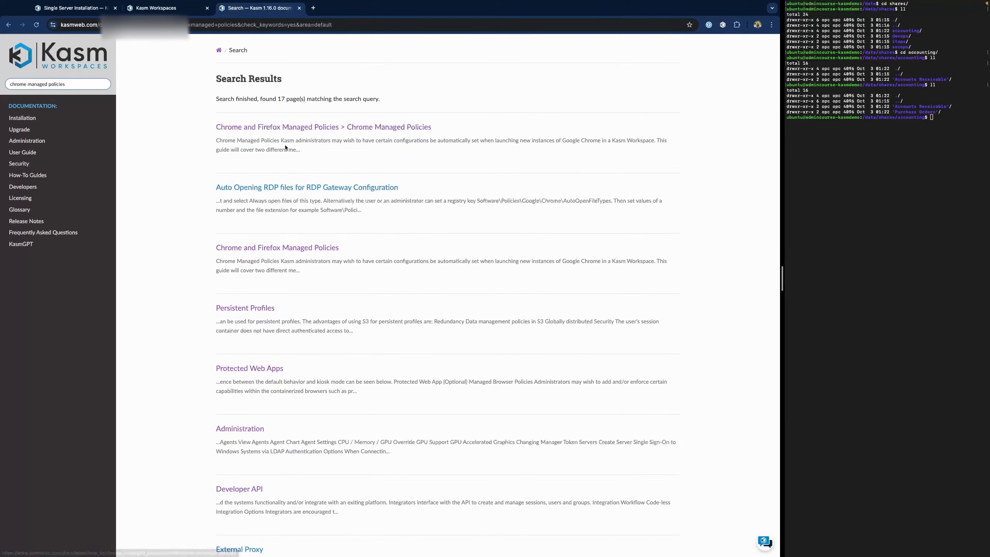
left_click(275, 130)
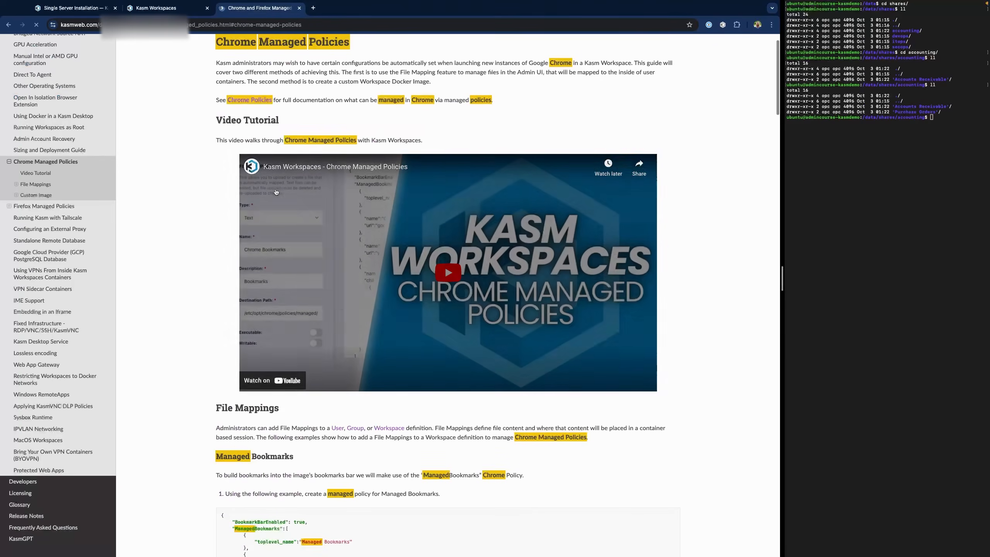
scroll(189, 171, "down", 5)
scroll(200, 171, "down", 3)
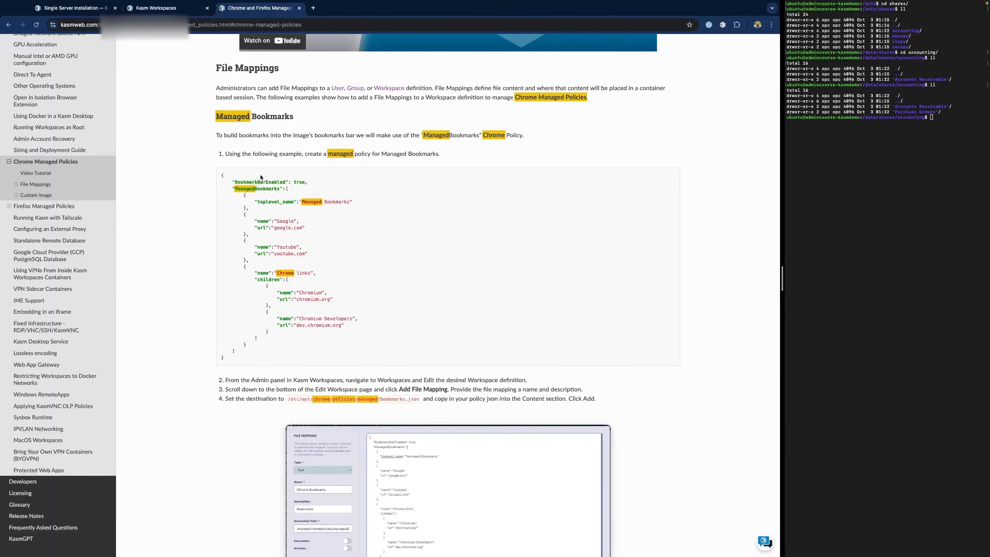
key("Escape")
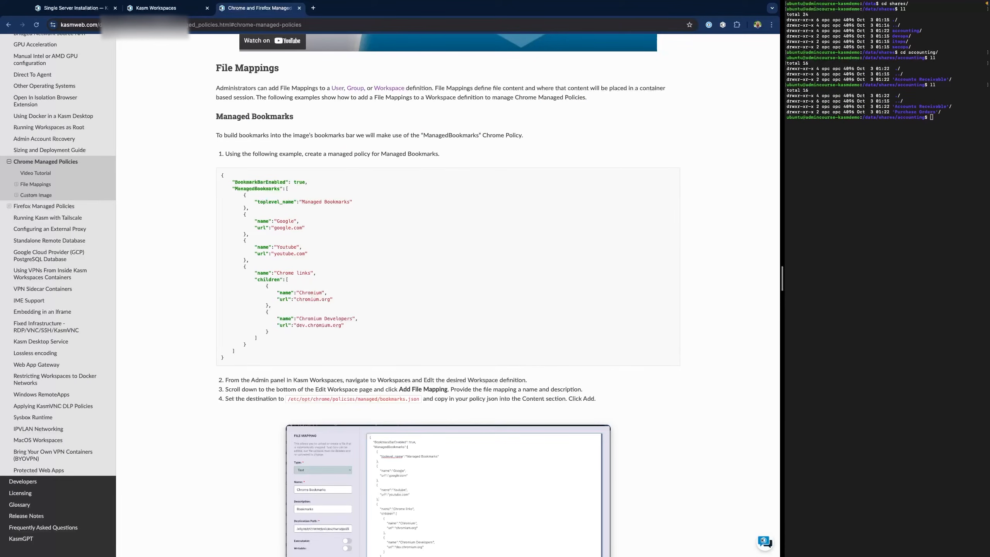
key("ctrl+shift+Tab")
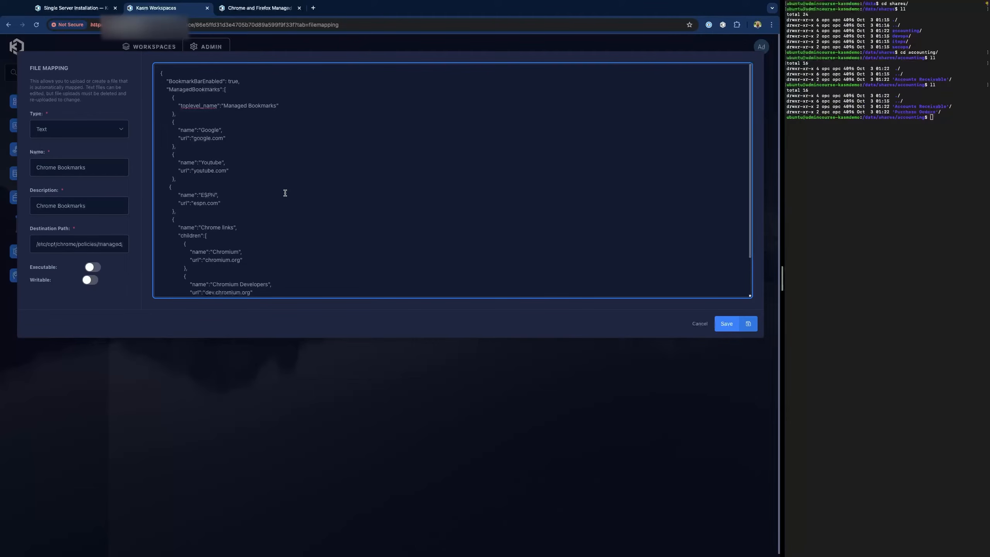
- Save the Chrome Bookmarks mapping and start a 'Chrome Extension Settings' mapping with matching description
left_click(724, 327)
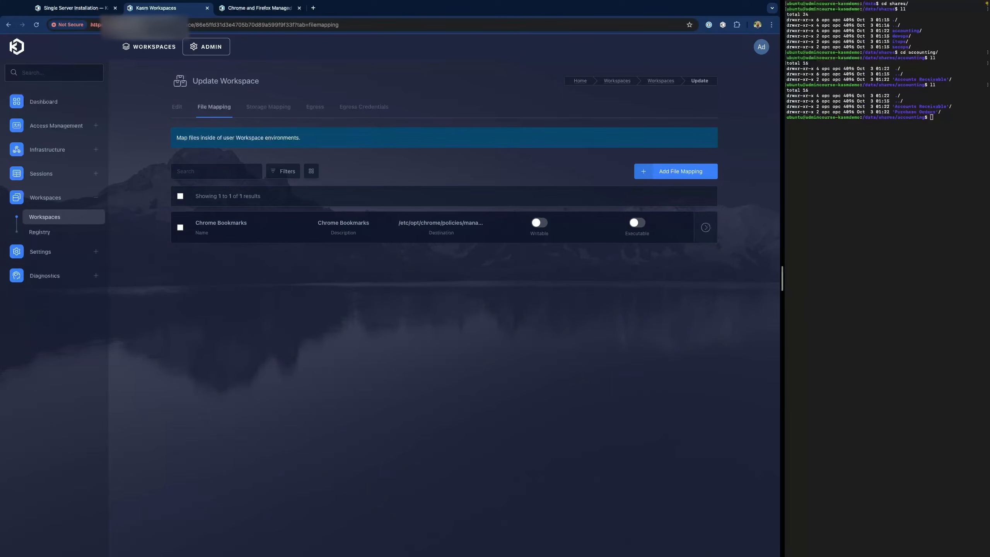
left_click(679, 171)
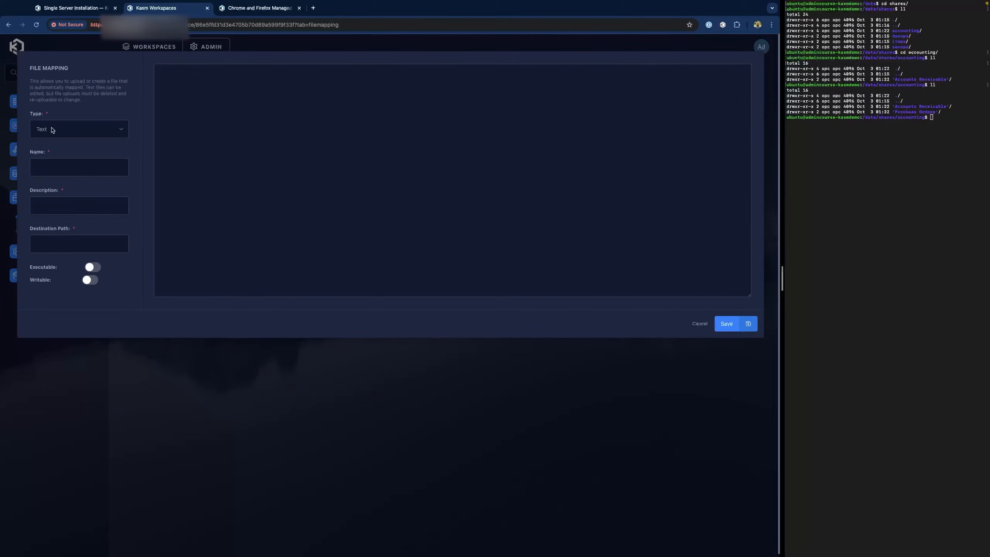
left_click(57, 166)
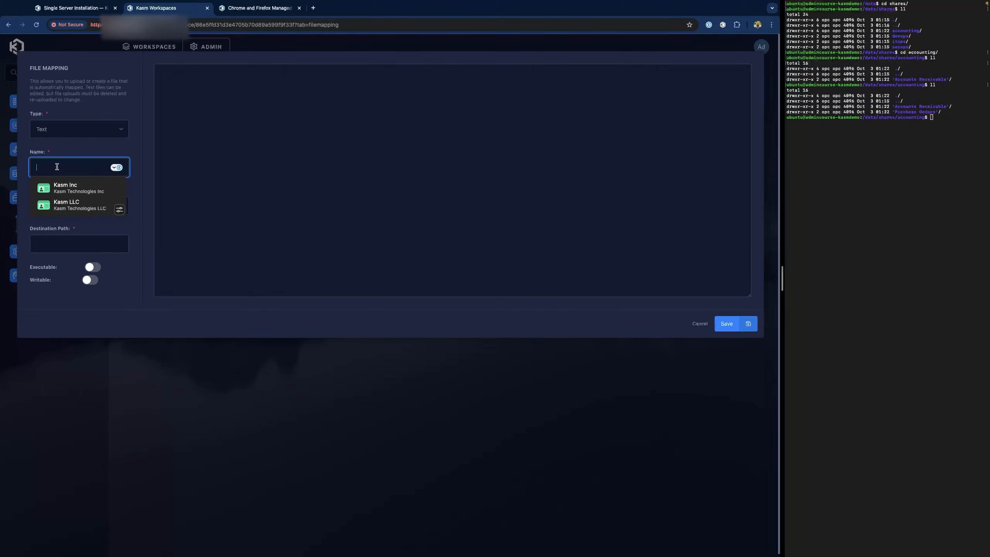
type("chrome E")
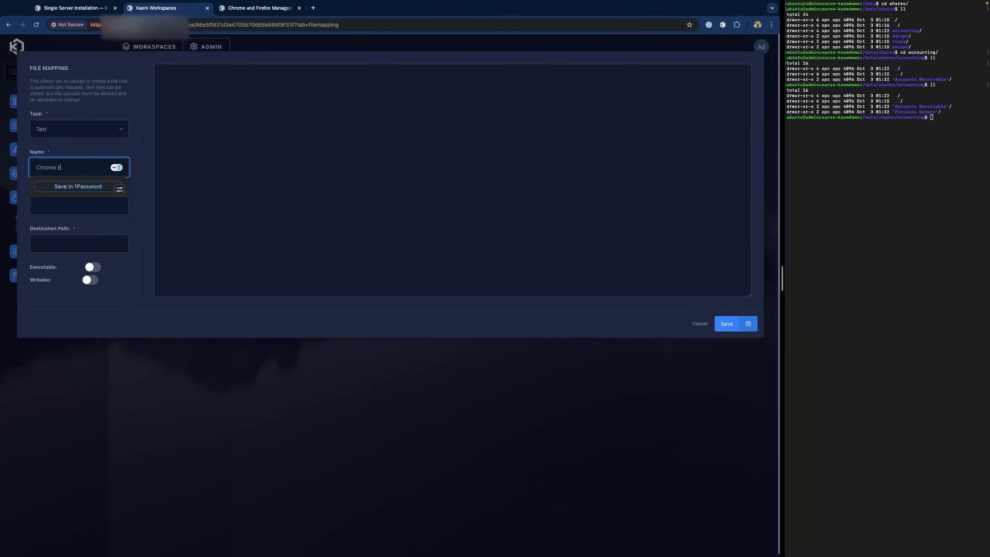
type("xtension Settings")
key("Tab")
type("Chrome E")
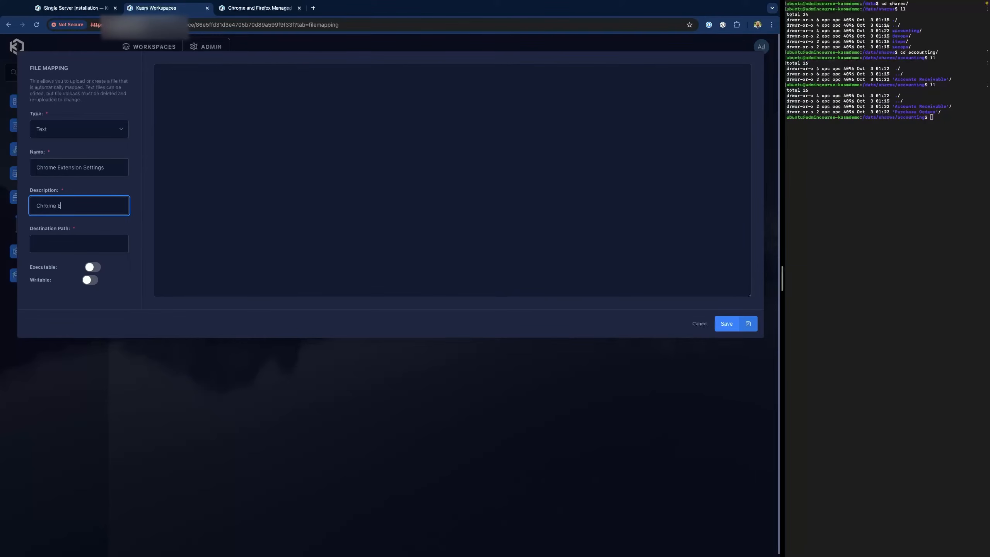
type("xtension Settings")
key("Tab")
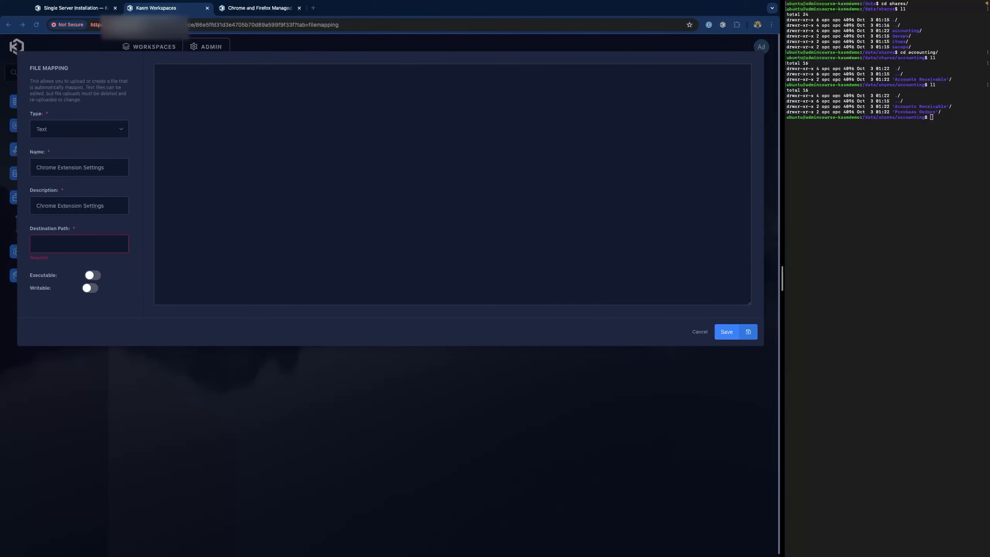
- Set destination /etc/opt/chrome/policies/managed/extensions.json and paste the ExtensionSettings policy JSON as content
left_click(70, 248)
key("ctrl+v")
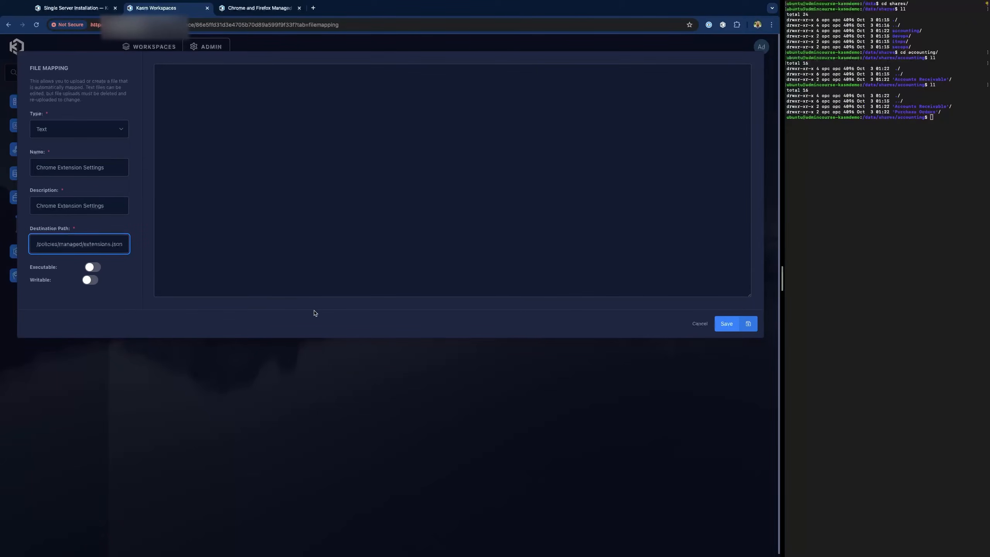
key("Home")
key("End")
left_click(291, 132)
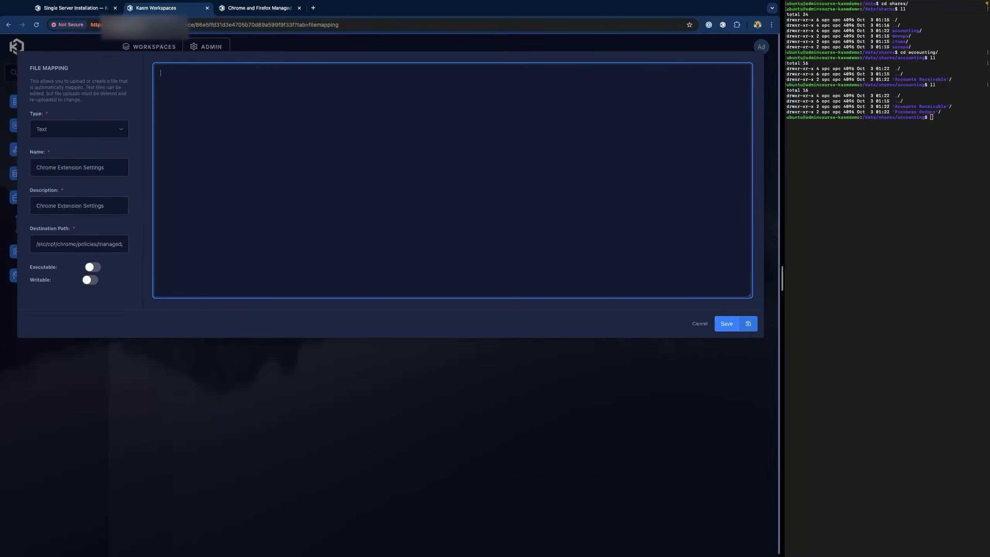
key("super+Tab")
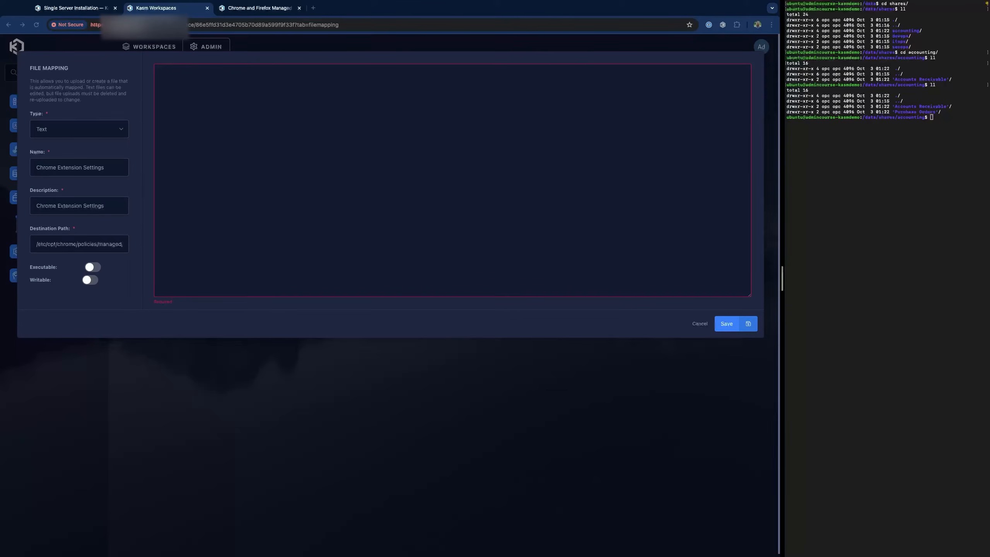
left_click(175, 92)
type("{   \"ExtensionSettings\": {     \"*\": {       \"installation_mode\": \"blocked\"     },     \"cjpalhdlnbpafiamejdnhcphjbkeiagm\": {       \"installation_mode\": \"force_installed\",       \"update_url\": \"https://clients2.google.com/service/update2/crx\",       \"toolbar_pin\" : \"force_pinned\"     },     \"pamimfbchojeflegdjgijcgnoghgfemn\": {       \"installation_mode\": \"force_installed\",       \"update_url\": \"https://clients2.google.com/service/update2/crx\",       \"toolbar_pin\" : \"force_pinned\"     }   } }")
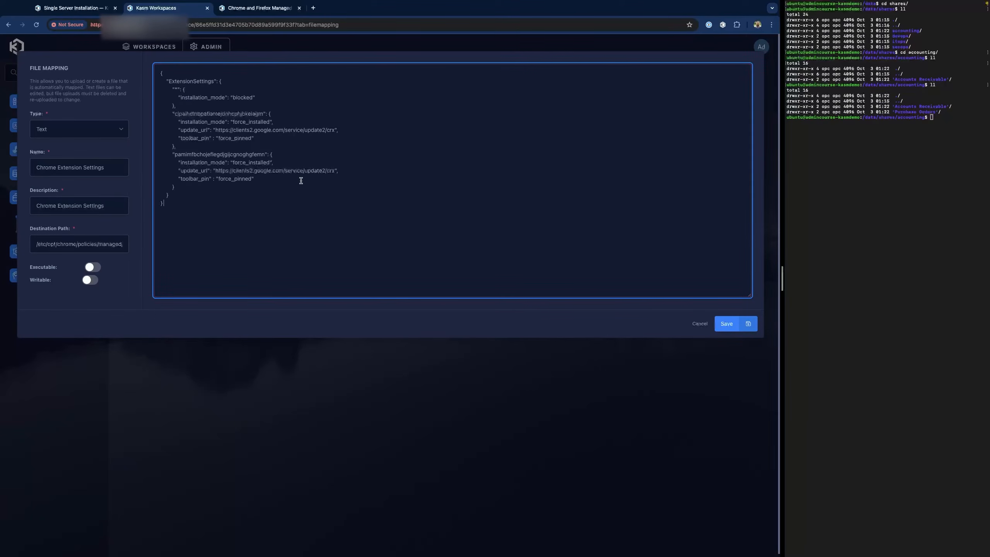
- Copy the uBlock Origin extension ID cjpalhdlnbpafiamejdnhcphjbkeiagm from the docs and search it in a new tab
left_click(254, 8)
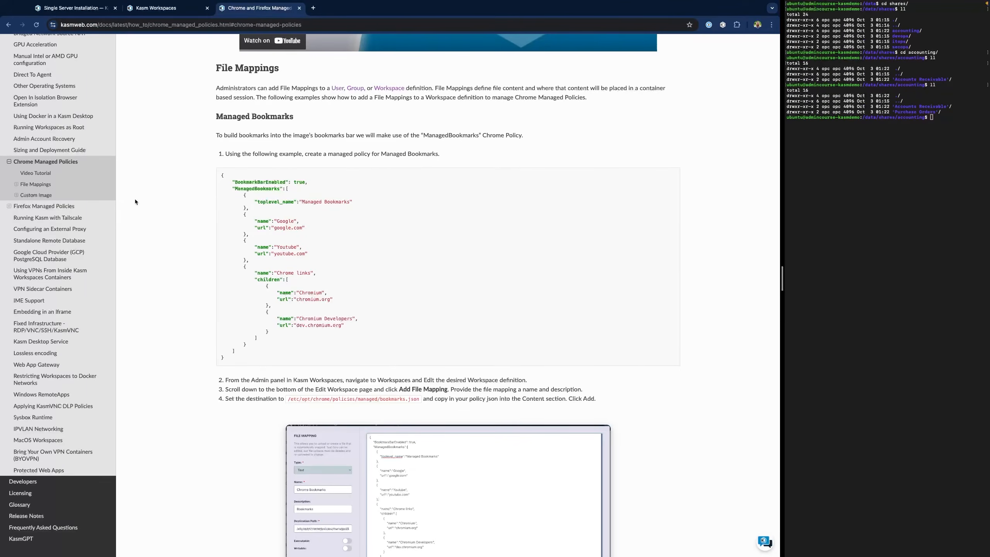
scroll(271, 214, "down", 10)
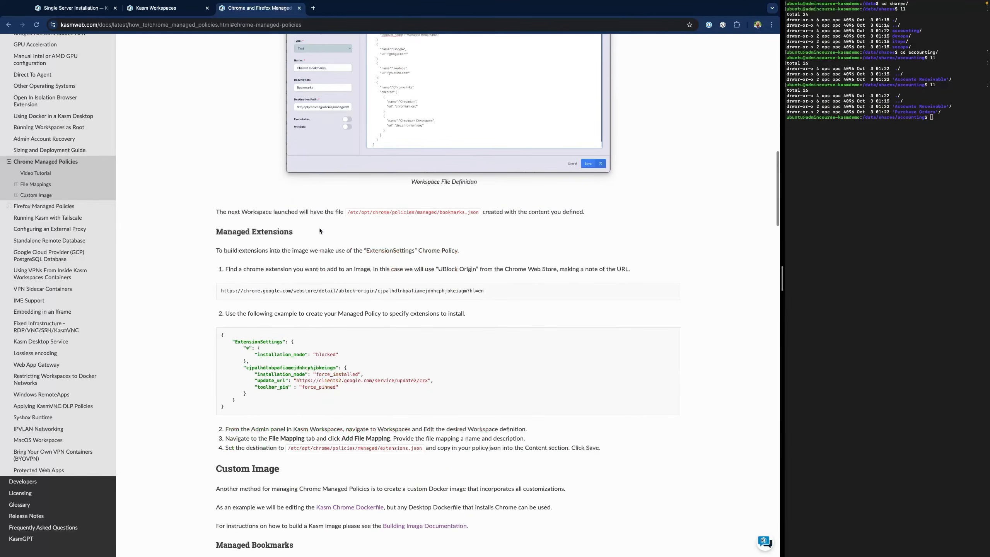
scroll(334, 234, "down", 3)
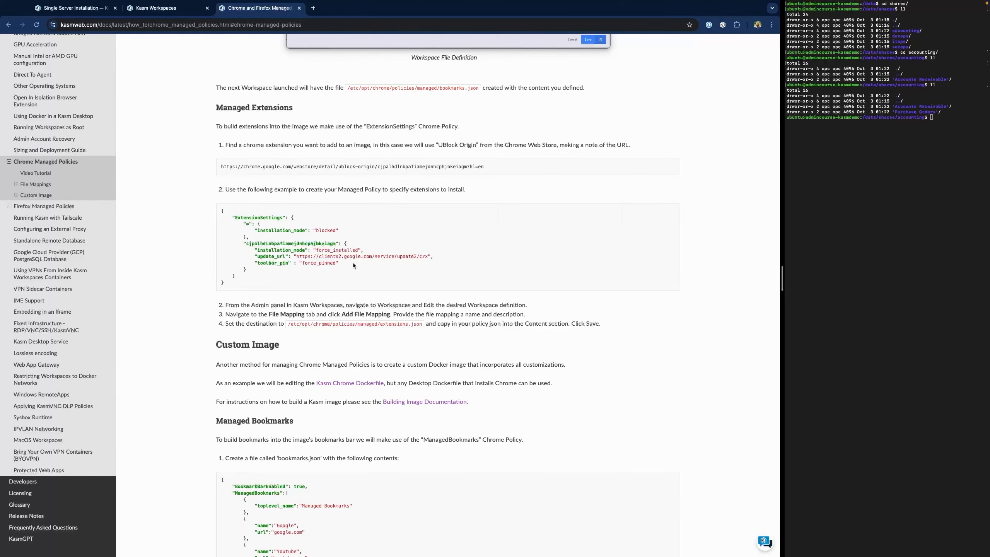
double_click(279, 243)
key("ctrl+c")
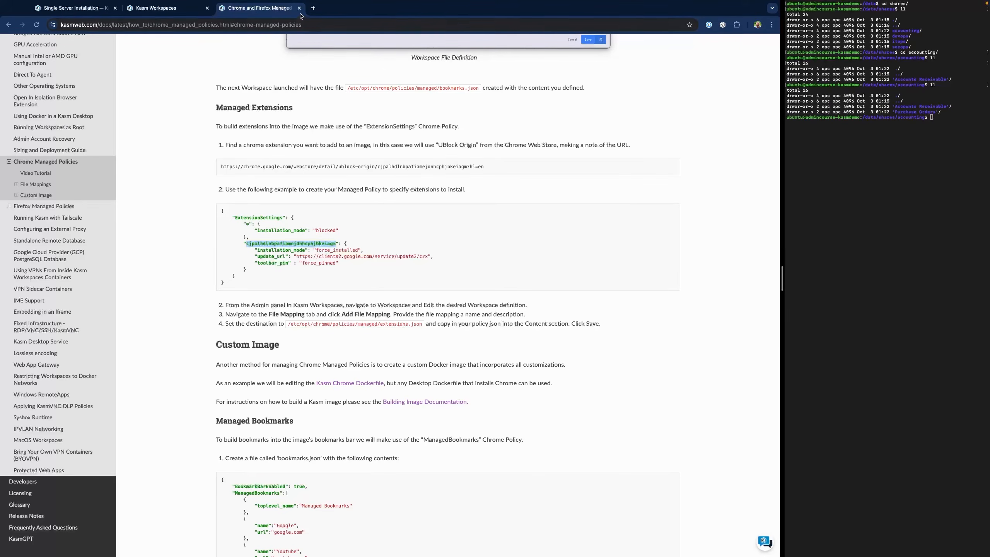
left_click(313, 8)
key("ctrl+v")
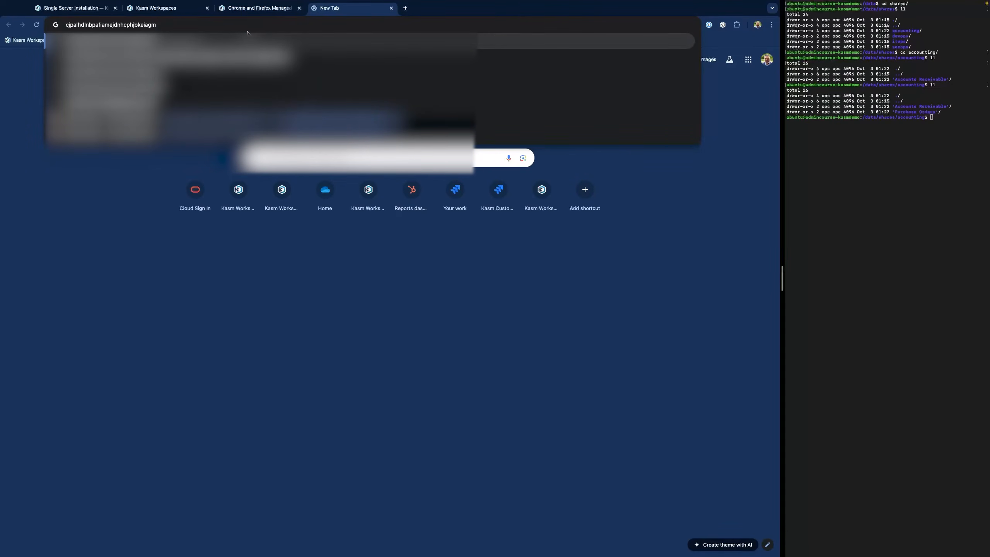
- Search the first extension ID and confirm it is uBlock Origin in the Chrome Web Store
key("Return")
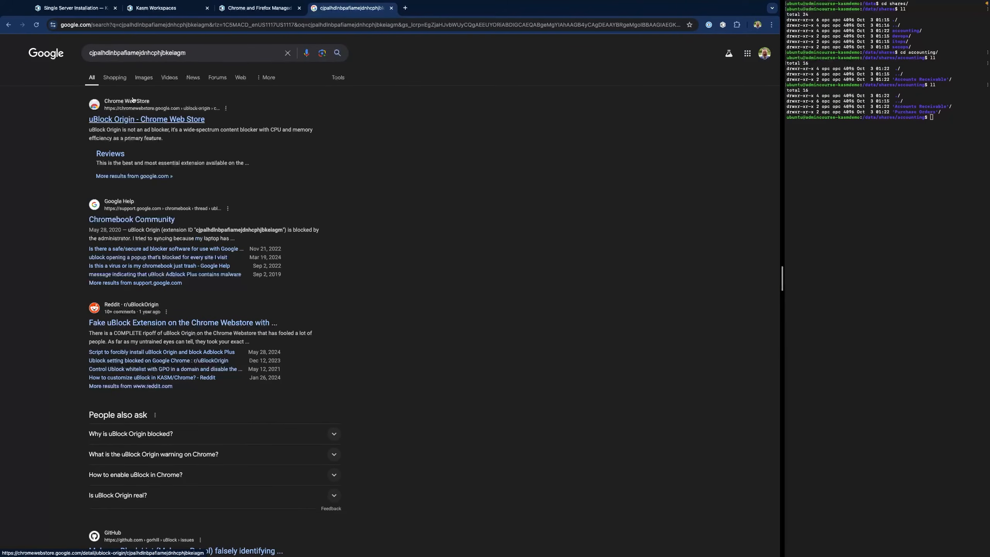
left_click(141, 121)
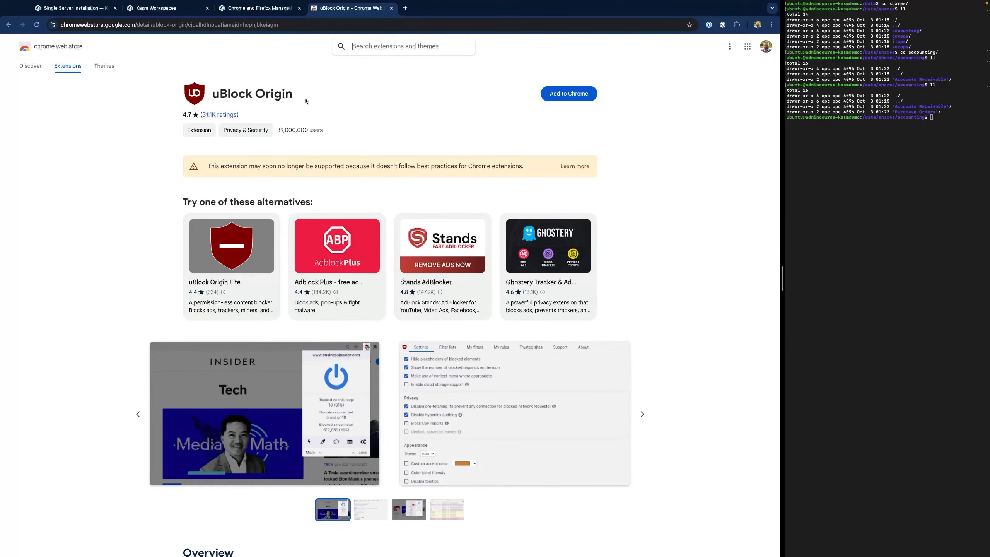
left_click(213, 28)
double_click(213, 27)
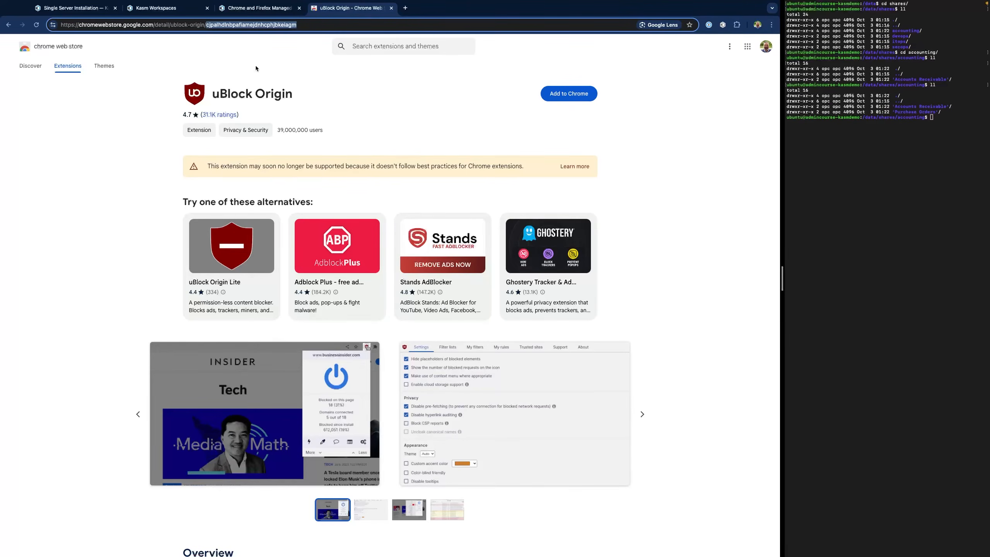
- Look up the second extension ID and confirm it is Kasm - Open In Isolation
left_click(178, 9)
double_click(223, 153)
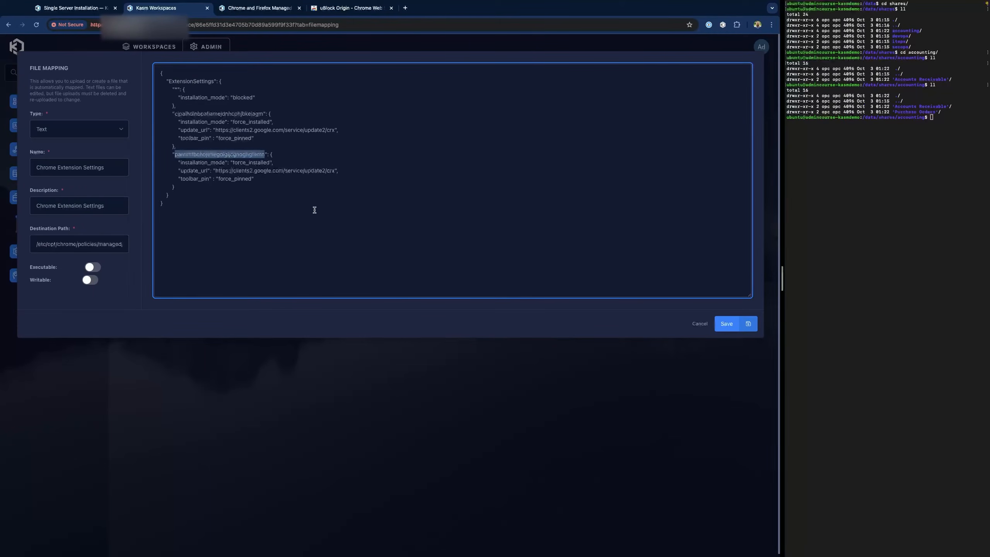
left_click(335, 9)
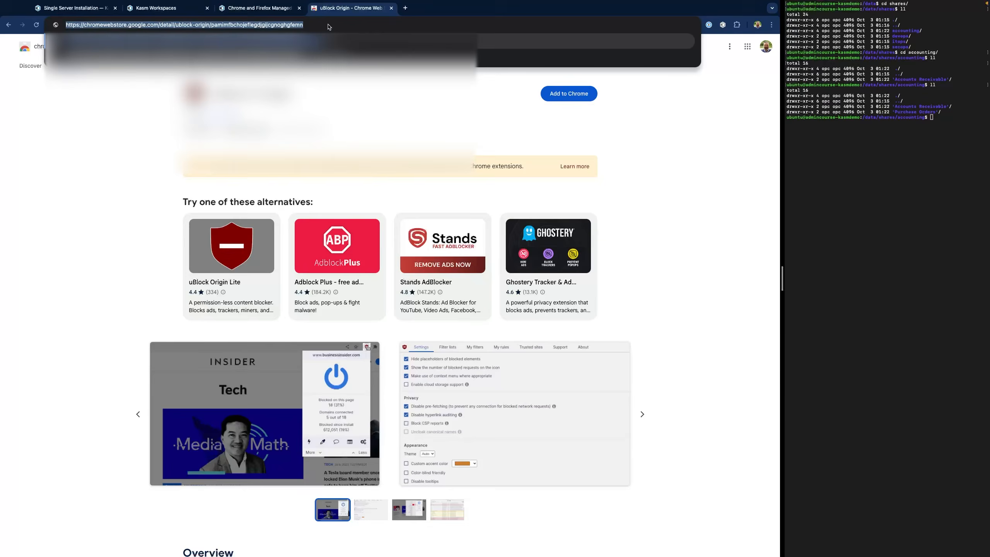
left_click(330, 26)
type("pamimfbchojeflegdjgijcgnoghgfemn")
key("Return")
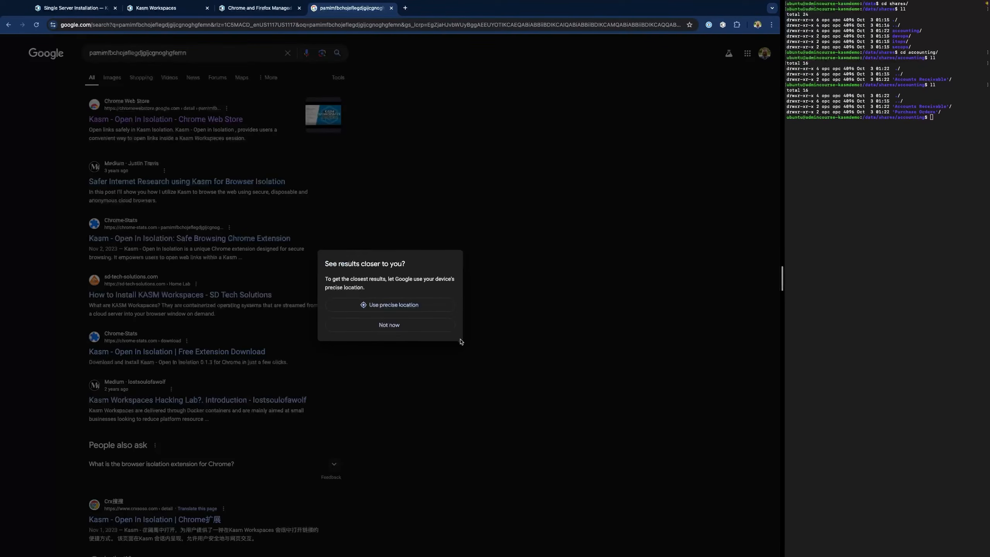
left_click(389, 325)
left_click(156, 120)
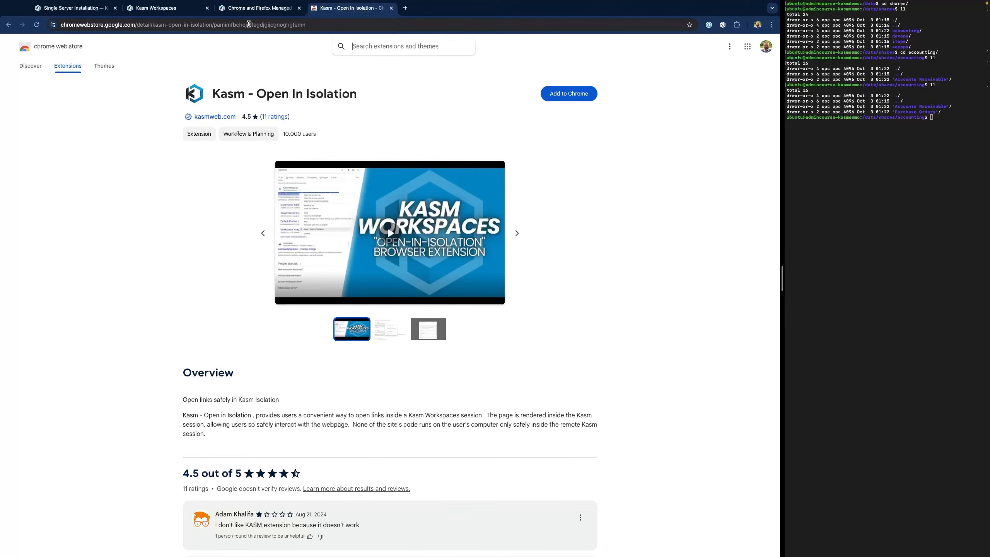
left_click(156, 7)
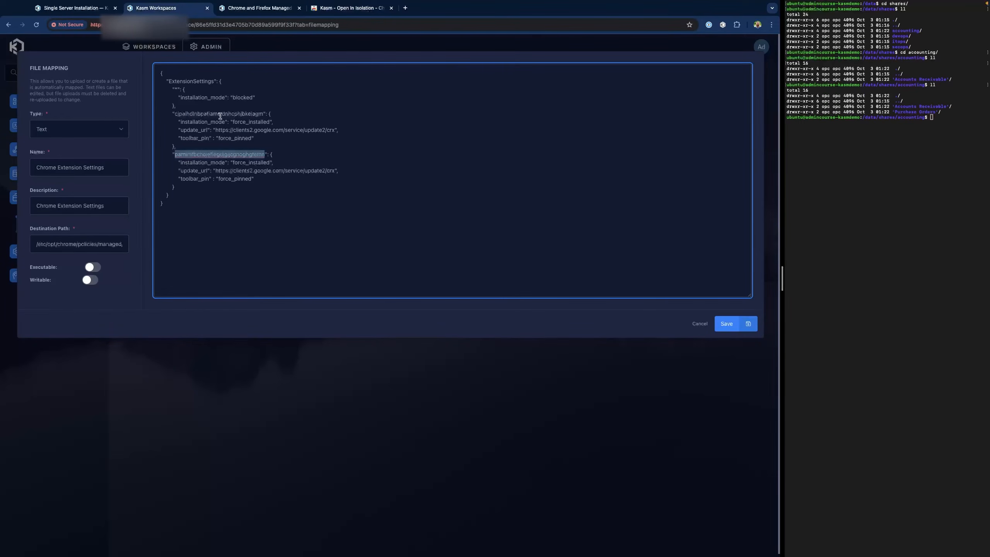
- Save the extension settings file mapping, log out of admin, and launch a Chrome session
left_click(724, 325)
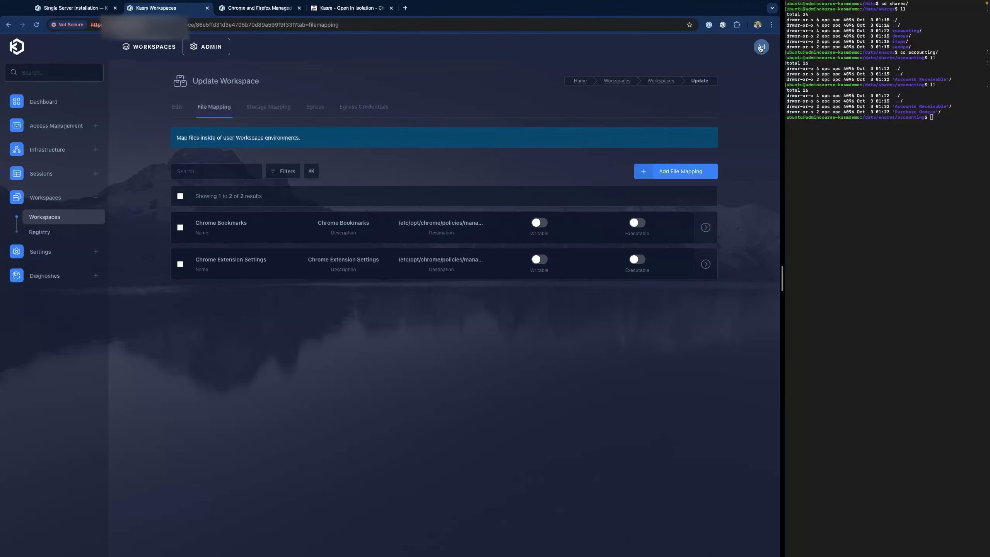
left_click(761, 48)
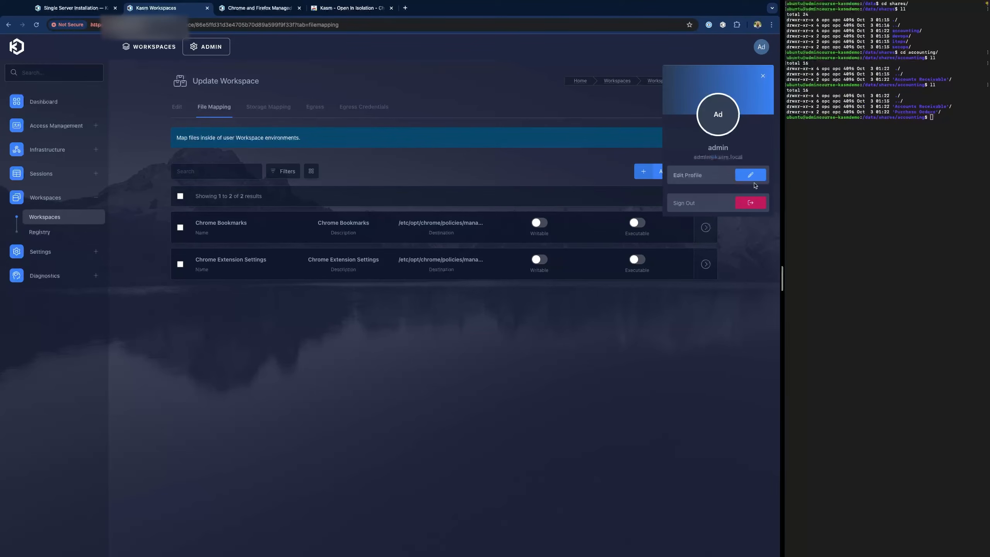
left_click(749, 202)
left_click(436, 333)
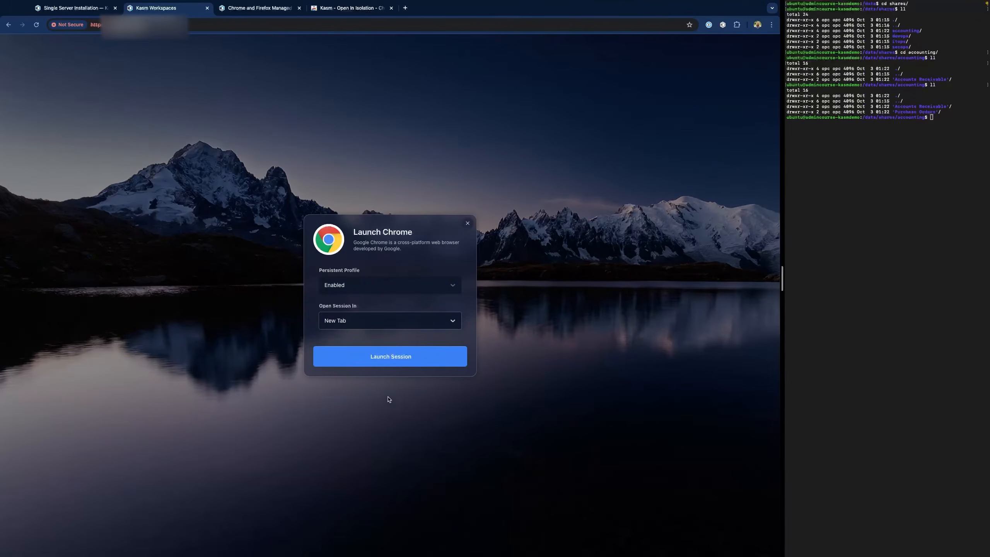
left_click(389, 366)
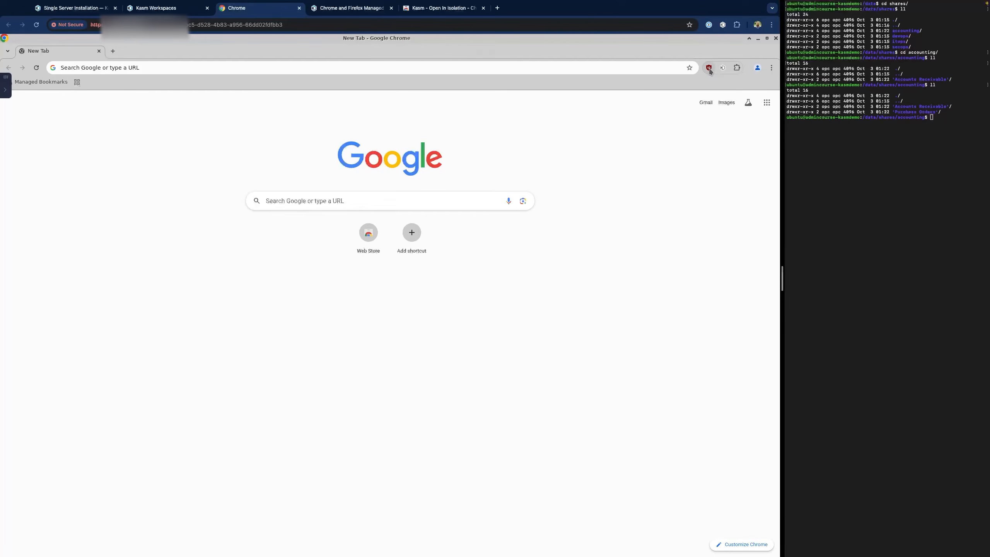
left_click(709, 67)
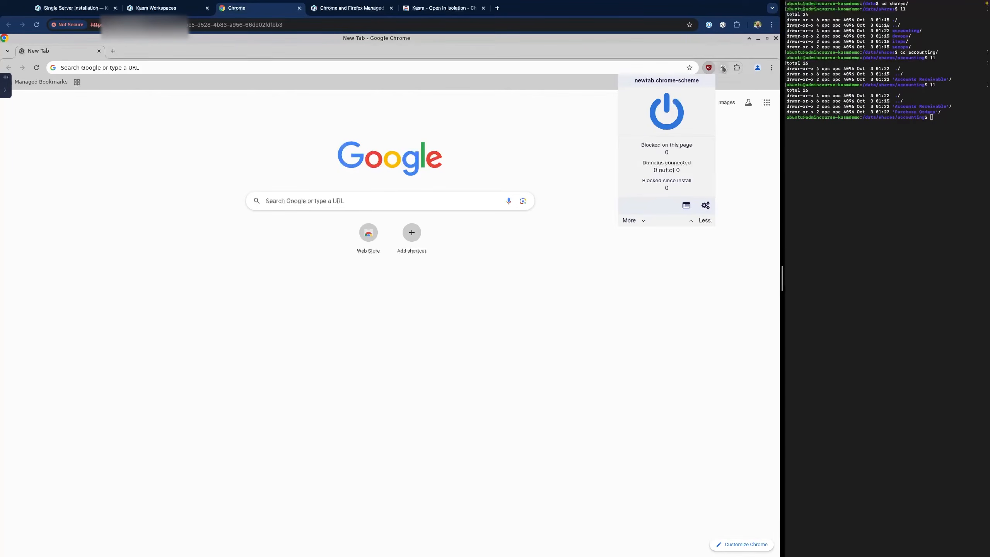
- Check the Kasm extension's options and view Managed Bookmarks with Google, Youtube and ESPN
right_click(723, 68)
left_click(41, 82)
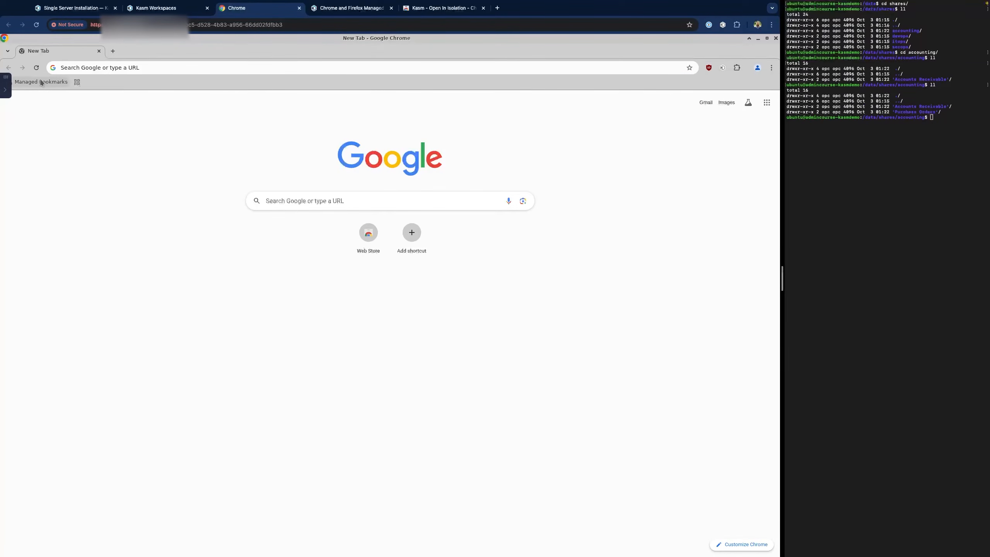
left_click(41, 82)
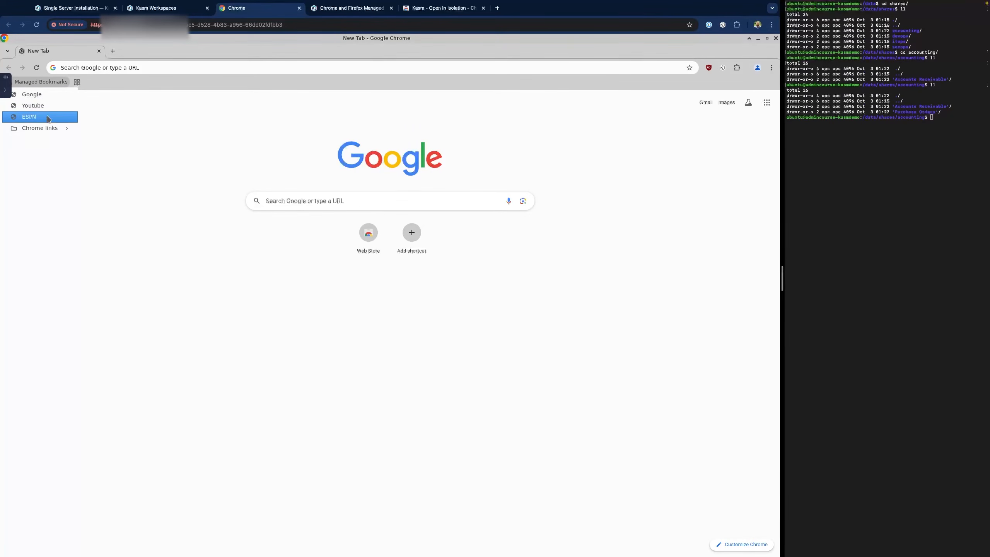
mouse_move(53, 128)
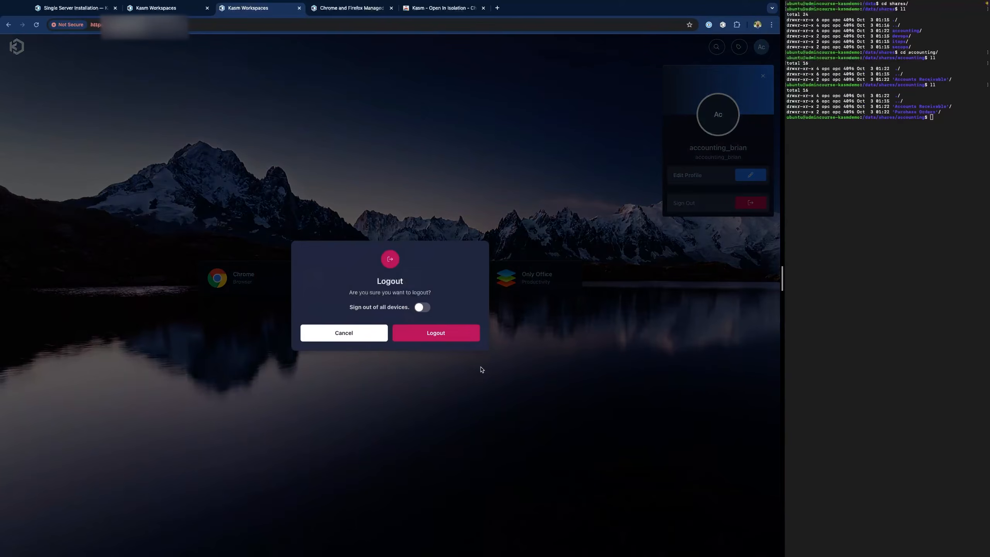
- Log out the user, sign back in as admin, and go to Settings > Web Filter
left_click(448, 334)
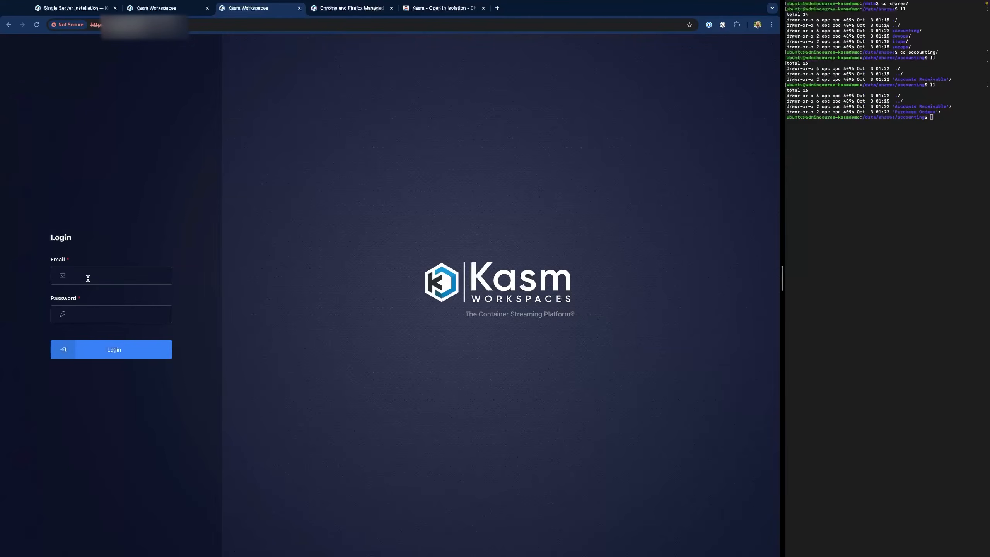
left_click(87, 279)
left_click(99, 313)
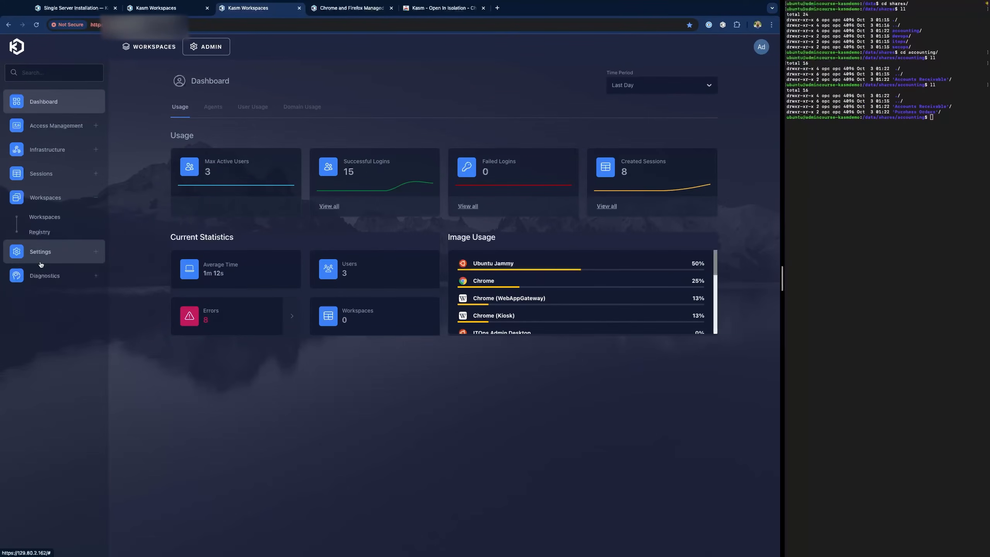
left_click(41, 252)
left_click(41, 286)
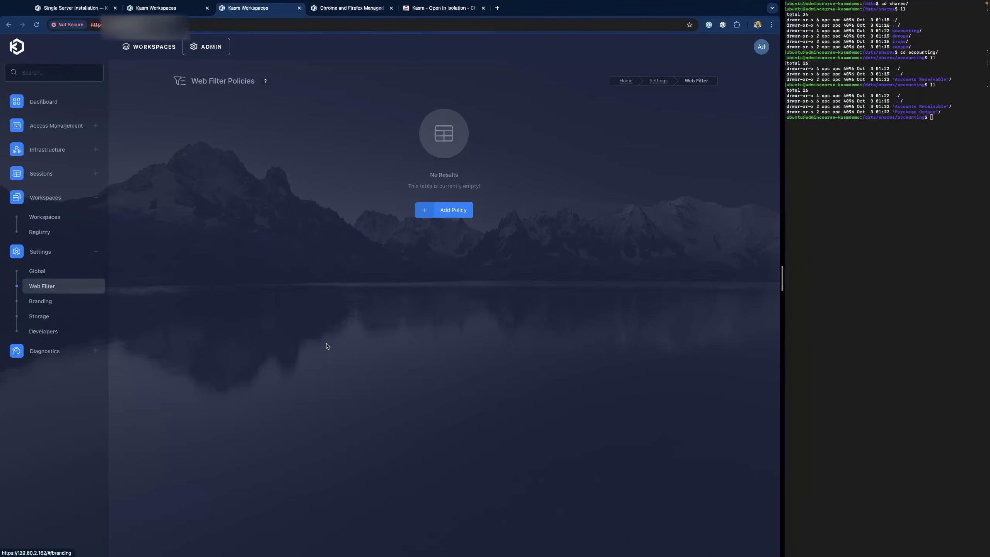
left_click(451, 211)
left_click(332, 160)
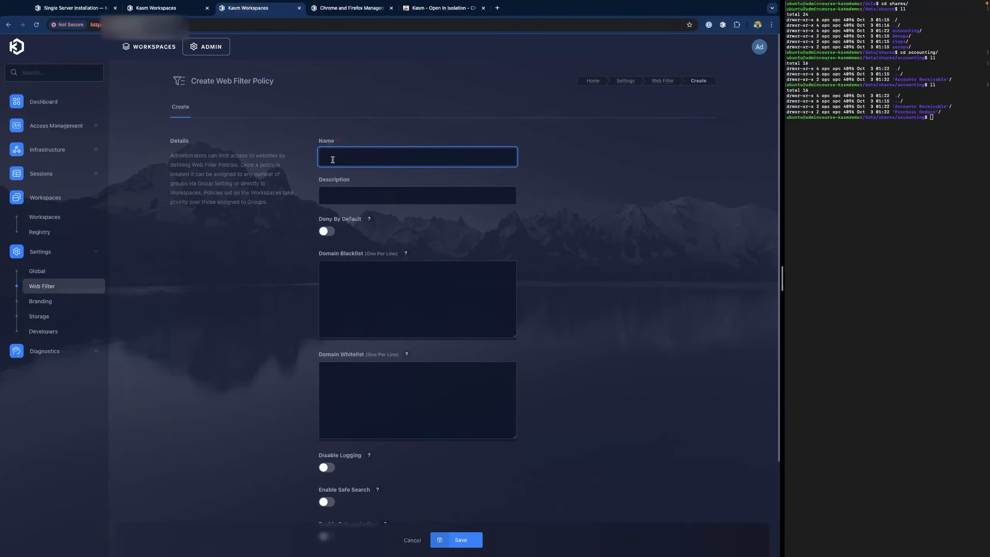
type("BlockList")
key("Tab")
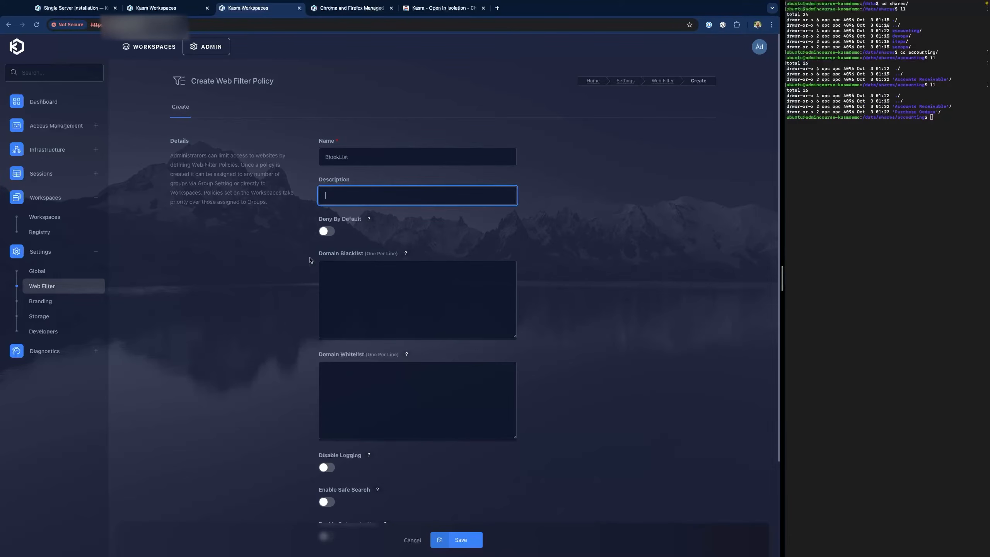
left_click(334, 280)
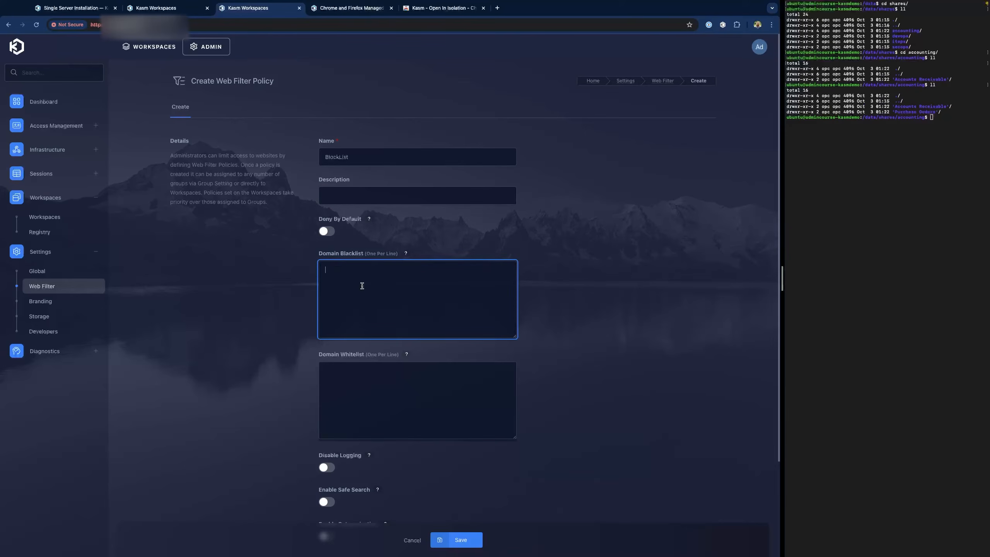
type("www.mico")
key("BackSpace")
type("rosoft.com")
key("Return")
type("www.amazon.com ")
type("www.ebay.com")
scroll(430, 456, "down", 3)
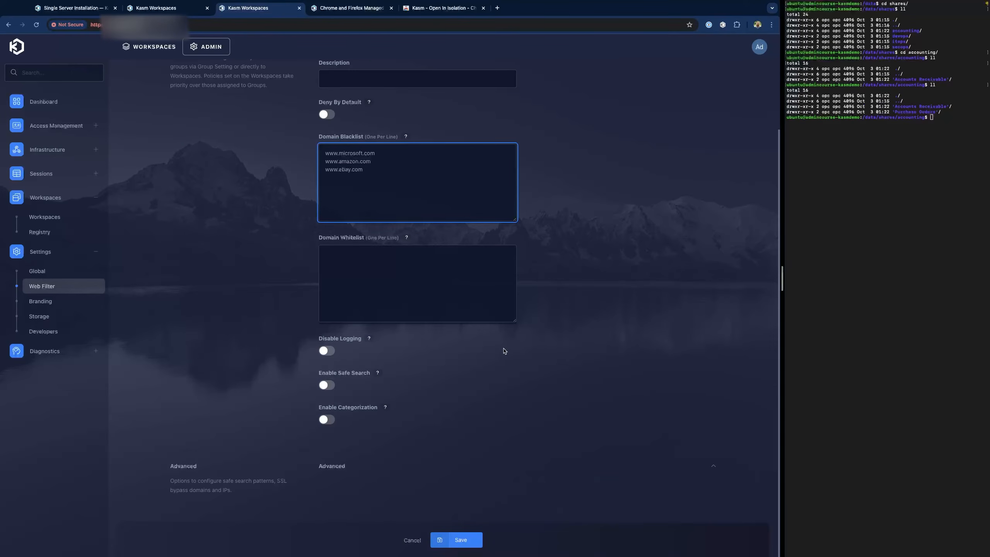
- Turn on Enable Safe Search and Enable Categorization, then view the Categorization help
left_click(474, 347)
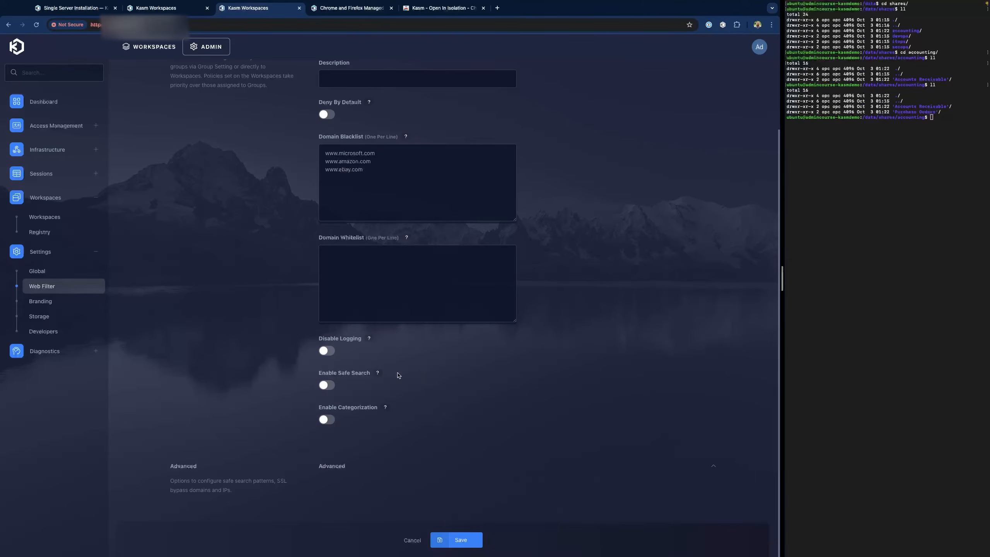
left_click(327, 385)
left_click(326, 420)
scroll(388, 448, "down", 1)
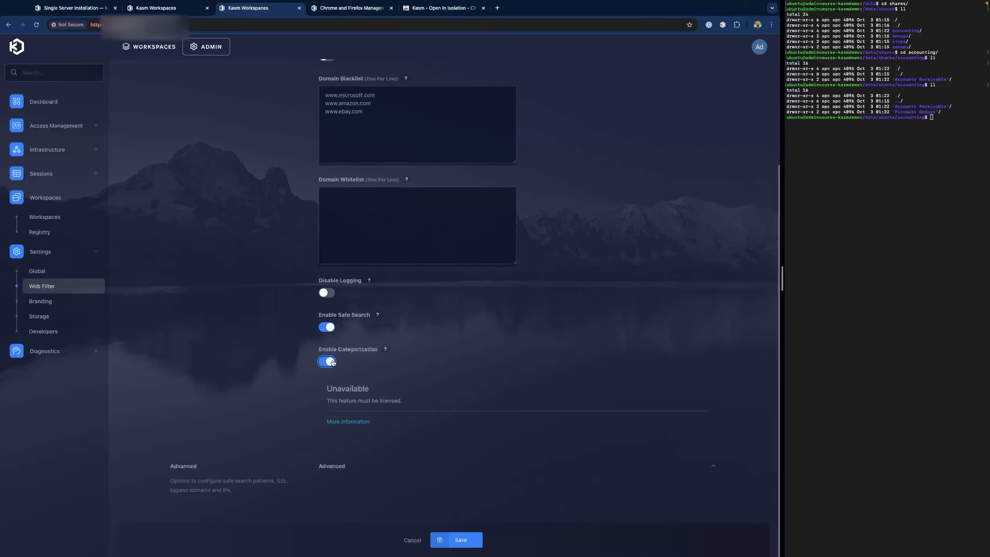
left_click(386, 350)
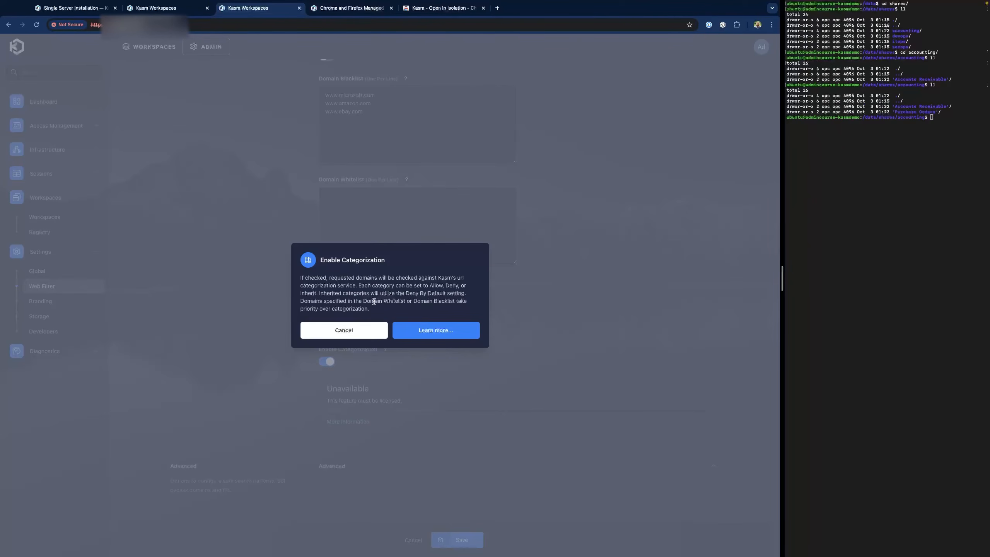
- Close the categorization help and try saving the policy, which fails without a licence
left_click(368, 331)
scroll(448, 376, "down", 4)
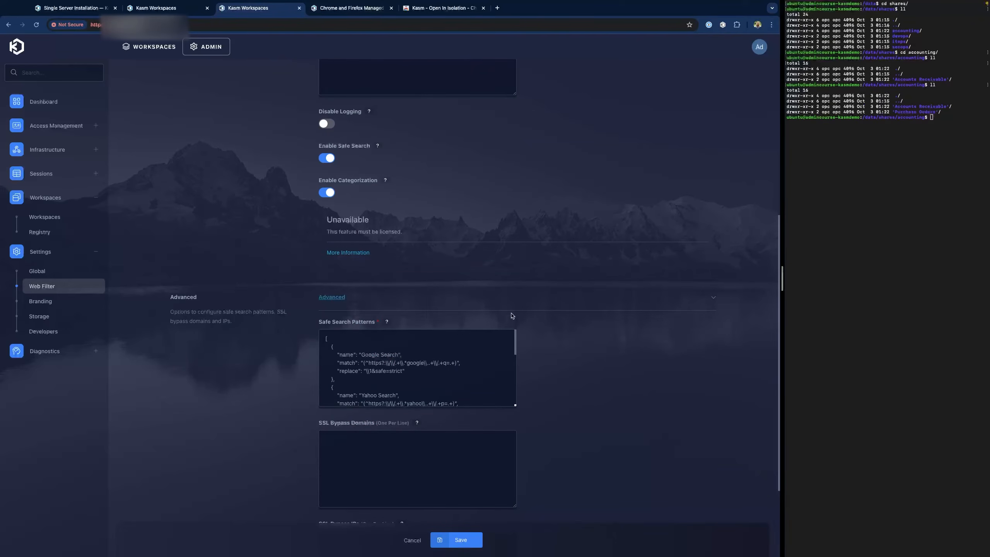
scroll(443, 362, "down", 1)
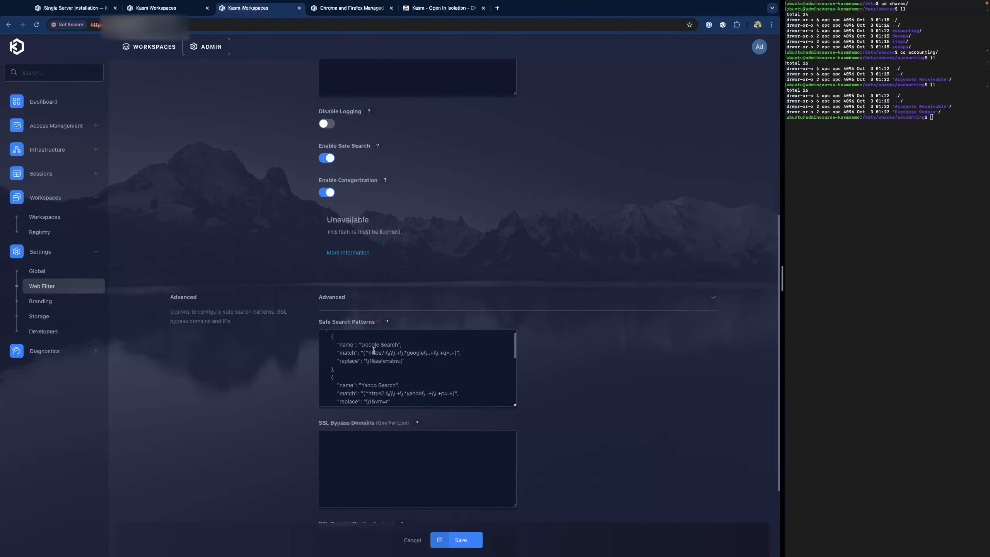
scroll(429, 363, "down", 1)
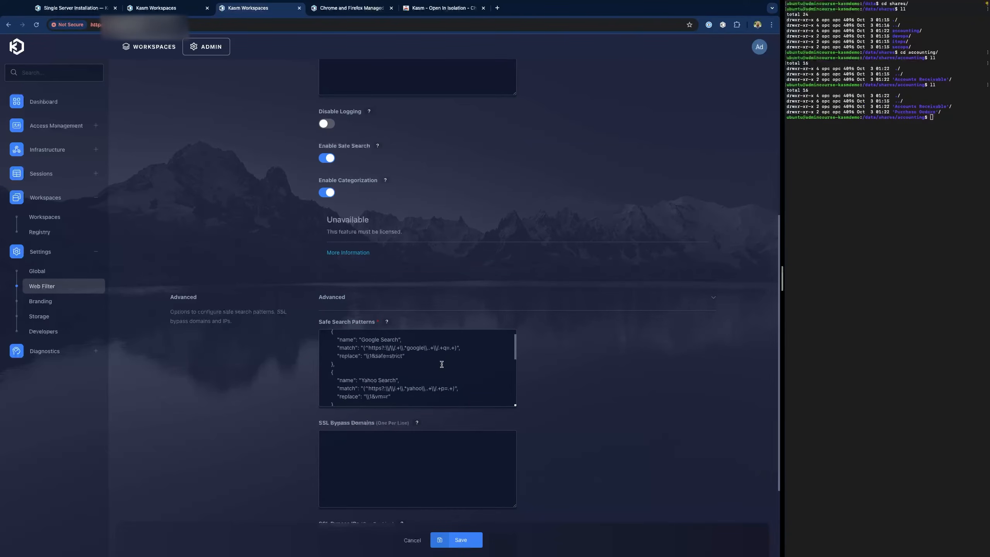
scroll(400, 367, "down", 4)
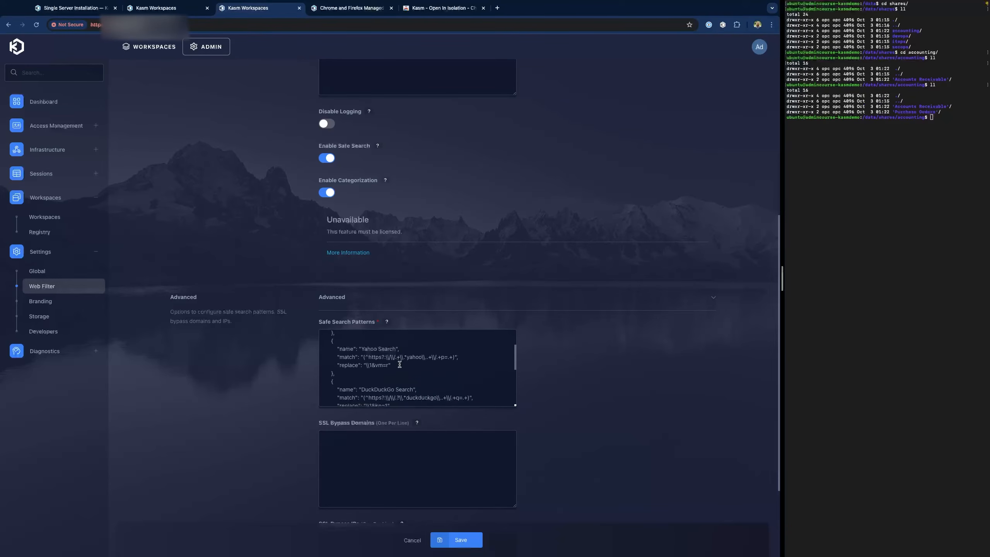
scroll(399, 379, "down", 2)
scroll(431, 364, "down", 3)
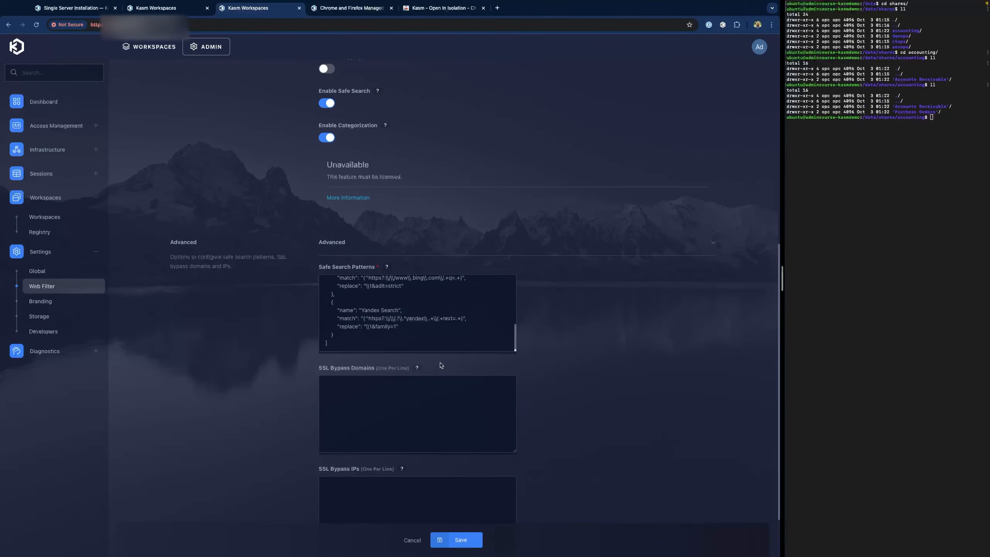
scroll(581, 378, "down", 2)
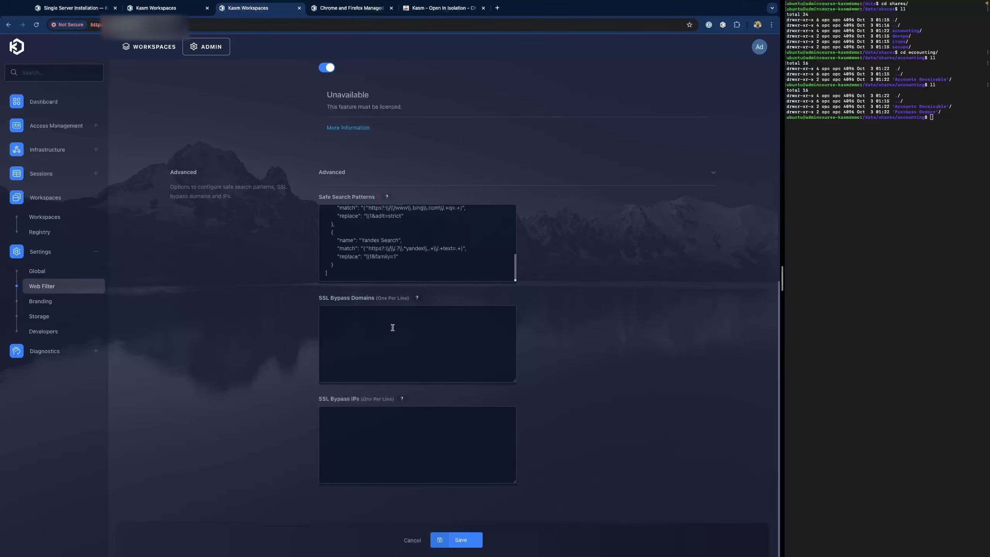
left_click(460, 540)
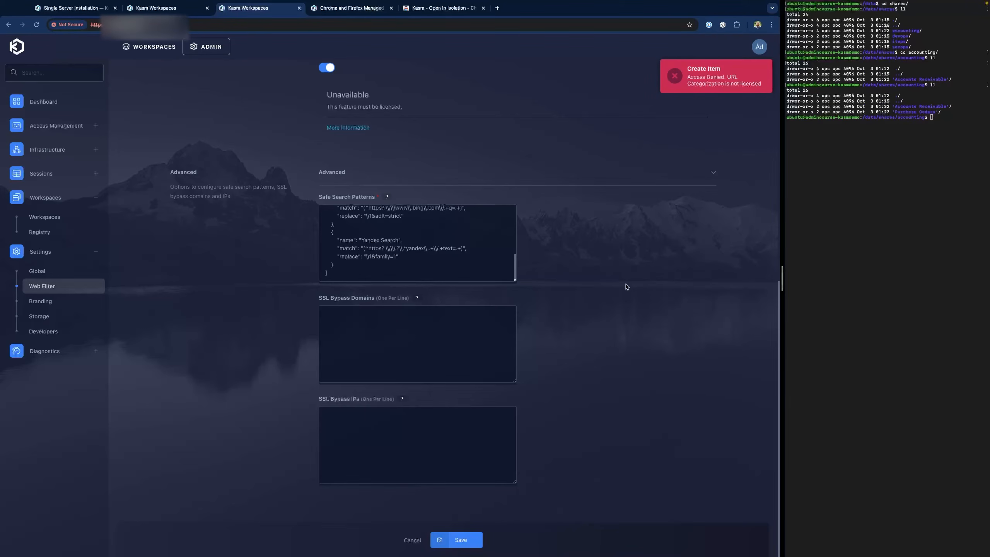
- Switch off Enable Categorization and save the BlockList policy
scroll(581, 271, "up", 3)
scroll(452, 277, "up", 1)
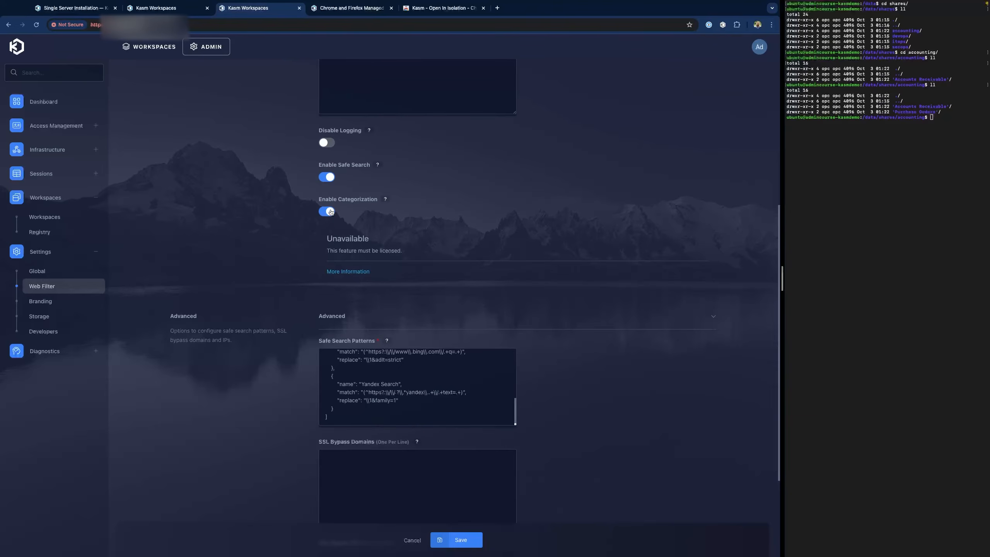
left_click(331, 212)
left_click(460, 540)
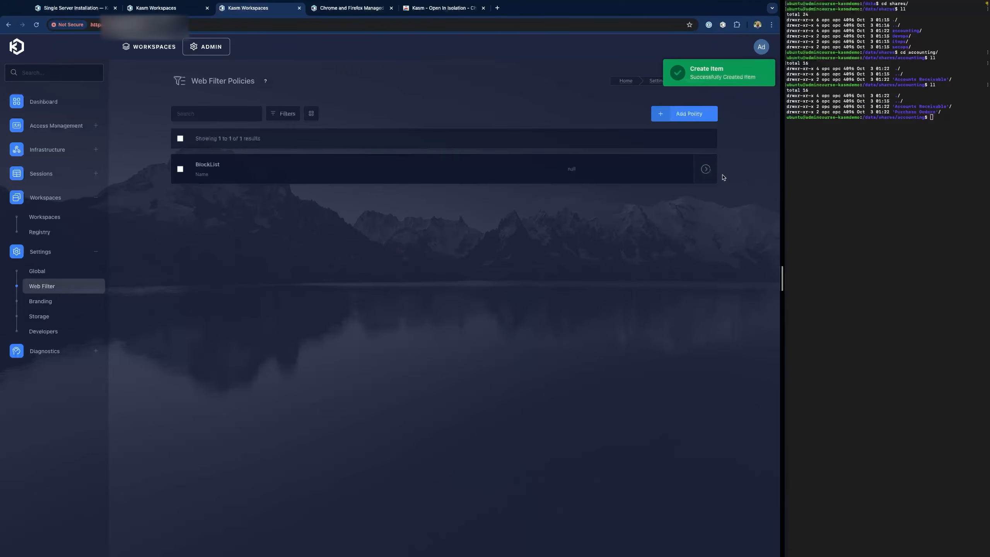
left_click(697, 114)
left_click(350, 160)
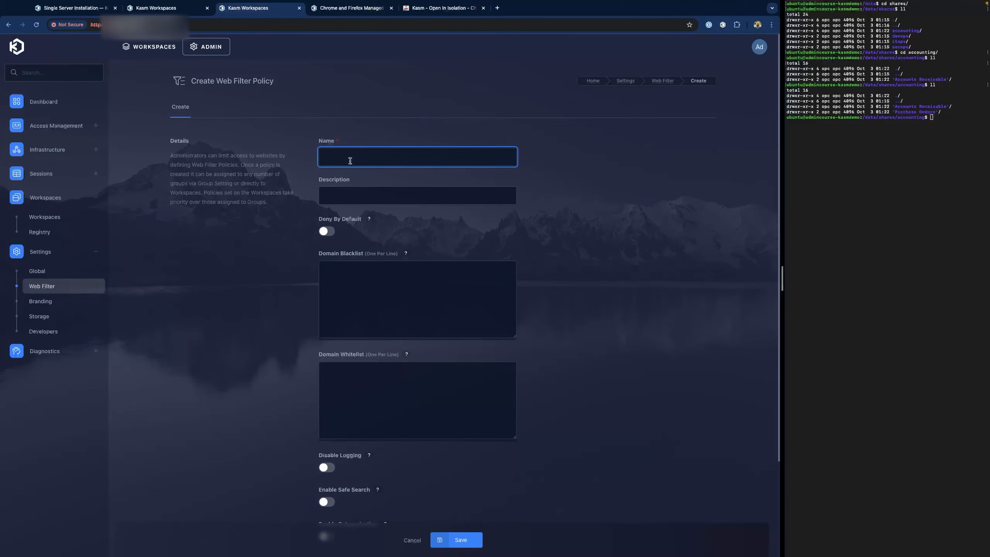
type("1SiteLimitList")
key("Tab")
key("Tab")
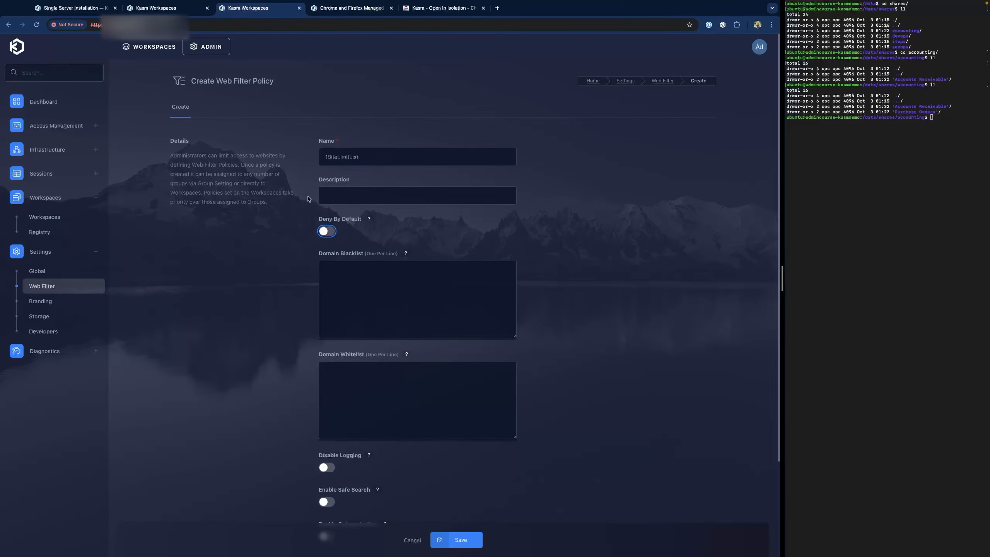
key("space")
left_click(381, 365)
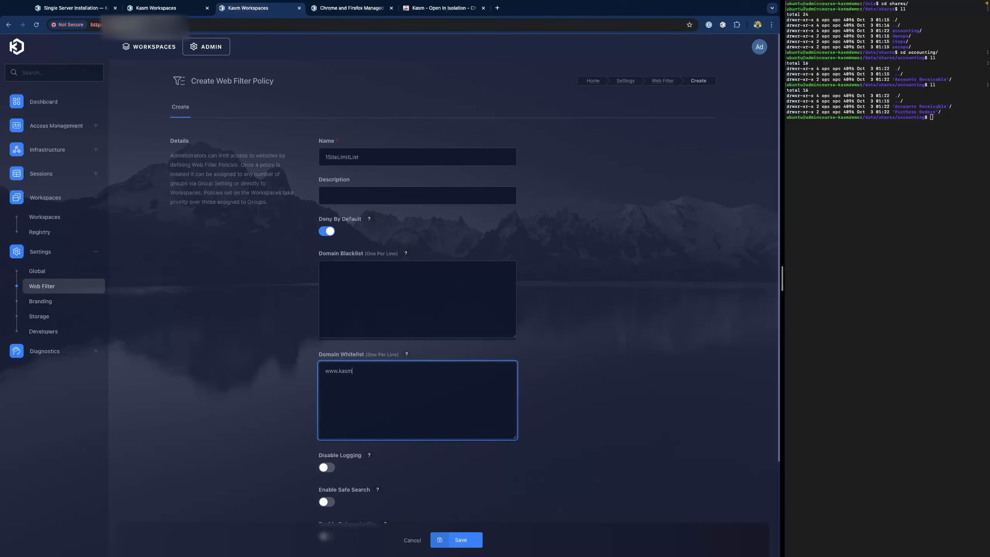
type("om")
left_click(460, 539)
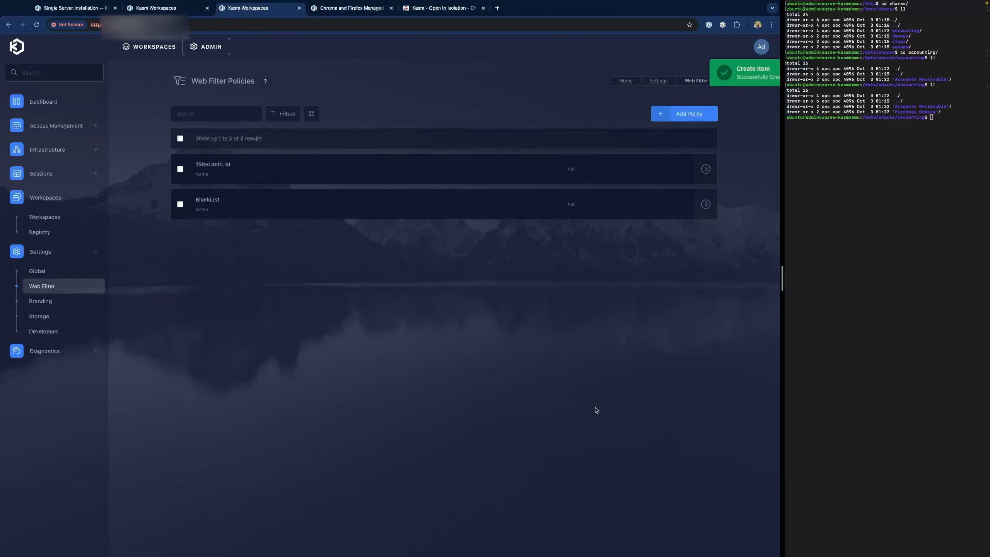
left_click(56, 126)
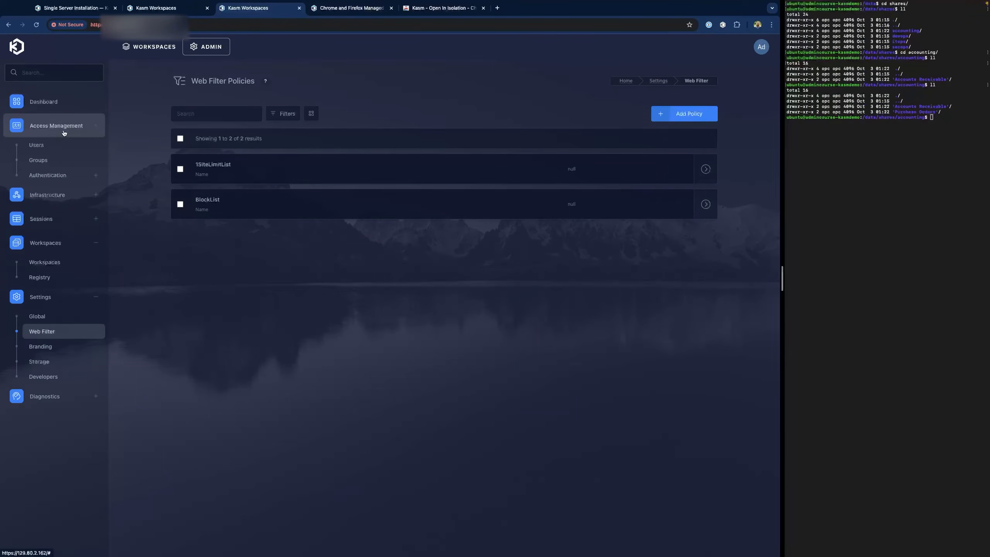
- Open the All Users group's settings under Access Management > Groups
left_click(55, 168)
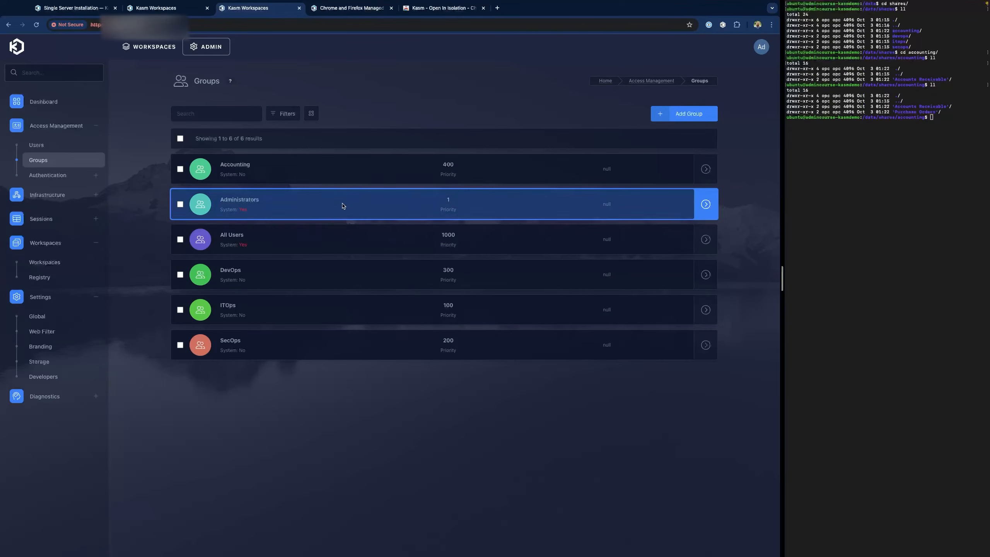
left_click(180, 240)
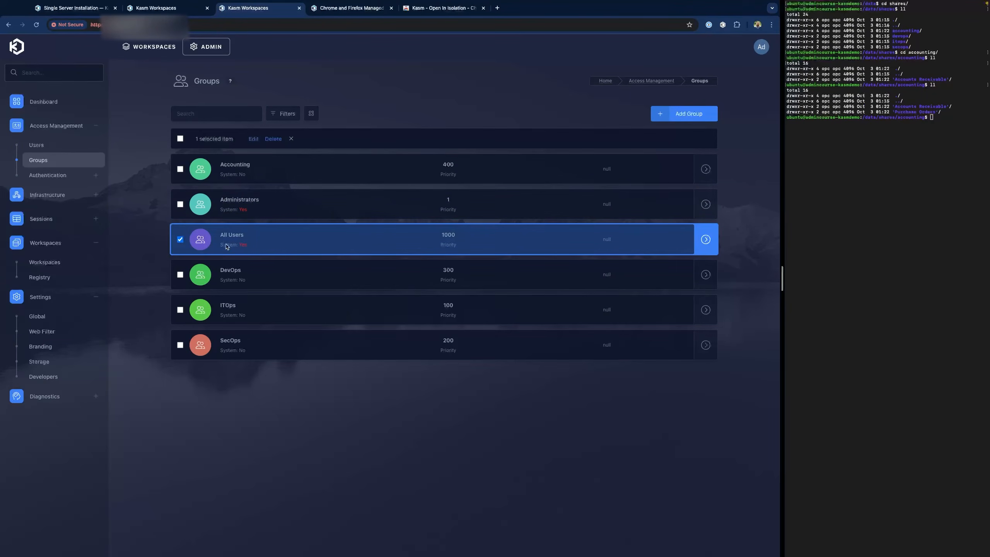
left_click(253, 139)
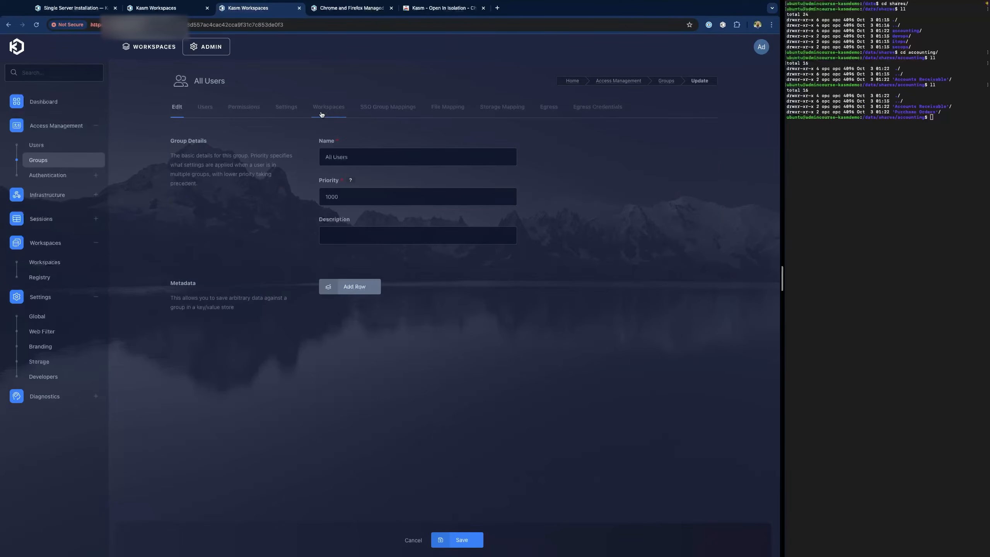
left_click(283, 108)
- Add a web_filter_policy setting with value BlockList and submit it
left_click(660, 172)
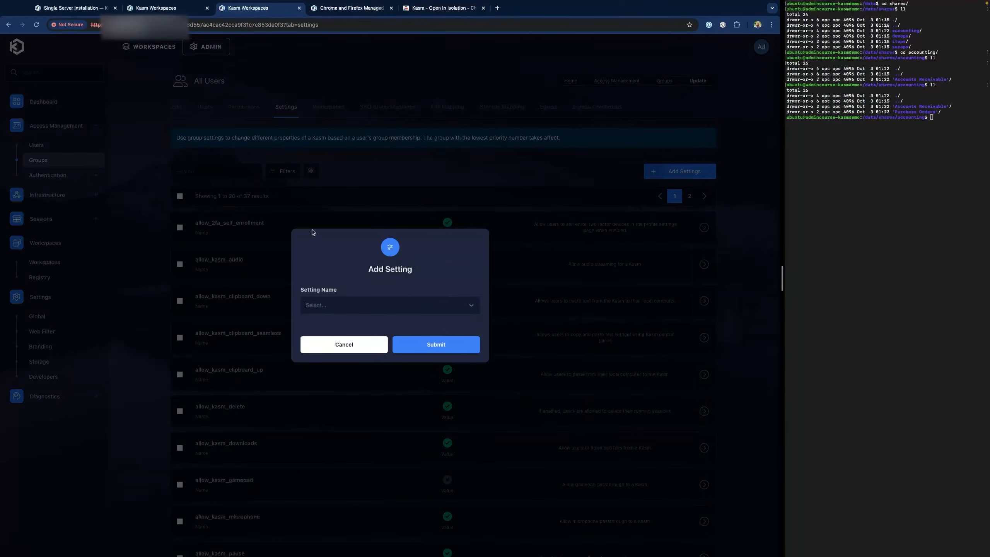
left_click(339, 311)
type("web")
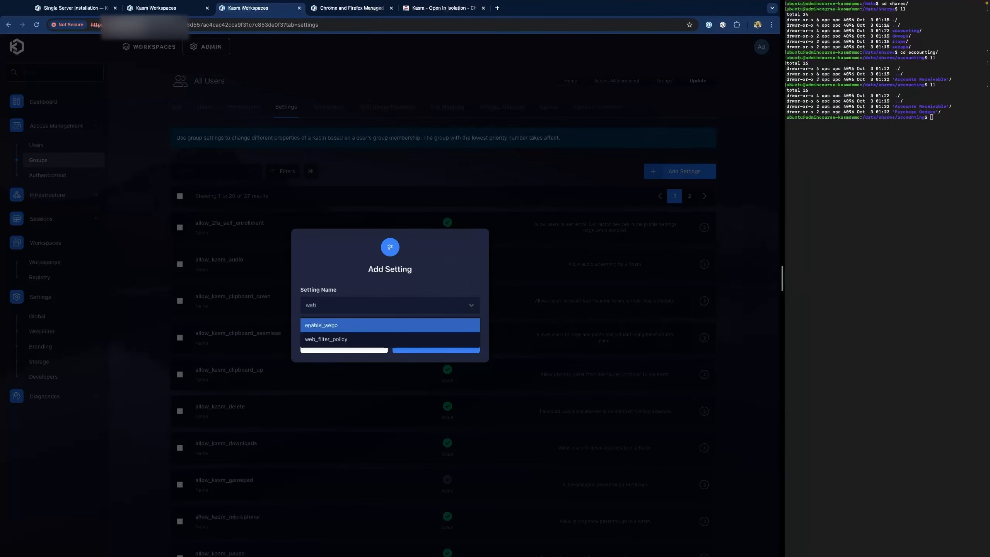
left_click(342, 339)
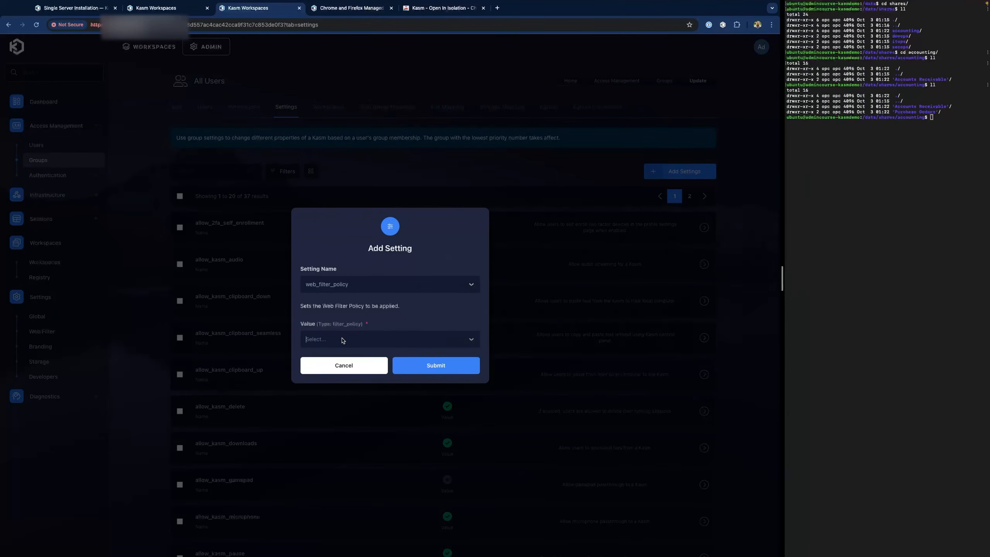
left_click(343, 340)
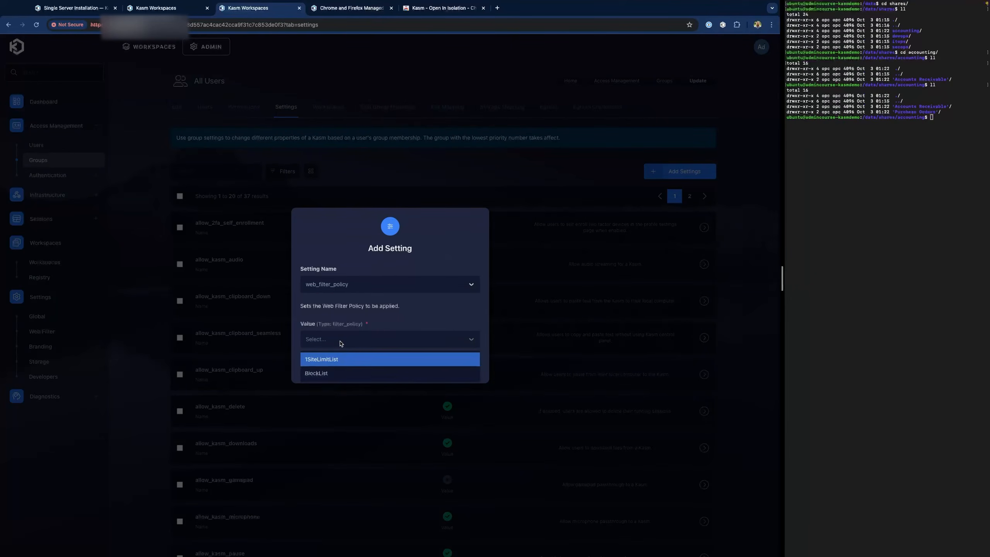
left_click(334, 375)
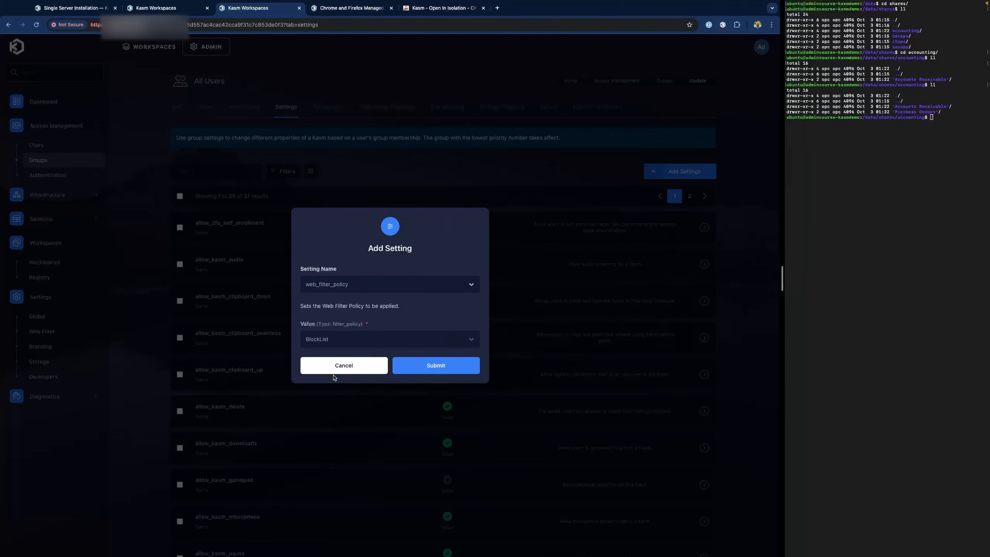
left_click(436, 365)
left_click(250, 168)
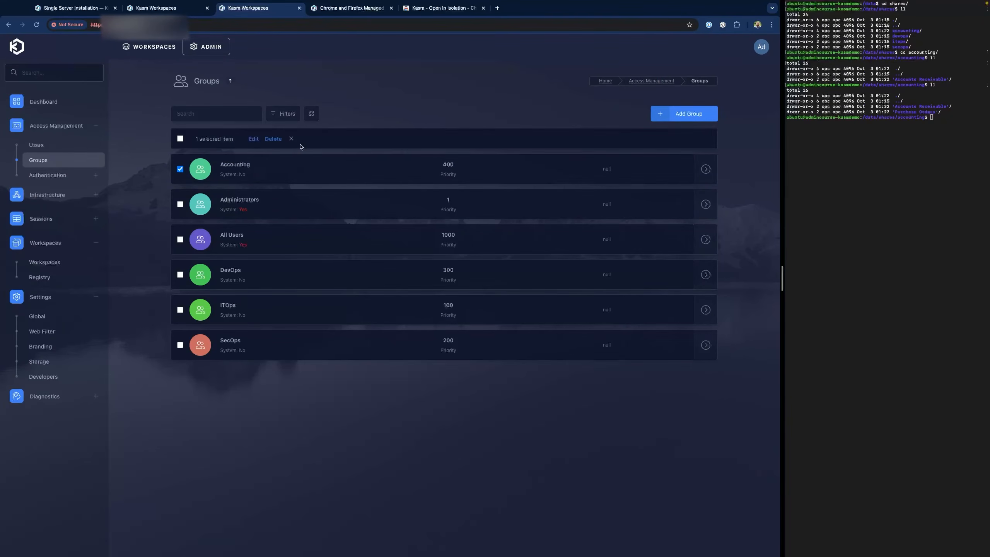
- Give the Accounting group a web_filter_policy setting of 1SiteLimitList and submit it
left_click(253, 138)
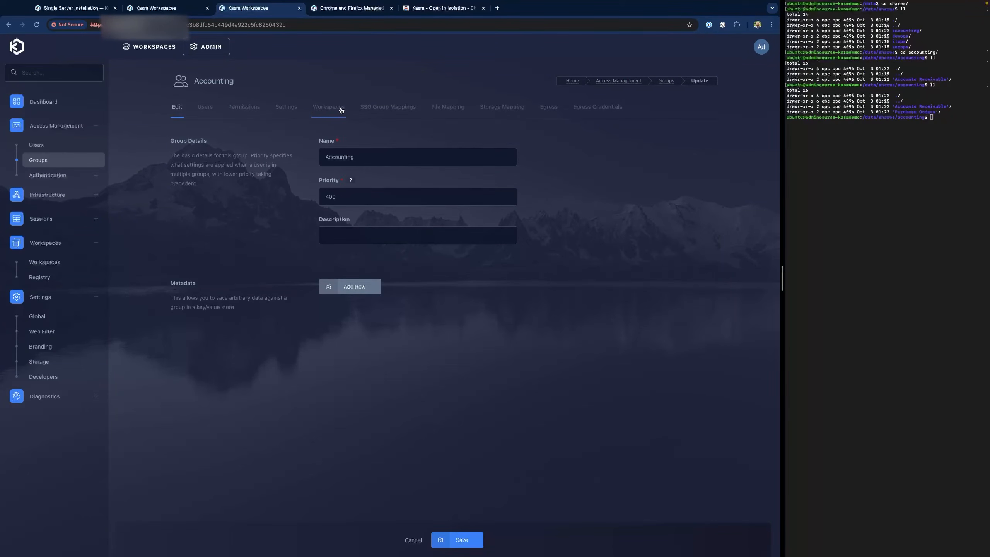
left_click(281, 107)
left_click(670, 172)
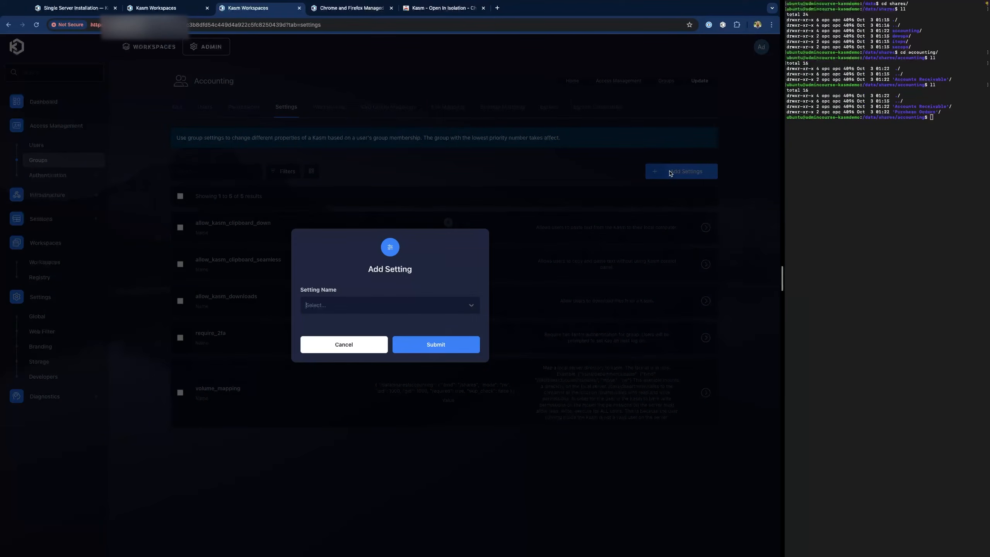
type("webf")
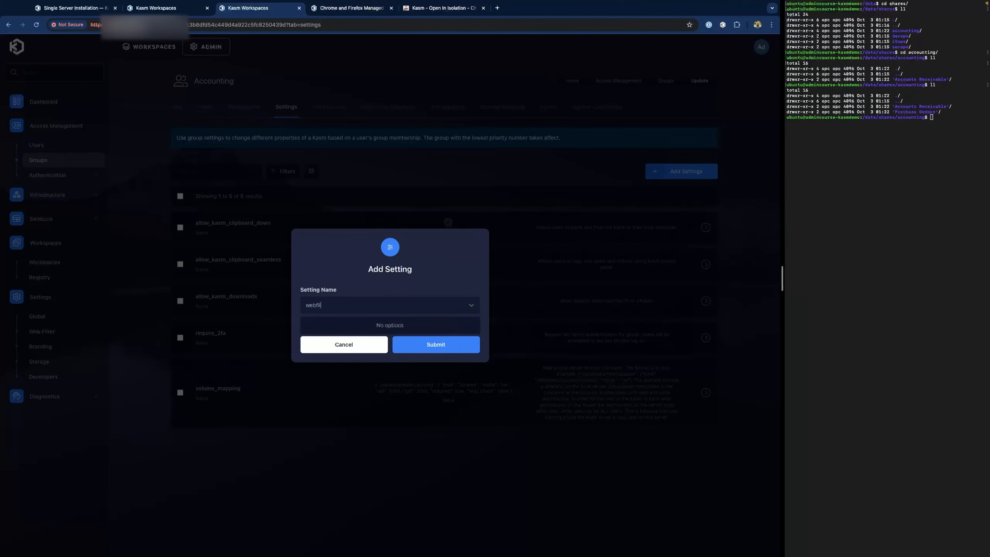
type("il")
key("BackSpace")
key("BackSpace")
key("BackSpace")
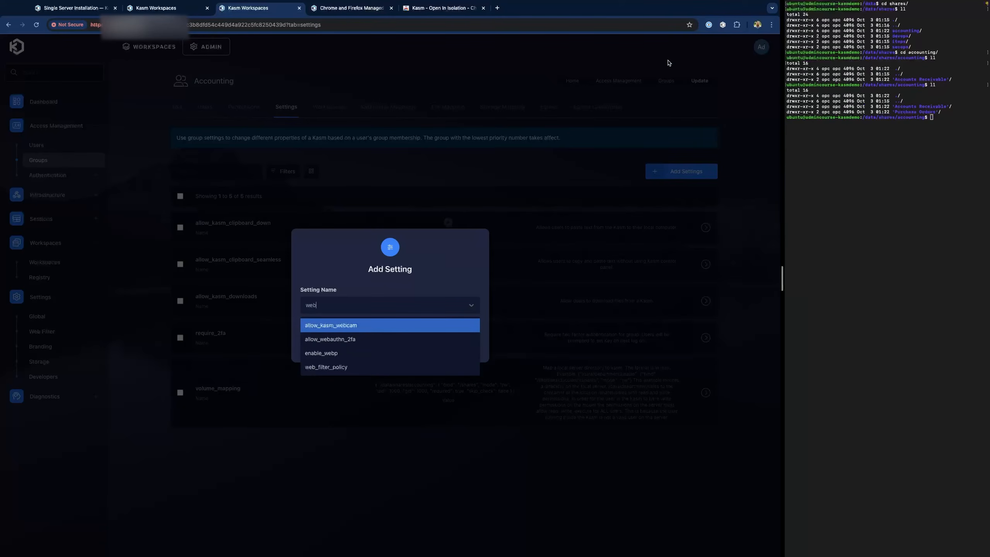
left_click(334, 368)
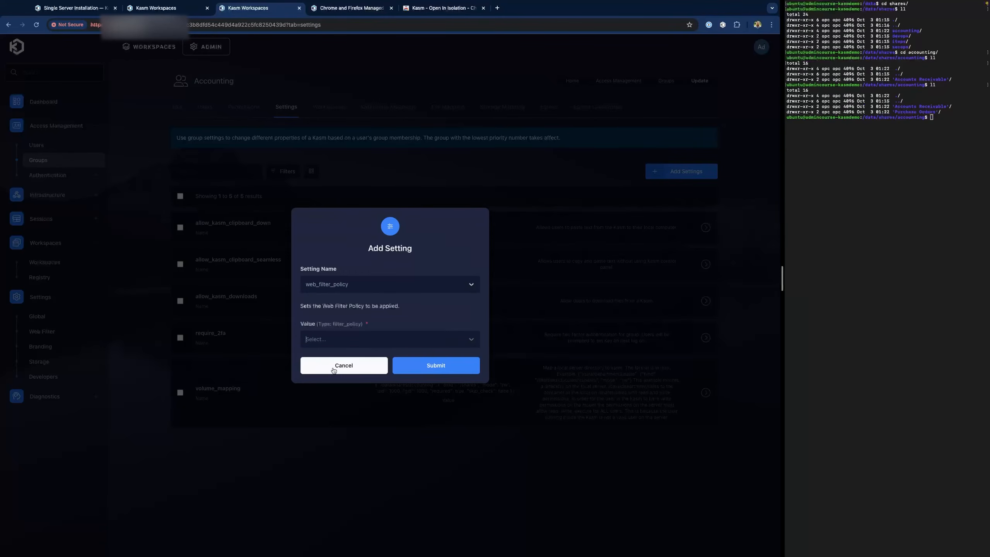
left_click(331, 339)
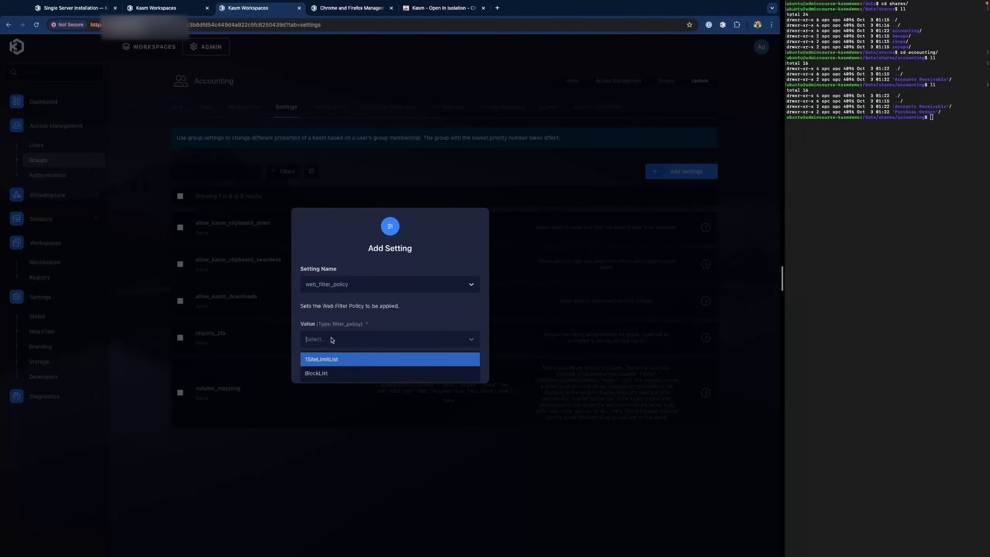
left_click(340, 359)
left_click(434, 366)
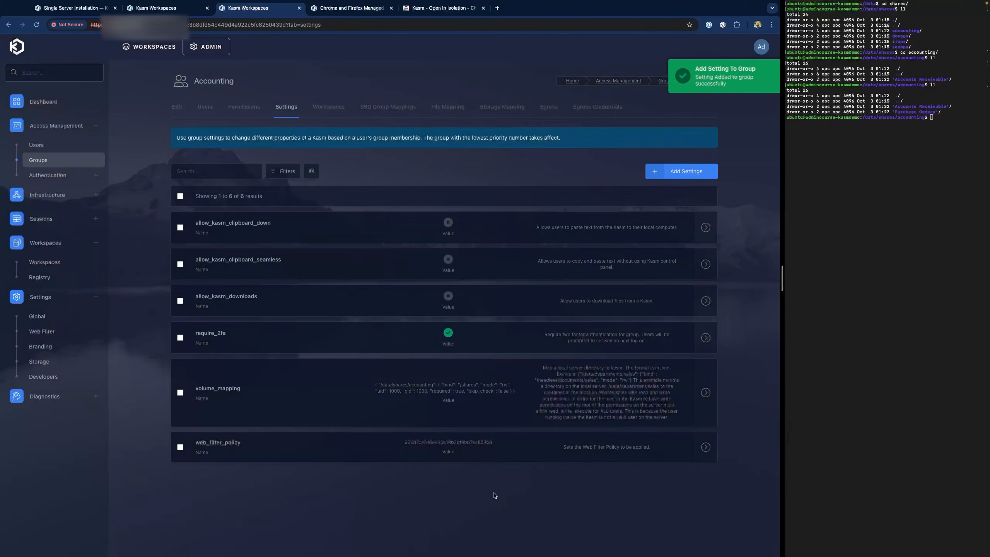
left_click(761, 47)
- Log out of admin, sign in as the accounting user, and launch a Chrome session
left_click(750, 202)
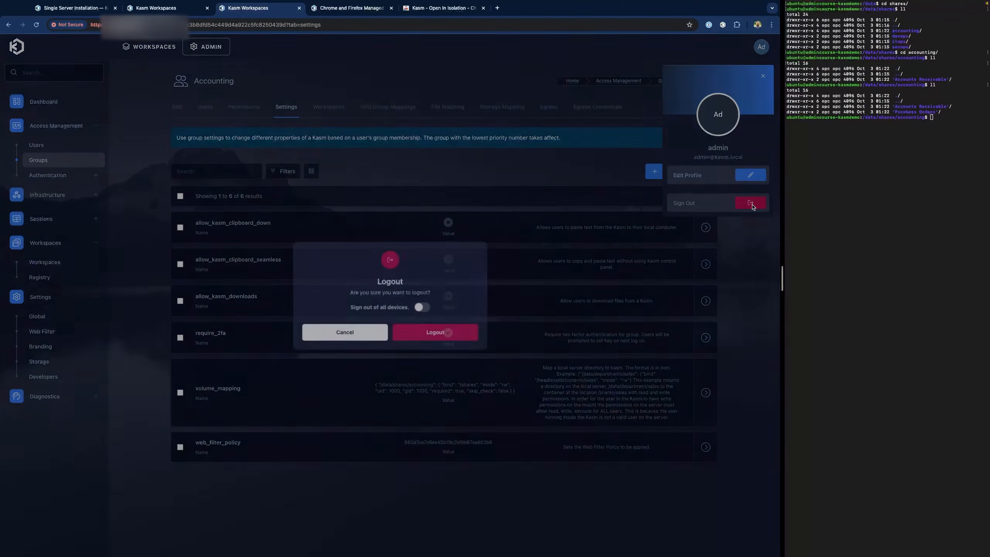
left_click(437, 335)
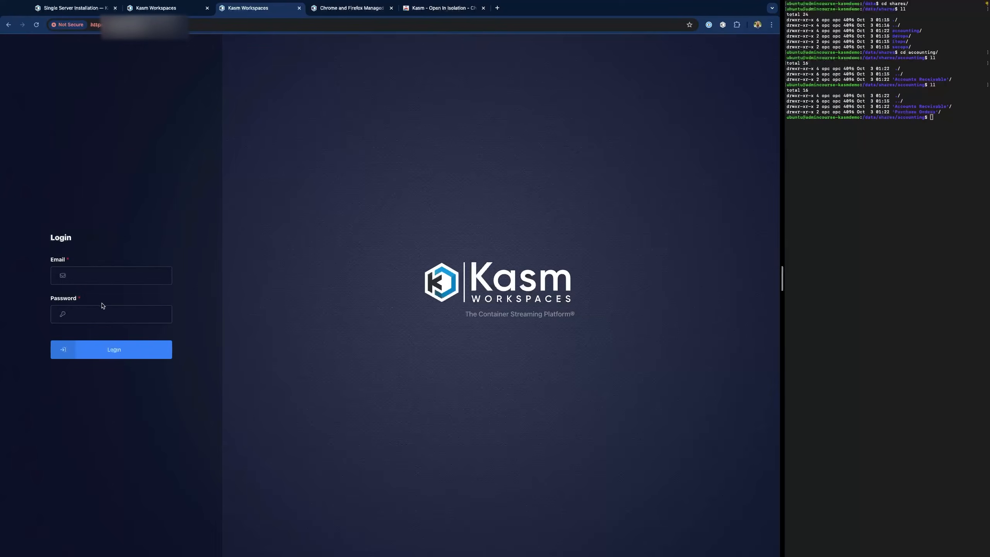
left_click(103, 277)
left_click(102, 296)
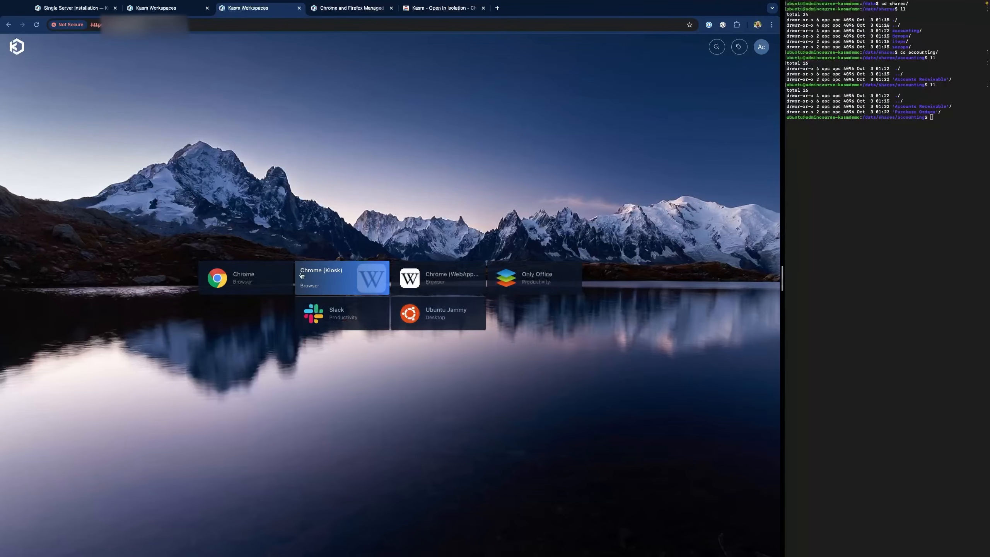
left_click(283, 278)
left_click(378, 356)
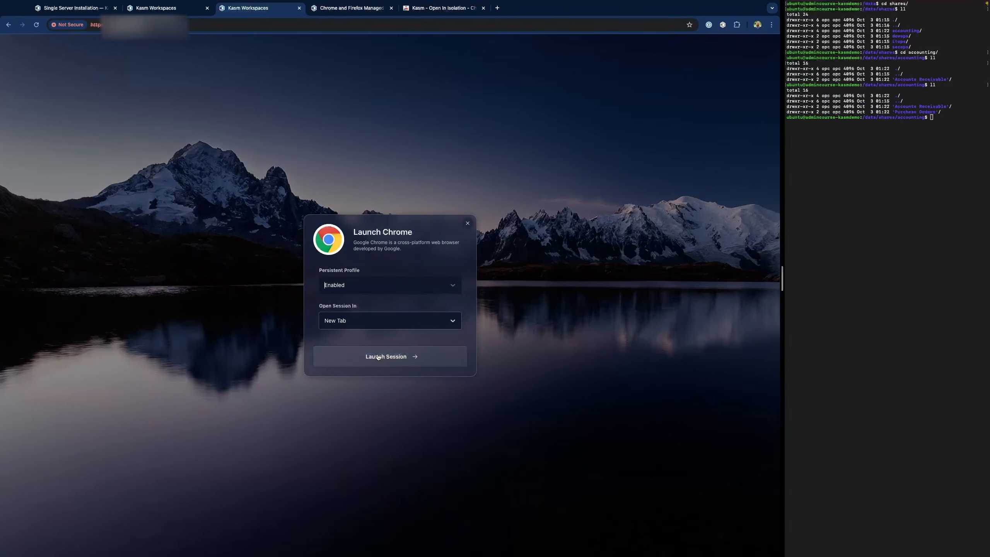
type("www.google.com")
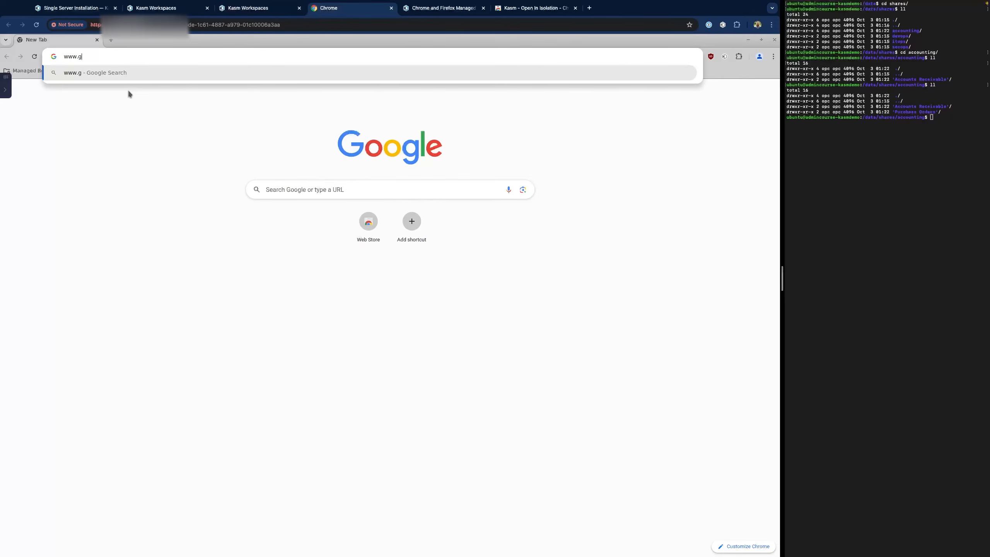
key("Return")
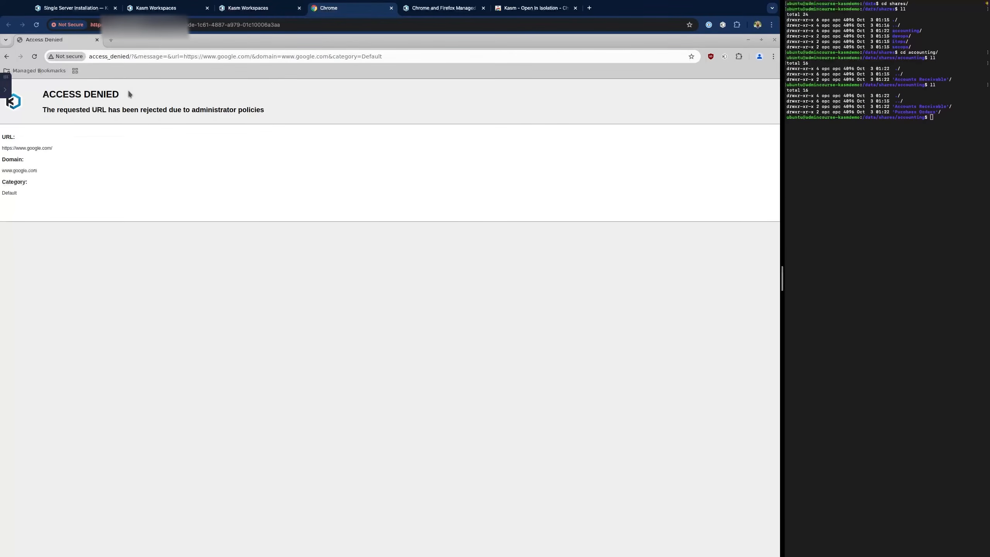
left_click(95, 59)
type("www.")
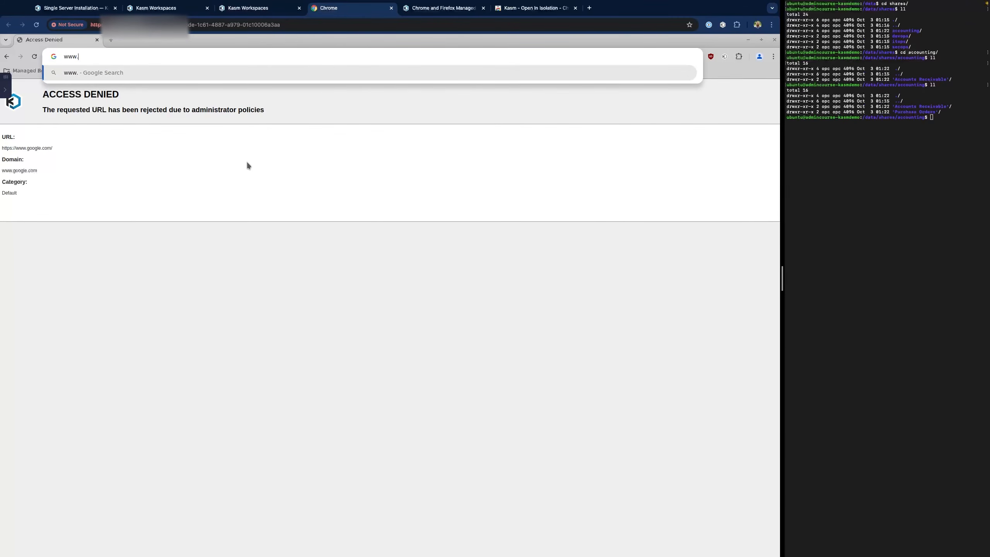
type("kasmweb.com")
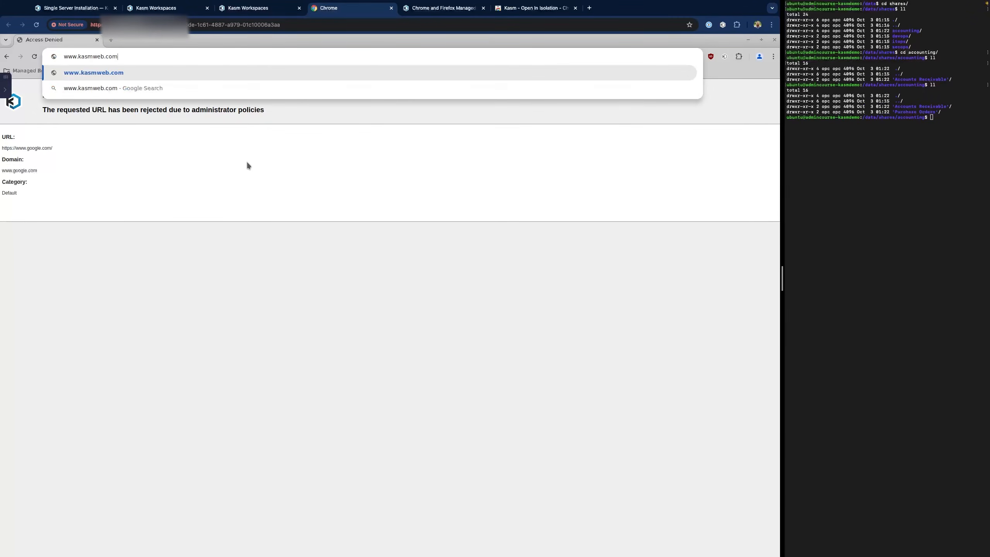
key("Return")
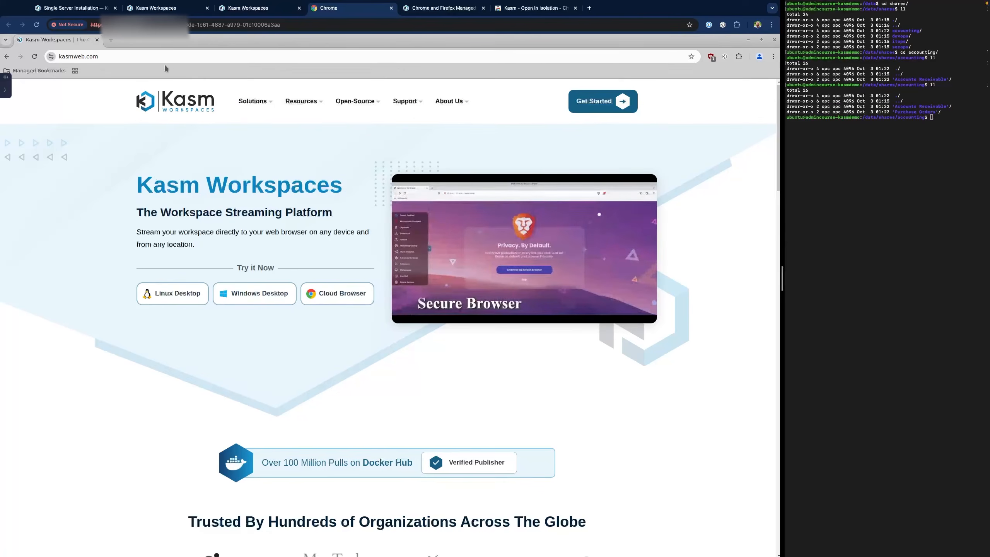
double_click(155, 55)
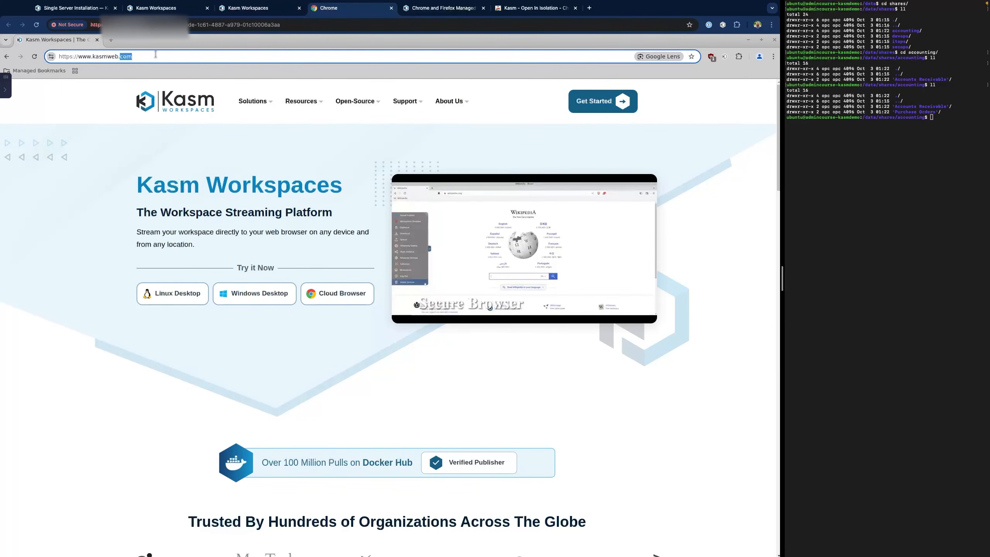
triple_click(156, 55)
type("cn")
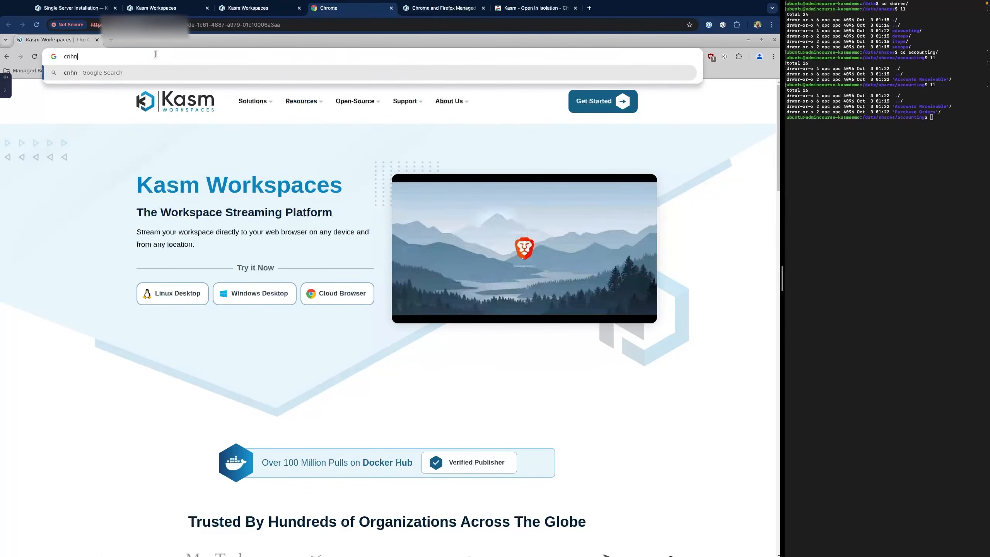
type("n.com")
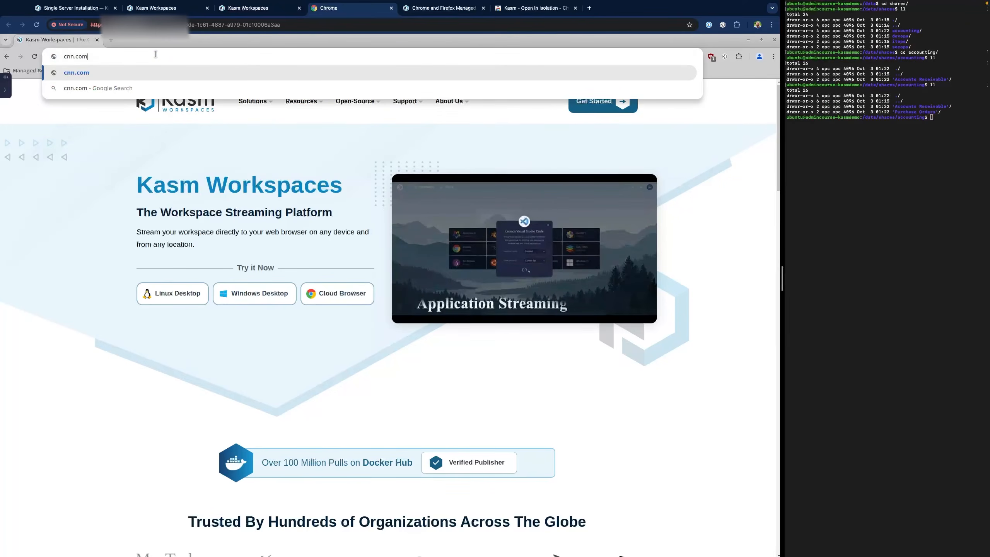
key("Return")
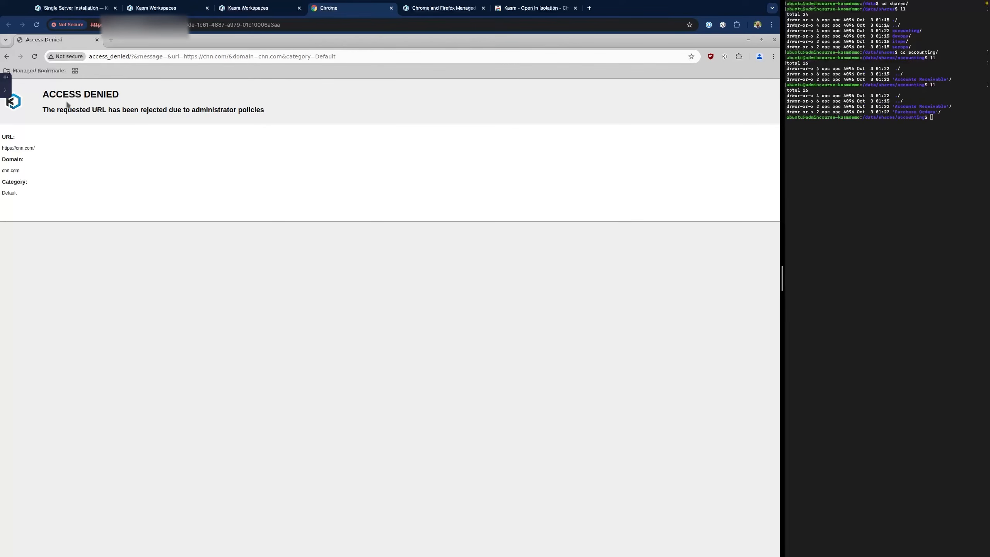
left_click(5, 89)
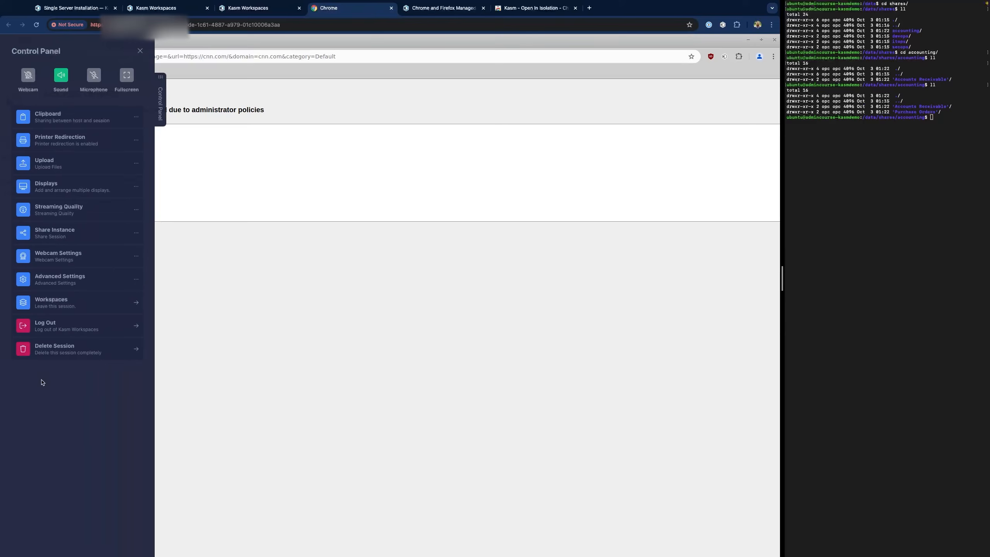
- Delete the running Chrome session and log out of the accounting user's account
left_click(69, 348)
left_click(429, 326)
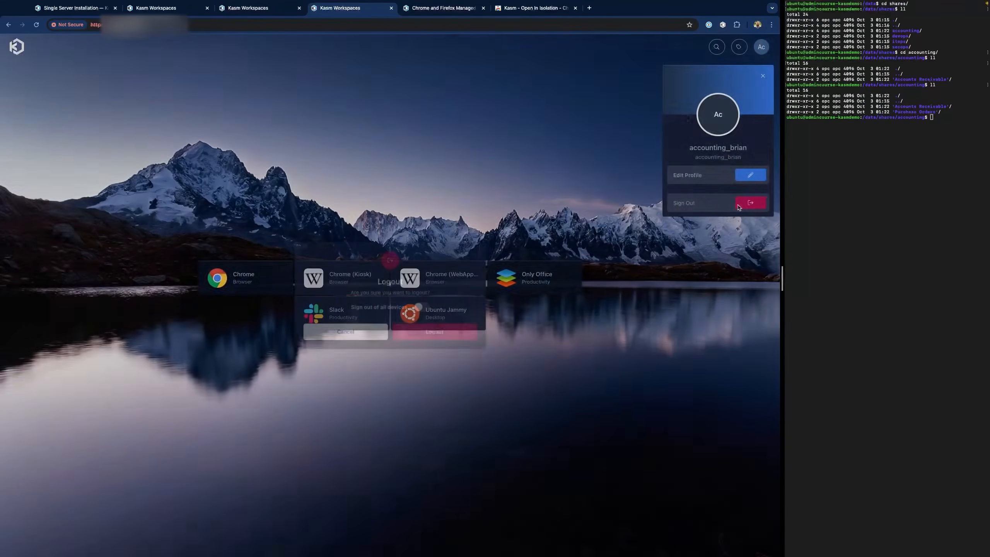
left_click(750, 203)
left_click(439, 335)
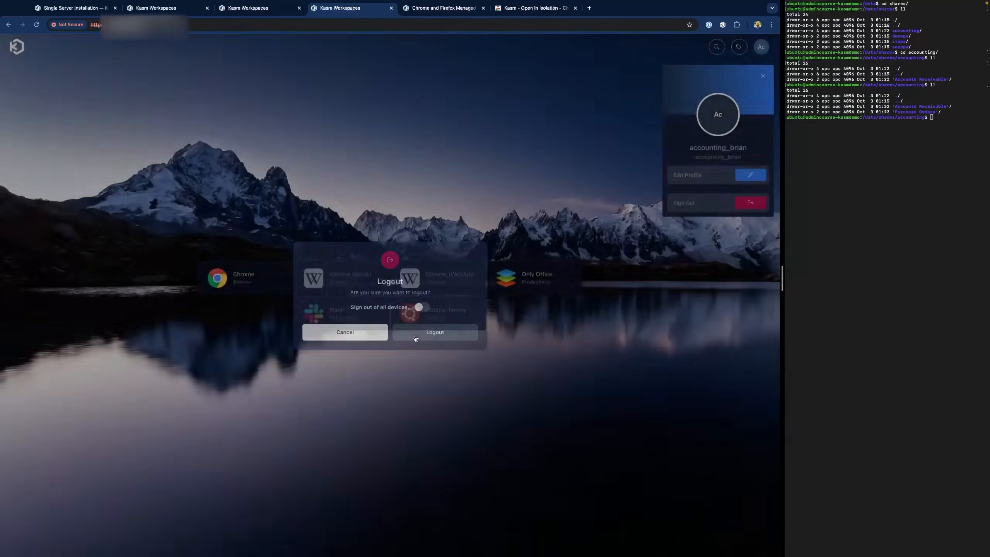
- Sign back in with the saved admin login and open the accounting user for editing
left_click(84, 273)
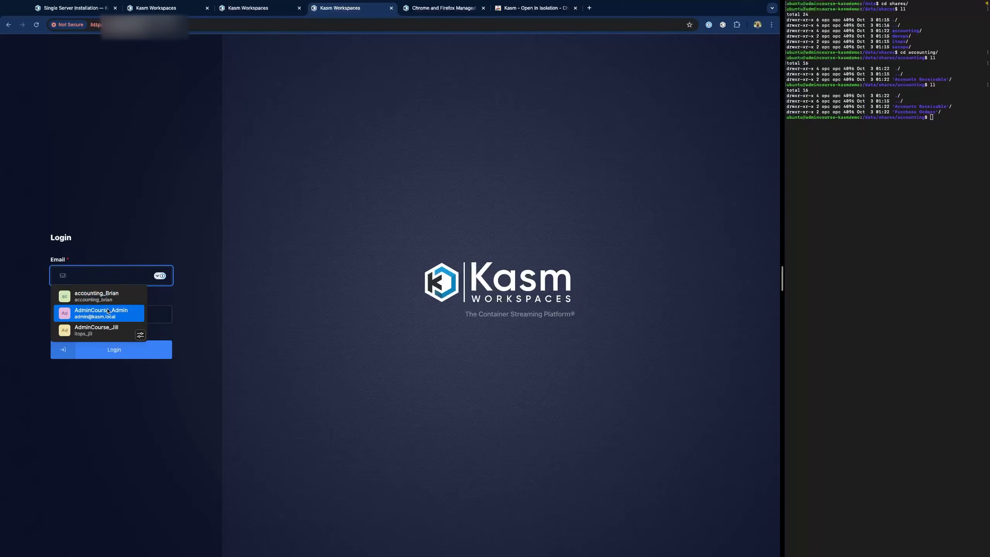
left_click(101, 313)
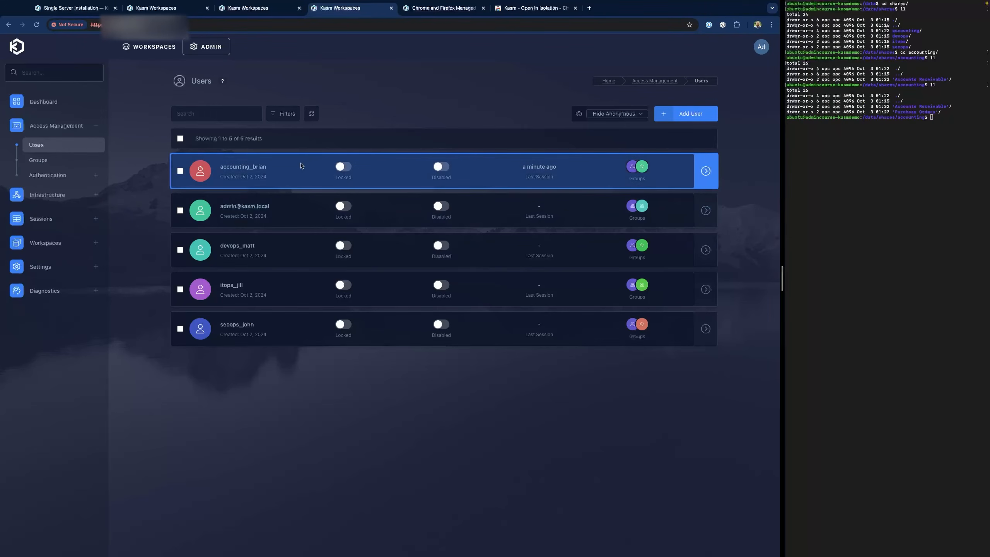
left_click(242, 172)
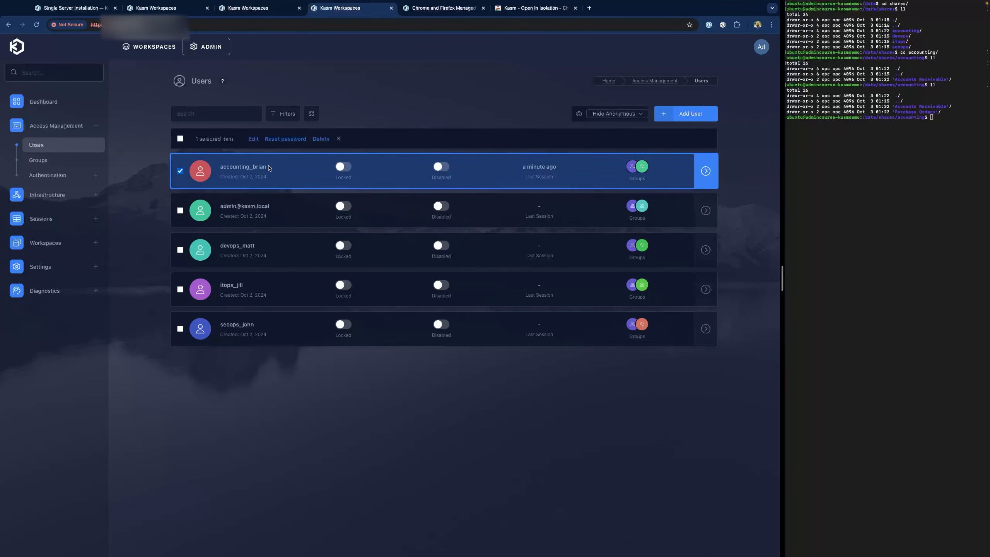
left_click(253, 139)
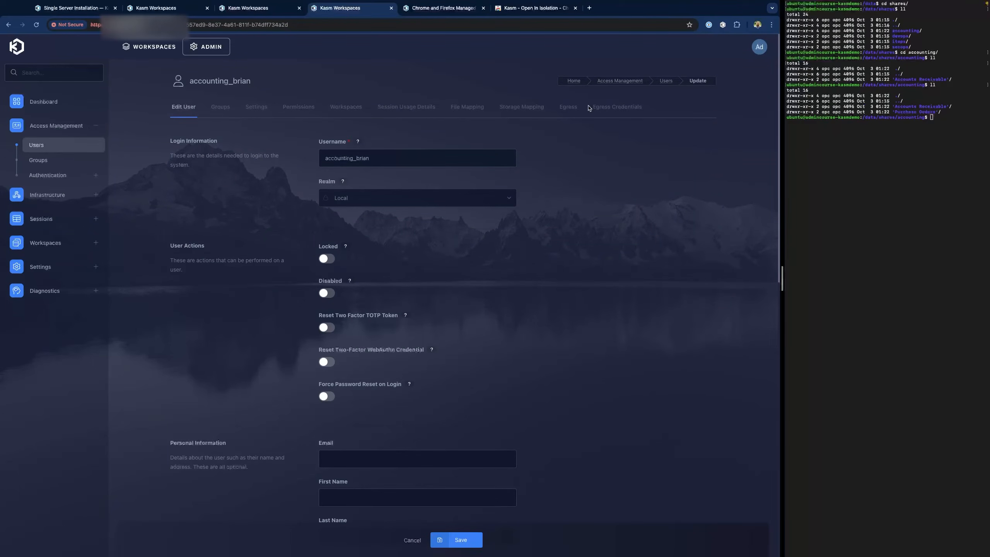
- Check which groups the accounting user belongs to and scan their resultant group settings
left_click(220, 106)
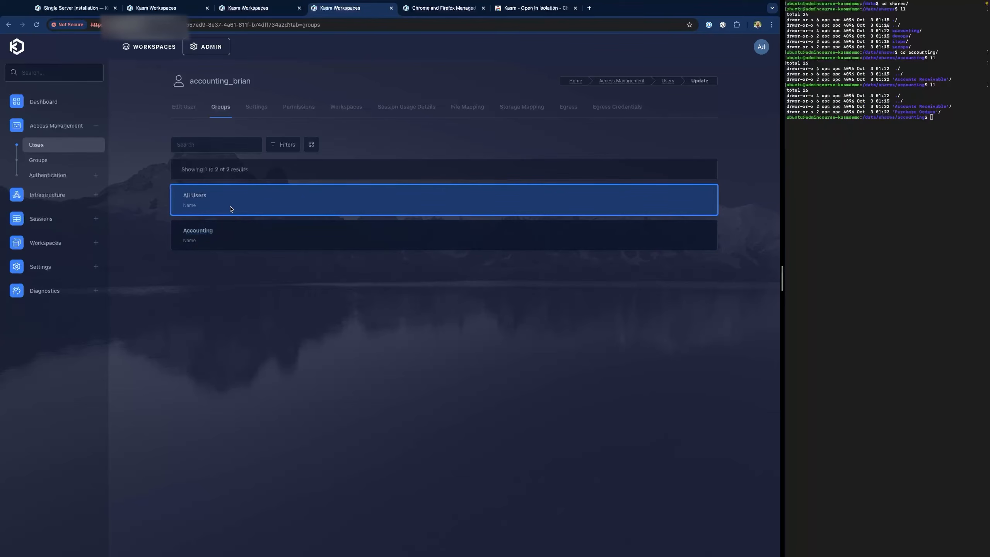
left_click(267, 109)
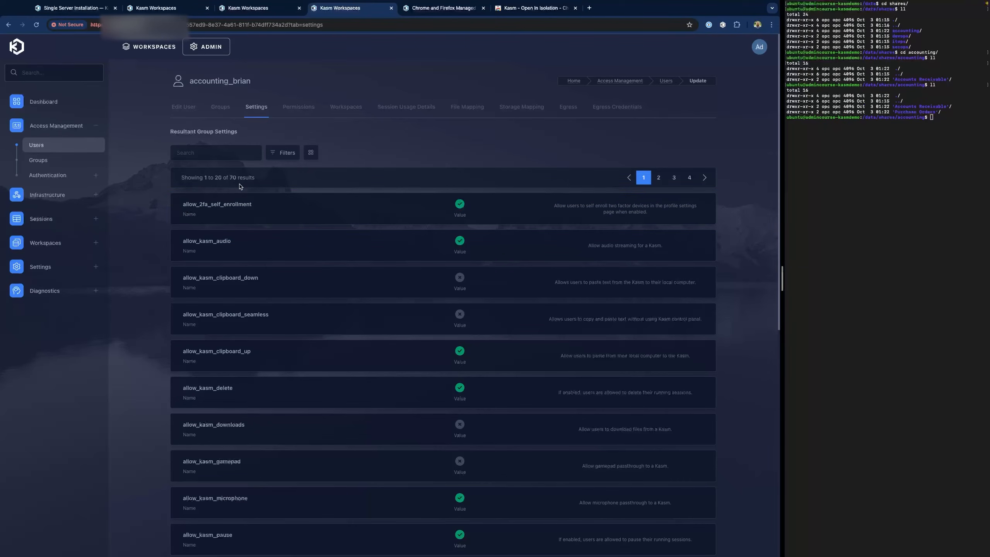
scroll(387, 208, "down", 10)
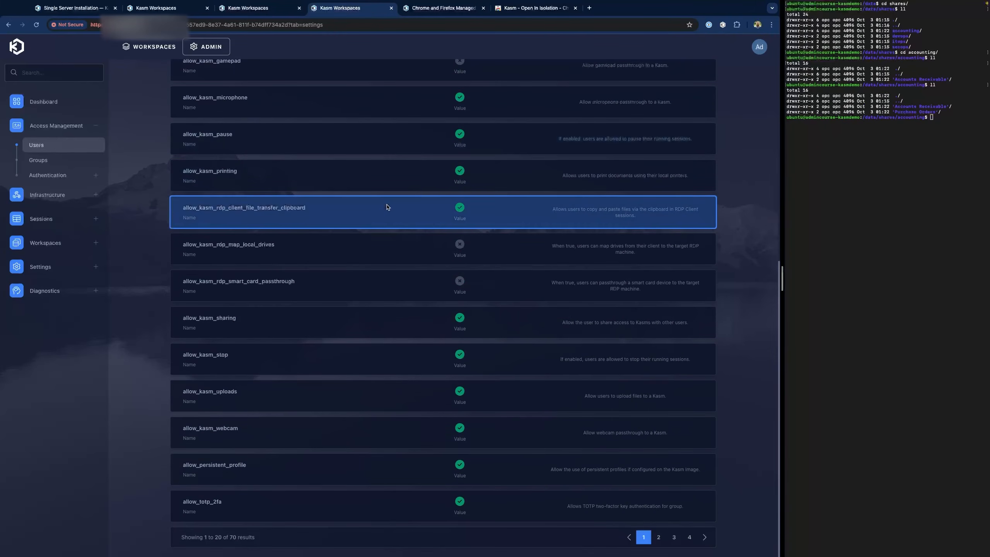
scroll(387, 209, "up", 10)
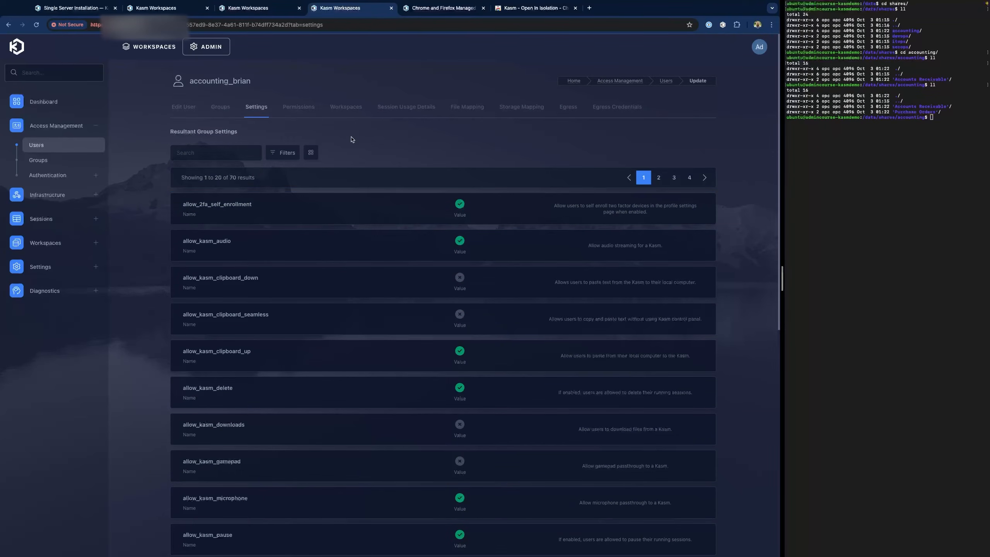
- Go through the user's permissions, available workspaces and session usage history, then return to their group settings
left_click(303, 111)
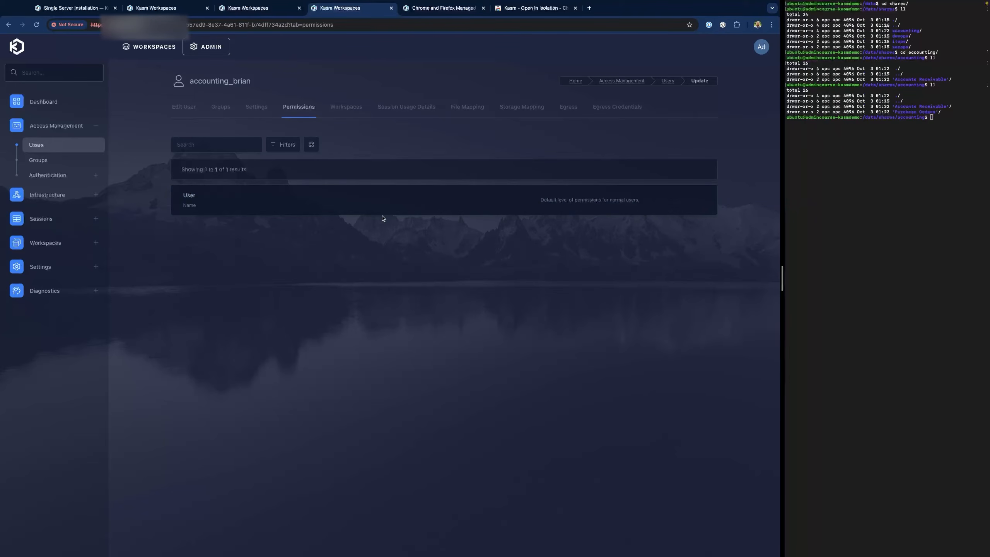
left_click(356, 107)
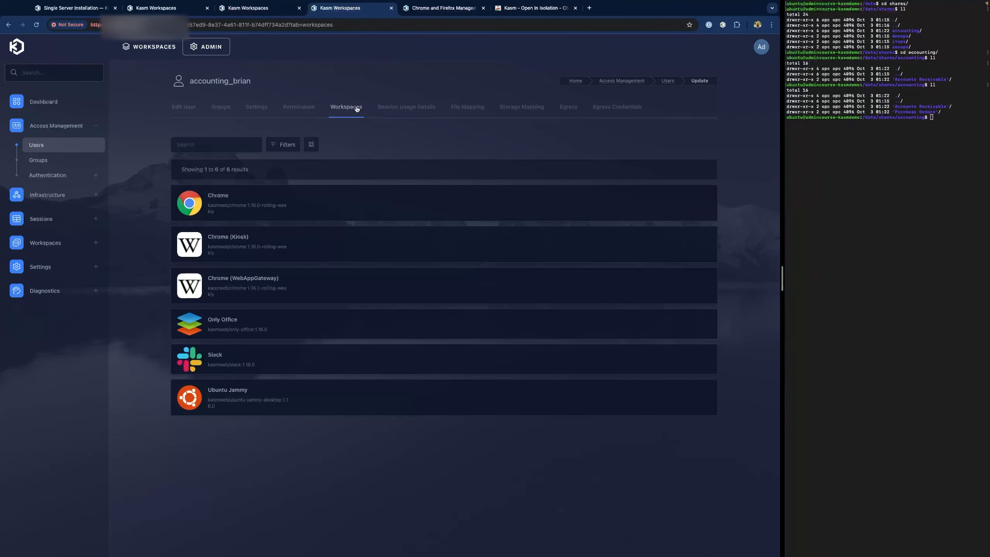
left_click(403, 110)
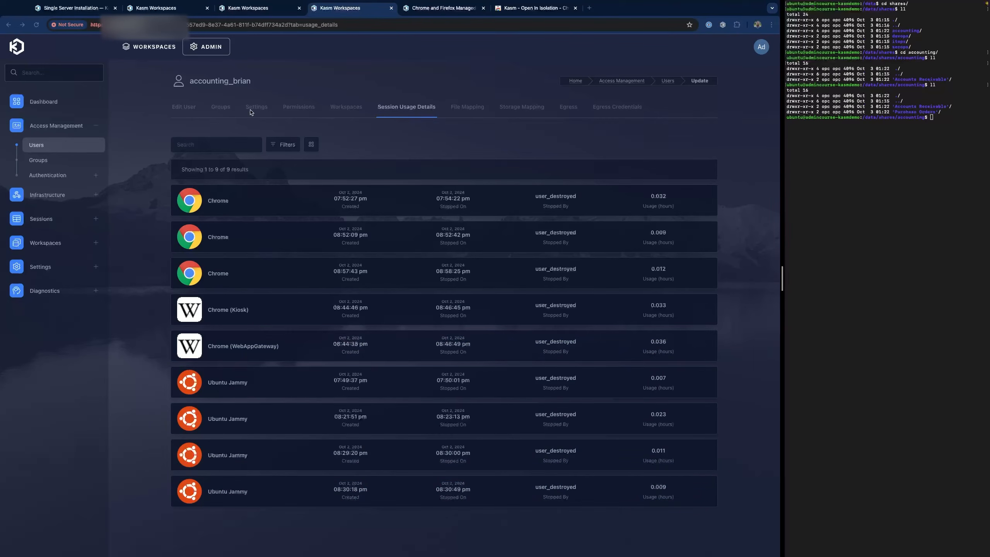
left_click(253, 112)
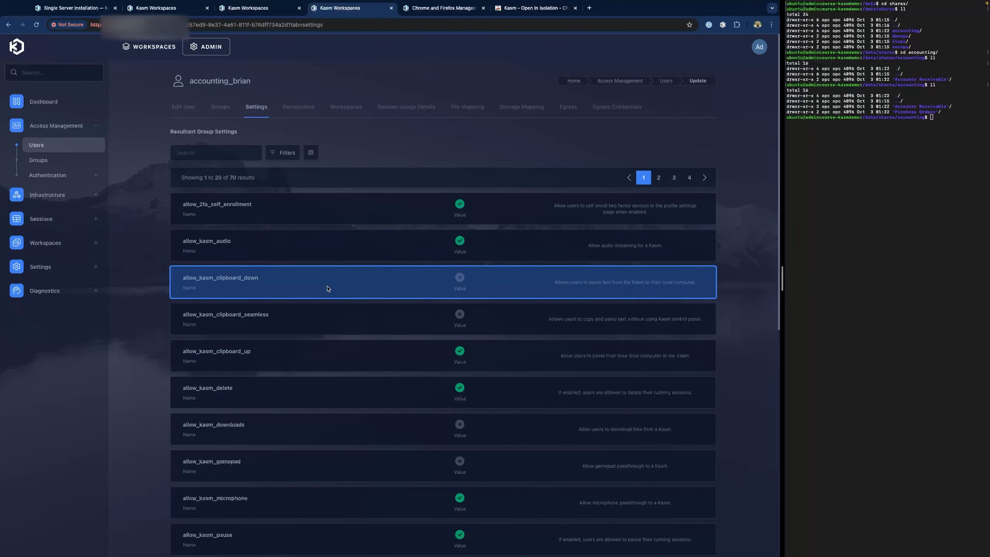
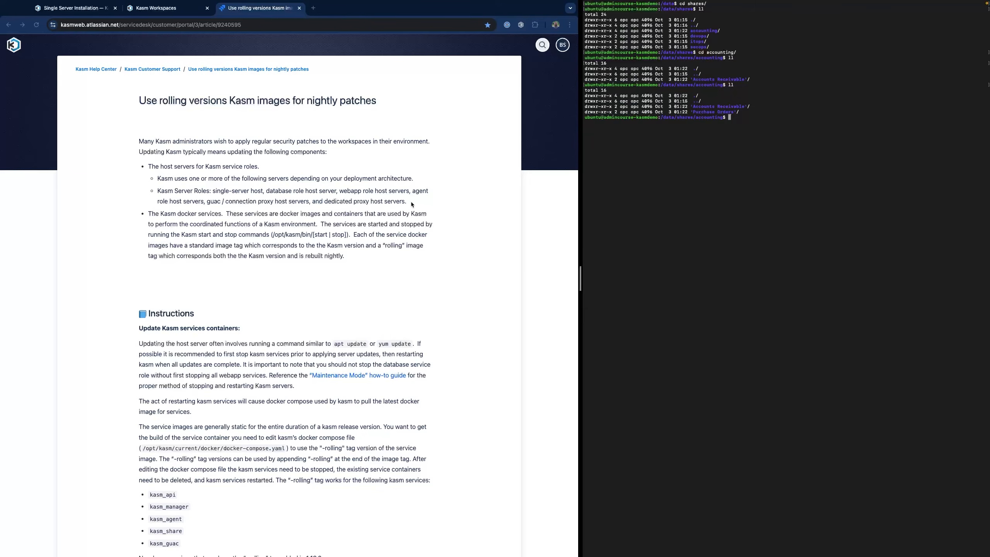
- Run sudo /opt/kasm/bin/stop from the help article to stop all Kasm services
scroll(332, 256, "down", 3)
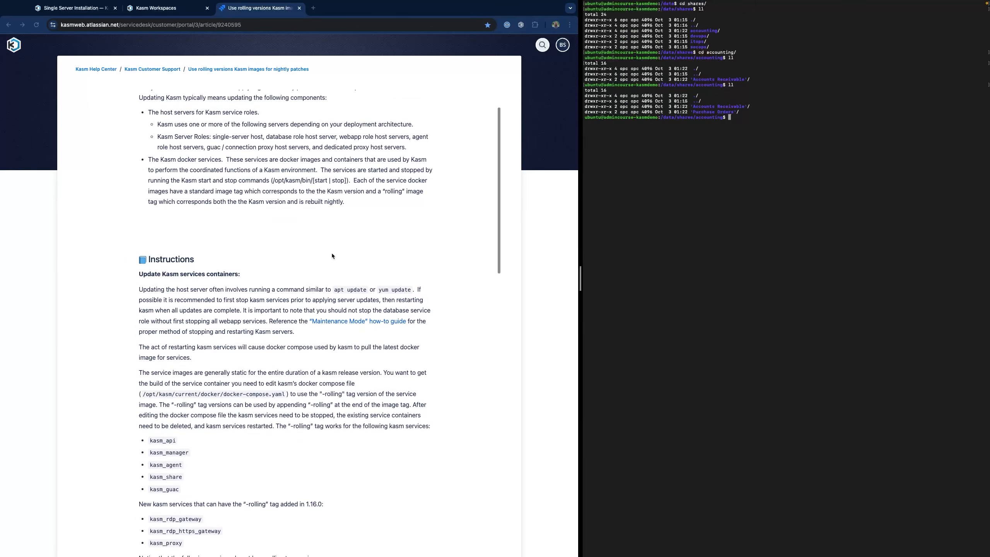
scroll(332, 256, "down", 8)
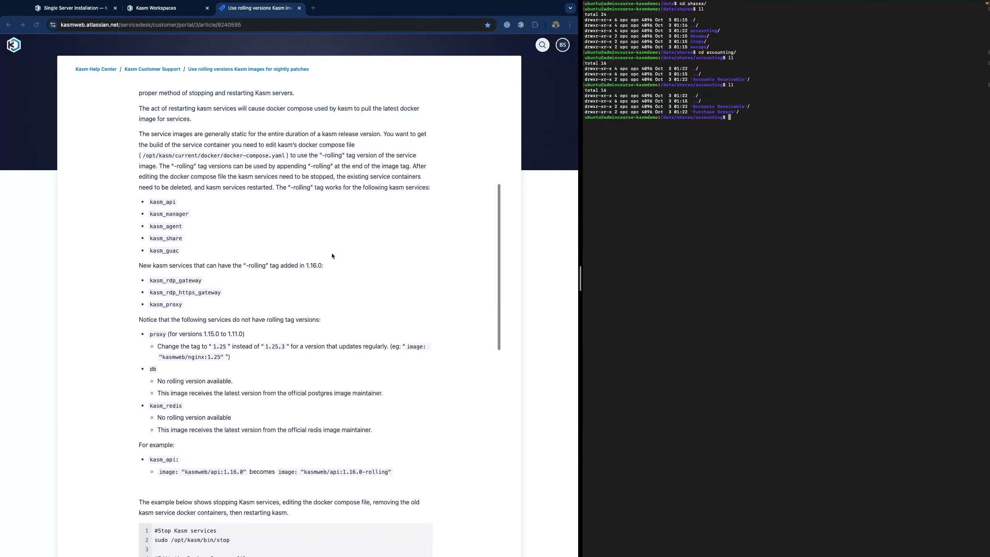
scroll(332, 255, "down", 5)
scroll(332, 256, "down", 7)
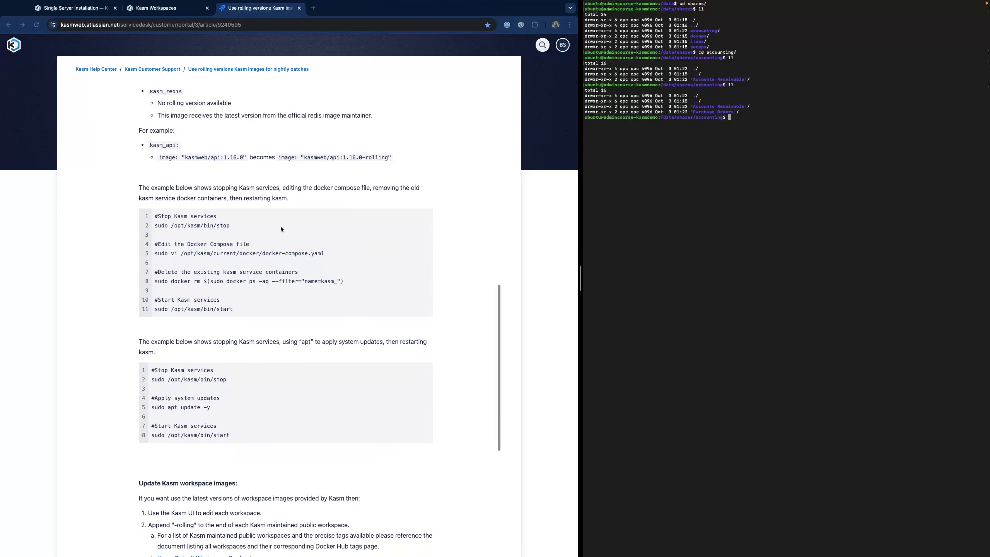
scroll(292, 230, "down", 1)
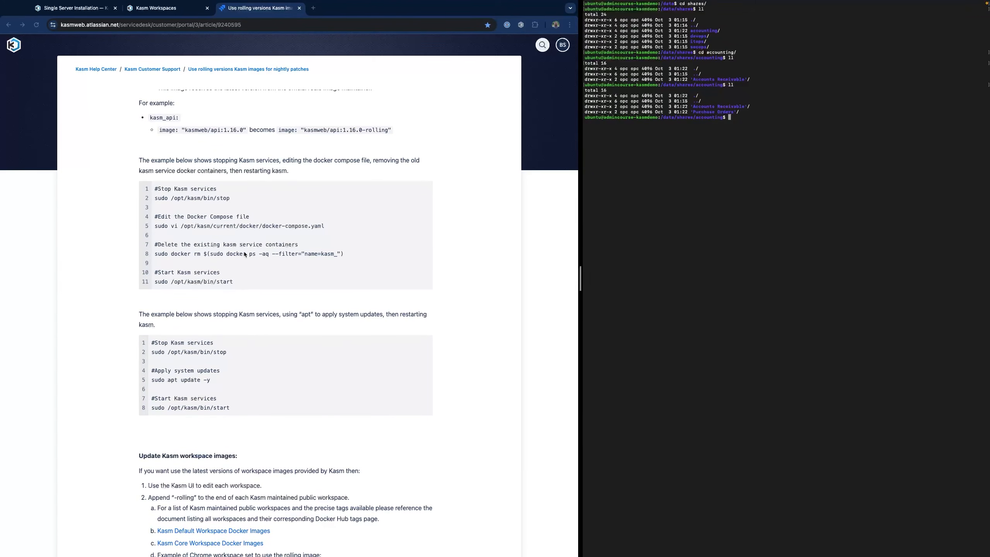
left_click_drag(155, 198, 230, 202)
key("super+c")
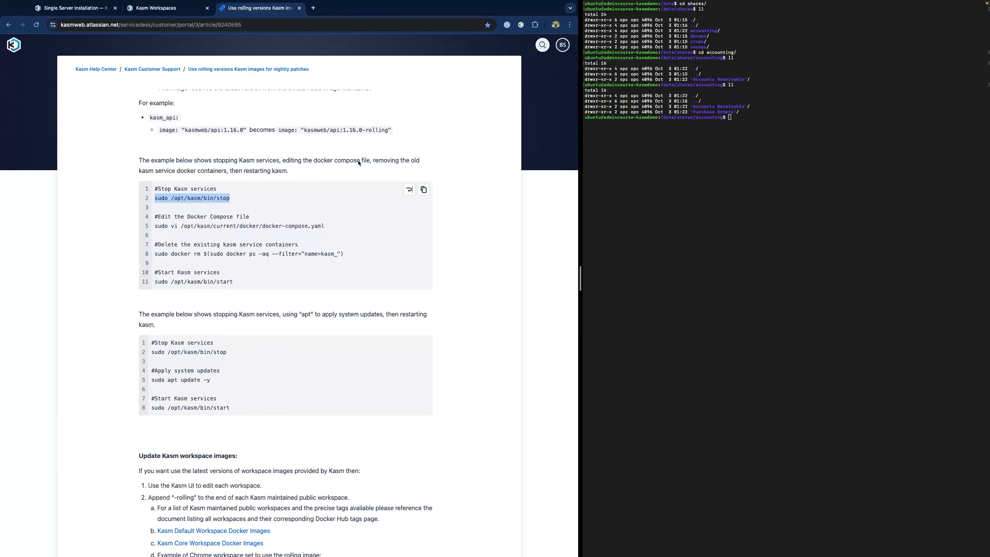
left_click(735, 157)
key("super+v")
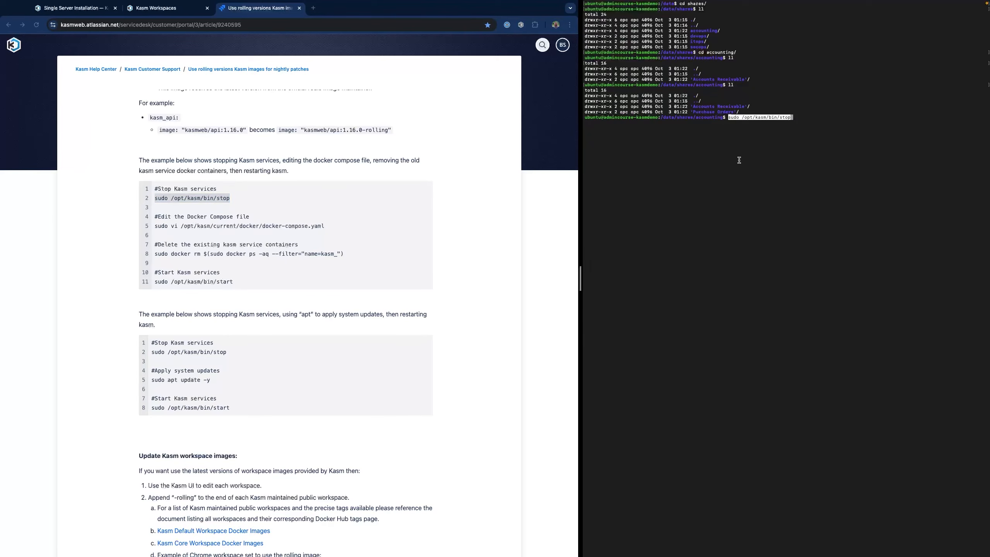
key("Return")
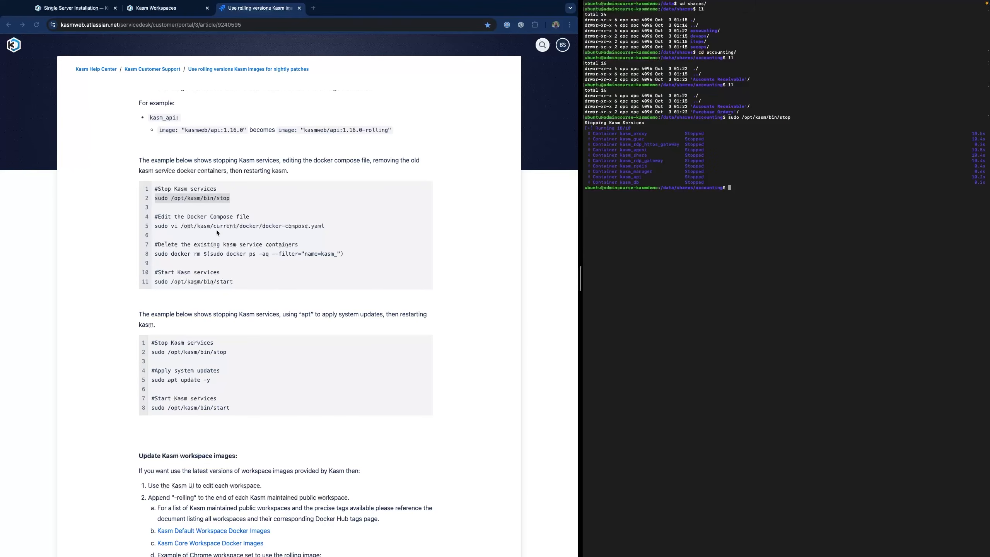
- Copy the vi docker-compose.yaml edit command from the article to the terminal prompt
left_click(159, 232)
left_click_drag(156, 226, 323, 225)
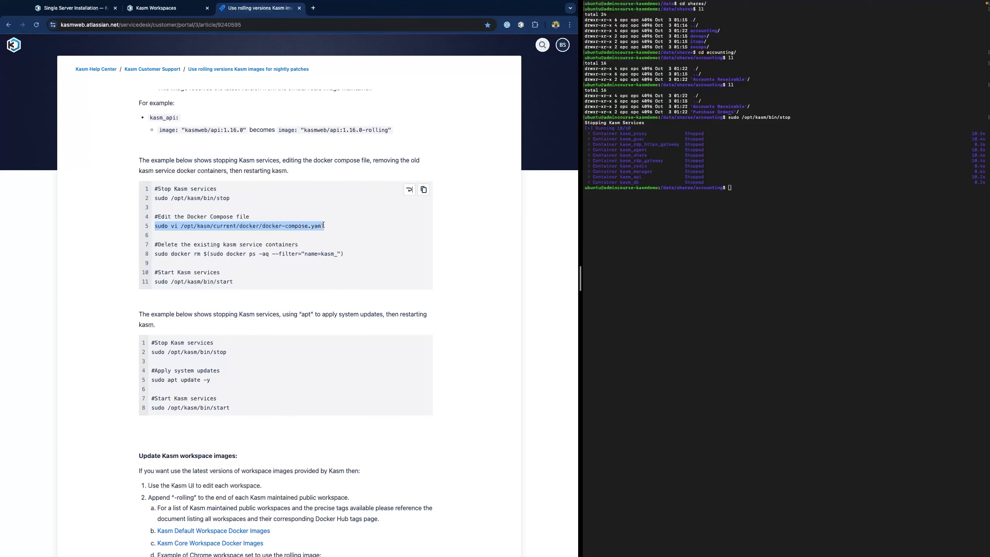
key("super+c")
left_click(765, 224)
key("super+v")
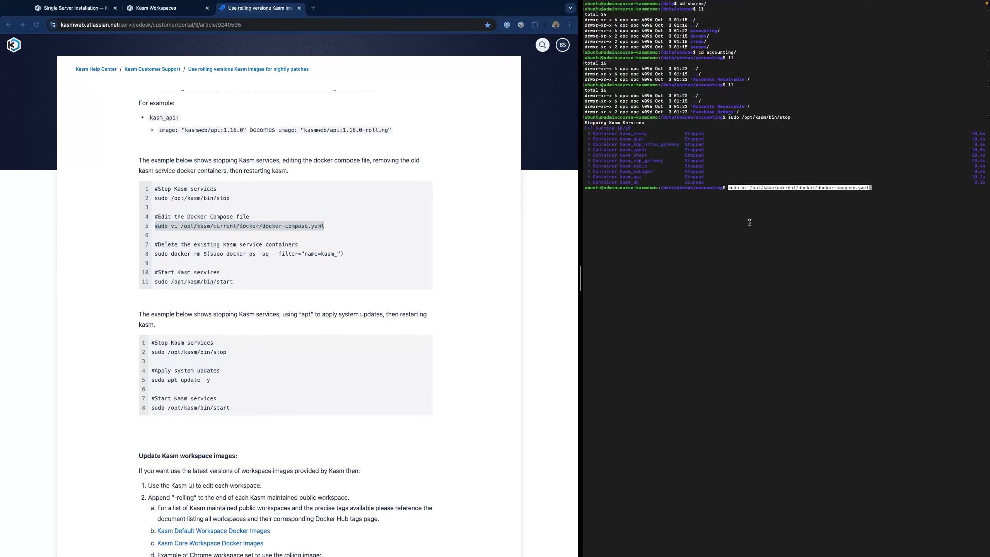
- Open docker-compose.yaml in vi and change the kasm_api, kasm_manager and kasm_agent tags to 1.16.0-rolling
key("Return")
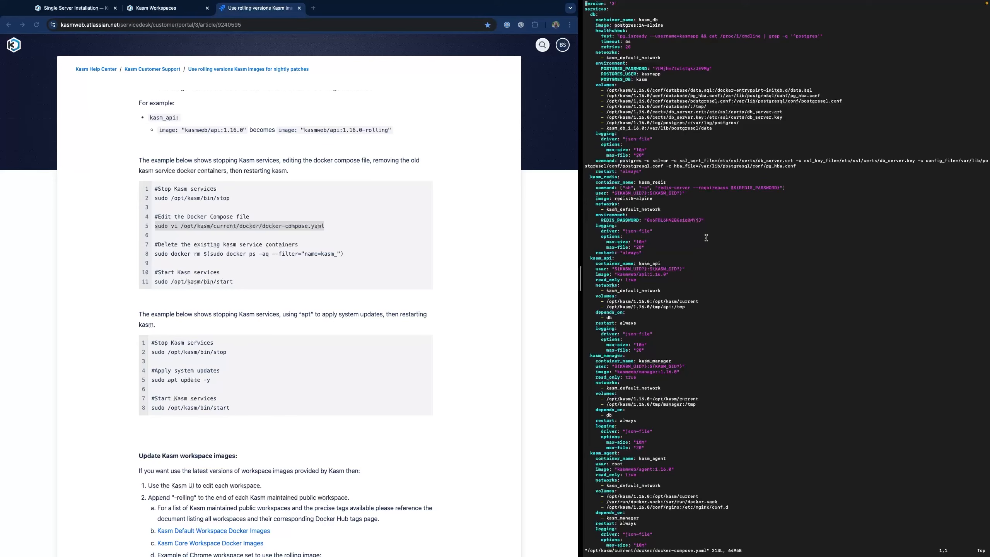
type("/image")
key("Return")
key("n")
key("n")
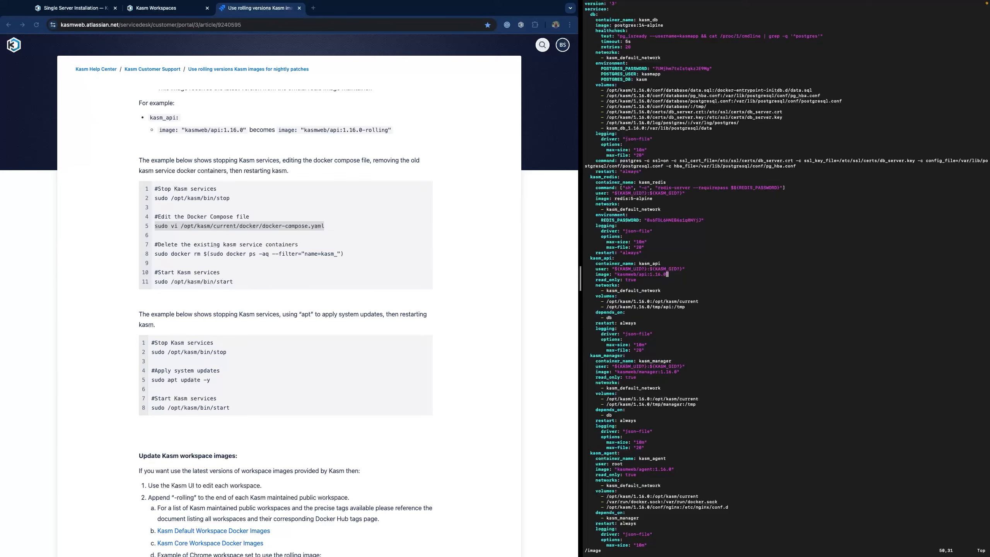
type("i:1.16.0-rolling")
key("Right")
key("Escape")
type("/image")
key("Return")
type("i-rolling")
key("Escape")
type("ni-rolling")
key("Escape")
- Append -rolling to the kasm_share, kasm_guac and rdp_gateway image tags
type("/image")
key("Return")
key("dollar")
type("i-rolling")
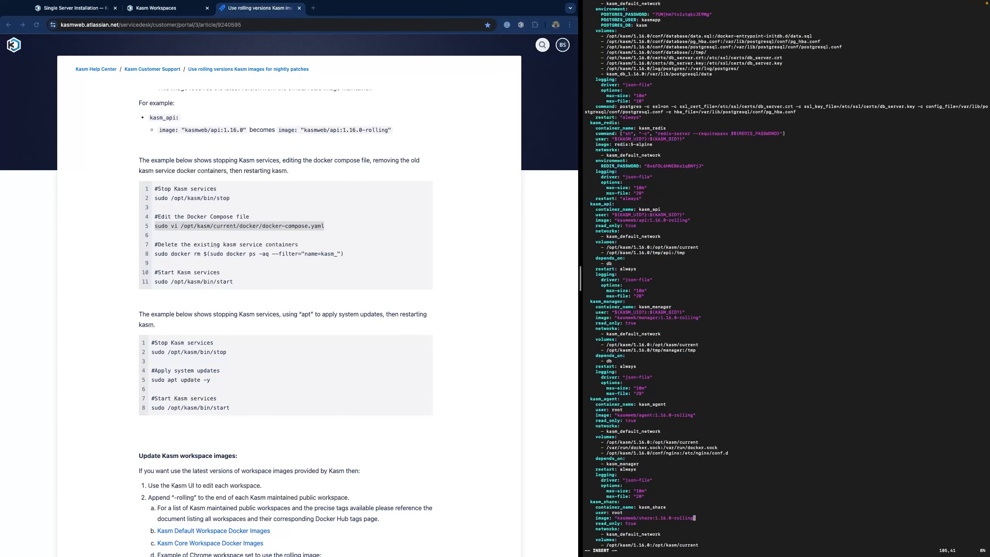
key("Escape")
key("n")
key("dollar")
type("i-rolling")
key("Escape")
key("n")
key("dollar")
type("i-rolling")
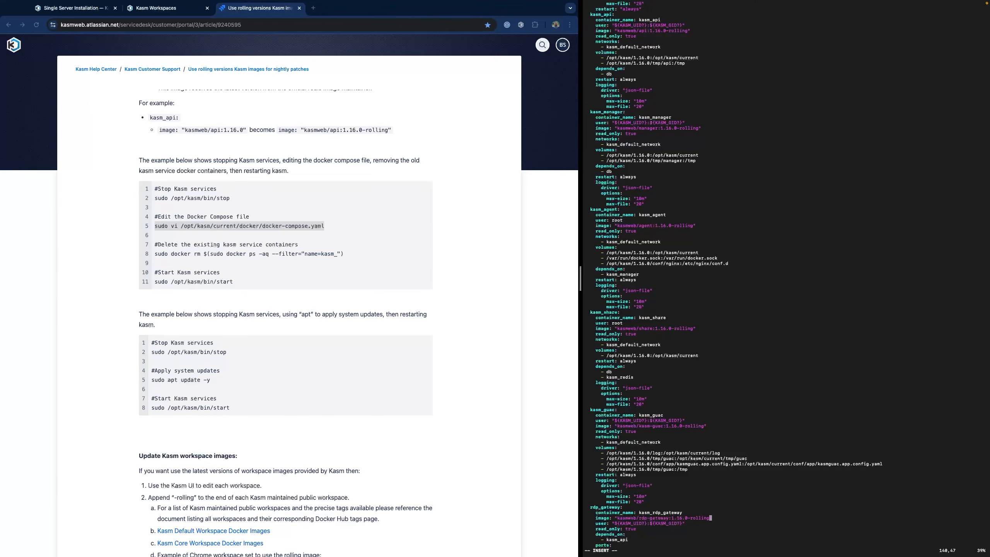
key("Escape")
- Add -rolling to the https gateway and proxy image tags, then save with :wq!
key("n")
key("dollar")
type("i")
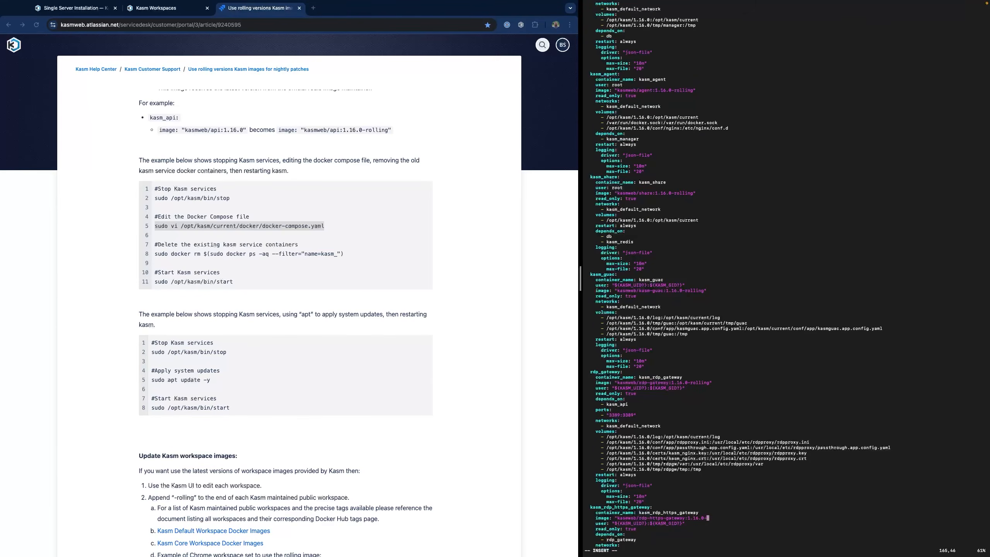
type("-rolling")
key("Escape")
type("/image")
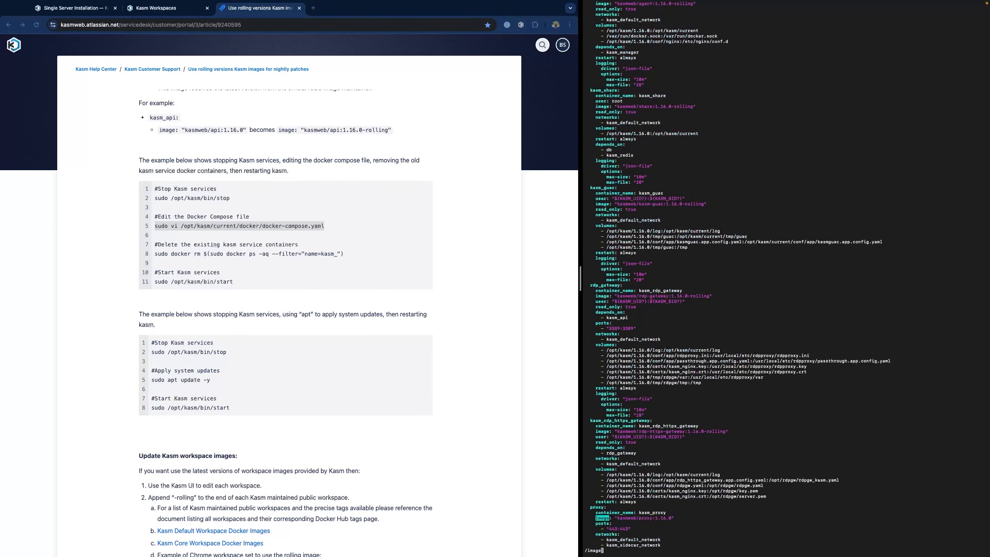
key("Return")
type("i-rolling")
key("Escape")
type(":wq!")
key("Return")
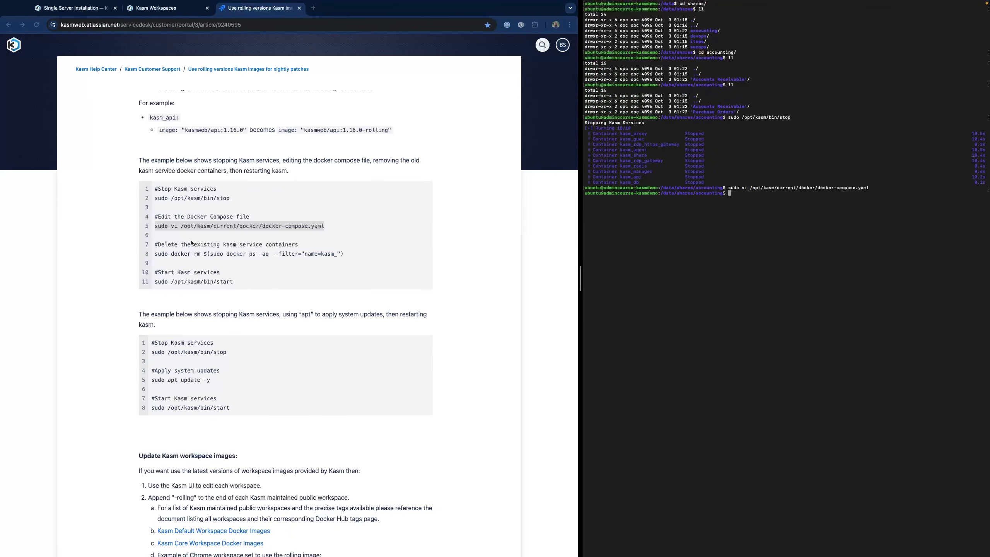
- Paste the sudo docker rm command that removes the old kasm_ containers into the terminal
left_click(184, 256)
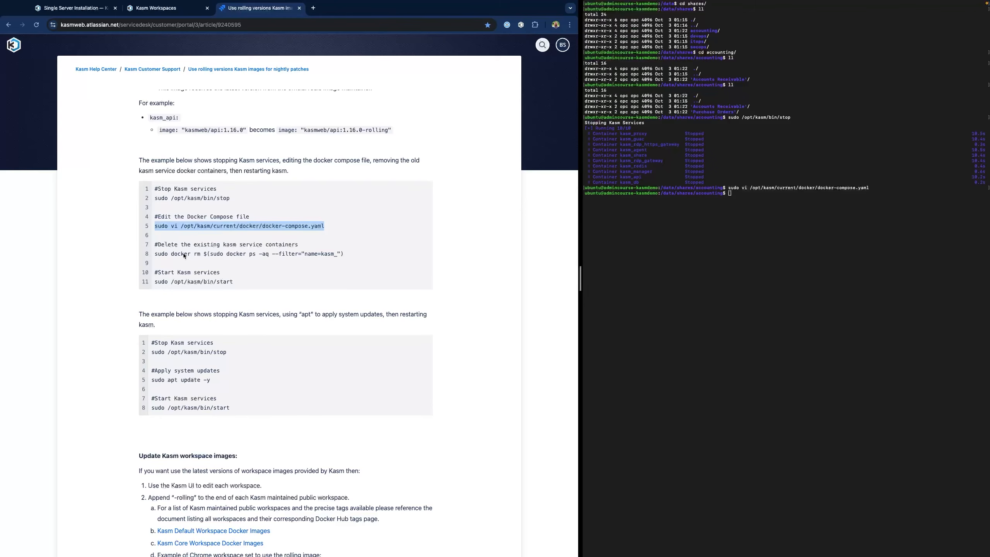
triple_click(180, 254)
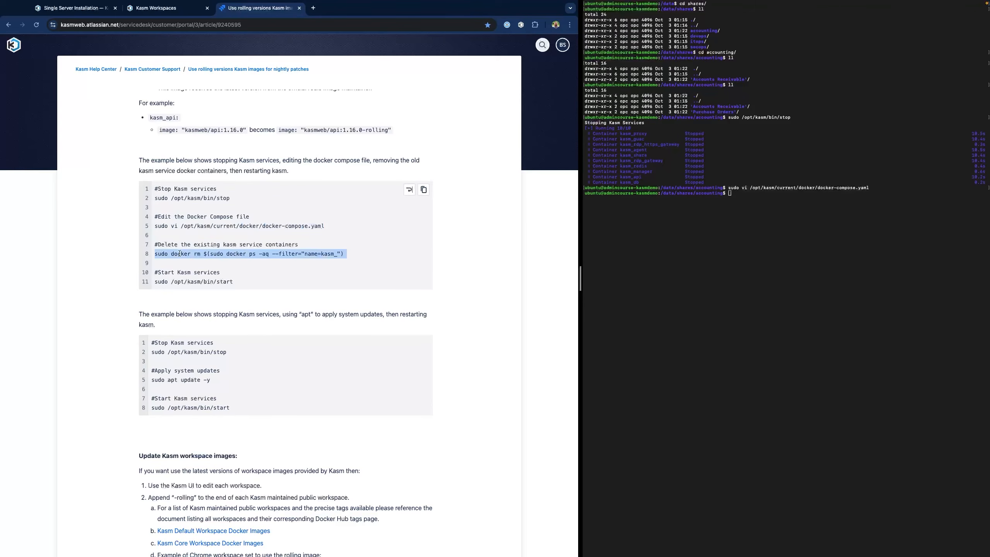
key("super+c")
left_click(688, 237)
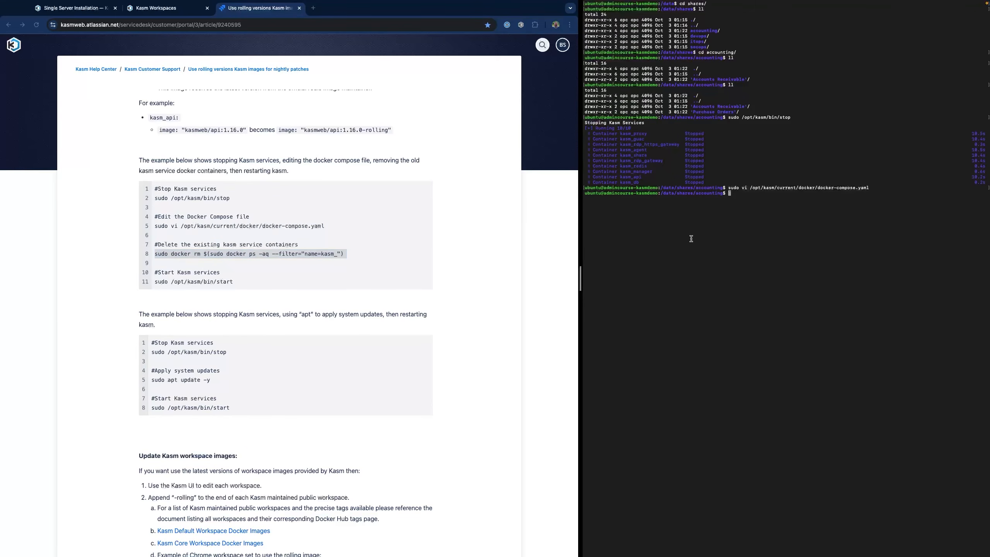
key("super+v")
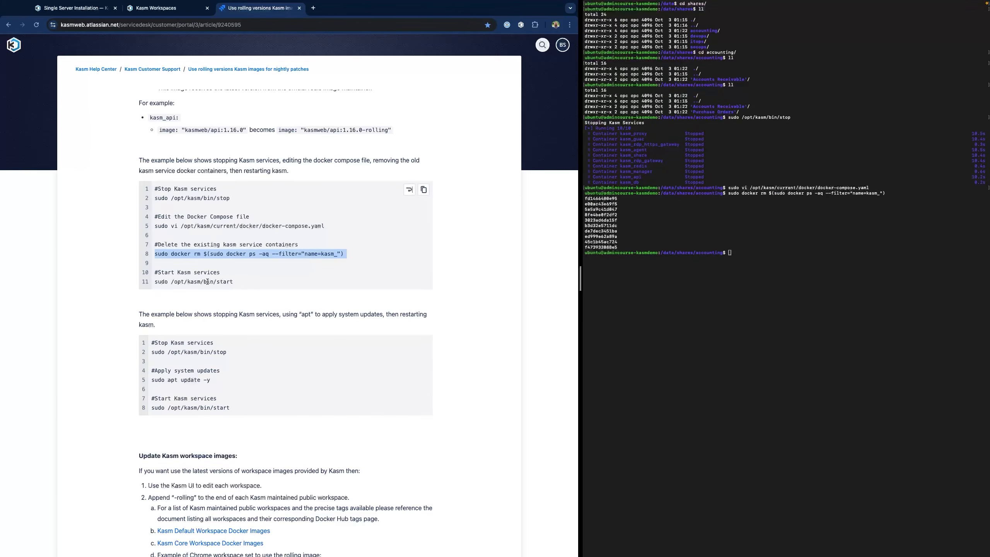
- Run sudo /opt/kasm/bin/start to pull the rolling images and restart Kasm
triple_click(208, 282)
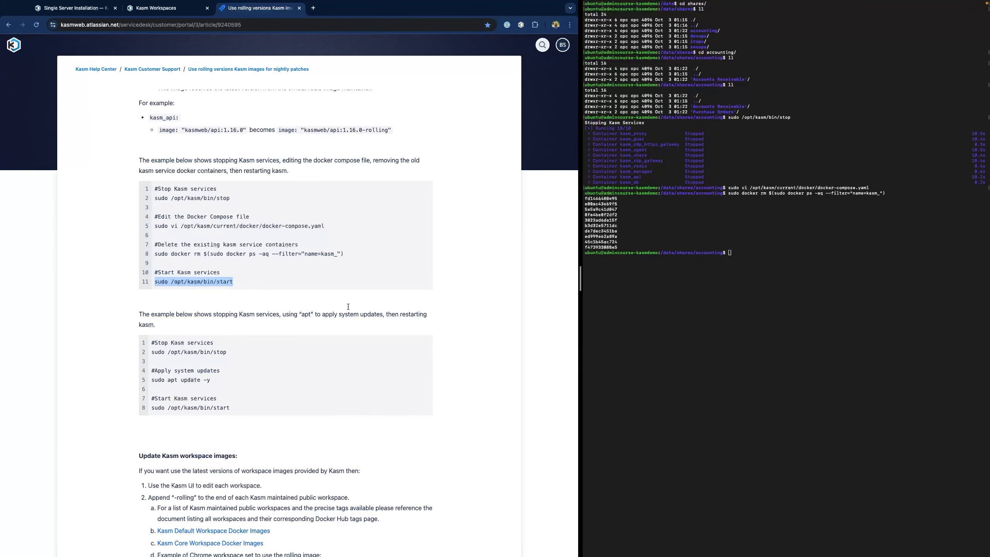
key("super+c")
left_click(770, 308)
key("super+v")
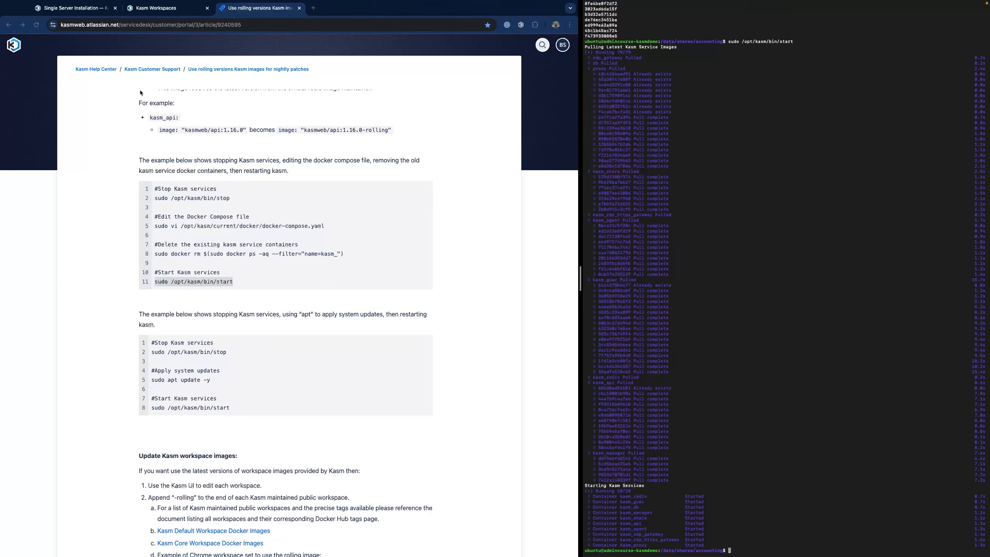
- Reload the Kasm dashboard and edit the Docker agent under Infrastructure > Docker Agents
left_click(158, 10)
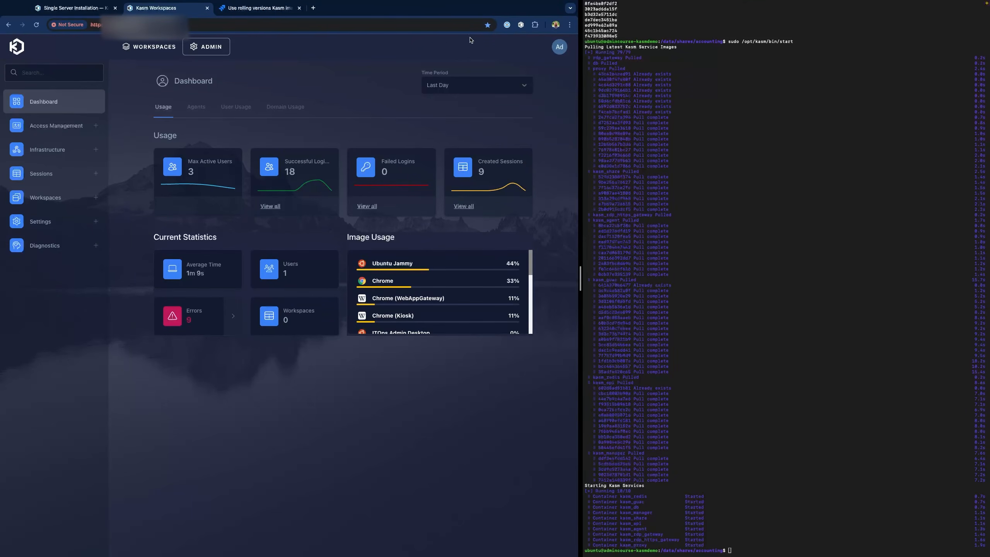
left_click(37, 24)
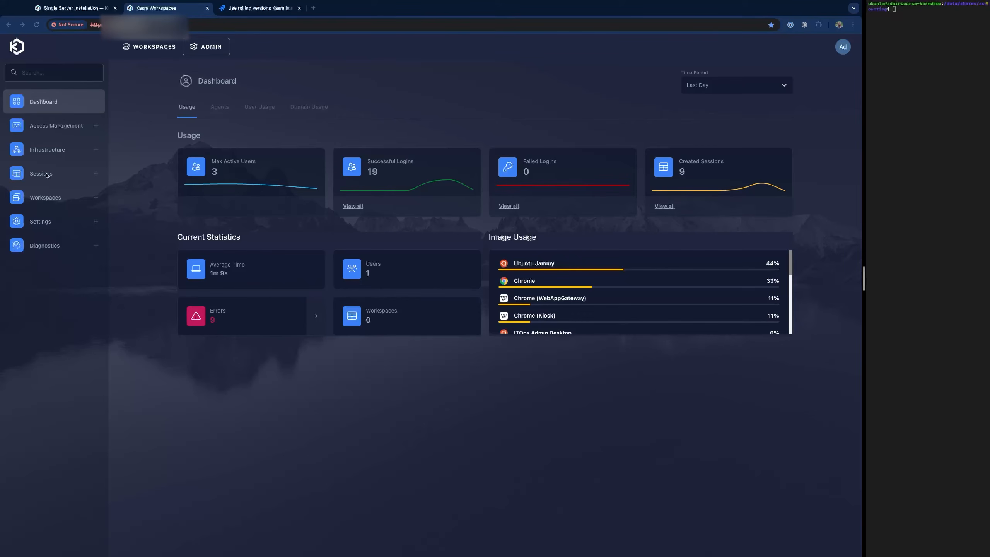
left_click(47, 150)
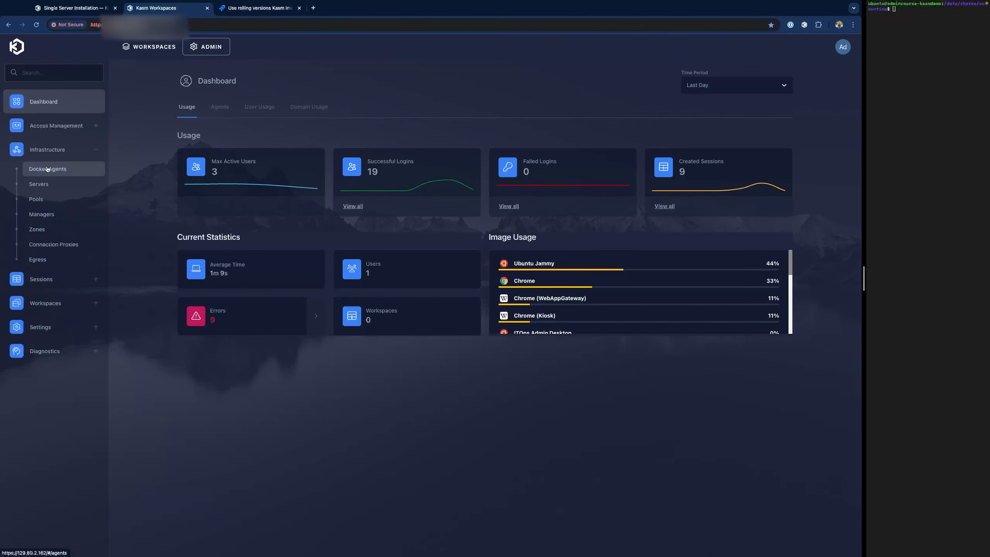
left_click(47, 169)
left_click(213, 168)
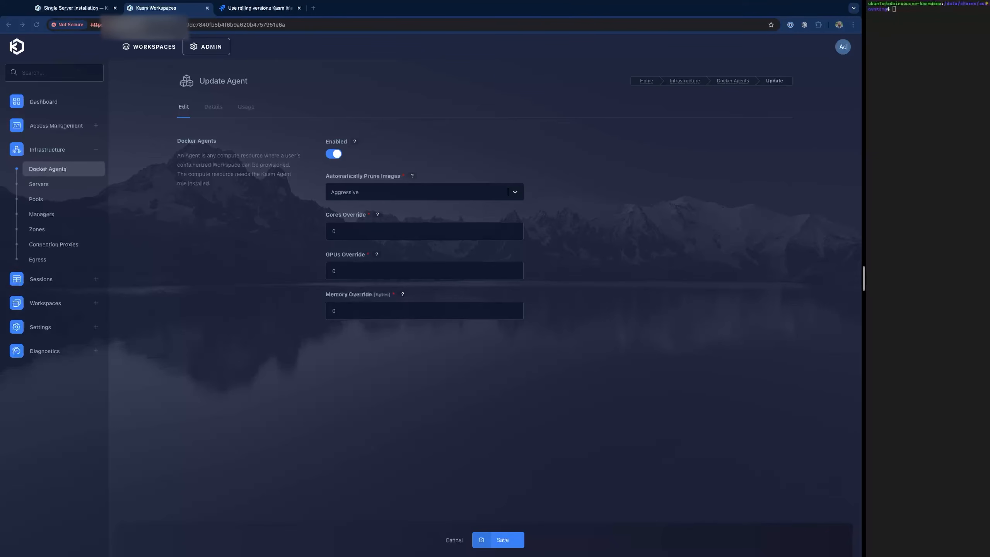
- Review the default zone under Infrastructure > Zones, then start a new config in Sessions > Staging
left_click(43, 230)
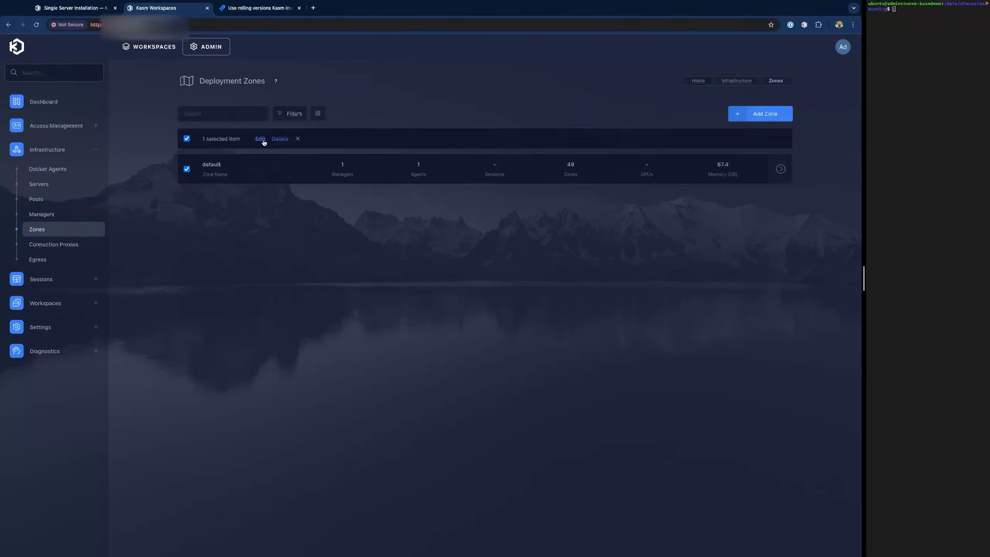
left_click(262, 141)
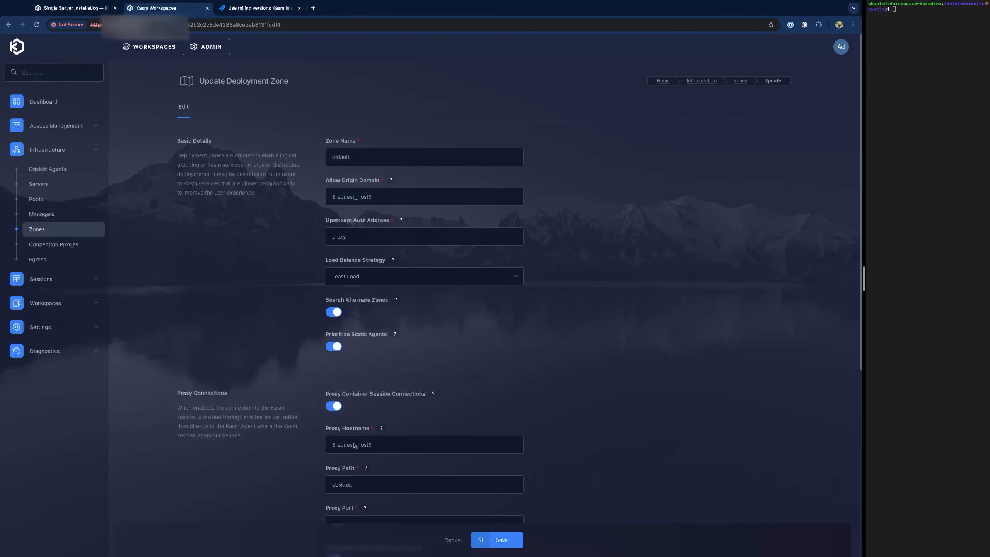
left_click(50, 280)
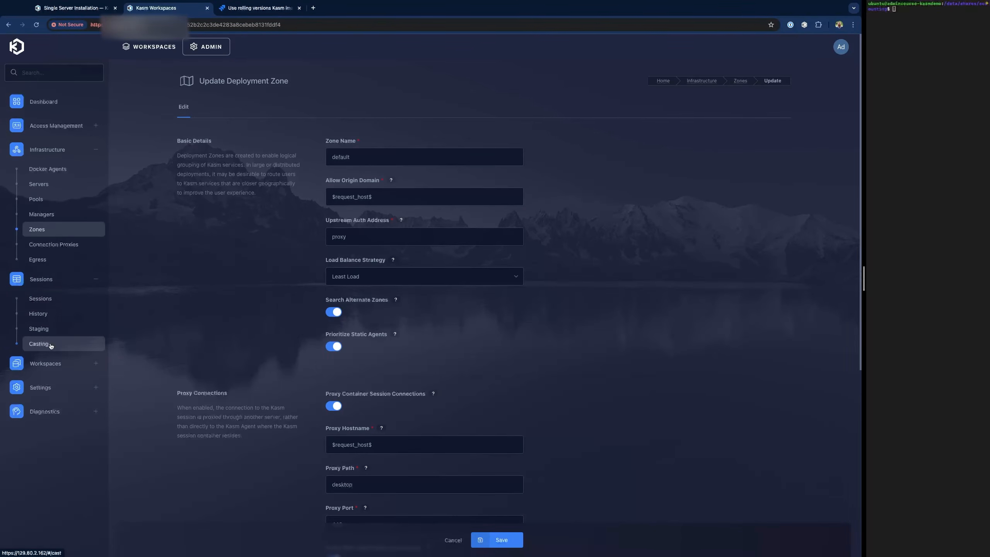
left_click(51, 345)
left_click(487, 211)
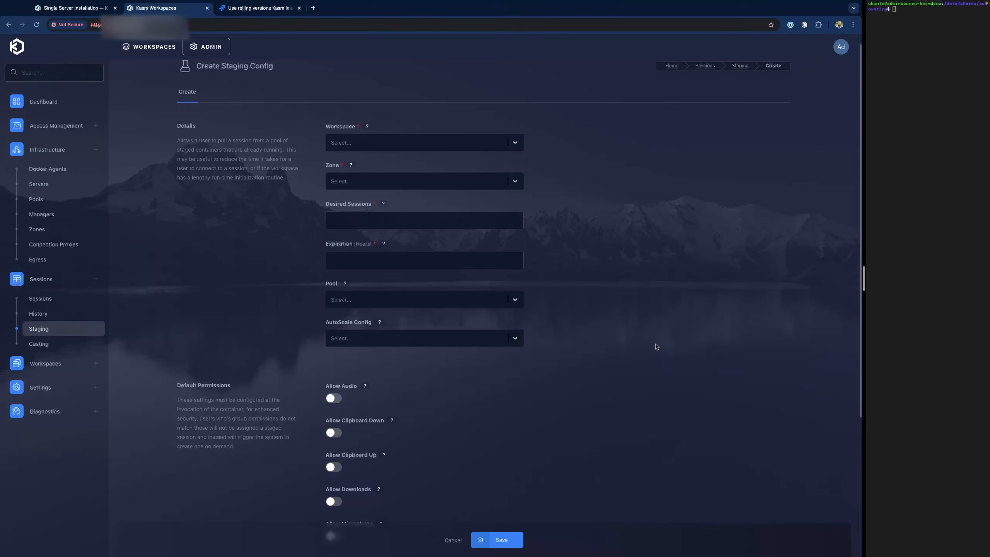
- Scroll the staging form, then try Add Config under Settings > Branding and find it needs a licence
scroll(656, 346, "down", 1)
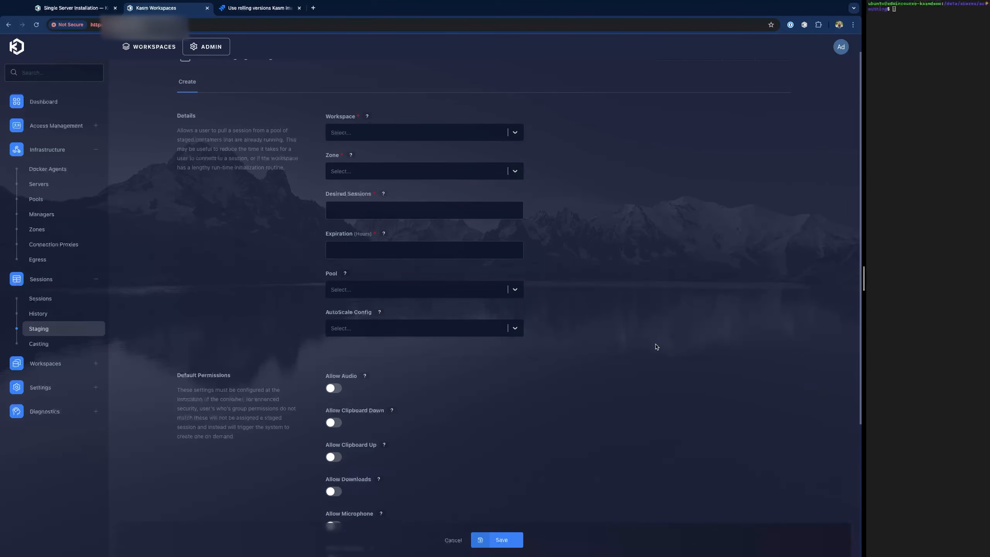
scroll(656, 347, "down", 1)
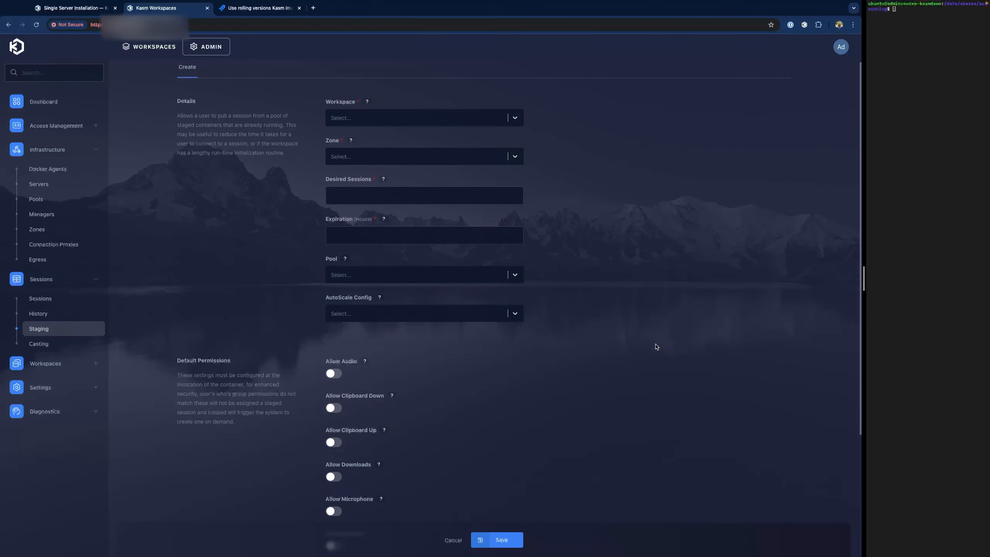
scroll(656, 346, "down", 1)
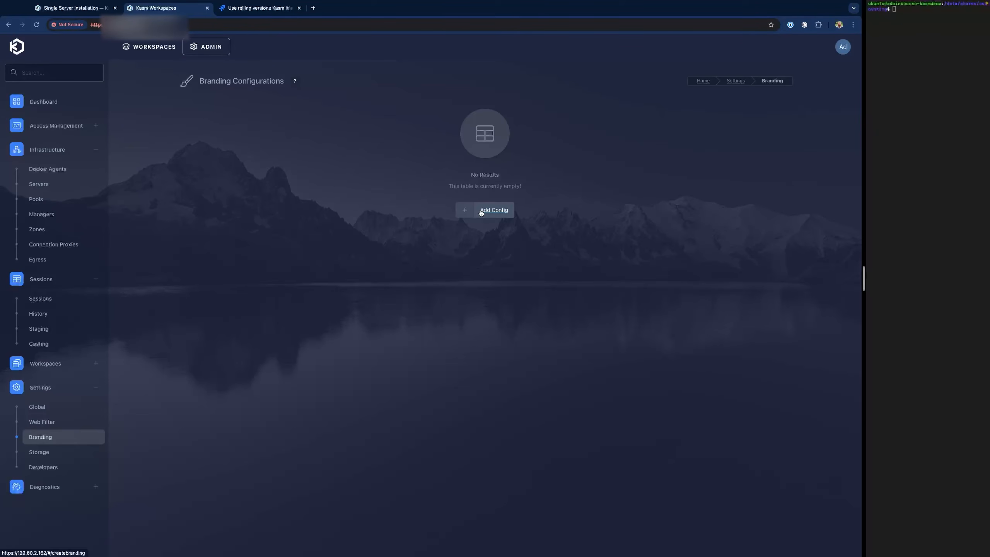
left_click(481, 212)
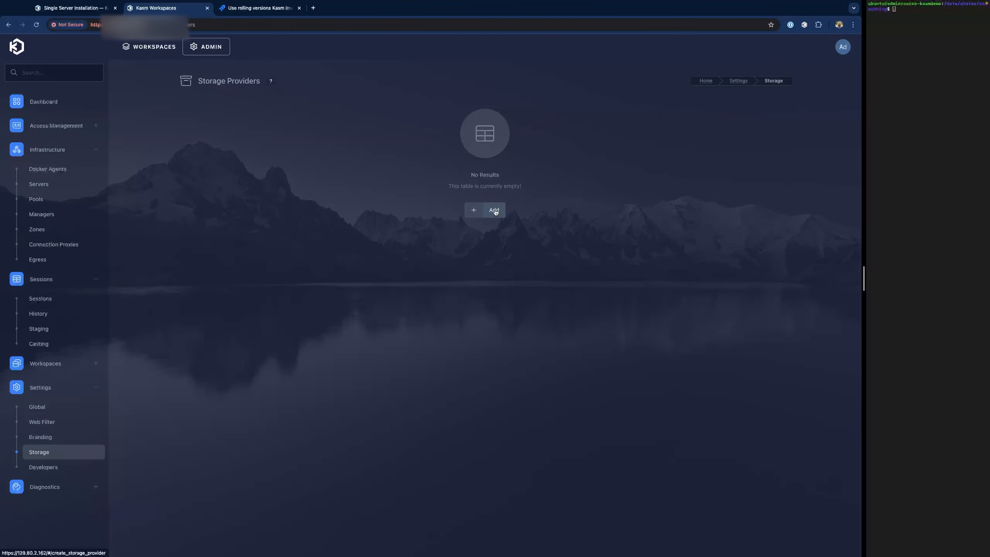
- Check the Storage Provider Type options, then start a new API key under Settings > Developers
left_click(494, 210)
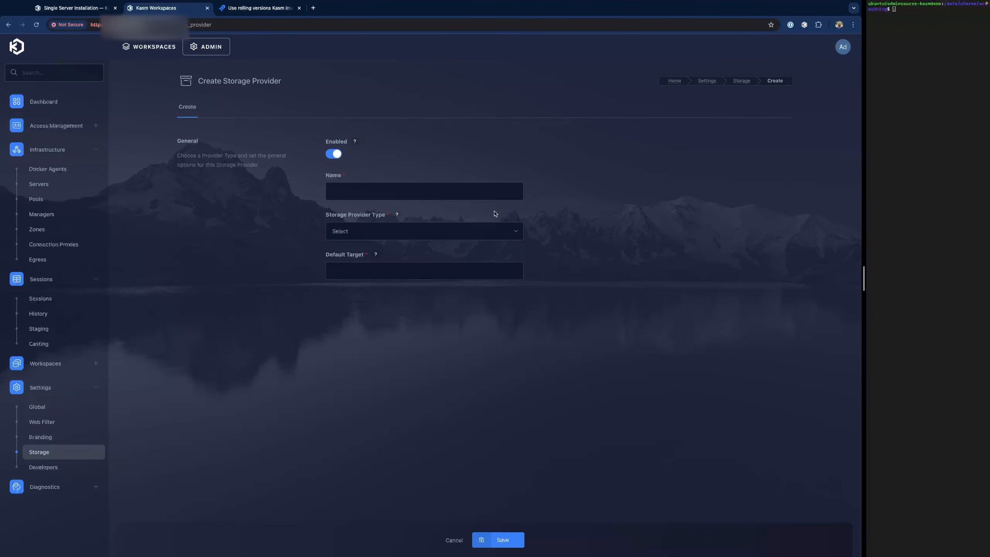
left_click(406, 236)
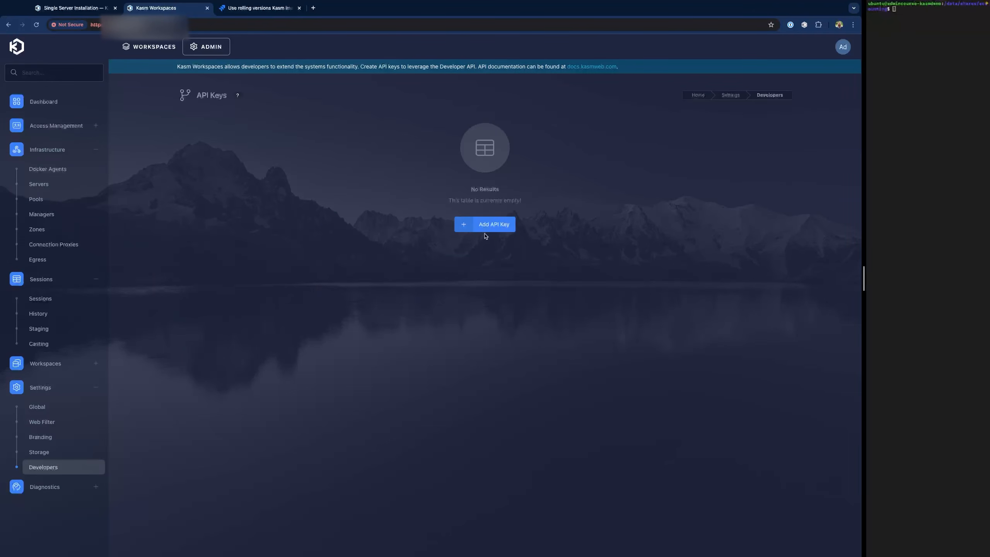
left_click(486, 227)
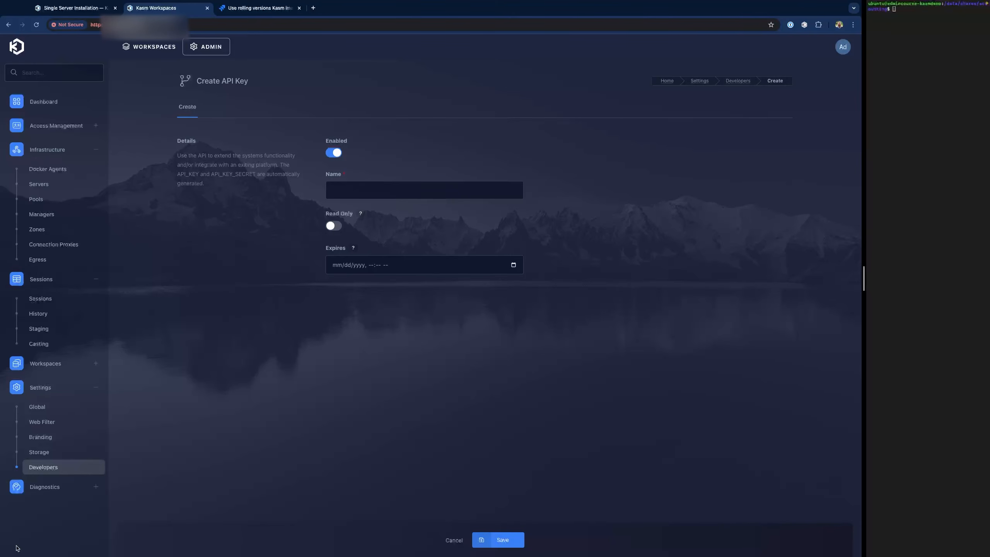
- Cancel the Create API Key form and view application logs under Diagnostics > Logging
left_click(454, 540)
left_click(47, 487)
left_click(50, 507)
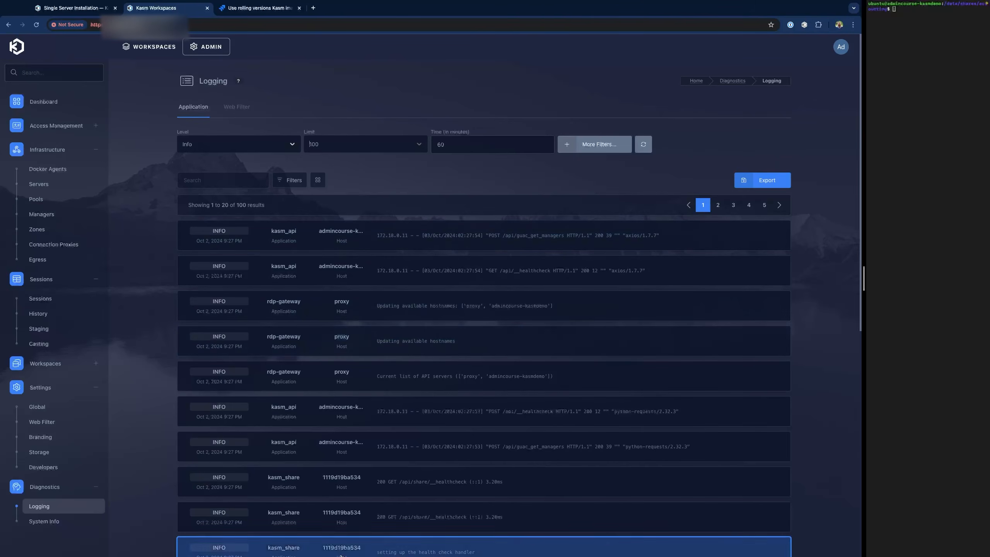
- Open Settings > Global and scroll through the global settings form
left_click(37, 407)
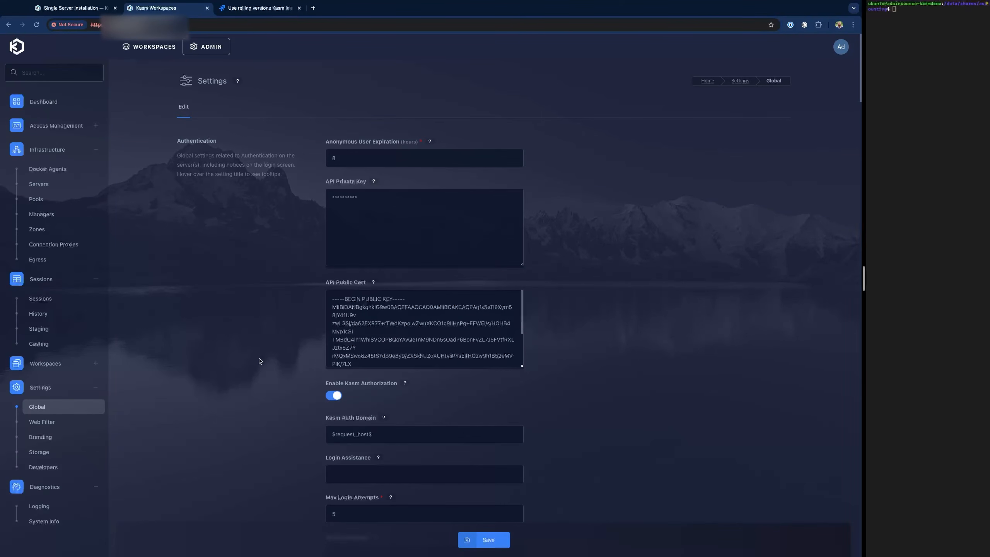
scroll(260, 360, "down", 15)
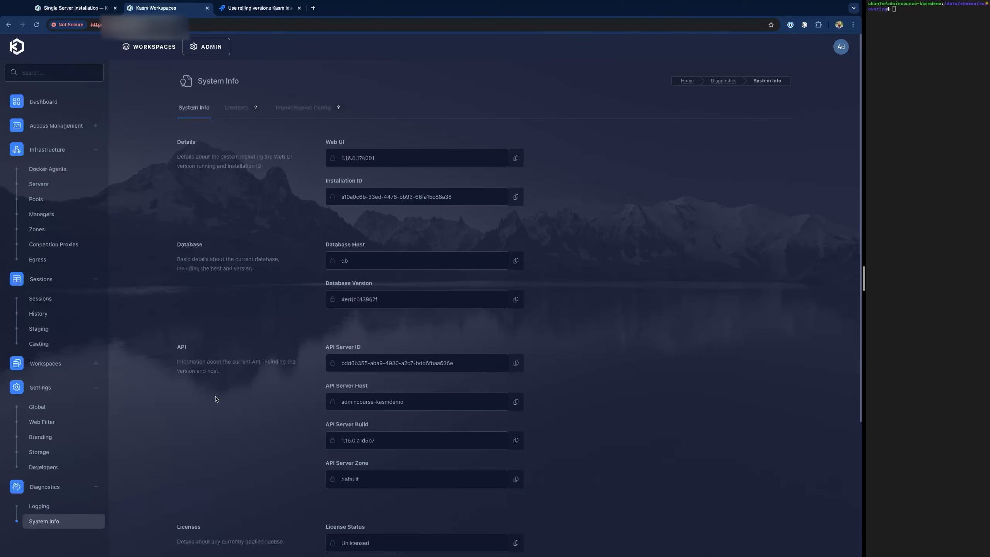
- Scroll System Info, confirm the Licenses tab is empty, cancel Add License, then go to Import/Export Config
scroll(225, 346, "down", 5)
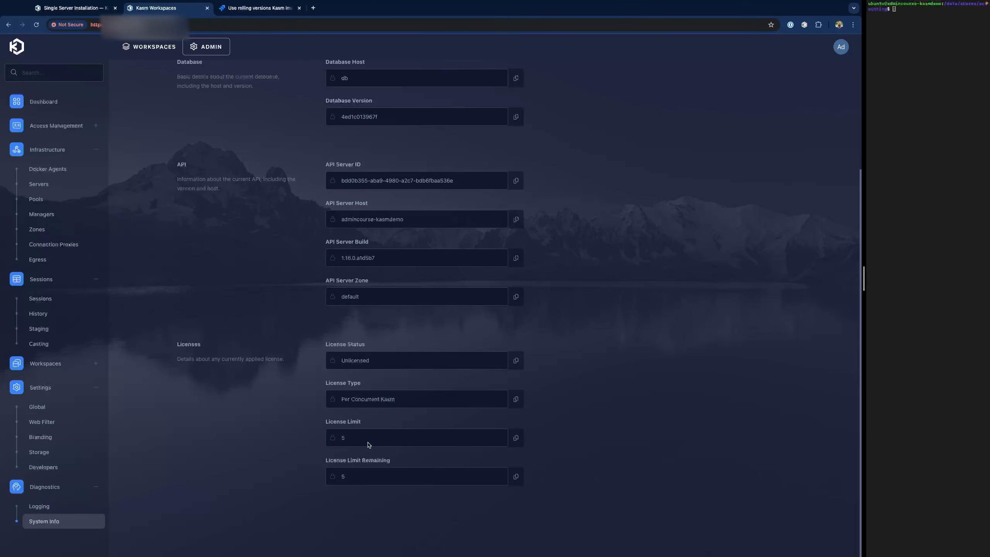
scroll(350, 397, "up", 5)
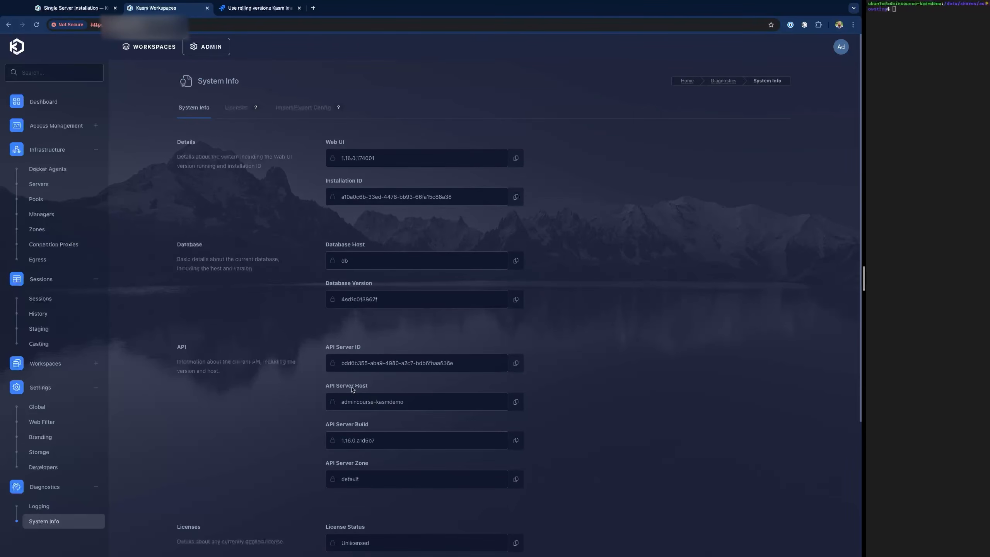
left_click(234, 111)
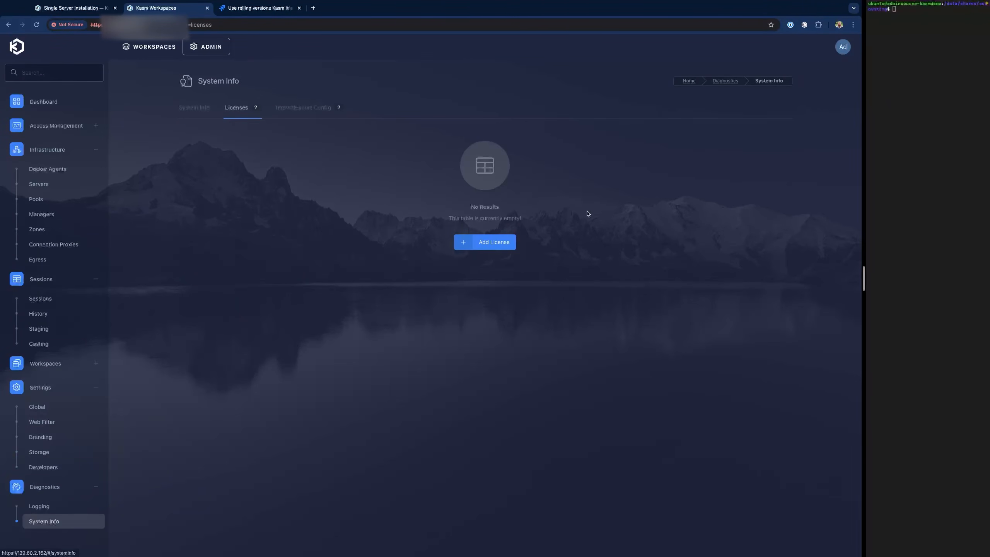
left_click(487, 246)
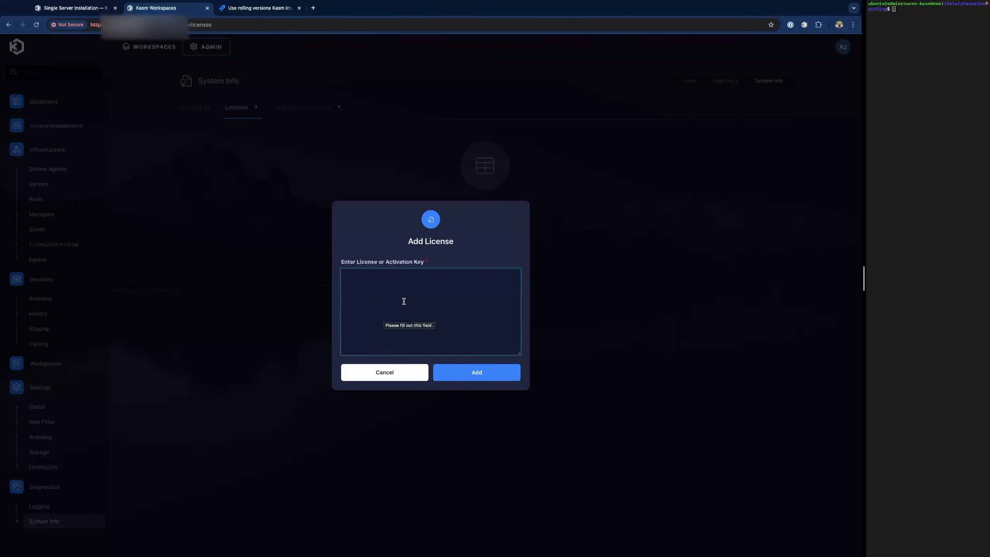
left_click(387, 375)
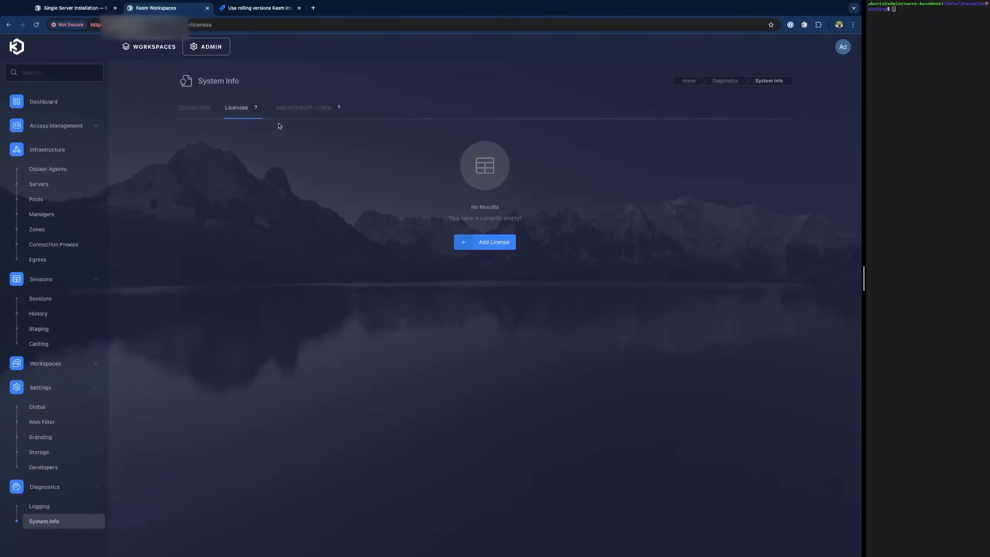
left_click(302, 107)
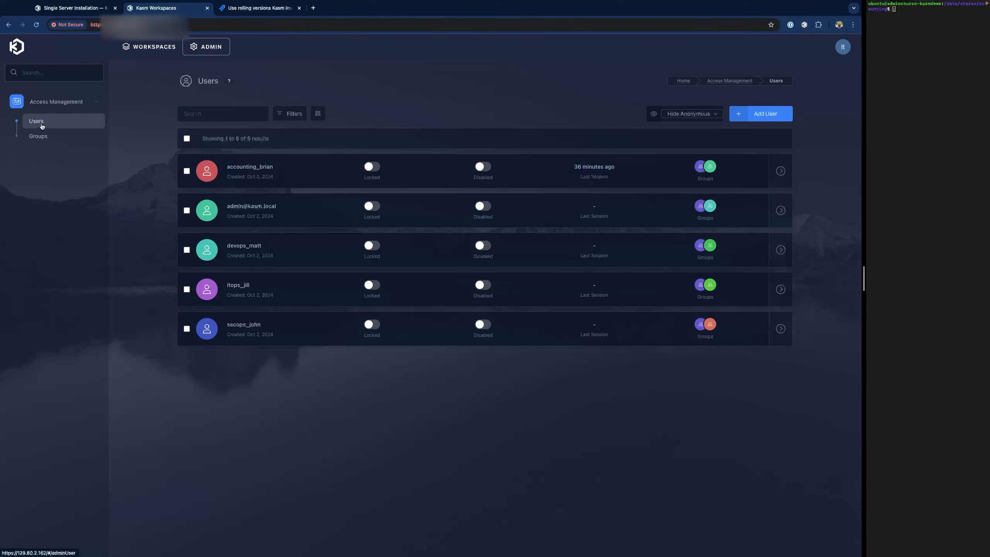
- Look over the Accounting, DevOps, ITOps and SecOps groups, then go back to the Users list
left_click(39, 137)
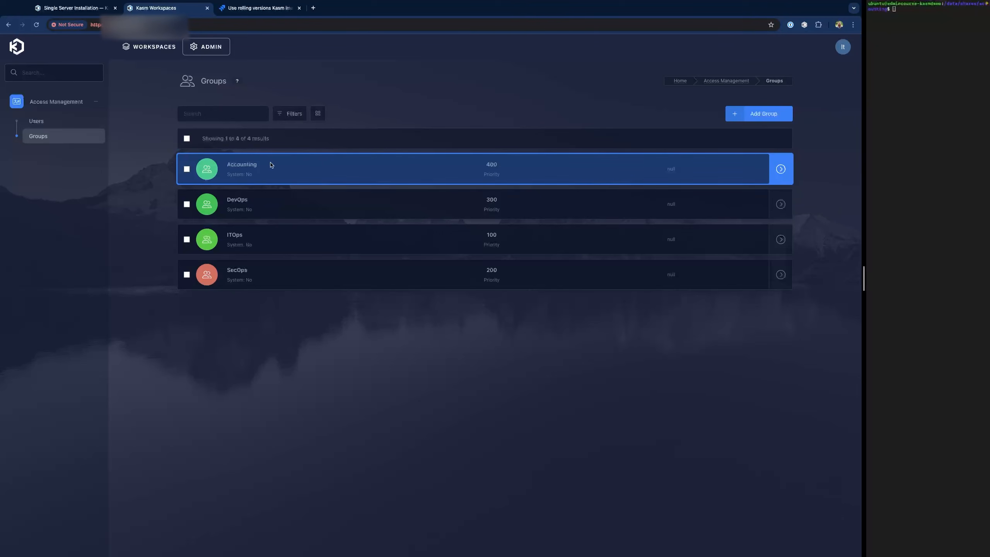
left_click(53, 124)
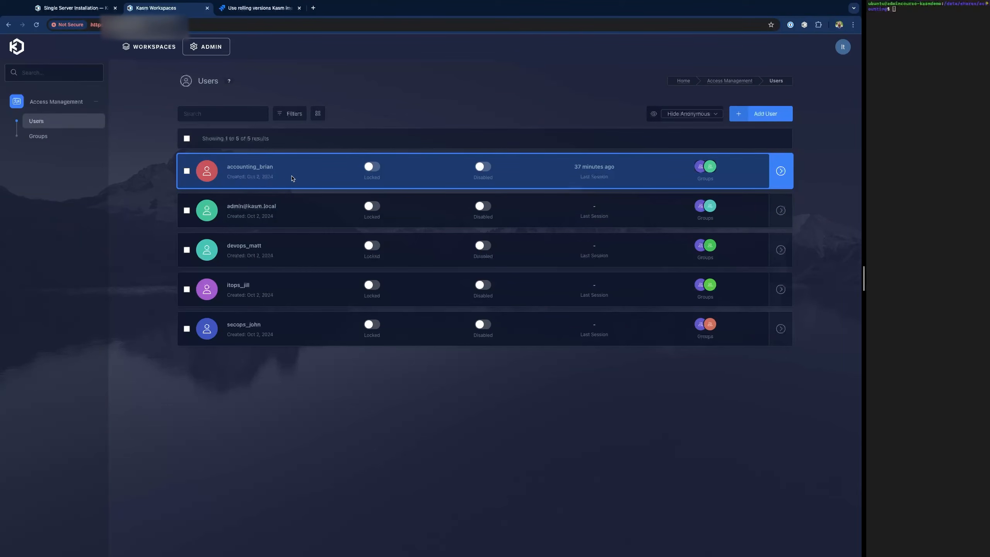
- Start editing the admin account's last name, then abandon those changes
left_click(295, 208)
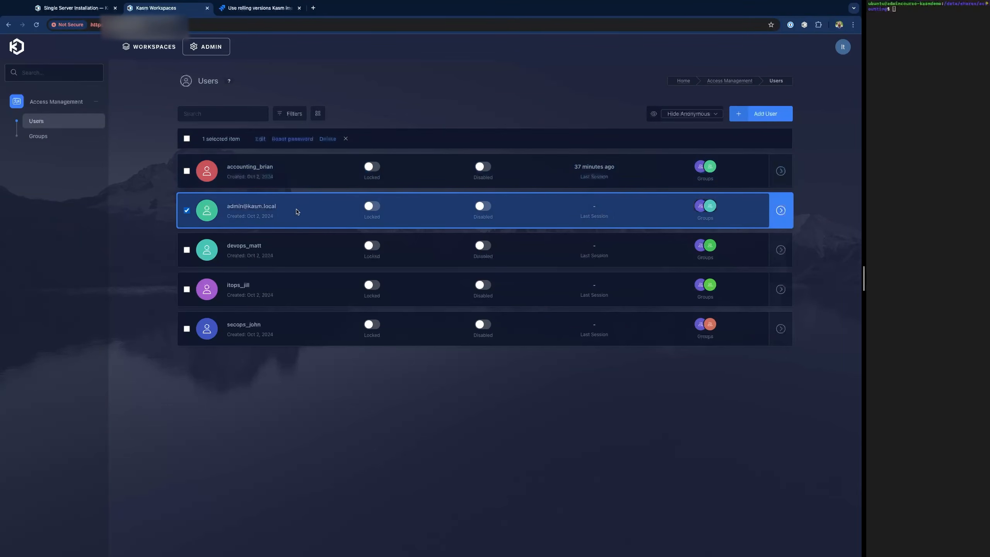
left_click(259, 139)
scroll(376, 247, "down", 8)
left_click(374, 191)
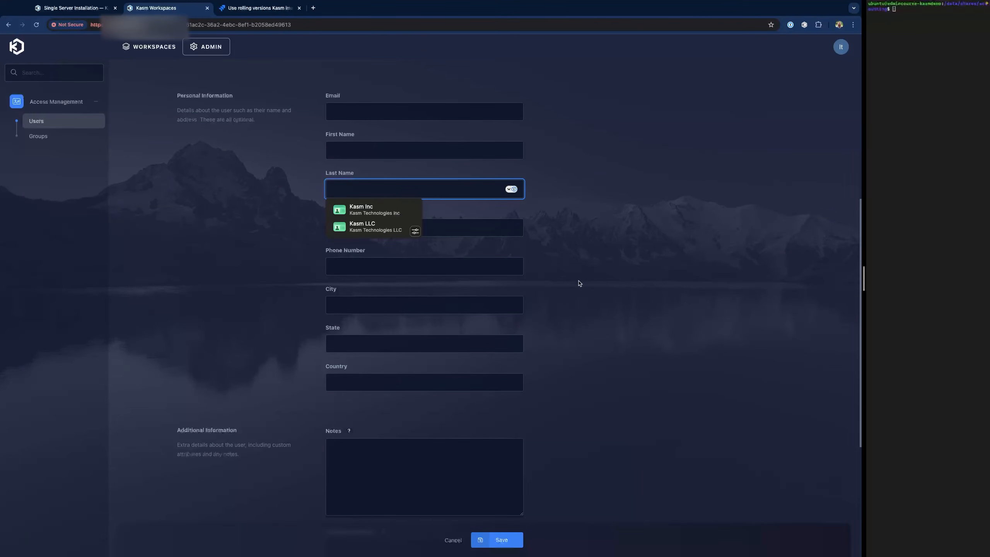
type("lastname")
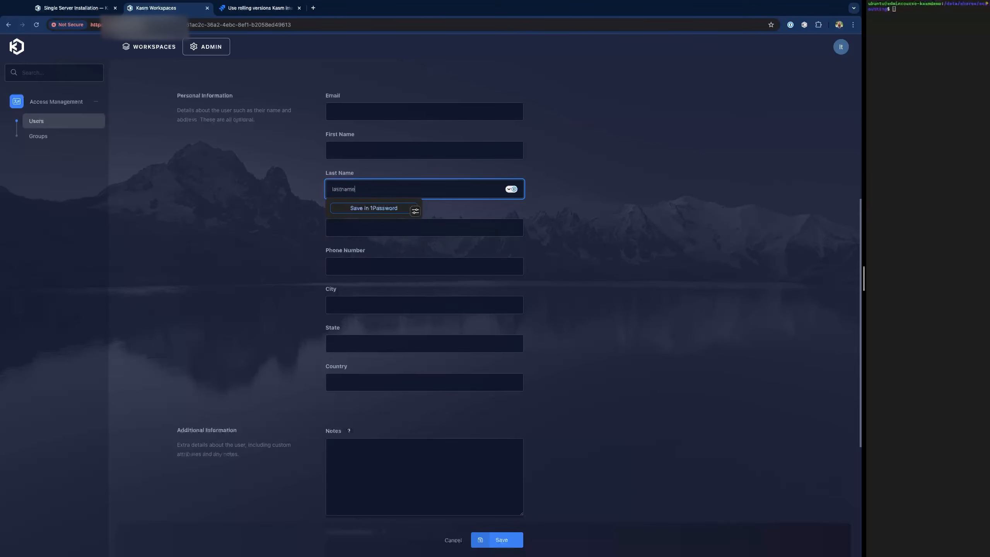
left_click(509, 534)
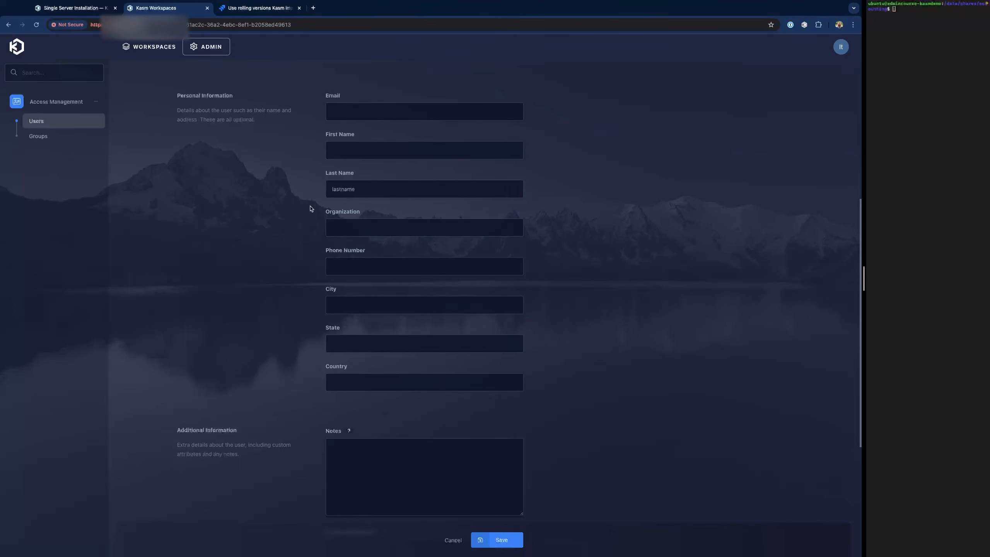
left_click(453, 540)
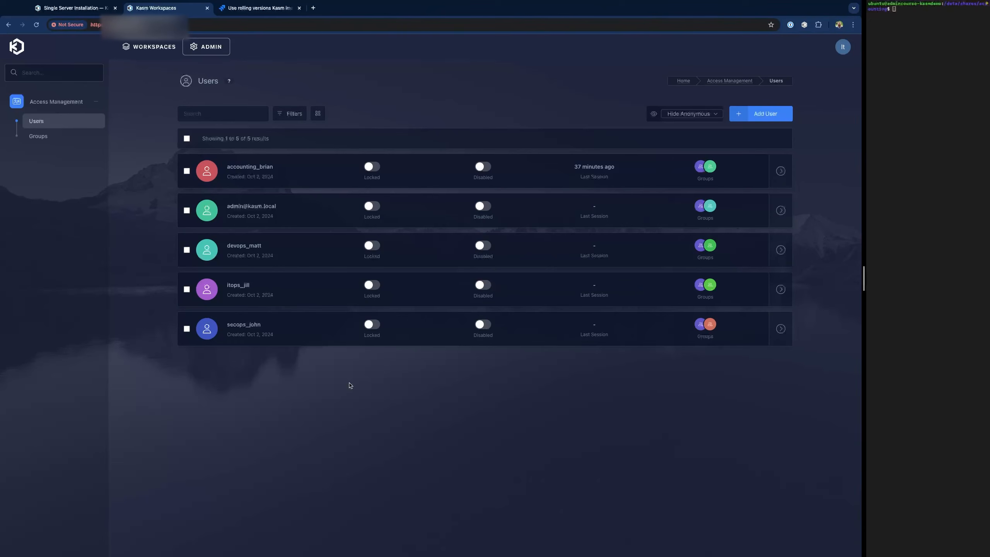
- Enter the ITOps user's first and last name, save, and return to the Workspaces launcher
left_click(438, 287)
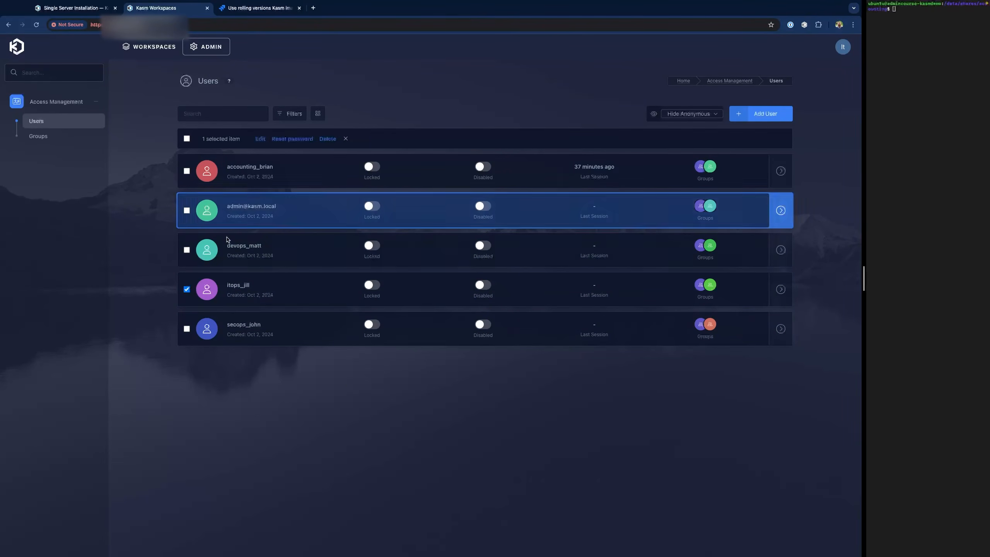
left_click(259, 139)
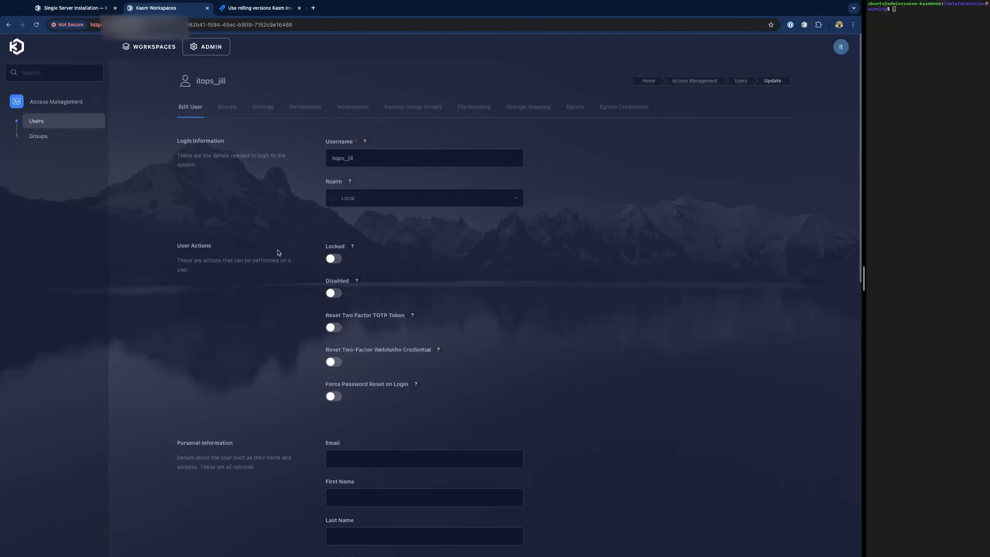
scroll(349, 237, "down", 3)
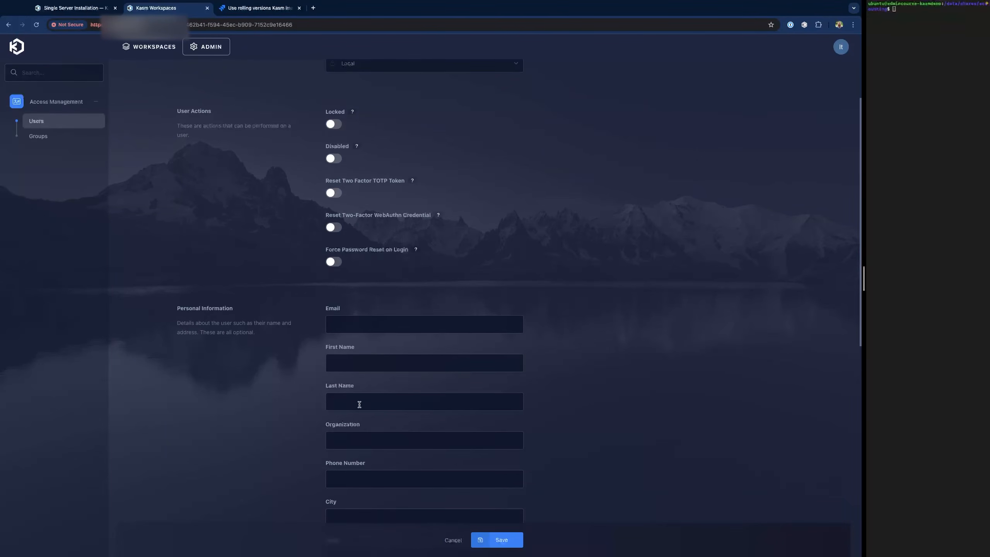
left_click(359, 405)
key("Escape")
type("Smith")
key("shift+Tab")
type("Ji")
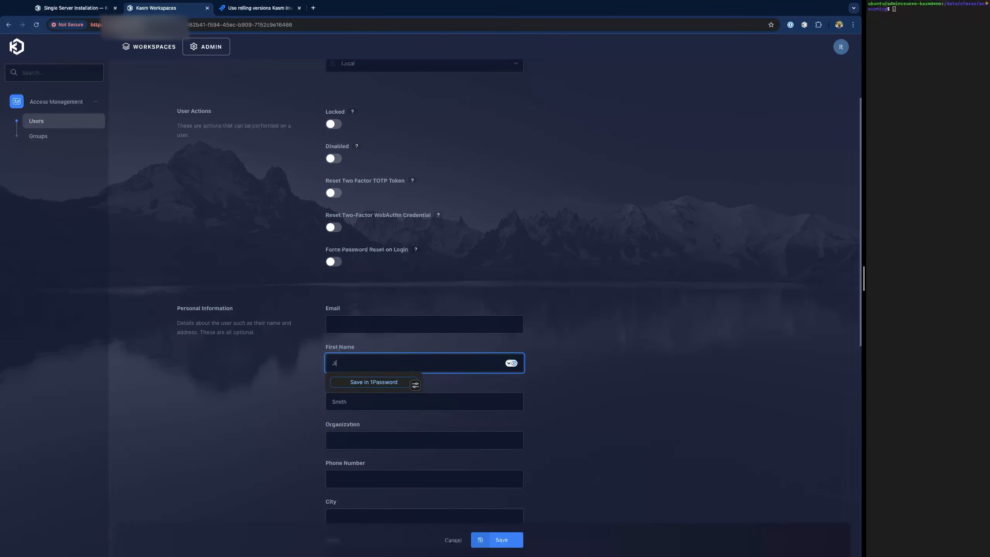
left_click(518, 541)
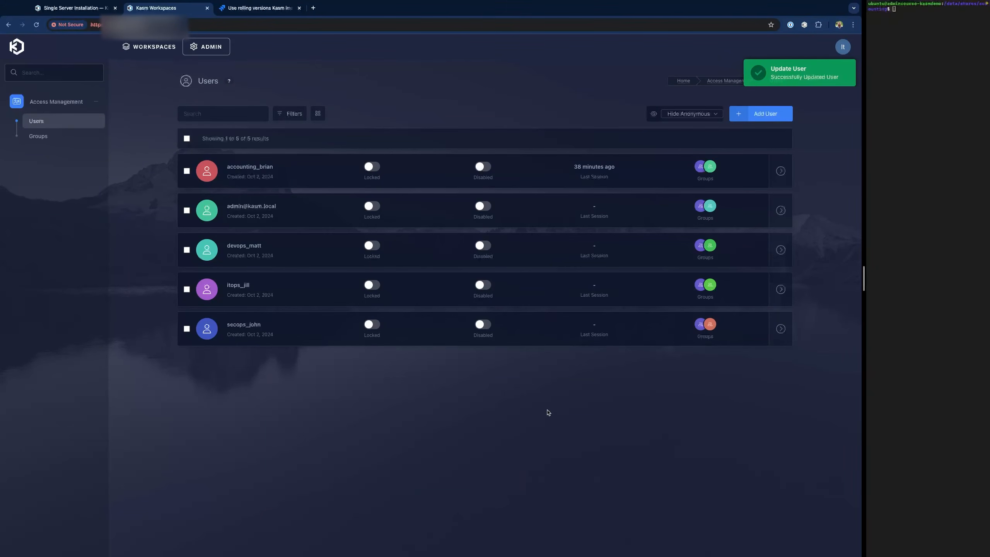
left_click(150, 47)
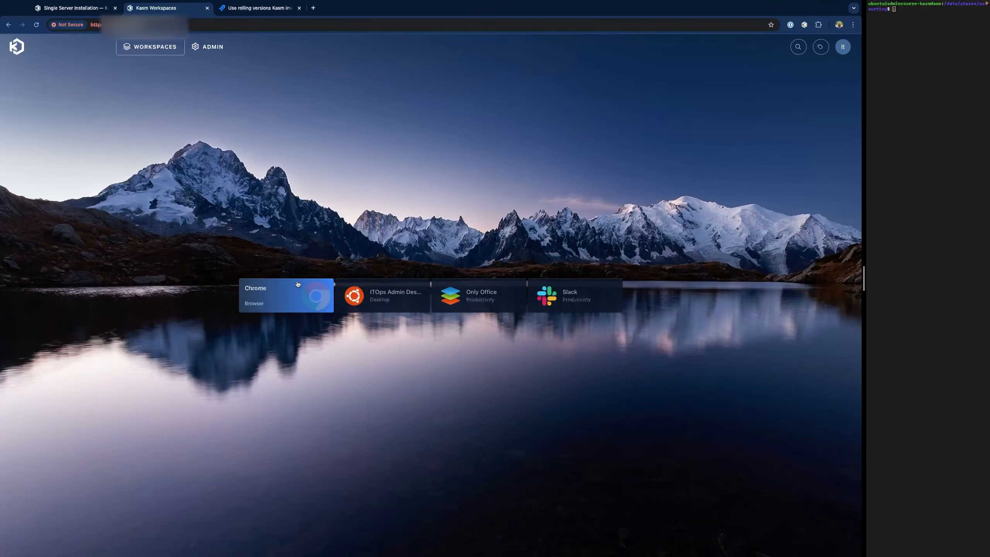
- Launch the ITOps Admin Desktop session, then log out through its Control Panel
left_click(390, 300)
left_click(429, 345)
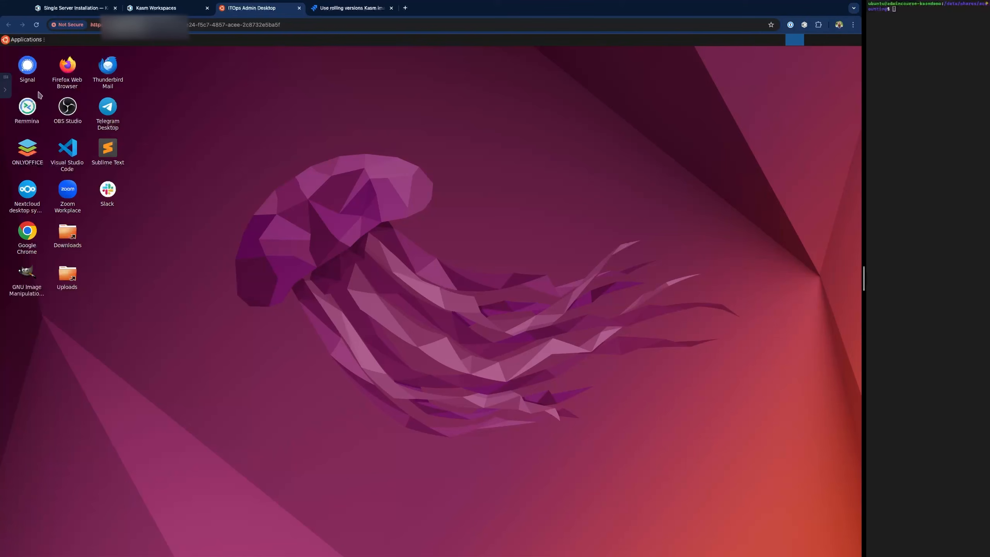
left_click(5, 92)
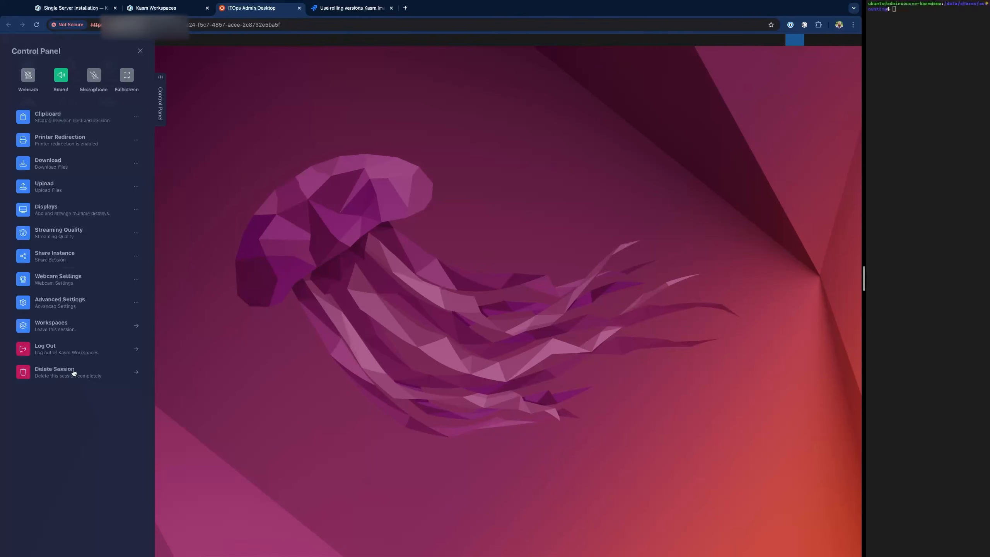
left_click(92, 276)
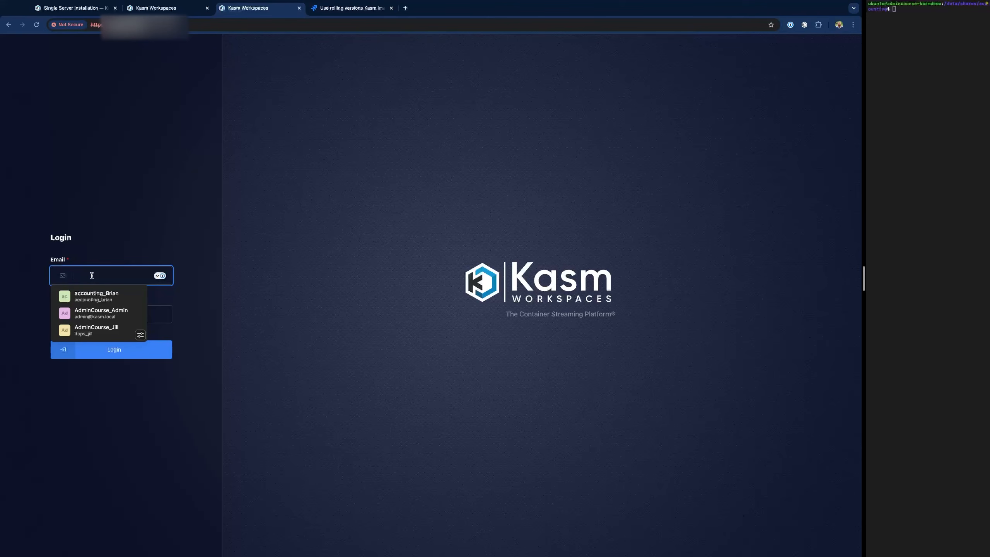
- Log in with the SecOps user's username and password, then launch the Ubuntu Jammy desktop
type("secop")
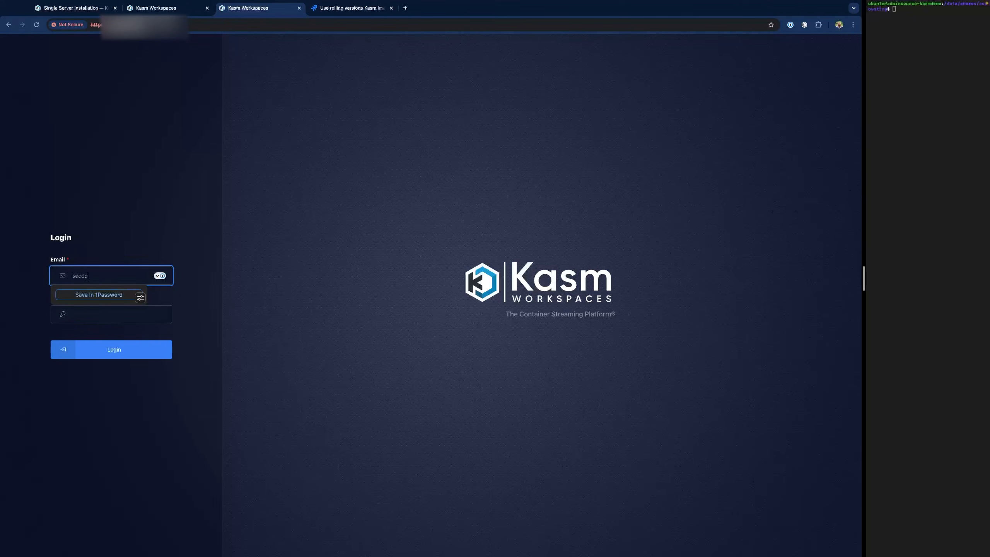
type("s_john")
key("Tab")
type("••••••••")
key("Return")
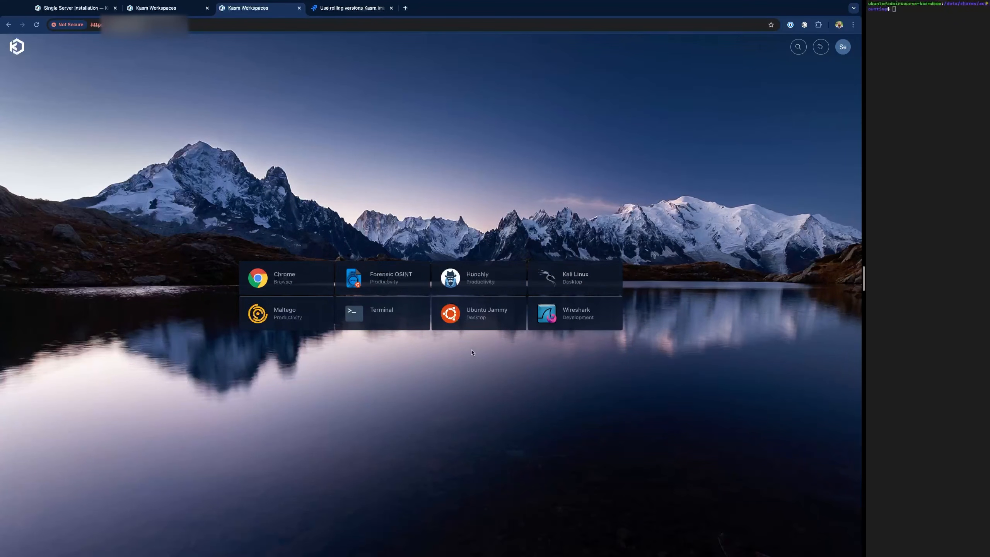
left_click(503, 314)
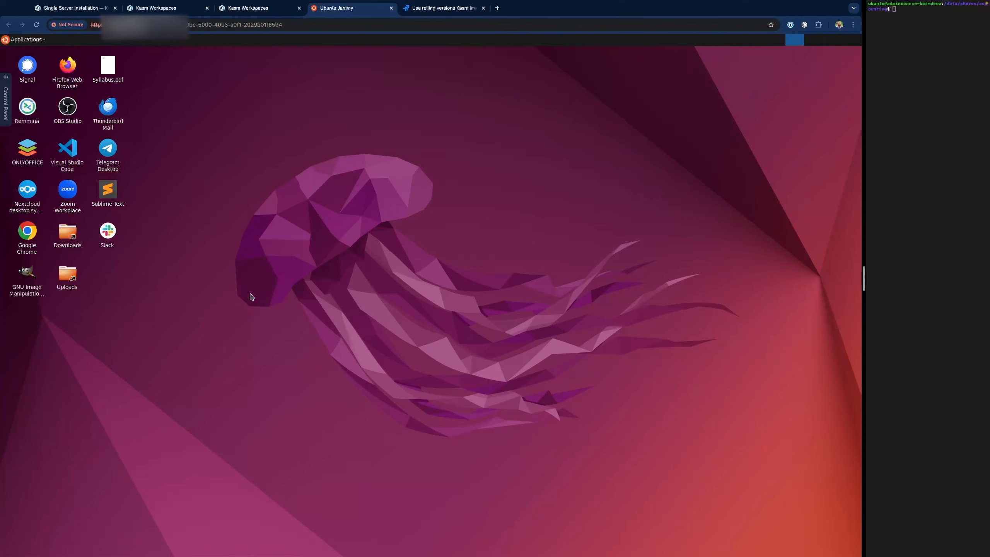
- In File Manager, browse File System > shares, peek into accounting, then open itops
left_click(109, 67)
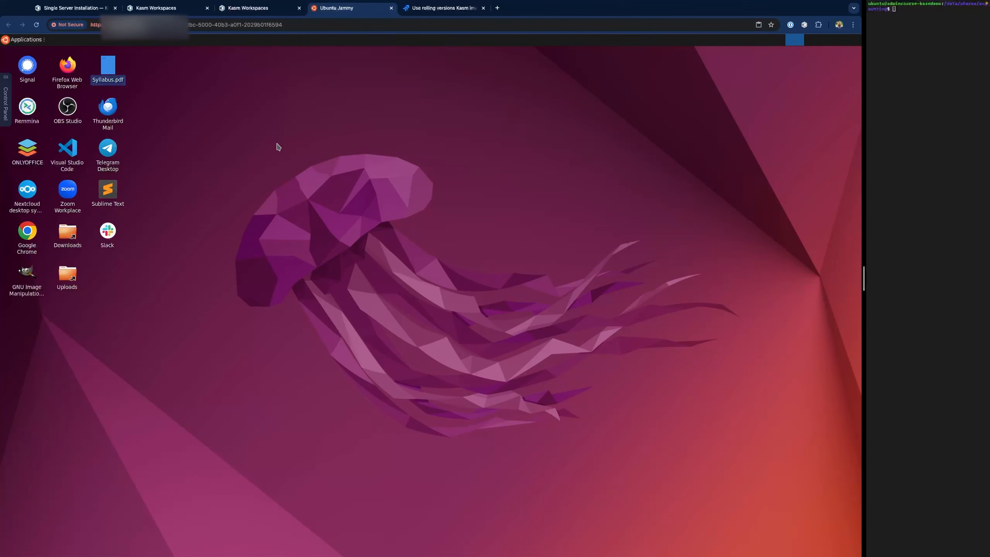
left_click(26, 39)
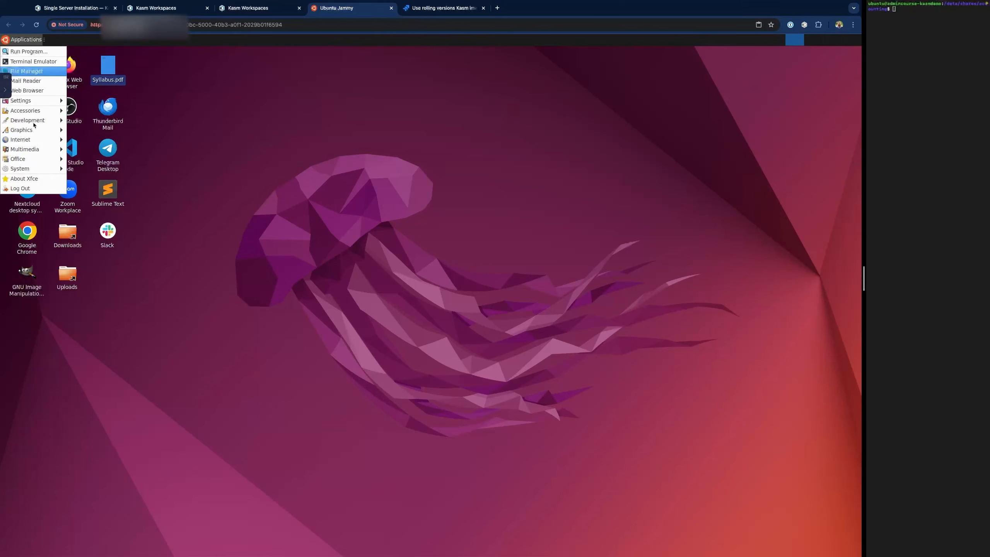
left_click(26, 72)
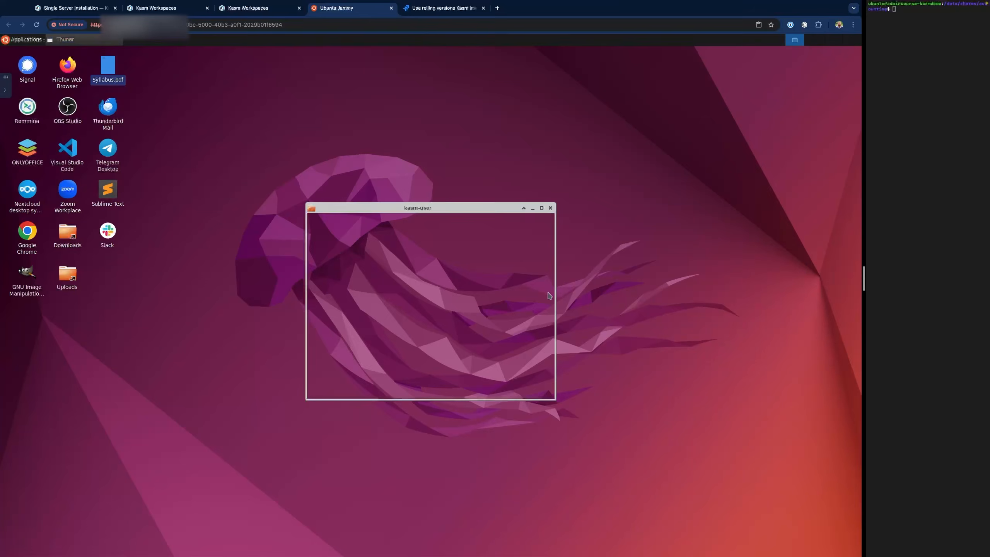
left_click(338, 303)
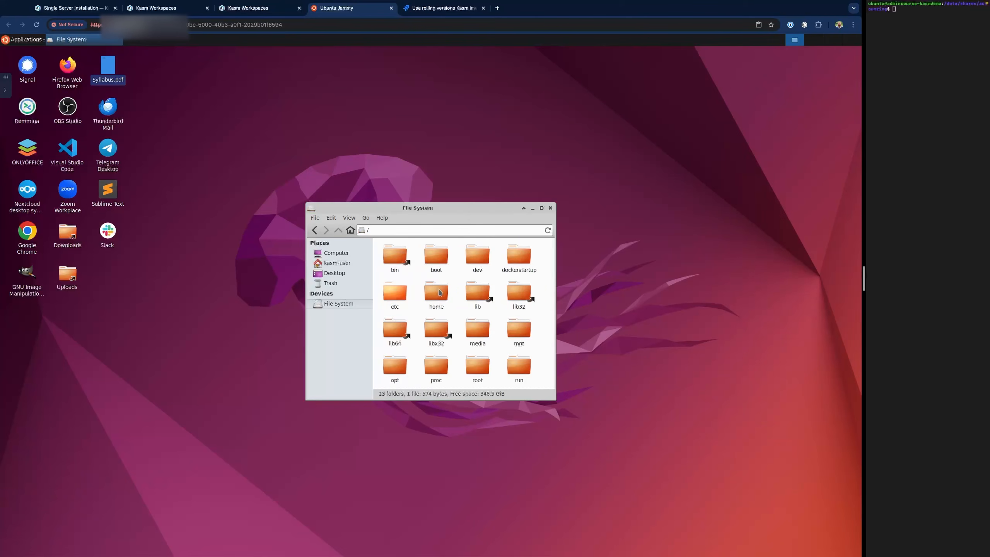
scroll(439, 320, "down", 3)
double_click(437, 326)
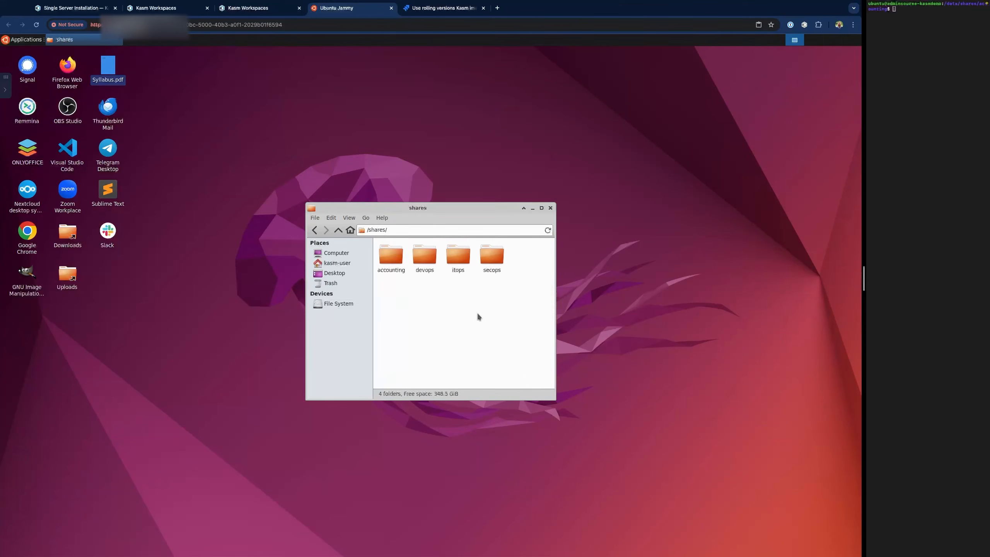
double_click(388, 269)
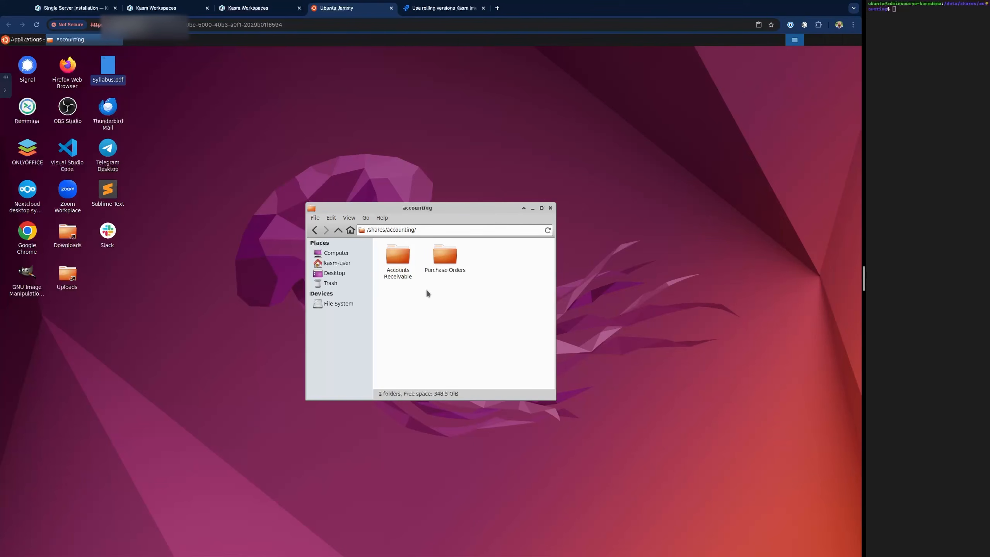
left_click(314, 230)
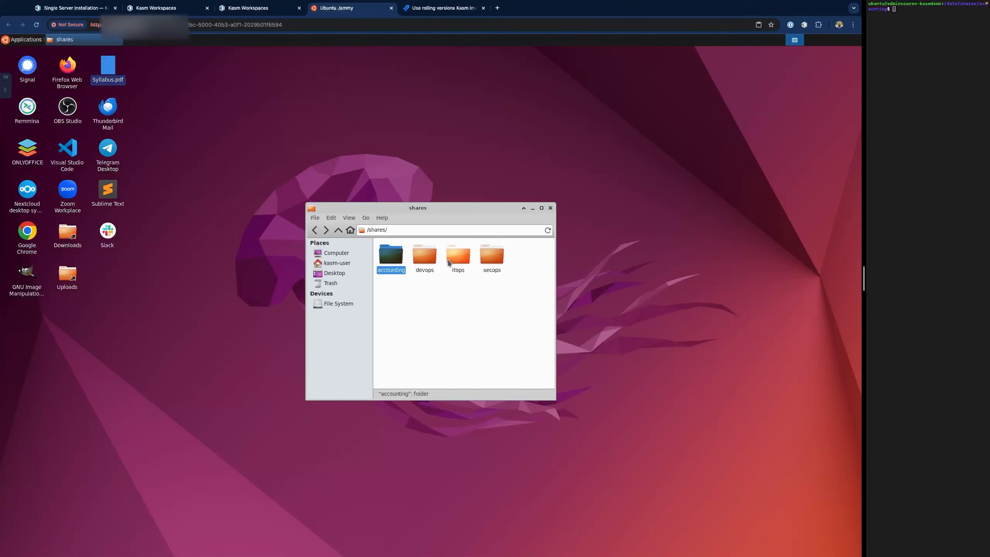
double_click(450, 263)
- Create a new folder in /shares/itops via the right-click Create Folder option, giving it the typed name
right_click(414, 276)
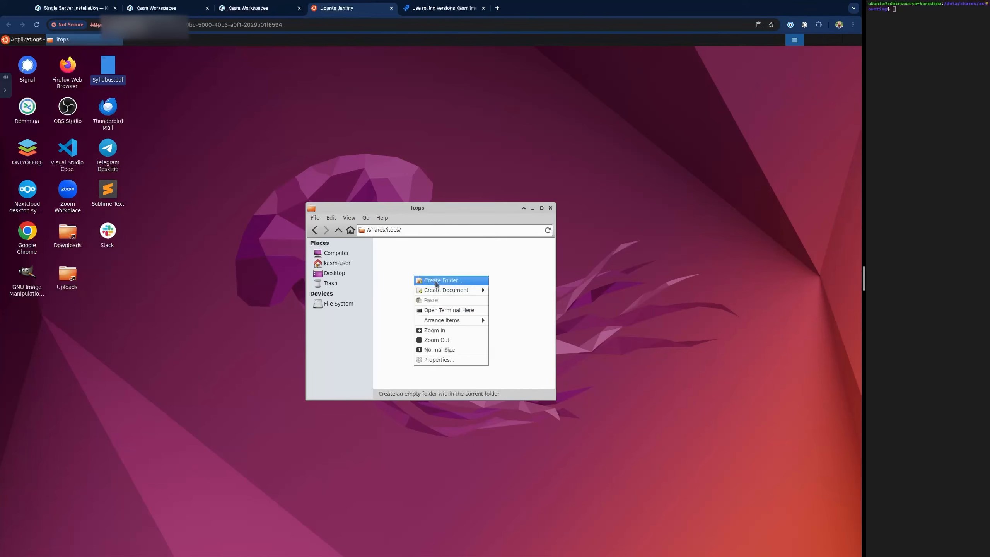
left_click(437, 281)
type("Se")
key("BackSpace")
type("John")
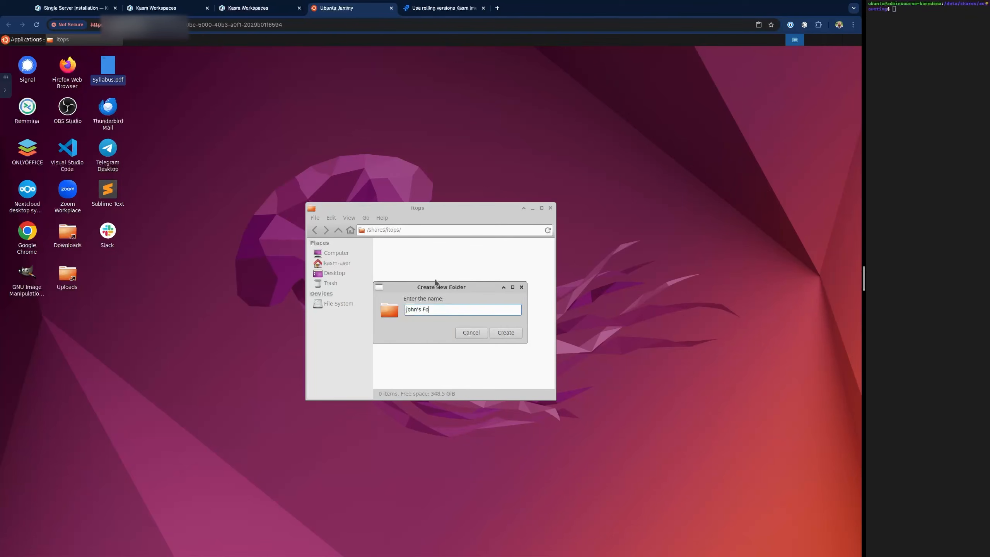
type("s Fo")
left_click(505, 333)
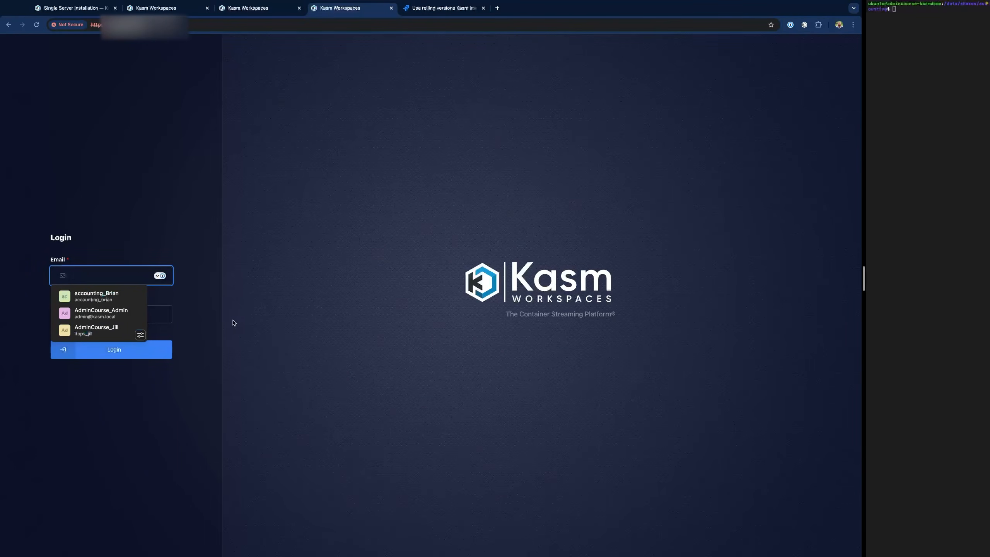
- Log in with the saved ITOps credentials, correcting the password, and launch ITOps Admin Desktop
left_click(99, 329)
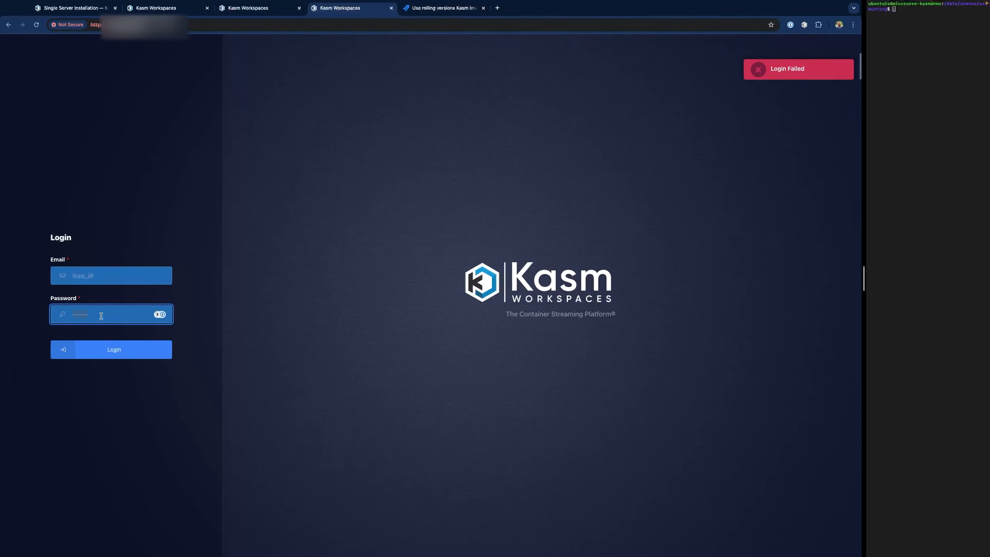
left_click(102, 316)
left_click(148, 350)
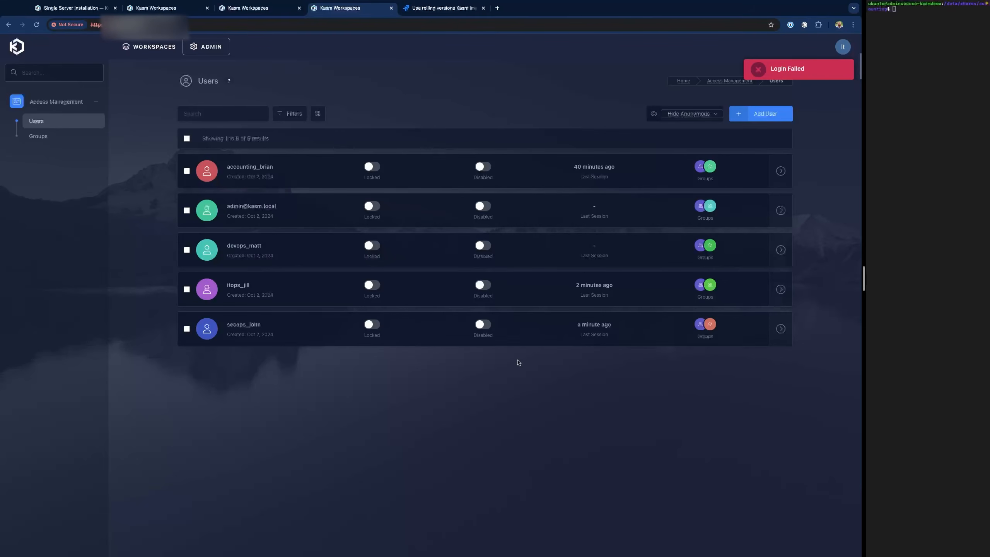
left_click(152, 46)
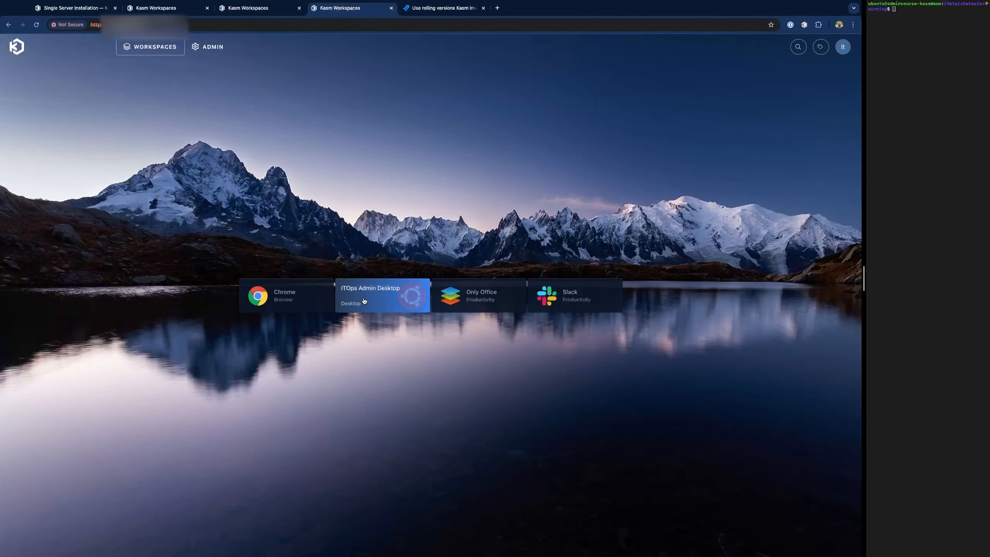
left_click(364, 300)
left_click(430, 339)
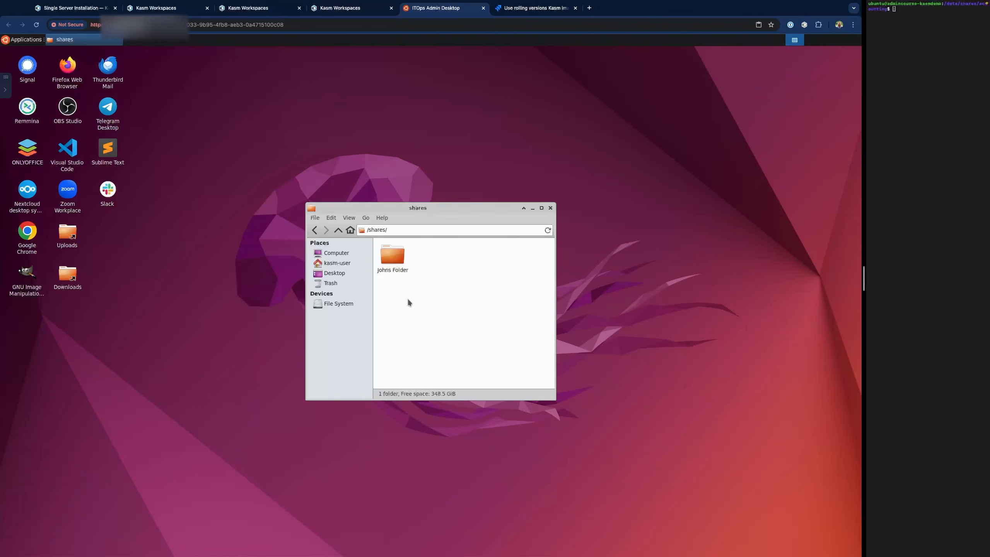
left_click(185, 220)
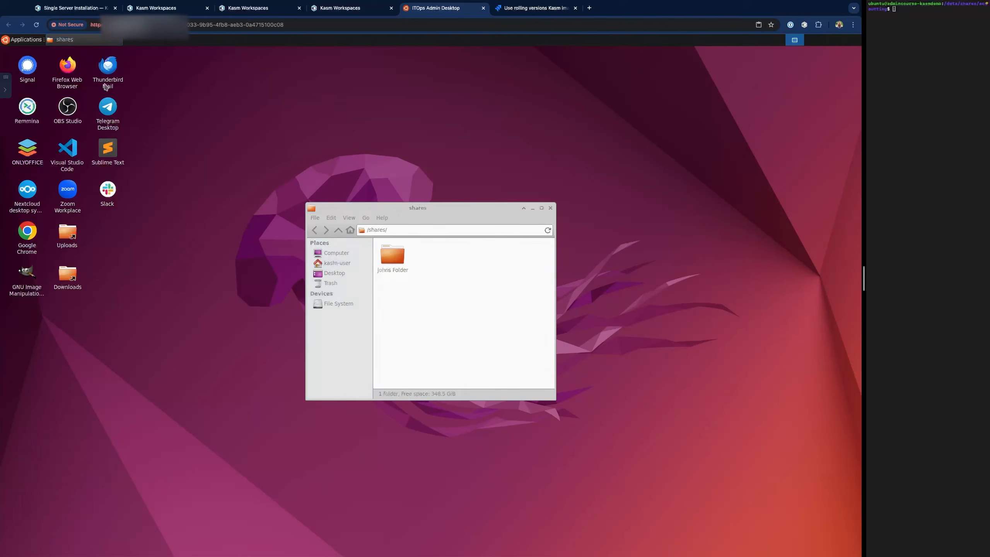
double_click(28, 231)
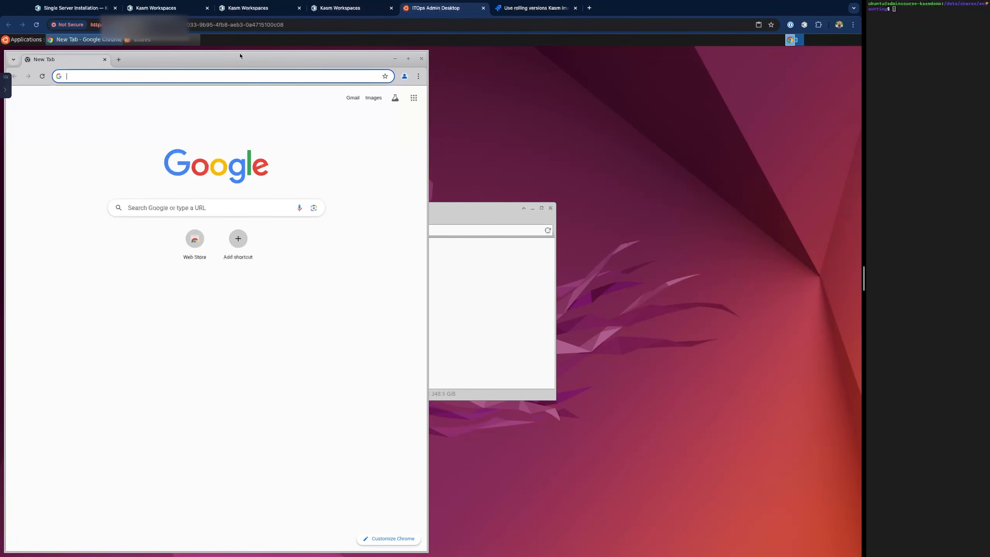
left_click_drag(236, 54, 449, 60)
left_click(394, 84)
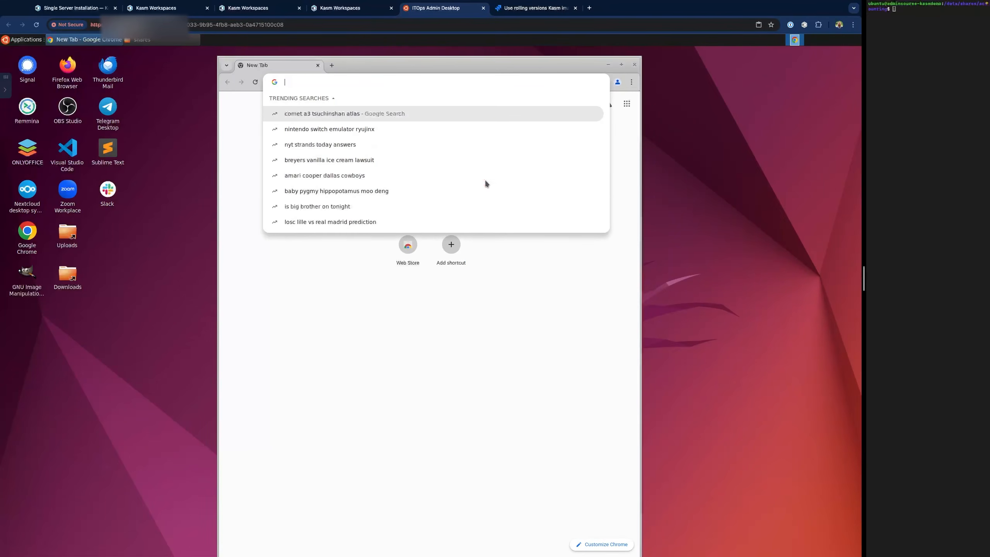
type("www")
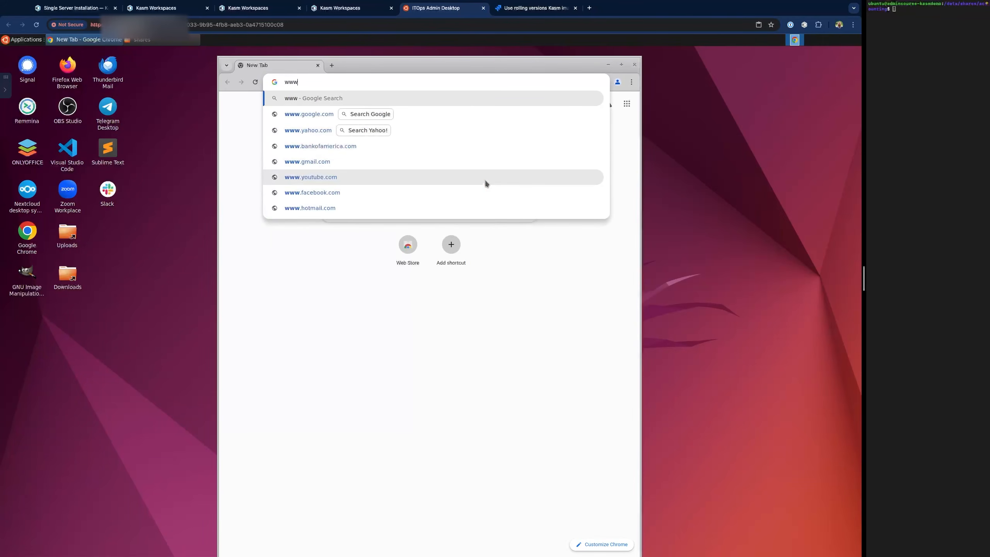
type(".google.com")
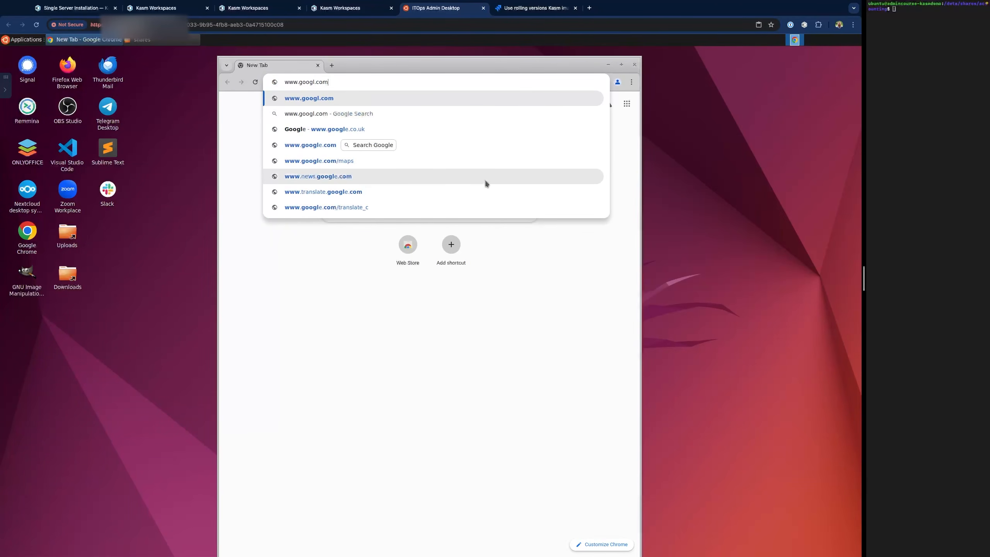
key("Return")
- Load kasmweb.com, then try microsoft.com, which is blocked as Access Denied
double_click(354, 81)
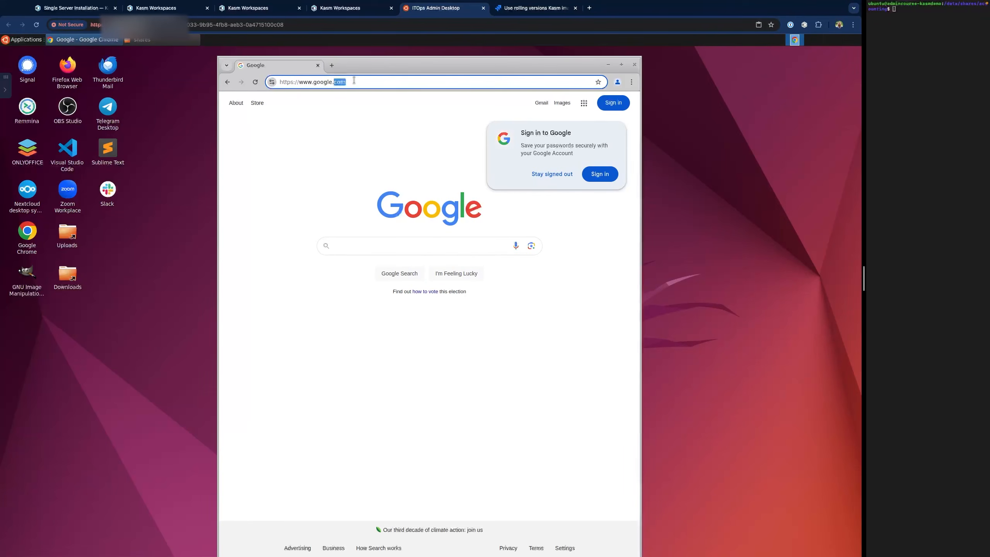
key("ctrl+shift+Left")
key("ctrl+shift+Left")
type("kasmweb.com")
key("Return")
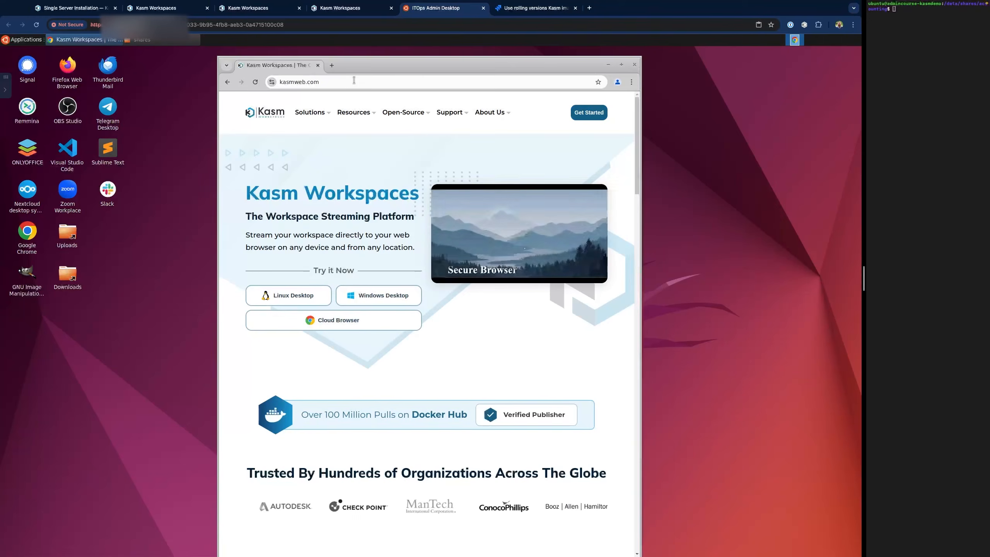
left_click(354, 80)
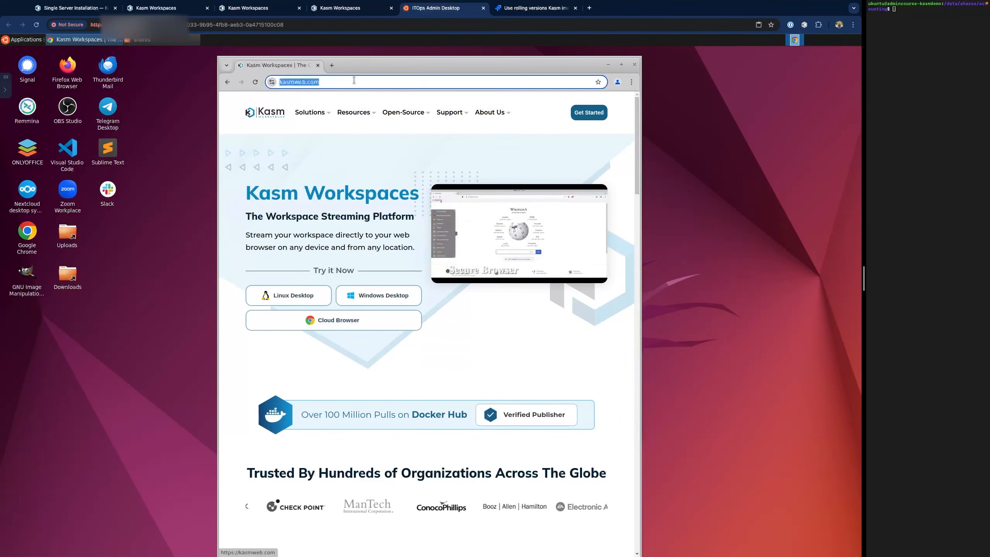
type("micros")
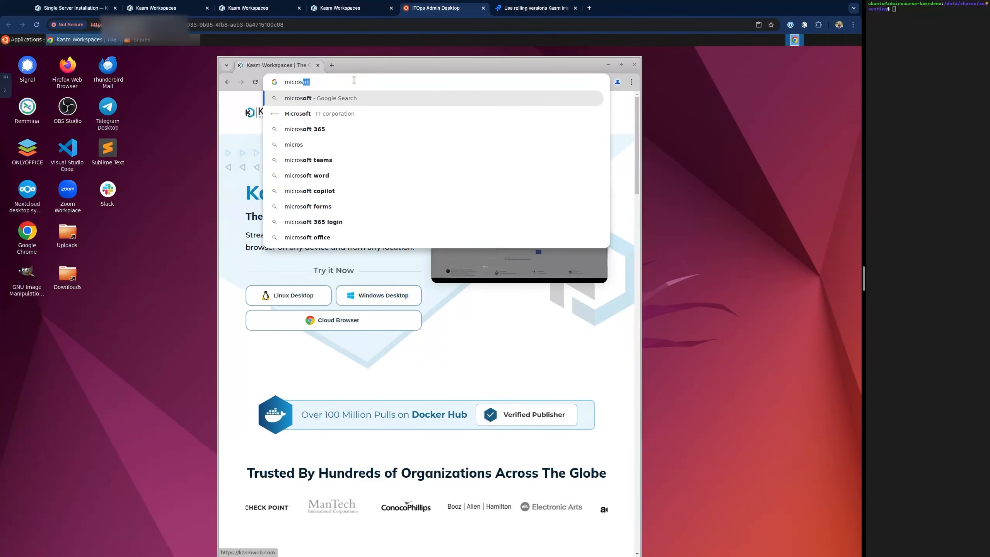
type("oft.com")
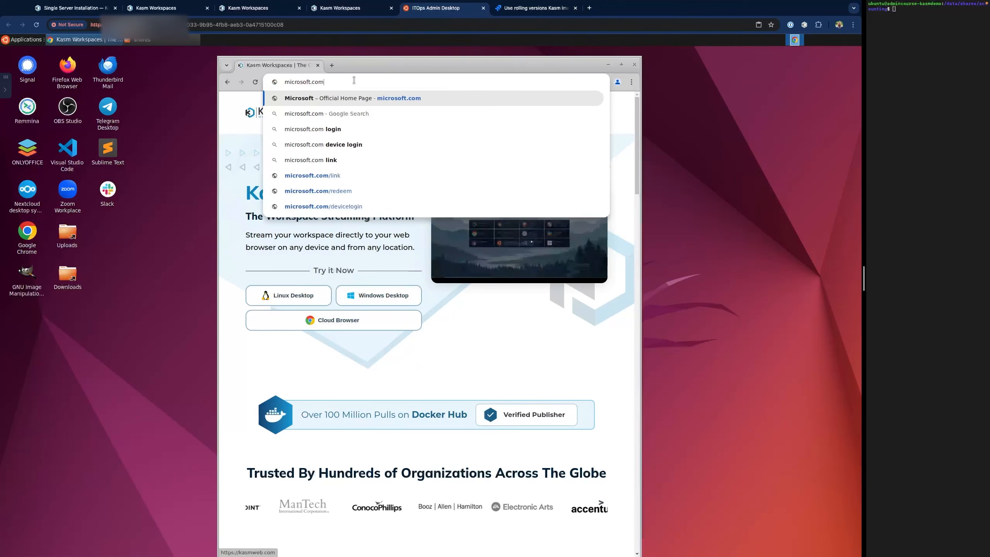
key("Return")
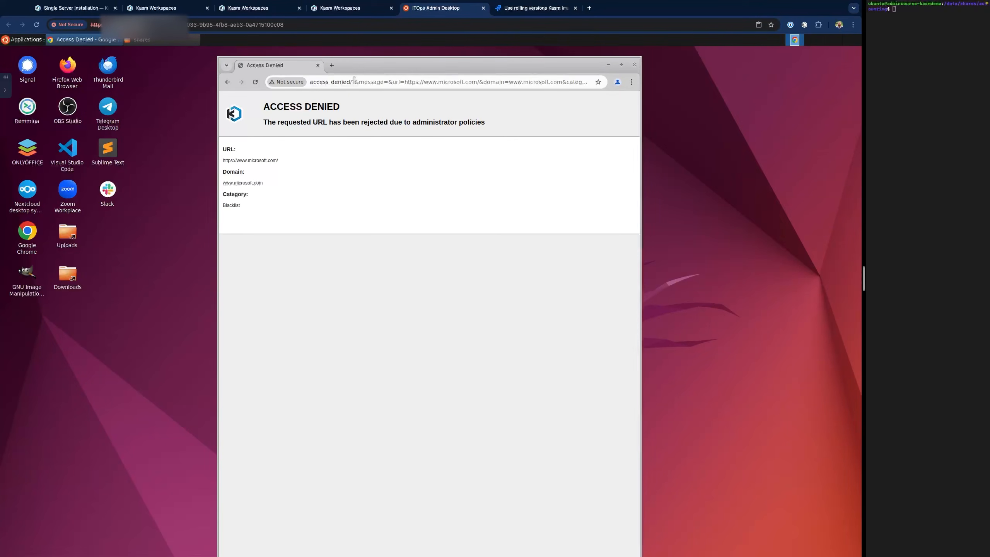
- Try amazon.com and then ebay.com; both return the blacklist Access Denied page
left_click(354, 81)
type("amazo")
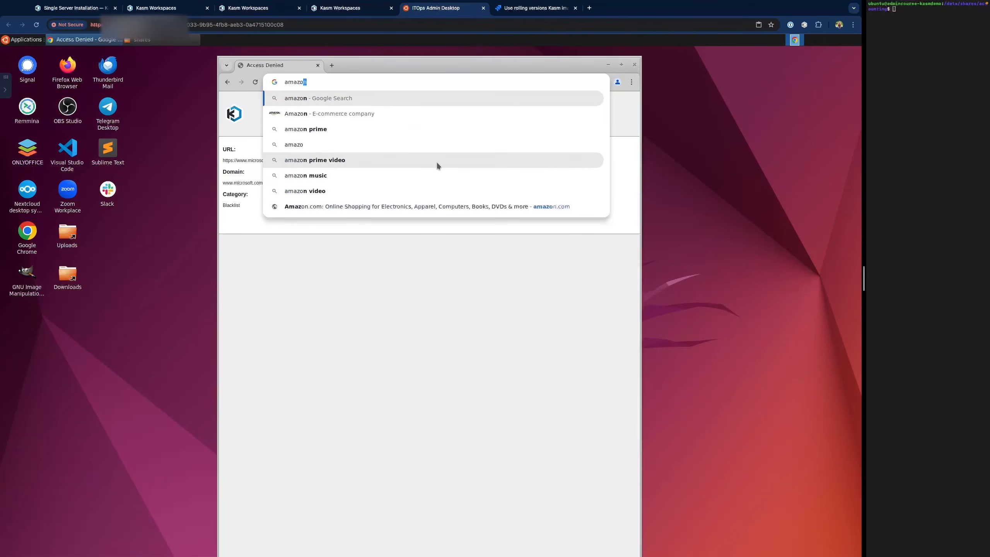
type("n.com")
key("Return")
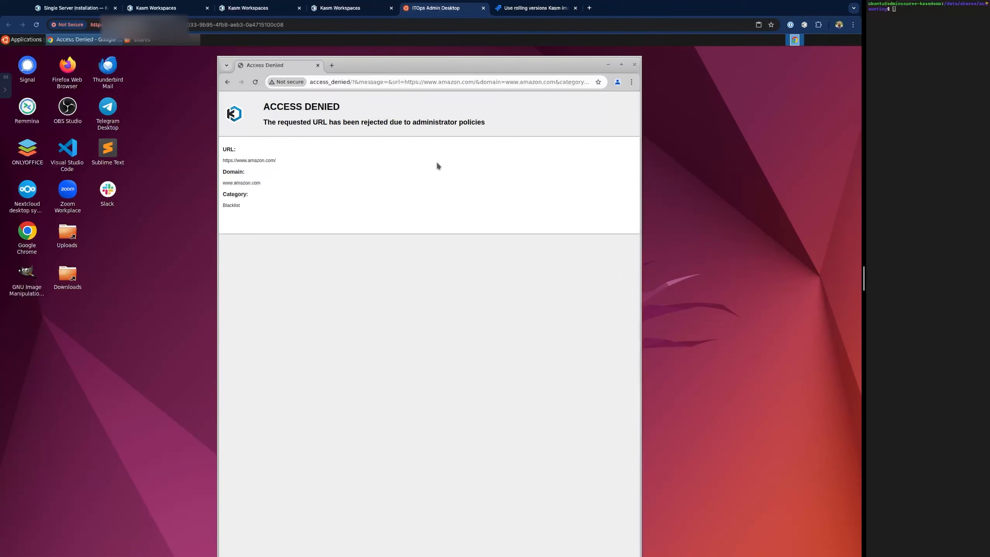
left_click(429, 83)
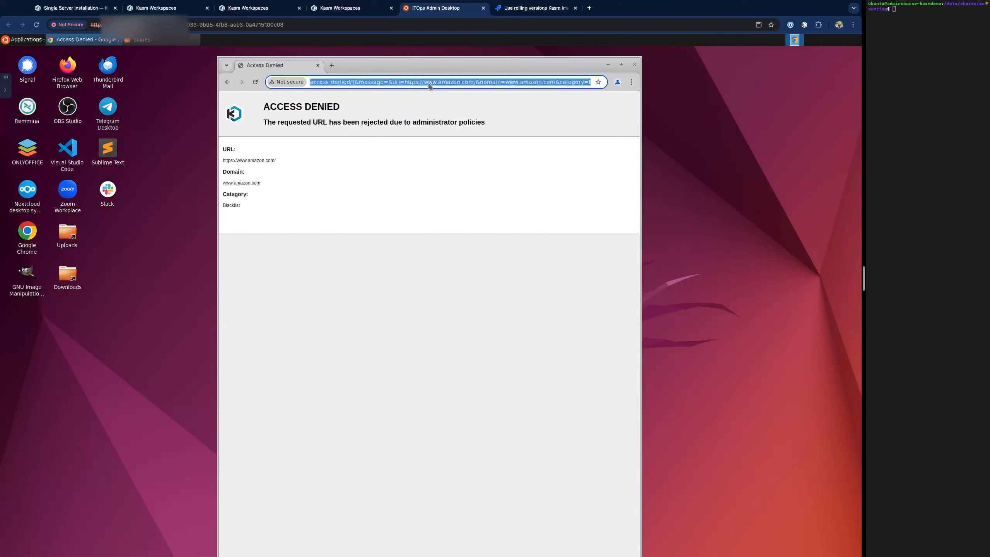
type("ebay.com")
key("Return")
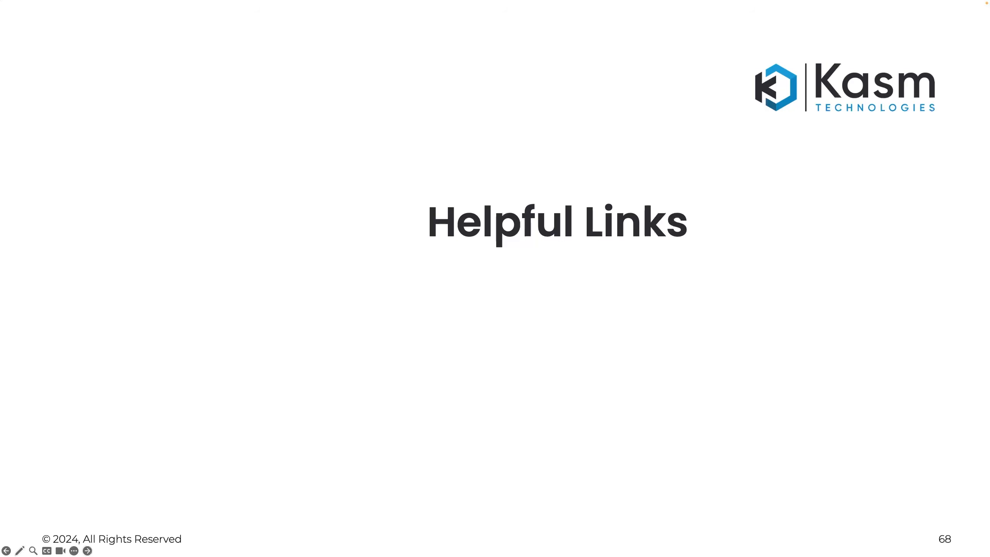
- Advance to slide 69 (Helpful Links), then to slide 70, the Thank You slide
key("Right")
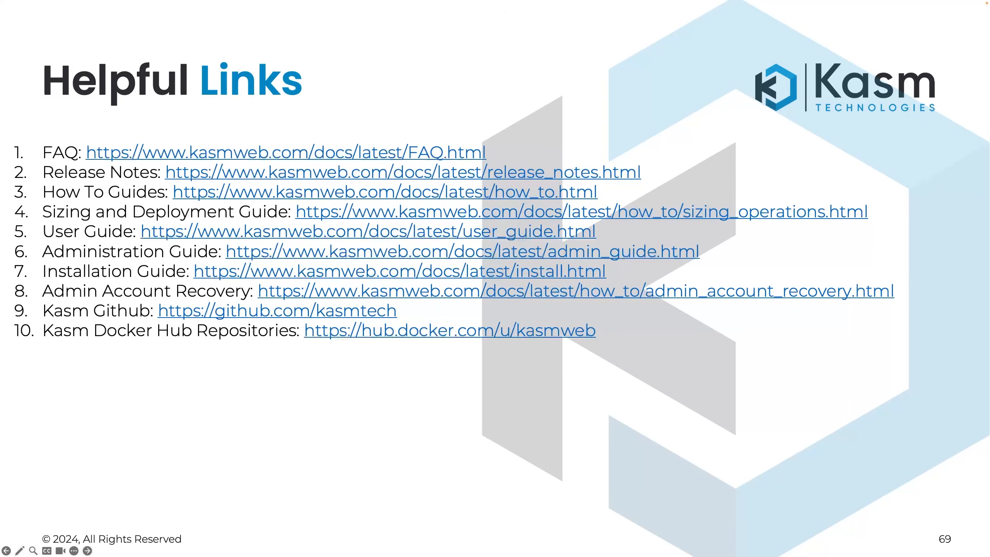
left_click(573, 455)
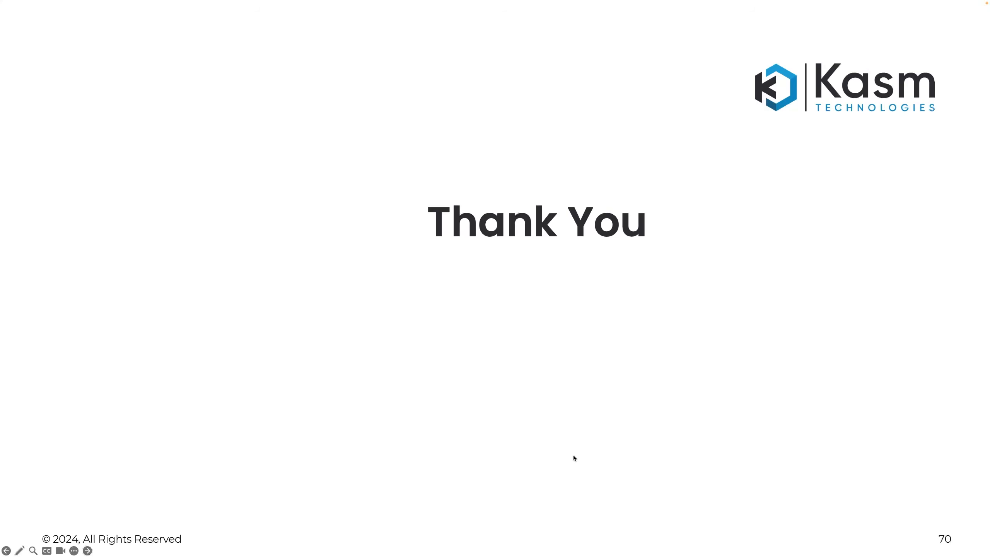